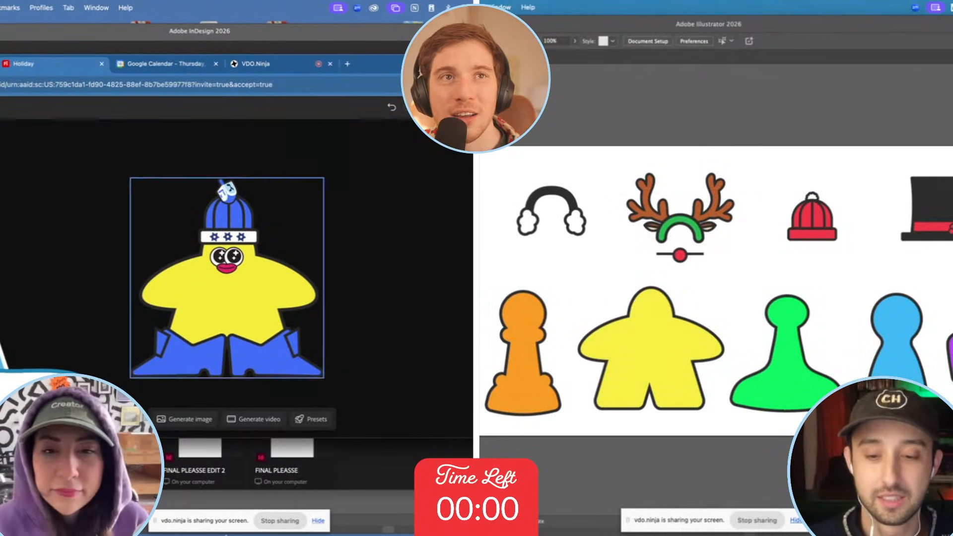
# Switch to Illustrator and draw a small blue ellipse about 33 pt wide at the tip of the yellow pawn's right arm.
pyautogui.click(375, 512)
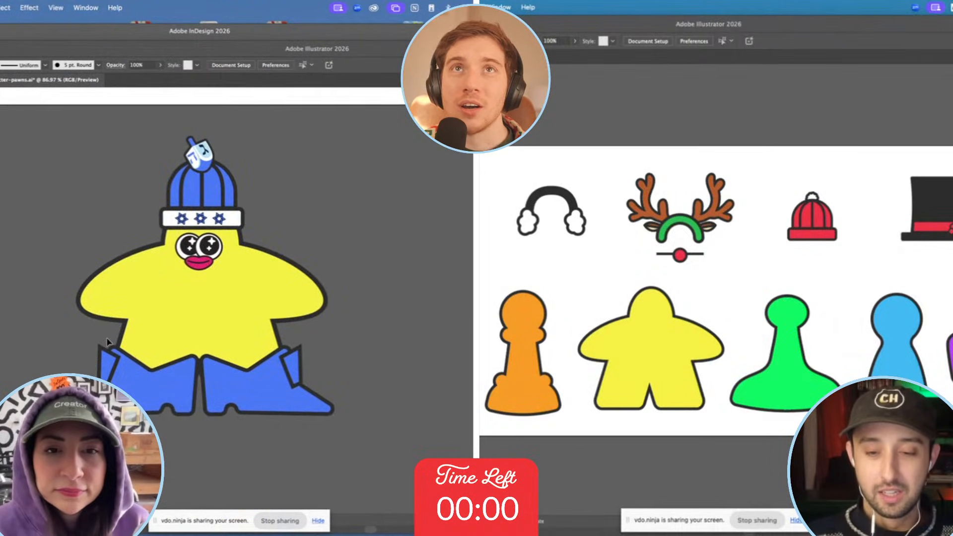
pyautogui.scroll(3, 107, 342)
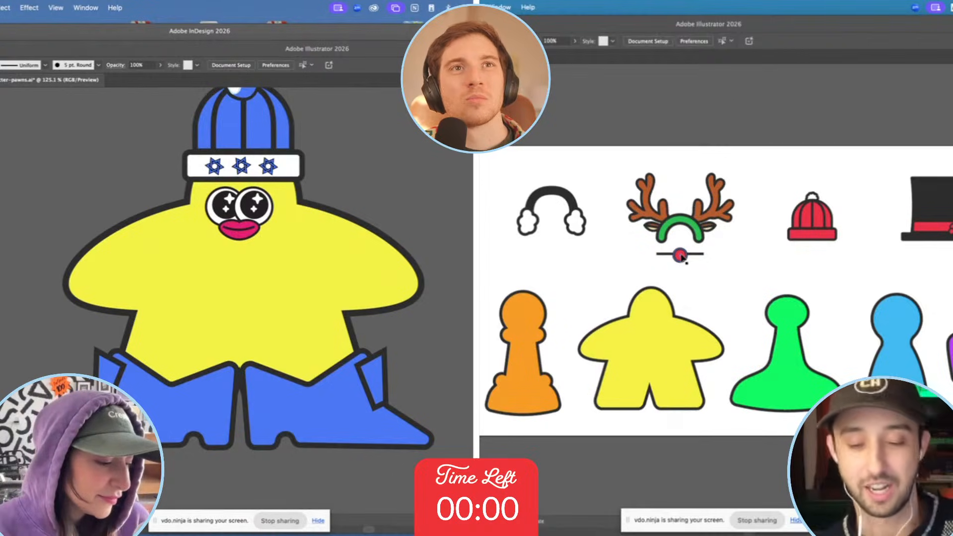
pyautogui.moveTo(682, 256); pyautogui.dragTo(688, 260)
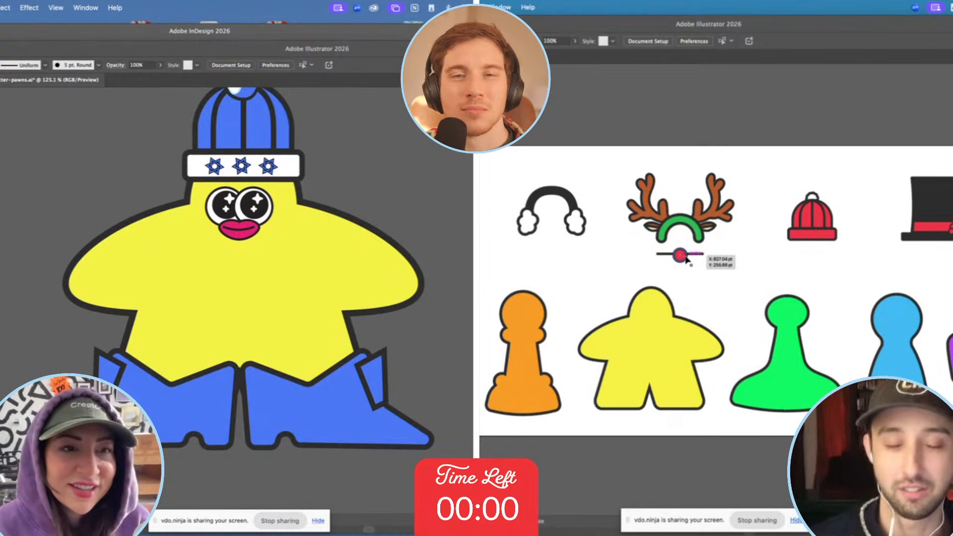
pyautogui.scroll(5, 687, 261)
pyautogui.scroll(-4, 687, 261)
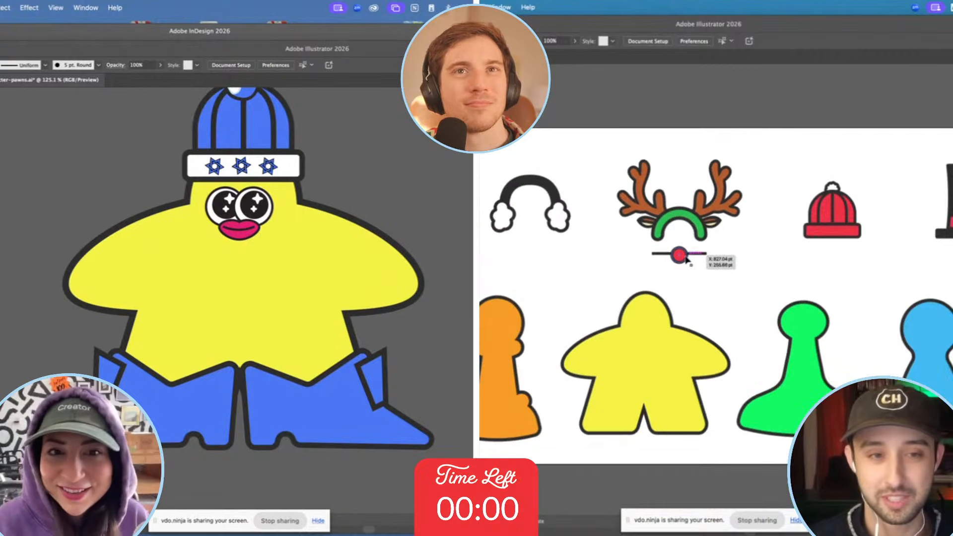
pyautogui.hscroll(-4, 688, 261)
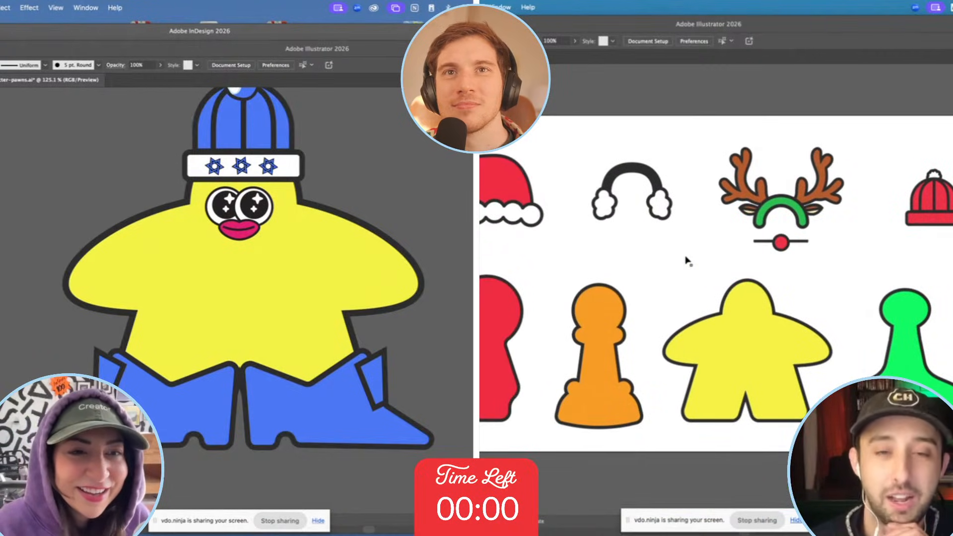
pyautogui.scroll(-4, 688, 261)
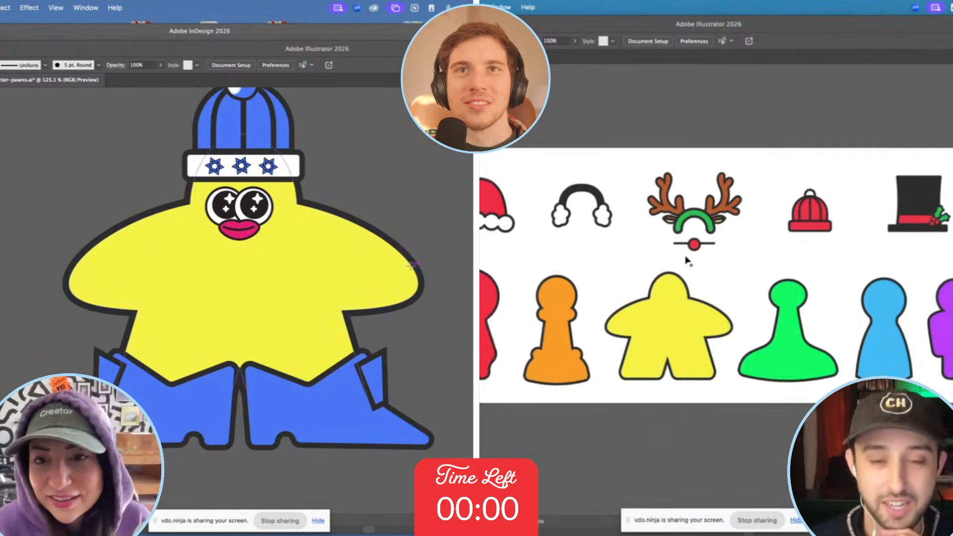
pyautogui.moveTo(410, 266); pyautogui.dragTo(447, 281)
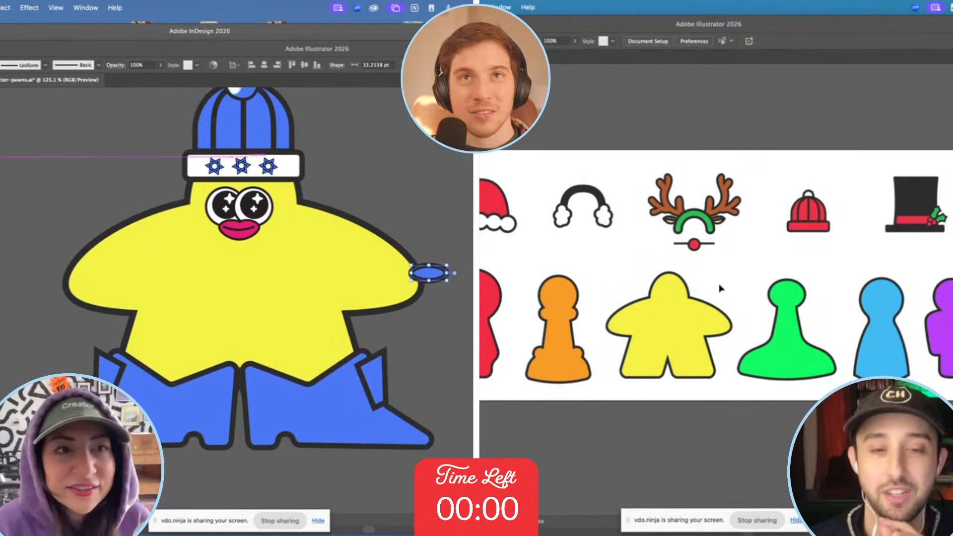
pyautogui.hscroll(5, 721, 288)
pyautogui.scroll(4, 444, 329)
pyautogui.hscroll(-3, 722, 289)
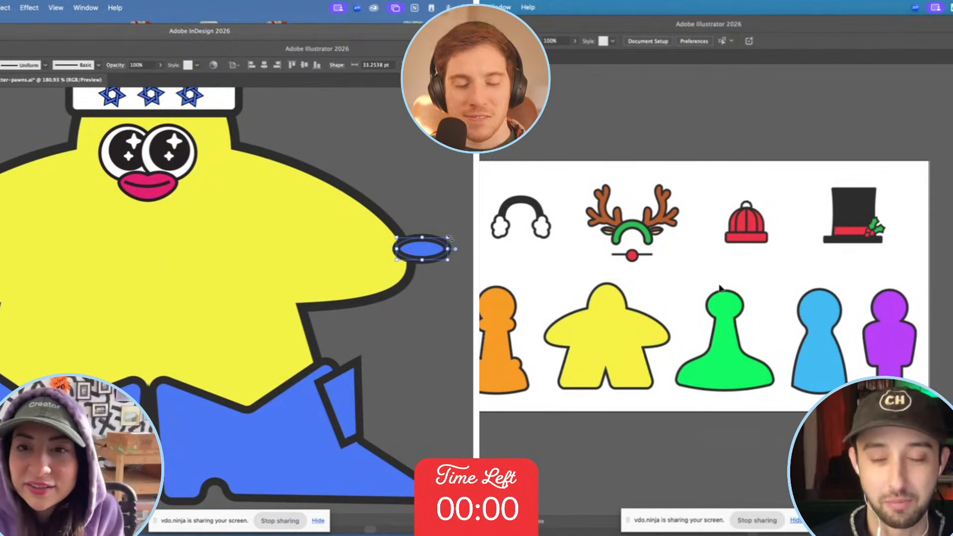
# Tilt the blue ellipse and duplicate it twice to make three angled nails around the yellow pawn's right arm tip.
pyautogui.moveTo(450, 238); pyautogui.dragTo(411, 301)
pyautogui.scroll(5, 920, 312)
pyautogui.hscroll(3, 920, 312)
pyautogui.moveTo(781, 316); pyautogui.dragTo(783, 319)
pyautogui.moveTo(411, 300); pyautogui.dragTo(405, 309)
pyautogui.moveTo(784, 320); pyautogui.dragTo(784, 322)
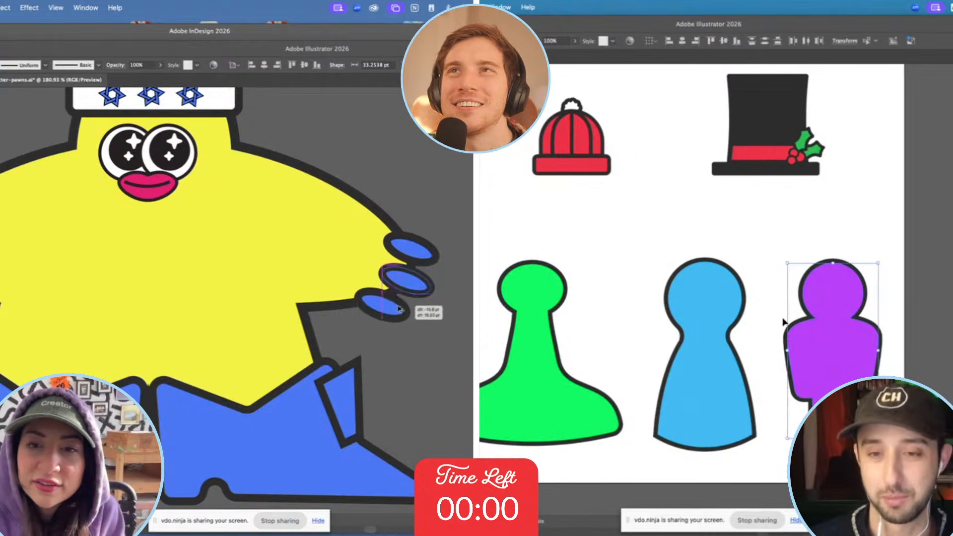
pyautogui.moveTo(405, 309); pyautogui.dragTo(415, 317)
# Rotate and raise the three nails together around the right arm tip, and nudge the middle nail toward the arm.
pyautogui.keyDown('shift'); pyautogui.click(421, 284); pyautogui.keyUp('shift')
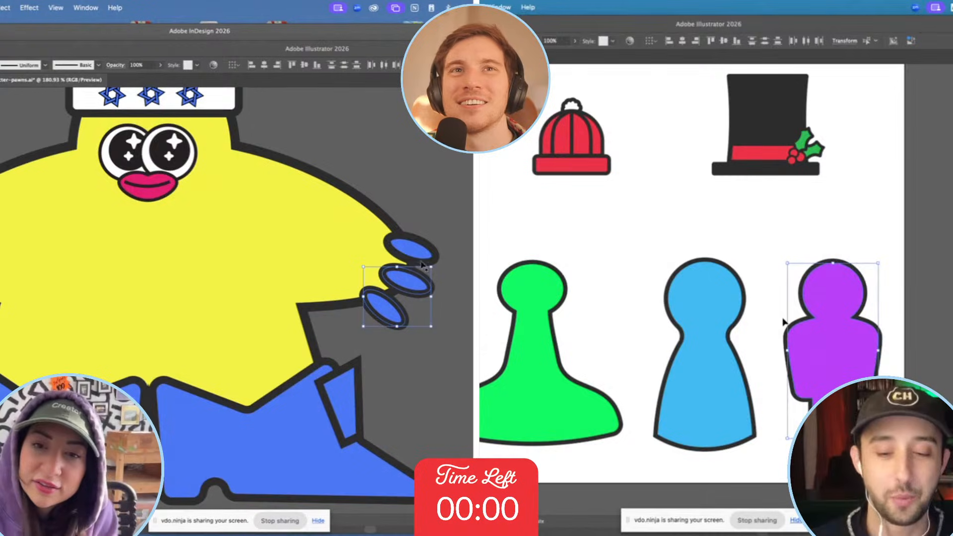
pyautogui.keyDown('shift'); pyautogui.click(422, 252); pyautogui.keyUp('shift')
pyautogui.moveTo(422, 252); pyautogui.dragTo(431, 224)
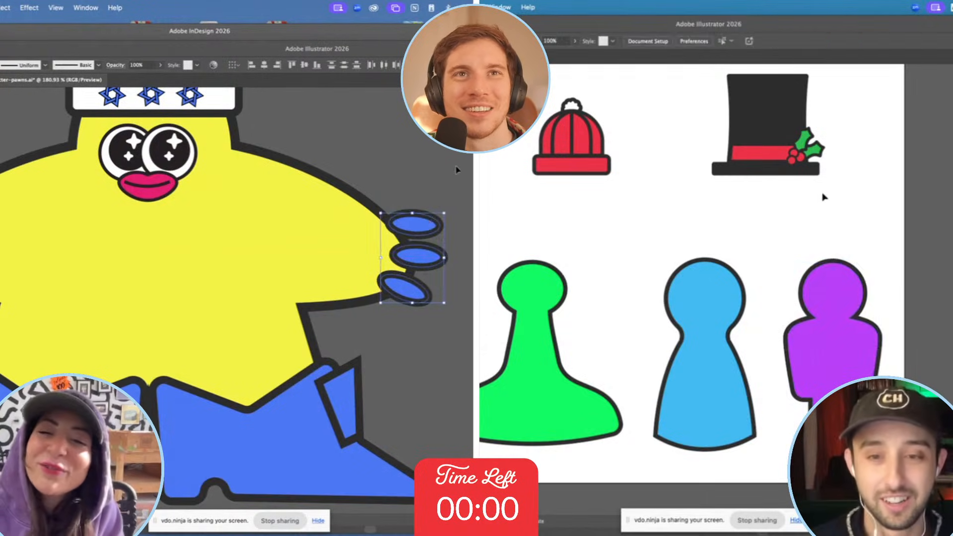
pyautogui.click(419, 319)
pyautogui.click(430, 252)
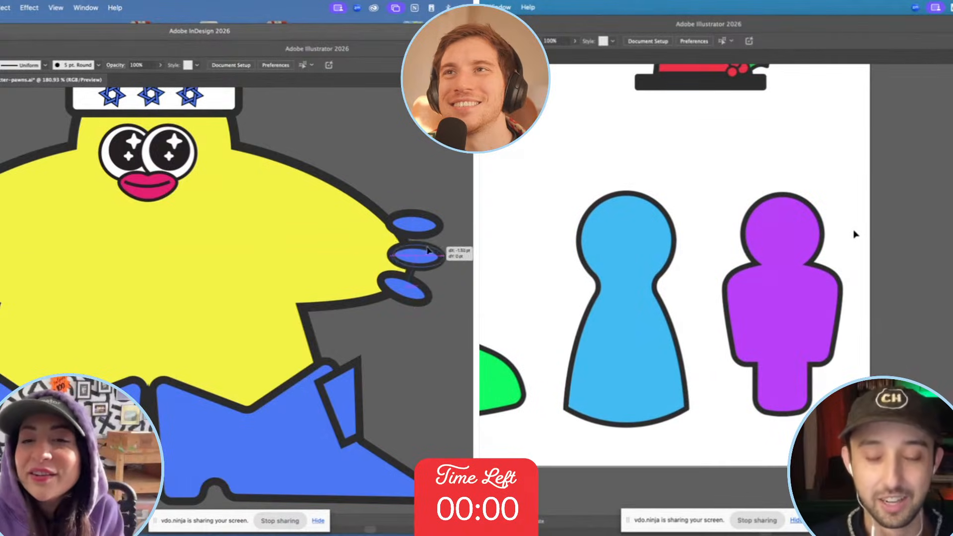
# Duplicate the lowest nail as a fourth one angled downward below the yellow pawn's right arm tip.
pyautogui.click(404, 302)
pyautogui.keyDown('alt'); pyautogui.moveTo(423, 295); pyautogui.dragTo(382, 323); pyautogui.keyUp('alt')
pyautogui.scroll(3, 841, 268)
pyautogui.moveTo(421, 230); pyautogui.dragTo(418, 227)
pyautogui.scroll(-5, 418, 227)
pyautogui.scroll(-2, 674, 337)
# Select all four nails and place a copy of the set at the tip of the yellow pawn's left arm.
pyautogui.keyDown('shift'); pyautogui.click(418, 243); pyautogui.keyUp('shift')
pyautogui.press('l')
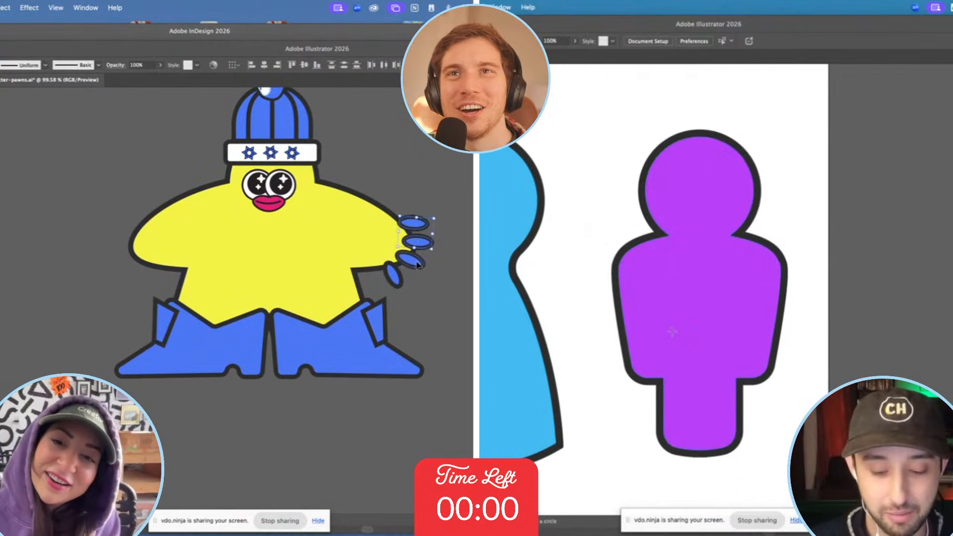
pyautogui.keyDown('shift'); pyautogui.click(411, 261); pyautogui.keyUp('shift')
pyautogui.keyDown('shift'); pyautogui.click(397, 279); pyautogui.keyUp('shift')
pyautogui.press('p')
pyautogui.moveTo(398, 280); pyautogui.dragTo(135, 261)
pyautogui.rightClick(135, 261)
# Rotate the copied nails to face outward, and start a Pen outline from the purple pawn's neck around its left shoulder.
pyautogui.click(651, 237)
pyautogui.press('Escape')
pyautogui.moveTo(620, 249); pyautogui.dragTo(618, 259)
pyautogui.moveTo(172, 196); pyautogui.dragTo(145, 273)
pyautogui.moveTo(618, 259); pyautogui.dragTo(615, 262)
pyautogui.moveTo(145, 273); pyautogui.dragTo(137, 274)
pyautogui.moveTo(616, 262); pyautogui.dragTo(613, 265)
pyautogui.moveTo(136, 273); pyautogui.dragTo(134, 273)
pyautogui.moveTo(613, 265); pyautogui.dragTo(613, 264)
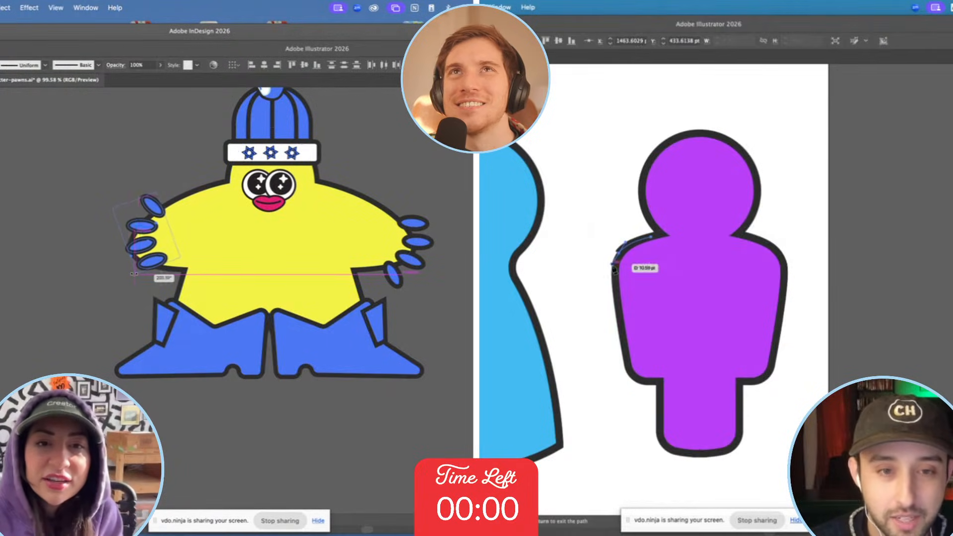
# Continue the Pen outline down the purple pawn's left side to the torso's bottom edge while fine-tuning the copied nails' rotation.
pyautogui.moveTo(134, 273); pyautogui.dragTo(130, 272)
pyautogui.moveTo(620, 311); pyautogui.dragTo(617, 316)
pyautogui.moveTo(131, 272); pyautogui.dragTo(134, 273)
pyautogui.moveTo(642, 381); pyautogui.dragTo(653, 382)
pyautogui.moveTo(134, 273); pyautogui.dragTo(131, 272)
pyautogui.moveTo(653, 381); pyautogui.dragTo(663, 382)
pyautogui.moveTo(131, 272); pyautogui.dragTo(131, 272)
pyautogui.moveTo(664, 383); pyautogui.dragTo(664, 382)
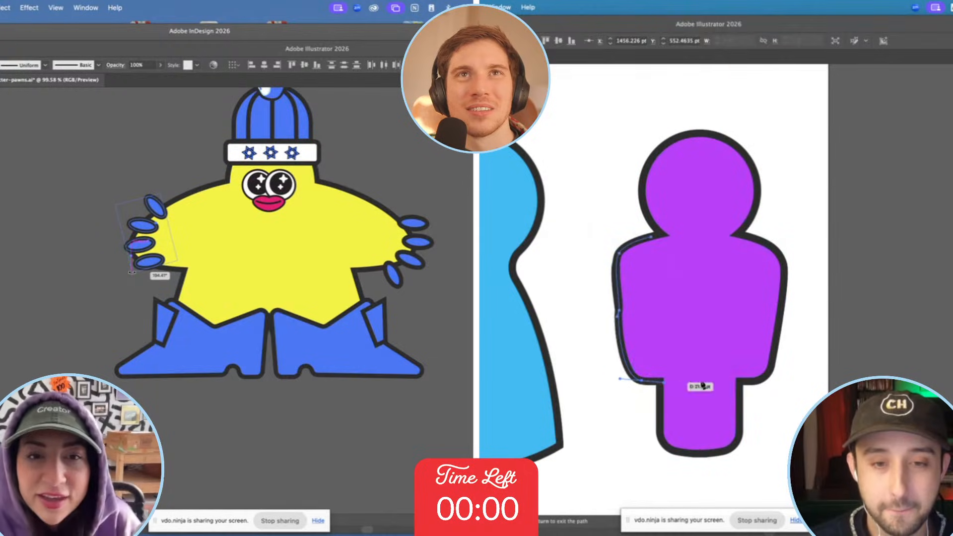
# Position the copied nails around the yellow pawn's left arm tip, and extend the Pen outline across the purple torso's bottom-right corner.
pyautogui.moveTo(131, 272); pyautogui.dragTo(146, 268)
pyautogui.click(741, 381)
pyautogui.moveTo(773, 367); pyautogui.dragTo(772, 354)
pyautogui.moveTo(146, 268); pyautogui.dragTo(144, 269)
pyautogui.moveTo(772, 353); pyautogui.dragTo(776, 352)
pyautogui.moveTo(145, 268); pyautogui.dragTo(146, 268)
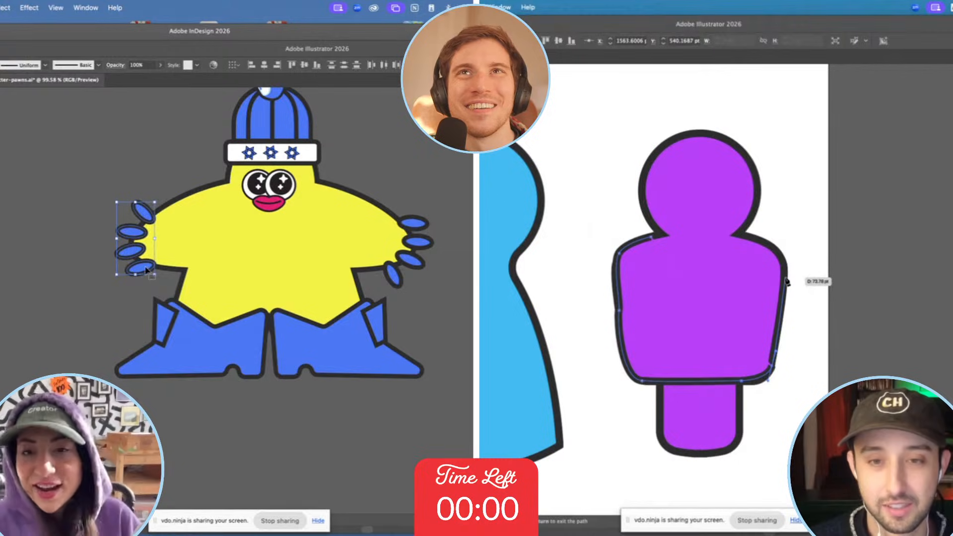
# Carry the Pen outline up the purple pawn's right side and shoulder, and close it with a curve under the head.
pyautogui.click(786, 274)
pyautogui.moveTo(770, 244); pyautogui.dragTo(728, 235)
pyautogui.click(722, 234)
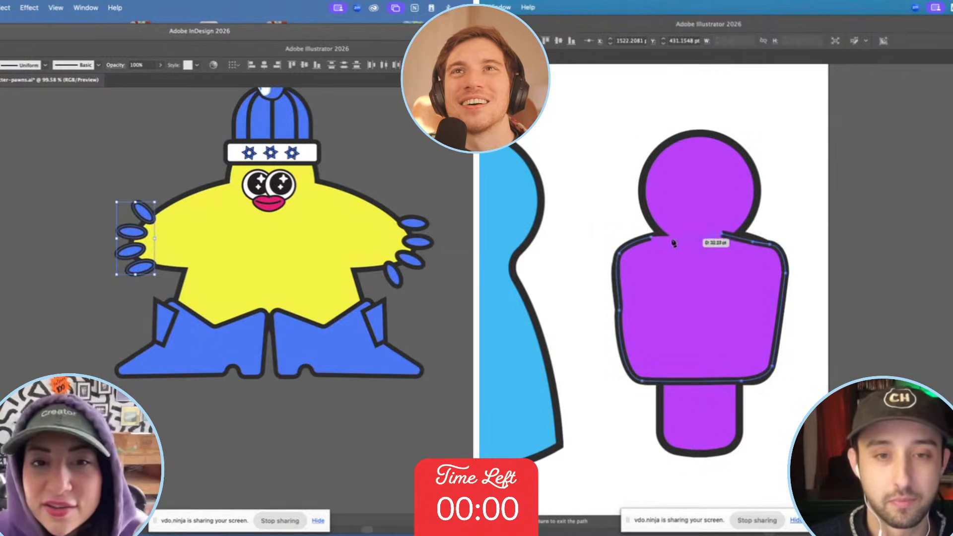
pyautogui.click(167, 287)
pyautogui.scroll(5, 249, 232)
pyautogui.moveTo(651, 238); pyautogui.dragTo(620, 215)
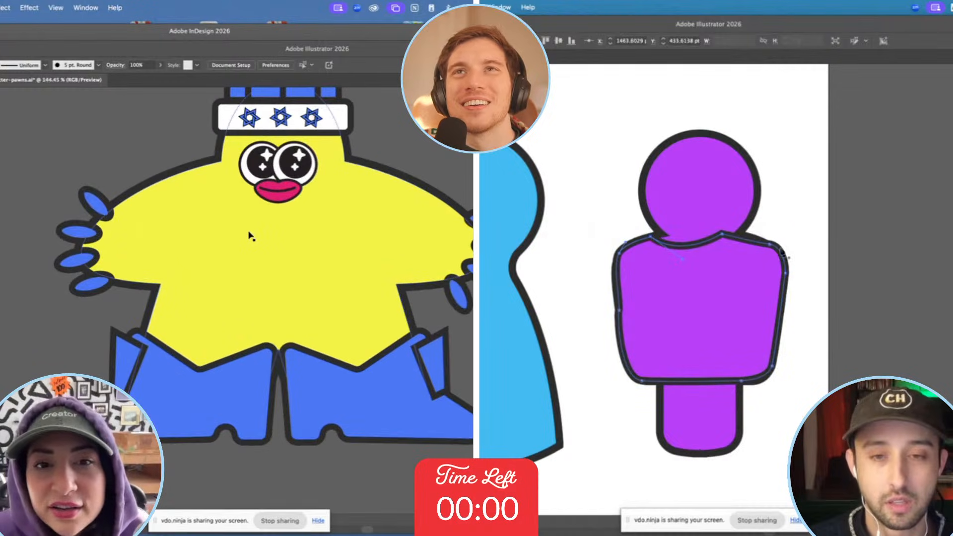
# Move the torso outline's right neckline anchor out to the edge of the head and round the right shoulder curve.
pyautogui.scroll(-5, 249, 233)
pyautogui.moveTo(723, 234); pyautogui.dragTo(745, 234)
pyautogui.scroll(3, 249, 232)
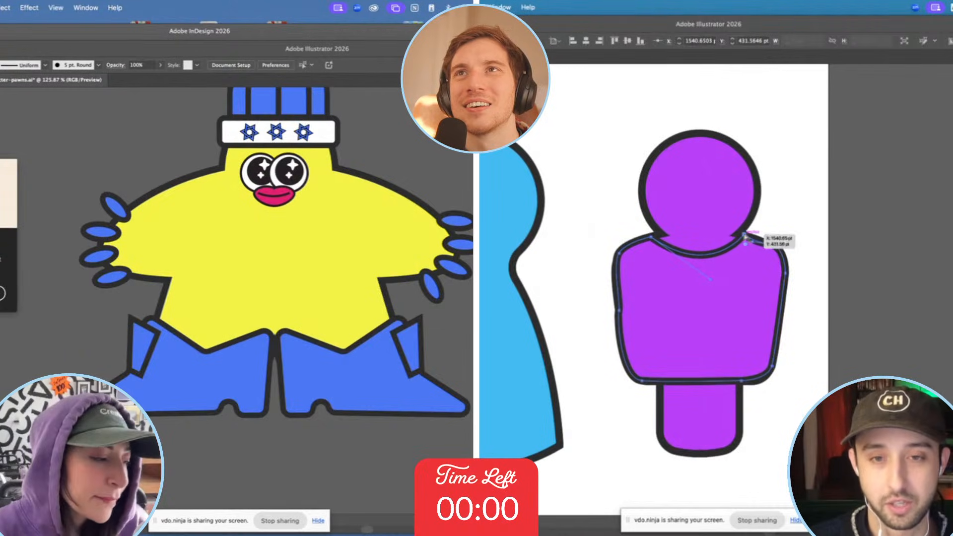
pyautogui.click(770, 245)
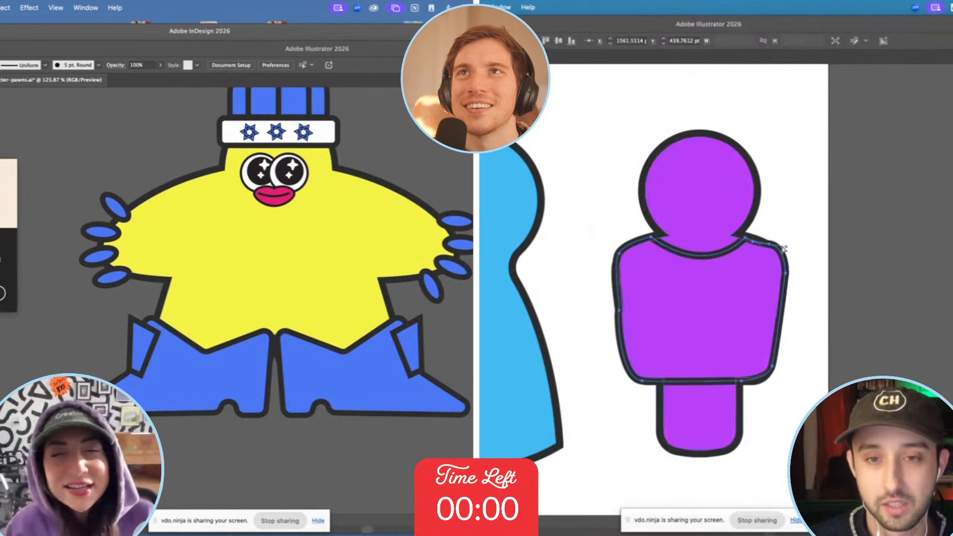
pyautogui.moveTo(787, 248); pyautogui.dragTo(785, 254)
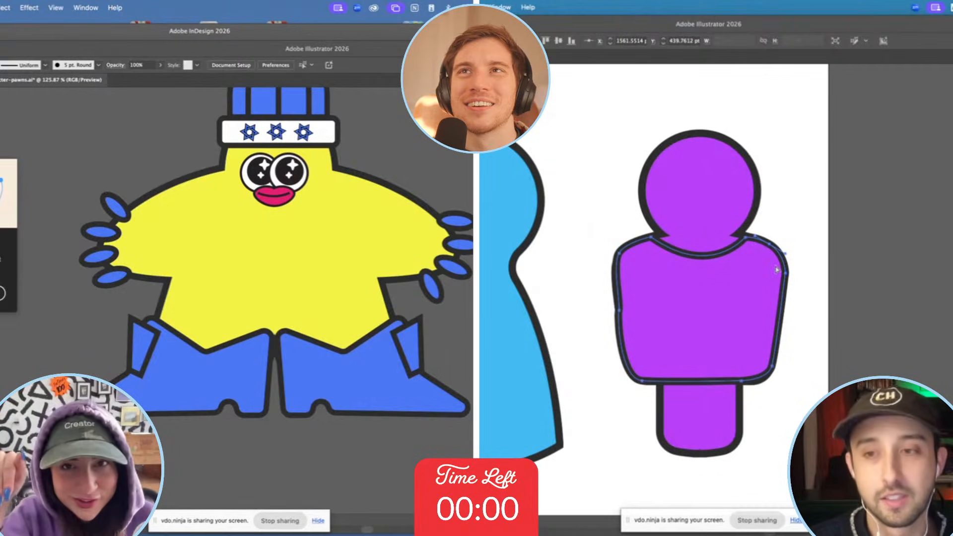
# Fill the purple pawn's torso outline with red sampled from the artwork using the Eyedropper.
pyautogui.press('v')
pyautogui.click(866, 243)
pyautogui.scroll(-5, 866, 241)
pyautogui.hscroll(-5, 867, 237)
pyautogui.press('i')
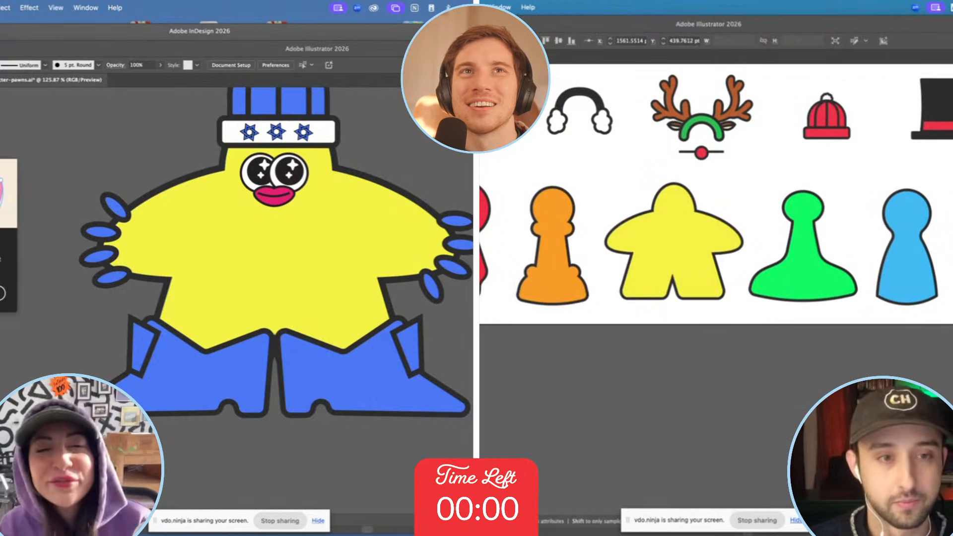
pyautogui.hscroll(5, 650, 240)
pyautogui.press('v')
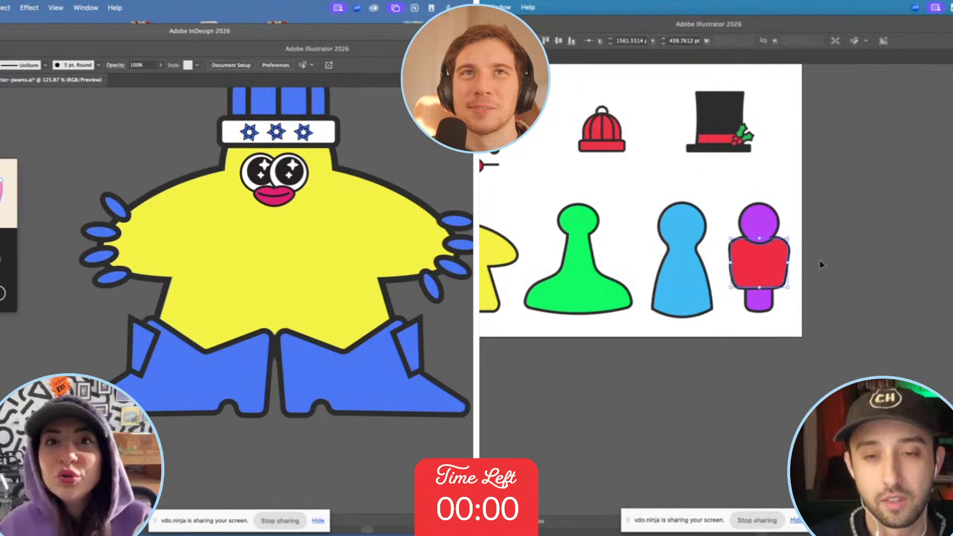
# Adjust the anchors along the red sweater's left edge and shoulder to follow the purple pawn's outline.
pyautogui.scroll(5, 822, 265)
pyautogui.press('a')
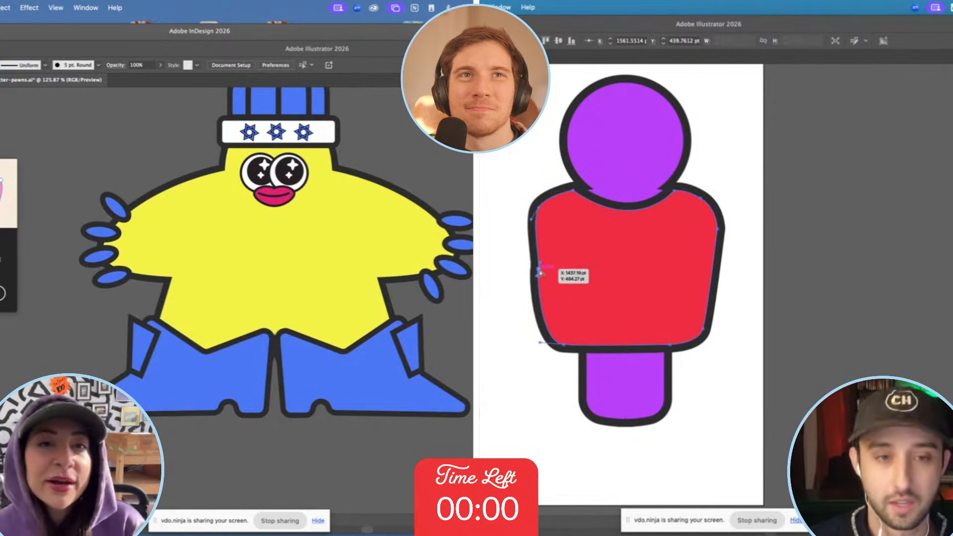
pyautogui.click(539, 270)
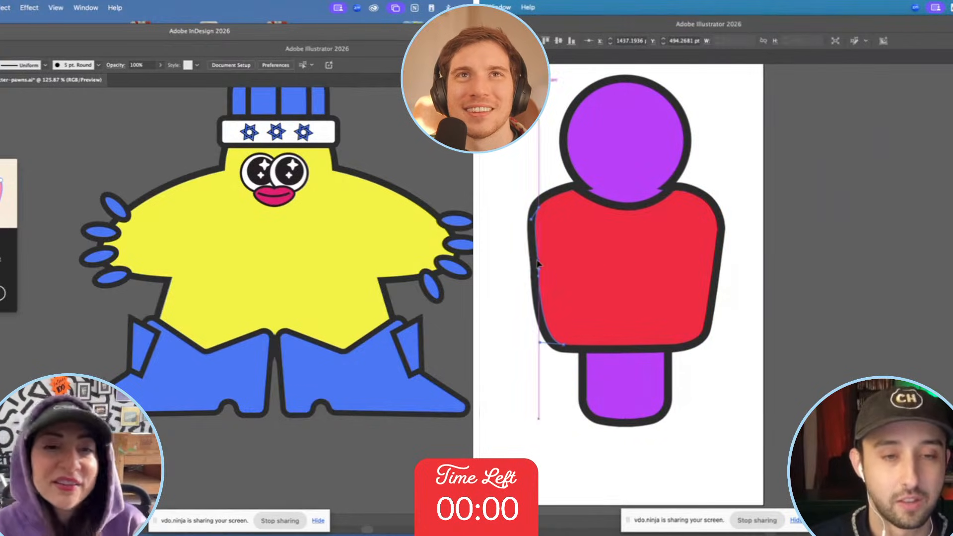
pyautogui.moveTo(539, 265); pyautogui.dragTo(536, 268)
pyautogui.moveTo(539, 204); pyautogui.dragTo(538, 208)
pyautogui.press('v')
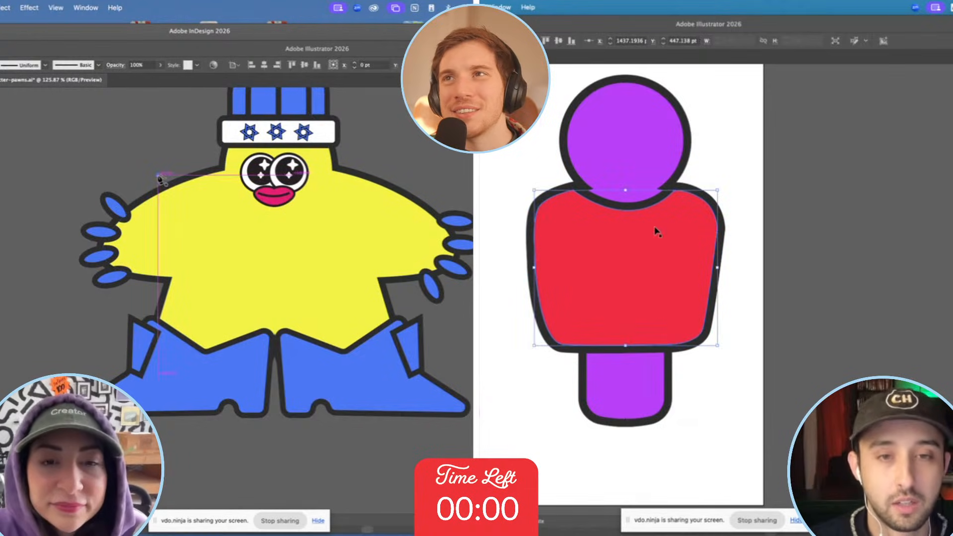
# Draw a closed curved Pen shape covering the yellow pawn's left arm and hand, and nudge the red sweater over the purple torso.
pyautogui.click(158, 174)
pyautogui.click(173, 241)
pyautogui.moveTo(647, 244)
pyautogui.mouseDown()
pyautogui.moveTo(648, 252)
pyautogui.moveTo(661, 237)
pyautogui.mouseUp()
pyautogui.click(147, 298)
pyautogui.scroll(-4, 661, 241)
pyautogui.click(78, 234)
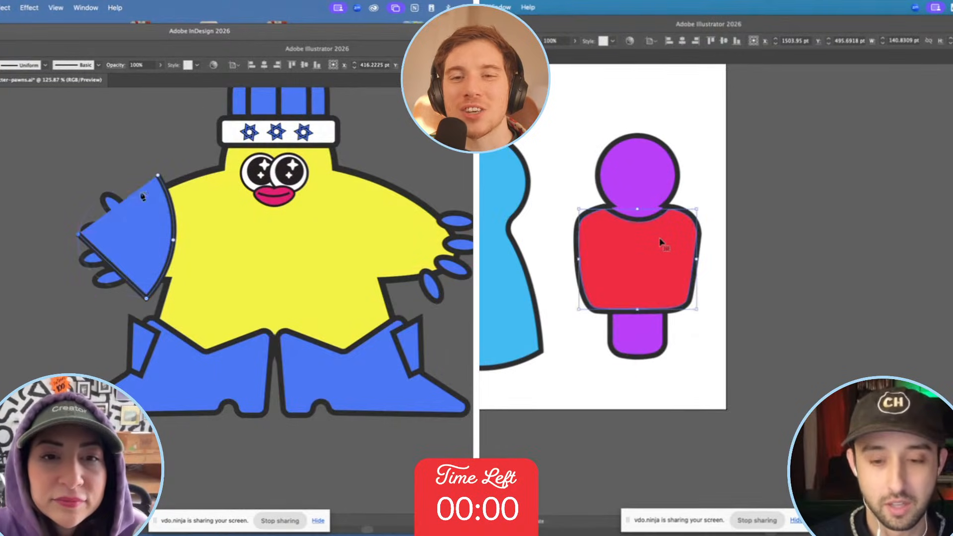
pyautogui.scroll(-5, 661, 242)
pyautogui.hscroll(-4, 661, 242)
pyautogui.click(158, 175)
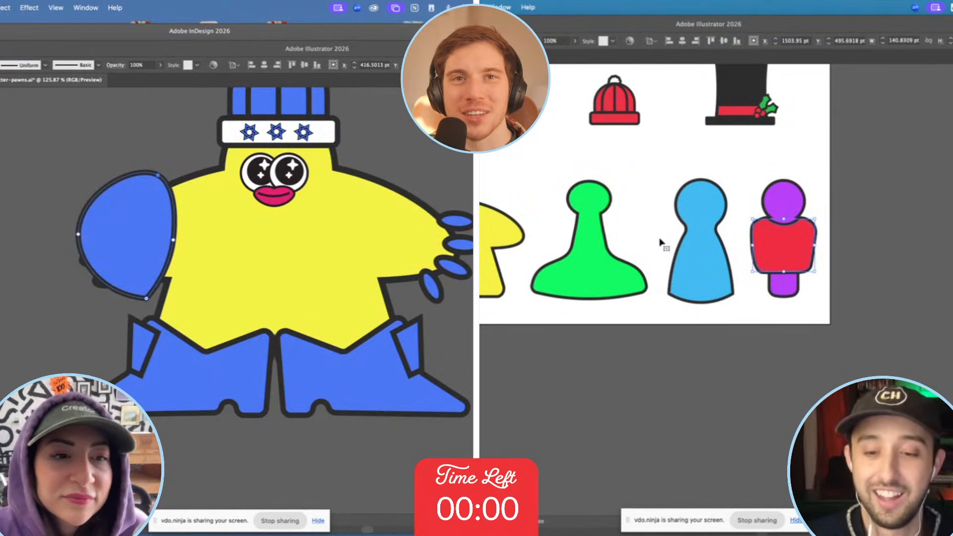
# Make the left arm shape solid dark and trim away everything outside the arm with Shape Builder.
pyautogui.press('v')
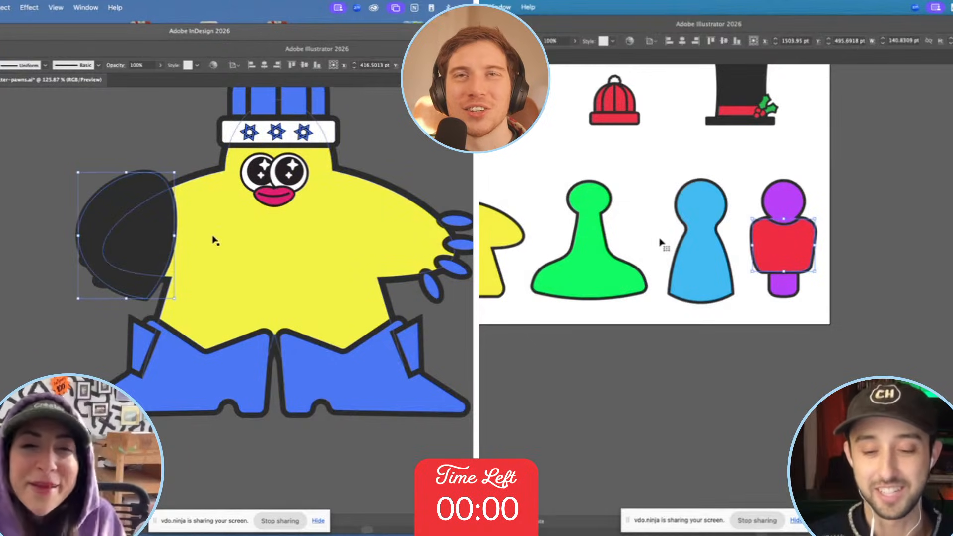
pyautogui.keyDown('shift'); pyautogui.click(222, 242); pyautogui.keyUp('shift')
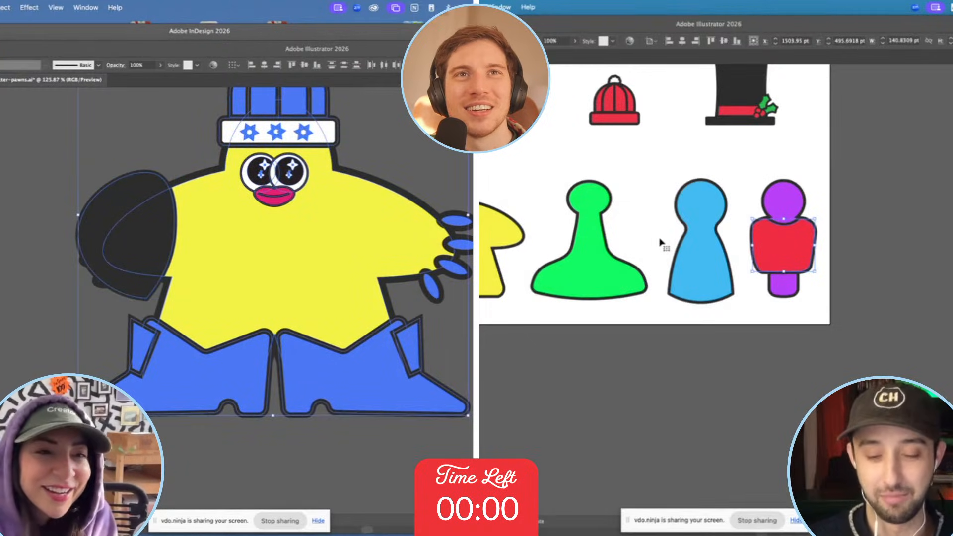
pyautogui.hotkey('shift', 'm')
pyautogui.keyDown('alt'); pyautogui.click(135, 196); pyautogui.keyUp('alt')
pyautogui.hscroll(3, 724, 213)
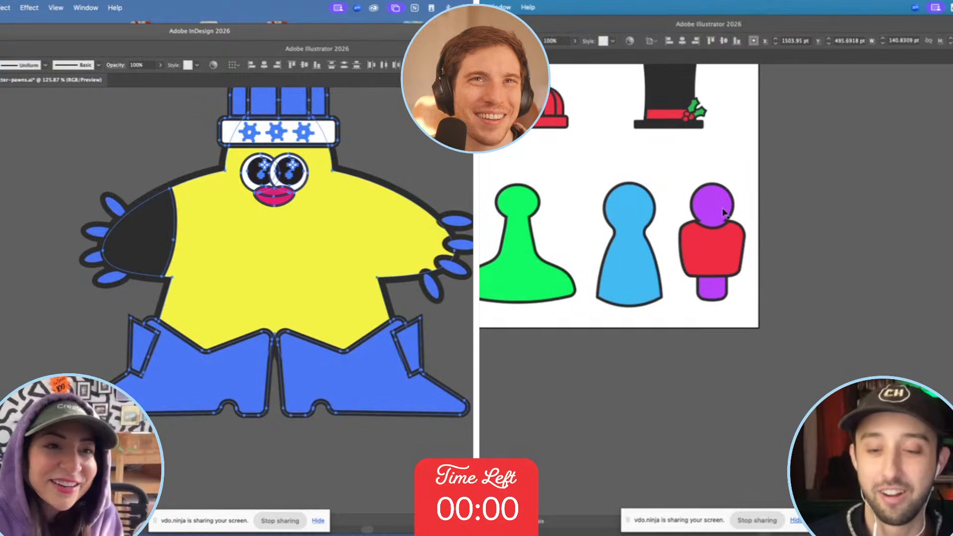
# Copy the trimmed dark sleeve from the yellow pawn's left arm across to its right arm.
pyautogui.press('v')
pyautogui.press('super+shift+a')
pyautogui.hscroll(2, 724, 212)
pyautogui.click(141, 243)
pyautogui.scroll(4, 708, 214)
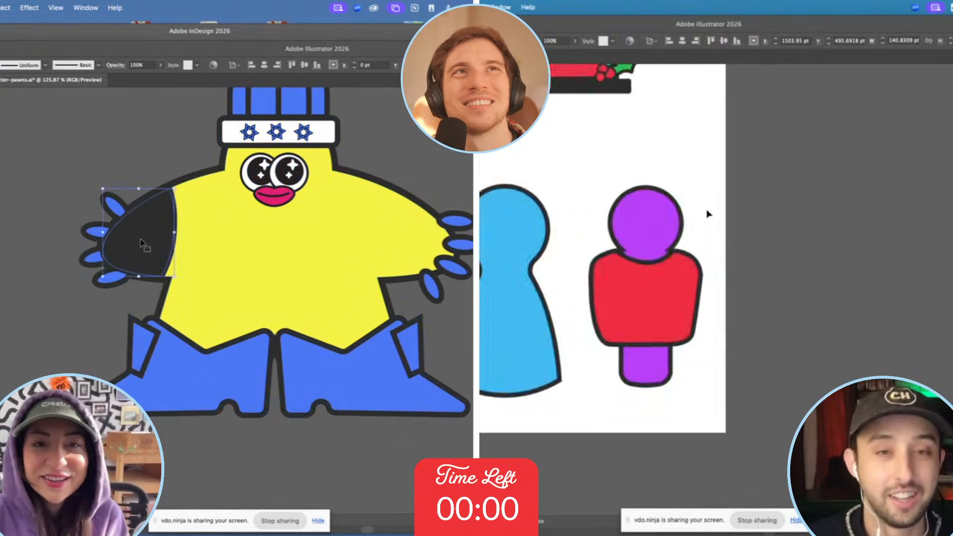
pyautogui.scroll(-5, 141, 243)
pyautogui.scroll(5, 709, 214)
pyautogui.scroll(-2, 708, 214)
pyautogui.click(708, 214)
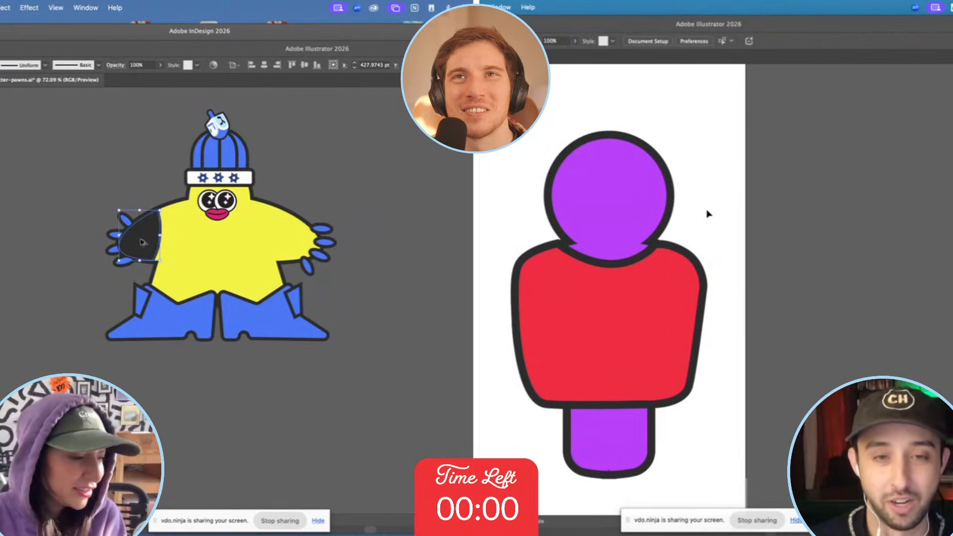
pyautogui.scroll(-1, 709, 214)
pyautogui.moveTo(141, 239); pyautogui.dragTo(278, 240)
# Reflect the copied dark sleeve across the vertical axis so it suits the yellow pawn's right arm.
pyautogui.rightClick(278, 240)
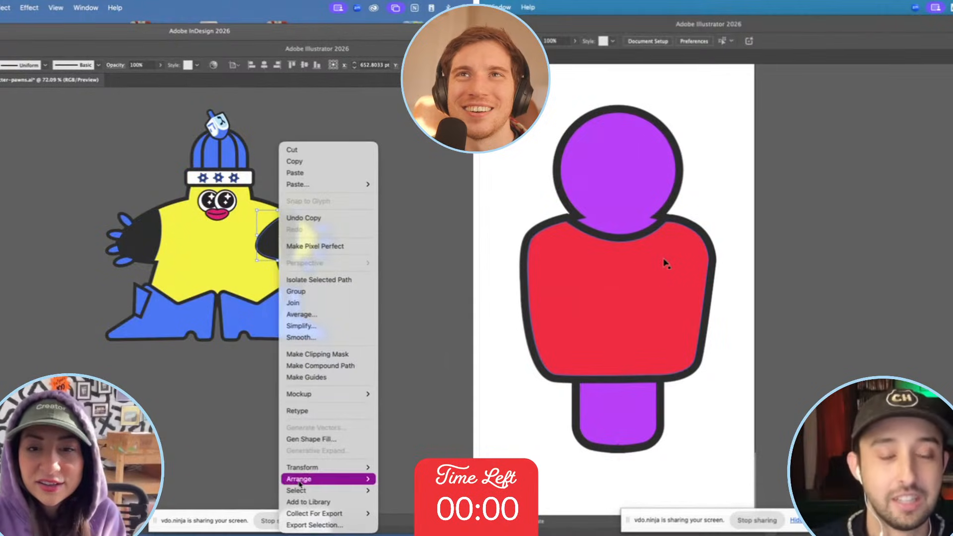
pyautogui.moveTo(302, 467)
pyautogui.scroll(-3, 665, 263)
pyautogui.scroll(3, 666, 263)
pyautogui.click(392, 464)
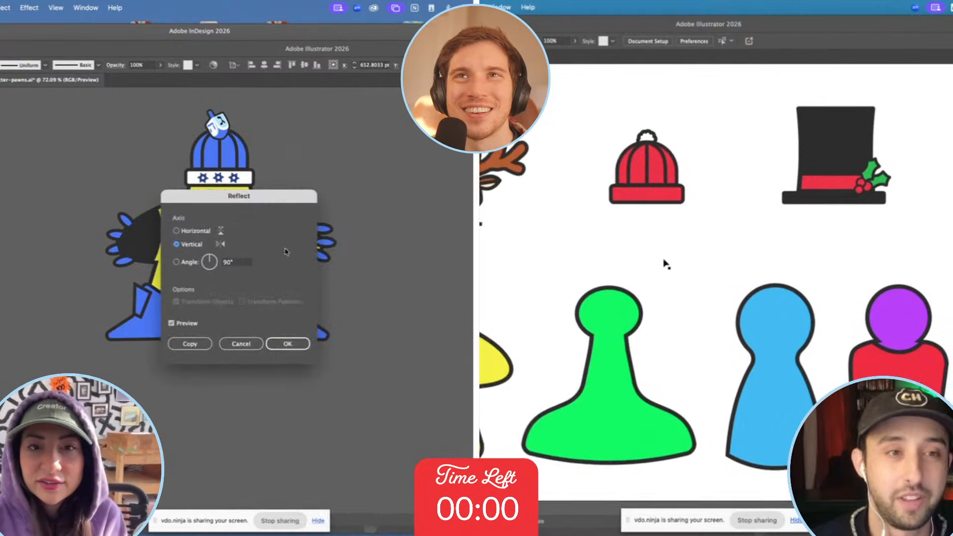
pyautogui.hscroll(-1, 666, 264)
pyautogui.click(289, 343)
# Move the reindeer antlers set onto the purple pawn's head and fit the mirrored sleeve over the yellow pawn's right arm.
pyautogui.moveTo(481, 226); pyautogui.dragTo(904, 329)
pyautogui.moveTo(269, 235); pyautogui.dragTo(286, 235)
pyautogui.moveTo(903, 329); pyautogui.dragTo(903, 333)
pyautogui.moveTo(287, 234); pyautogui.dragTo(285, 235)
pyautogui.moveTo(904, 333); pyautogui.dragTo(904, 339)
pyautogui.hscroll(-2, 286, 234)
pyautogui.scroll(4, 904, 340)
pyautogui.hscroll(3, 904, 340)
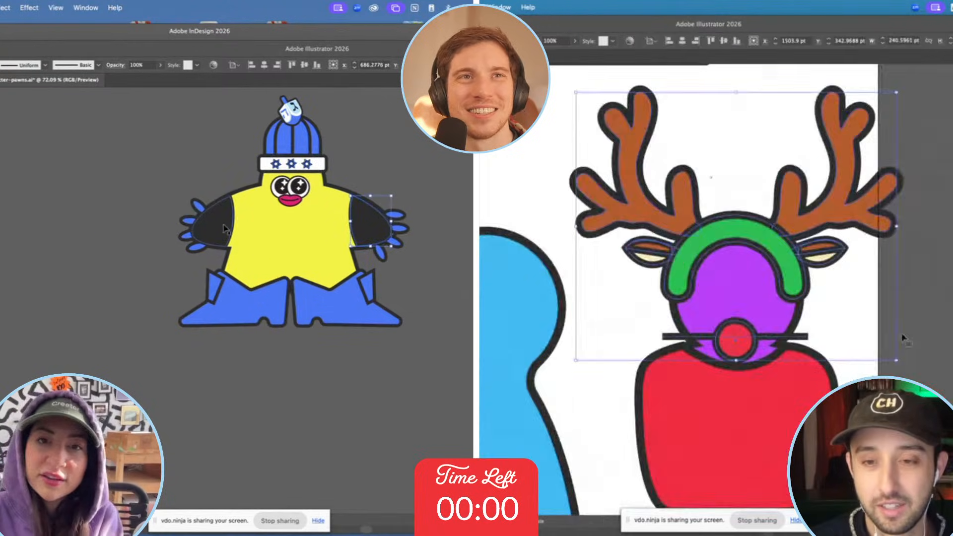
# Isolate the reindeer headband group for editing and cut both dark sleeves from the yellow pawn.
pyautogui.scroll(-3, 210, 232)
pyautogui.doubleClick(716, 347)
pyautogui.keyDown('shift'); pyautogui.click(210, 231); pyautogui.keyUp('shift')
pyautogui.press('super+x')
# Raise the red nose together with its strap to the middle of the purple pawn's face.
pyautogui.click(727, 350)
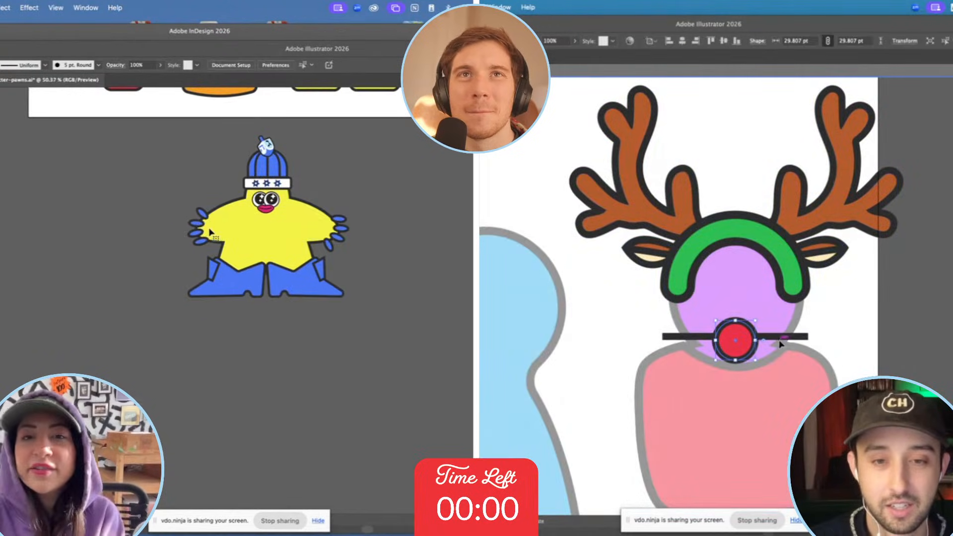
pyautogui.scroll(5, 209, 232)
pyautogui.scroll(5, 210, 232)
pyautogui.keyDown('shift'); pyautogui.click(787, 339); pyautogui.keyUp('shift')
pyautogui.moveTo(787, 339); pyautogui.dragTo(788, 318)
pyautogui.scroll(-3, 210, 232)
# Shorten the nose strap by moving its end anchors inward to the edges of the purple pawn's face.
pyautogui.press('a')
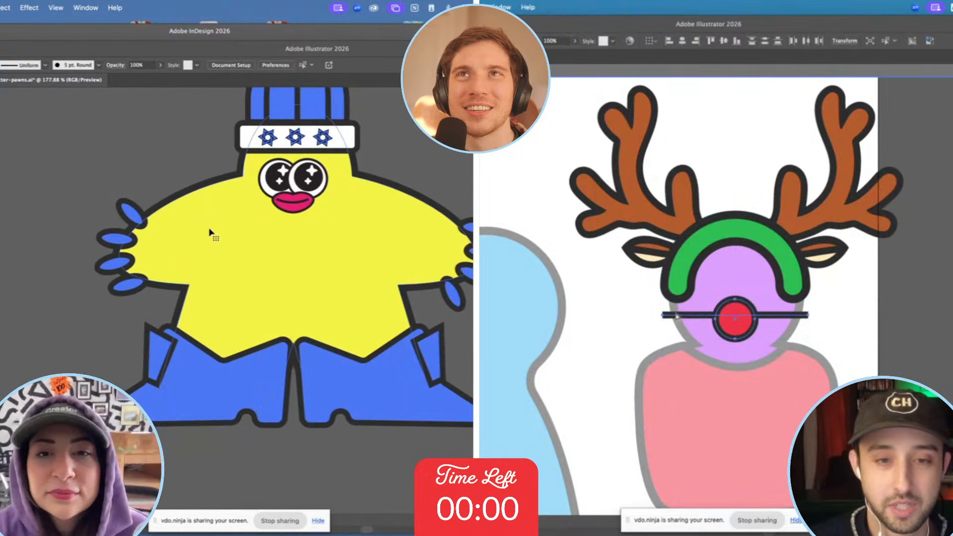
pyautogui.scroll(2, 210, 232)
pyautogui.click(664, 318)
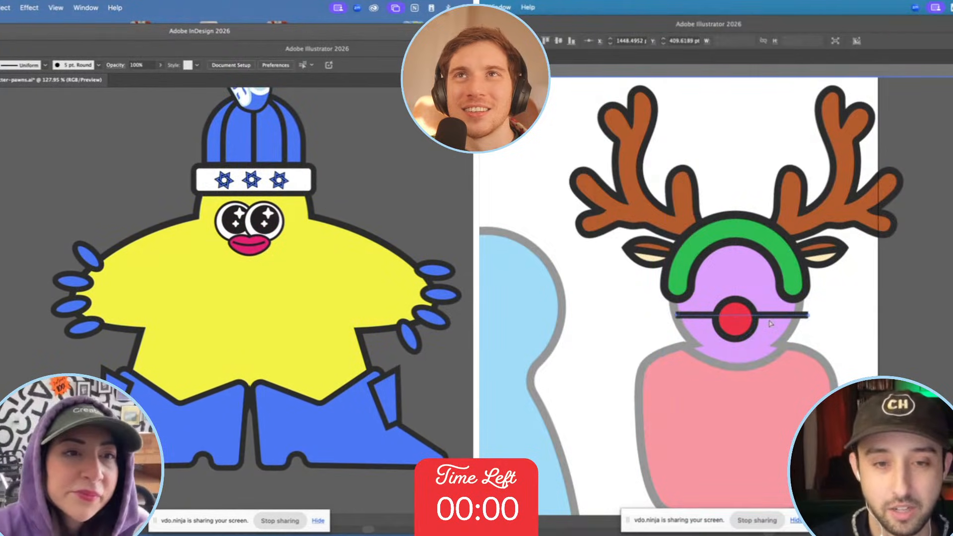
pyautogui.click(811, 316)
pyautogui.hotkey('shift', 'Left')
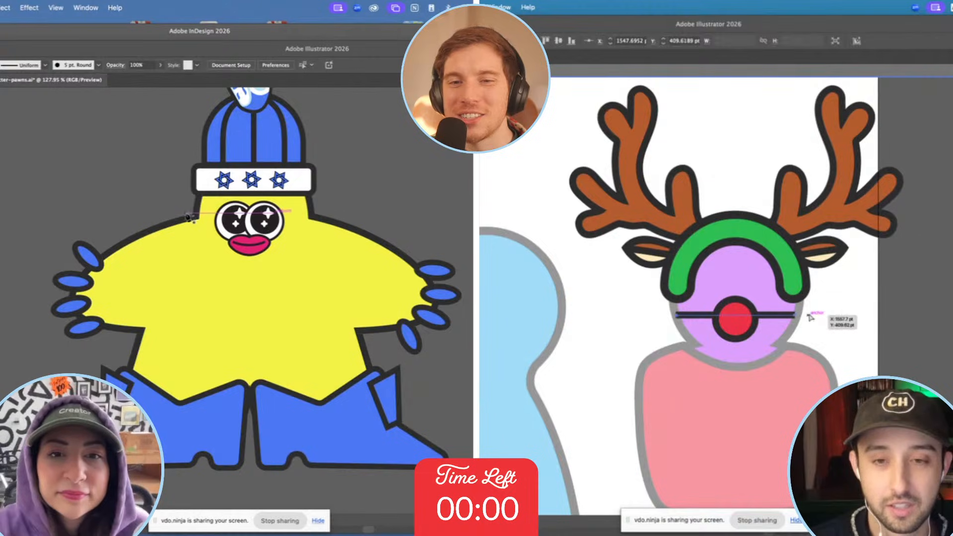
# Draw a V-shaped Pen path from shoulder to shoulder across the yellow pawn's chest, with its point centred below the lips.
pyautogui.click(186, 213)
pyautogui.press('v')
pyautogui.doubleClick(838, 319)
pyautogui.click(246, 306)
pyautogui.scroll(-5, 839, 319)
pyautogui.hscroll(2, 839, 319)
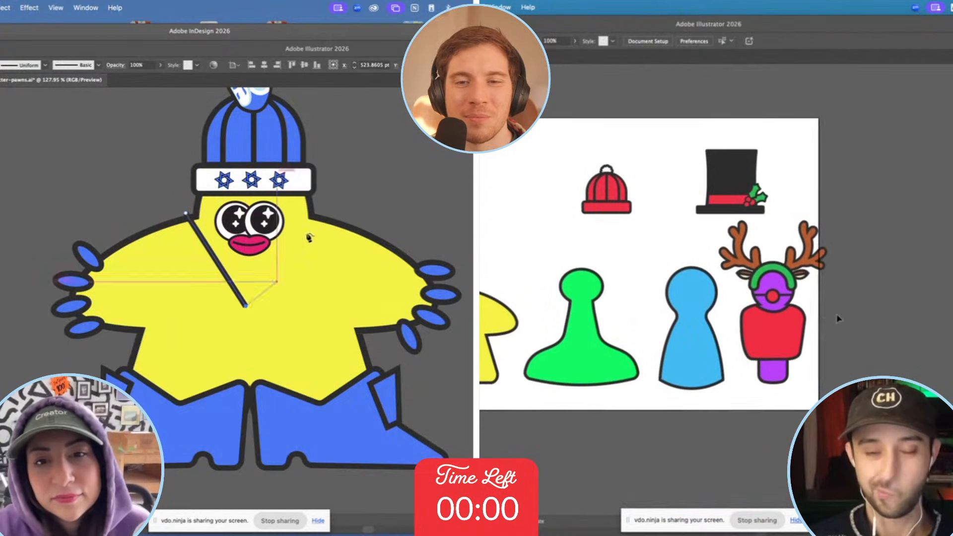
pyautogui.click(322, 211)
pyautogui.scroll(5, 774, 261)
pyautogui.moveTo(246, 307); pyautogui.dragTo(257, 315)
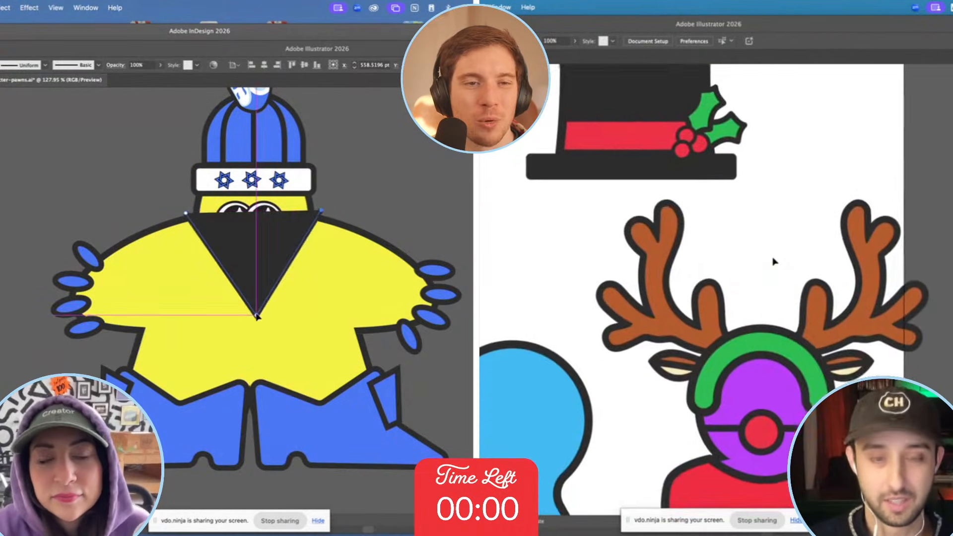
# Remove the V path's fill and round its point to about 28.6 pt, and add small red circles to the left antler.
pyautogui.press('l')
pyautogui.press('/')
pyautogui.moveTo(682, 226)
pyautogui.mouseDown()
pyautogui.moveTo(691, 231)
pyautogui.moveTo(677, 222)
pyautogui.moveTo(639, 276)
pyautogui.mouseUp()
pyautogui.scroll(5, 258, 265)
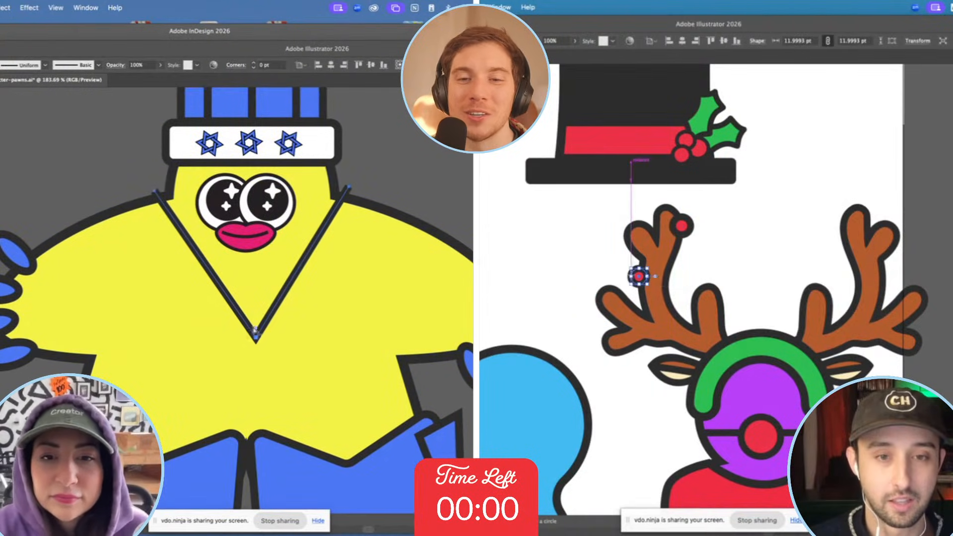
pyautogui.moveTo(257, 329); pyautogui.dragTo(253, 259)
# Draw more small red ornament circles, about 11 to 13 pt wide, on the remaining tips of both antlers.
pyautogui.moveTo(856, 261); pyautogui.dragTo(848, 252)
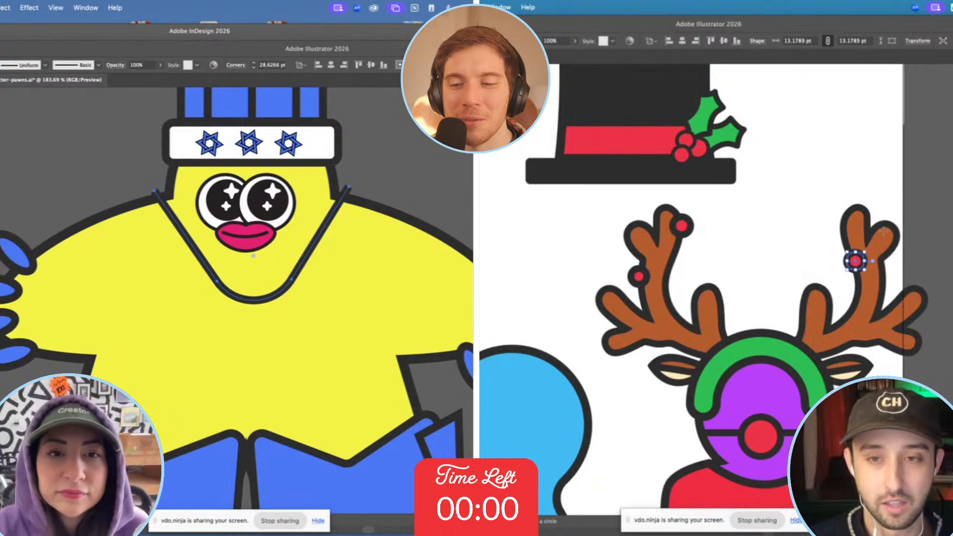
pyautogui.moveTo(891, 226); pyautogui.dragTo(884, 218)
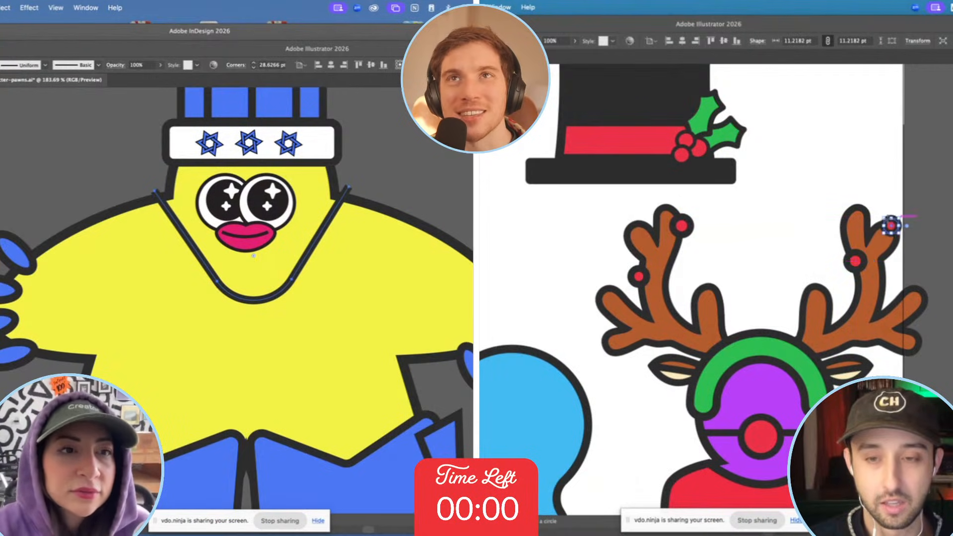
pyautogui.moveTo(896, 304); pyautogui.dragTo(888, 296)
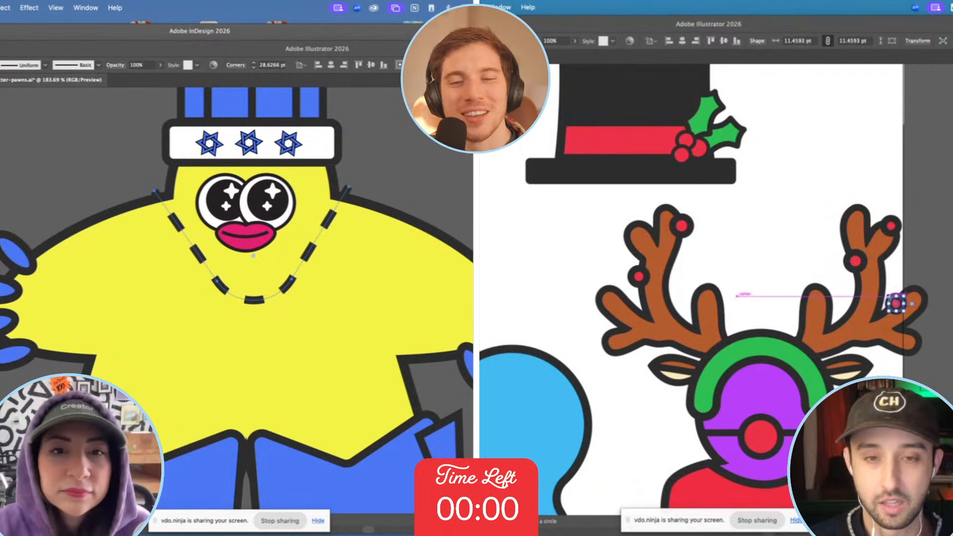
pyautogui.moveTo(627, 353); pyautogui.dragTo(636, 362)
pyautogui.moveTo(715, 285); pyautogui.dragTo(716, 289)
pyautogui.moveTo(828, 300); pyautogui.dragTo(830, 302)
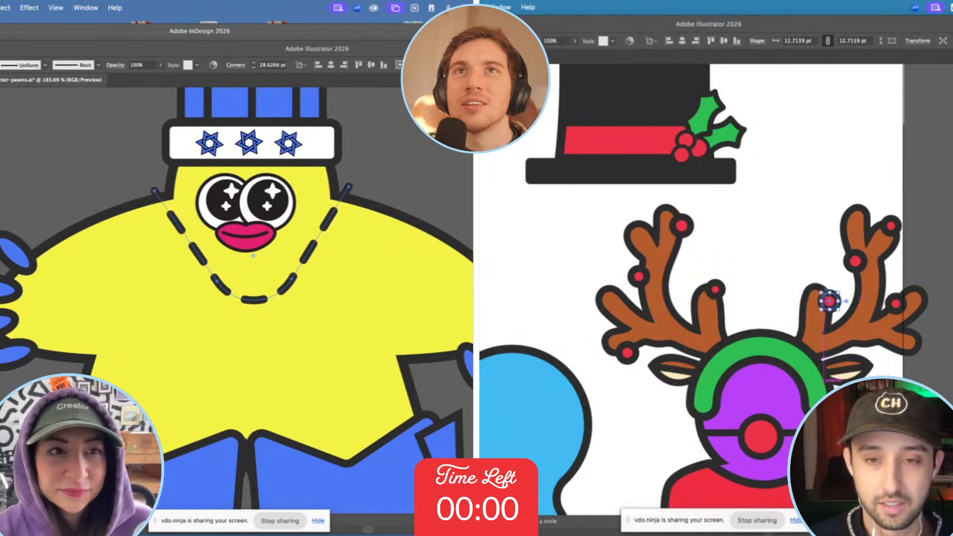
pyautogui.click(797, 273)
pyautogui.scroll(-3, 793, 278)
pyautogui.scroll(-5, 793, 281)
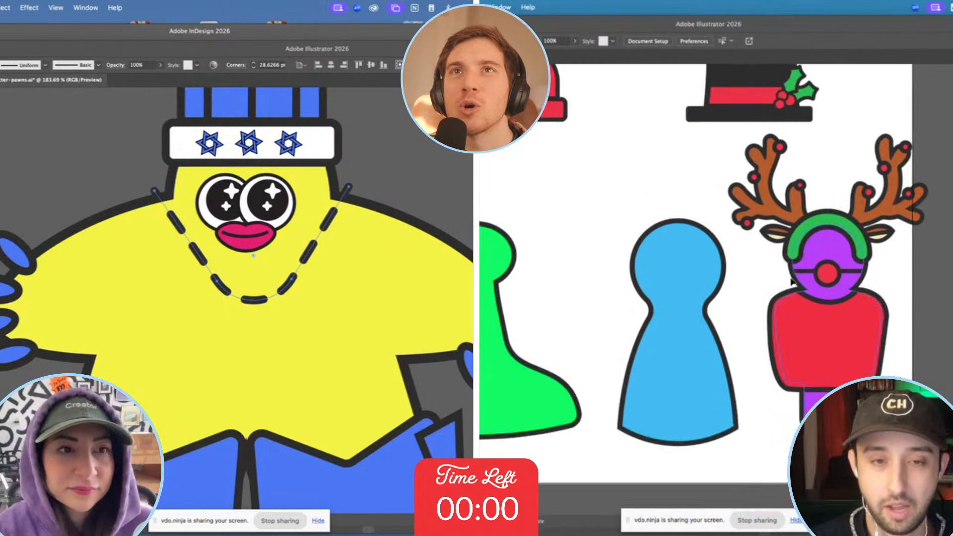
# Turn the yellow pawn's curved neck path into a bead strand using closely spaced round dashes and a heavier stroke.
pyautogui.scroll(1, 706, 307)
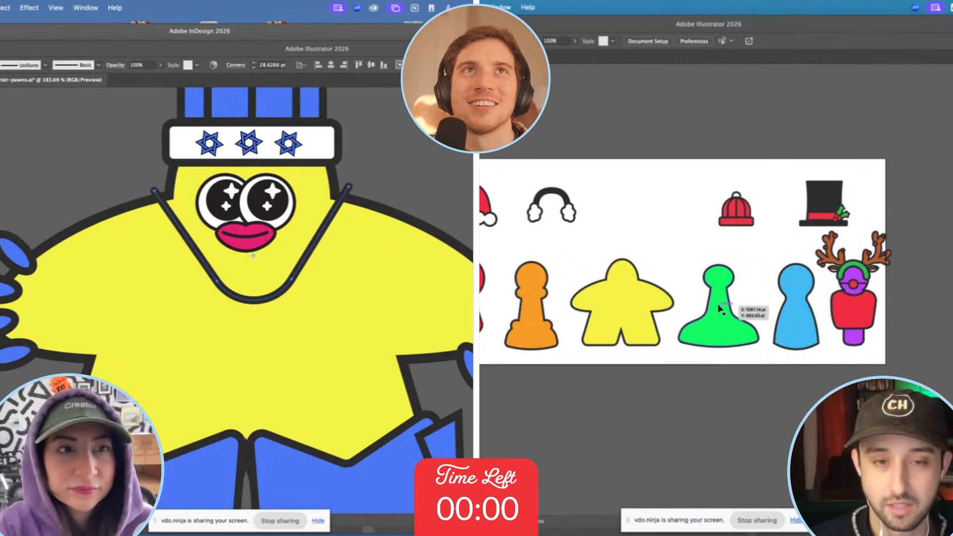
pyautogui.moveTo(719, 310); pyautogui.dragTo(617, 302)
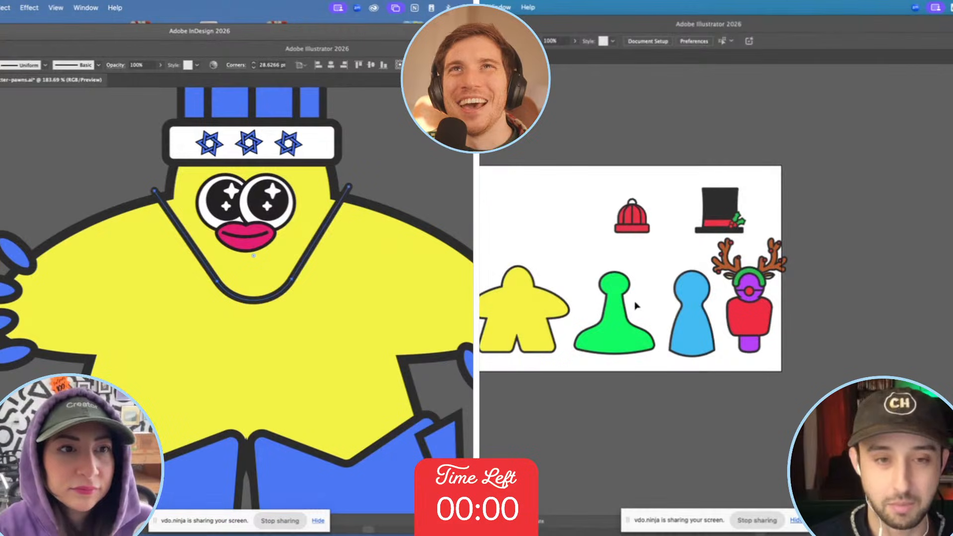
pyautogui.scroll(5, 638, 306)
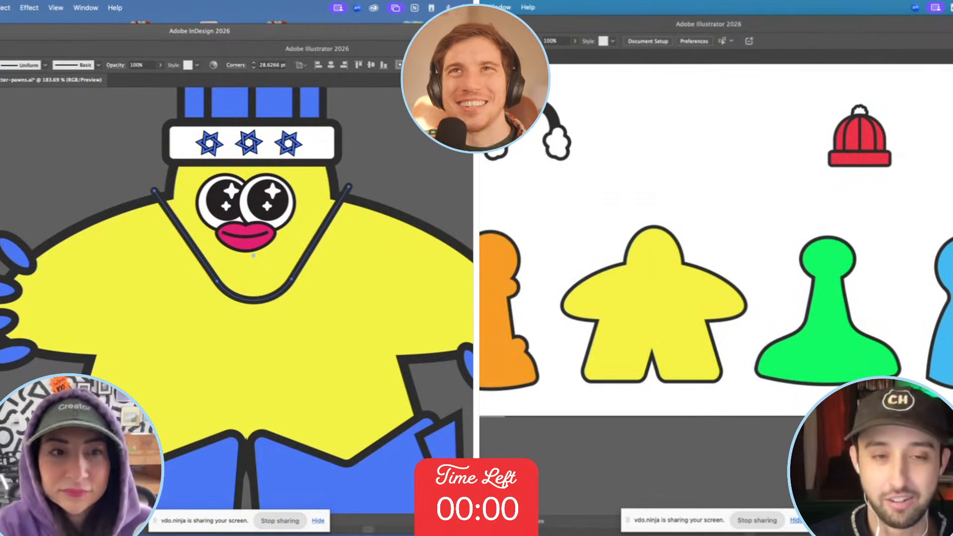
pyautogui.press('Return')
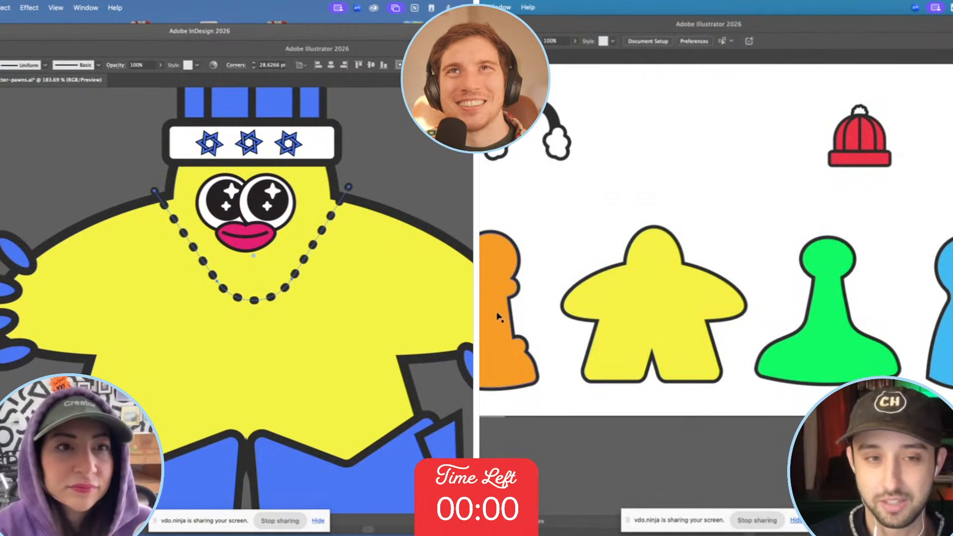
pyautogui.hscroll(5, 498, 313)
pyautogui.press('Up')
pyautogui.press('Up')
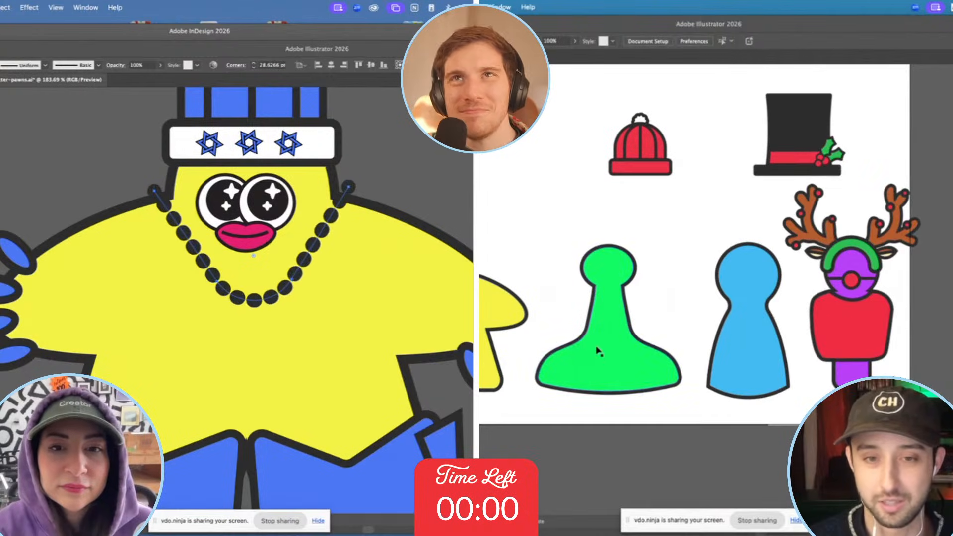
pyautogui.hscroll(4, 617, 350)
pyautogui.hscroll(-6, 617, 350)
pyautogui.hscroll(-5, 617, 350)
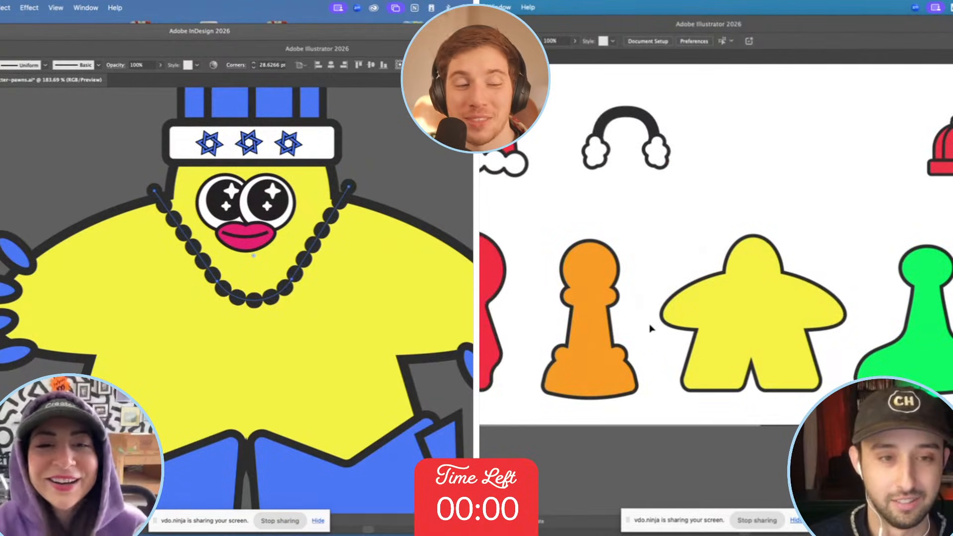
pyautogui.hscroll(7, 651, 328)
# Duplicate the dark bead strand below the original and recolour the copy gold.
pyautogui.press('v')
pyautogui.press('super+v')
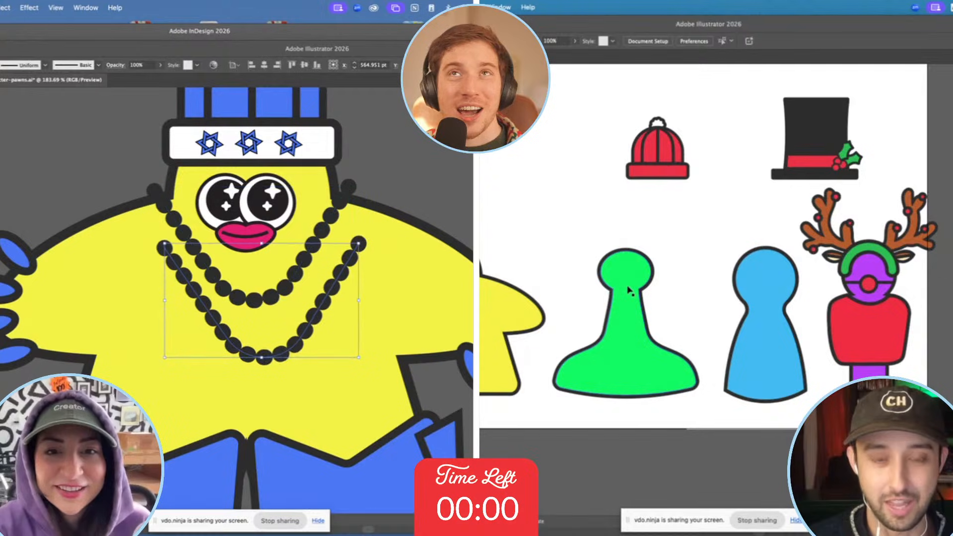
pyautogui.hscroll(4, 629, 291)
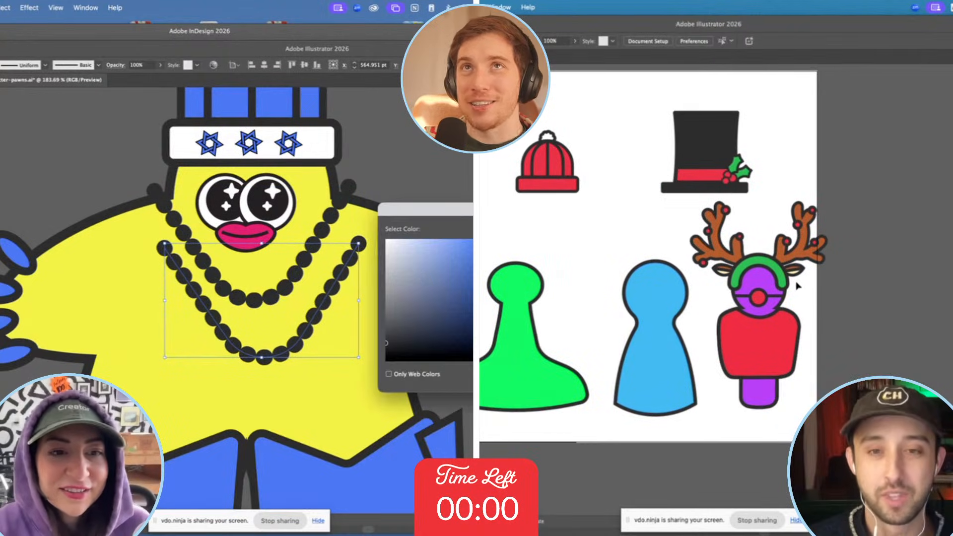
pyautogui.scroll(5, 797, 287)
pyautogui.doubleClick(749, 316)
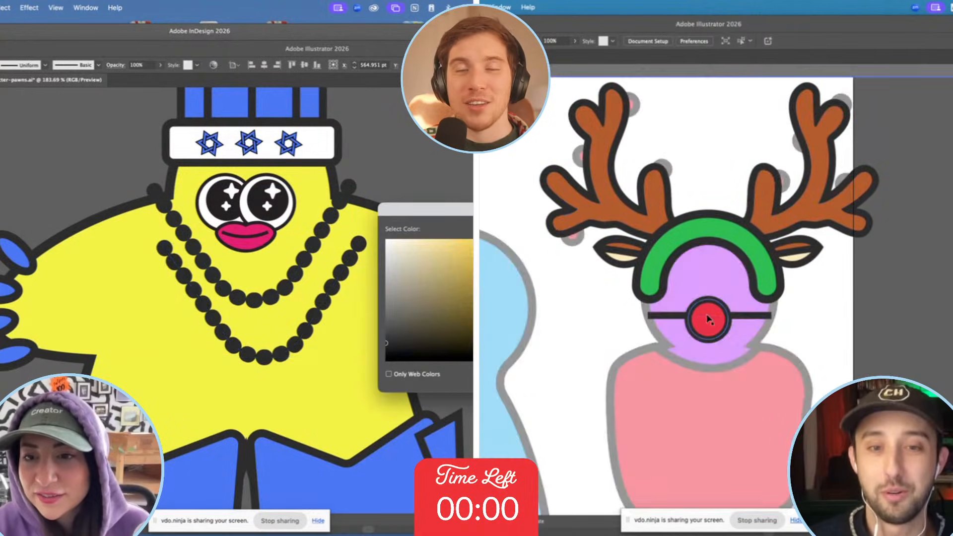
pyautogui.press('Return')
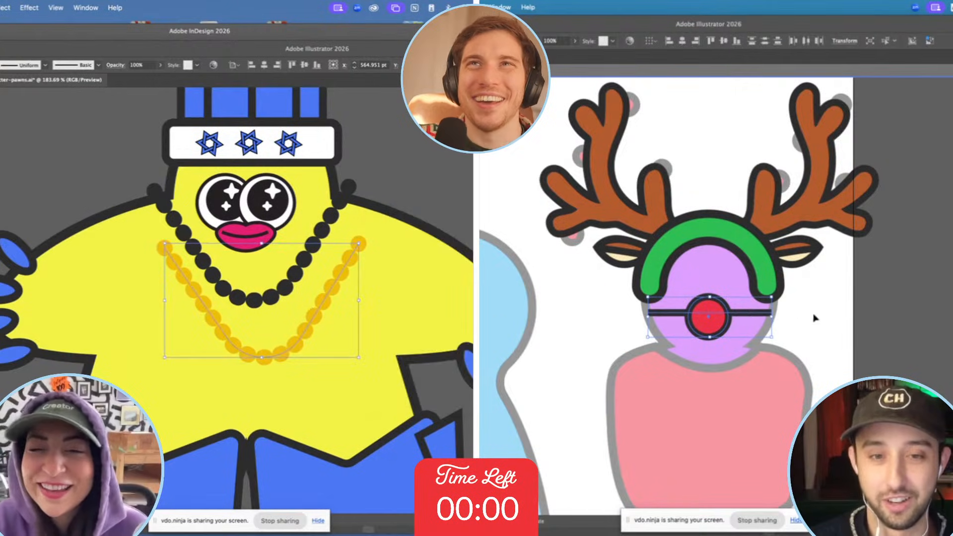
# Adjust the left end of the purple pawn's nose strap and place the gold bead strand directly over the dark strand.
pyautogui.click(821, 314)
pyautogui.scroll(3, 821, 315)
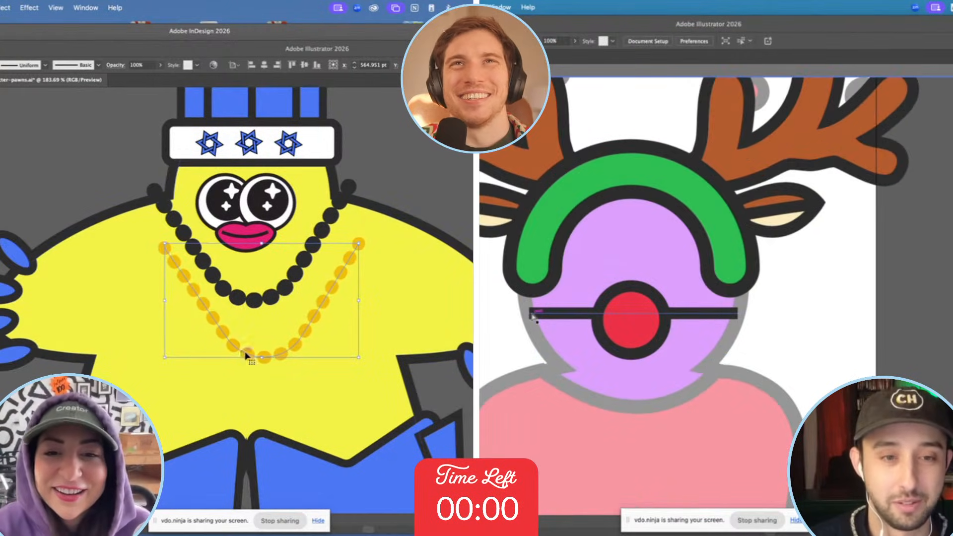
pyautogui.moveTo(533, 316); pyautogui.dragTo(531, 315)
pyautogui.moveTo(246, 355)
pyautogui.mouseDown()
pyautogui.moveTo(241, 276)
pyautogui.moveTo(237, 301)
pyautogui.mouseUp()
pyautogui.doubleClick(768, 322)
pyautogui.scroll(-3, 769, 323)
pyautogui.scroll(-3, 770, 323)
pyautogui.scroll(-3, 770, 322)
pyautogui.hscroll(-2, 769, 323)
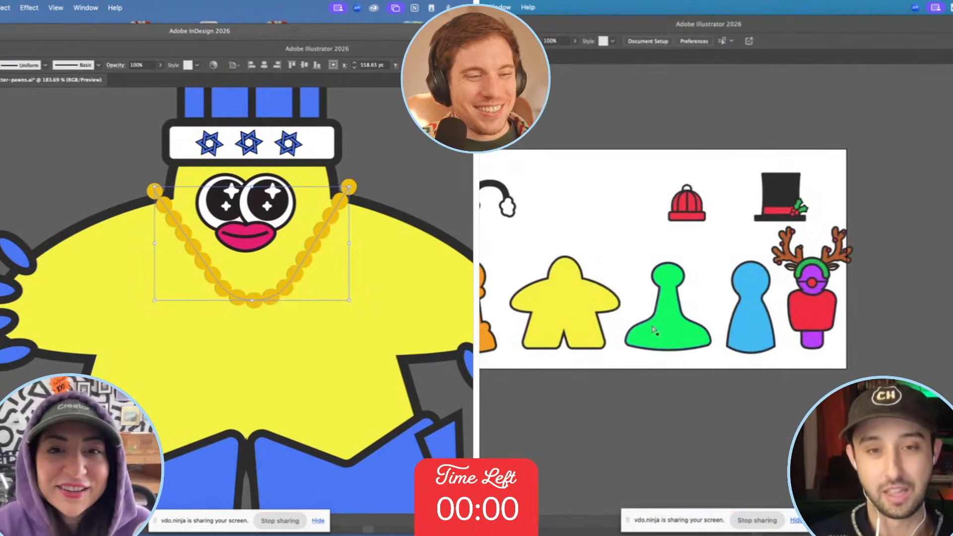
# Thin the gold strand's stroke by two increments so each bead gets a dark outline.
pyautogui.press('Down')
pyautogui.press('Down')
pyautogui.scroll(5, 783, 315)
pyautogui.hscroll(3, 783, 315)
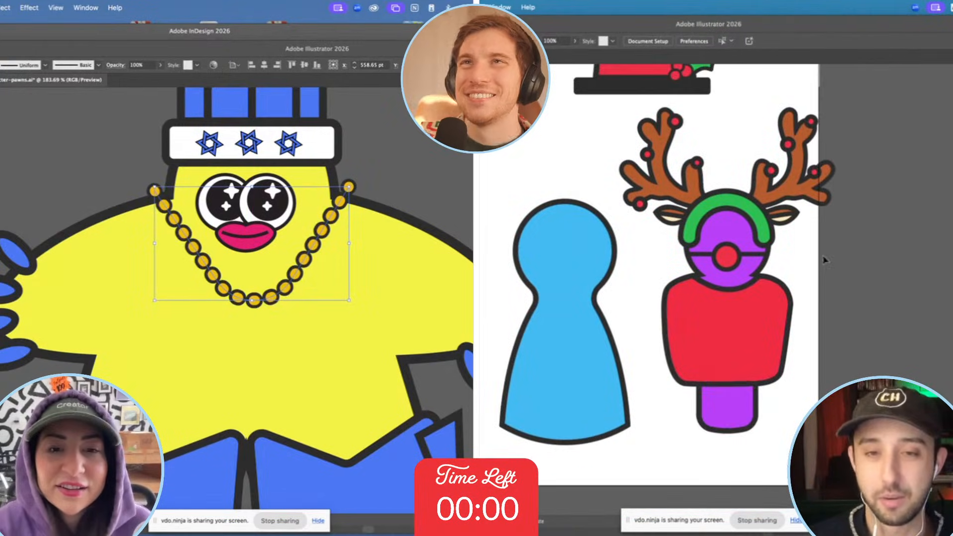
pyautogui.click(133, 187)
pyautogui.click(134, 187)
pyautogui.scroll(-5, 134, 187)
pyautogui.scroll(5, 133, 187)
pyautogui.scroll(-4, 803, 253)
pyautogui.hscroll(-3, 770, 183)
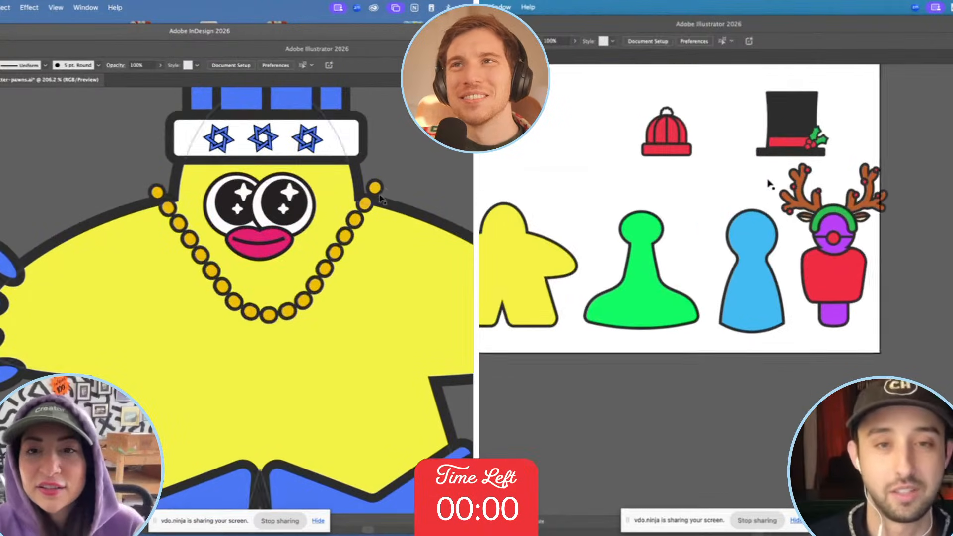
# Lower the whole bead necklace about 8 pt onto the yellow pawn's shoulders, and shift the row of pawns left on the artboard.
pyautogui.click(380, 191)
pyautogui.hscroll(-3, 813, 193)
pyautogui.click(404, 186)
pyautogui.scroll(-3, 429, 179)
pyautogui.moveTo(481, 197)
pyautogui.mouseDown()
pyautogui.moveTo(538, 315)
pyautogui.moveTo(855, 347)
pyautogui.mouseUp()
pyautogui.moveTo(951, 356); pyautogui.dragTo(943, 351)
pyautogui.scroll(5, 397, 182)
pyautogui.click(375, 189)
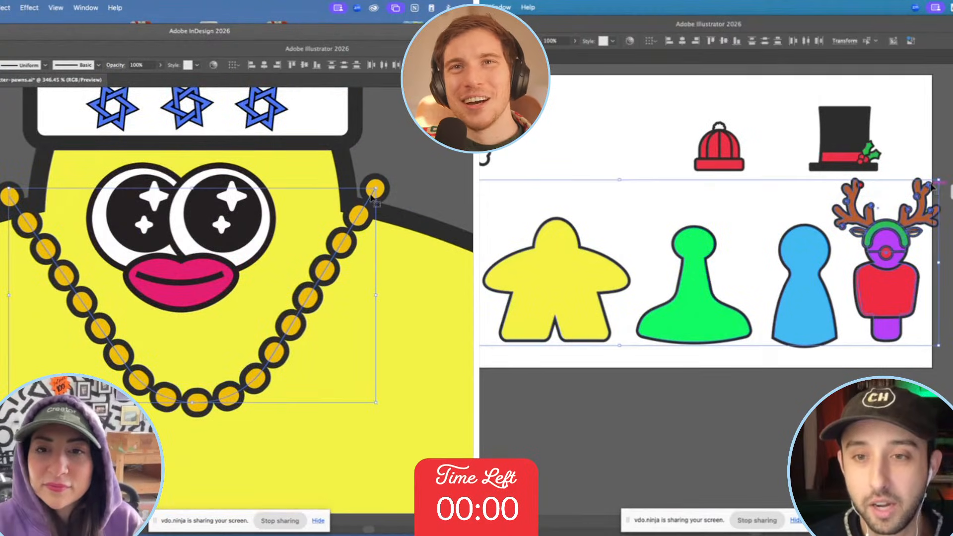
pyautogui.moveTo(371, 198); pyautogui.dragTo(366, 220)
pyautogui.moveTo(912, 226); pyautogui.dragTo(896, 226)
pyautogui.moveTo(366, 220); pyautogui.dragTo(367, 221)
pyautogui.moveTo(896, 226); pyautogui.dragTo(889, 226)
pyautogui.moveTo(366, 220); pyautogui.dragTo(365, 221)
pyautogui.moveTo(889, 226); pyautogui.dragTo(889, 226)
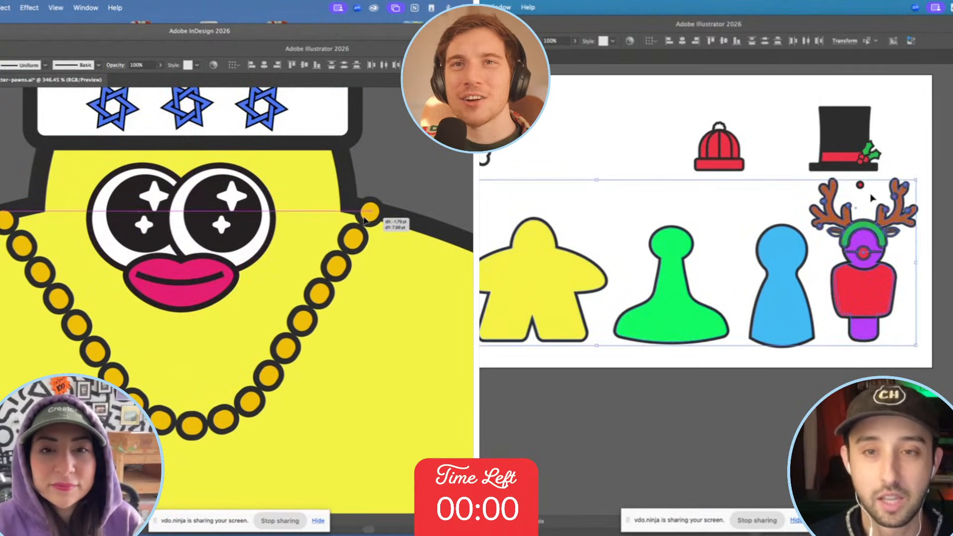
pyautogui.moveTo(365, 221); pyautogui.dragTo(365, 221)
# Move the stray red ornament circle back onto the tip of the purple pawn's right antler.
pyautogui.click(871, 194)
pyautogui.scroll(5, 868, 191)
pyautogui.scroll(-4, 364, 219)
pyautogui.moveTo(850, 181); pyautogui.dragTo(797, 181)
pyautogui.click(860, 193)
pyautogui.scroll(5, 860, 193)
pyautogui.hscroll(3, 859, 193)
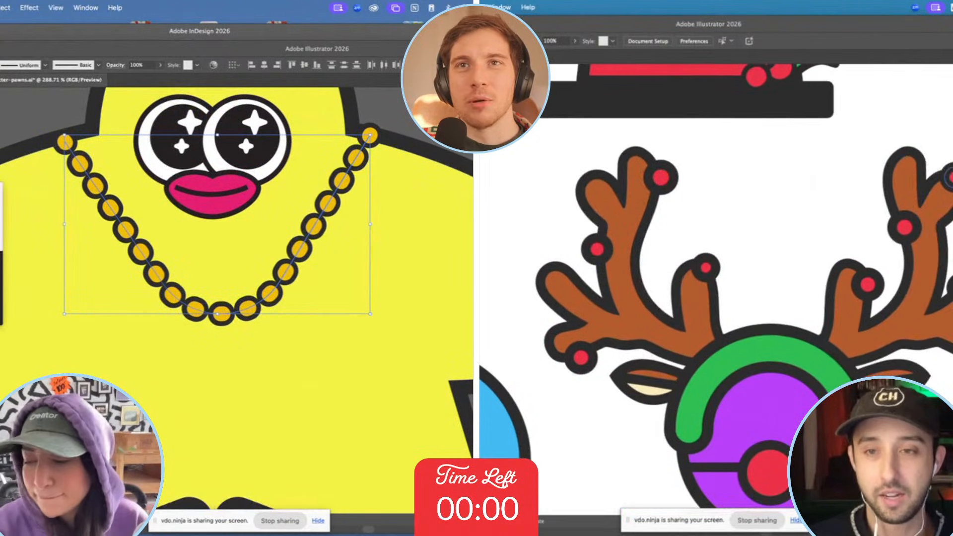
pyautogui.moveTo(952, 177); pyautogui.dragTo(952, 186)
pyautogui.click(844, 186)
pyautogui.scroll(-3, 843, 184)
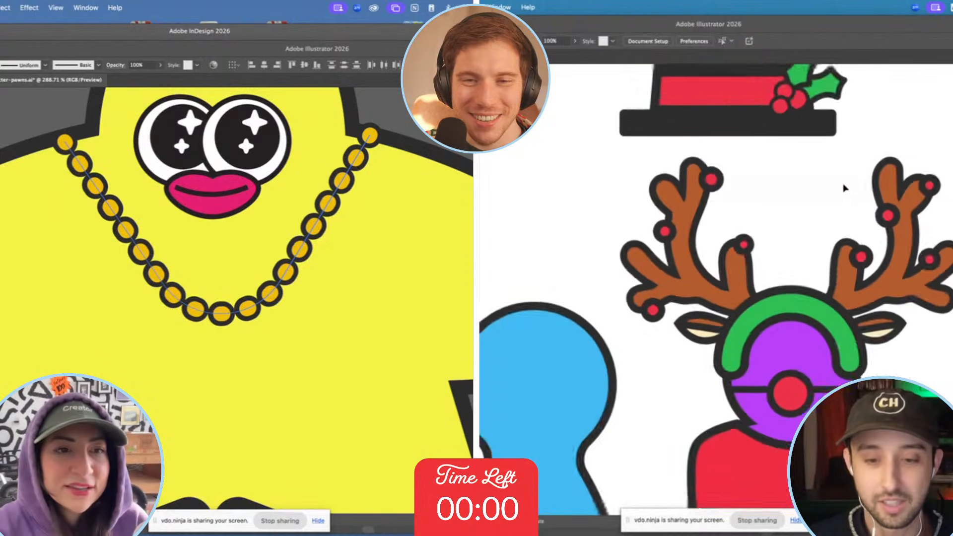
# Draw a text frame across the chest of the purple pawn's red sweater and enter "Sla" in it.
pyautogui.scroll(-5, 846, 188)
pyautogui.hscroll(2, 845, 189)
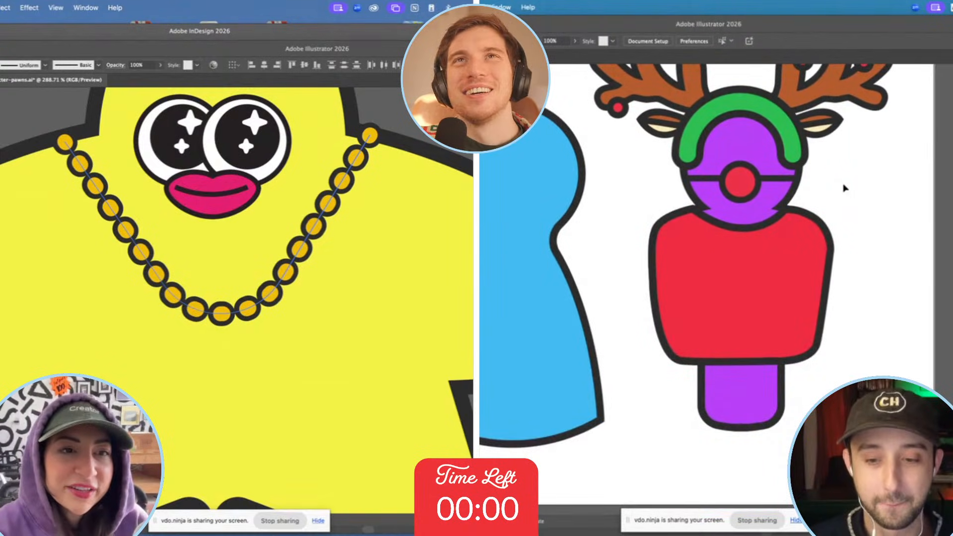
pyautogui.scroll(3, 832, 329)
pyautogui.press('t')
pyautogui.moveTo(597, 223); pyautogui.dragTo(799, 330)
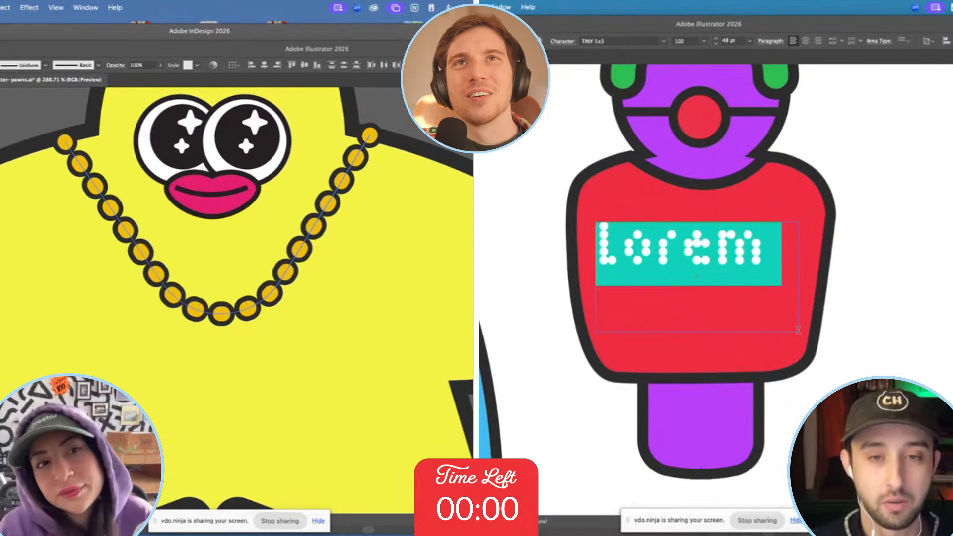
pyautogui.write('Sla')
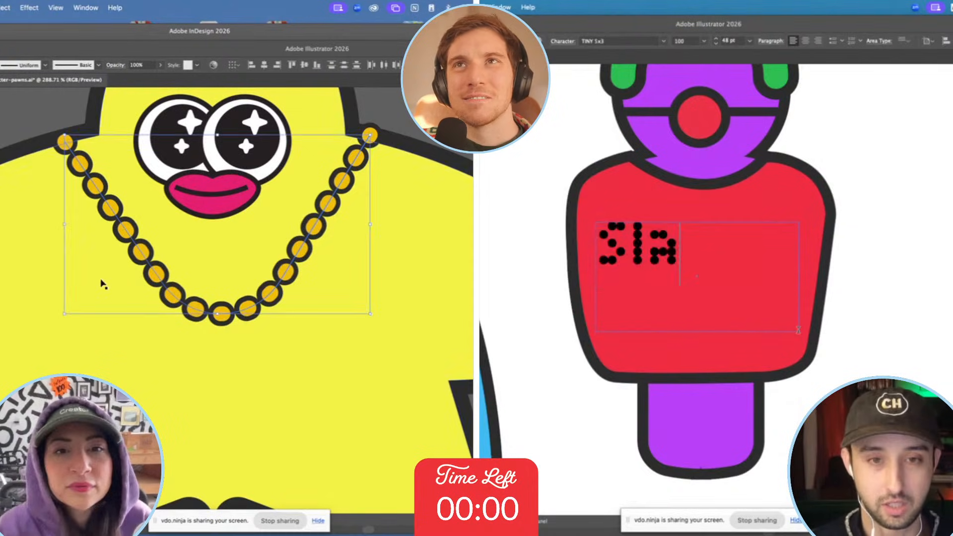
# Replace the sweater text with SLAY in capitals, and clear the necklace selection on the yellow pawn.
pyautogui.scroll(-8, 102, 284)
pyautogui.press('BackSpace')
pyautogui.press('BackSpace')
pyautogui.press('BackSpace')
pyautogui.write('SL')
pyautogui.doubleClick(195, 290)
pyautogui.press('BackSpace')
pyautogui.write('LA')
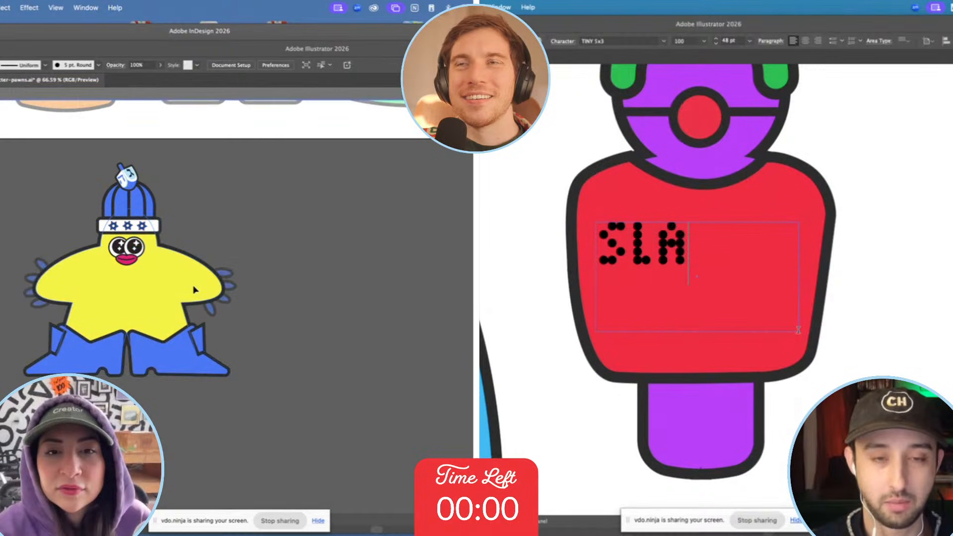
pyautogui.click(195, 290)
pyautogui.write('Y')
pyautogui.press('Escape')
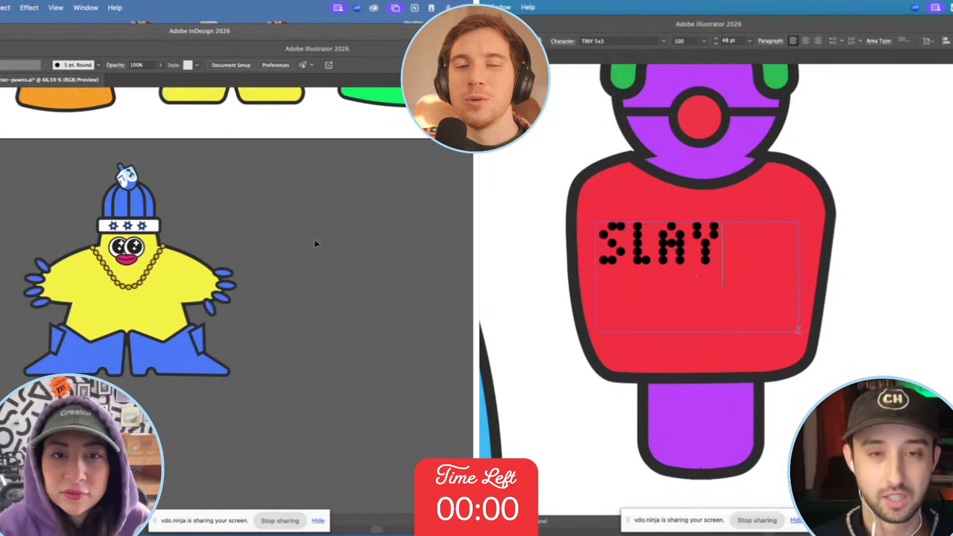
# Paste a copy of the plain yellow pawn beside the dressed one and shrink it to pendant size near the necklace.
pyautogui.press('super+v')
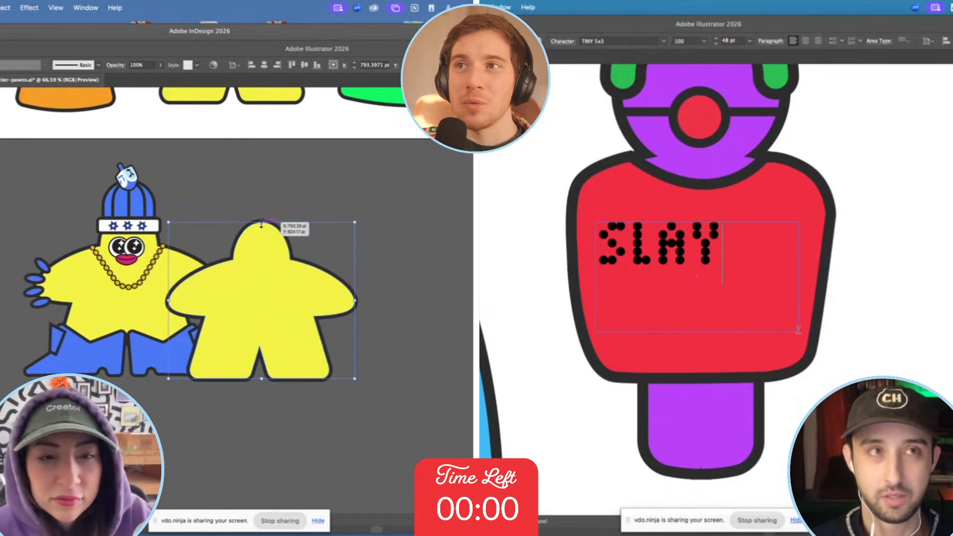
pyautogui.moveTo(262, 225); pyautogui.dragTo(0, 237)
pyautogui.scroll(5, 269, 354)
pyautogui.scroll(4, 1, 252)
# Reduce the SLAY sweater text to 40 pt and centre it in its frame.
pyautogui.write('B')
pyautogui.press('BackSpace')
pyautogui.press('super+a')
pyautogui.press('super+shift+comma')
pyautogui.press('super+shift+comma')
pyautogui.press('super+shift+comma')
pyautogui.press('super+shift+comma')
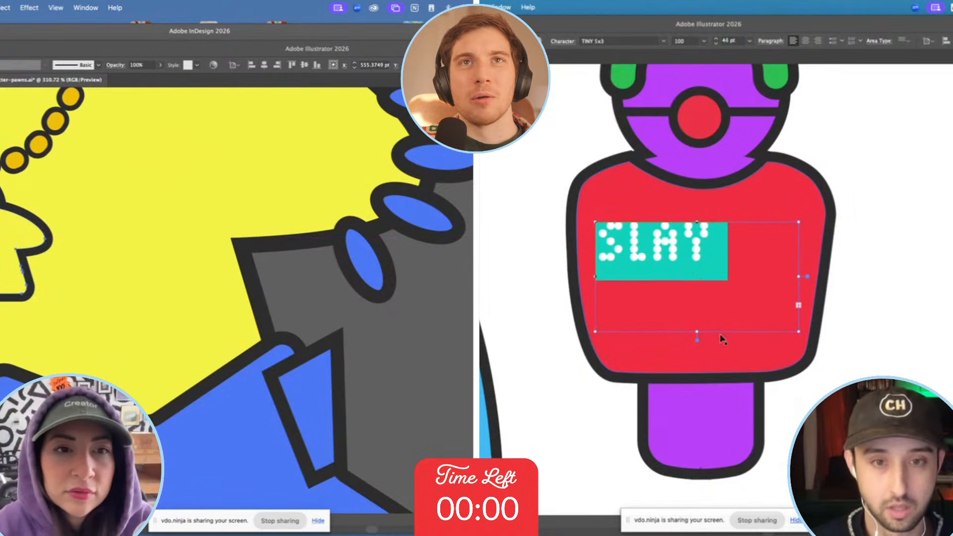
pyautogui.click(805, 41)
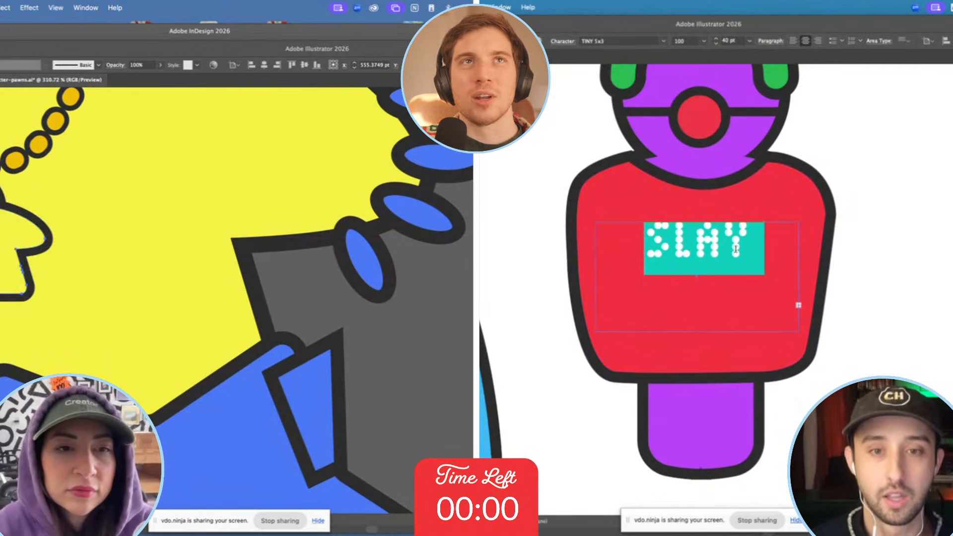
# Extend the sweater text frame downward to hold BELLS as a second line, and tighten the line spacing.
pyautogui.press('Escape')
pyautogui.moveTo(698, 332); pyautogui.dragTo(699, 358)
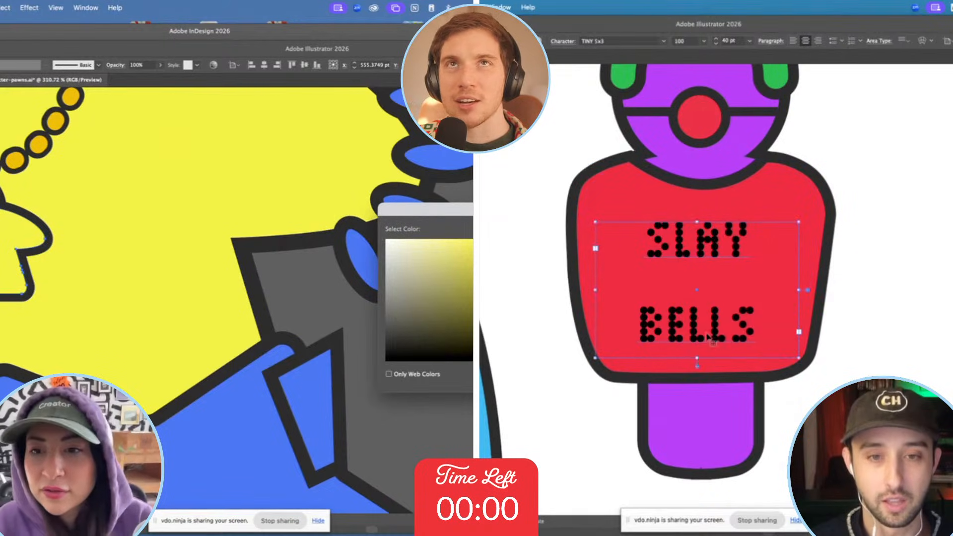
pyautogui.hotkey('alt', 'Up')
pyautogui.hotkey('alt', 'Up')
pyautogui.hotkey('alt', 'Up')
pyautogui.hotkey('alt', 'Up')
pyautogui.hotkey('alt', 'Up')
pyautogui.hotkey('alt', 'Up')
pyautogui.hotkey('alt', 'Up')
pyautogui.hotkey('alt', 'Up')
pyautogui.hotkey('alt', 'Up')
pyautogui.hotkey('alt', 'Up')
pyautogui.hotkey('alt', 'Up')
pyautogui.hotkey('alt', 'Up')
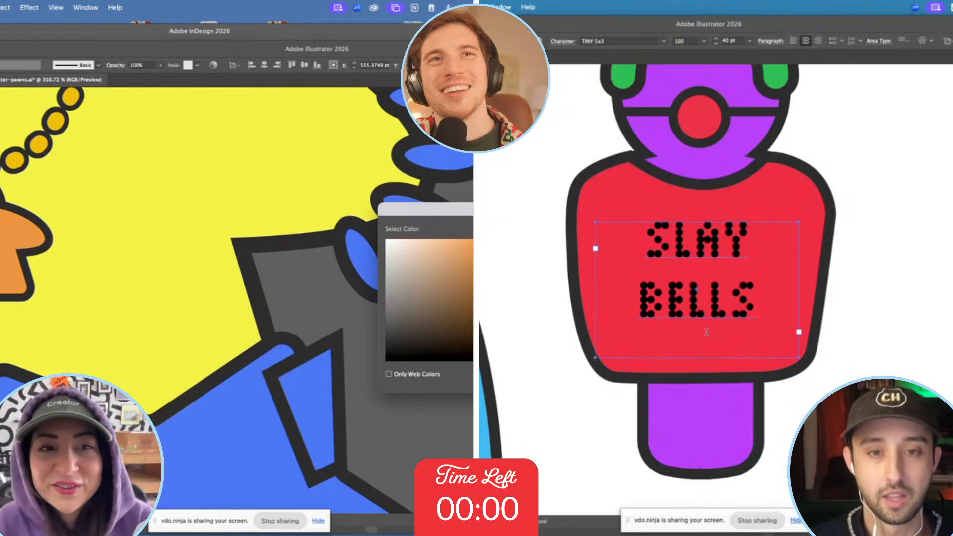
# Enlarge the SLAY BELLS sweater text to 64 pt.
pyautogui.press('super+shift+period')
pyautogui.press('super+shift+period')
pyautogui.press('super+shift+period')
pyautogui.press('super+shift+period')
pyautogui.press('super+shift+period')
pyautogui.press('super+shift+period')
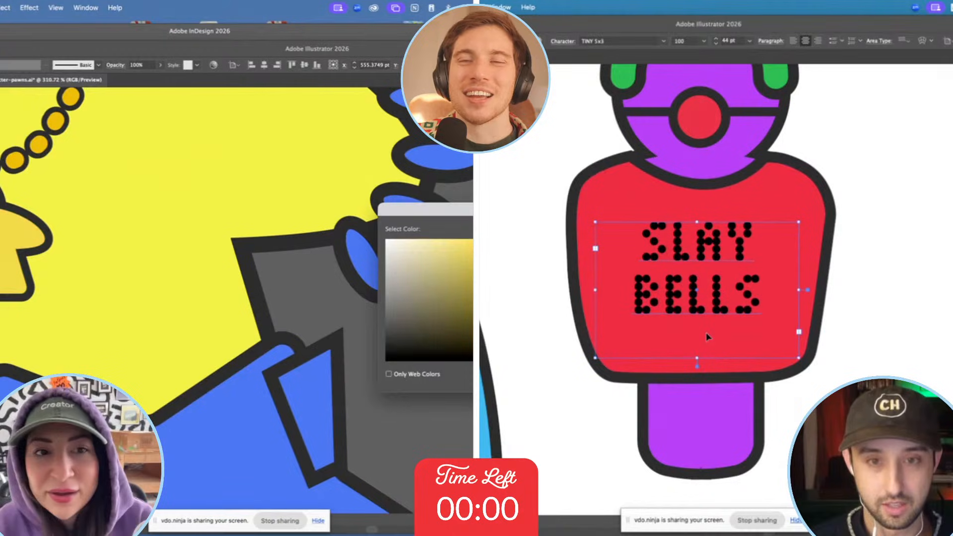
pyautogui.press('super+shift+period')
pyautogui.press('super+shift+period')
pyautogui.press('super+shift+period')
pyautogui.press('super+shift+period')
pyautogui.press('super+shift+period')
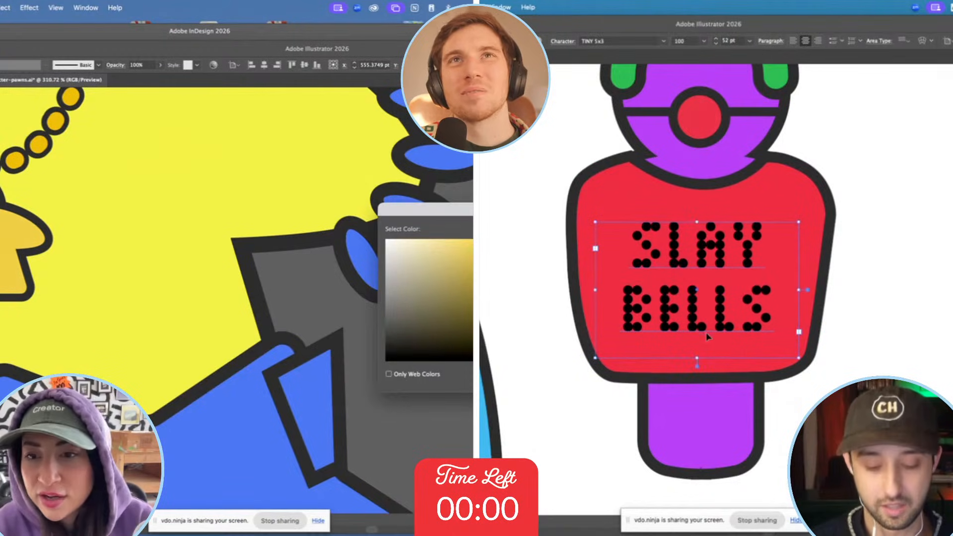
pyautogui.press('super+shift+period')
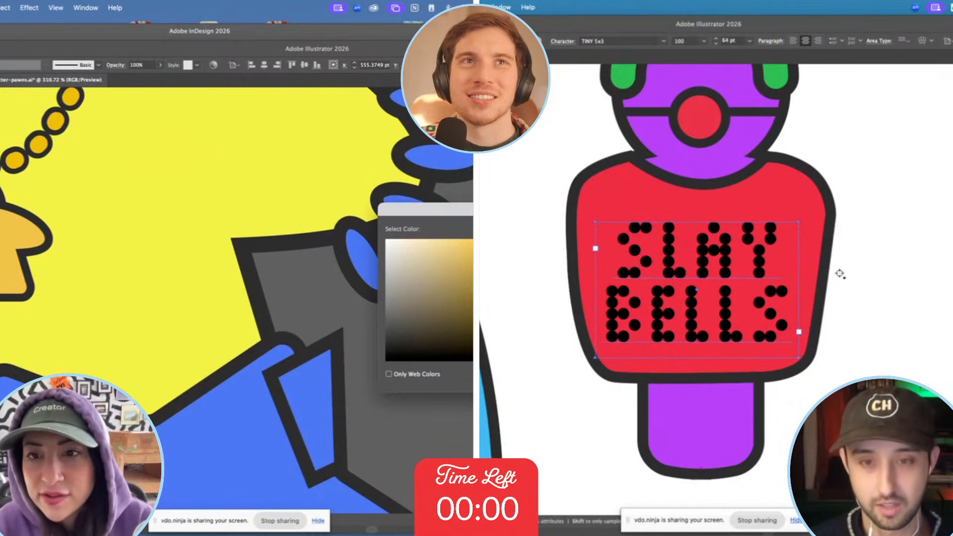
# Colour the SLAY BELLS lettering white and shift it slightly upward on the sweater.
pyautogui.click(929, 199)
pyautogui.press('v')
pyautogui.moveTo(758, 247); pyautogui.dragTo(761, 235)
pyautogui.press('t')
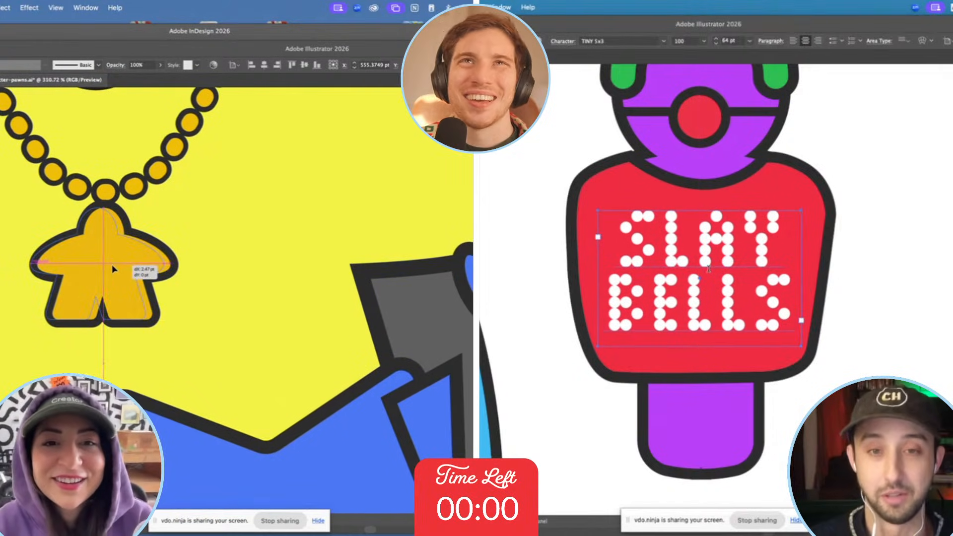
# Centre the gold pawn pendant beneath the lowest necklace bead, and deselect the pendant and the sweater text.
pyautogui.moveTo(112, 268); pyautogui.dragTo(115, 270)
pyautogui.tripleClick(708, 268)
pyautogui.scroll(-5, 27, 303)
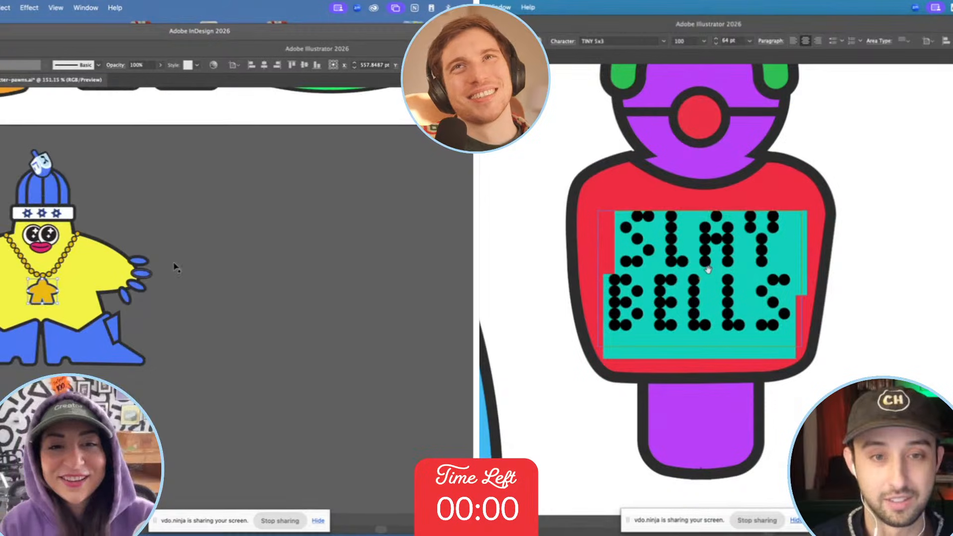
pyautogui.press('Escape')
pyautogui.click(220, 257)
pyautogui.scroll(-5, 220, 257)
pyautogui.click(886, 257)
# Examine the fully dressed yellow and purple pawns alongside the plain ones.
pyautogui.scroll(-8, 886, 257)
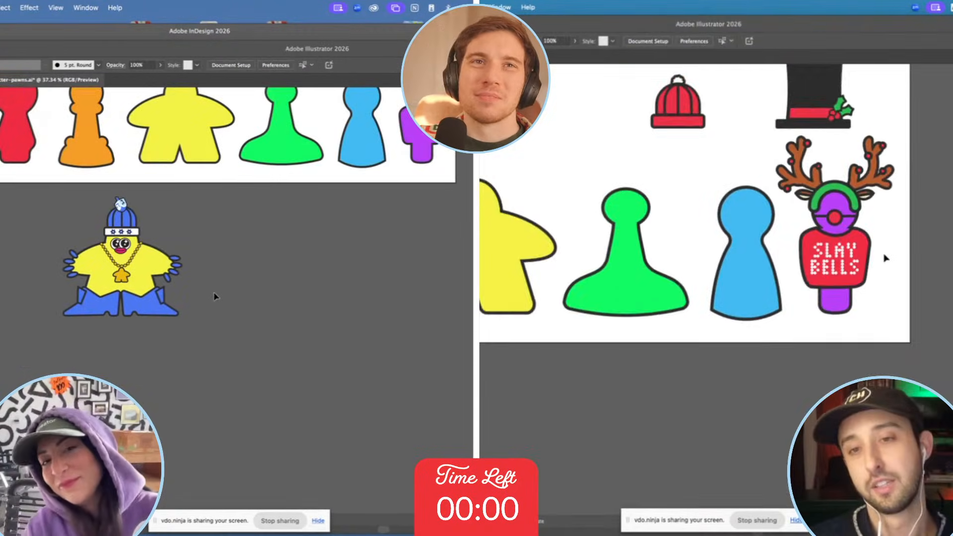
pyautogui.scroll(5, 887, 258)
pyautogui.scroll(-3, 887, 258)
pyautogui.scroll(3, 215, 297)
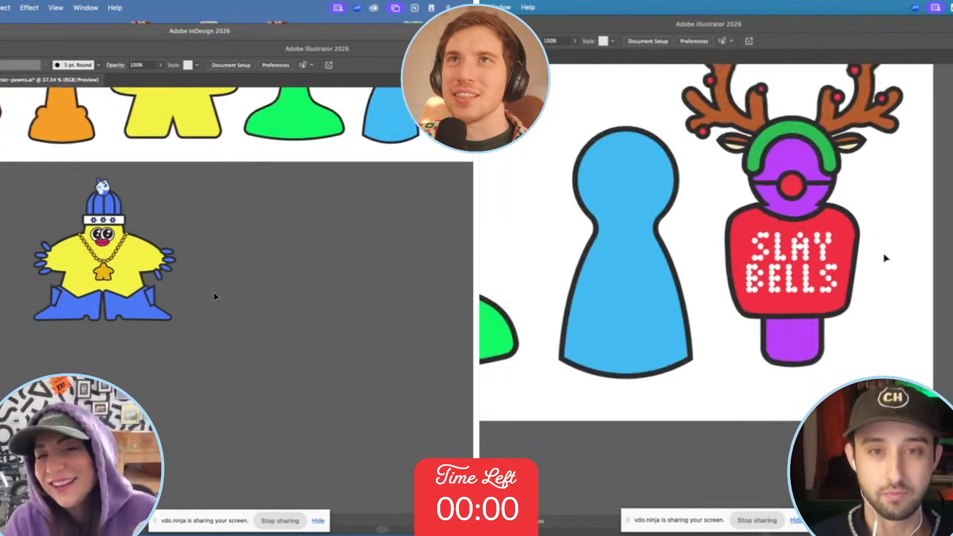
pyautogui.hscroll(-1, 215, 296)
pyautogui.scroll(1, 886, 258)
pyautogui.hscroll(2, 886, 258)
pyautogui.scroll(1, 886, 258)
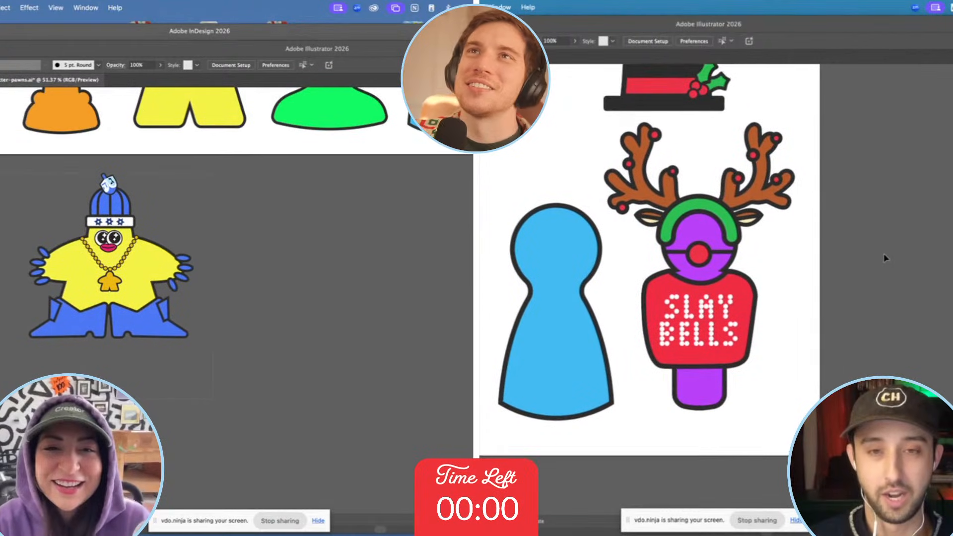
# Copy the dressed yellow pawn onto the Holiday board in Firefly and delete its older version without the necklace.
pyautogui.click(145, 314)
pyautogui.scroll(5, 721, 308)
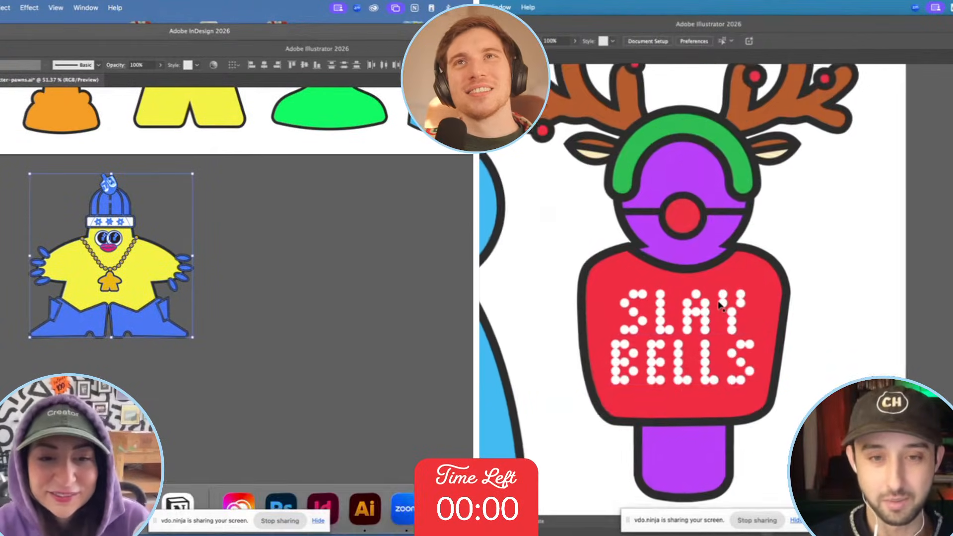
pyautogui.click(139, 507)
pyautogui.scroll(-1, 798, 283)
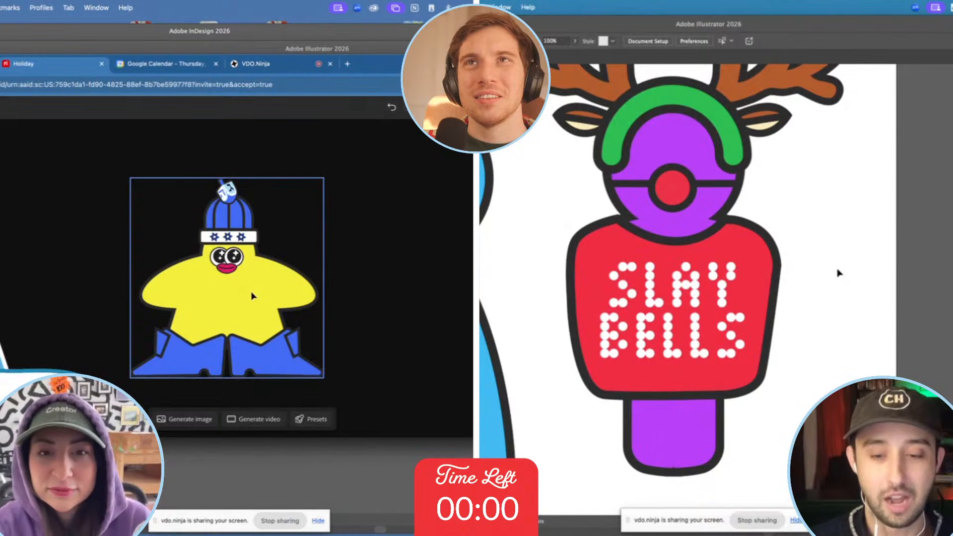
pyautogui.scroll(-3, 840, 273)
pyautogui.moveTo(247, 292); pyautogui.dragTo(449, 270)
pyautogui.click(224, 283)
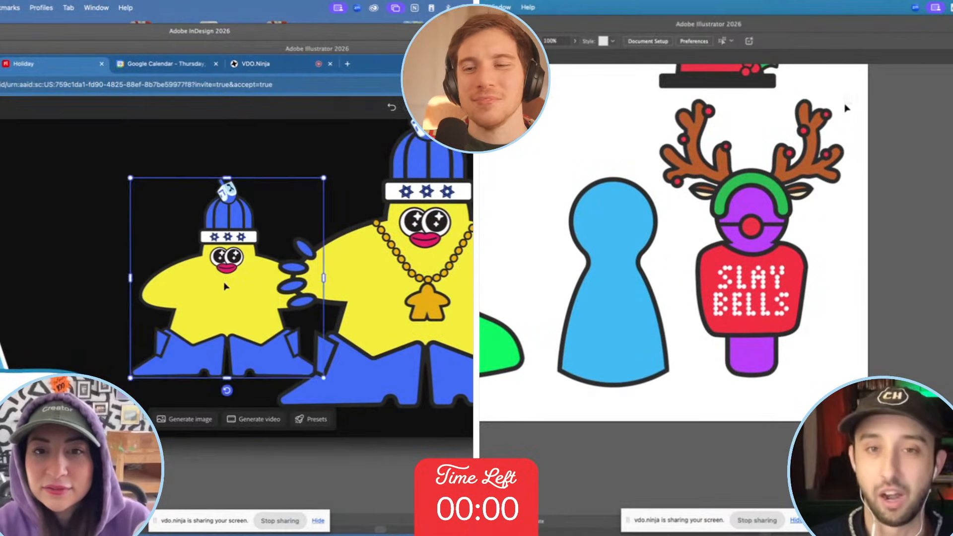
pyautogui.press('Delete')
# Scale down the new yellow pawn in the old one's place on the board, and select all the purple pawn's artwork in Illustrator.
pyautogui.moveTo(848, 98); pyautogui.dragTo(678, 386)
pyautogui.moveTo(371, 299); pyautogui.dragTo(137, 300)
pyautogui.moveTo(678, 387); pyautogui.dragTo(677, 386)
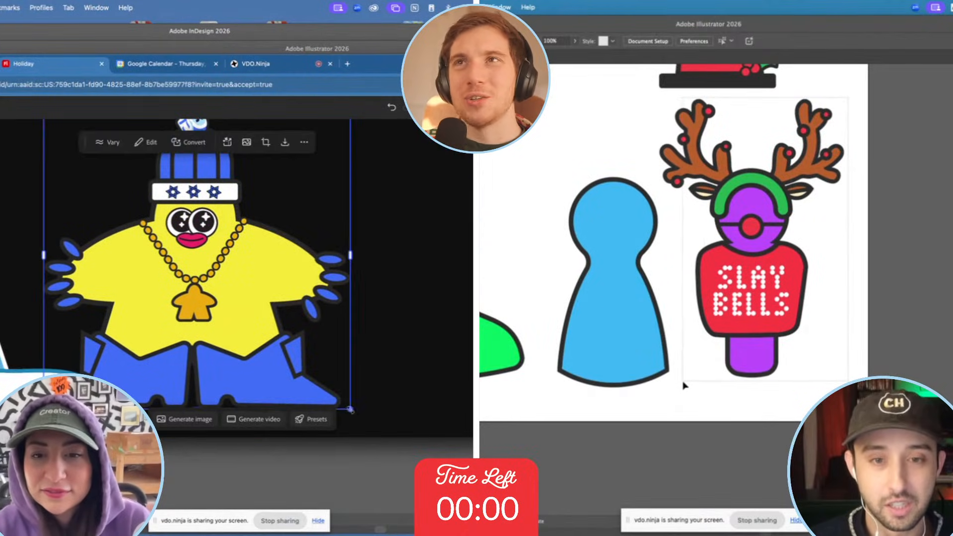
pyautogui.moveTo(350, 410); pyautogui.dragTo(192, 293)
pyautogui.moveTo(683, 382); pyautogui.dragTo(679, 384)
pyautogui.moveTo(193, 294); pyautogui.dragTo(191, 291)
pyautogui.moveTo(679, 384); pyautogui.dragTo(679, 384)
pyautogui.moveTo(149, 220); pyautogui.dragTo(186, 289)
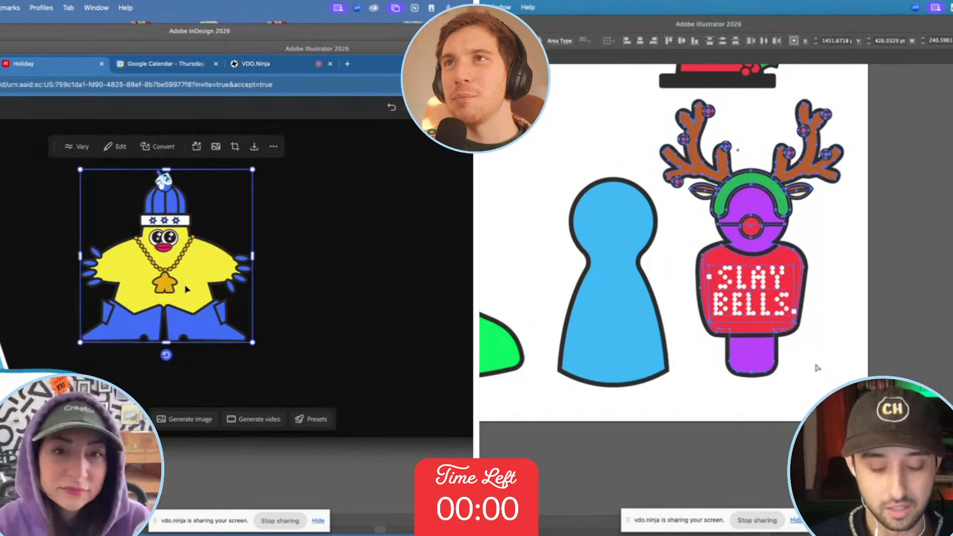
# Switch to the Holiday board, then shrink the yellow and purple pawns and place them side by side above the START hexagon.
pyautogui.scroll(-5, 185, 290)
pyautogui.press('super+Tab')
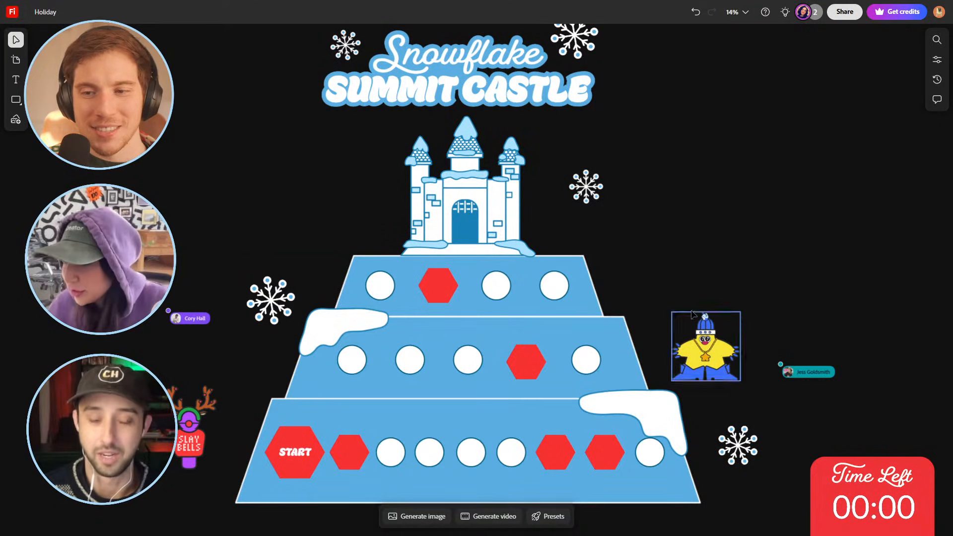
pyautogui.moveTo(723, 361); pyautogui.dragTo(325, 434)
pyautogui.moveTo(344, 386); pyautogui.dragTo(314, 422)
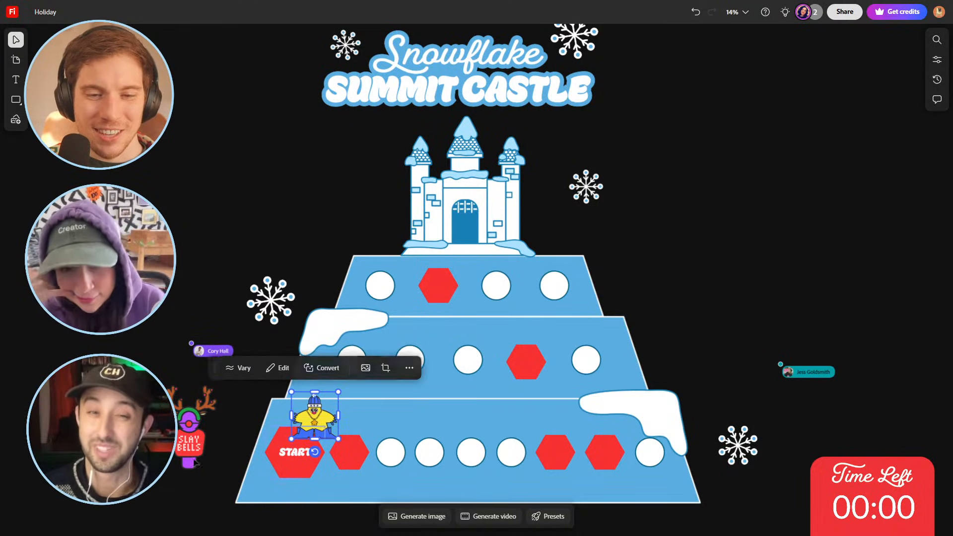
pyautogui.moveTo(211, 446); pyautogui.dragTo(298, 427)
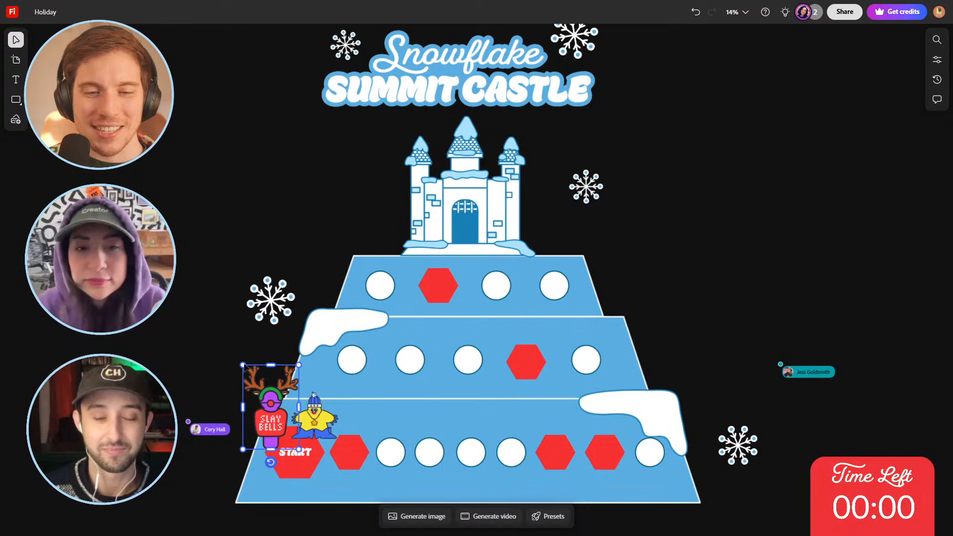
pyautogui.moveTo(243, 364); pyautogui.dragTo(277, 408)
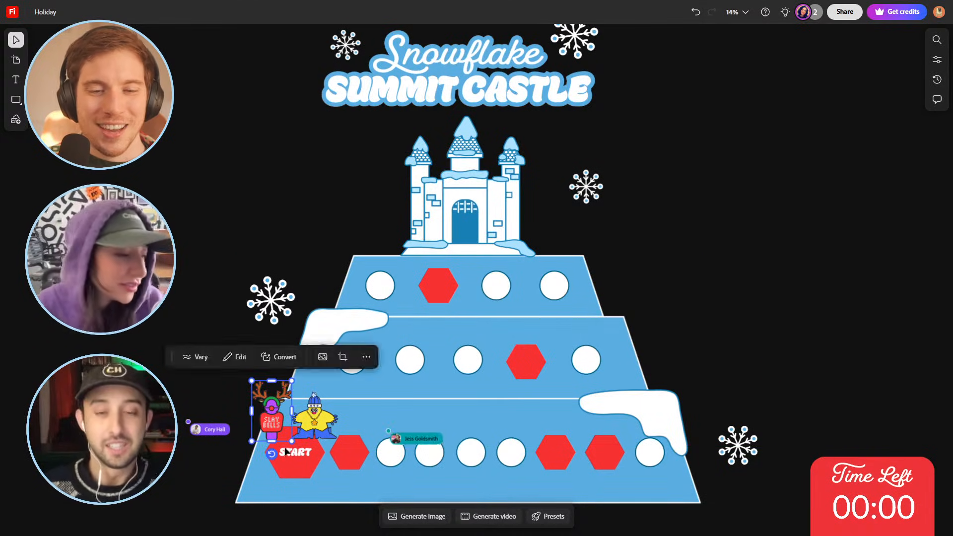
# Delete the START label and its large red hexagon, and reposition both pawns around the top of the smaller task hexagon beneath.
pyautogui.scroll(5, 286, 447)
pyautogui.scroll(5, 285, 445)
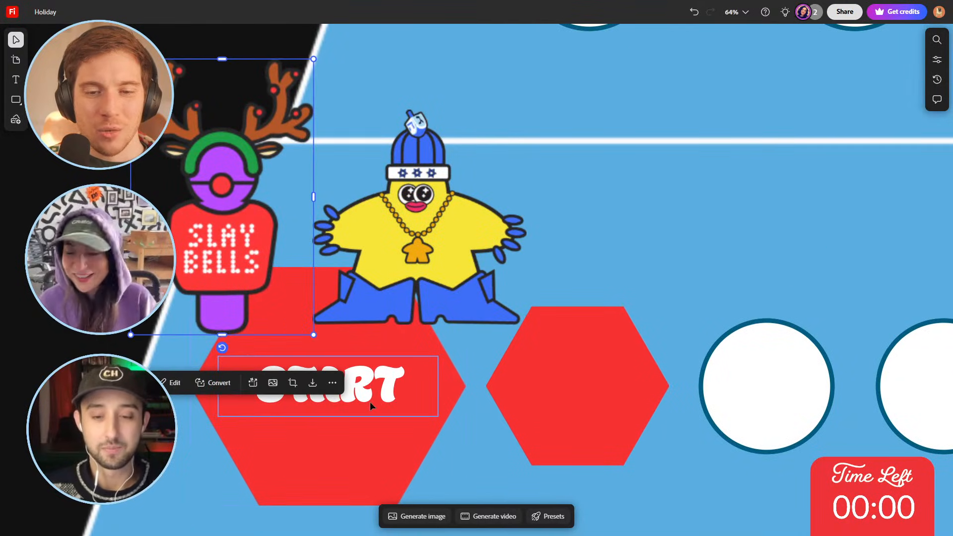
pyautogui.click(369, 402)
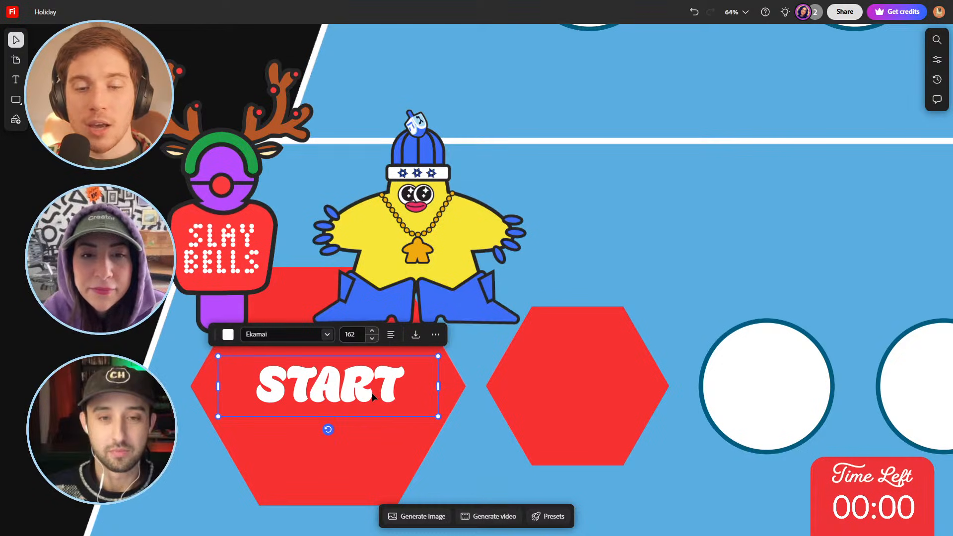
pyautogui.press('Delete')
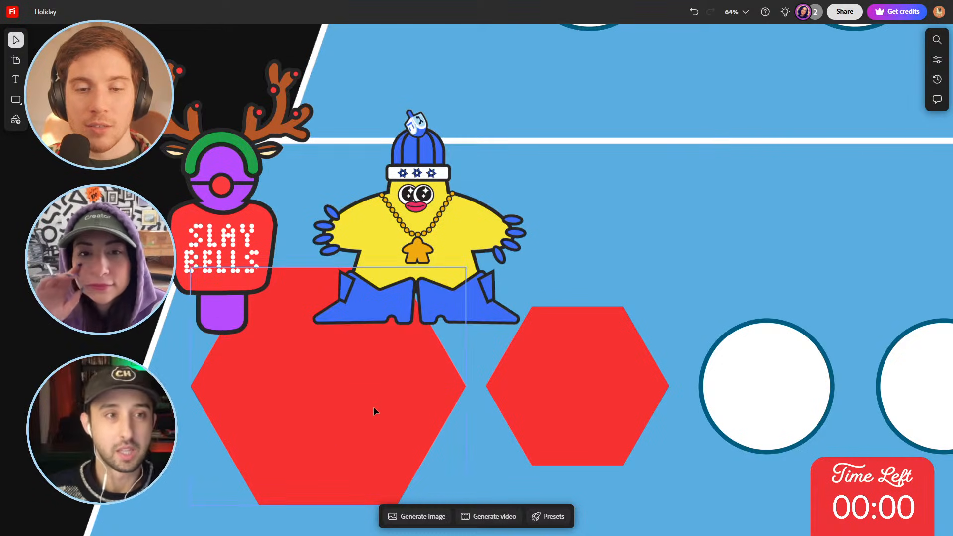
pyautogui.click(374, 410)
pyautogui.press('Delete')
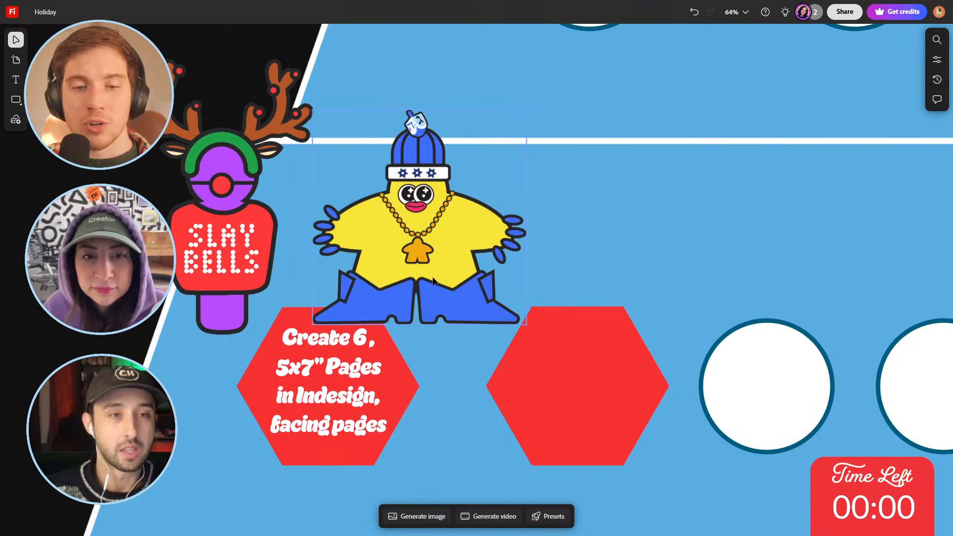
pyautogui.moveTo(433, 281); pyautogui.dragTo(420, 259)
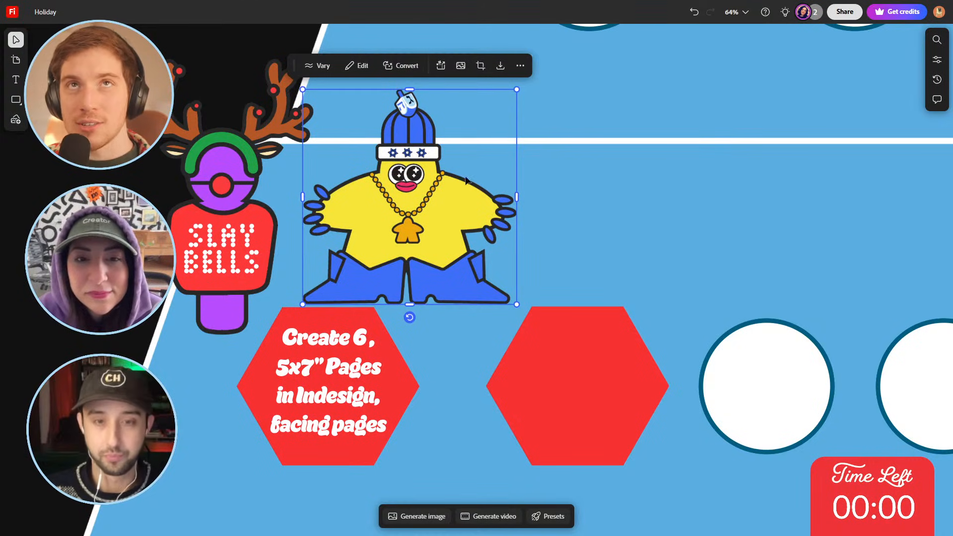
pyautogui.moveTo(229, 286); pyautogui.dragTo(243, 295)
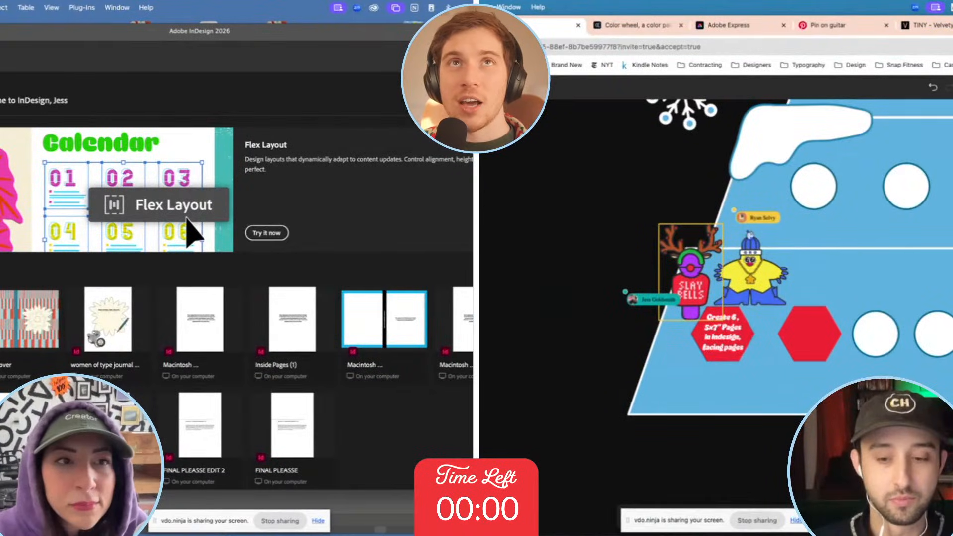
# Search for InDesign and launch it.
pyautogui.press('super+space')
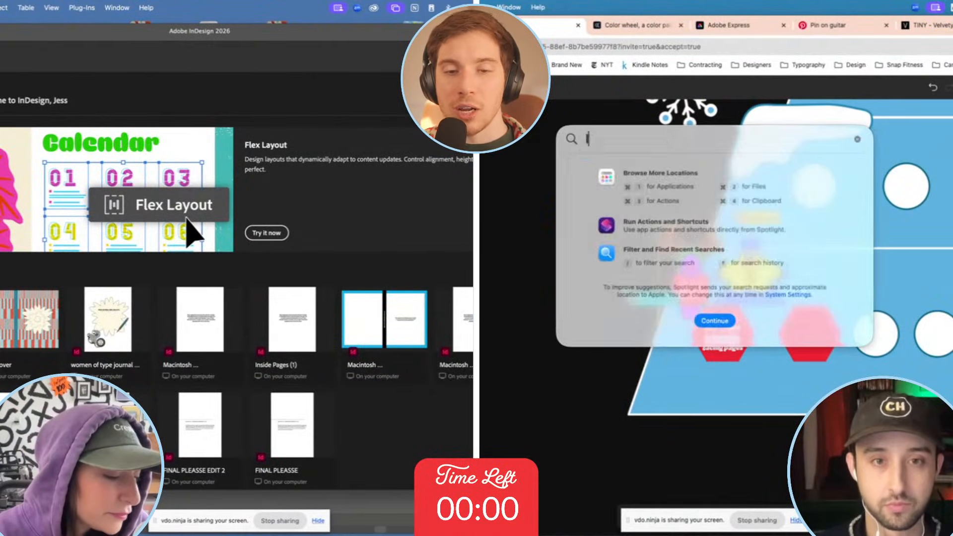
pyautogui.write('INDES')
pyautogui.press('Return')
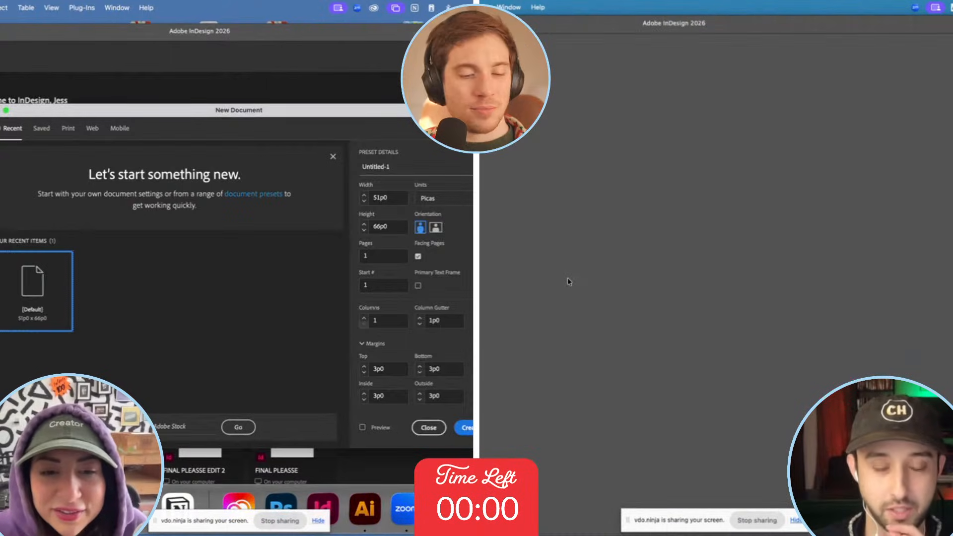
# Check the board's task, return to InDesign, and create a document in inches, 5 in wide and 7 in high, with 6 facing pages.
pyautogui.click(93, 509)
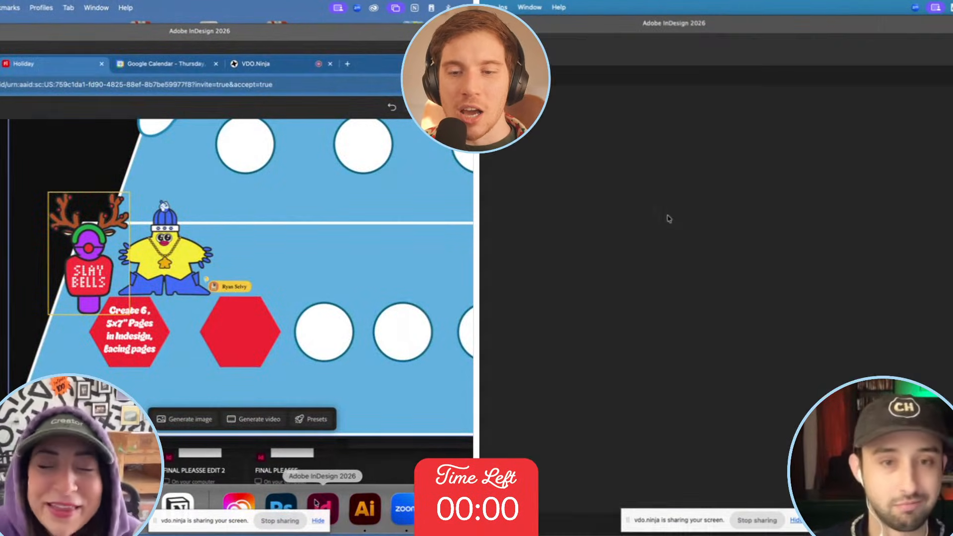
pyautogui.click(316, 502)
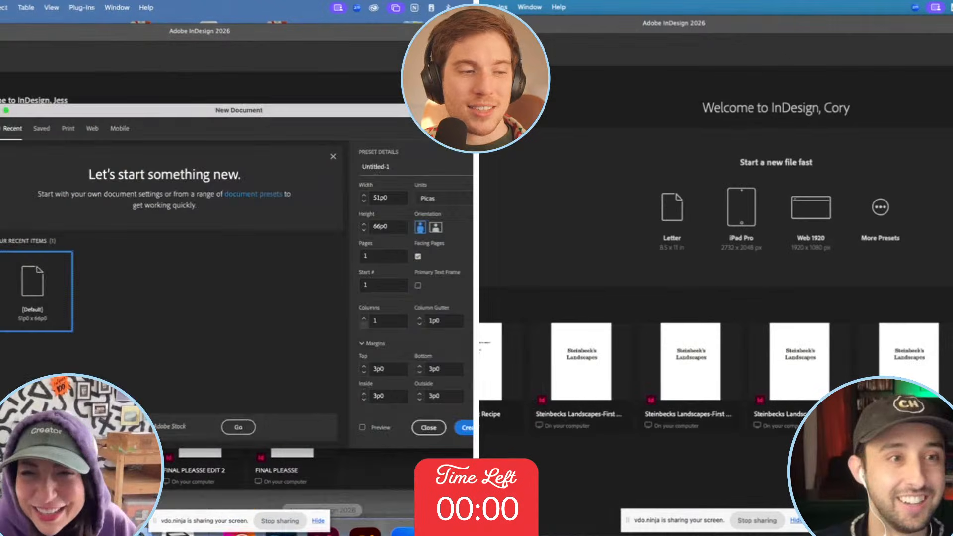
pyautogui.click(443, 198)
pyautogui.click(429, 248)
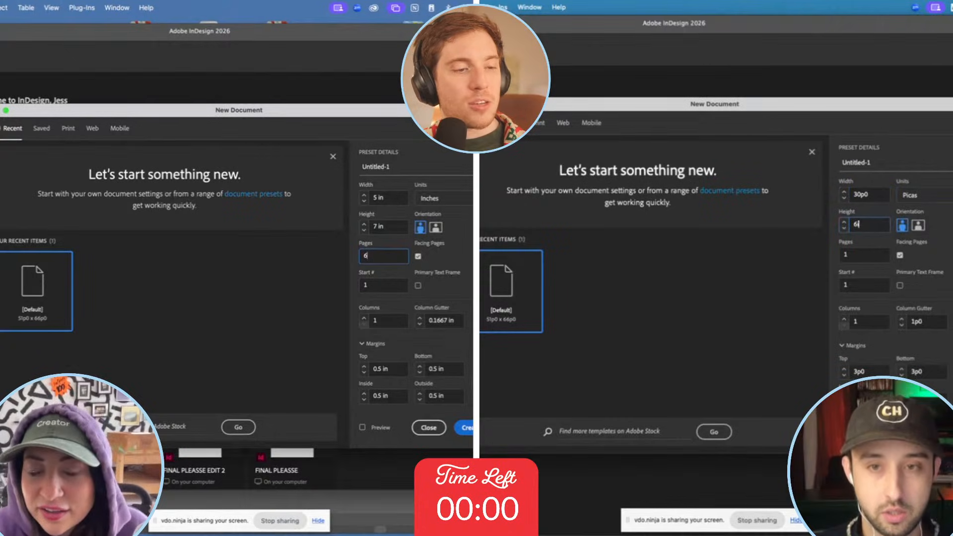
pyautogui.press('Return')
# On the other designer's computer, create a portrait facing-pages document 30p0 wide and 42p0 high with 6 pages, using picas.
pyautogui.press('Tab')
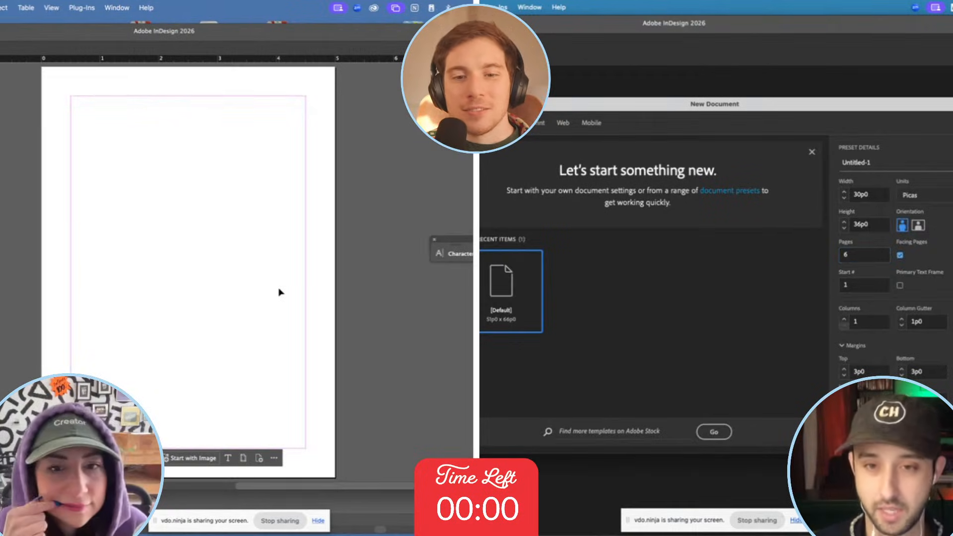
pyautogui.press('super+minus')
pyautogui.press('super+minus')
pyautogui.press('super+minus')
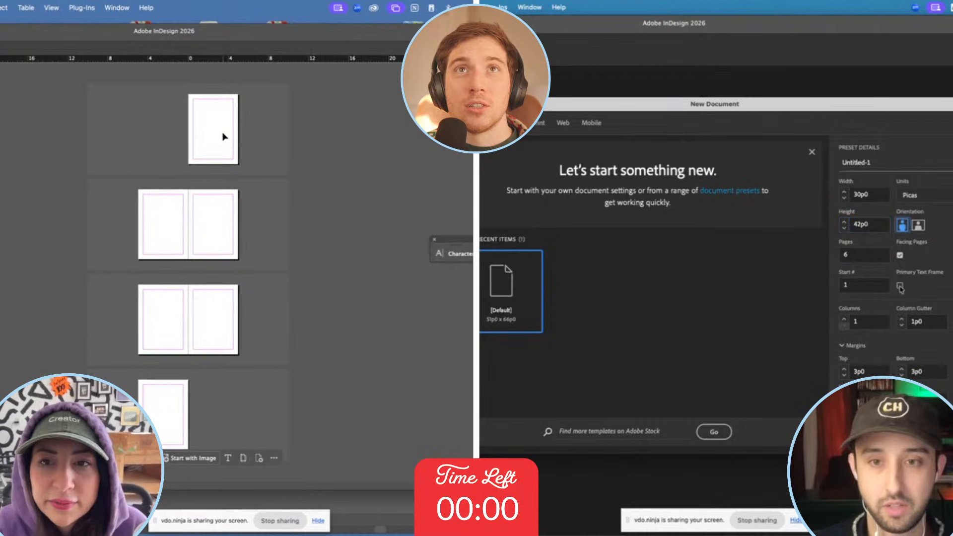
pyautogui.press('Return')
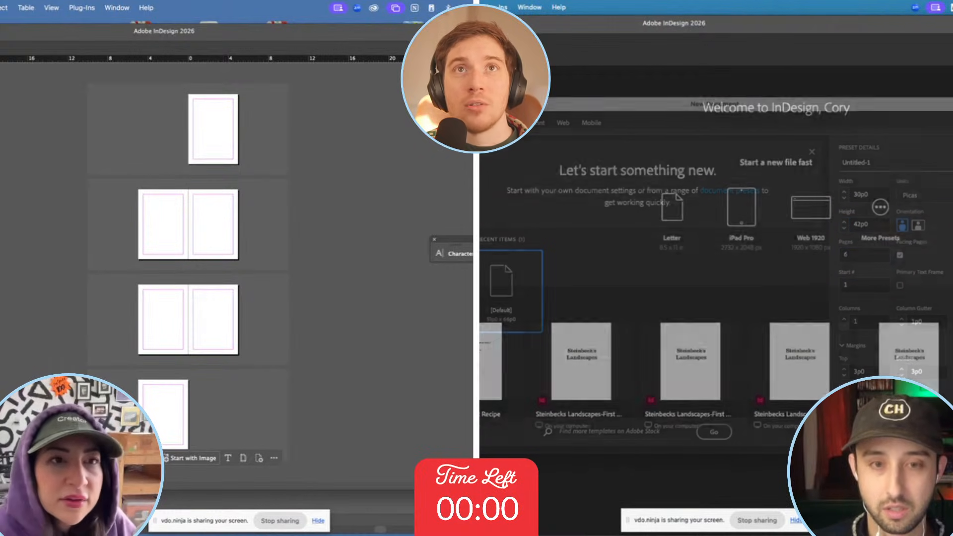
# Examine the page and spread layout of the new six-page facing documents from the first page to the last.
pyautogui.press('super+equal')
pyautogui.press('super+minus')
pyautogui.press('super+minus')
pyautogui.press('super+minus')
pyautogui.press('super+minus')
pyautogui.scroll(-3, 844, 301)
pyautogui.scroll(3, 182, 193)
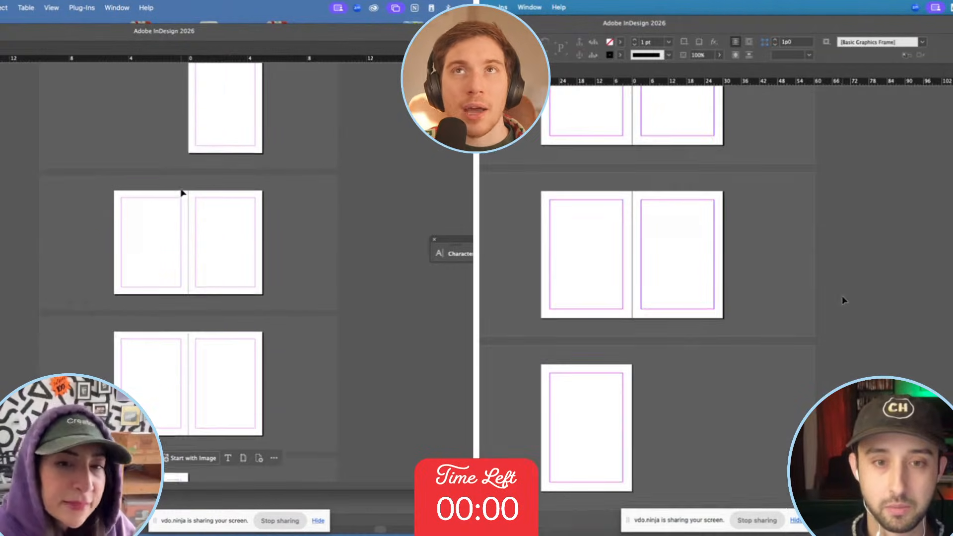
pyautogui.scroll(3, 742, 249)
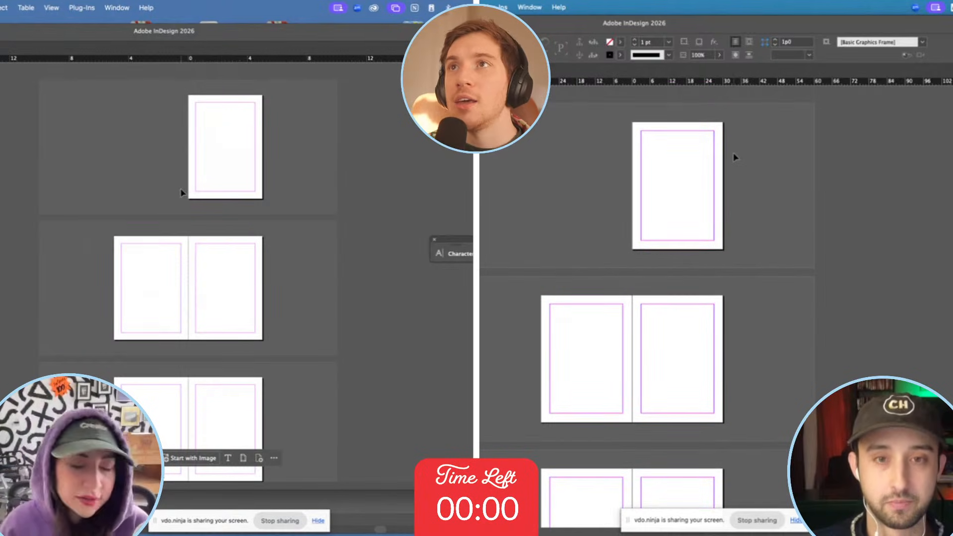
pyautogui.press('super+equal')
pyautogui.press('super+0')
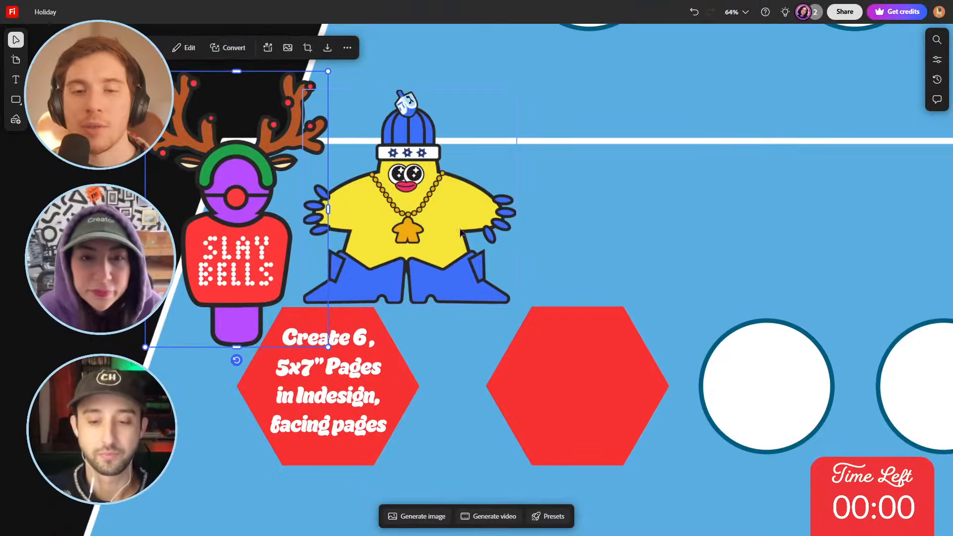
# Advance the yellow and purple pawns to the second hexagon on the Holiday board, and delete the blank red hexagon covering its task.
pyautogui.moveTo(457, 232); pyautogui.dragTo(709, 251)
pyautogui.moveTo(253, 264); pyautogui.dragTo(492, 248)
pyautogui.click(599, 427)
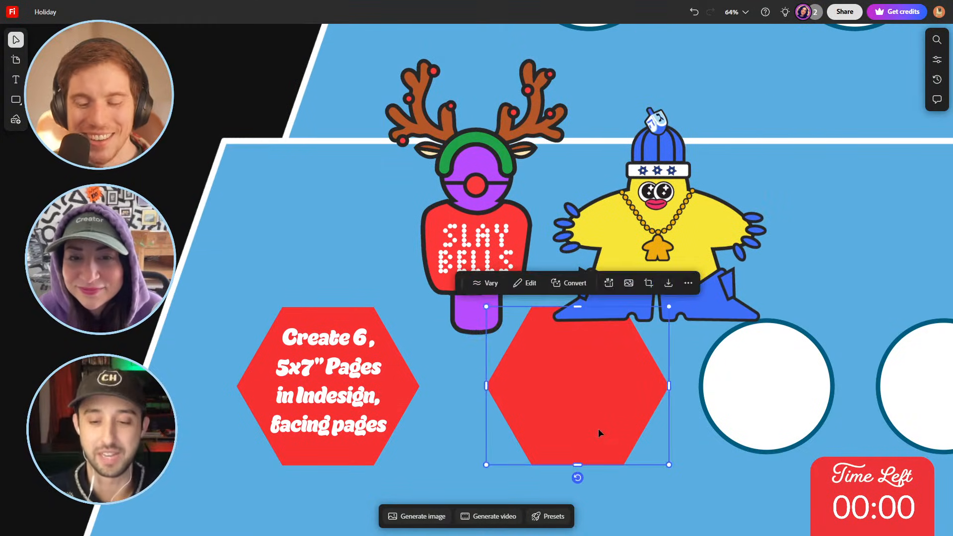
pyautogui.press('Delete')
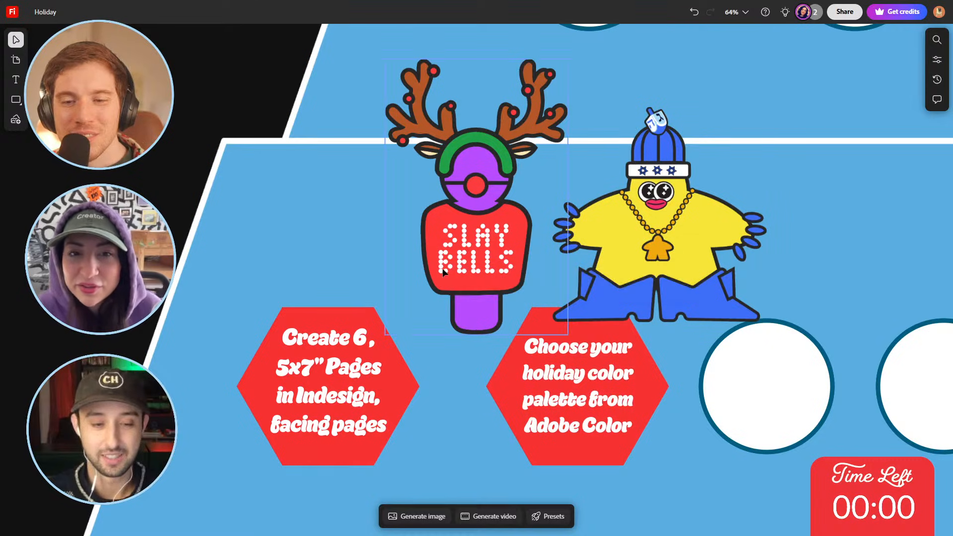
pyautogui.moveTo(477, 254); pyautogui.dragTo(490, 270)
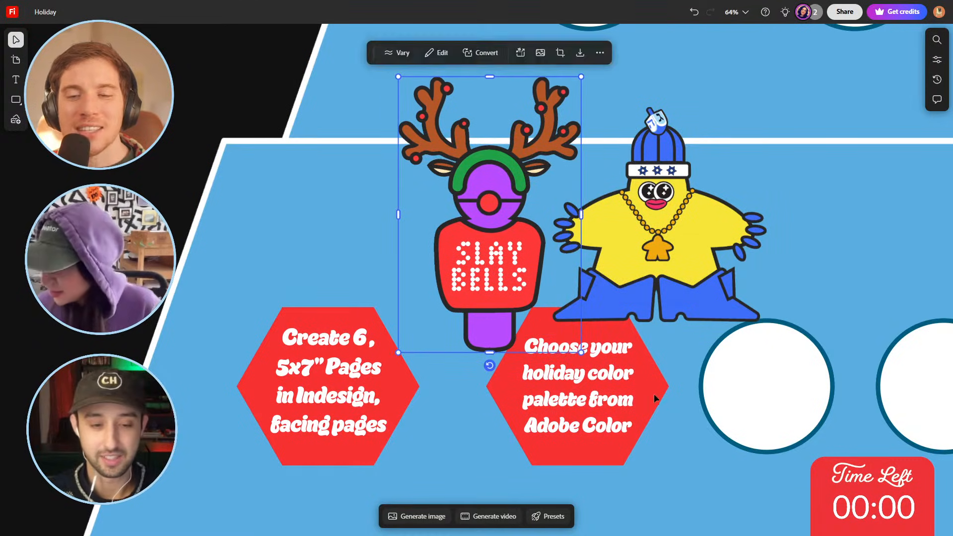
pyautogui.click(37, 335)
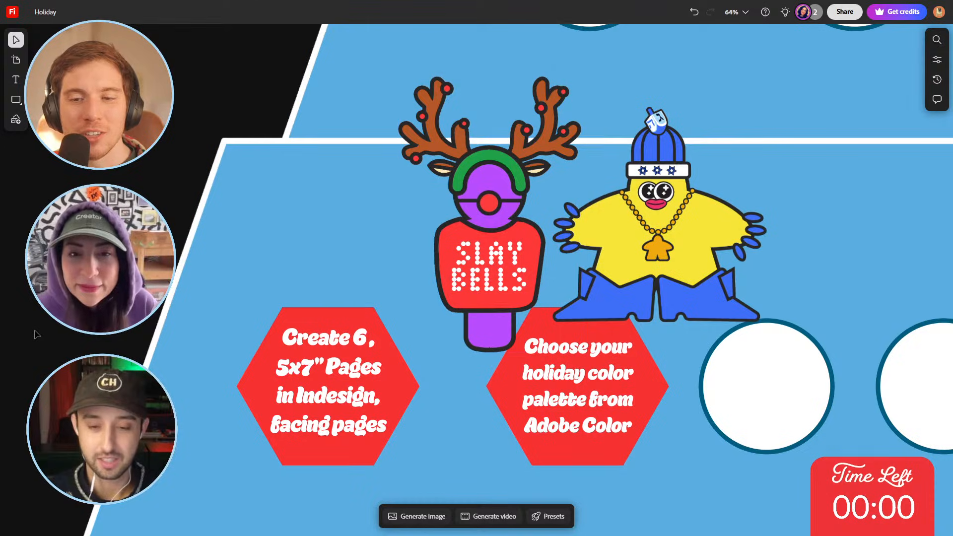
pyautogui.hscroll(5, 677, 379)
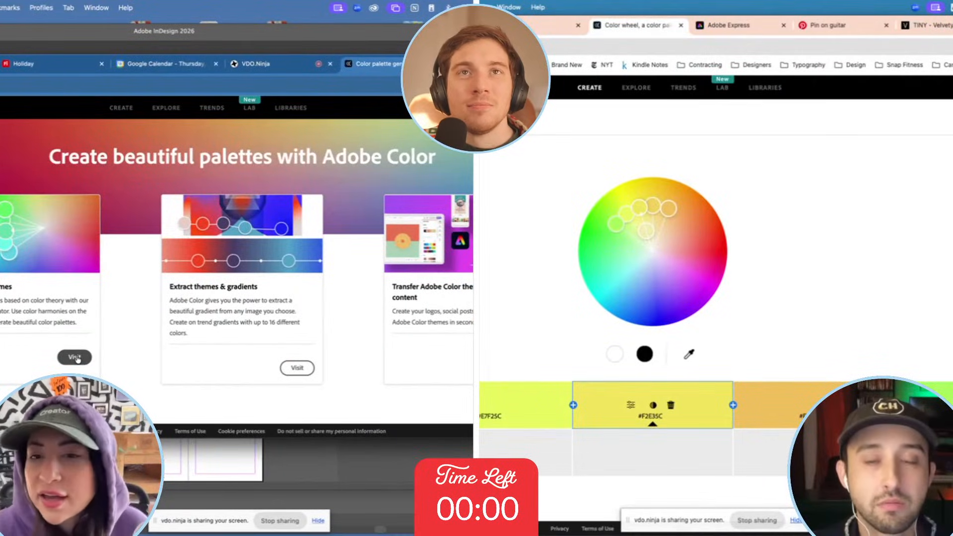
# Bring up the generated reindeer sweater image in the browser, and open Adobe Color's color wheel and color trends.
pyautogui.hotkey('ctrl', 'Tab')
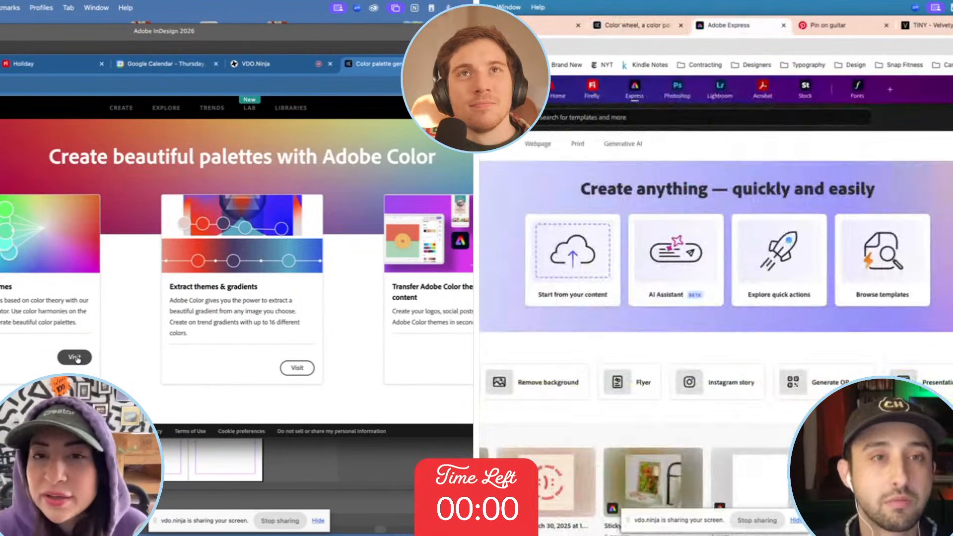
pyautogui.hotkey('ctrl', 'shift', 'Tab')
pyautogui.hotkey('ctrl', 'shift', 'Tab')
pyautogui.hotkey('ctrl', 'shift', 'Tab')
pyautogui.click(120, 109)
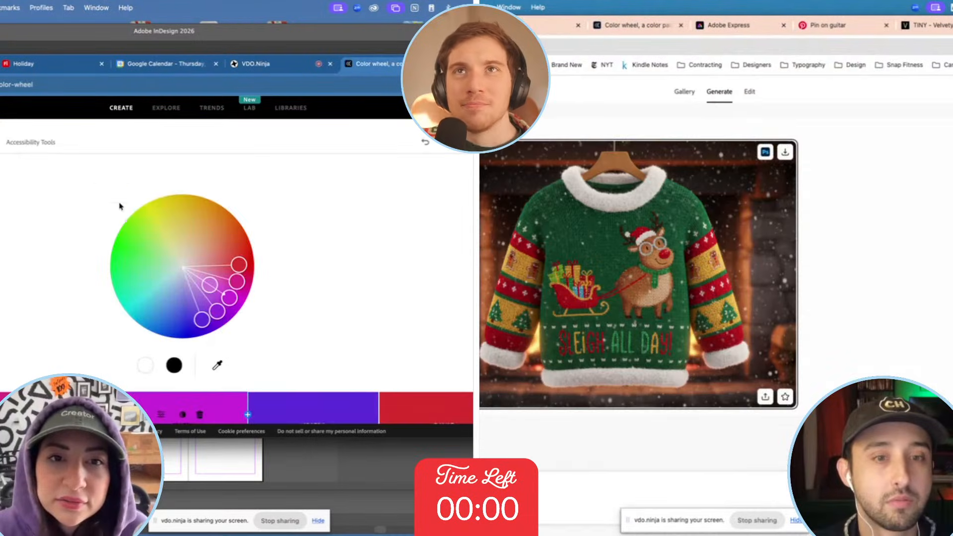
pyautogui.click(214, 108)
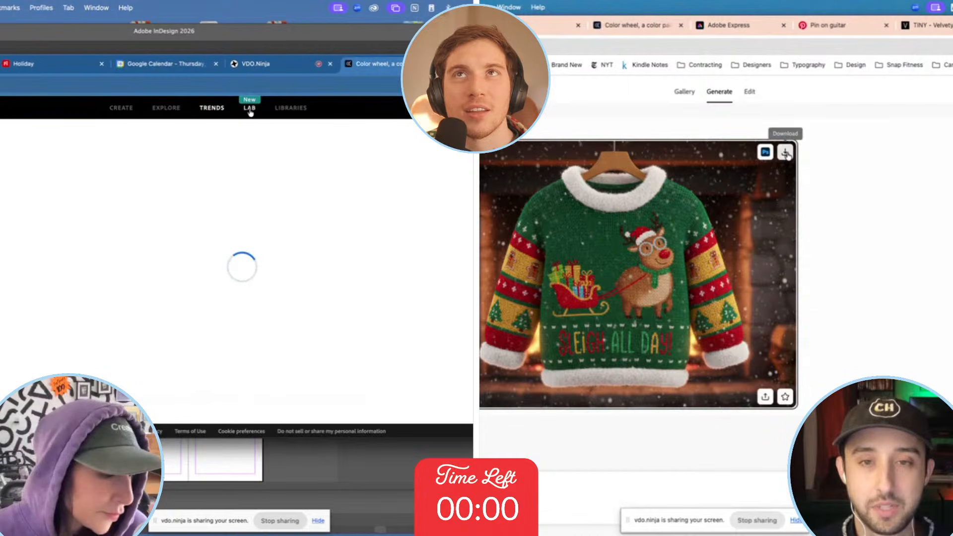
# Download the generated reindeer sweater image, and reopen the color trends in Adobe Color.
pyautogui.hotkey('ctrl', 'shift', 'Tab')
pyautogui.hotkey('ctrl', 'Tab')
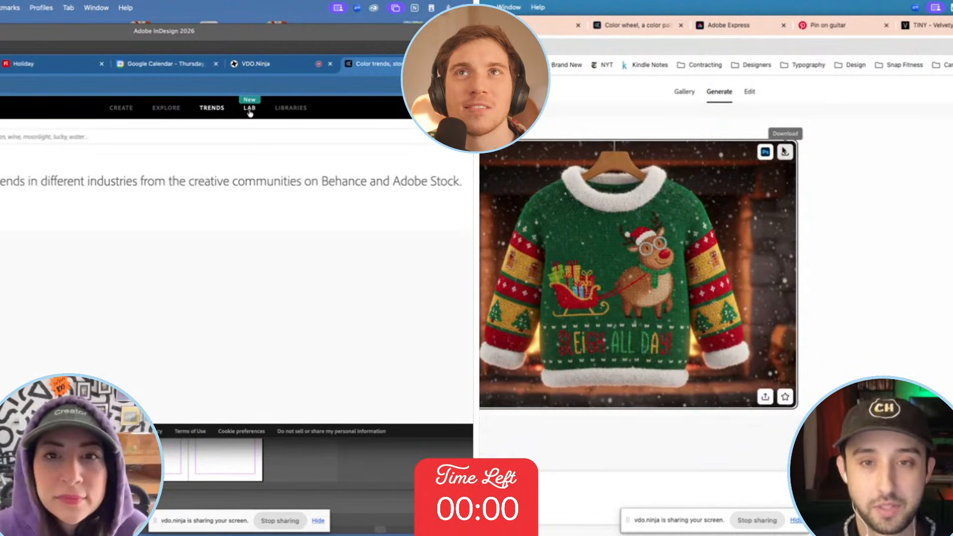
pyautogui.click(250, 108)
pyautogui.click(785, 152)
pyautogui.click(211, 109)
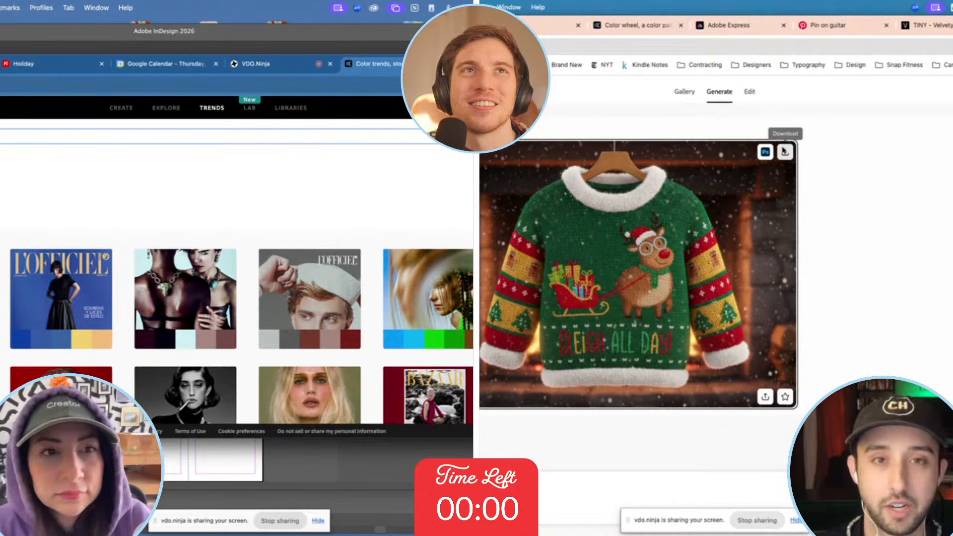
# Search Adobe Color for "chanukkah colors" and browse the palettes for a suitable holiday color scheme.
pyautogui.press('Return')
pyautogui.hotkey('ctrl', 'Tab')
pyautogui.hotkey('ctrl', 'Tab')
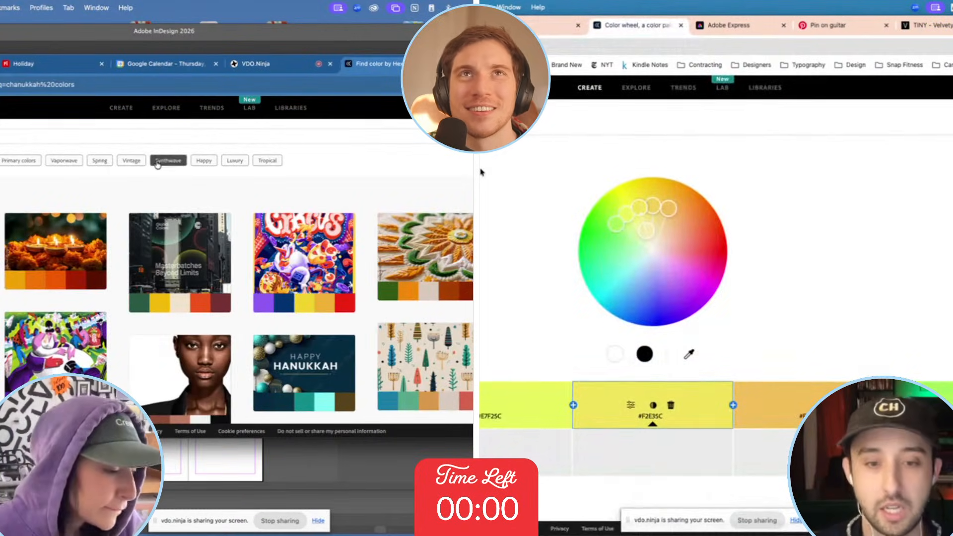
pyautogui.scroll(-5, 250, 302)
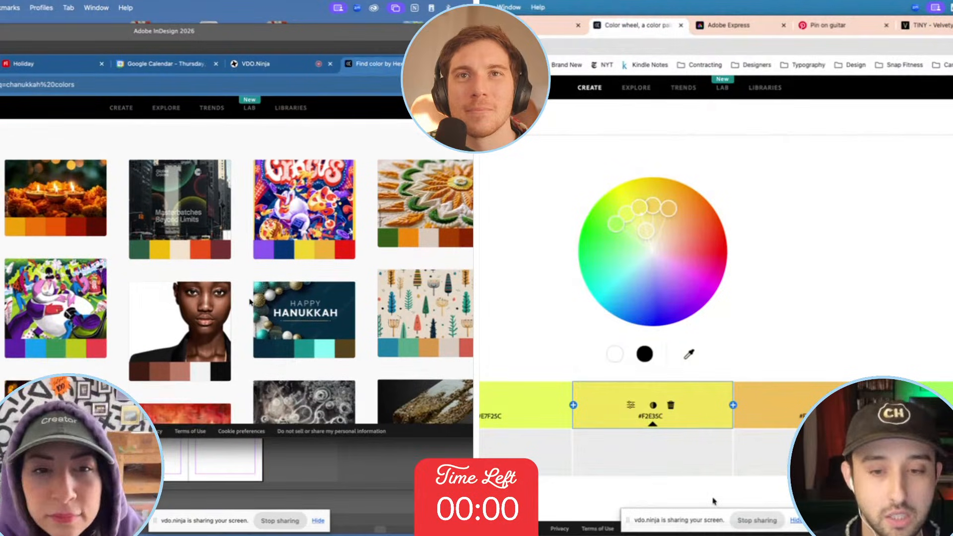
pyautogui.scroll(-6, 250, 302)
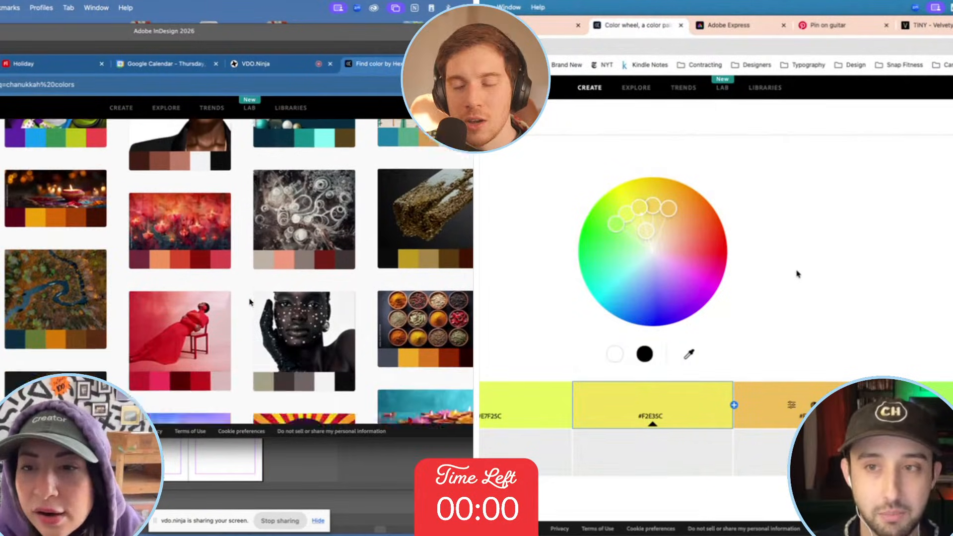
pyautogui.scroll(-12, 249, 302)
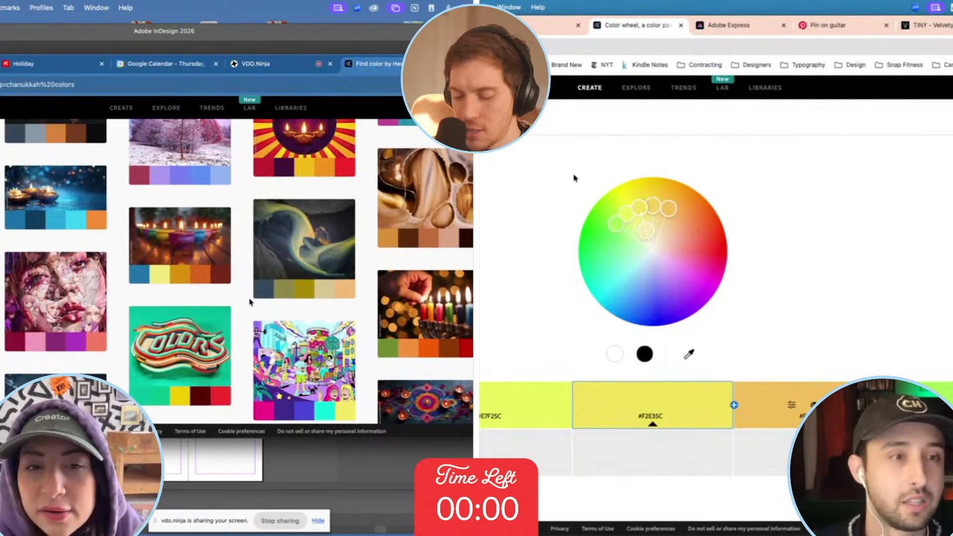
pyautogui.scroll(-7, 250, 302)
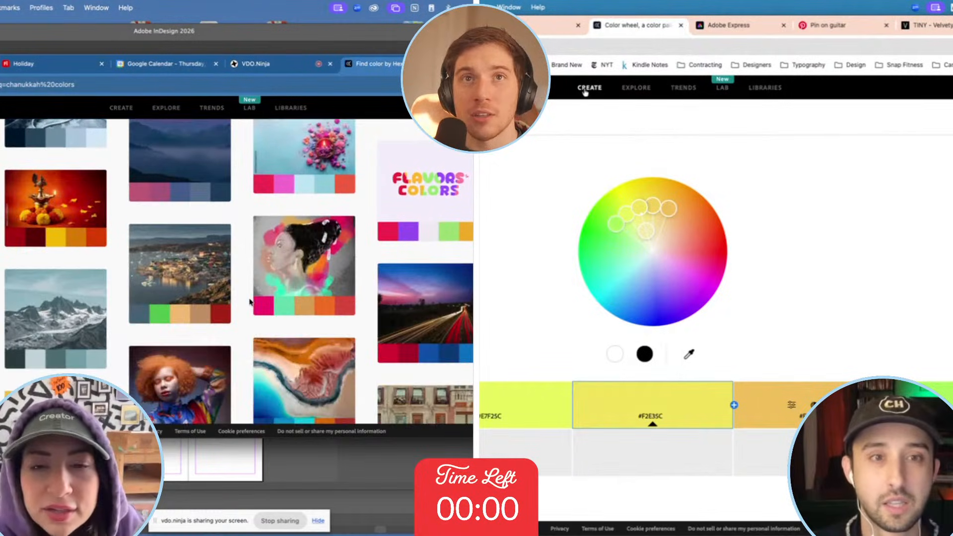
pyautogui.scroll(-8, 249, 302)
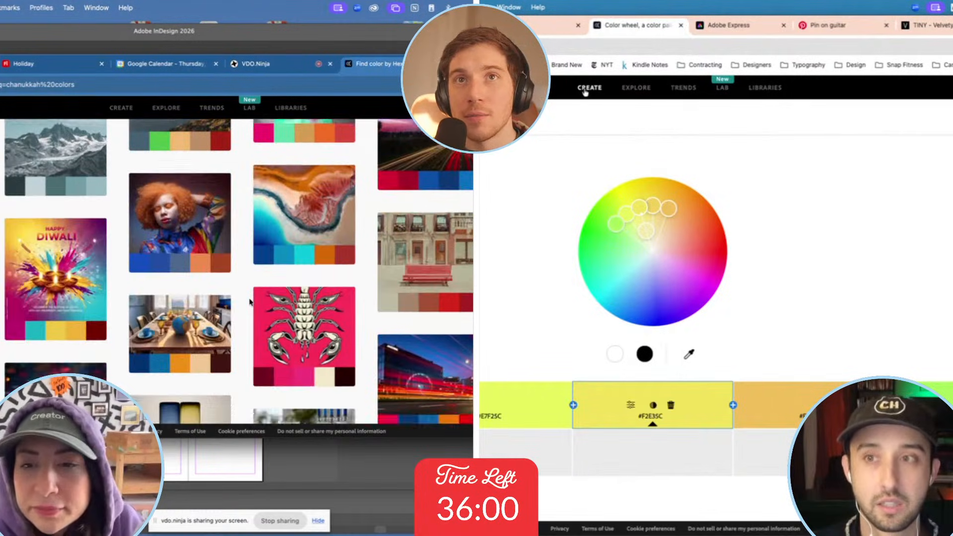
pyautogui.scroll(-6, 249, 302)
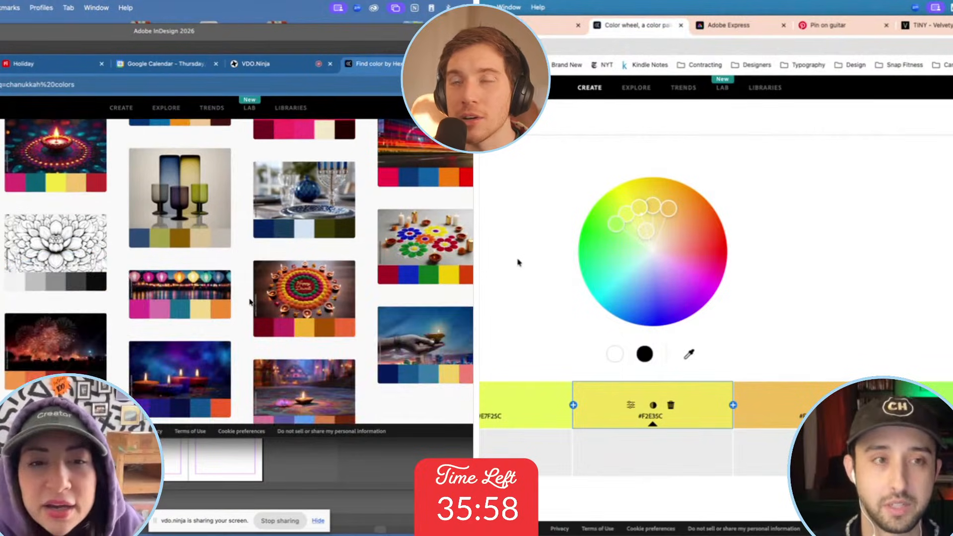
pyautogui.scroll(-1, 250, 300)
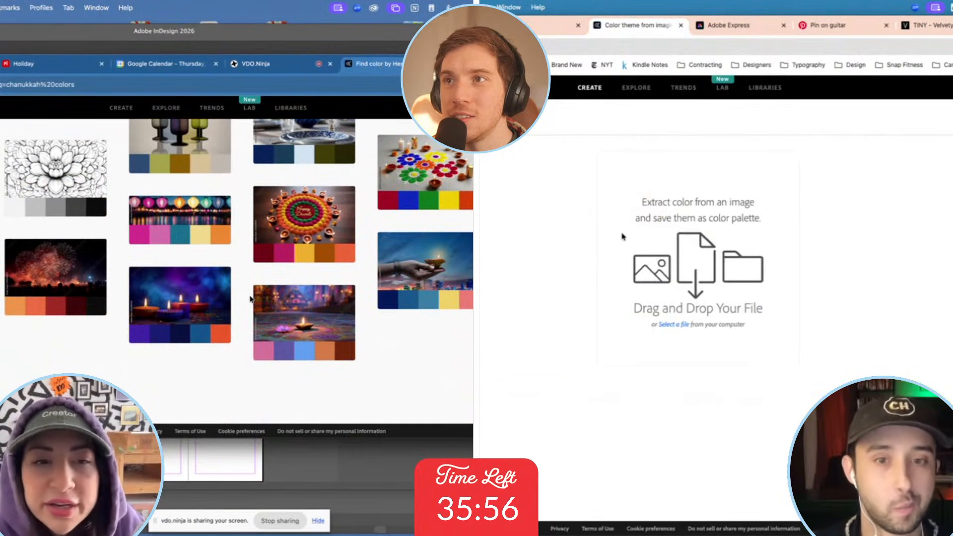
# Open Finder beside the theme extraction page, and add the pink, blue, yellow and orange lantern palette to the library.
pyautogui.press('super+Tab')
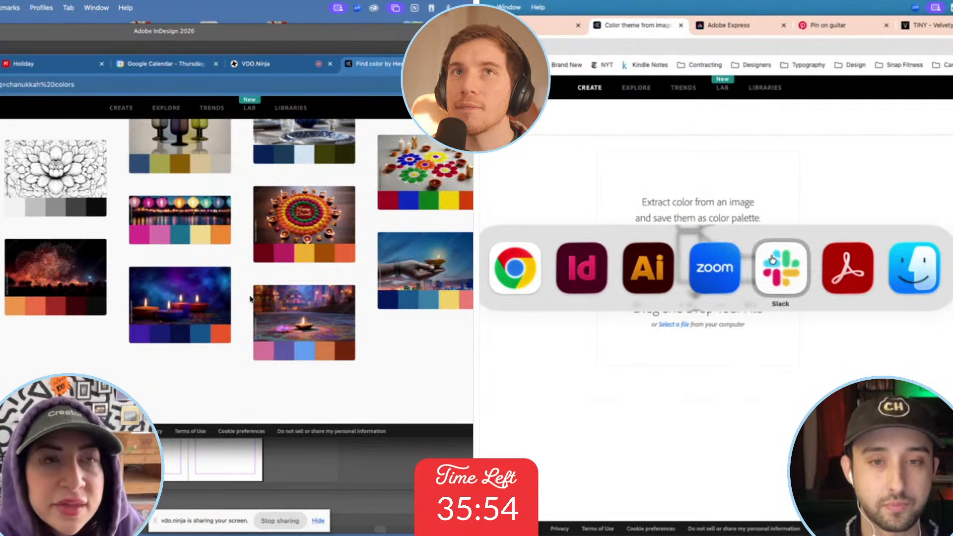
pyautogui.click(901, 268)
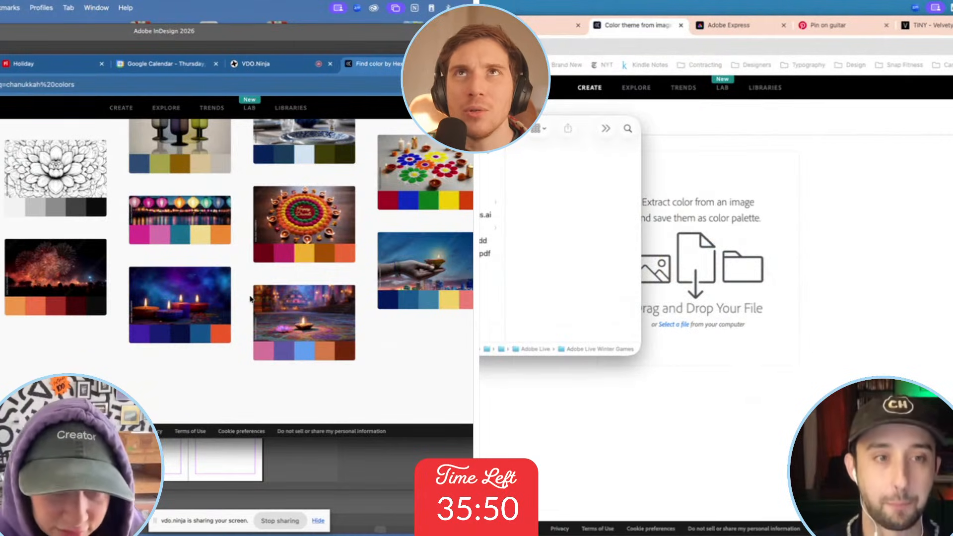
pyautogui.moveTo(198, 208)
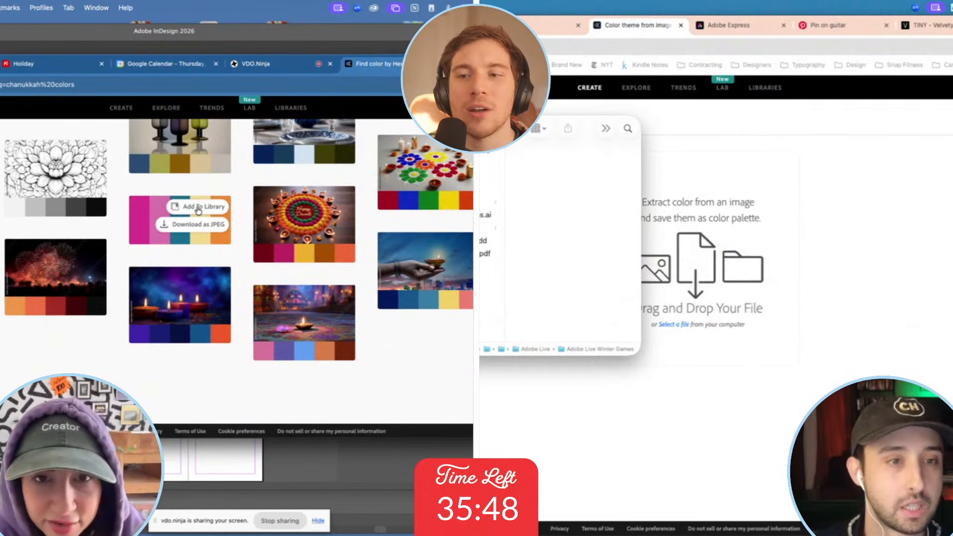
pyautogui.click(198, 206)
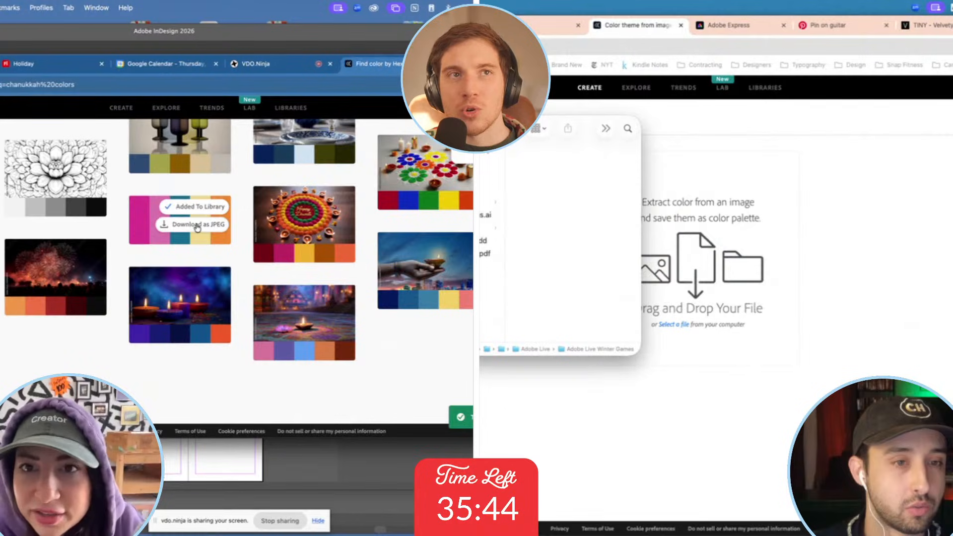
# Extract a color theme in Adobe Color from the file Firefly_Gemini Flash_cartoon holiday sweater 94207.png.
pyautogui.click(490, 152)
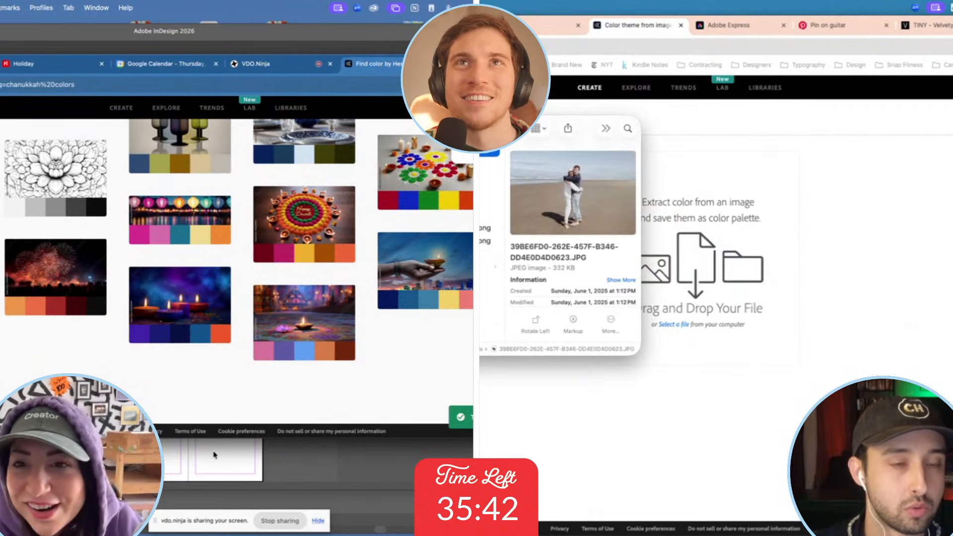
pyautogui.click(489, 241)
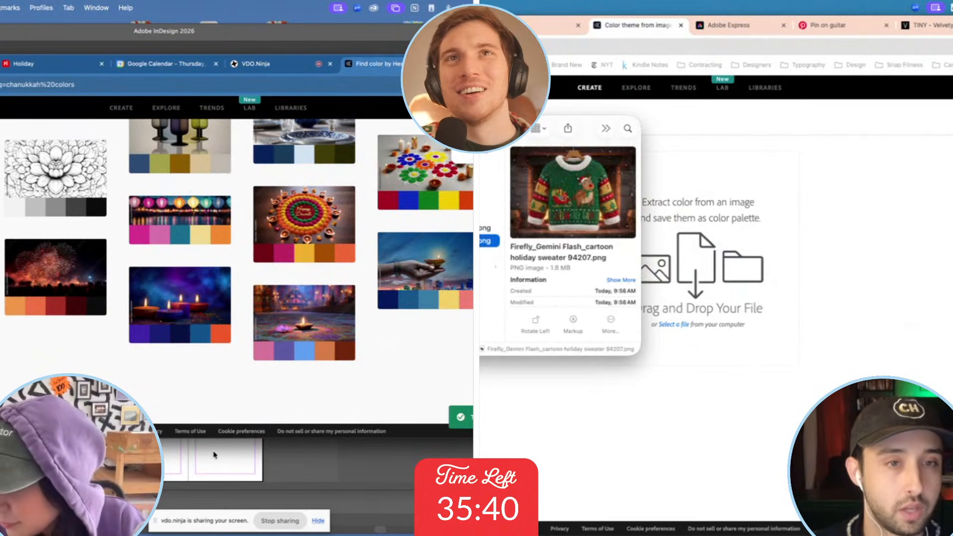
pyautogui.moveTo(488, 241); pyautogui.dragTo(697, 221)
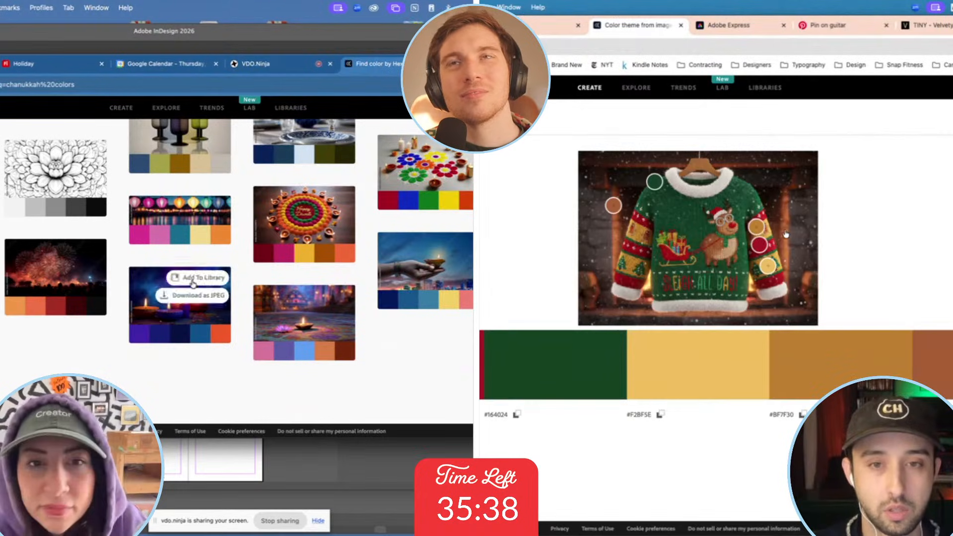
pyautogui.click(141, 214)
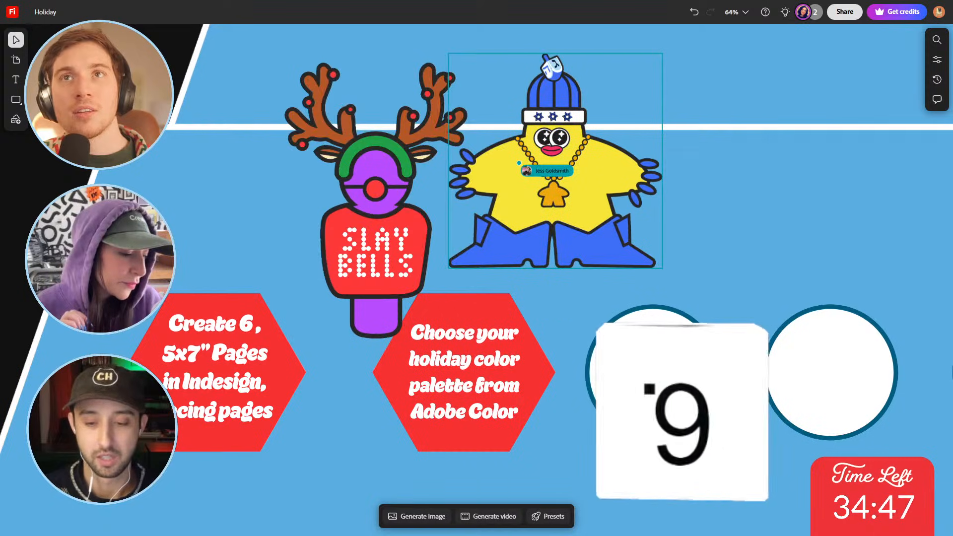
# Move the Slay Bells reindeer pawn along the lower board row to the next blank red hexagon.
pyautogui.click(386, 207)
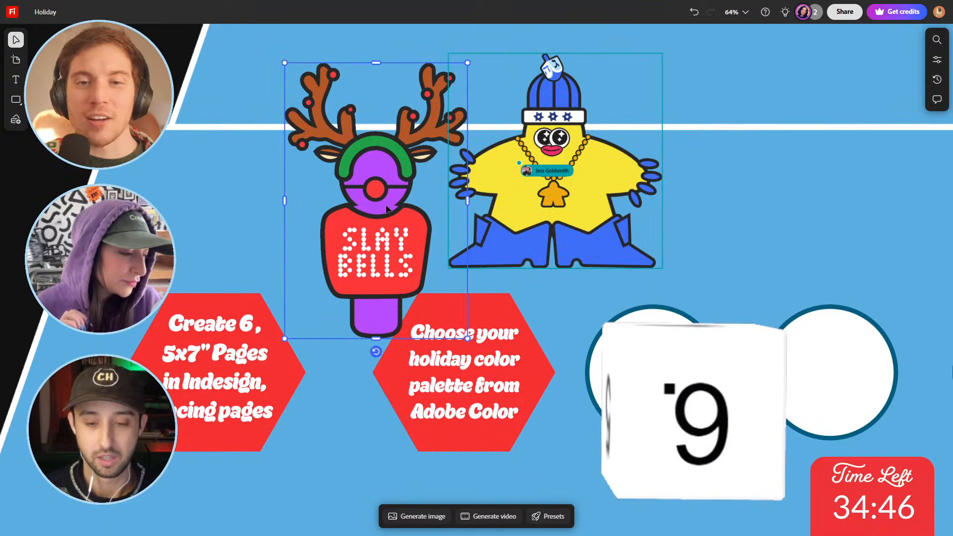
pyautogui.moveTo(401, 234)
pyautogui.mouseDown()
pyautogui.moveTo(625, 252)
pyautogui.moveTo(650, 271)
pyautogui.moveTo(382, 215)
pyautogui.mouseUp()
pyautogui.moveTo(677, 249); pyautogui.dragTo(667, 242)
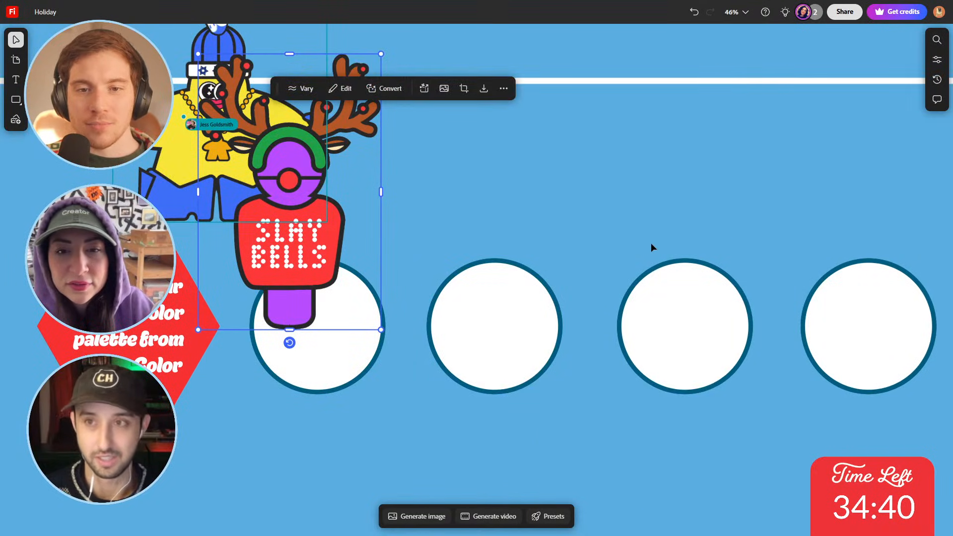
pyautogui.scroll(-3, 651, 243)
pyautogui.scroll(-2, 628, 255)
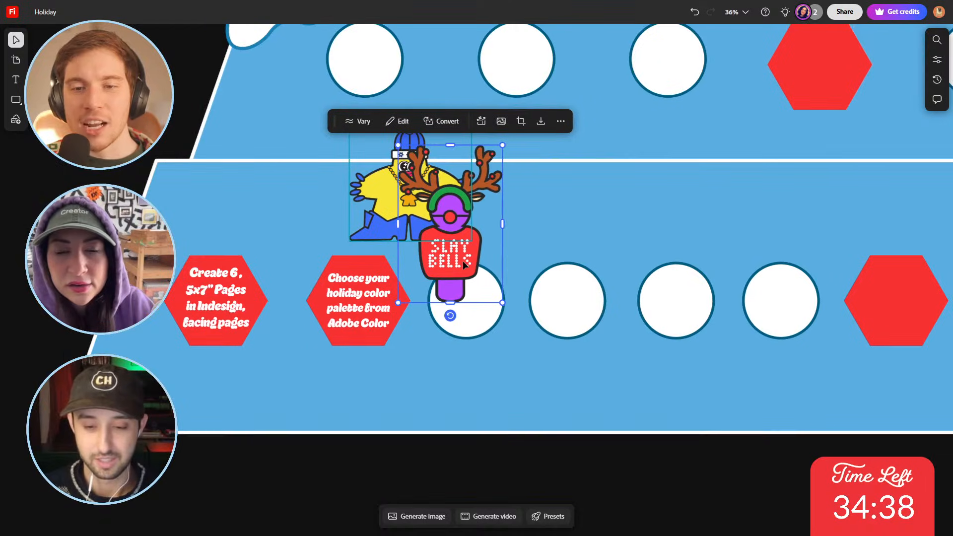
pyautogui.moveTo(463, 261); pyautogui.dragTo(910, 234)
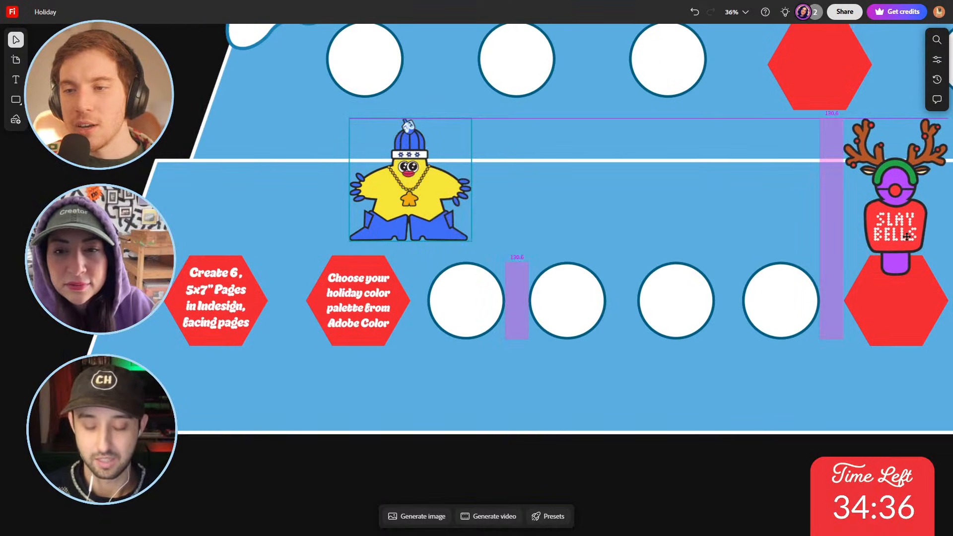
# Delete the blank hexagon cover beneath the reindeer pawn to reveal its task, and view the task text up close.
pyautogui.click(877, 327)
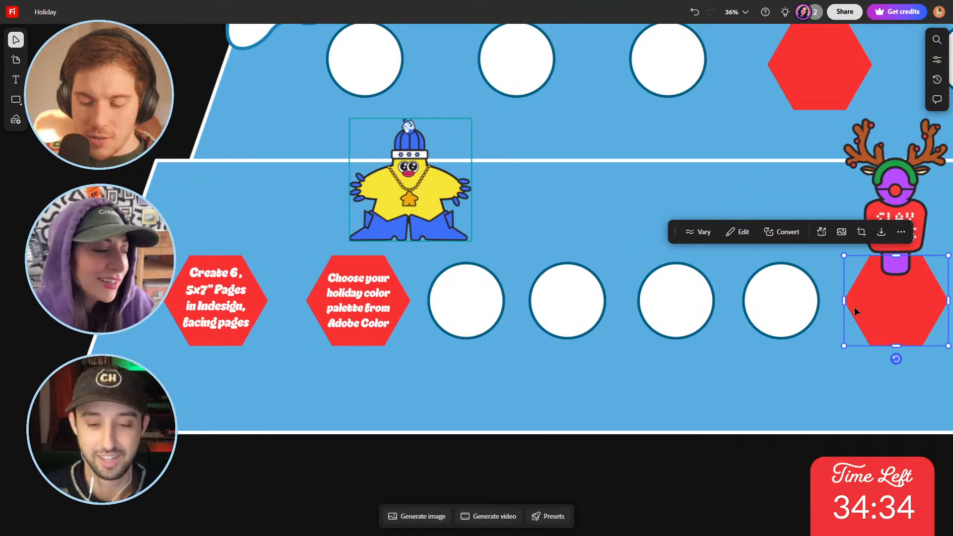
pyautogui.press('Delete')
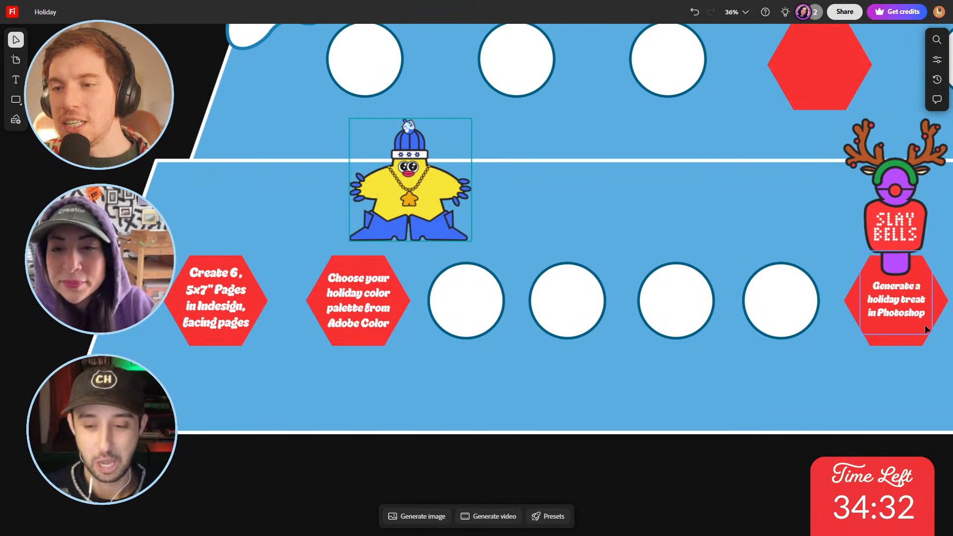
pyautogui.scroll(5, 926, 325)
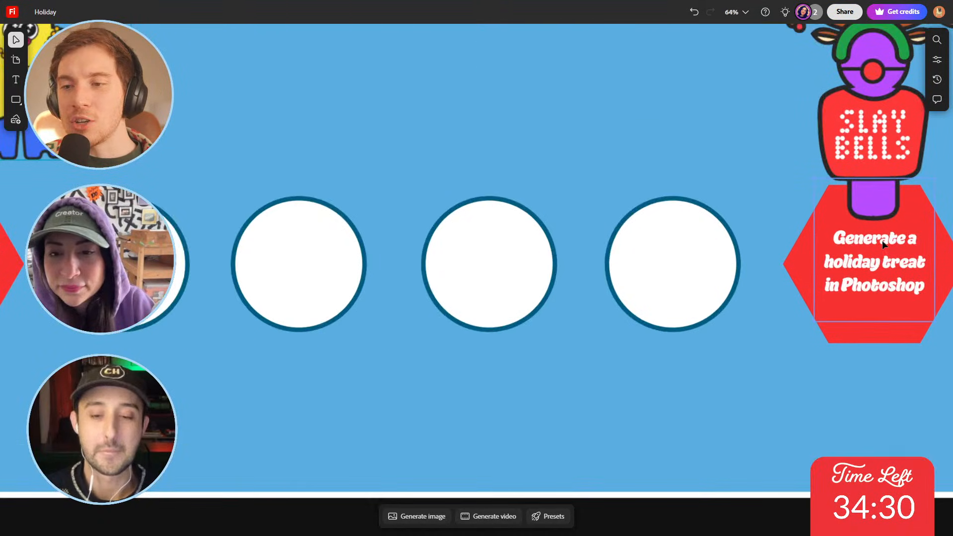
# Move the yellow pawn to the fourth white circle, and delete the blank circle cover to reveal its task.
pyautogui.scroll(-3, 884, 244)
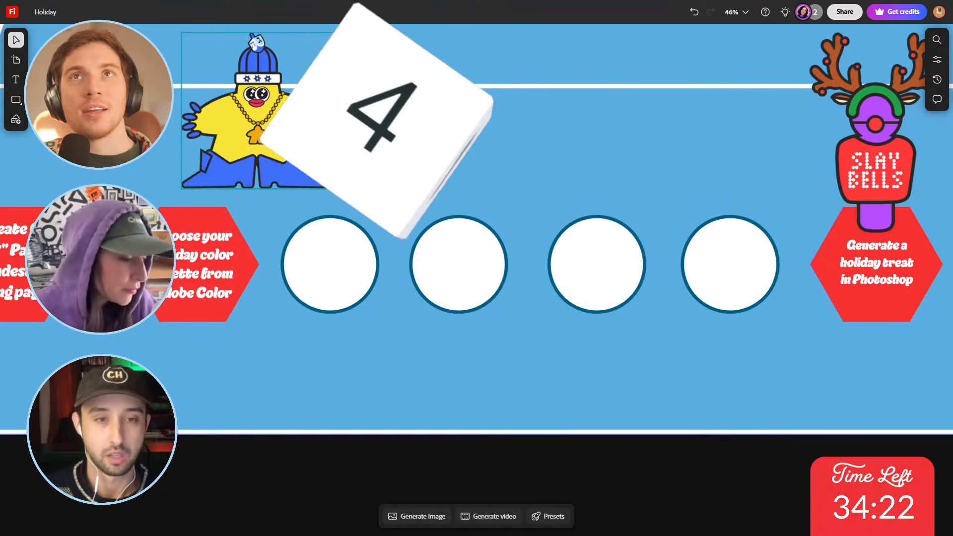
pyautogui.moveTo(291, 130); pyautogui.dragTo(773, 152)
pyautogui.click(734, 296)
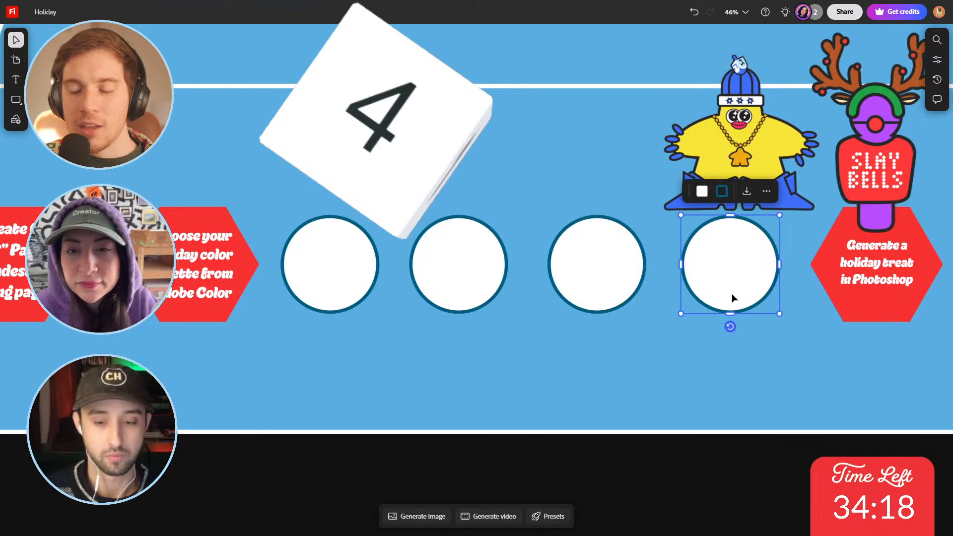
pyautogui.press('Delete')
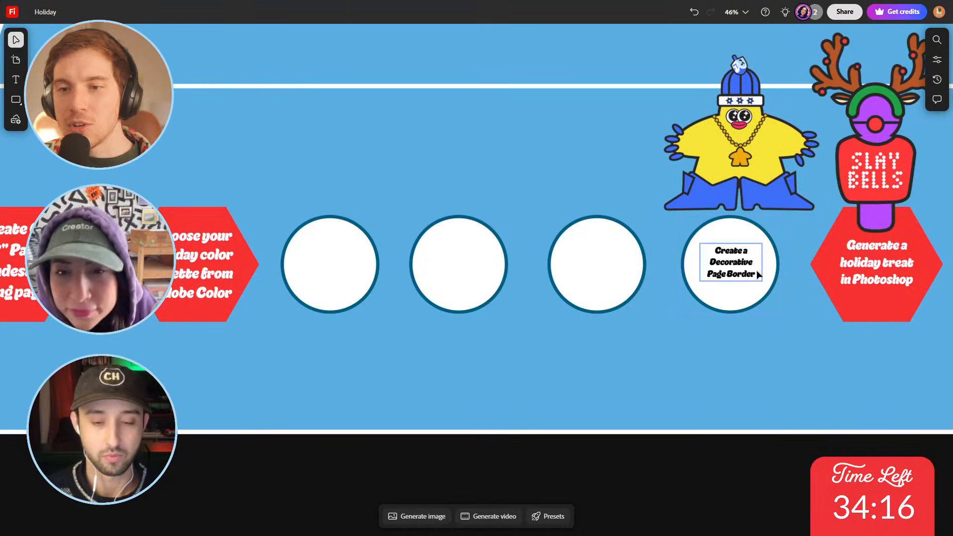
pyautogui.scroll(4, 753, 270)
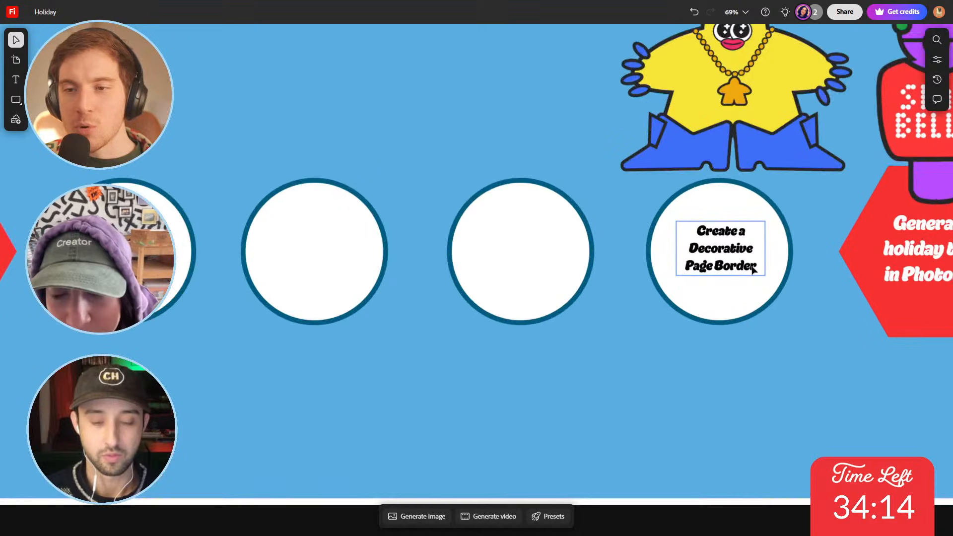
# Lower the yellow pawn so its boots overlap the top of the "Create a Decorative Page Border" circle.
pyautogui.press('space')
pyautogui.moveTo(792, 195); pyautogui.dragTo(712, 266)
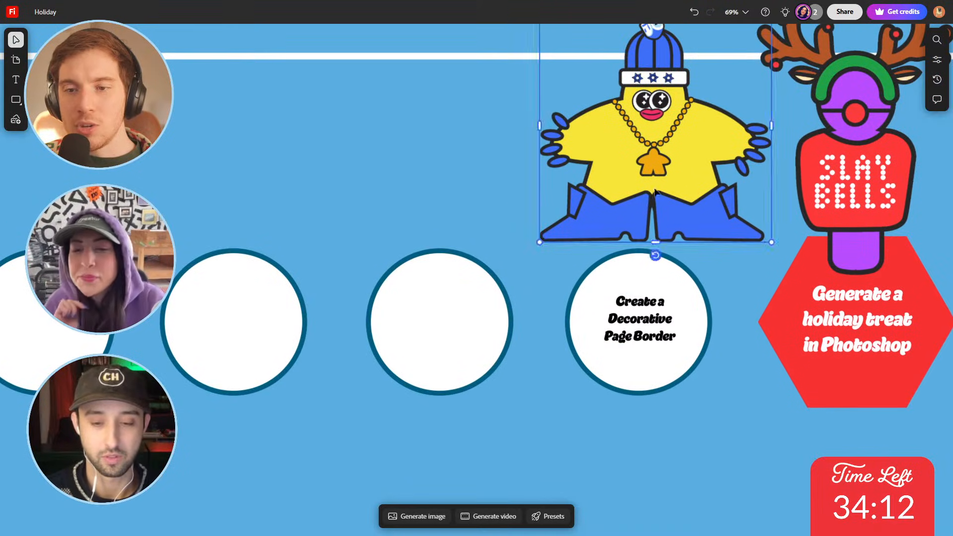
pyautogui.moveTo(654, 216); pyautogui.dragTo(633, 249)
pyautogui.click(636, 357)
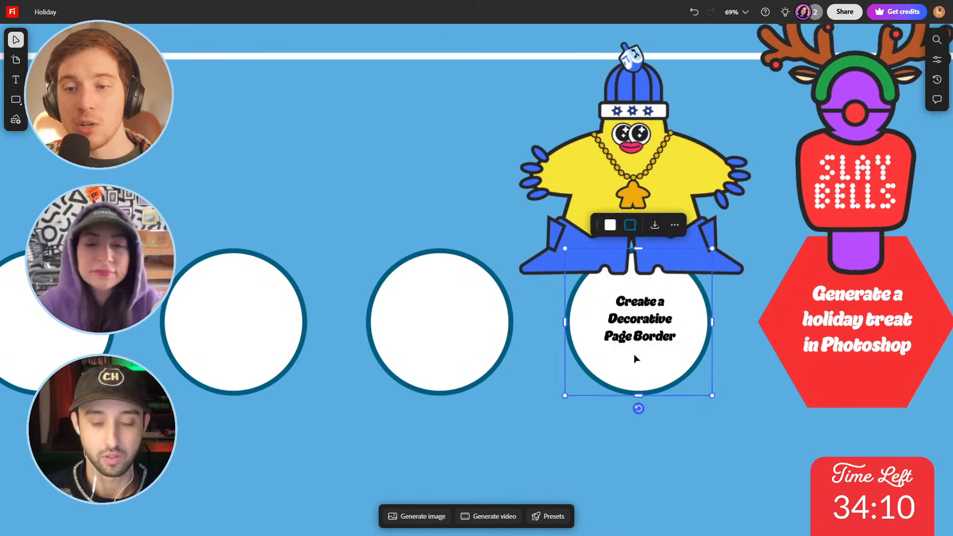
pyautogui.click(636, 358)
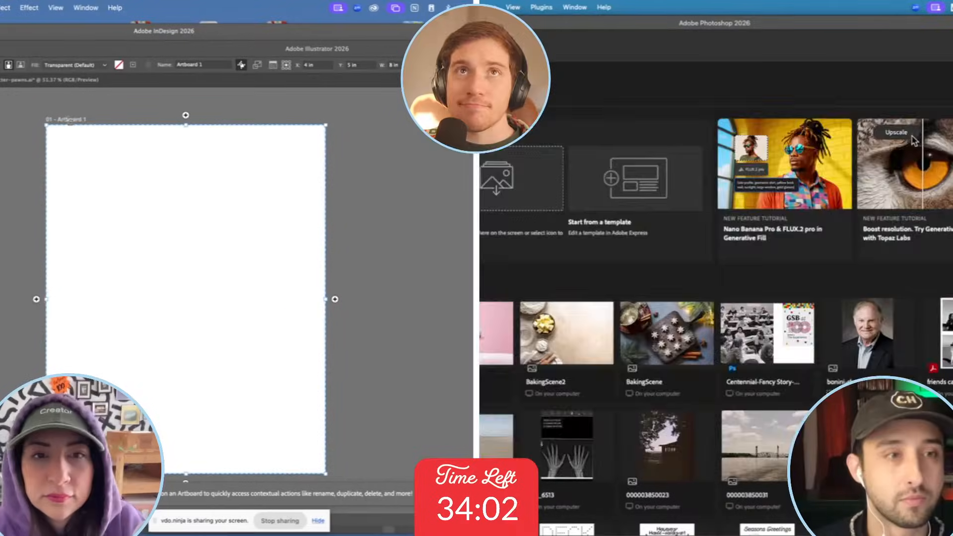
# Switch to Photoshop and create a blank portrait document.
pyautogui.press('v')
pyautogui.click(905, 435)
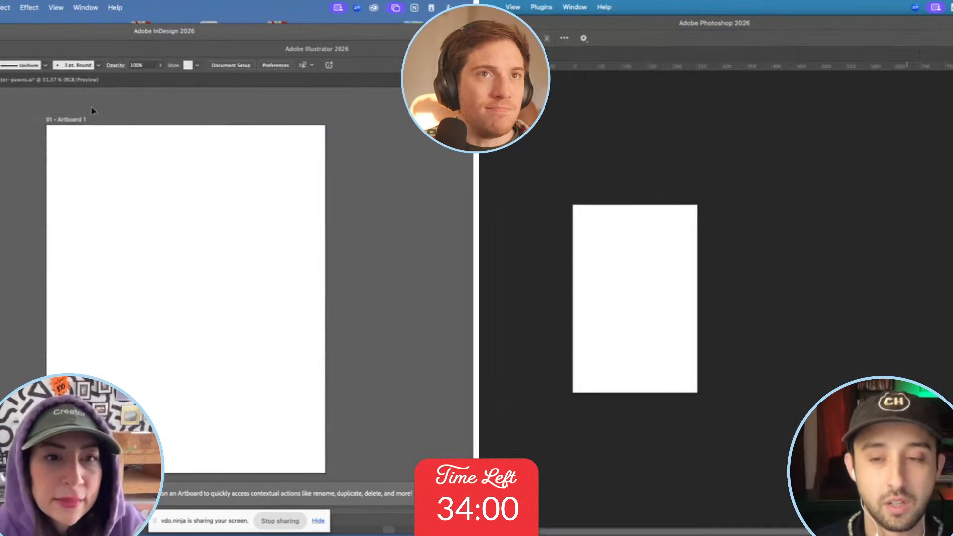
pyautogui.scroll(5, 641, 271)
# Shorten the Illustrator artboard from its upper edge with the Artboard tool.
pyautogui.hotkey('shift', 'o')
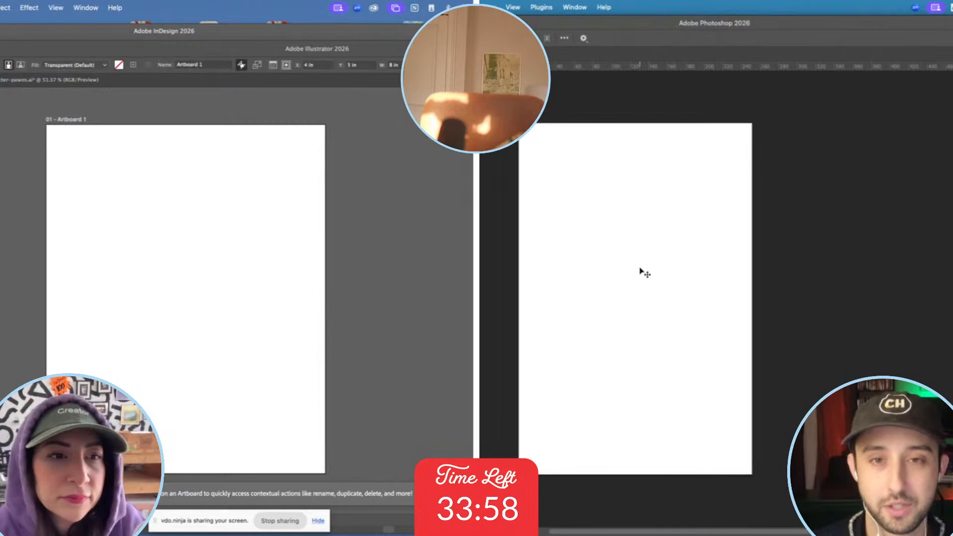
pyautogui.scroll(2, 641, 272)
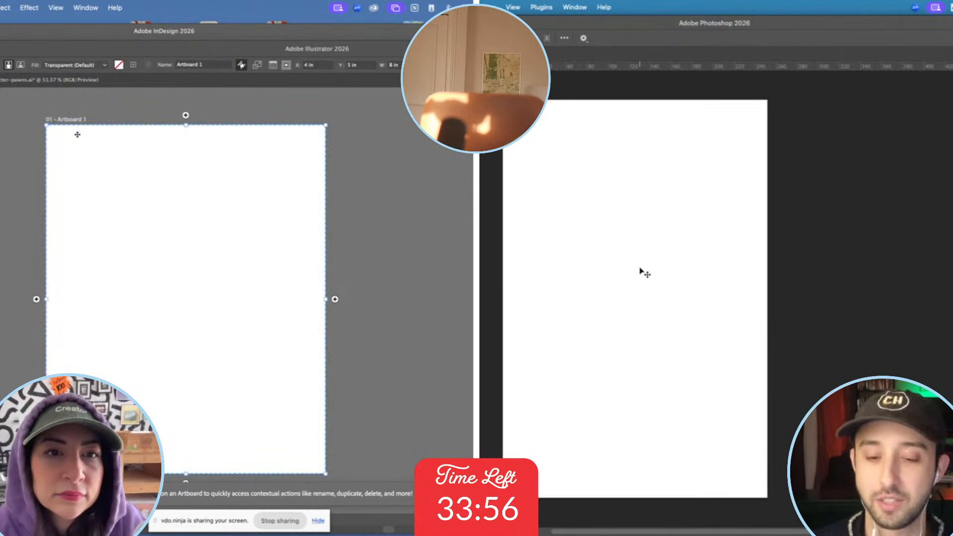
pyautogui.moveTo(187, 126); pyautogui.dragTo(187, 166)
pyautogui.press('super+Tab')
pyautogui.press('super+shift+Tab')
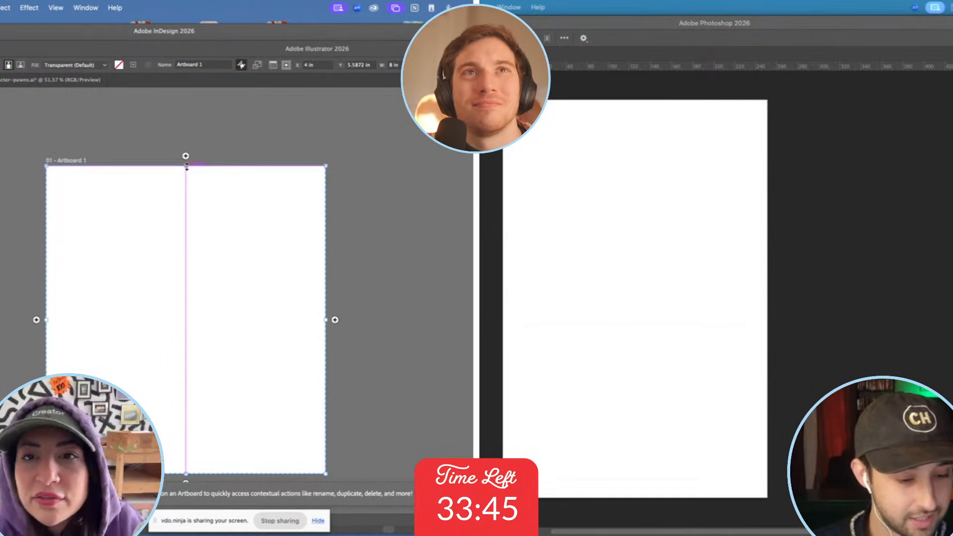
# Set the Illustrator artboard to 5 in wide and 7 in high, and reduce the Photoshop canvas height with the Crop tool.
pyautogui.click(348, 70)
pyautogui.click(634, 176)
pyautogui.press('c')
pyautogui.doubleClick(395, 68)
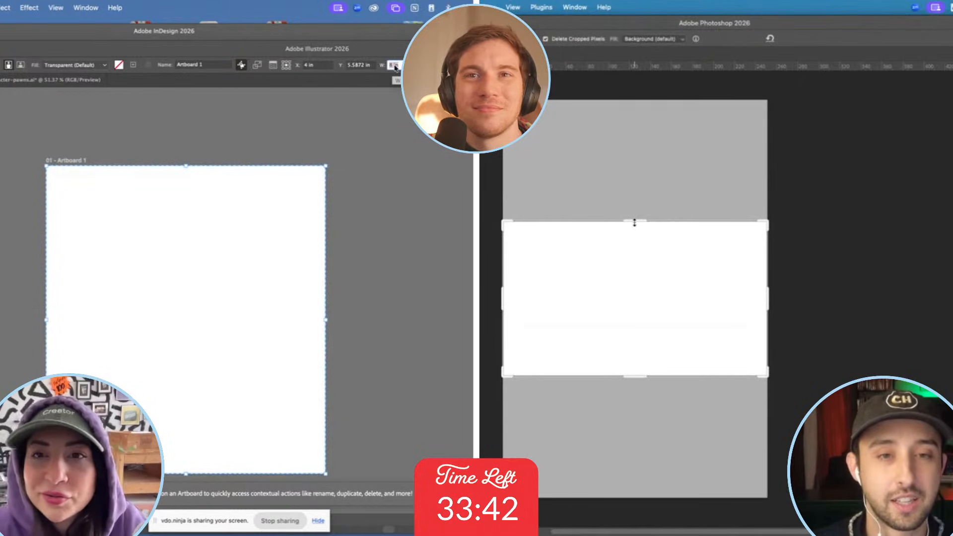
pyautogui.write('5')
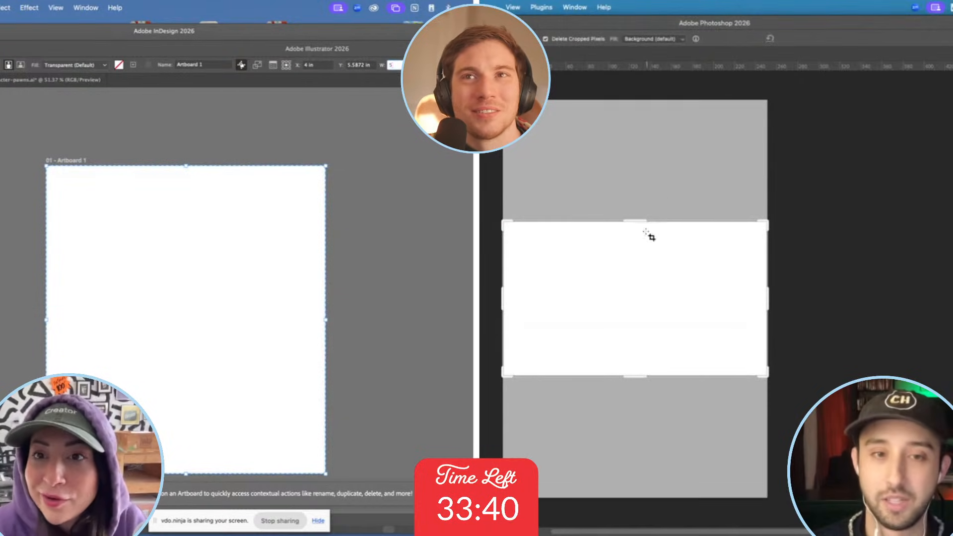
pyautogui.press('Tab')
pyautogui.moveTo(634, 222); pyautogui.dragTo(634, 198)
pyautogui.write('7')
pyautogui.press('Return')
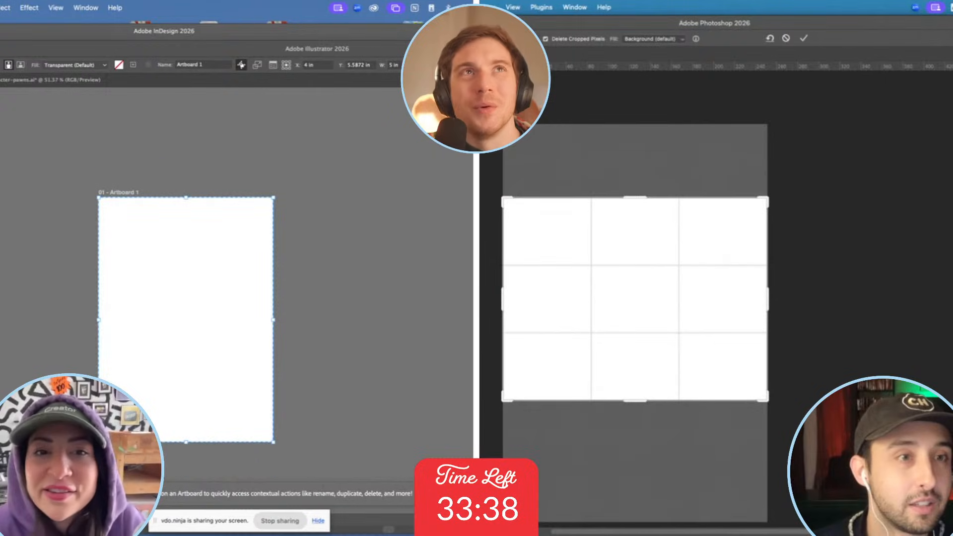
# Crop the Photoshop canvas to a square, and draw a rectangle about 4.75 in wide just inside the Illustrator artboard's edges.
pyautogui.scroll(2, 58, 276)
pyautogui.press('v')
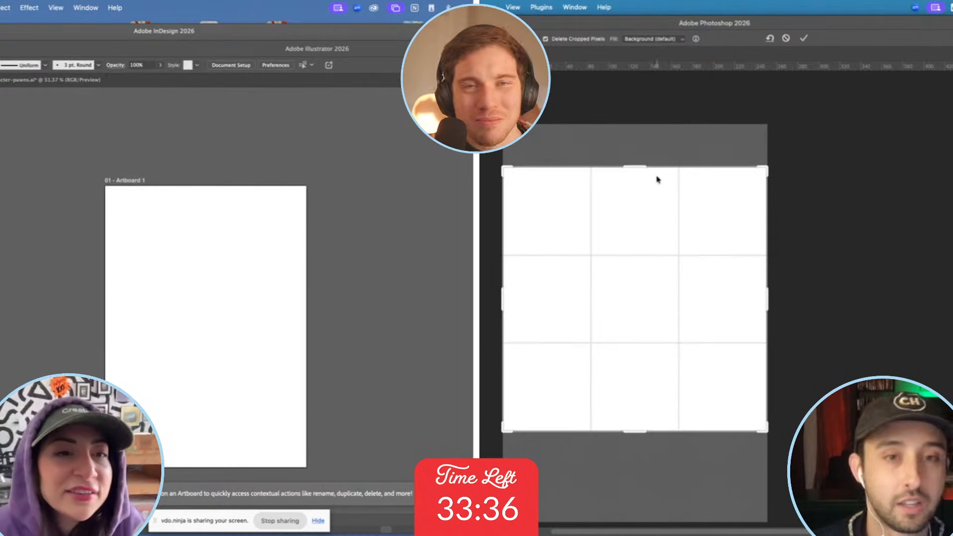
pyautogui.moveTo(655, 218); pyautogui.dragTo(654, 260)
pyautogui.moveTo(110, 192); pyautogui.dragTo(303, 463)
pyautogui.press('Return')
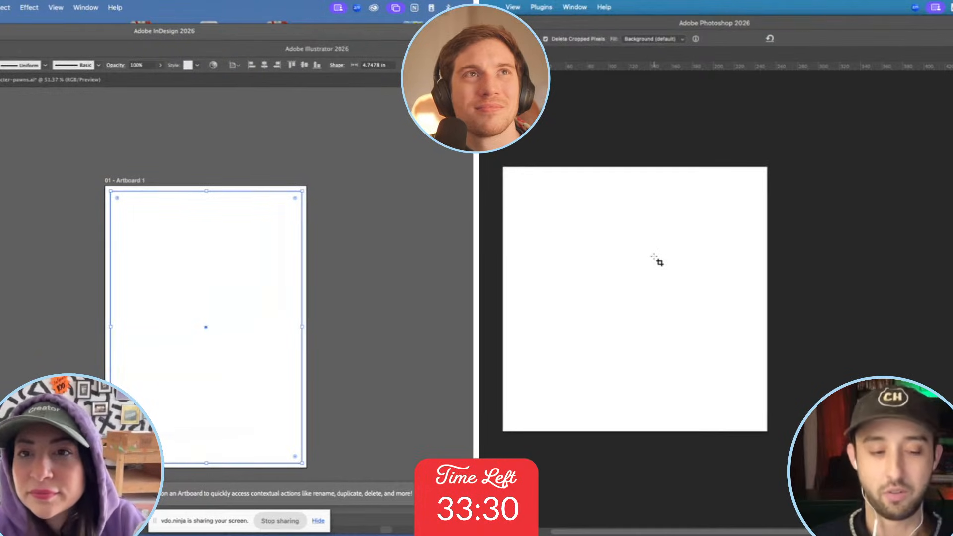
# Increase the rectangle's stroke weight to form a thick dark border around the artboard.
pyautogui.click(368, 65)
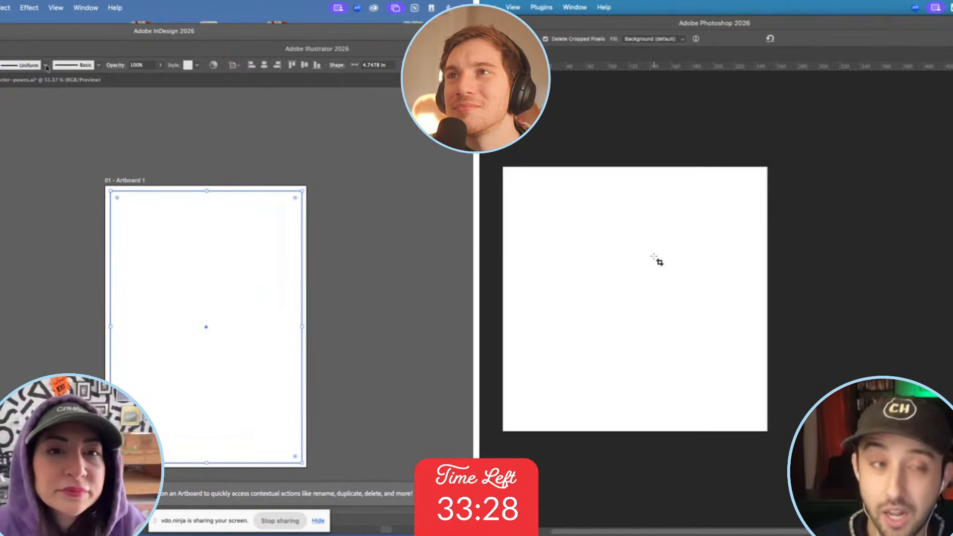
pyautogui.press('super+plus')
pyautogui.press('Up')
pyautogui.press('Up')
pyautogui.press('Up')
pyautogui.press('Up')
pyautogui.press('Up')
pyautogui.press('Up')
pyautogui.press('Up')
pyautogui.press('Up')
pyautogui.press('Up')
pyautogui.press('Up')
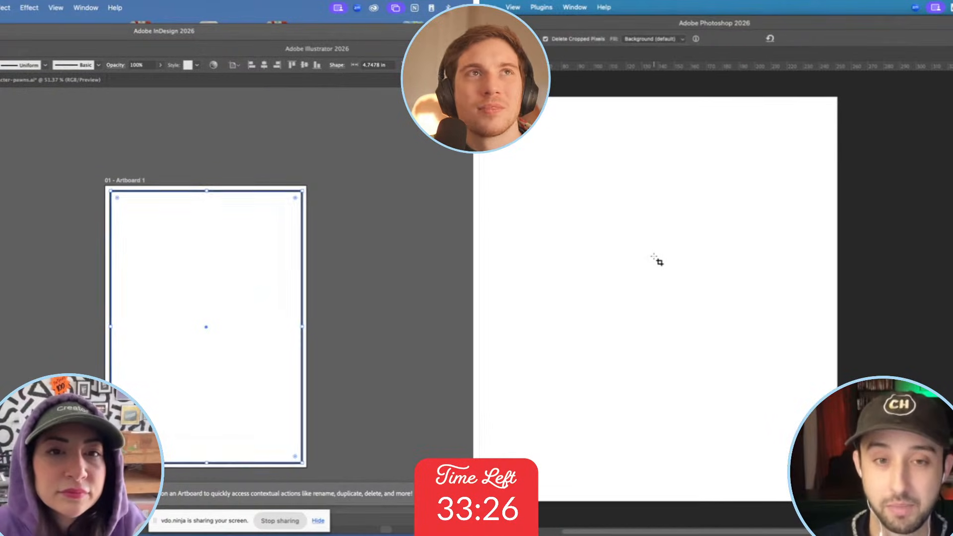
# Place the AdobeColor lantern palette JPEG from the Downloads folder into the Illustrator document.
pyautogui.press('t')
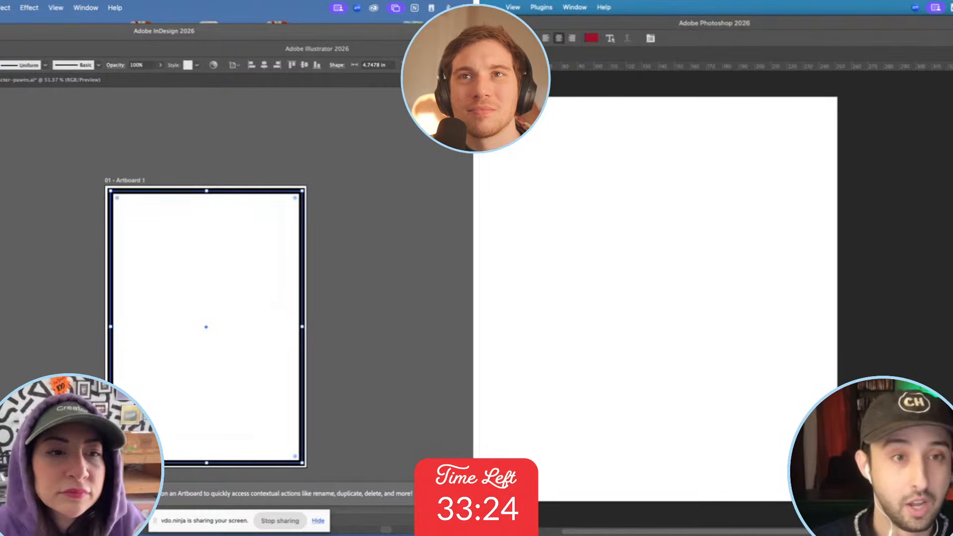
pyautogui.moveTo(318, 535)
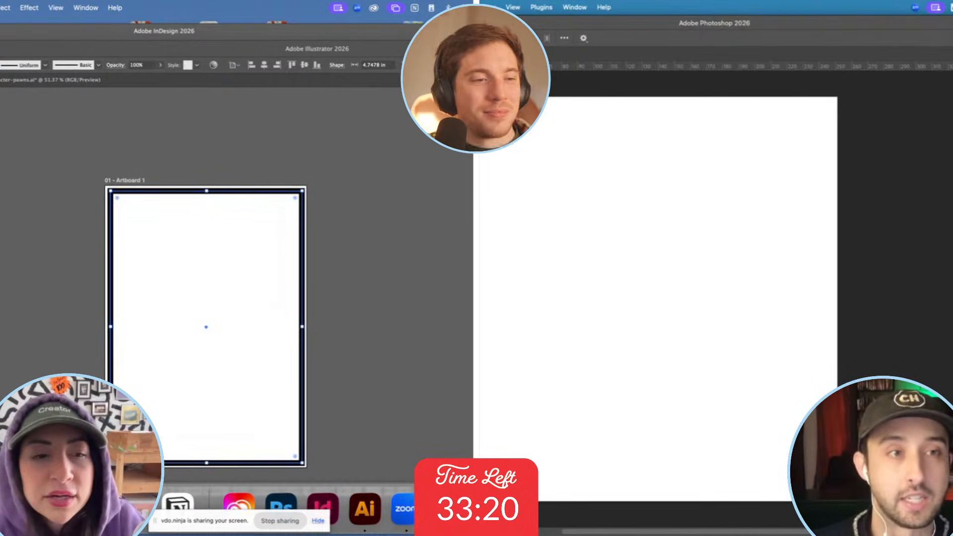
pyautogui.click(30, 509)
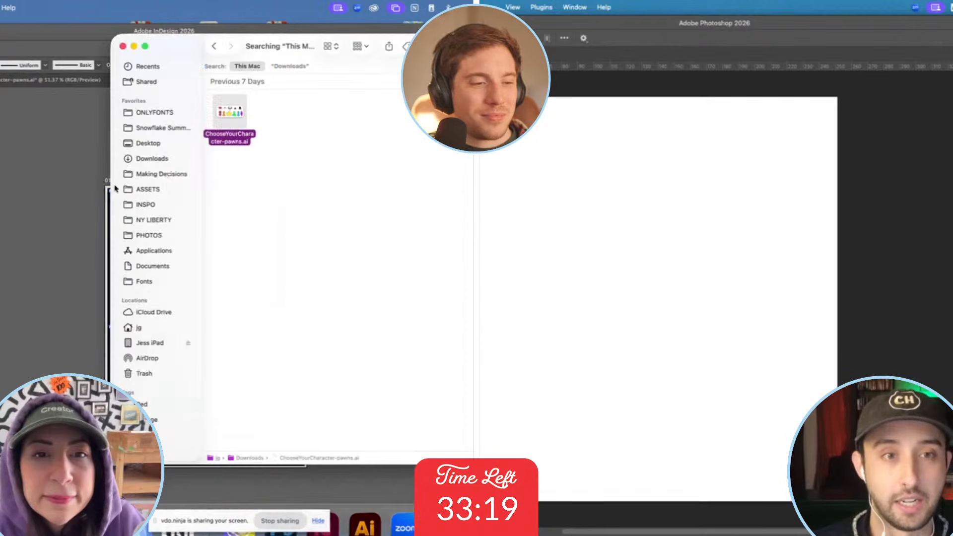
pyautogui.click(152, 159)
pyautogui.scroll(3, 276, 117)
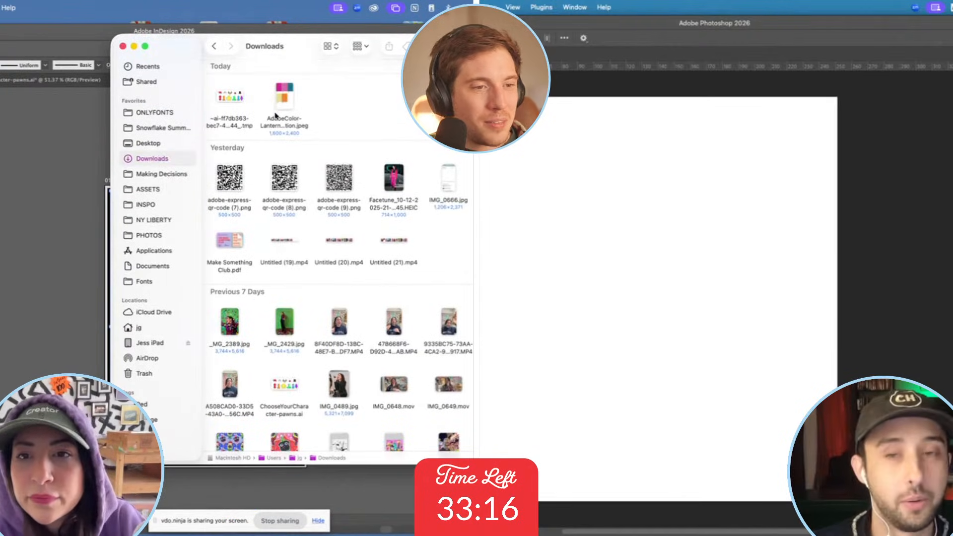
pyautogui.moveTo(276, 117); pyautogui.dragTo(69, 154)
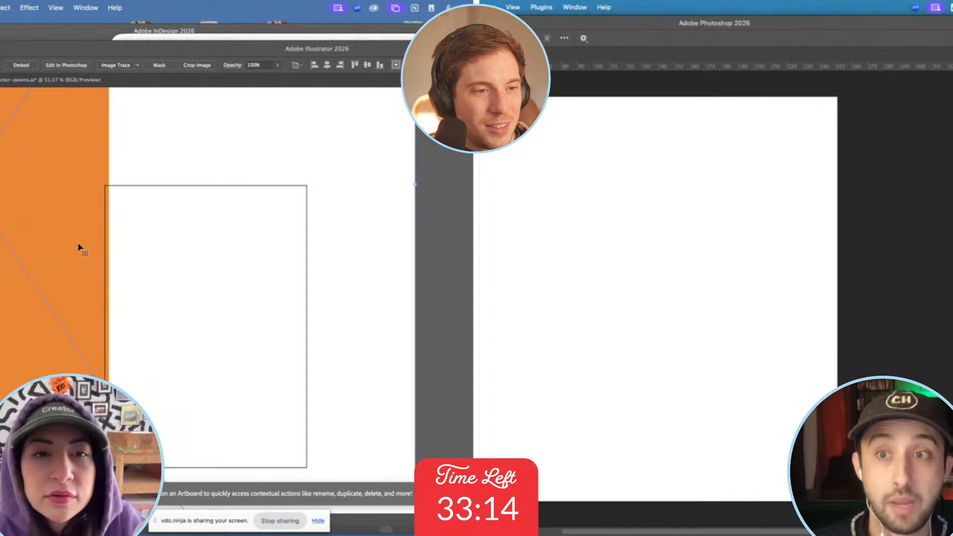
# Scale the placed palette image down and position it on the empty canvas beside the artboard.
pyautogui.scroll(-6, 80, 248)
pyautogui.moveTo(167, 229); pyautogui.dragTo(212, 229)
pyautogui.scroll(3, 212, 229)
pyautogui.scroll(3, 214, 231)
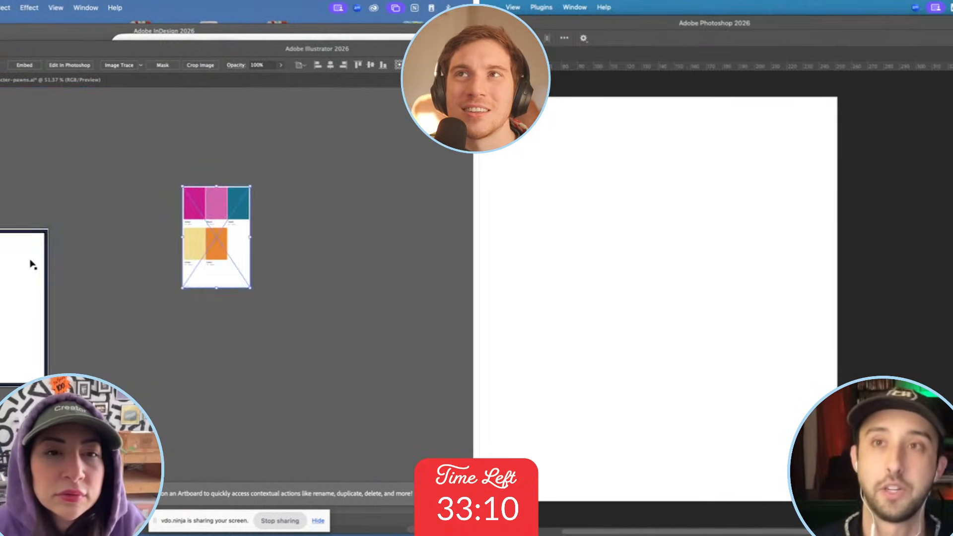
# Apply the palette's magenta to the border rectangle, and swap it from the fill to the stroke.
pyautogui.hscroll(-4, 31, 264)
pyautogui.scroll(2, 32, 263)
pyautogui.click(109, 202)
pyautogui.scroll(2, 109, 204)
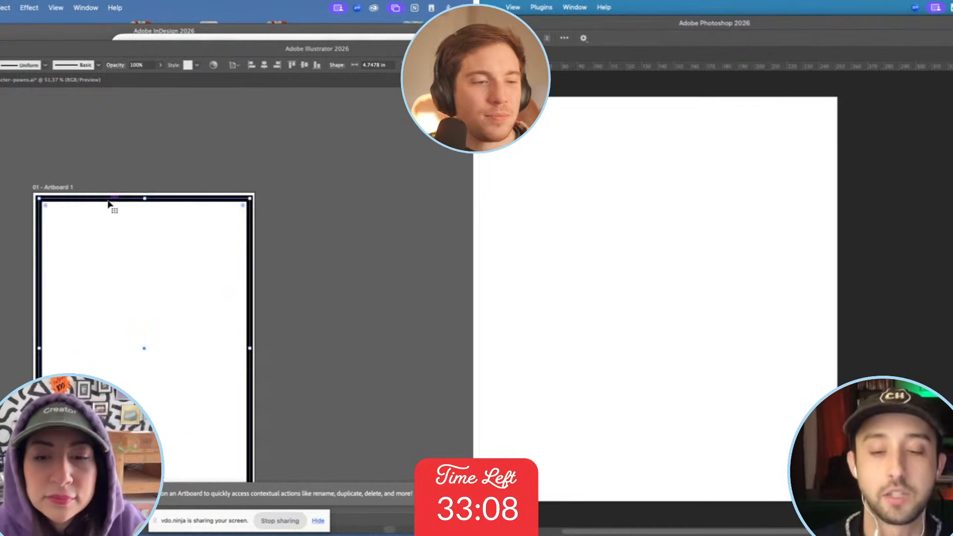
pyautogui.click(0, 303)
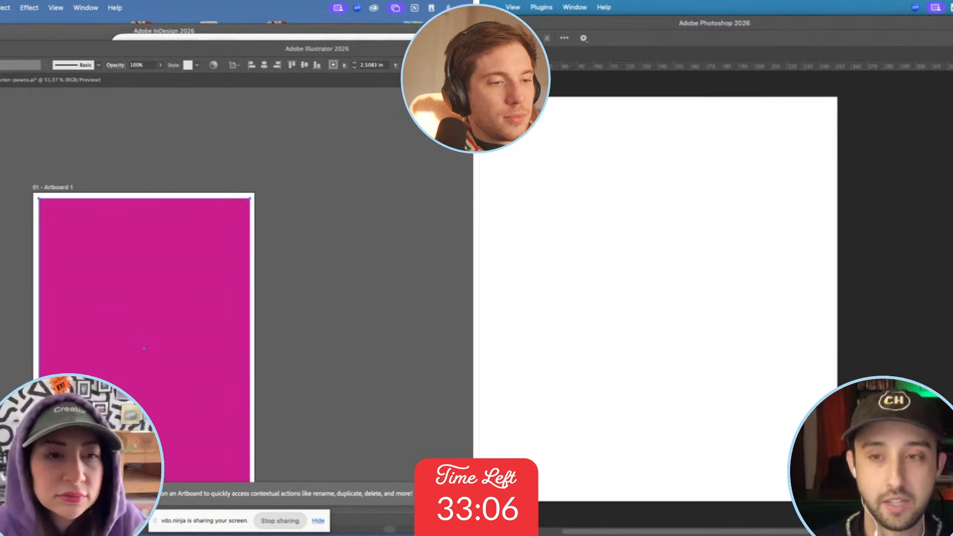
pyautogui.hotkey('shift', 'x')
pyautogui.press('v')
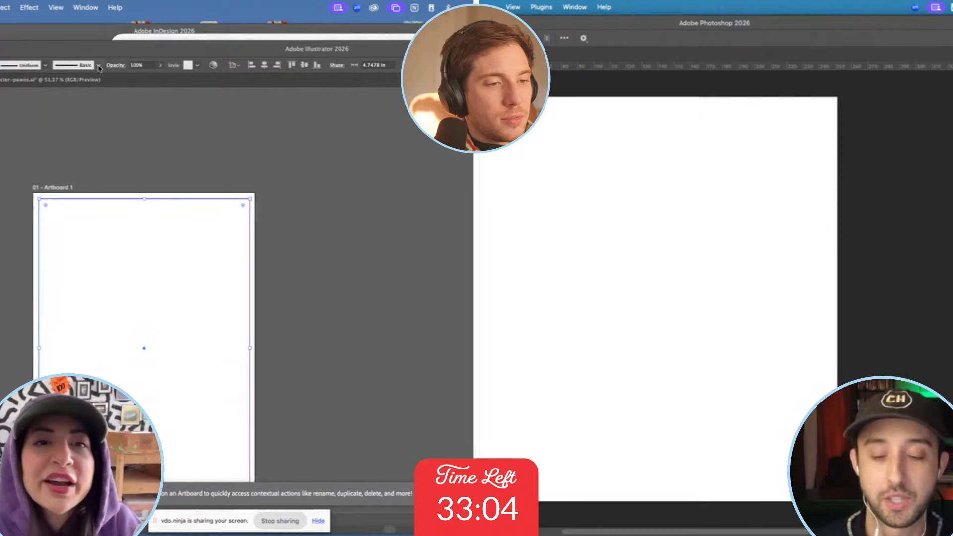
# Increase the magenta stroke weight to form a thick border around the page.
pyautogui.press('Up')
pyautogui.press('Up')
pyautogui.press('Up')
pyautogui.press('Up')
pyautogui.press('Up')
pyautogui.press('Up')
pyautogui.press('Up')
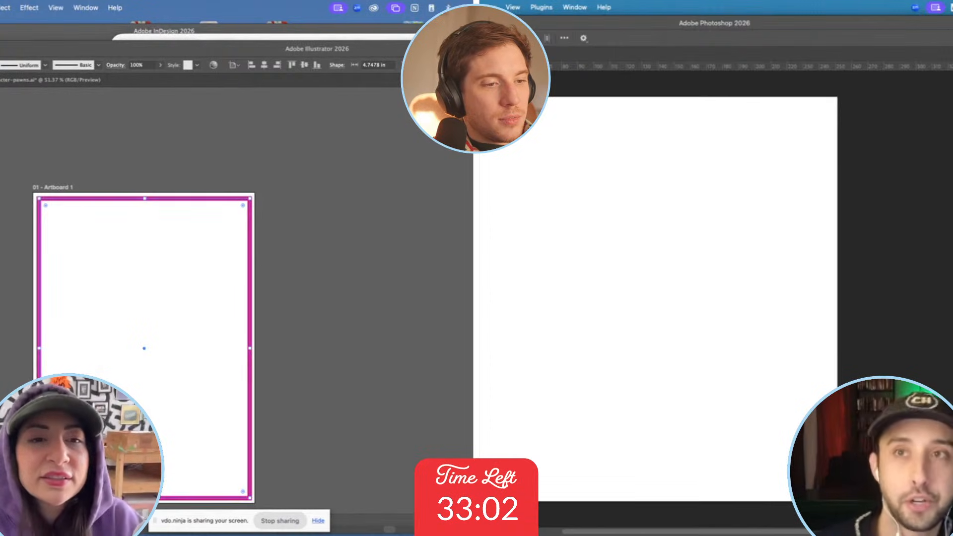
# Apply a smooth Zig Zag effect to the magenta border rectangle with an absolute size of 0.06 in and 18 ridges per segment.
pyautogui.click(36, 6)
pyautogui.moveTo(149, 118)
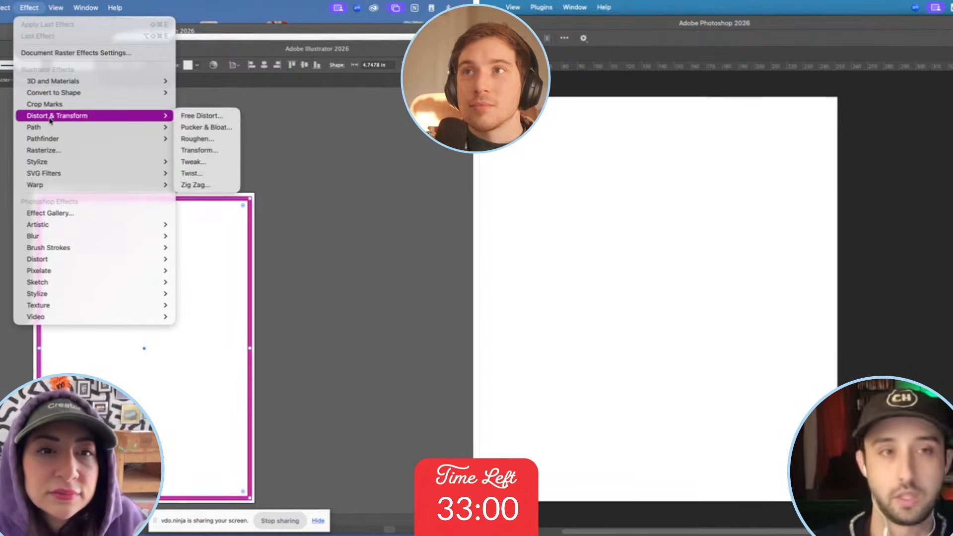
pyautogui.click(196, 185)
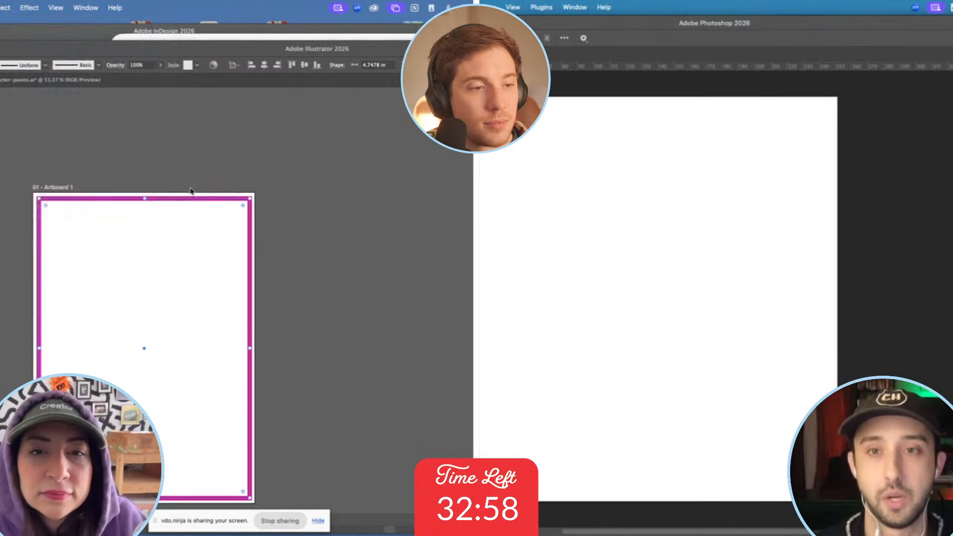
pyautogui.click(244, 245)
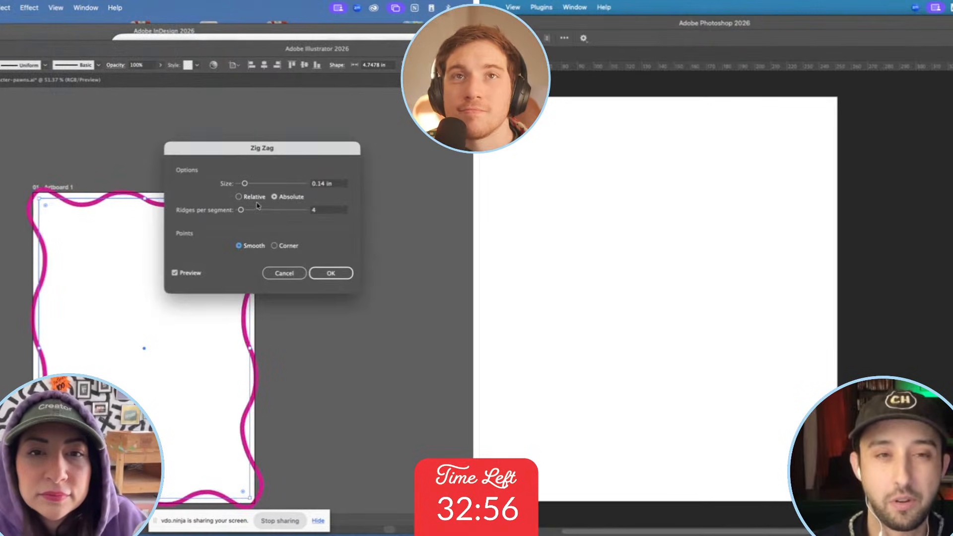
pyautogui.moveTo(241, 210); pyautogui.dragTo(242, 184)
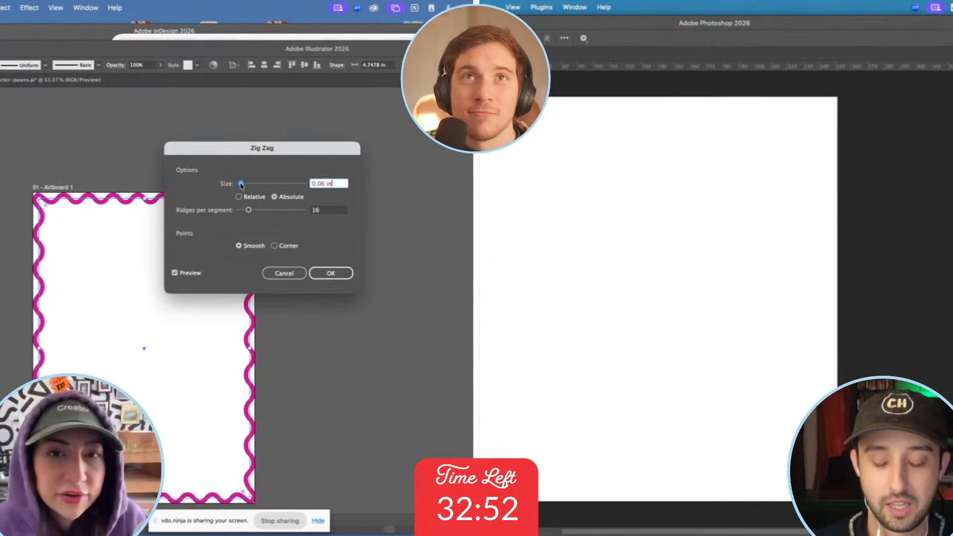
pyautogui.moveTo(248, 210); pyautogui.dragTo(250, 211)
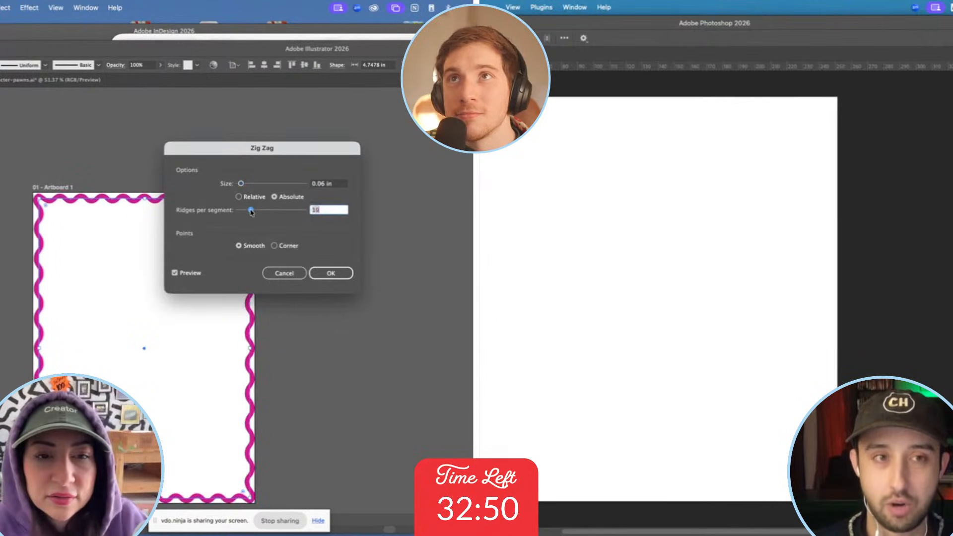
pyautogui.click(331, 273)
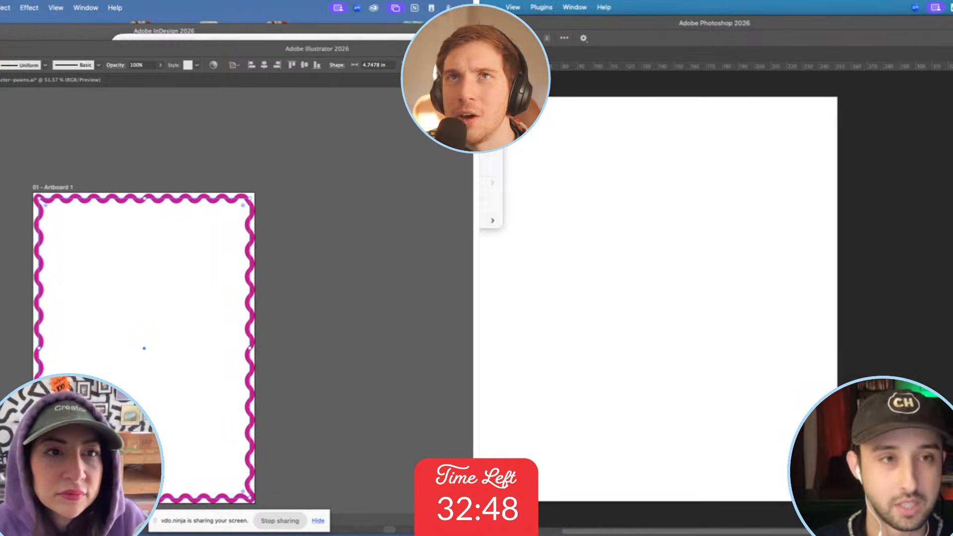
# Reduce the wavy border's stroke weight to make the magenta line thinner.
pyautogui.press('Down')
pyautogui.press('Down')
pyautogui.press('Down')
pyautogui.press('Down')
pyautogui.press('Down')
pyautogui.press('Up')
pyautogui.press('Up')
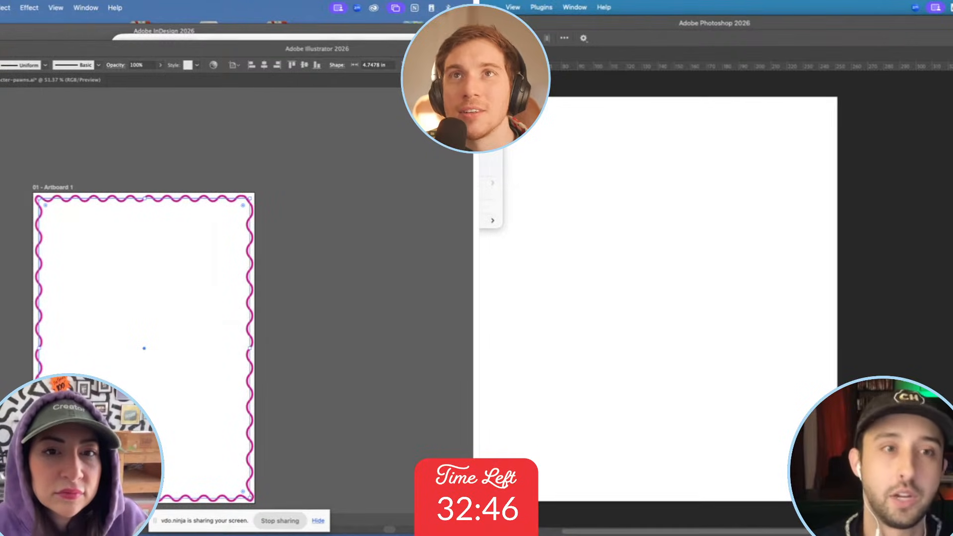
# Expand the appearance of the wavy border and outline its stroke.
pyautogui.click(1, 7)
pyautogui.press('m')
pyautogui.click(20, 173)
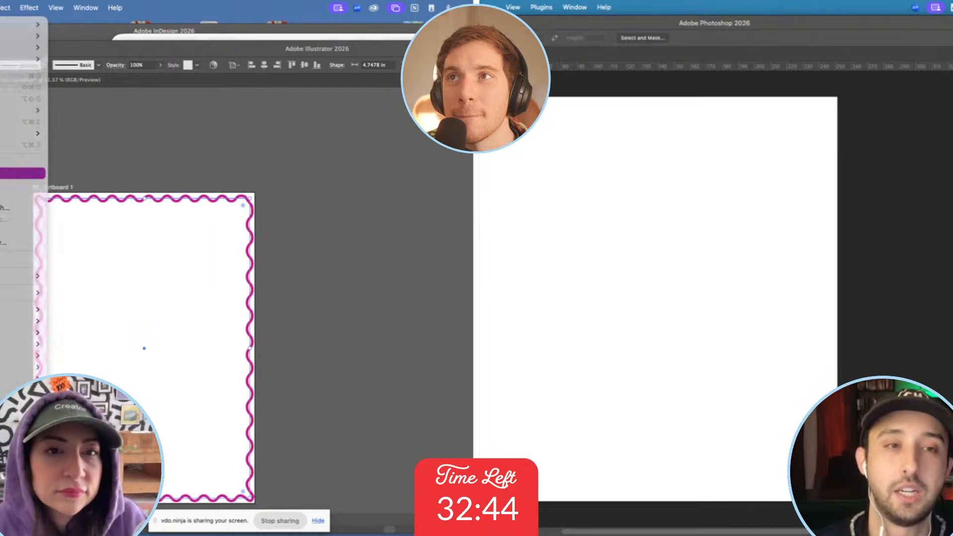
pyautogui.moveTo(526, 200); pyautogui.dragTo(852, 507)
pyautogui.click(1, 8)
pyautogui.moveTo(22, 309)
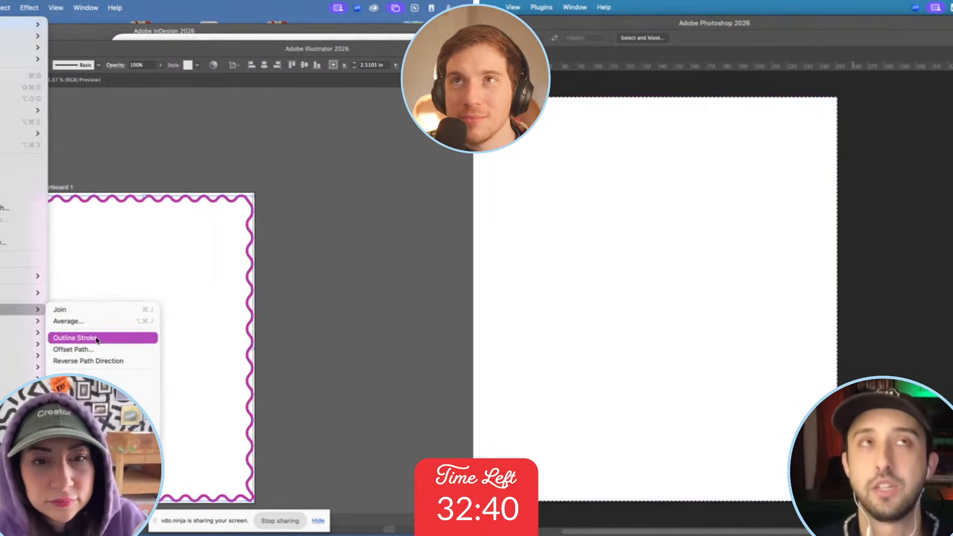
pyautogui.click(80, 338)
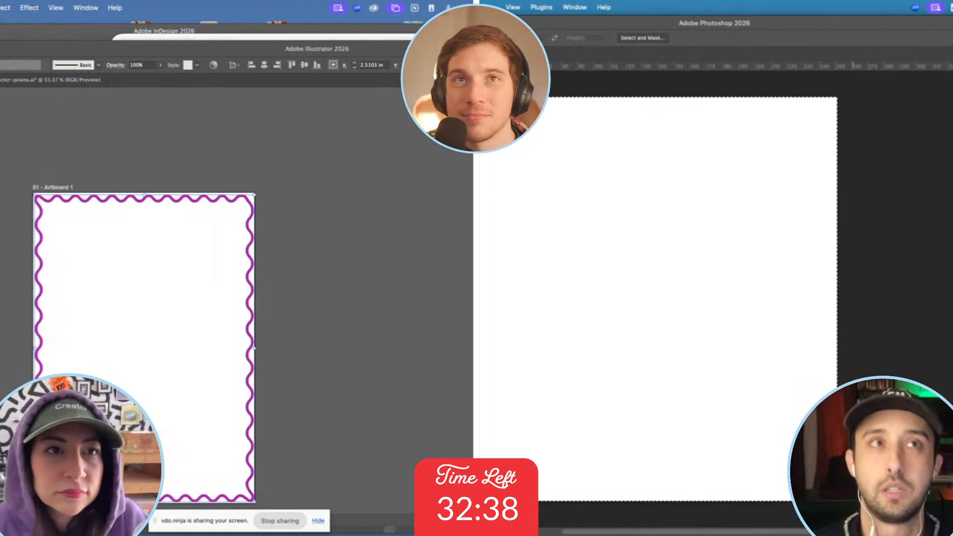
# Create an offset path around the outlined border with a 0.04 in offset, round joins and a miter limit of 4.
pyautogui.click(1, 7)
pyautogui.moveTo(22, 310)
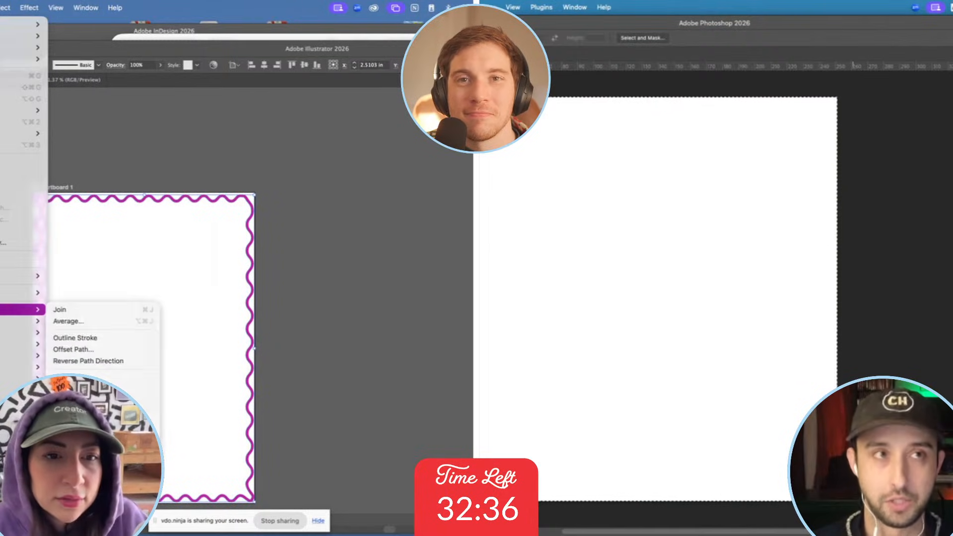
pyautogui.click(85, 351)
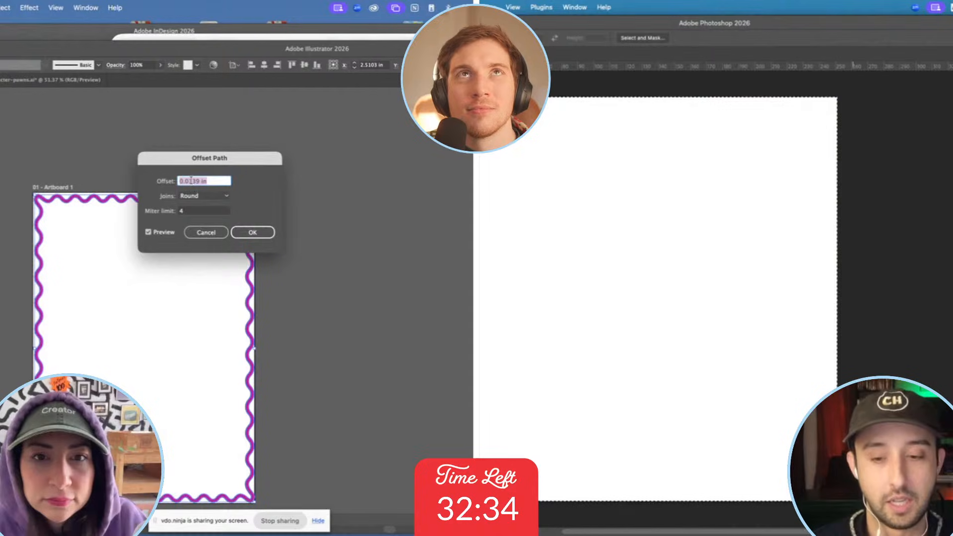
pyautogui.click(206, 211)
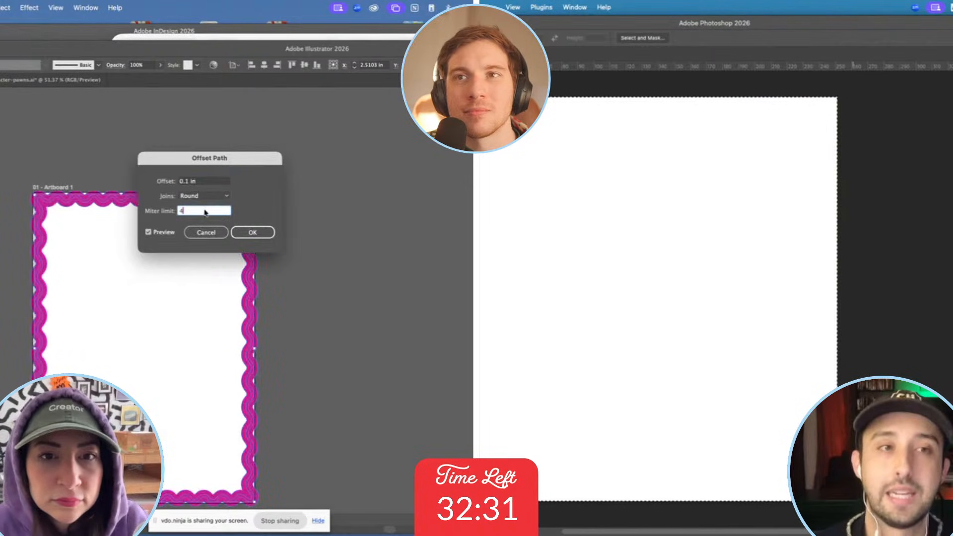
pyautogui.click(189, 183)
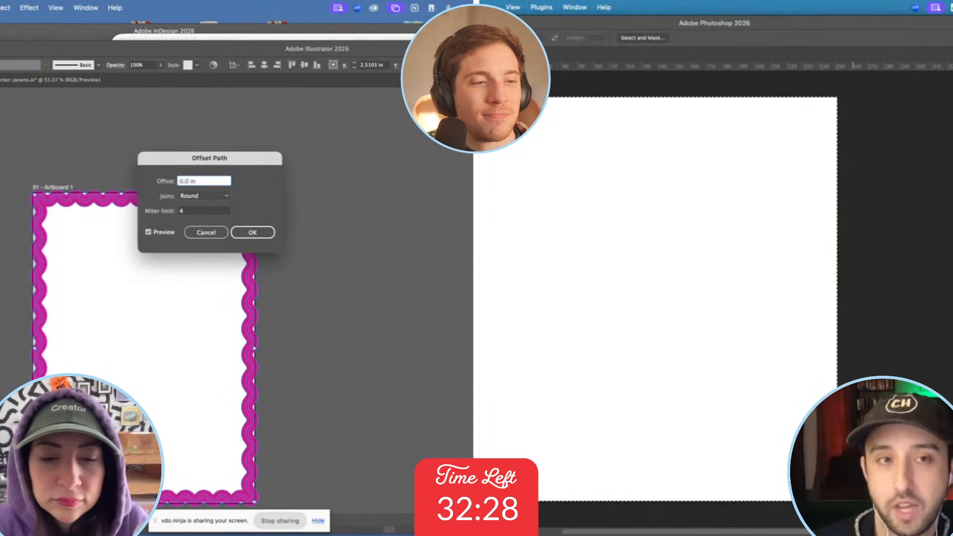
pyautogui.click(210, 214)
pyautogui.click(254, 233)
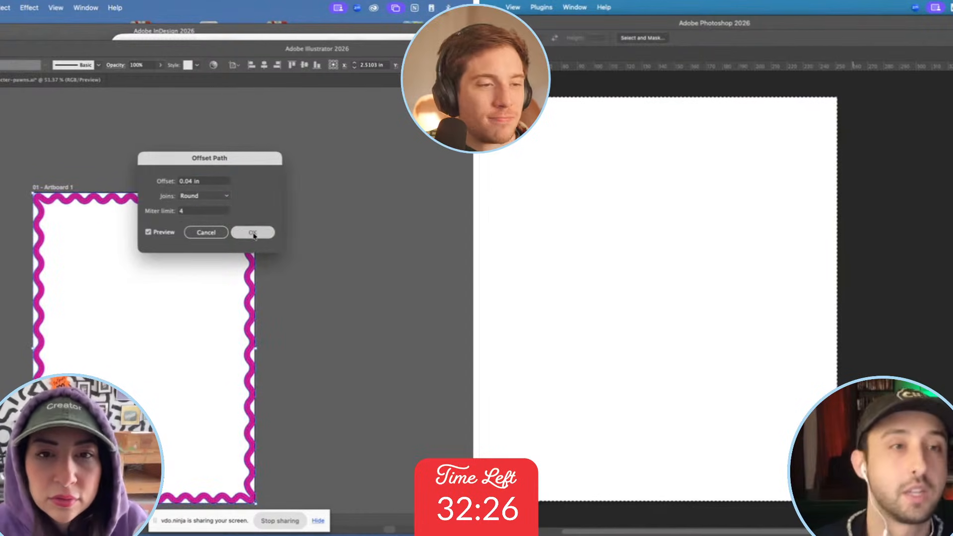
# Sample the lighter pink from the placed palette as the color of the offset border path.
pyautogui.press('space')
pyautogui.moveTo(256, 231); pyautogui.dragTo(132, 273)
pyautogui.press('v')
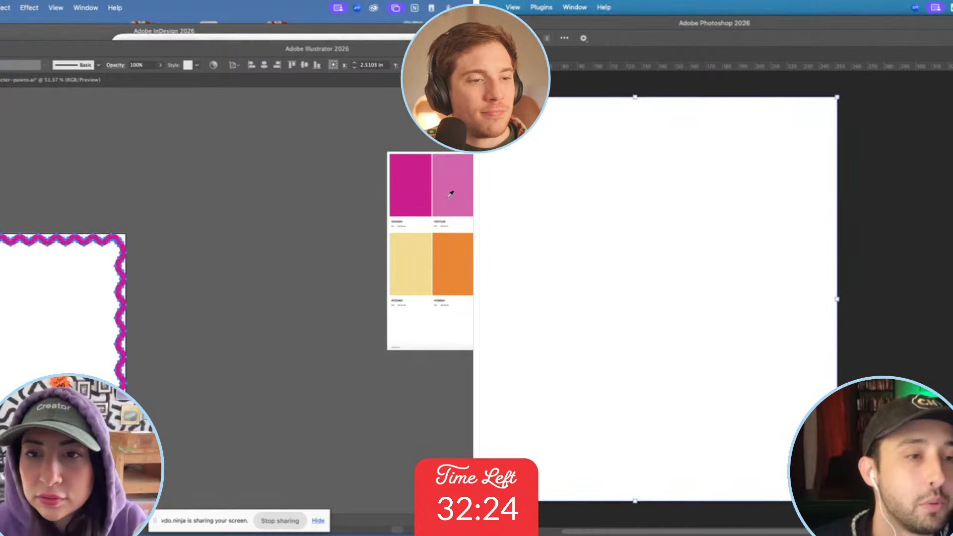
pyautogui.click(451, 192)
pyautogui.hscroll(-3, 278, 278)
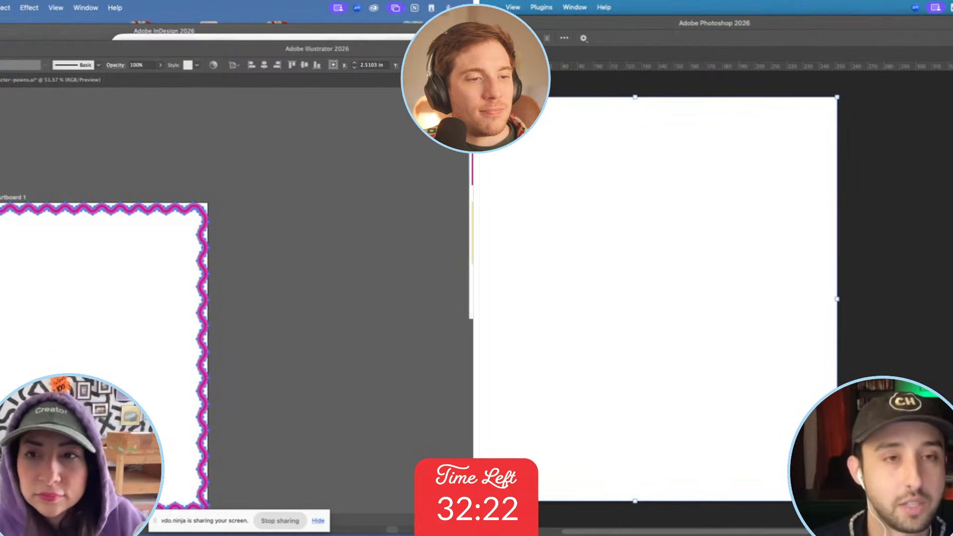
# Add a second 0.04 in offset path around the border, and open BakingScene2.jpeg from Finder in Photoshop.
pyautogui.press('super+Tab')
pyautogui.press('super+shift+Tab')
pyautogui.press('super+Tab')
pyautogui.press('super+Tab')
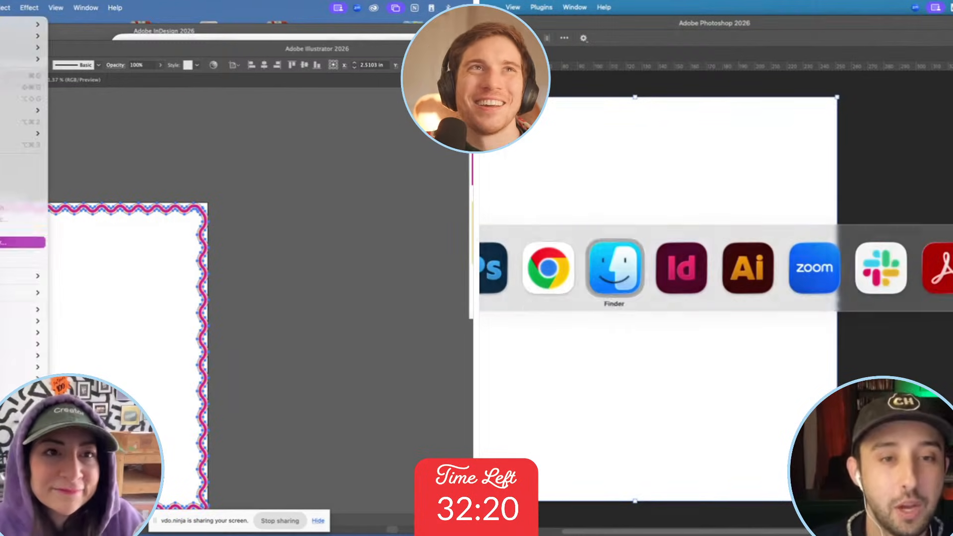
pyautogui.moveTo(29, 367)
pyautogui.press('Up')
pyautogui.press('Up')
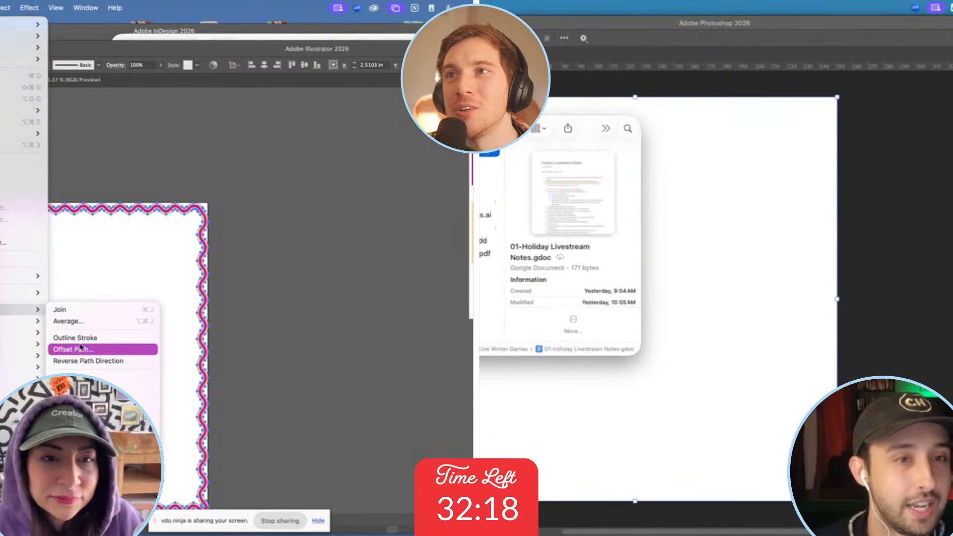
pyautogui.click(82, 350)
pyautogui.click(262, 236)
pyautogui.press('Down')
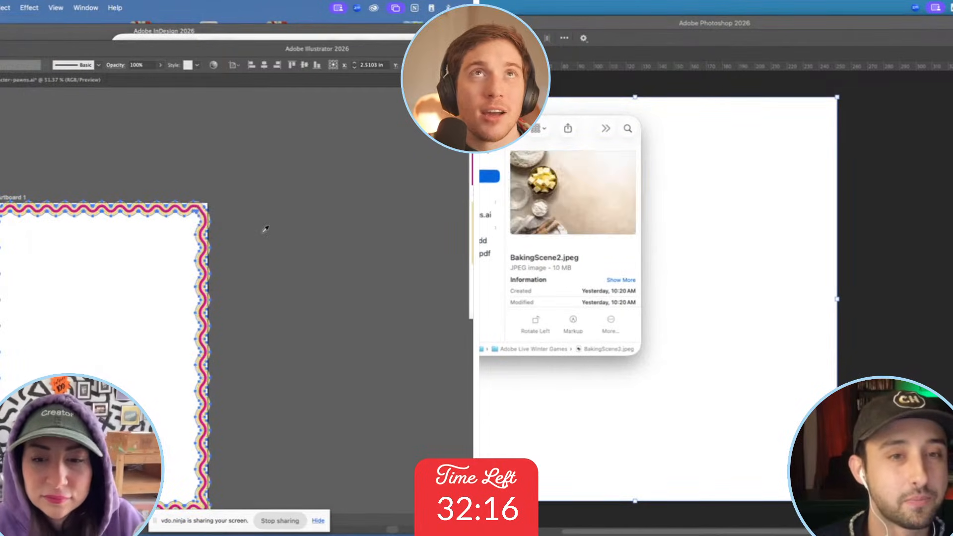
pyautogui.press('super+Tab')
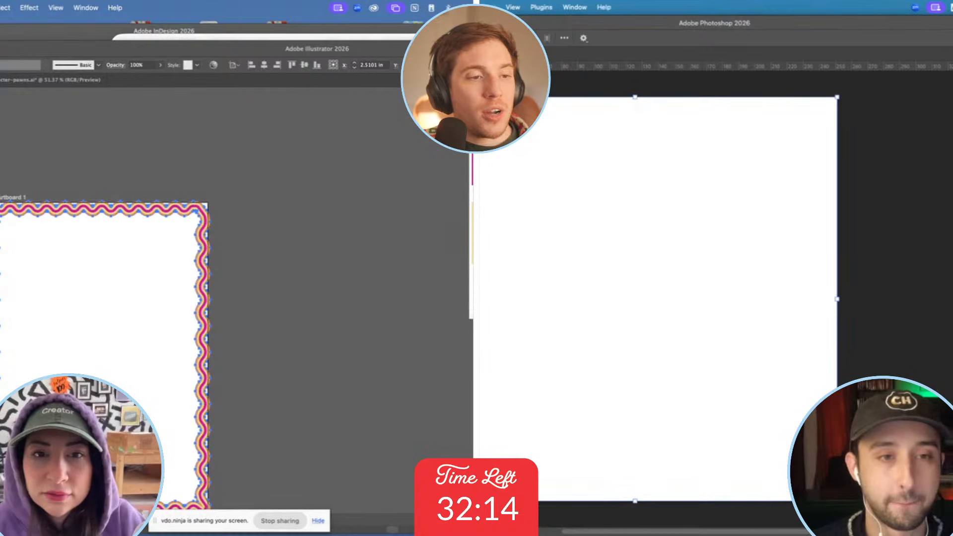
# Add a third 0.04 in offset path with round joins around the wavy border.
pyautogui.click(1, 7)
pyautogui.moveTo(22, 310)
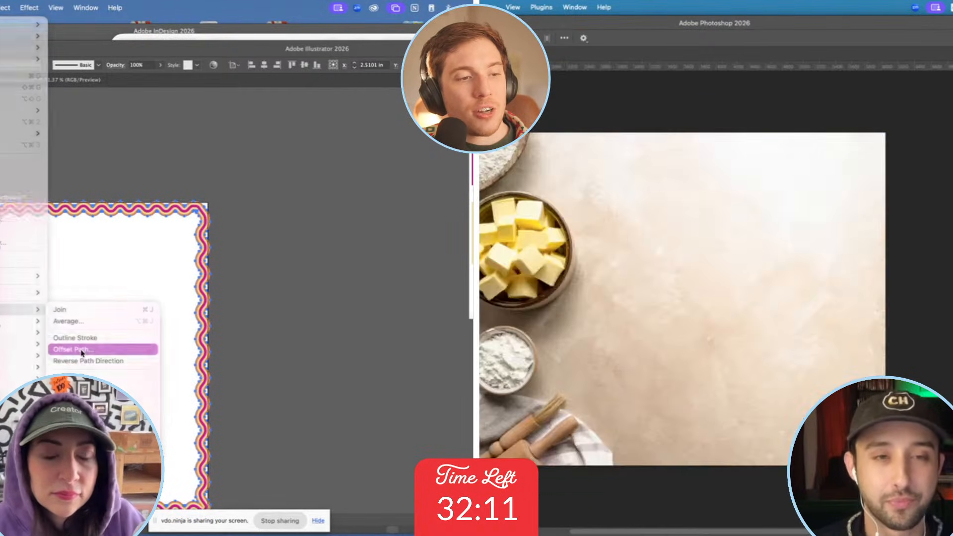
pyautogui.click(82, 350)
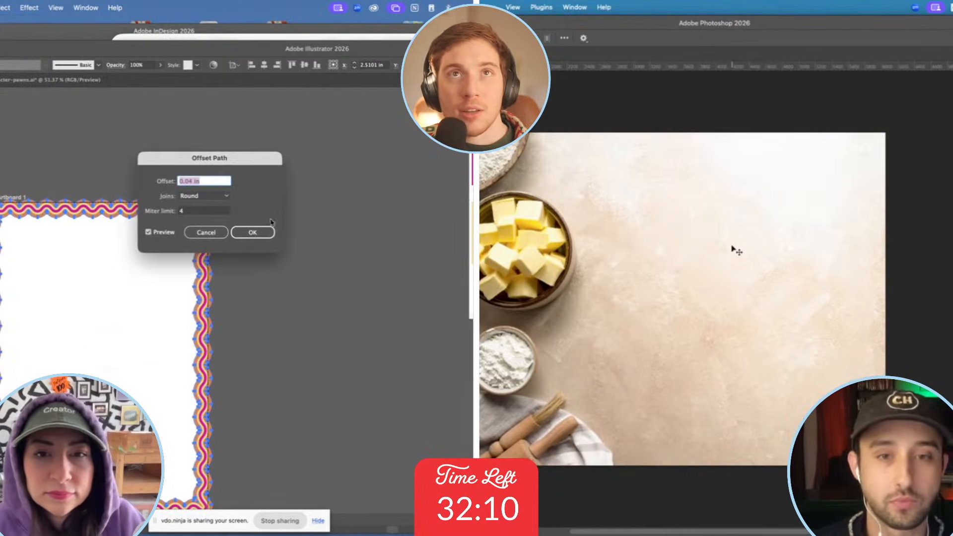
pyautogui.scroll(2, 737, 249)
pyautogui.press('Return')
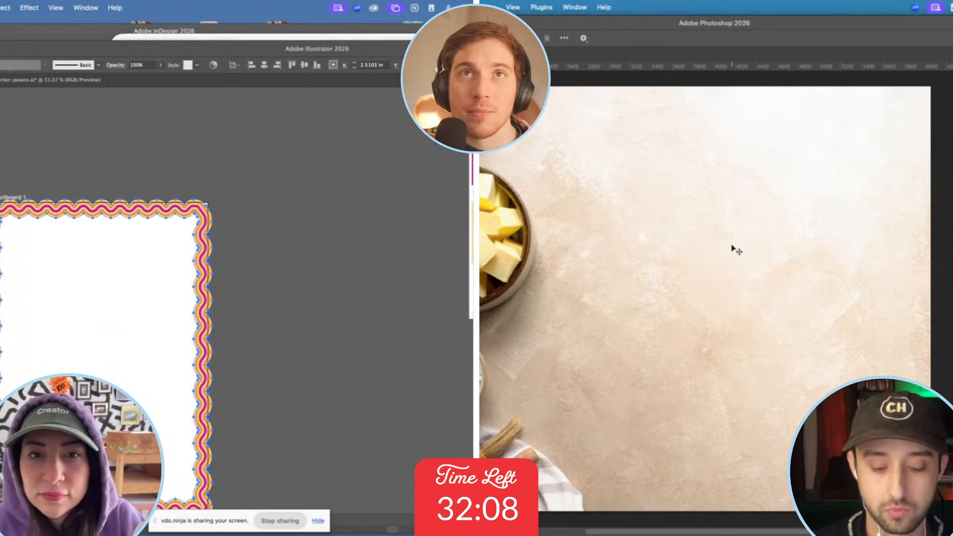
pyautogui.click(0, 8)
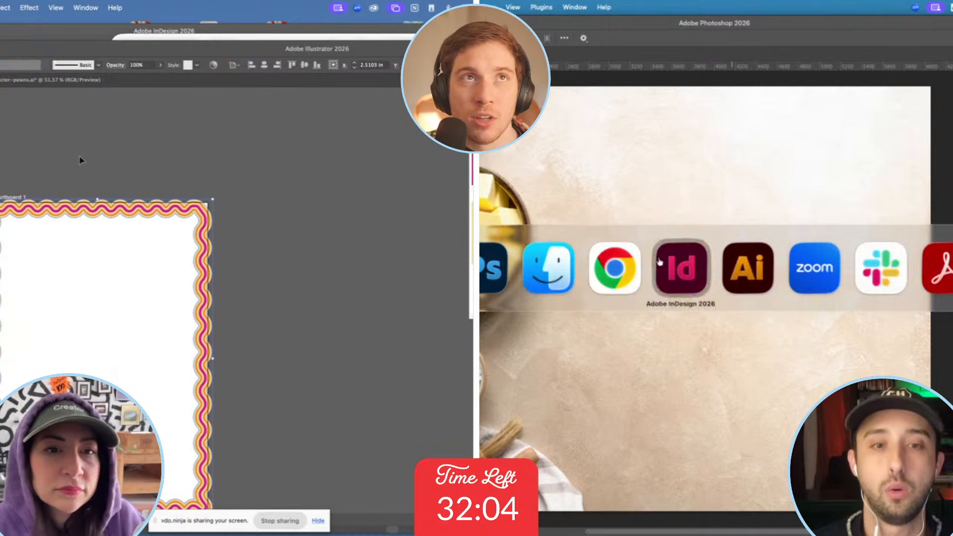
# Resize the wavy border inward at its upper and lower edges to fit the artboard, and open Snowflake Summit Recipe.pdf from Finder.
pyautogui.click(550, 266)
pyautogui.moveTo(99, 199); pyautogui.dragTo(100, 216)
pyautogui.scroll(-4, 106, 368)
pyautogui.click(484, 254)
pyautogui.moveTo(109, 405); pyautogui.dragTo(109, 395)
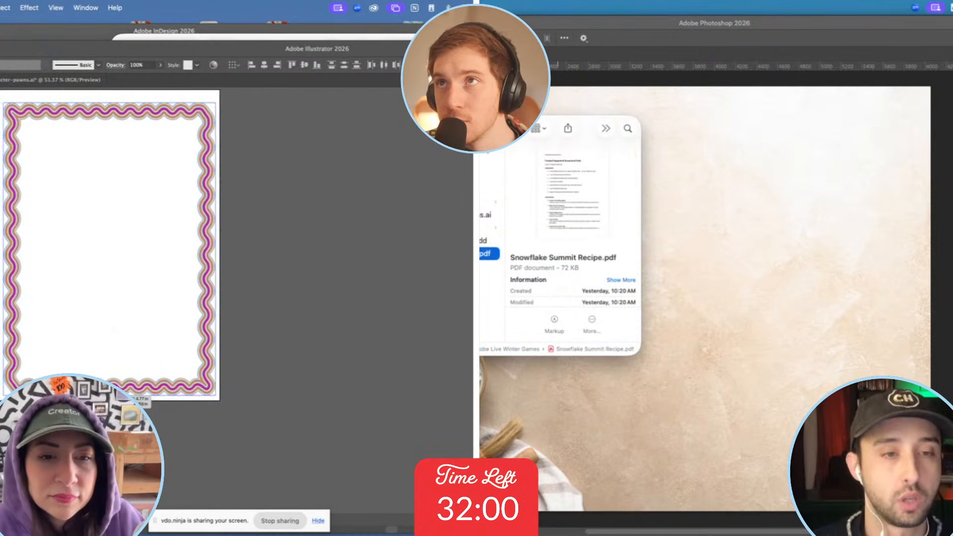
pyautogui.scroll(4, 109, 395)
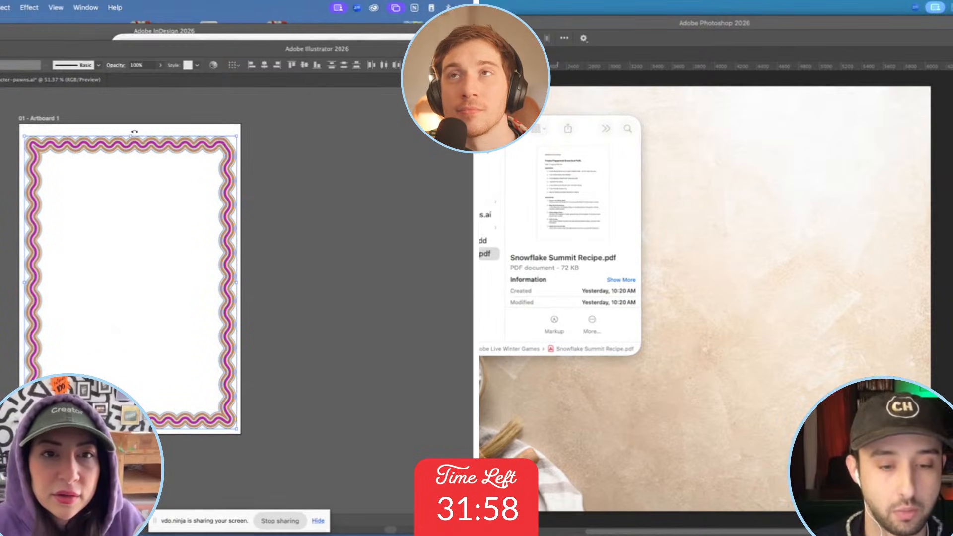
pyautogui.moveTo(623, 521); pyautogui.dragTo(553, 26)
pyautogui.press('super+g')
# Review the beginning of the recipe PDF, and stretch the border's upper edge slightly toward the artboard's edge.
pyautogui.scroll(6, 661, 182)
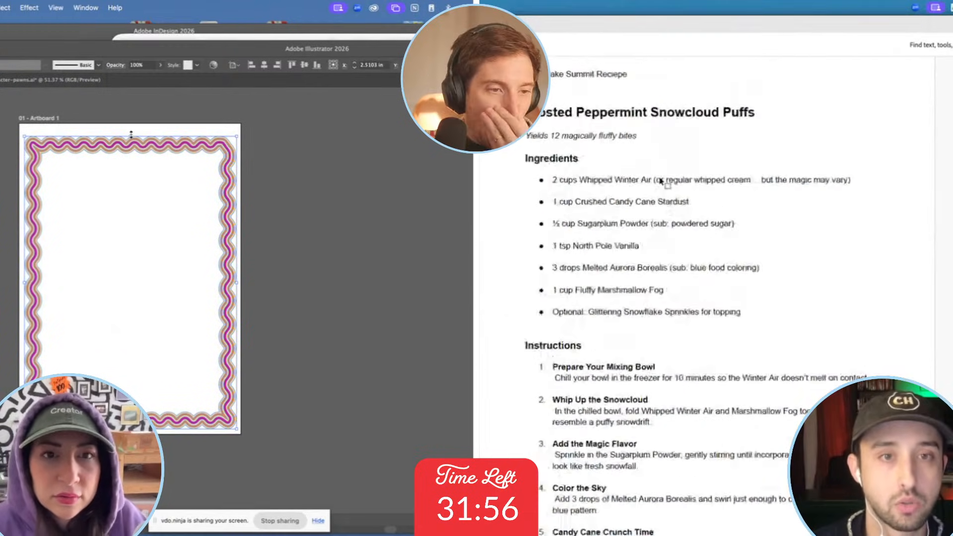
pyautogui.scroll(2, 662, 182)
pyautogui.moveTo(132, 135); pyautogui.dragTo(131, 128)
pyautogui.click(289, 193)
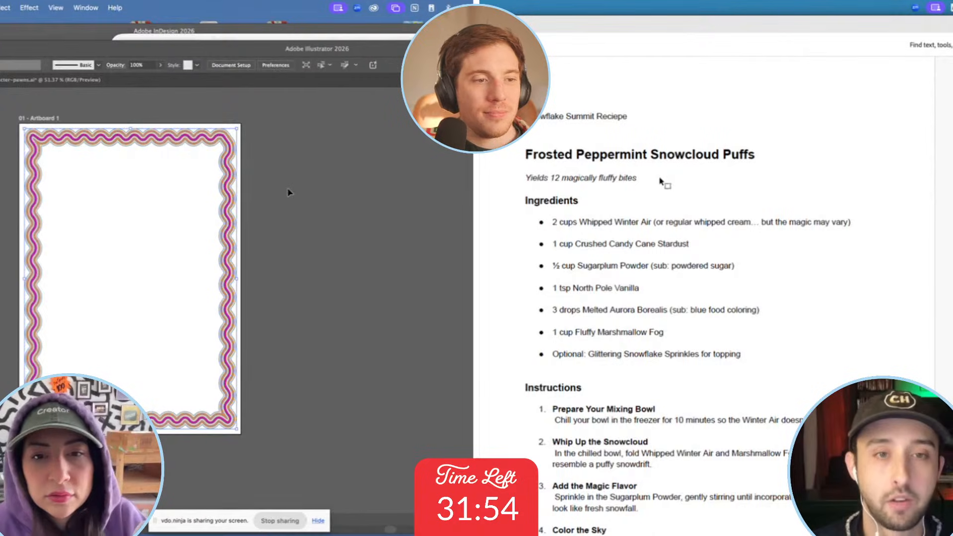
# Center the border horizontally on the artboard, and switch from the recipe back to the baking scene in Photoshop.
pyautogui.moveTo(229, 298); pyautogui.dragTo(230, 298)
pyautogui.press('super+Tab')
pyautogui.click(264, 67)
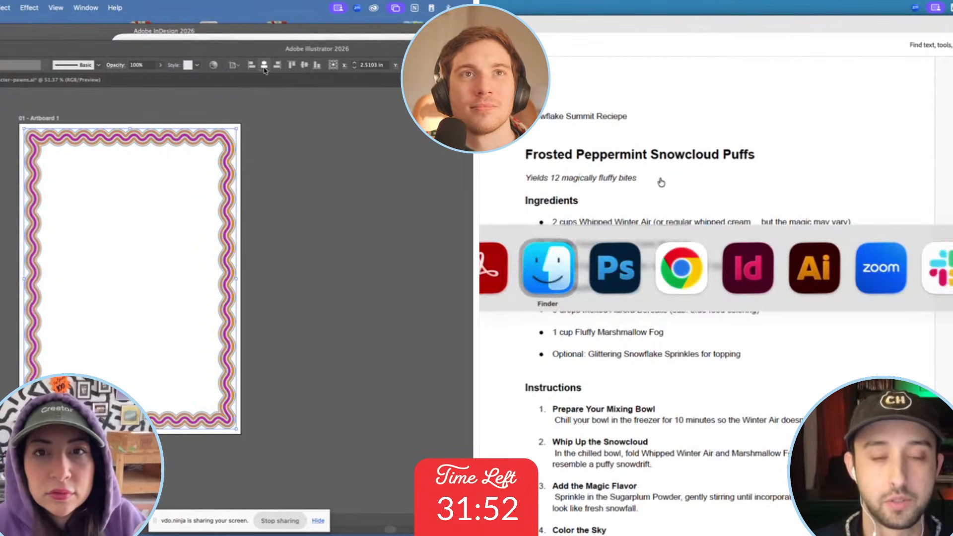
pyautogui.press('super+Tab')
pyautogui.click(283, 144)
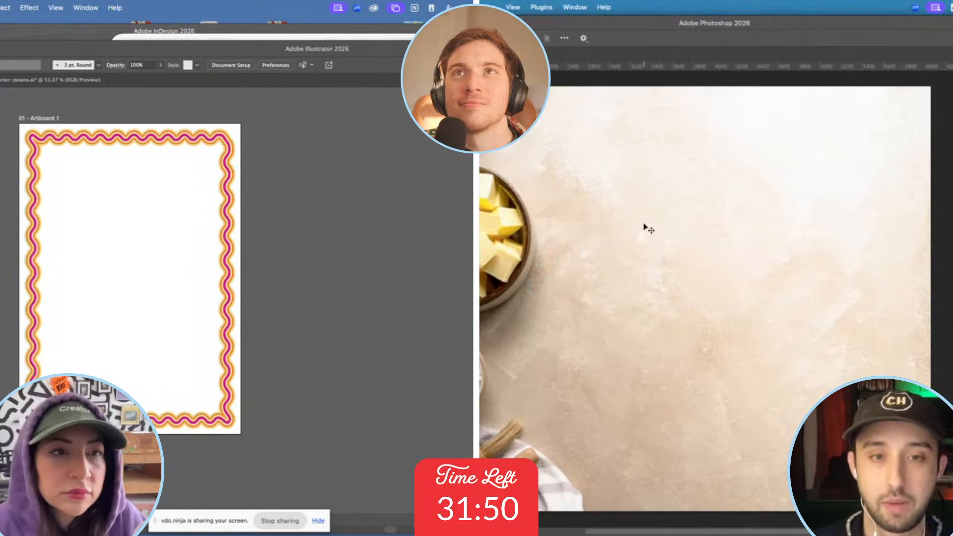
# Draw a 5 in wide rectangle covering the whole artboard and fill it with the palette's teal.
pyautogui.moveTo(20, 125); pyautogui.dragTo(241, 434)
pyautogui.press('m')
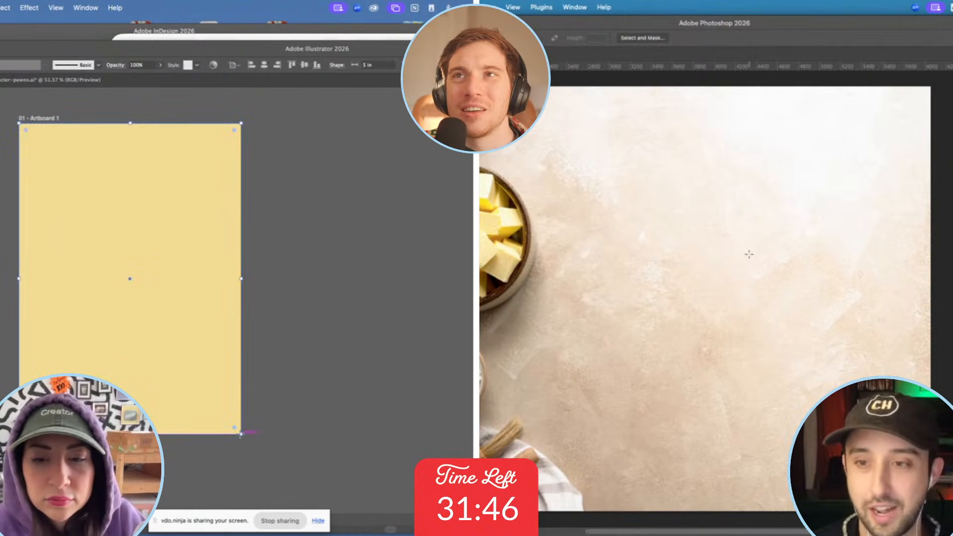
pyautogui.hscroll(10, 417, 334)
pyautogui.click(323, 134)
# Marquee-select a roughly square area on the baking scene's empty countertop, and send the teal rectangle behind the wavy border.
pyautogui.moveTo(600, 197); pyautogui.dragTo(788, 380)
pyautogui.hscroll(-7, 304, 155)
pyautogui.press('super+shift+bracketleft')
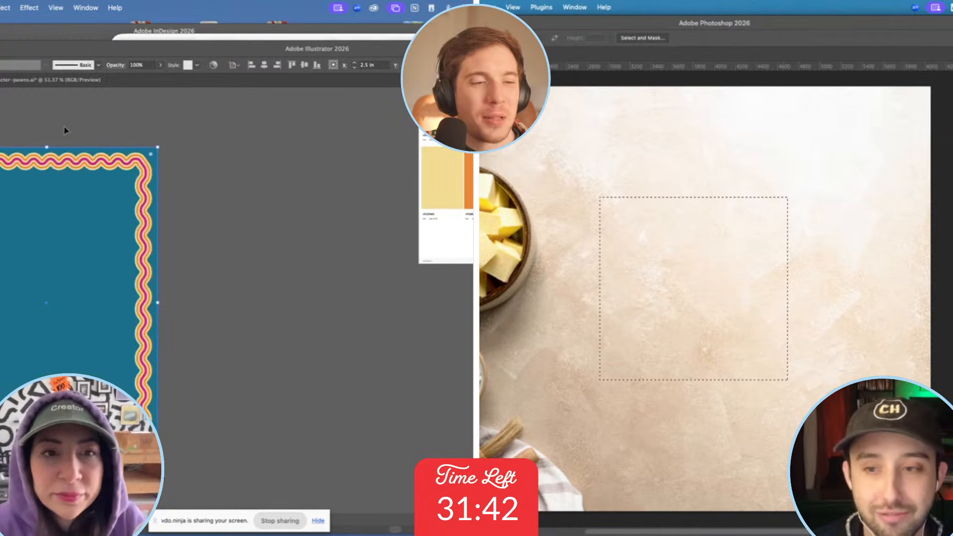
# Cut away the teal area inside the wavy border with the Shape Builder, and select the remaining frame and border artwork.
pyautogui.keyDown('shift'); pyautogui.click(8, 160); pyautogui.keyUp('shift')
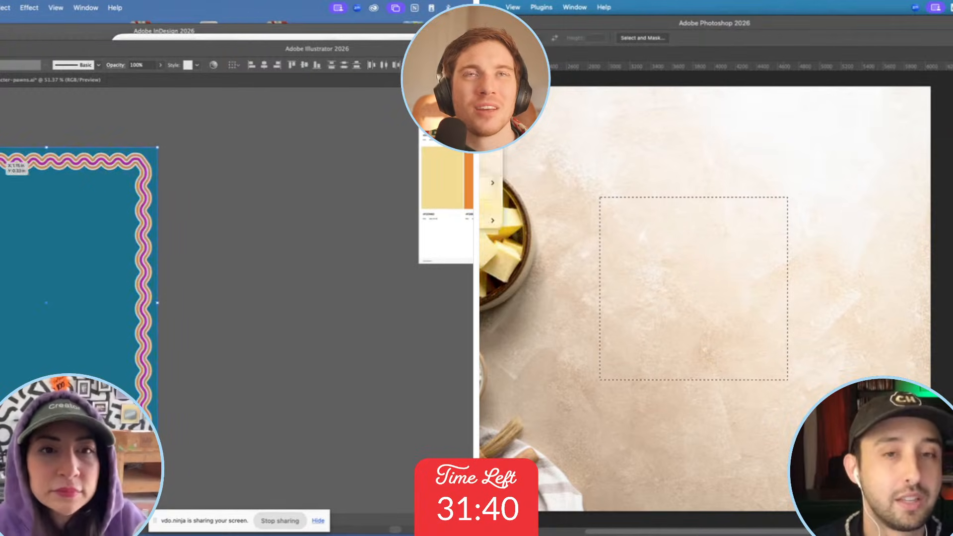
pyautogui.press('super+a')
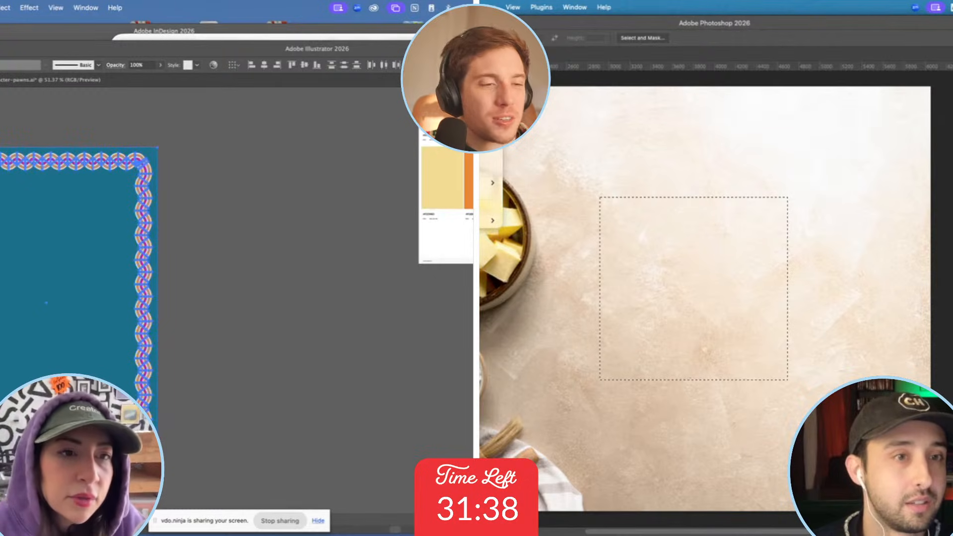
pyautogui.keyDown('alt'); pyautogui.click(22, 222); pyautogui.keyUp('alt')
pyautogui.hscroll(-2, 22, 222)
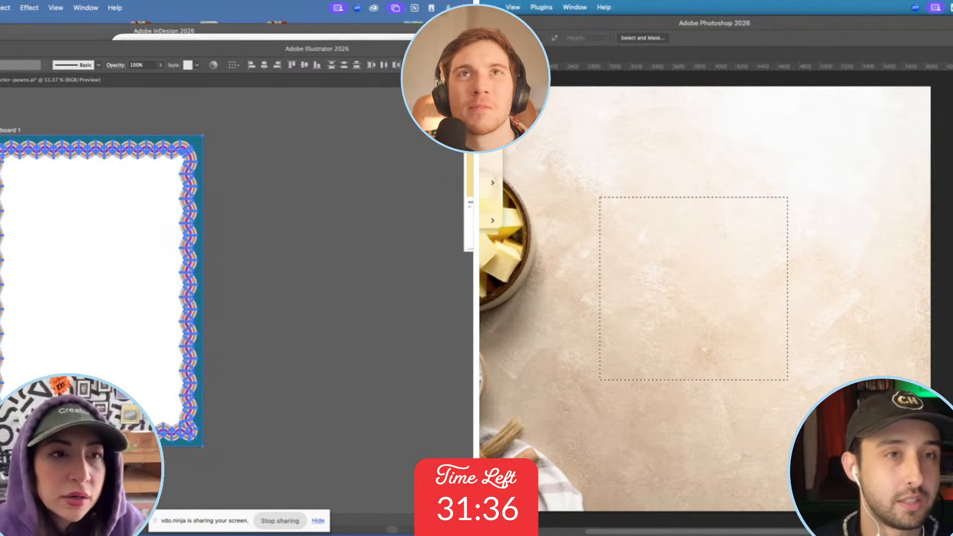
pyautogui.press('super+shift+a')
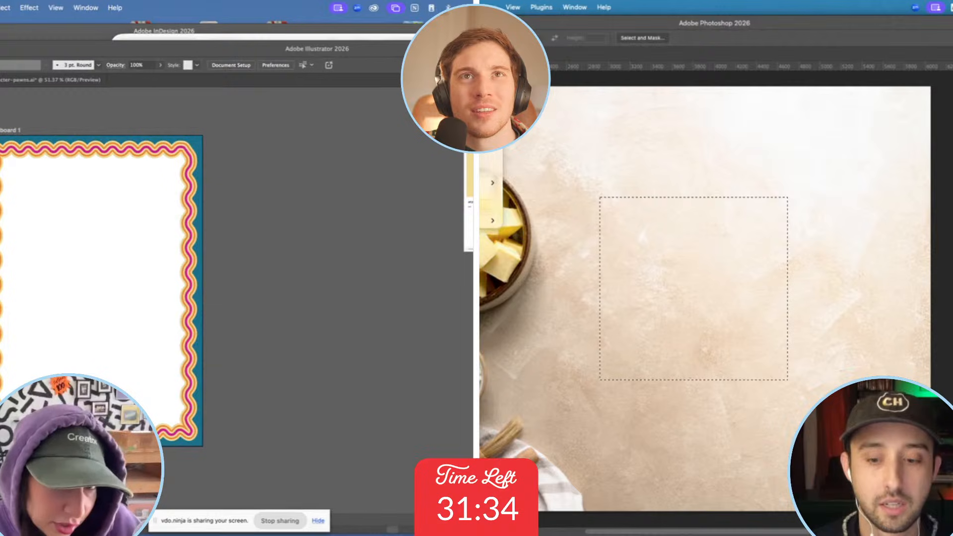
pyautogui.click(165, 345)
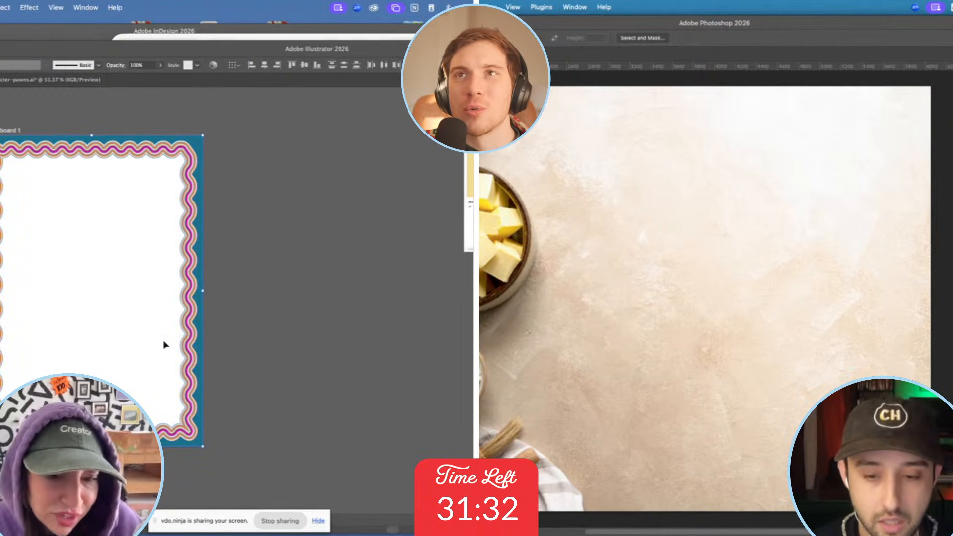
# Switch to the Holiday board and move the yellow character pawn to the "Generate a holiday treat in Photoshop" space.
pyautogui.press('super+Tab')
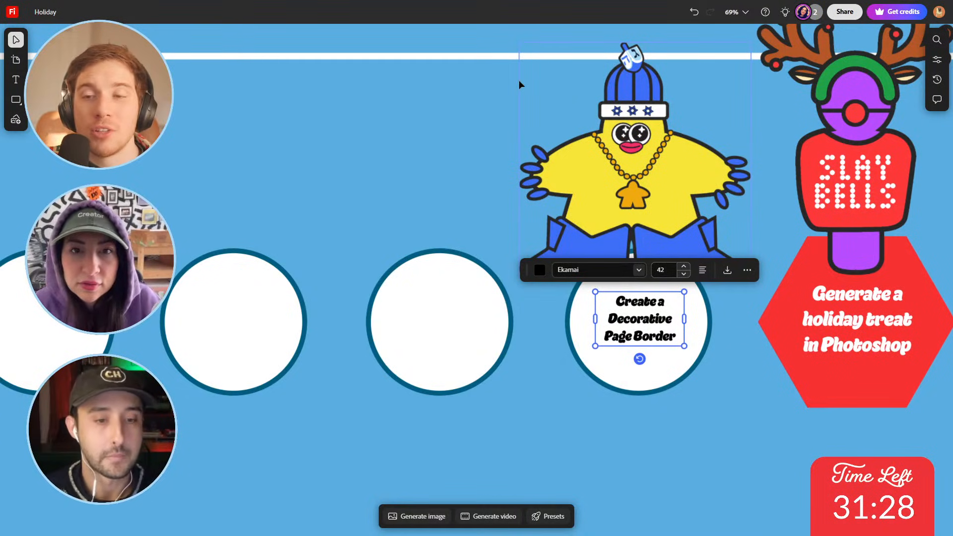
pyautogui.click(601, 175)
pyautogui.moveTo(625, 159); pyautogui.dragTo(794, 152)
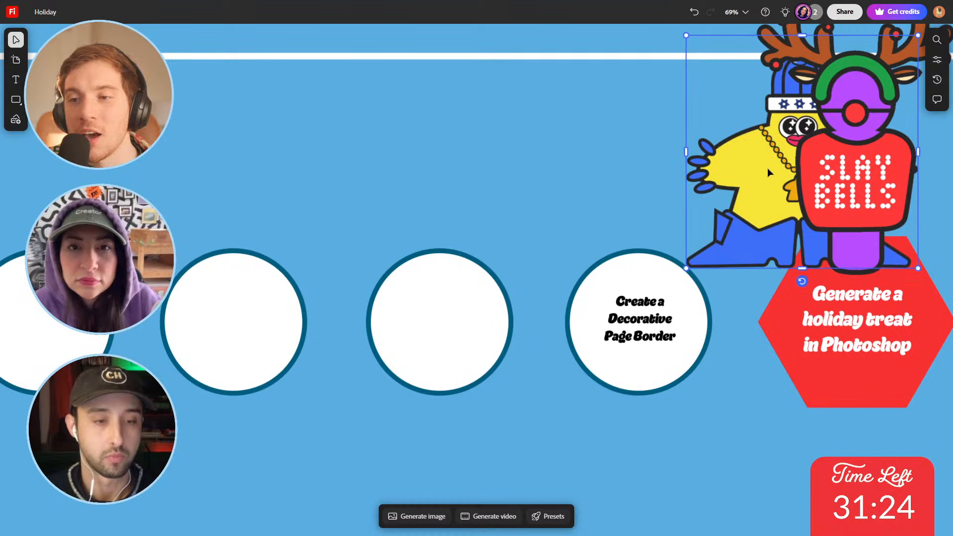
pyautogui.moveTo(853, 184); pyautogui.dragTo(900, 184)
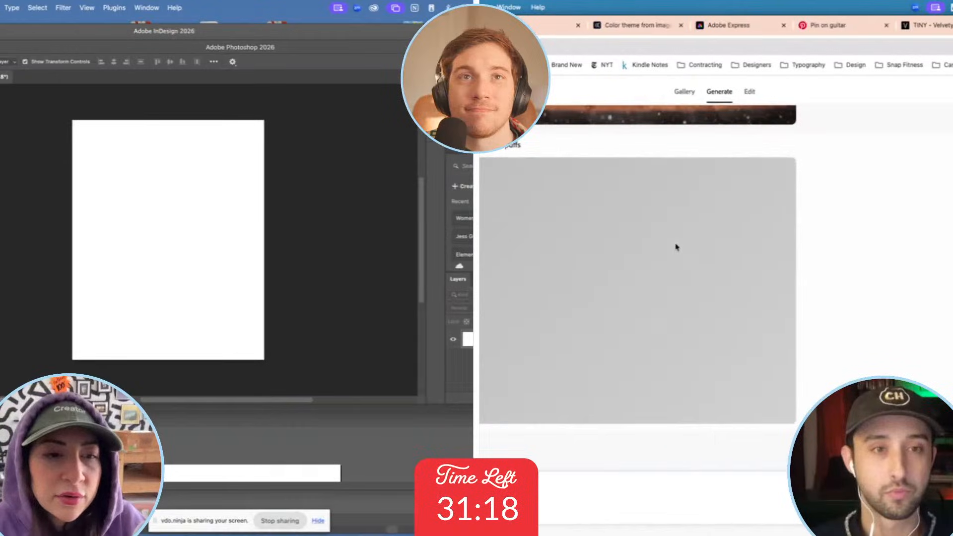
# Switch to the blank document in Photoshop, and check the Frosted Peppermint Snowcloud Puffs recipe before returning to the image generator.
pyautogui.press('super+Tab')
pyautogui.moveTo(281, 526)
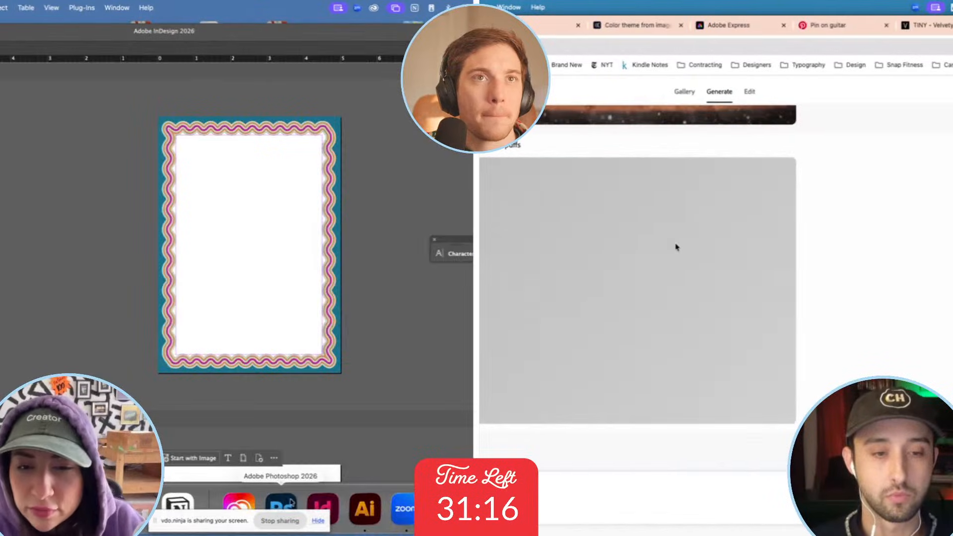
pyautogui.click(292, 503)
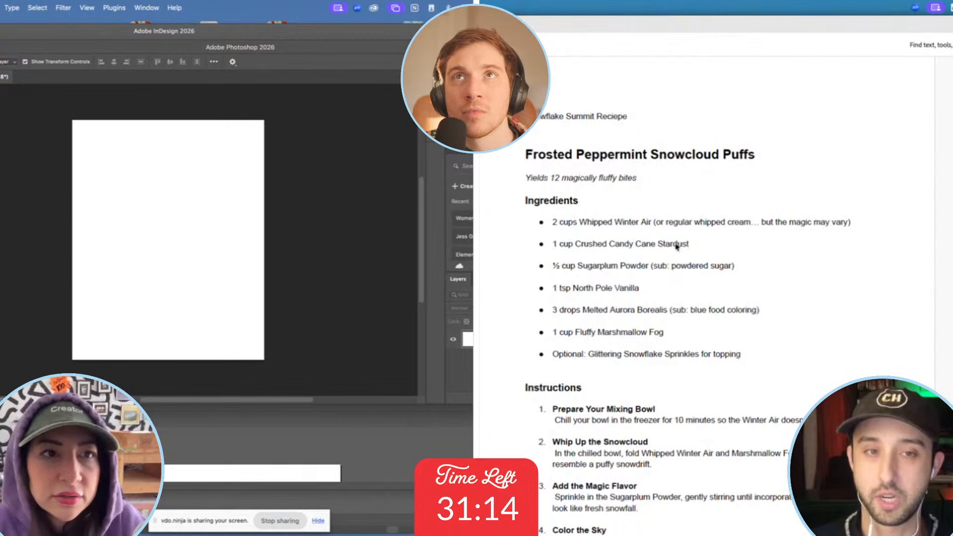
pyautogui.press('super+Tab')
pyautogui.hscroll(2, 150, 207)
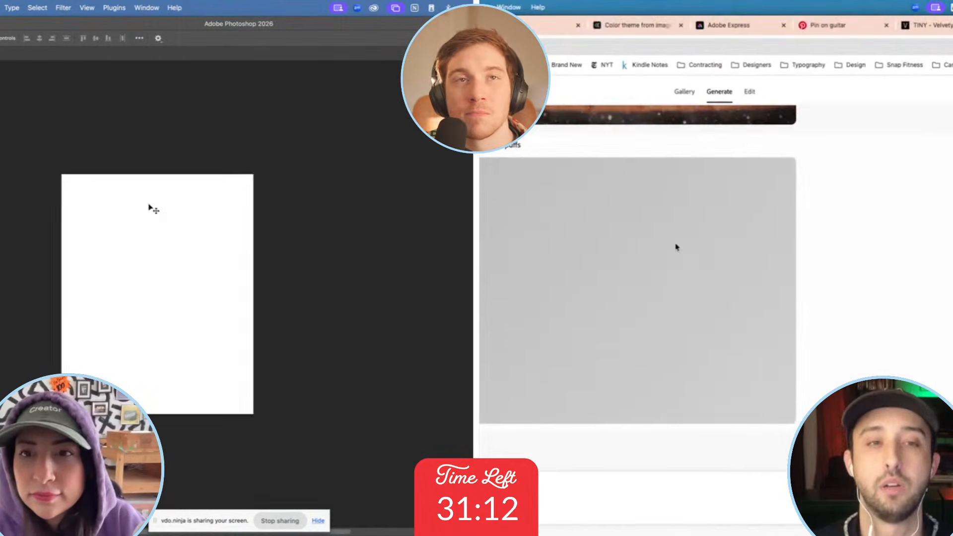
pyautogui.scroll(3, 150, 207)
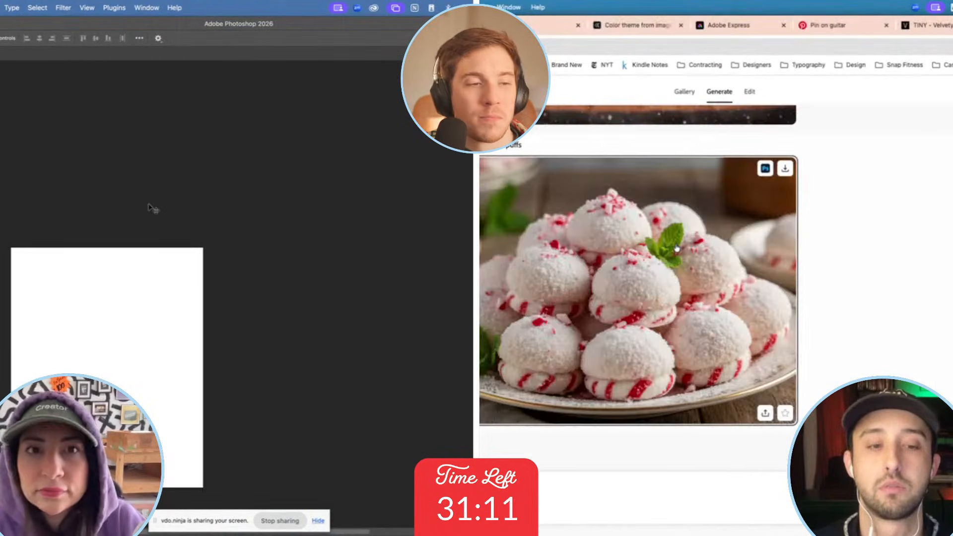
# Download the generated peppermint puffs image for use in Photoshop, and start Generate Image in the blank document.
pyautogui.click(766, 169)
pyautogui.click(171, 8)
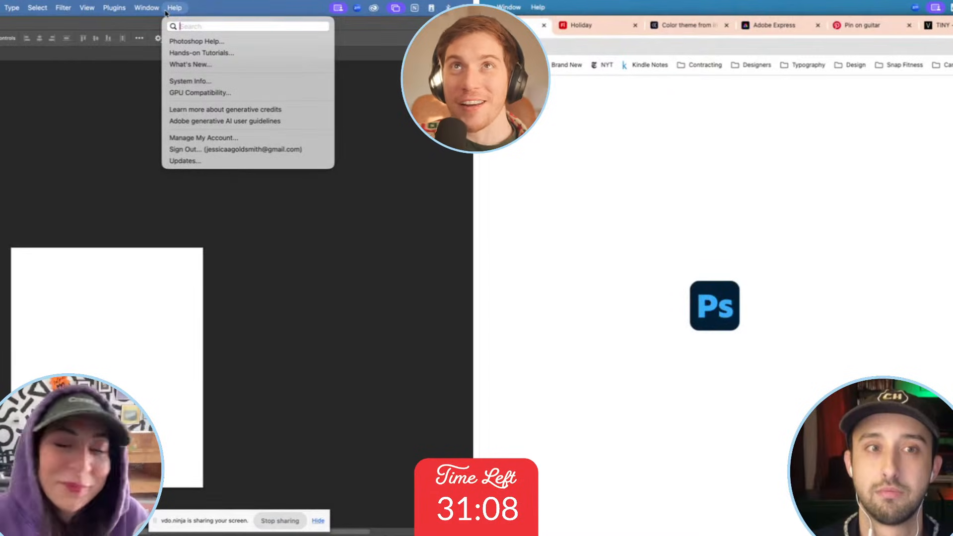
pyautogui.write('gen')
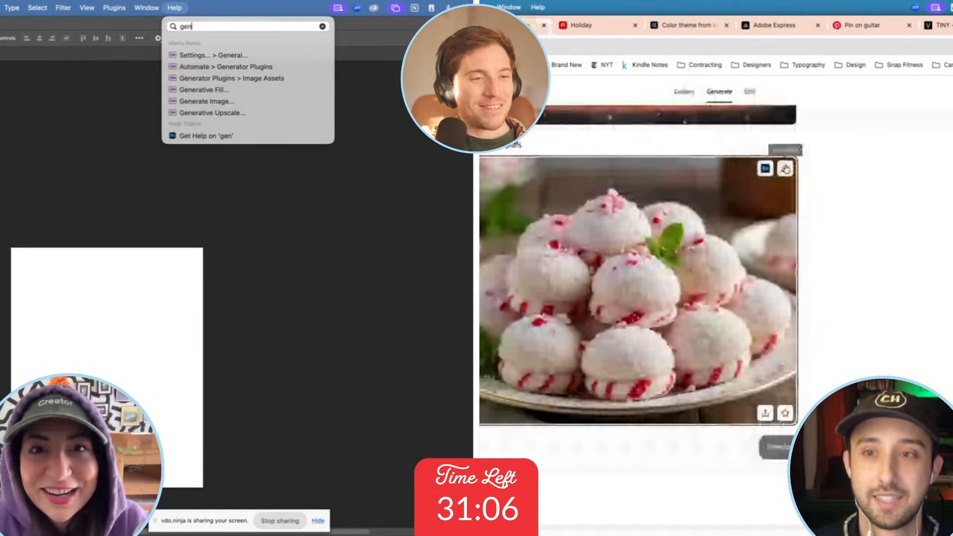
pyautogui.press('super+Tab')
pyautogui.press('super+Tab')
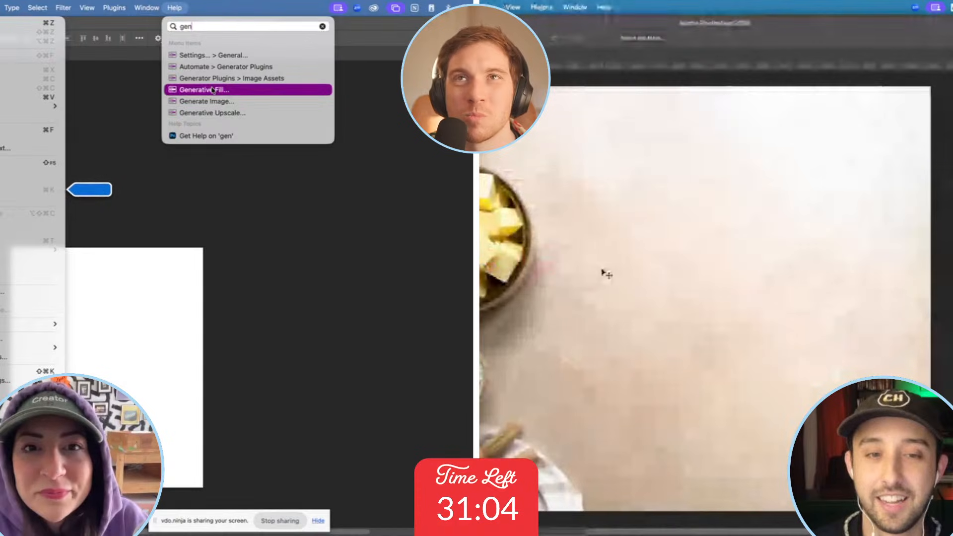
pyautogui.press('super+Tab')
pyautogui.click(213, 101)
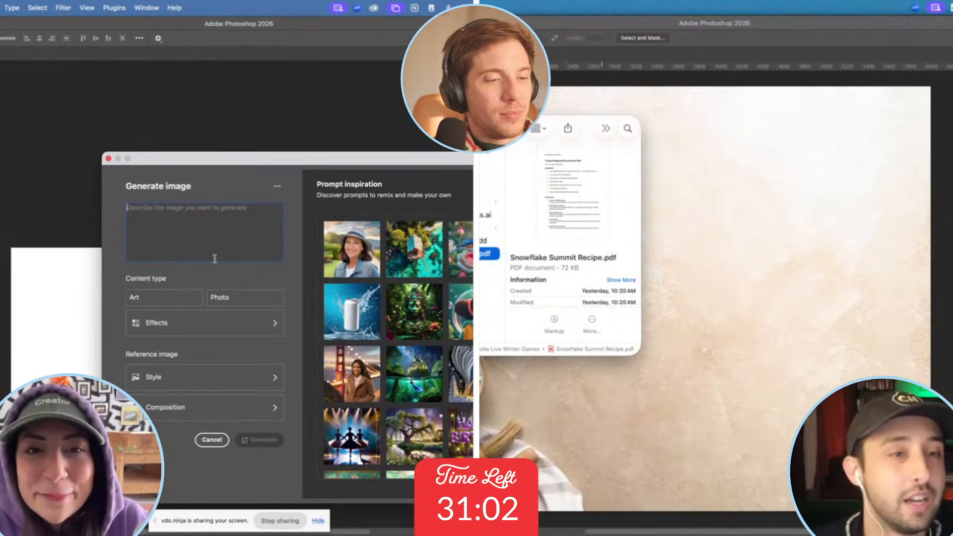
# Enter the prompt "frosted peppermint snowcloud puffs" and set the content type to Art.
pyautogui.write('frosted pepp')
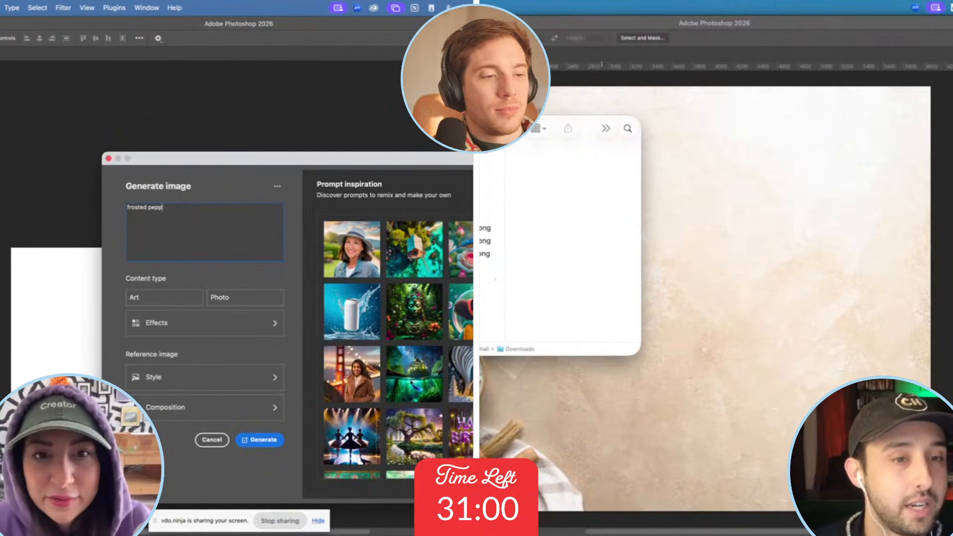
pyautogui.write('ermint ')
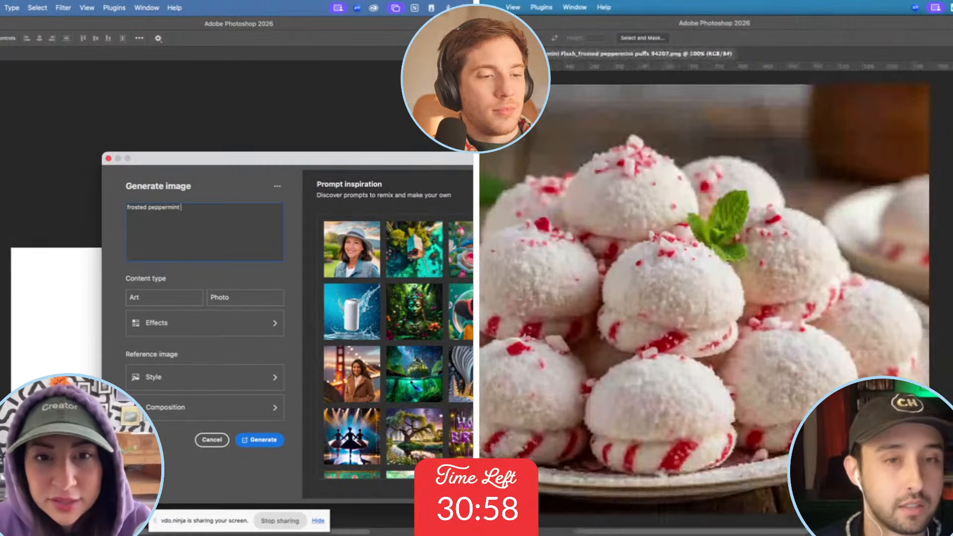
pyautogui.write('snowcloud p')
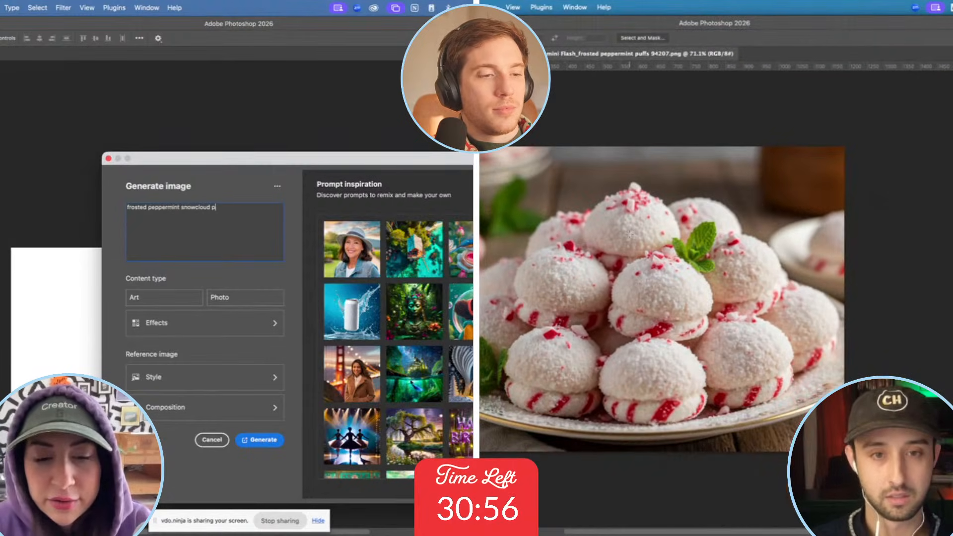
pyautogui.write('uffs')
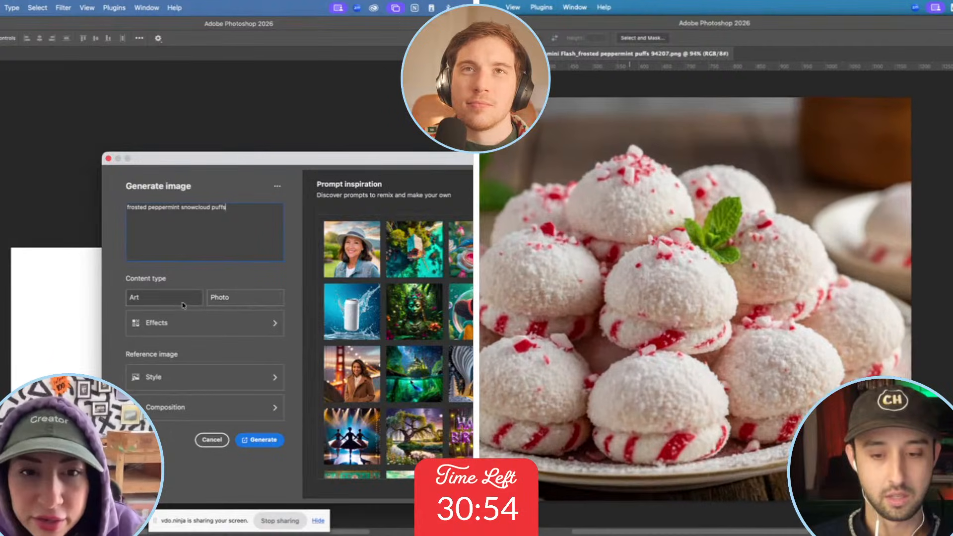
pyautogui.click(183, 300)
# Apply the Halftone effect to the prompt and generate the image.
pyautogui.click(226, 323)
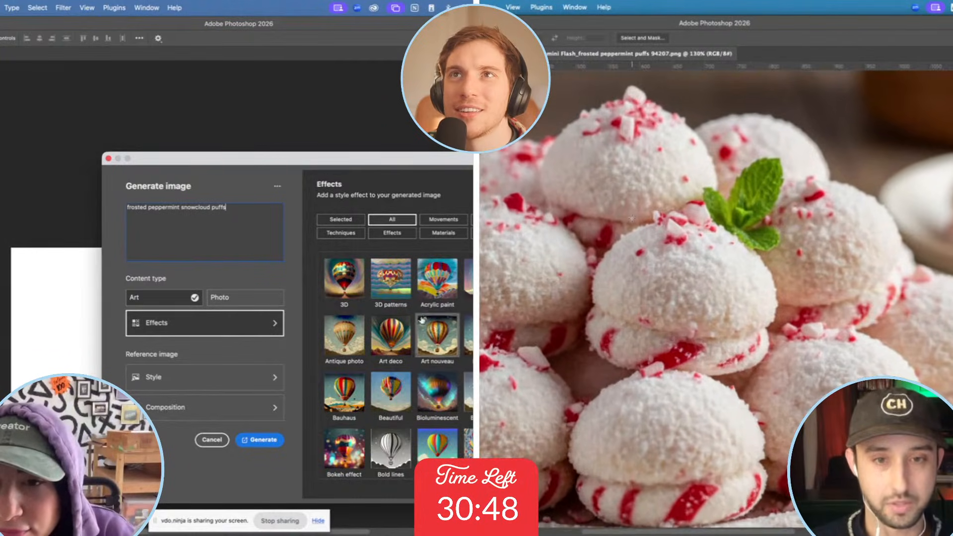
pyautogui.scroll(-5, 400, 382)
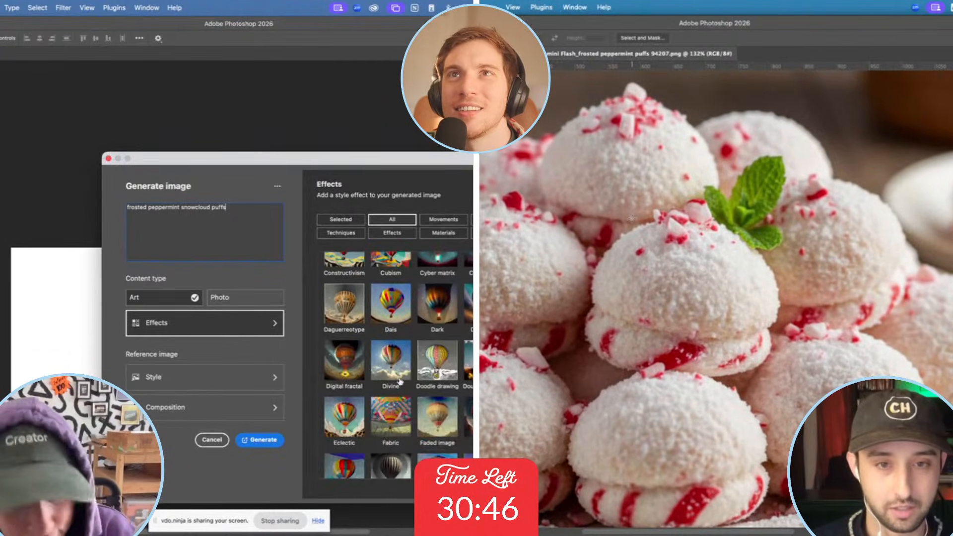
pyautogui.scroll(-4, 400, 382)
pyautogui.scroll(-5, 401, 382)
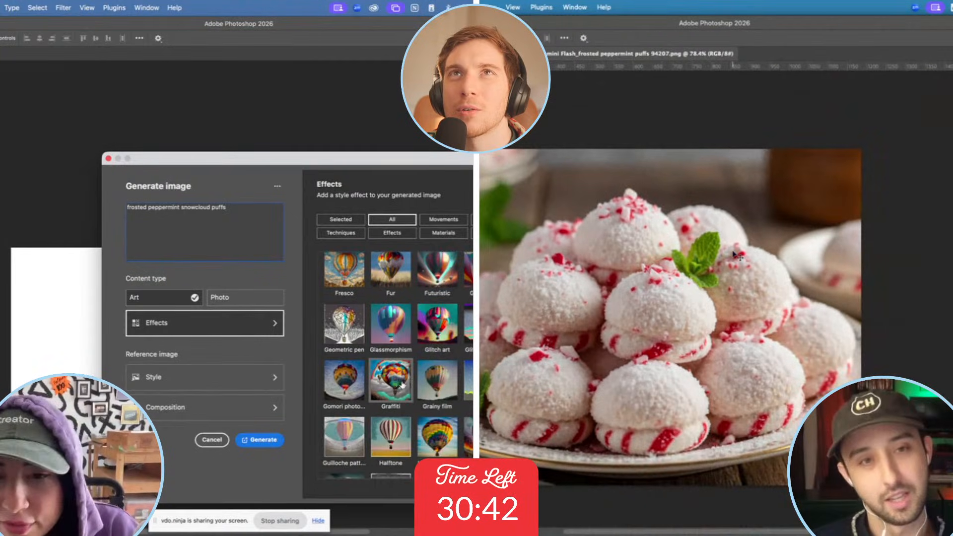
pyautogui.scroll(-4, 420, 378)
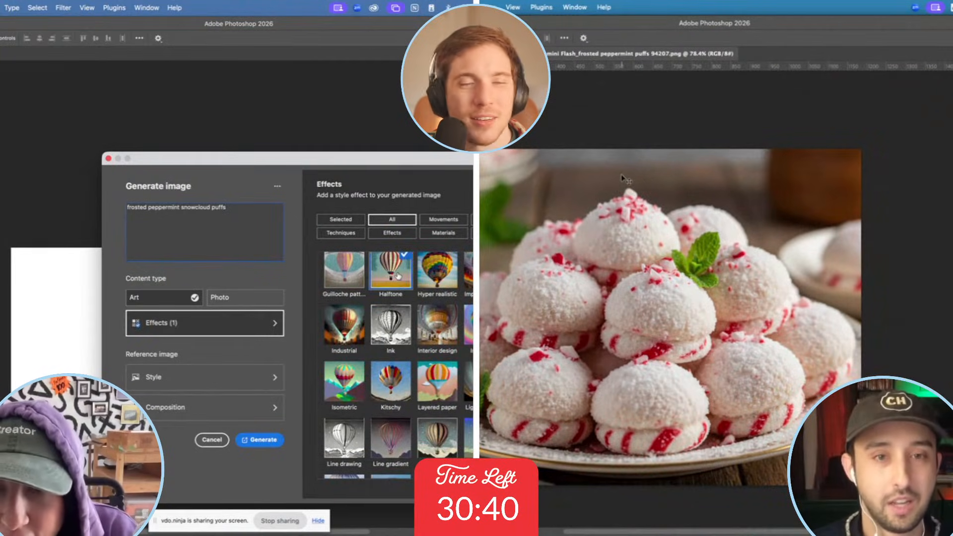
pyautogui.click(256, 441)
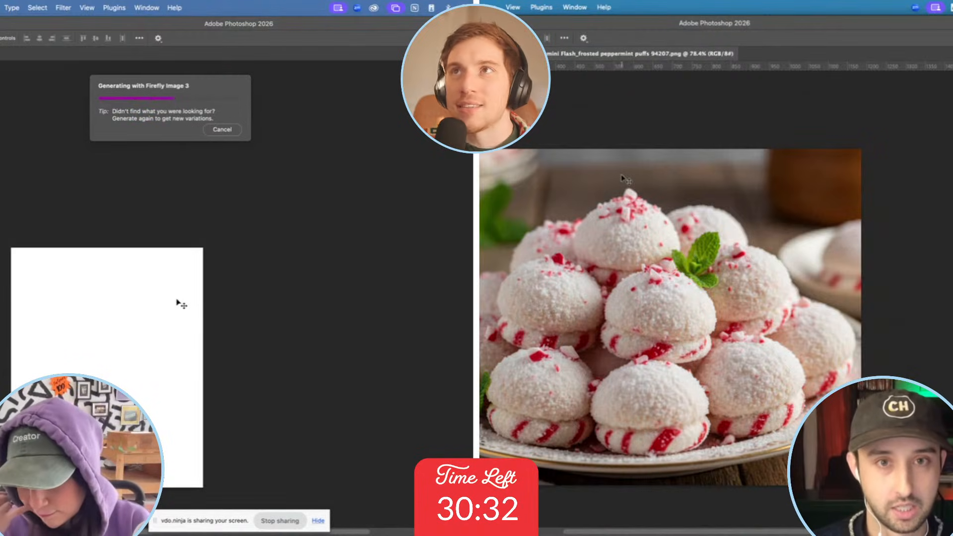
# Switch to InDesign and place "Firefly_Gemini Flash_frosted peppermint puffs 94207.png" across the page's full width, starting at its upper edge.
pyautogui.press('super+Tab')
pyautogui.click(743, 266)
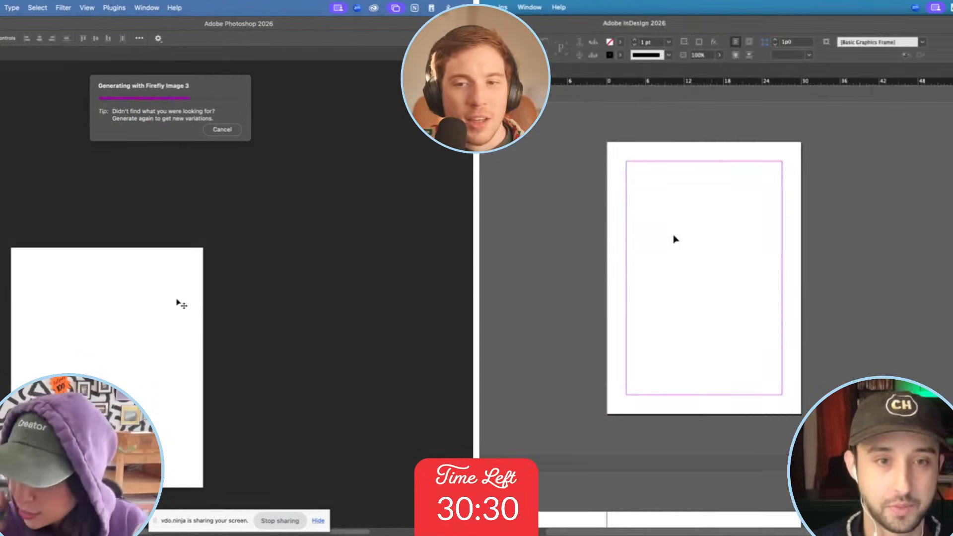
pyautogui.press('super+Tab')
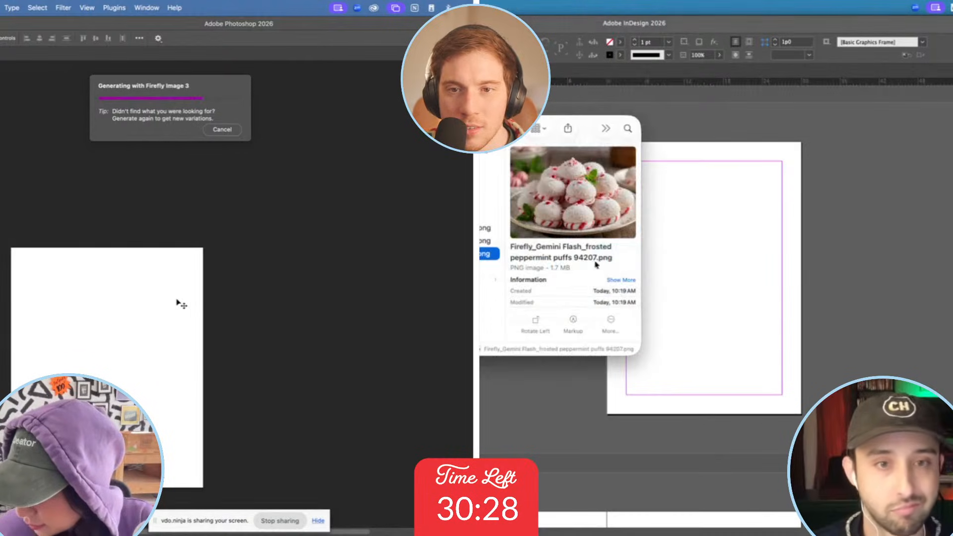
pyautogui.moveTo(486, 254); pyautogui.dragTo(760, 209)
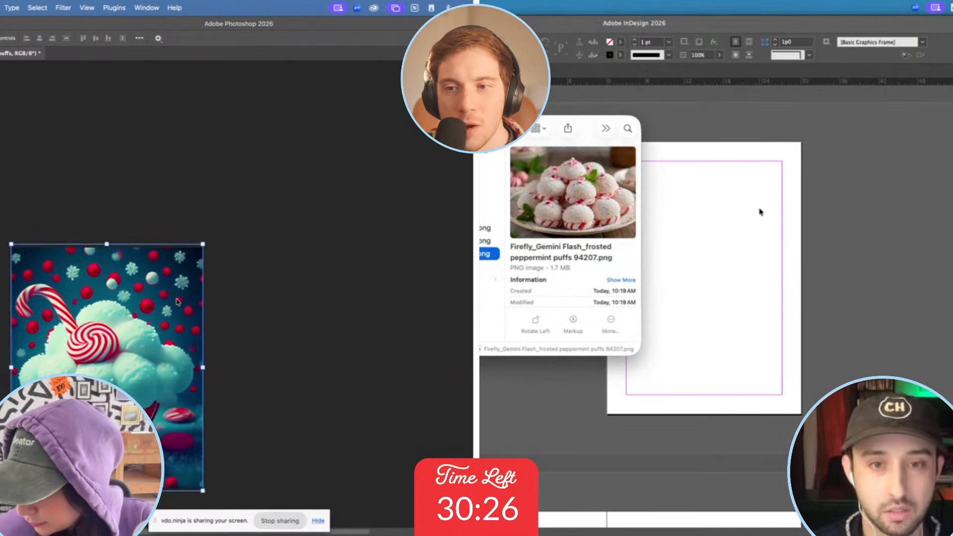
pyautogui.moveTo(608, 144); pyautogui.dragTo(802, 288)
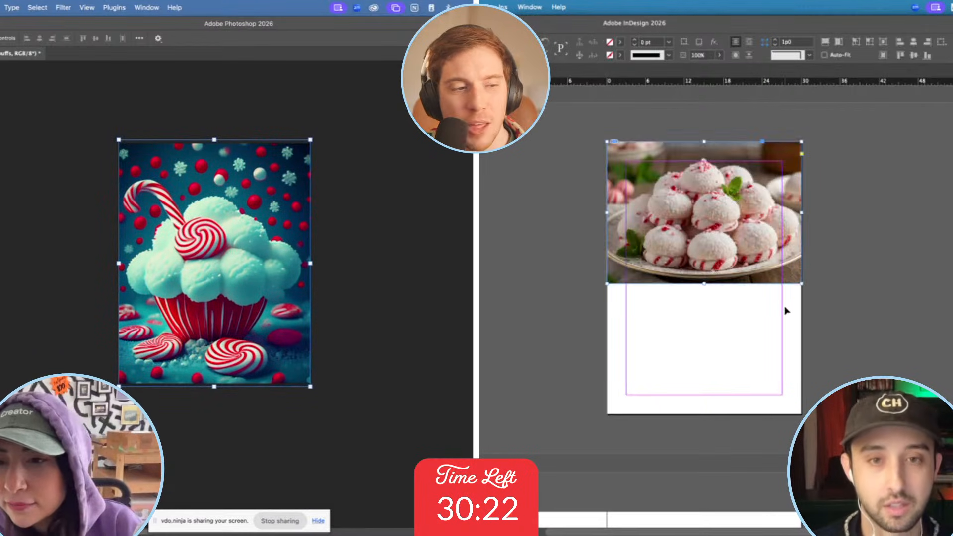
# Draw a text frame between the page margins, just below the peppermint puffs photo.
pyautogui.scroll(3, 789, 311)
pyautogui.press('t')
pyautogui.scroll(1, 504, 323)
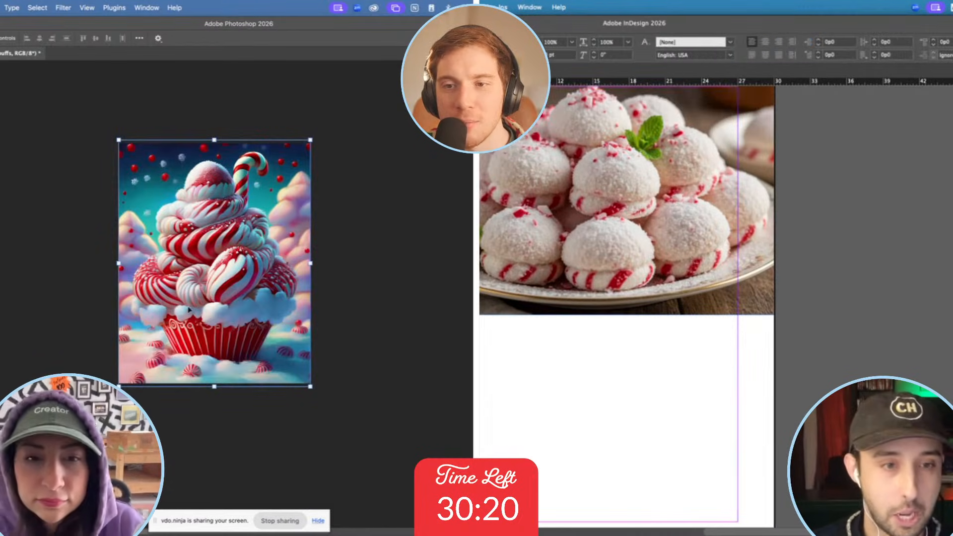
pyautogui.moveTo(480, 334); pyautogui.dragTo(737, 454)
pyautogui.scroll(-3, 737, 455)
# Check the bordered page and the spread below it in InDesign, and return to the generated cupcake image in Photoshop.
pyautogui.click(323, 508)
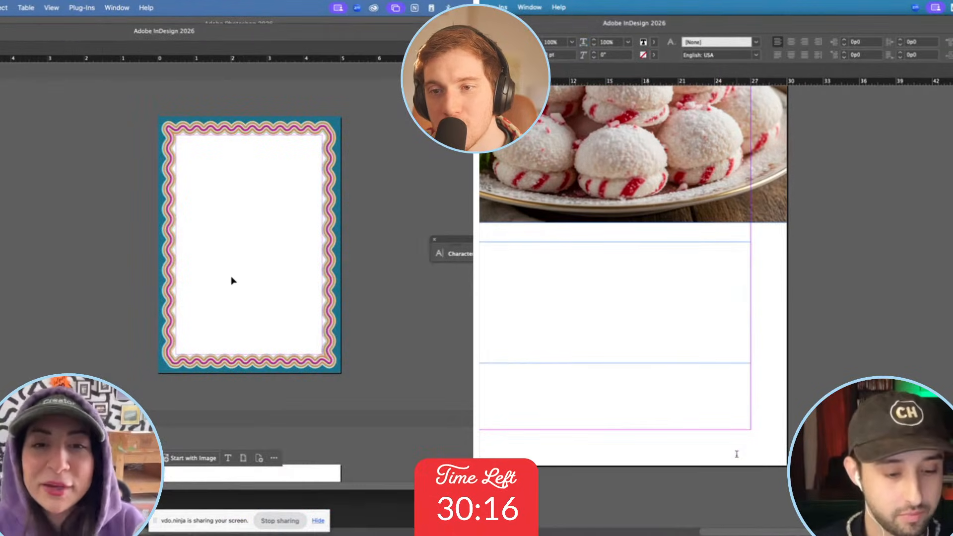
pyautogui.press('super+minus')
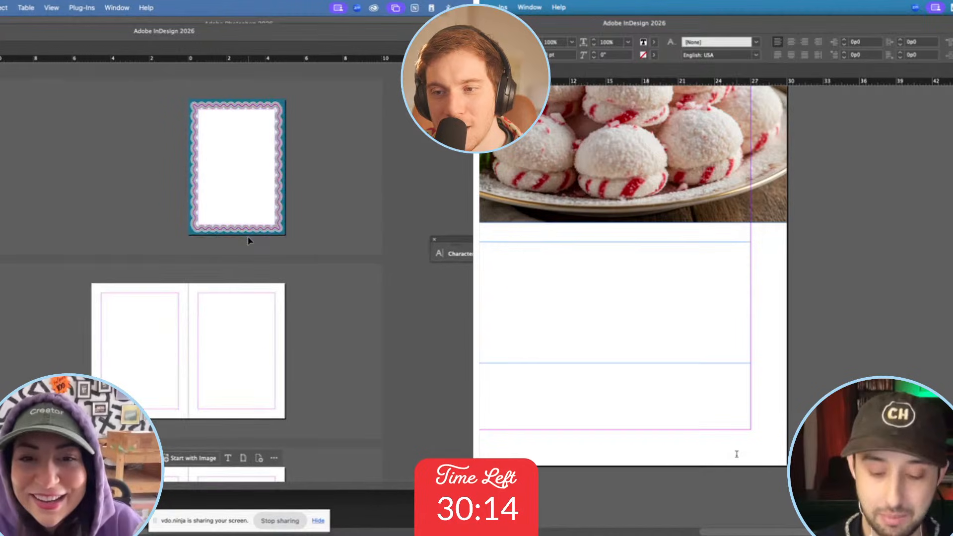
pyautogui.press('super+equal')
pyautogui.moveTo(238, 526)
pyautogui.click(281, 506)
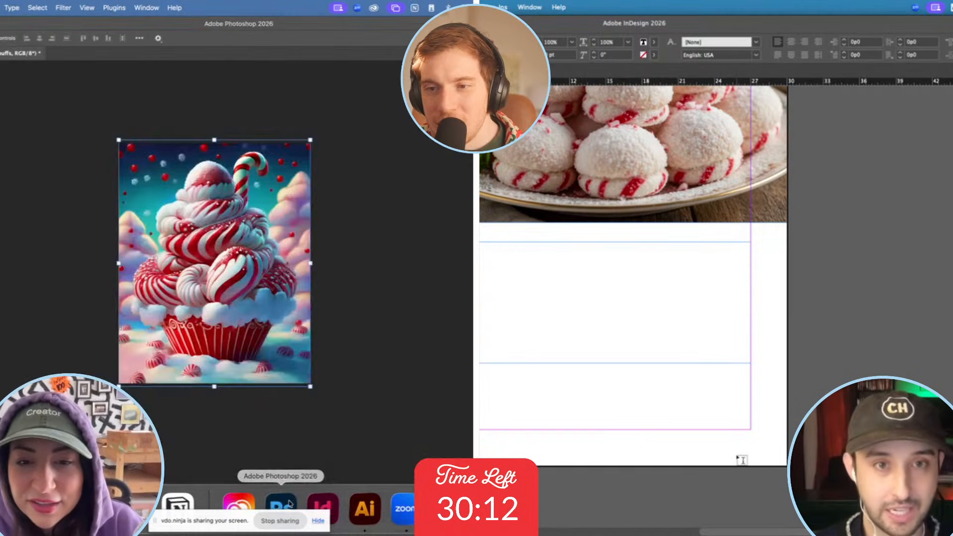
# Export the generated cupcake image to the Desktop with the file name "puffs".
pyautogui.click(0, 8)
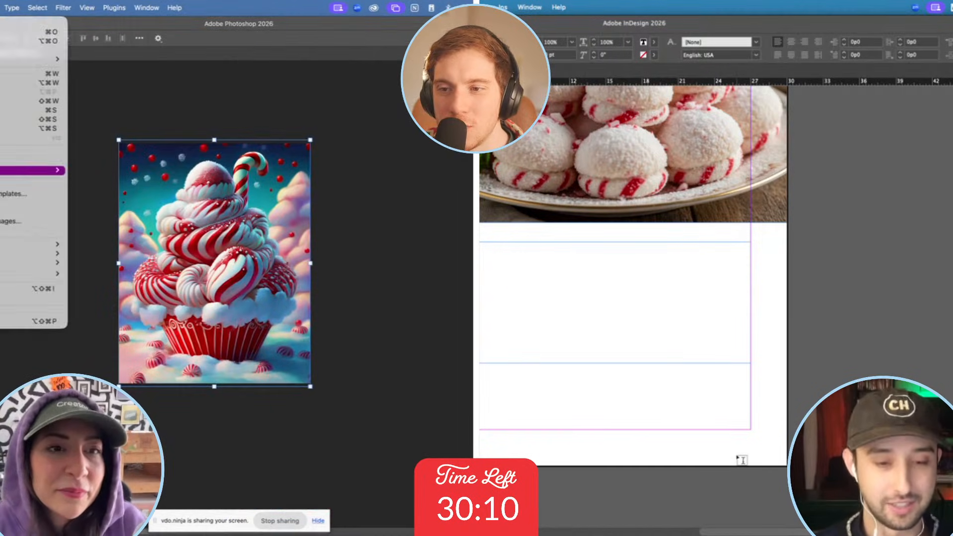
pyautogui.moveTo(35, 170)
pyautogui.press('super+Tab')
pyautogui.click(96, 168)
pyautogui.press('super+Tab')
pyautogui.press('super+Tab')
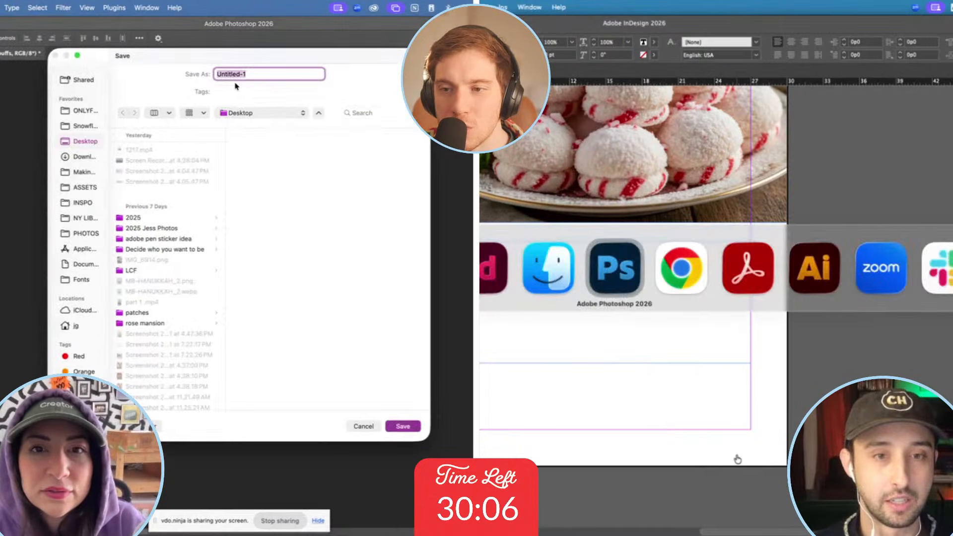
pyautogui.press('super+Tab')
pyautogui.press('super+Tab')
pyautogui.write('pu')
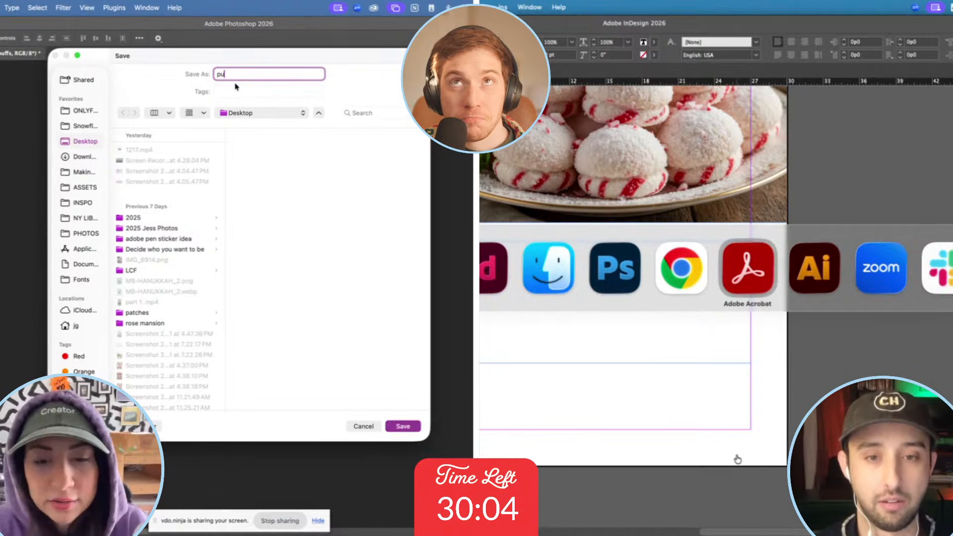
pyautogui.write('ffs')
pyautogui.press('Return')
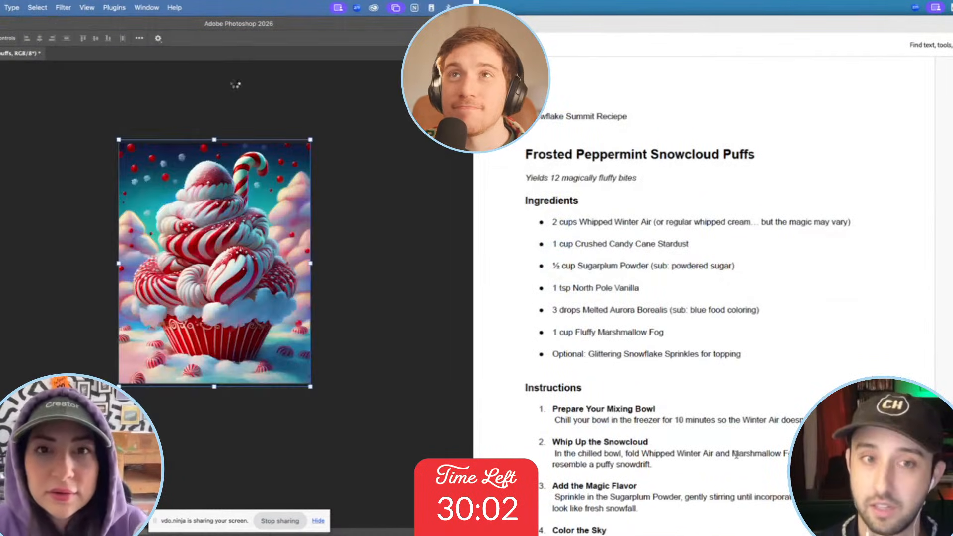
# Check the board and the recipe document, and enter the title "Frosted Peppermint Snowcloud Puffs" in the InDesign text frame below the photo.
pyautogui.moveTo(209, 526)
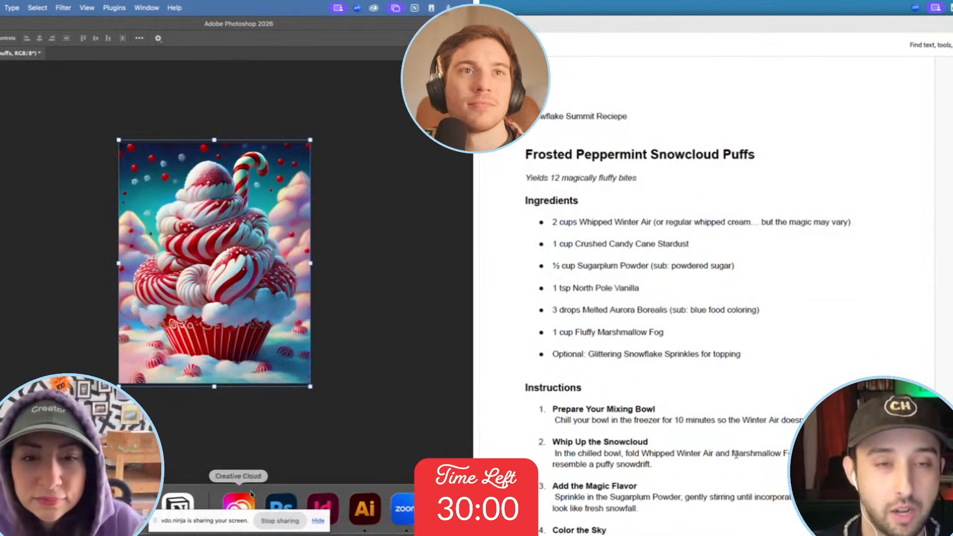
pyautogui.click(136, 510)
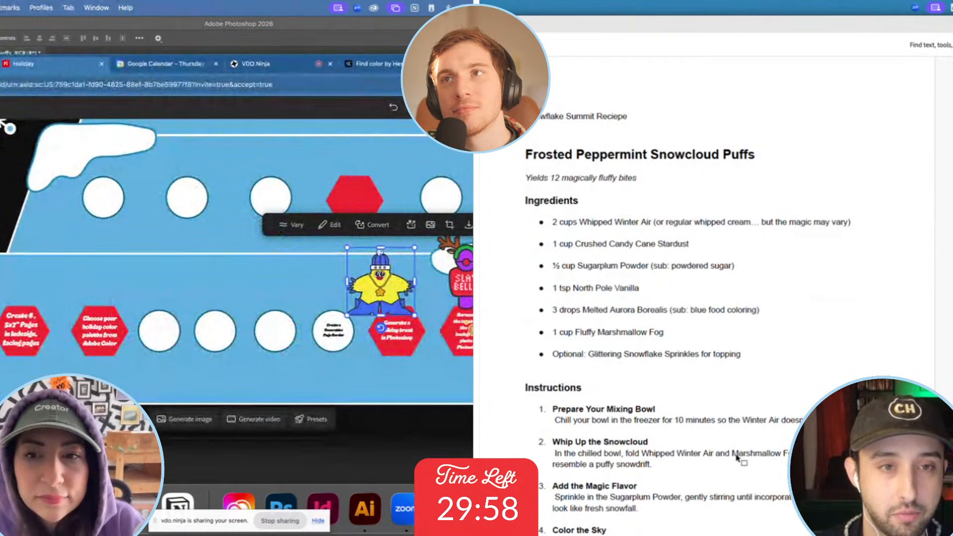
pyautogui.press('super+Tab')
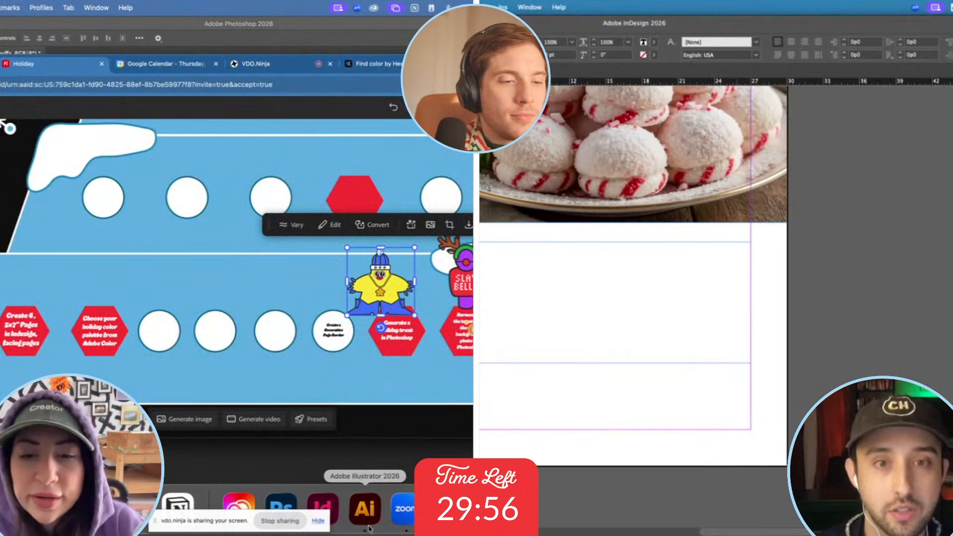
pyautogui.write('Frosted Peppermint')
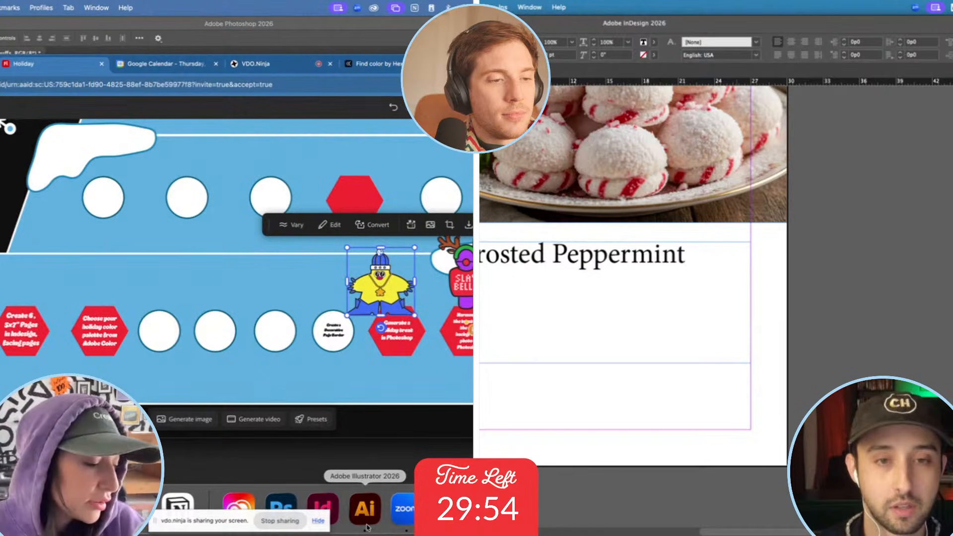
pyautogui.write(' Snowcloud Puffs')
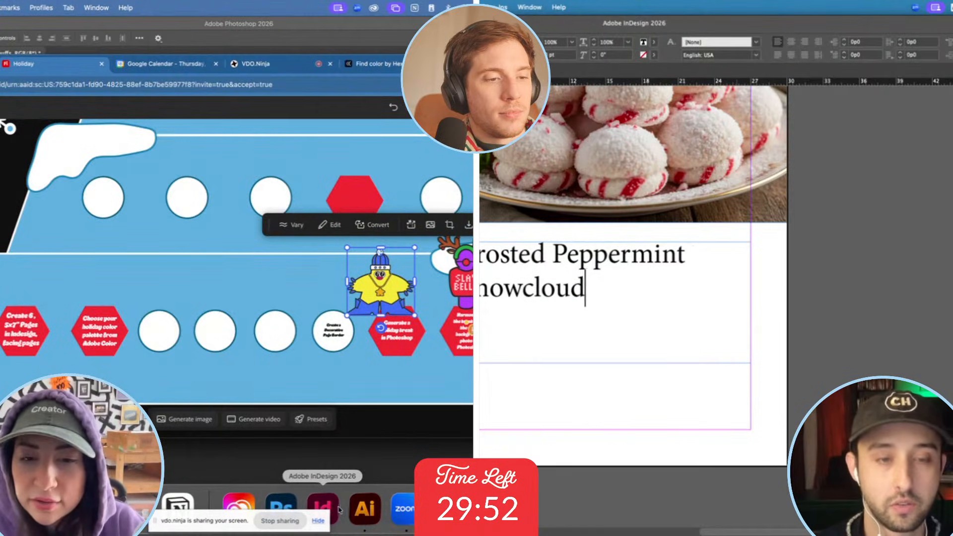
pyautogui.press('super+Tab')
pyautogui.click(285, 505)
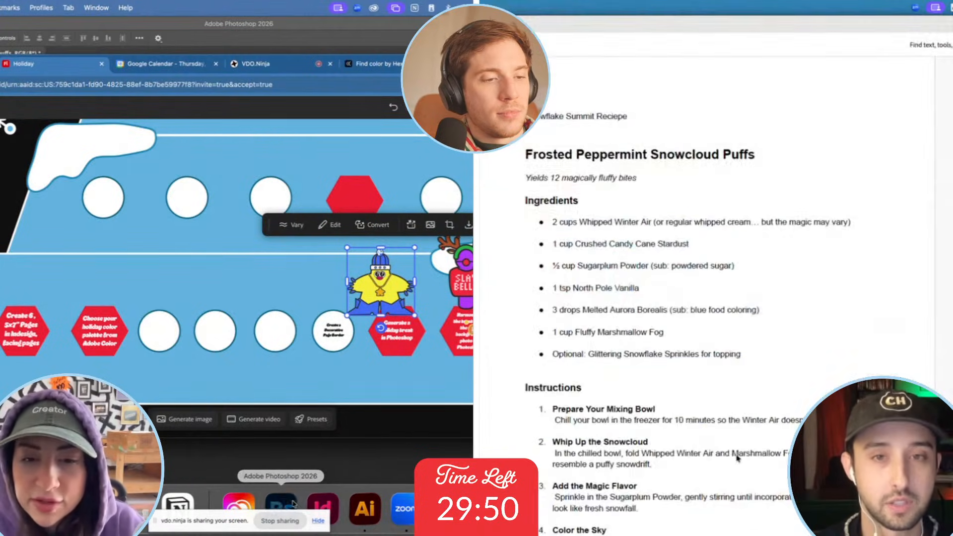
pyautogui.press('super+Tab')
# Scale the cupcake image down to leave a white margin on its Photoshop canvas, and centre-align the recipe title in InDesign.
pyautogui.press('super+a')
pyautogui.moveTo(215, 386); pyautogui.dragTo(214, 351)
pyautogui.moveTo(227, 279); pyautogui.dragTo(227, 298)
pyautogui.click(793, 42)
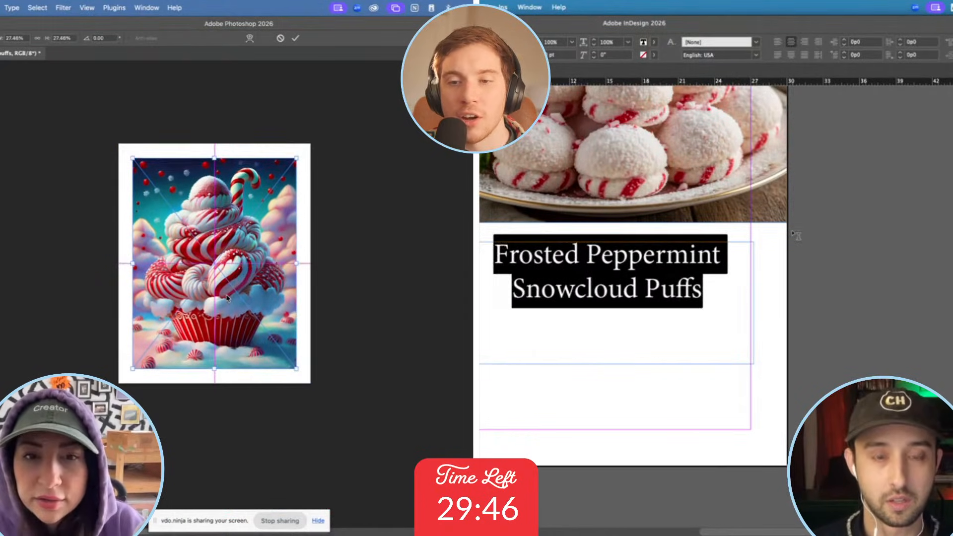
pyautogui.press('Escape')
pyautogui.scroll(4, 227, 299)
pyautogui.hscroll(3, 226, 298)
pyautogui.press('Return')
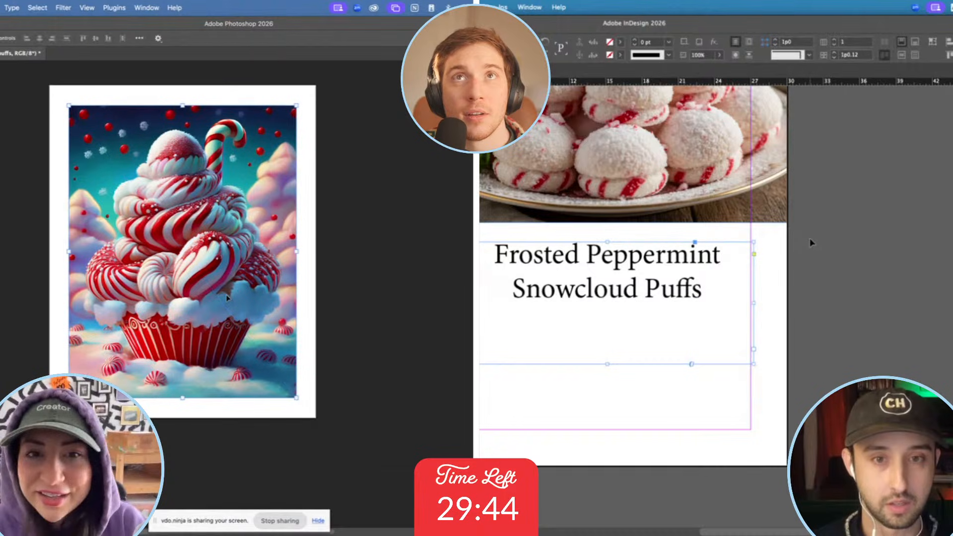
# Fit the title frame to the page margin and its two text lines in InDesign, and select the cupcake with Photoshop's rectangular Object Selection.
pyautogui.moveTo(755, 303); pyautogui.dragTo(750, 304)
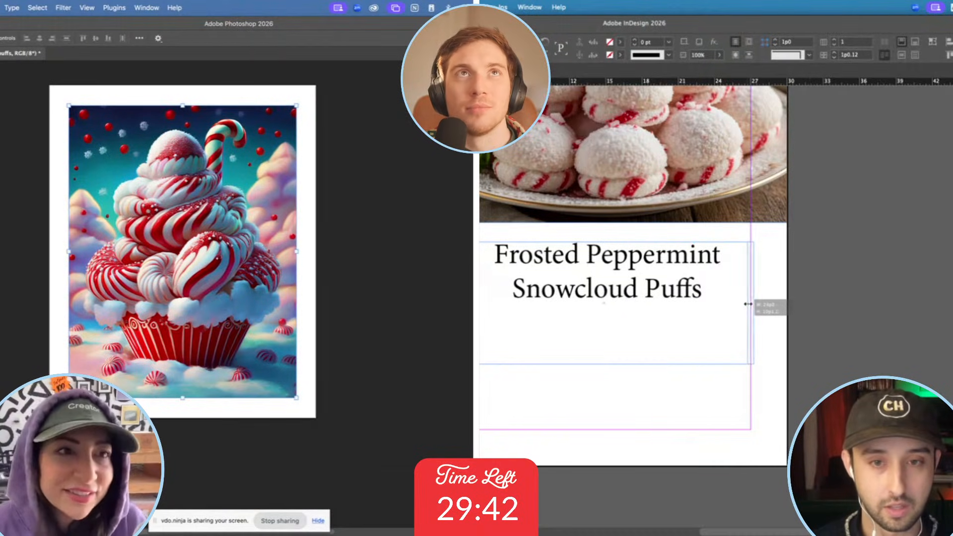
pyautogui.press('w')
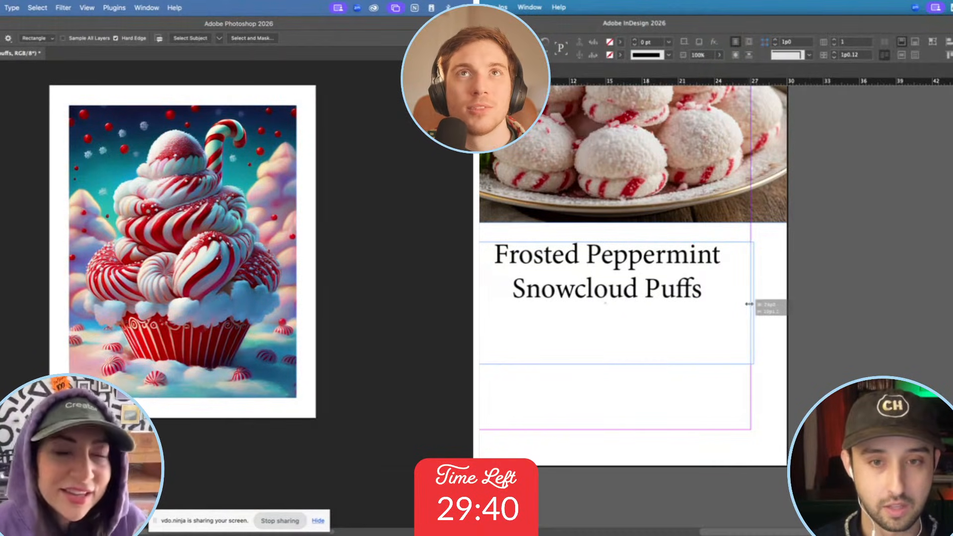
pyautogui.moveTo(752, 303); pyautogui.dragTo(751, 304)
pyautogui.moveTo(106, 124); pyautogui.dragTo(279, 368)
pyautogui.moveTo(606, 364); pyautogui.dragTo(606, 340)
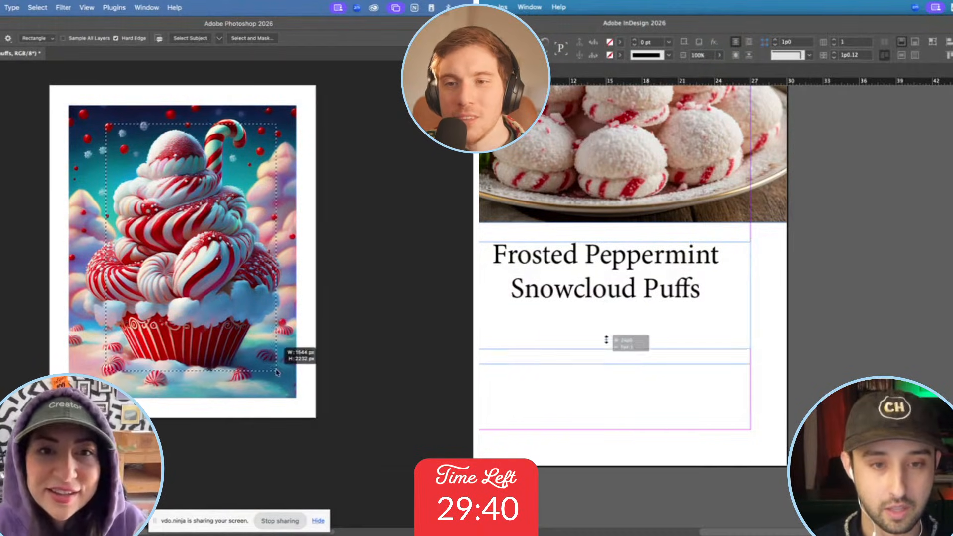
pyautogui.moveTo(279, 368); pyautogui.dragTo(276, 368)
pyautogui.moveTo(607, 341); pyautogui.dragTo(607, 306)
pyautogui.click(584, 366)
pyautogui.press('super+0')
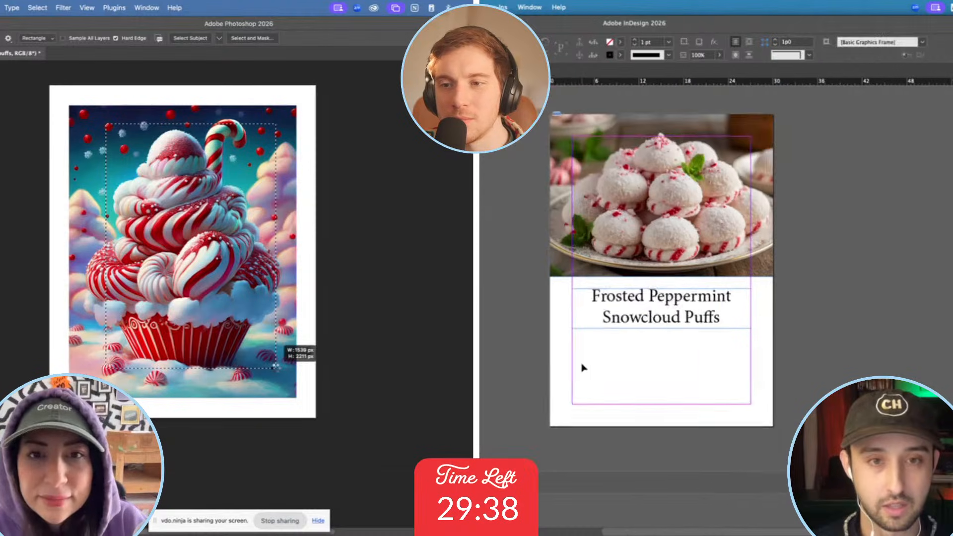
# Remove the background of the peppermint puffs photo in Photoshop, and try to refine the cupcake selection's side edge with the lasso.
pyautogui.press('super+Tab')
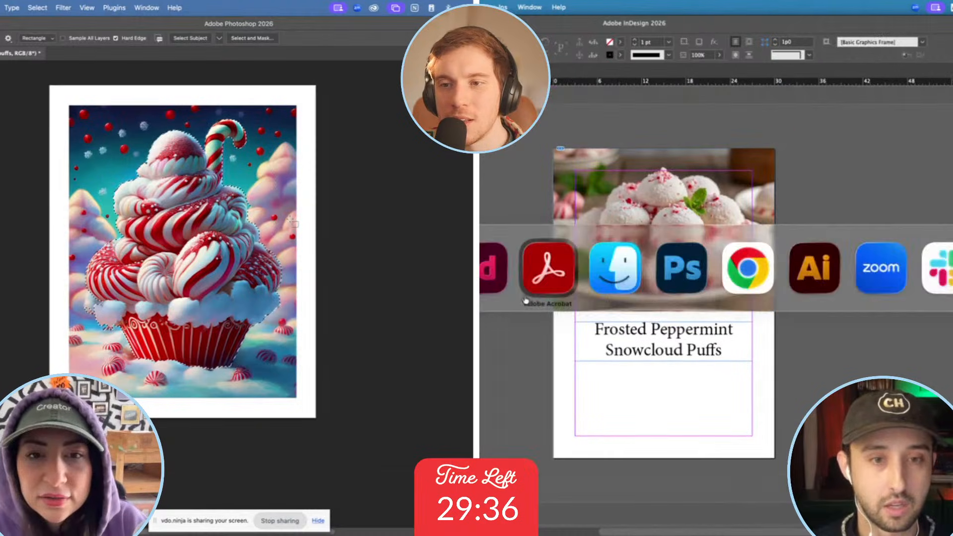
pyautogui.click(675, 270)
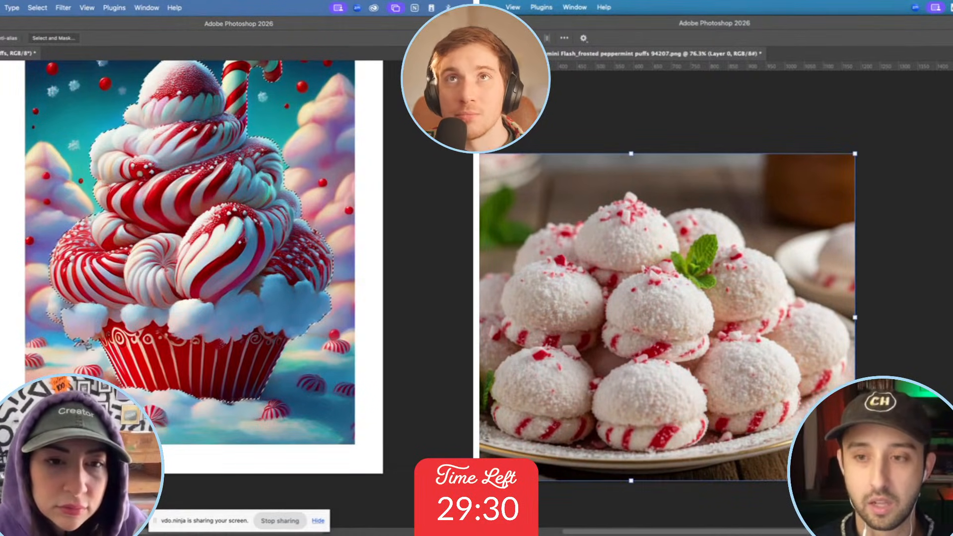
pyautogui.click(11, 343)
pyautogui.doubleClick(2, 295)
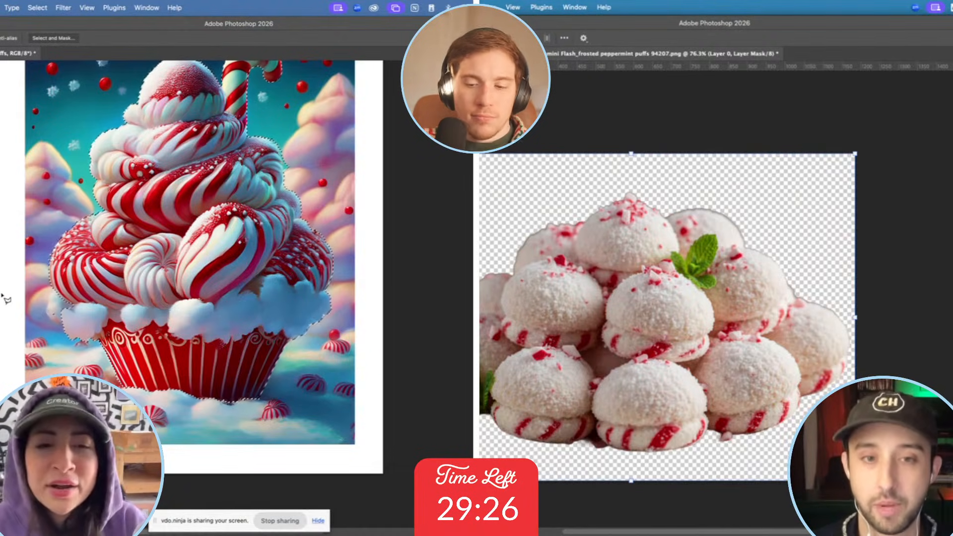
pyautogui.press('super+minus')
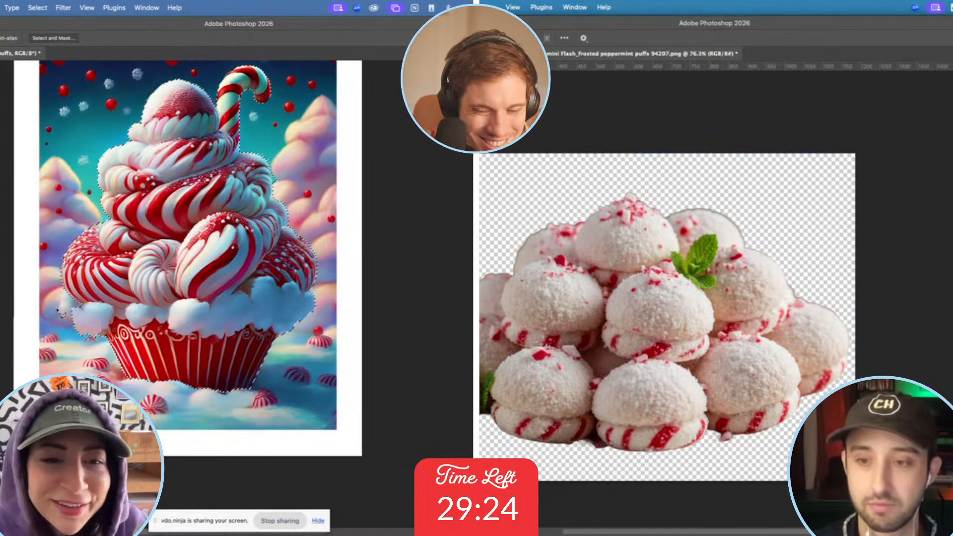
pyautogui.click(59, 309)
pyautogui.press('Escape')
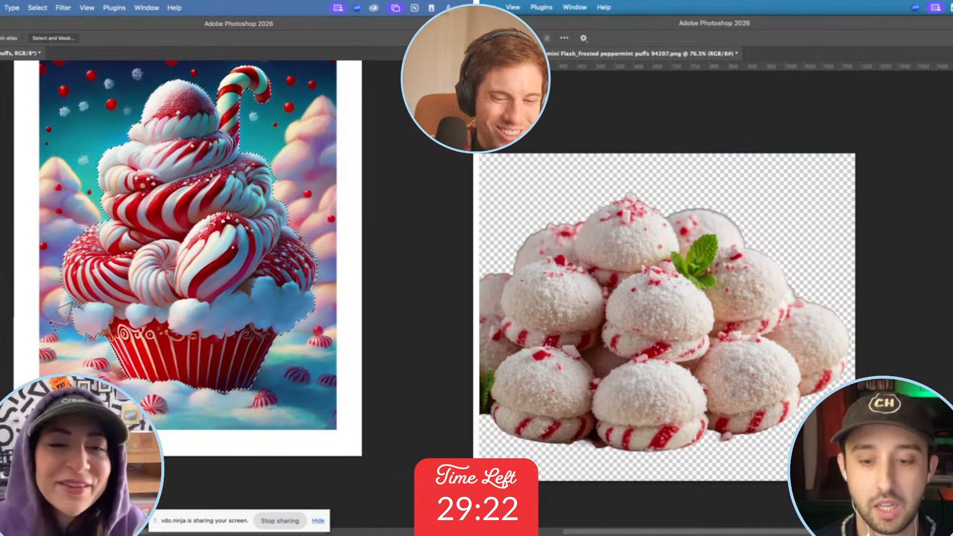
# Copy the selected cupcake onto its own layer and hide the original generated image so only the cutout shows on white.
pyautogui.press('v')
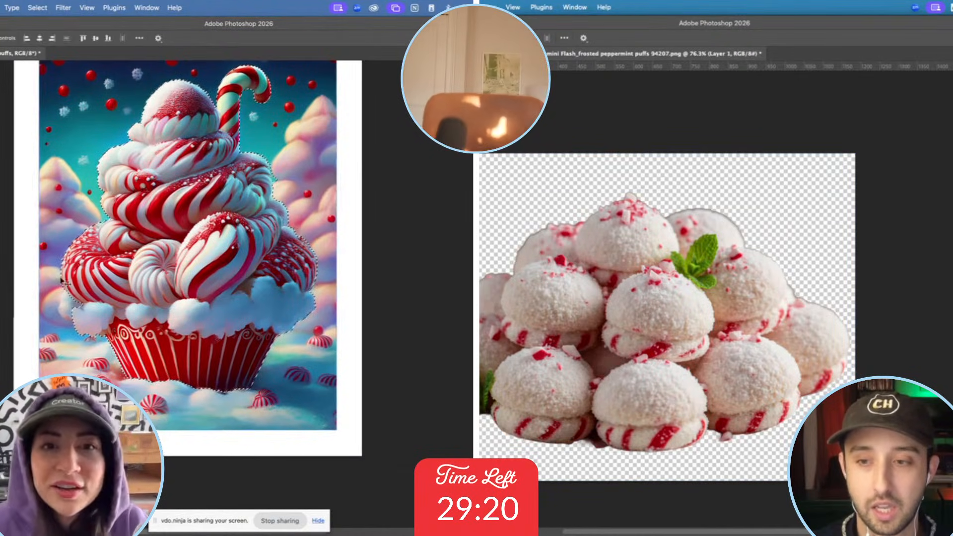
pyautogui.press('super+minus')
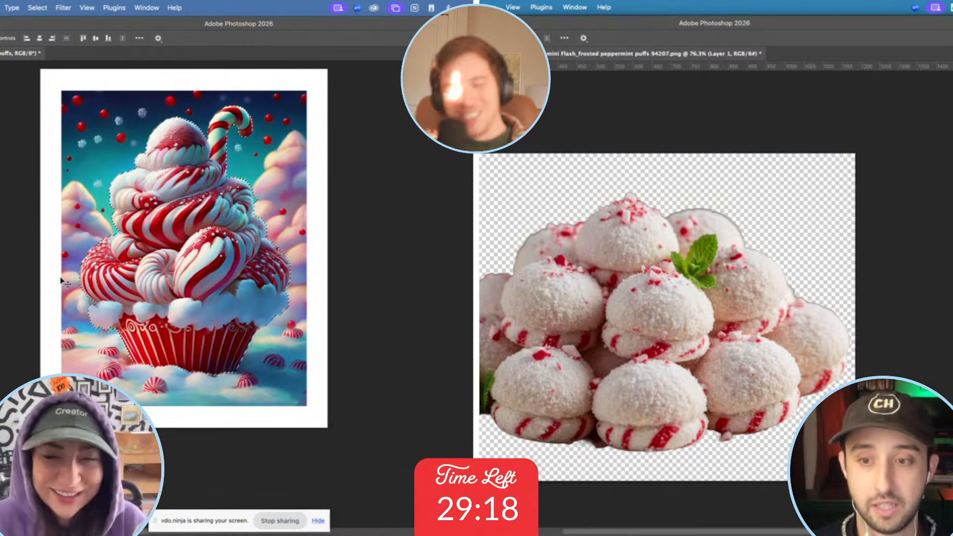
pyautogui.press('super+j')
pyautogui.click(471, 398)
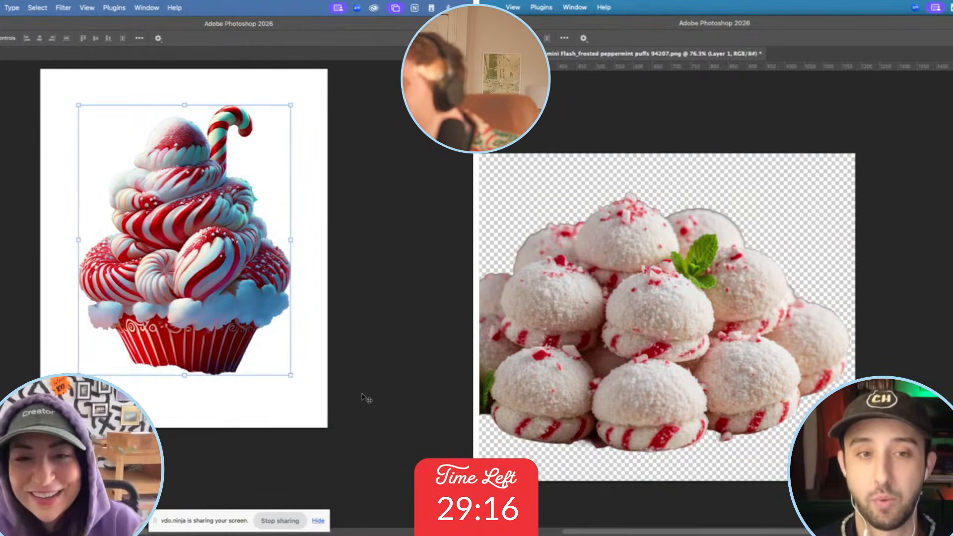
pyautogui.click(365, 397)
pyautogui.click(254, 343)
pyautogui.click(201, 315)
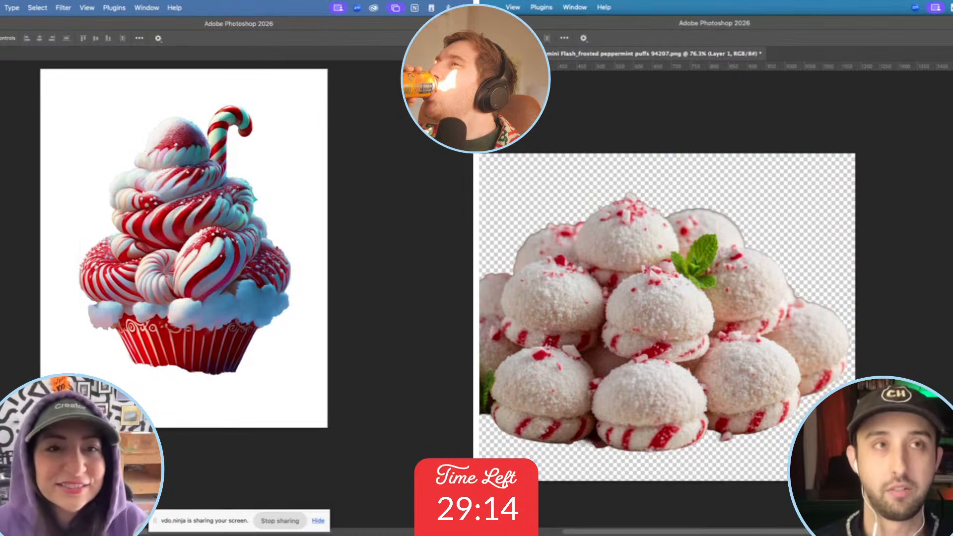
# Scale the cupcake cutout down to about 1625 px wide and move it to the middle of the canvas.
pyautogui.click(188, 244)
pyautogui.moveTo(187, 106); pyautogui.dragTo(185, 128)
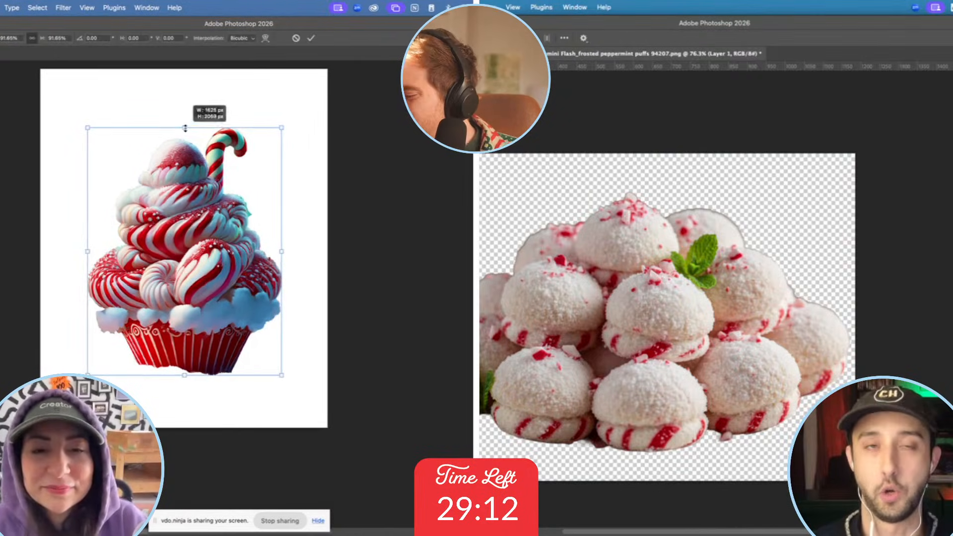
pyautogui.moveTo(181, 236); pyautogui.dragTo(179, 227)
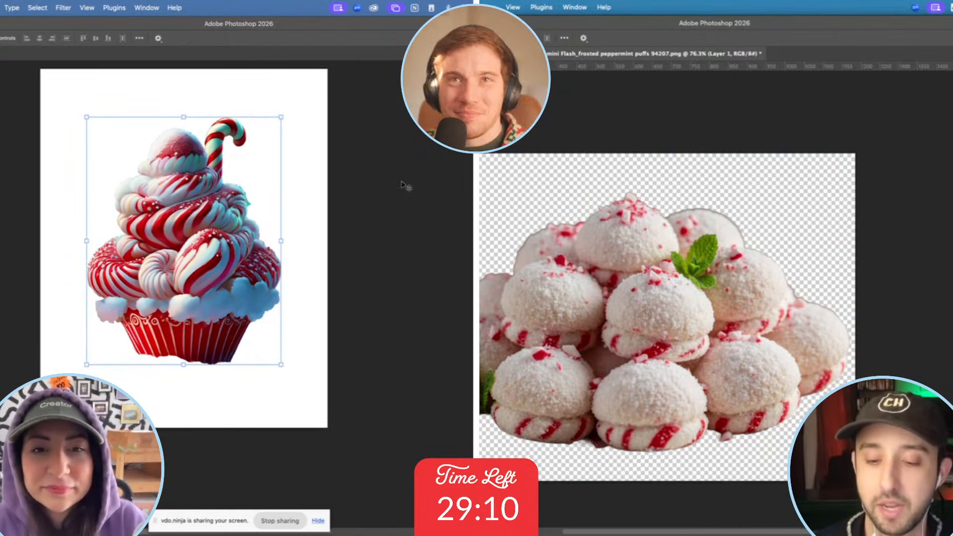
pyautogui.press('Return')
# Place BakingScene3.jpeg from the Snowflake Summit folder onto the cupcake canvas, positioned over its lower part.
pyautogui.click(52, 510)
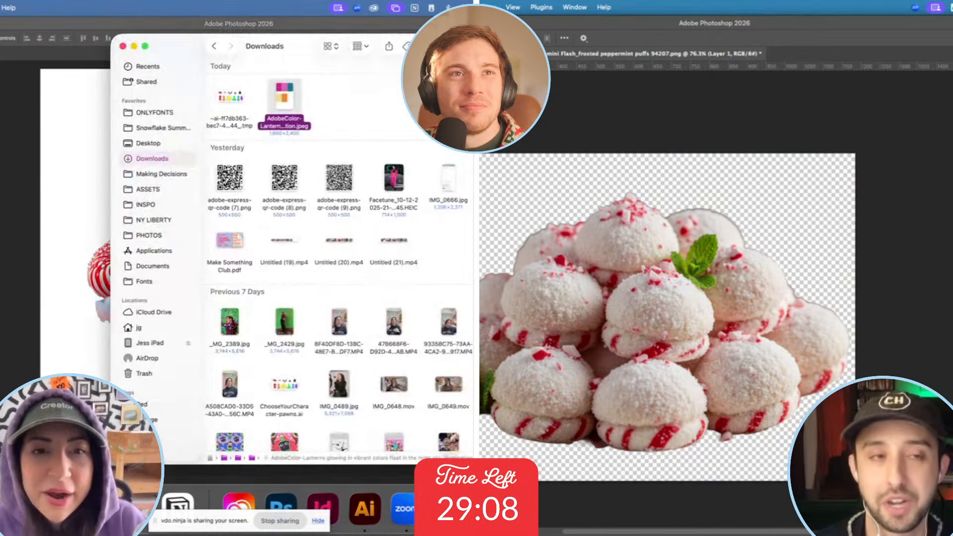
pyautogui.click(149, 127)
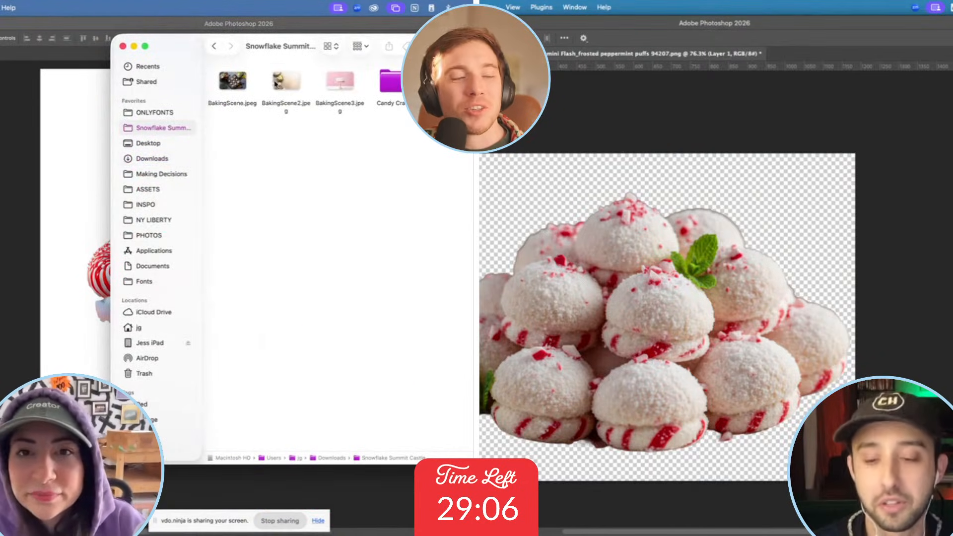
pyautogui.click(276, 83)
pyautogui.moveTo(347, 86); pyautogui.dragTo(77, 152)
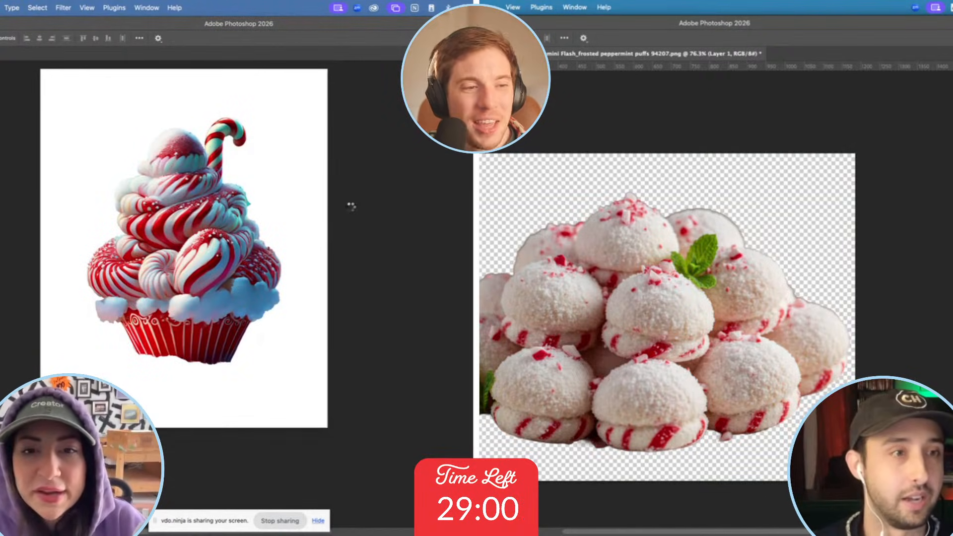
pyautogui.moveTo(184, 344); pyautogui.dragTo(151, 364)
pyautogui.scroll(3, 151, 364)
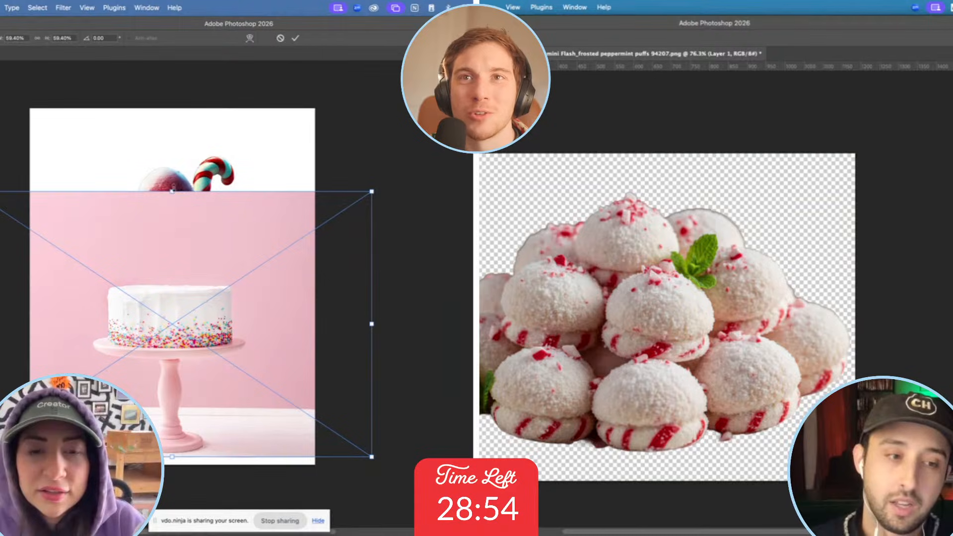
# Enlarge the pink cake stand photo to fill the canvas height and send it behind the cupcake.
pyautogui.moveTo(172, 192); pyautogui.dragTo(174, 105)
pyautogui.moveTo(165, 226); pyautogui.dragTo(165, 239)
pyautogui.moveTo(173, 116); pyautogui.dragTo(175, 108)
pyautogui.press('Return')
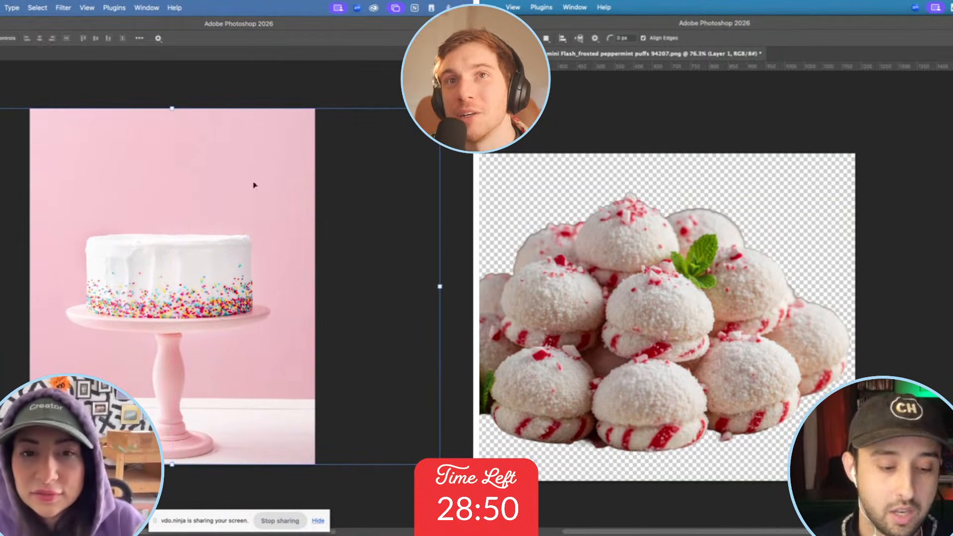
pyautogui.press('super+[')
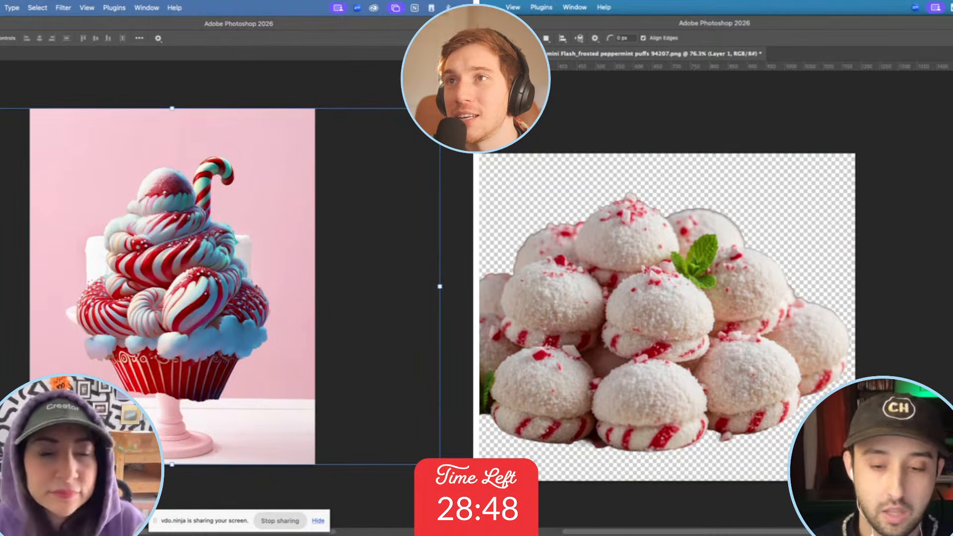
# Scale the cupcake cutout to about 1170 by 1490 px, move it up clear of the cake, and hide it.
pyautogui.press('super+t')
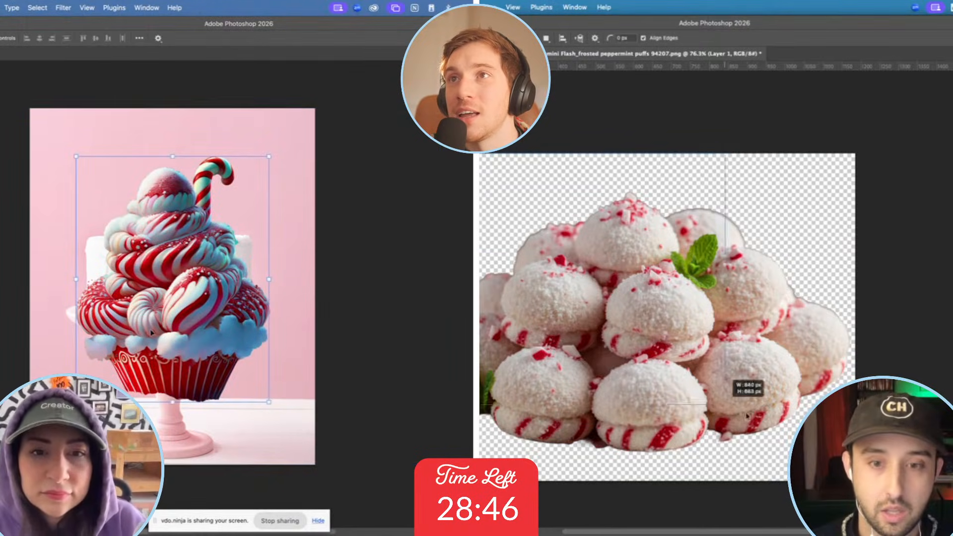
pyautogui.moveTo(173, 404); pyautogui.dragTo(173, 334)
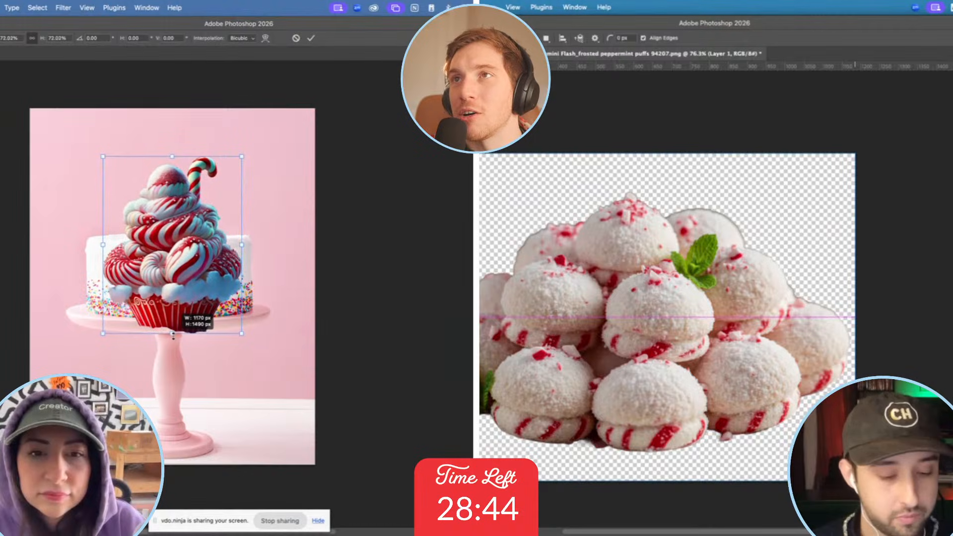
pyautogui.moveTo(174, 285); pyautogui.dragTo(136, 224)
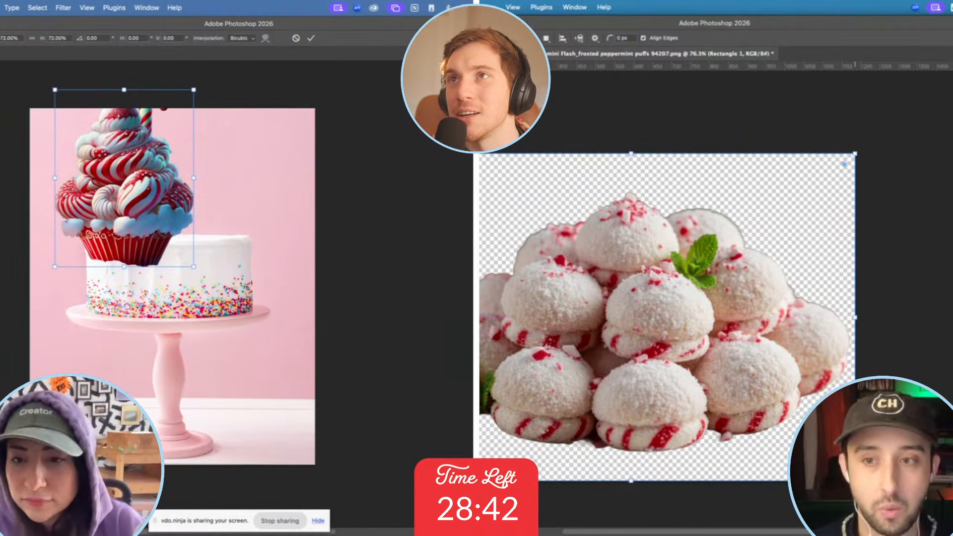
pyautogui.press('Return')
pyautogui.press('Delete')
pyautogui.press('v')
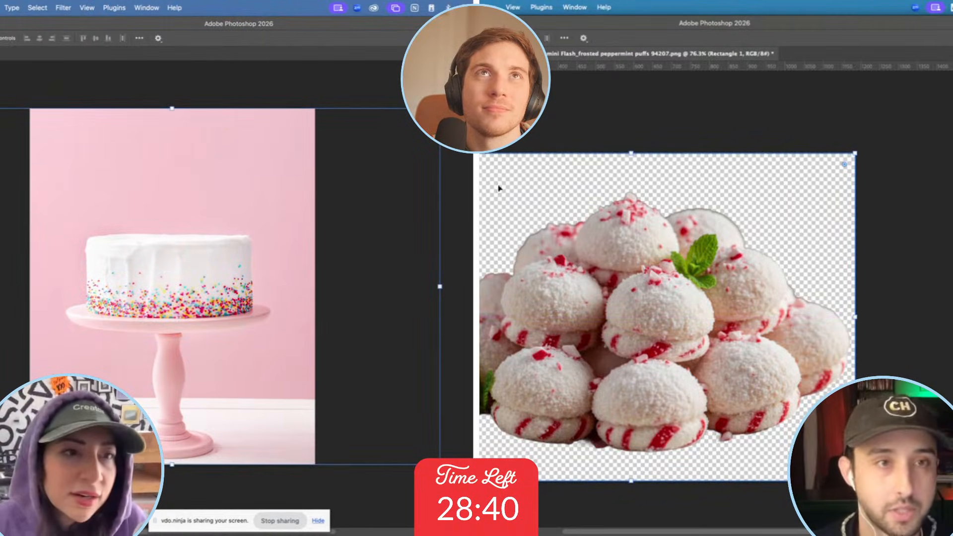
# Erase the sprinkled white cake from the stand by painting over it with the Remove tool.
pyautogui.press('j')
pyautogui.moveTo(83, 302); pyautogui.dragTo(169, 316)
pyautogui.scroll(-2, 590, 230)
pyautogui.moveTo(227, 314)
pyautogui.mouseDown()
pyautogui.moveTo(250, 308)
pyautogui.moveTo(257, 251)
pyautogui.moveTo(217, 234)
pyautogui.moveTo(89, 240)
pyautogui.moveTo(85, 300)
pyautogui.mouseUp()
# Open BakingScene3.jpeg from the Adobe Live Winter Games folder as a separate Photoshop document.
pyautogui.hotkey('ctrl', 'Tab')
pyautogui.hotkey('ctrl', 'Tab')
pyautogui.press('super+Tab')
pyautogui.click(672, 262)
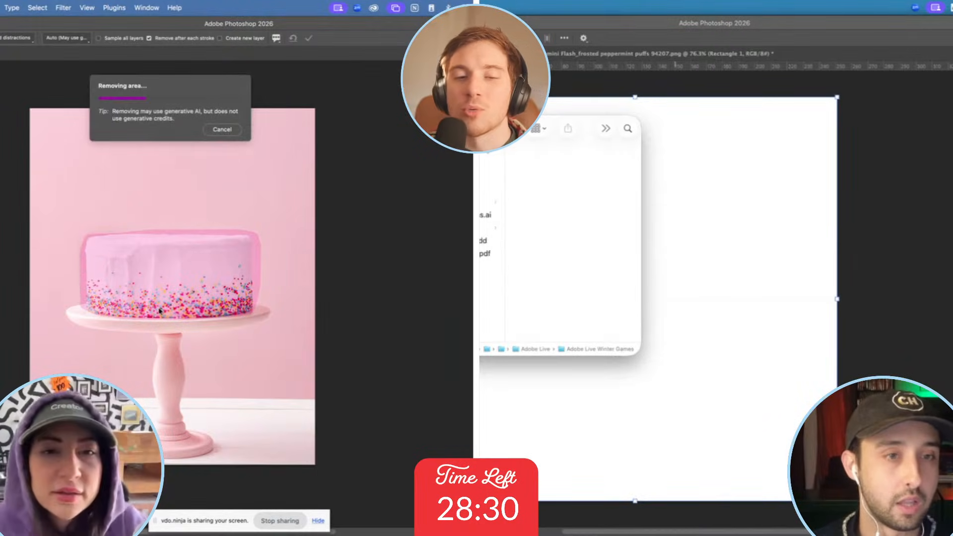
pyautogui.click(489, 176)
pyautogui.press('Down')
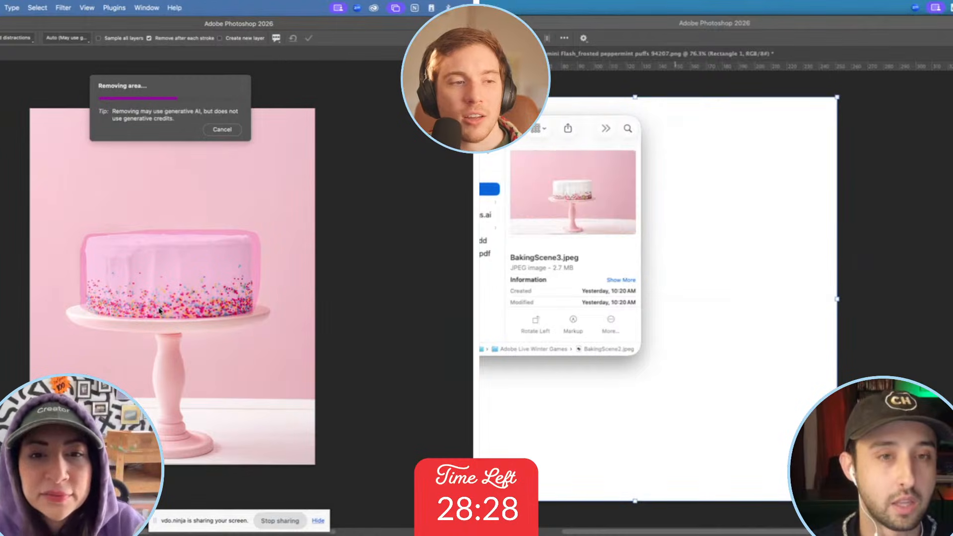
pyautogui.doubleClick(489, 189)
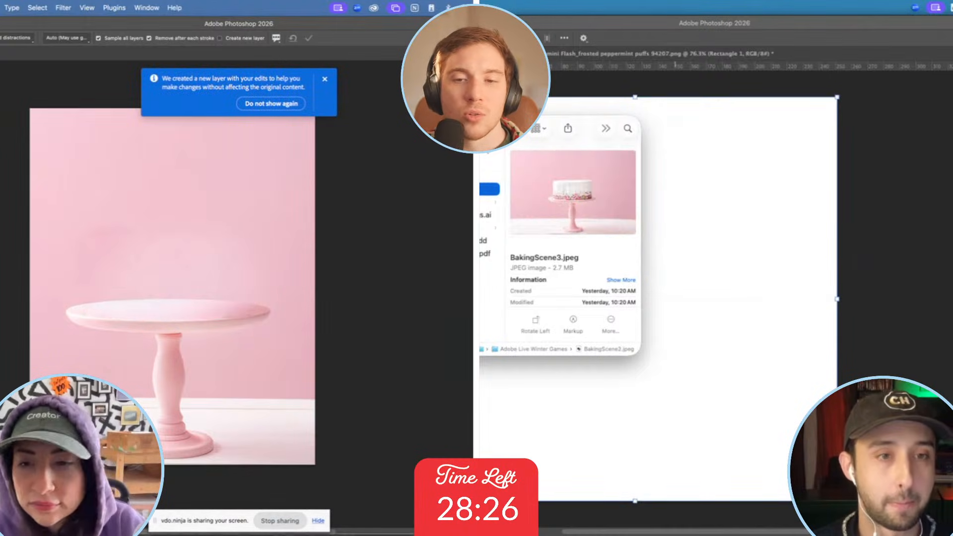
# Show the cupcake cutout again and move it over the middle of the emptied cake stand.
pyautogui.scroll(4, 667, 337)
pyautogui.scroll(2, 665, 335)
pyautogui.press('v')
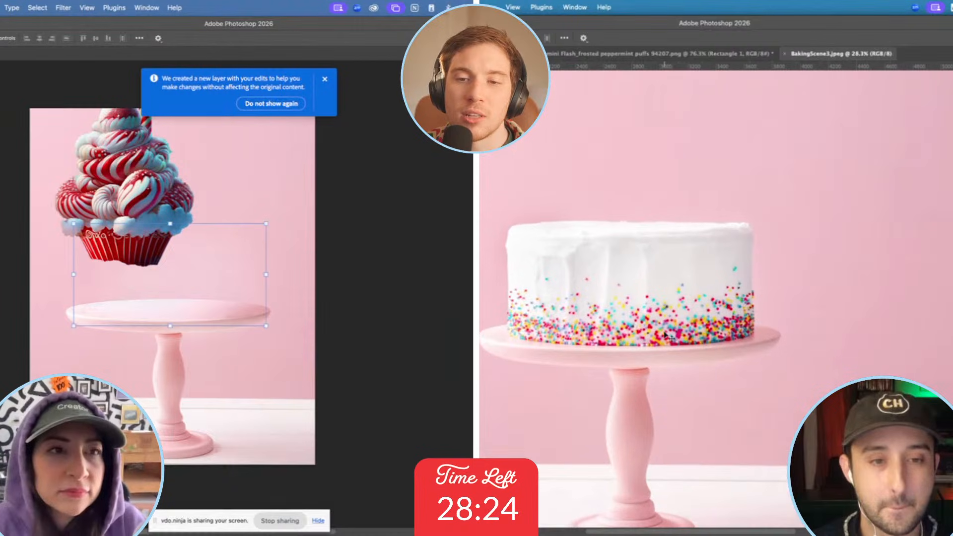
pyautogui.click(105, 173)
pyautogui.press('m')
pyautogui.moveTo(106, 173); pyautogui.dragTo(153, 222)
# Draw a rectangular marquee around the white cake in BakingScene3.jpeg, and nudge the cupcake into place on its stand.
pyautogui.moveTo(491, 213); pyautogui.dragTo(697, 339)
pyautogui.moveTo(159, 223); pyautogui.dragTo(157, 216)
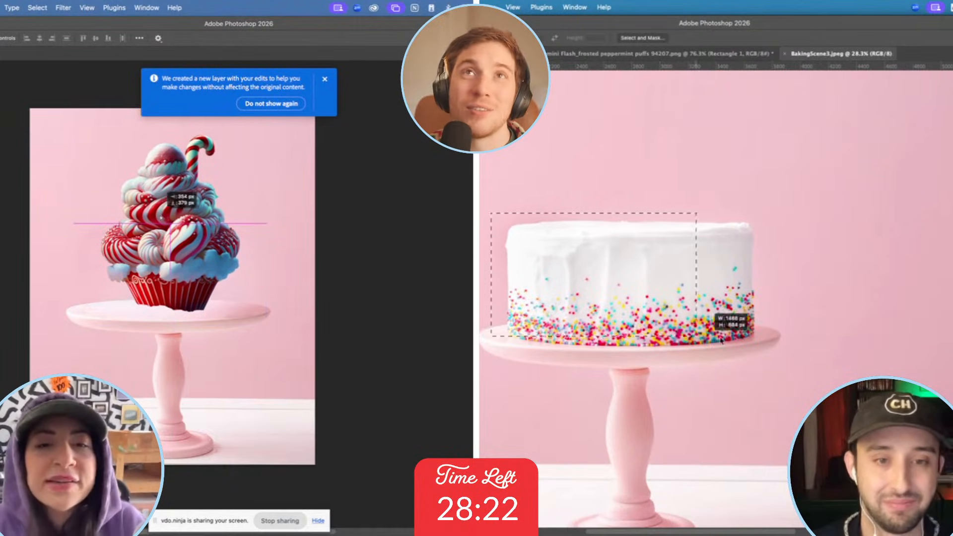
pyautogui.moveTo(697, 340); pyautogui.dragTo(760, 342)
pyautogui.moveTo(157, 217); pyautogui.dragTo(155, 217)
pyautogui.moveTo(759, 342); pyautogui.dragTo(756, 341)
pyautogui.moveTo(156, 217); pyautogui.dragTo(156, 214)
pyautogui.scroll(1, 157, 214)
pyautogui.moveTo(757, 341); pyautogui.dragTo(758, 339)
# Redraw the marquee around the entire white cake, and outline the cupcake's wrapper and ragged base with the Polygonal Lasso.
pyautogui.press('super+plus')
pyautogui.press('l')
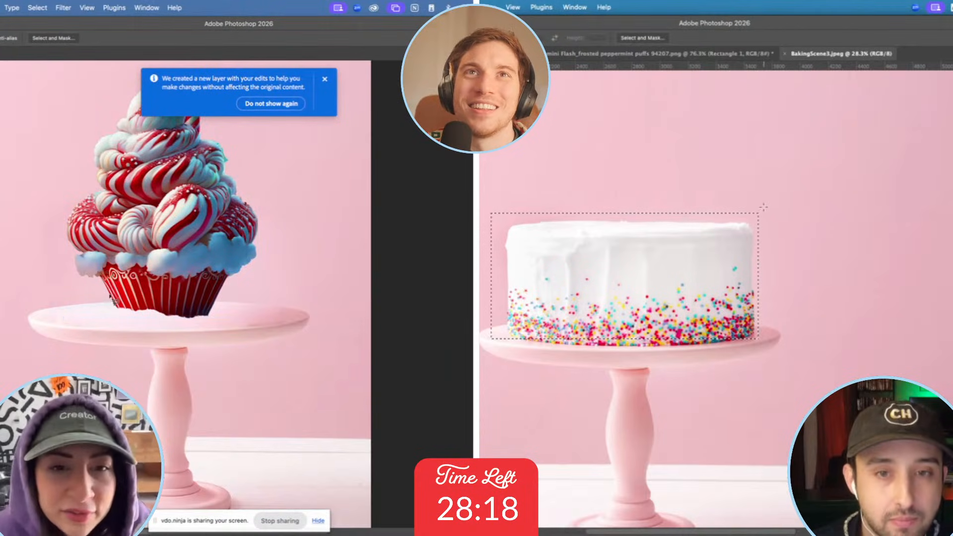
pyautogui.moveTo(764, 206)
pyautogui.mouseDown()
pyautogui.moveTo(630, 320)
pyautogui.moveTo(491, 350)
pyautogui.mouseUp()
pyautogui.moveTo(118, 307); pyautogui.dragTo(180, 328)
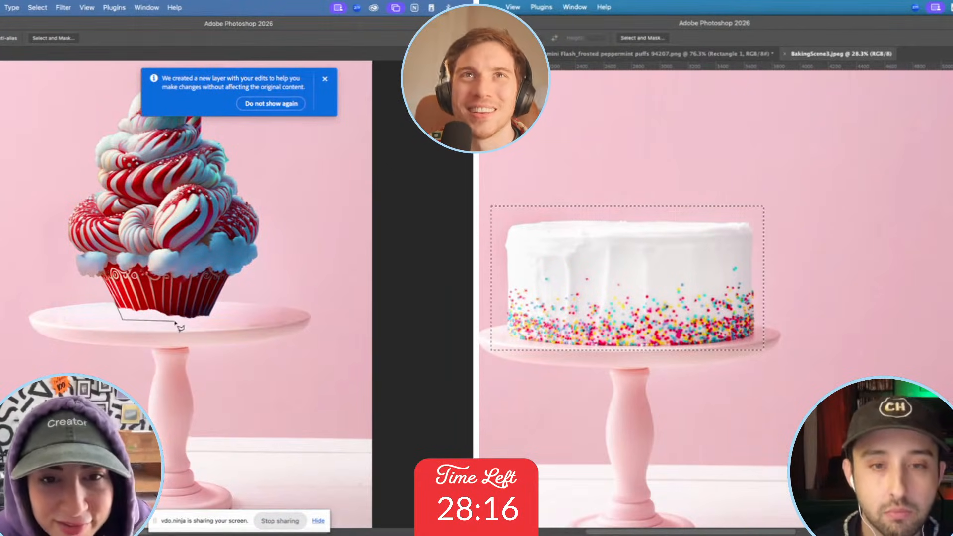
pyautogui.click(823, 266)
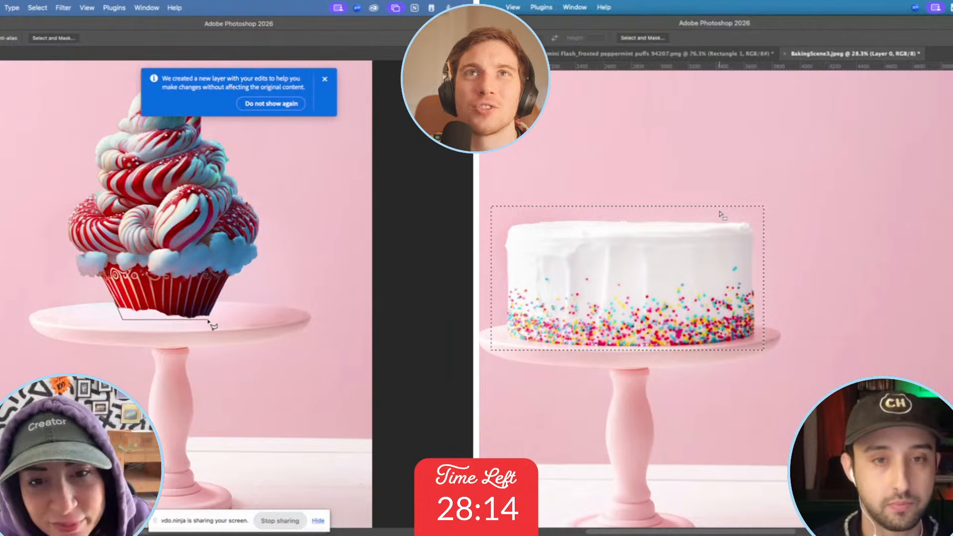
pyautogui.click(209, 321)
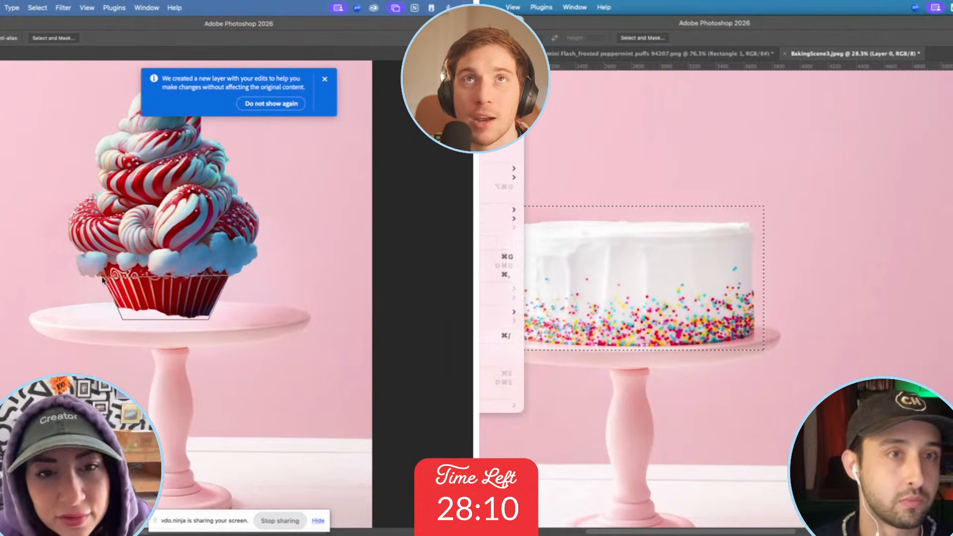
# Run Generative Fill on the selected cupcake wrapper, and on the selected white cake with the prompt "remove".
pyautogui.click(172, 9)
pyautogui.write('gen')
pyautogui.click(205, 93)
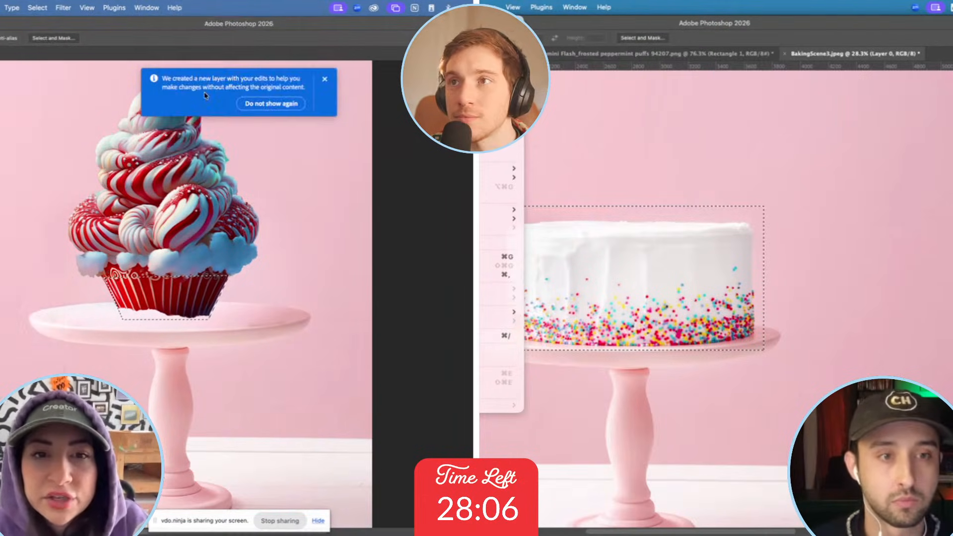
pyautogui.click(218, 282)
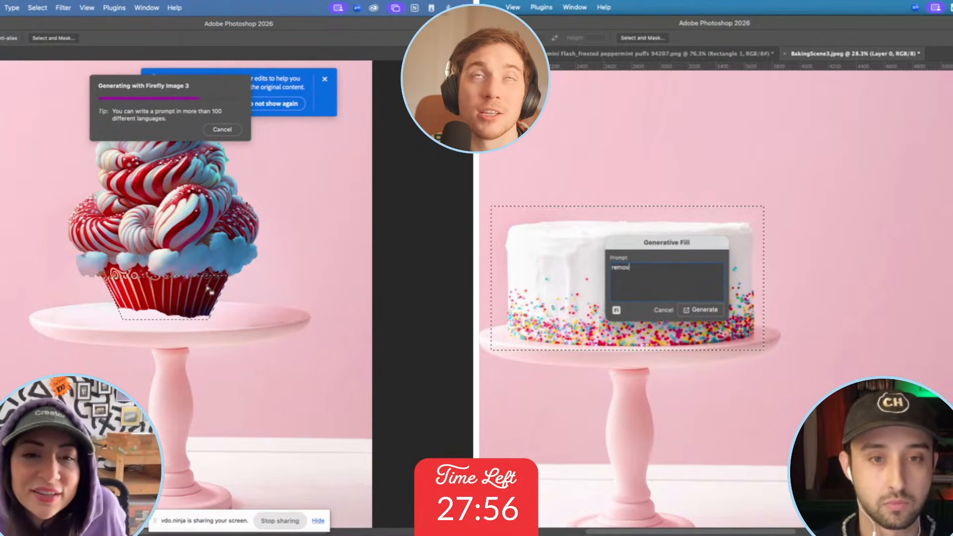
pyautogui.press('Return')
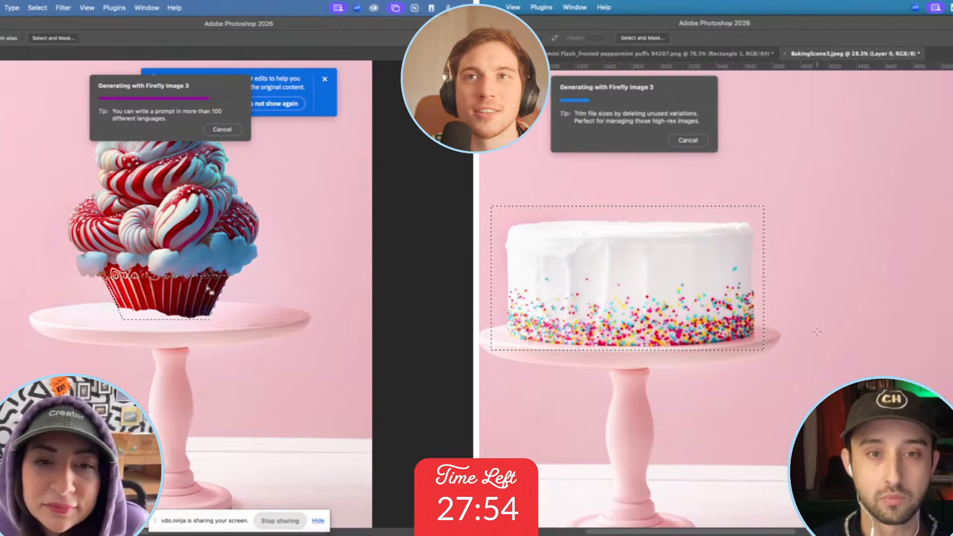
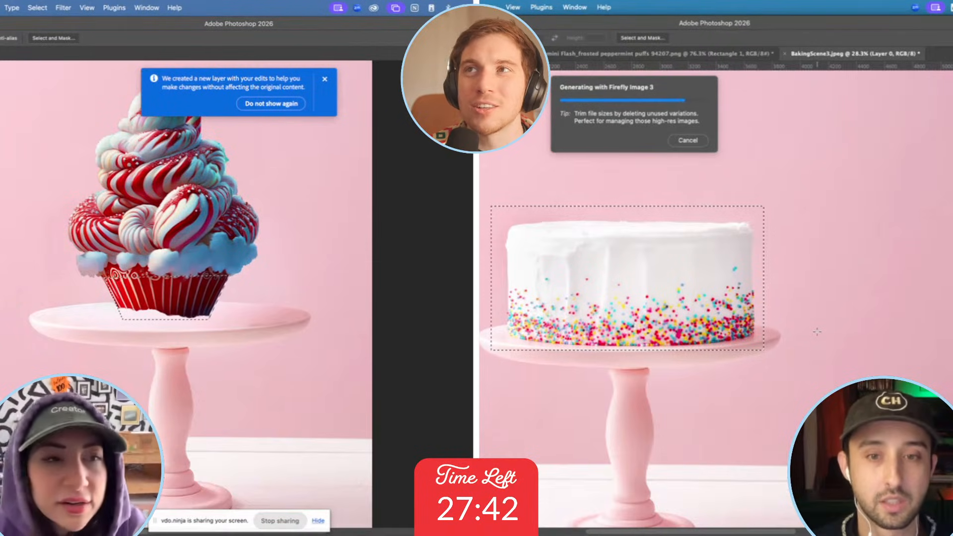
# Open the Generate Image dialog in the cupcake document.
pyautogui.press('v')
pyautogui.click(179, 7)
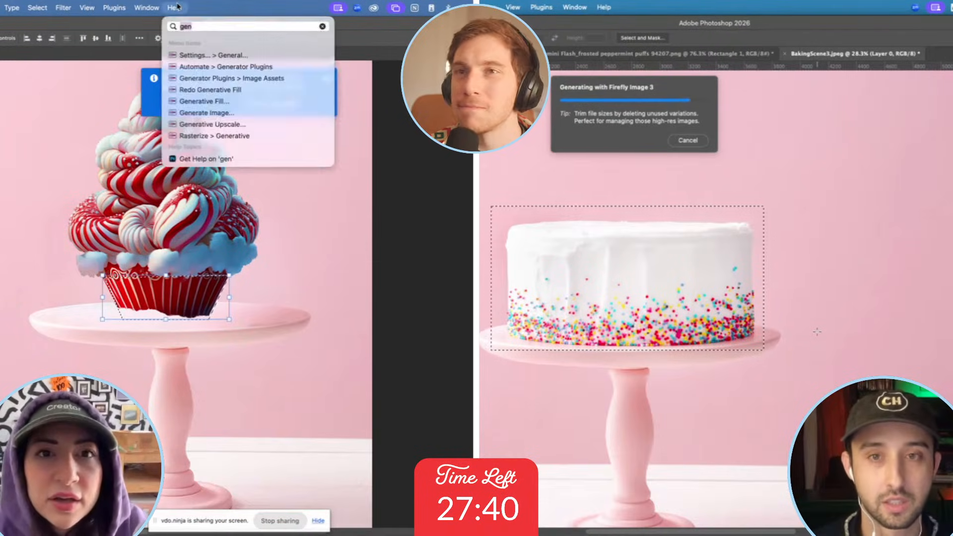
pyautogui.moveTo(195, 117)
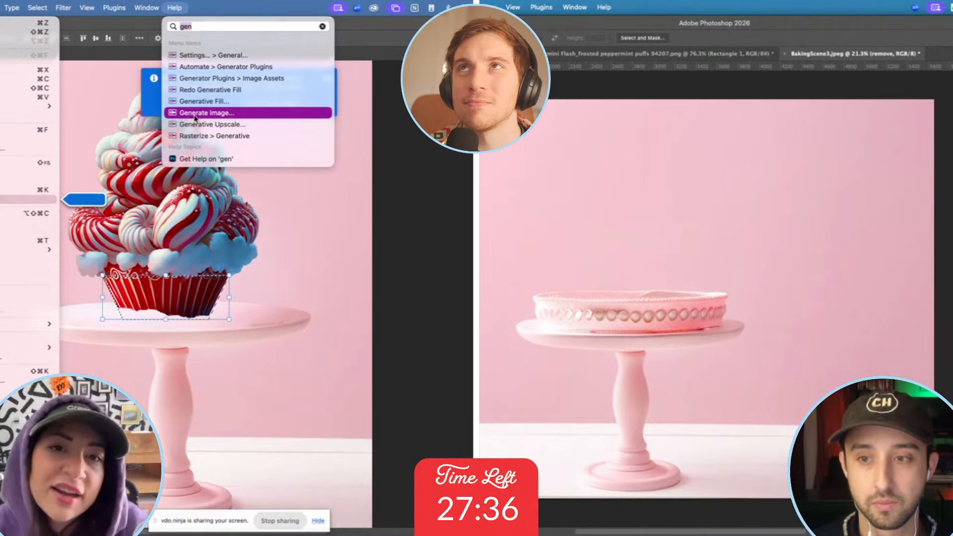
pyautogui.click(195, 113)
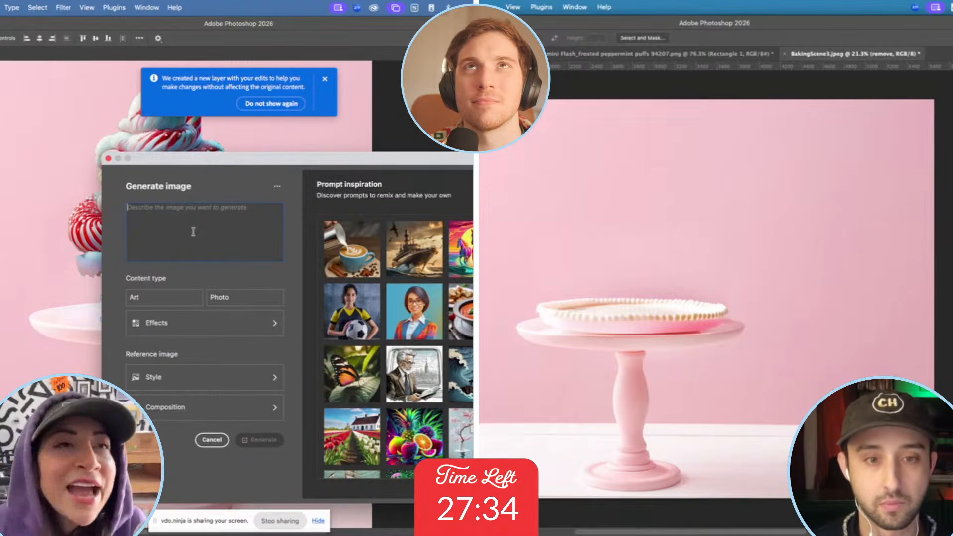
# Cancel the image generation and move the peppermint puffs from their own document onto the pink cake stand in BakingScene3.jpeg.
pyautogui.click(590, 54)
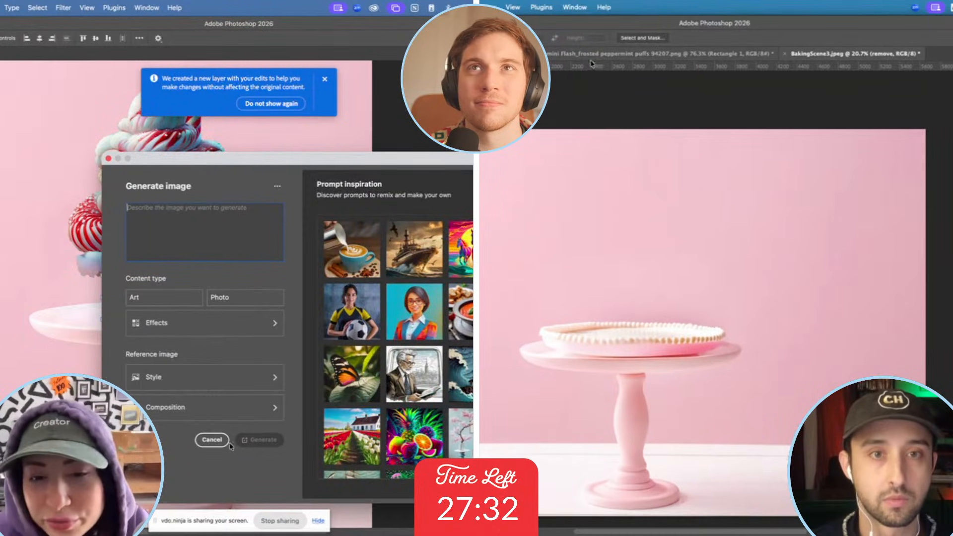
pyautogui.click(219, 440)
pyautogui.press('v')
pyautogui.moveTo(647, 181); pyautogui.dragTo(821, 50)
pyautogui.press('super+plus')
pyautogui.press('j')
pyautogui.press('s')
pyautogui.moveTo(622, 271)
pyautogui.mouseDown()
pyautogui.moveTo(636, 256)
pyautogui.moveTo(639, 299)
pyautogui.mouseUp()
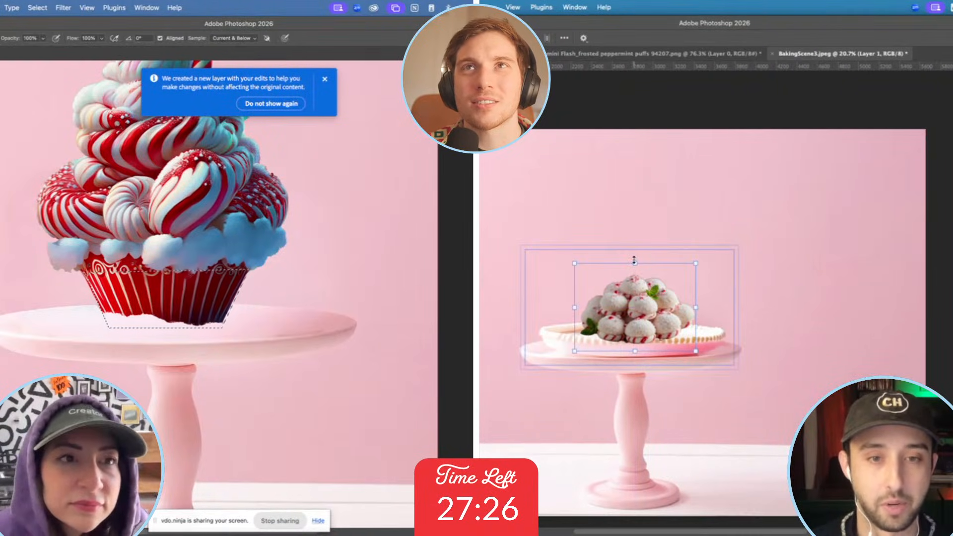
# Enlarge the peppermint puffs slightly so they fill more of the plate on the cake stand.
pyautogui.moveTo(635, 262); pyautogui.dragTo(635, 254)
pyautogui.moveTo(636, 361); pyautogui.dragTo(636, 353)
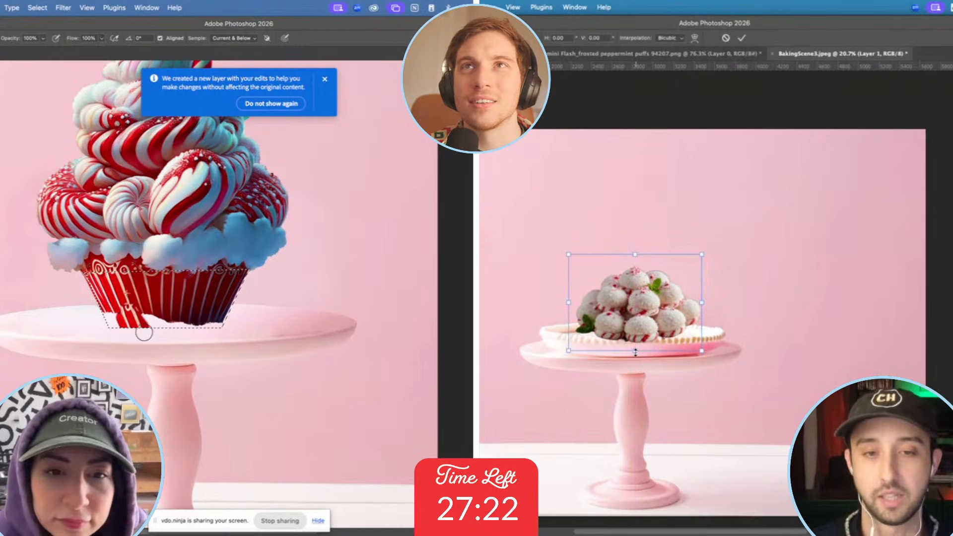
pyautogui.moveTo(634, 255)
pyautogui.mouseDown()
pyautogui.moveTo(633, 271)
pyautogui.moveTo(636, 260)
pyautogui.mouseUp()
pyautogui.press('Return')
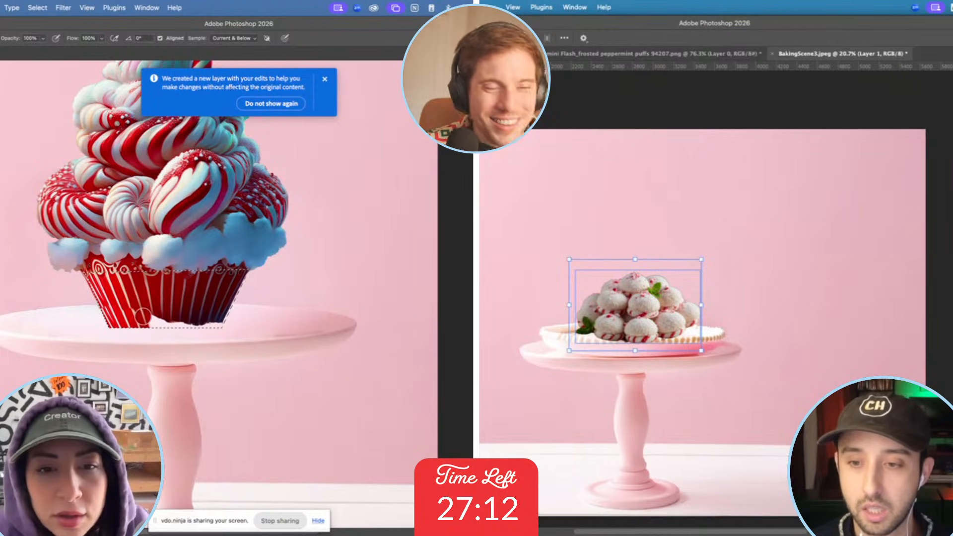
# Try to rebuild the ragged bottom edge of the red cupcake wrapper with the Clone Stamp inside the selection.
pyautogui.moveTo(130, 308); pyautogui.dragTo(141, 328)
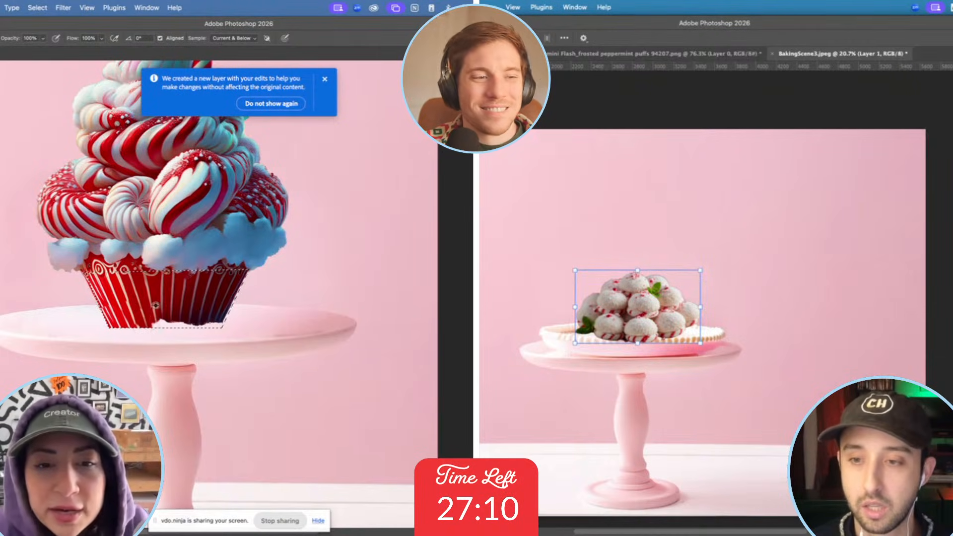
pyautogui.press('super+z')
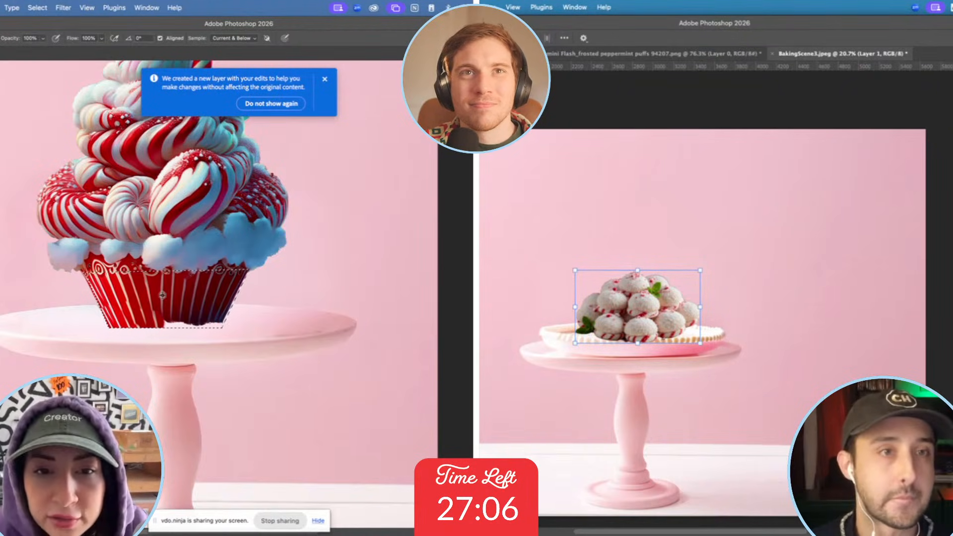
pyautogui.keyDown('alt'); pyautogui.click(162, 295); pyautogui.keyUp('alt')
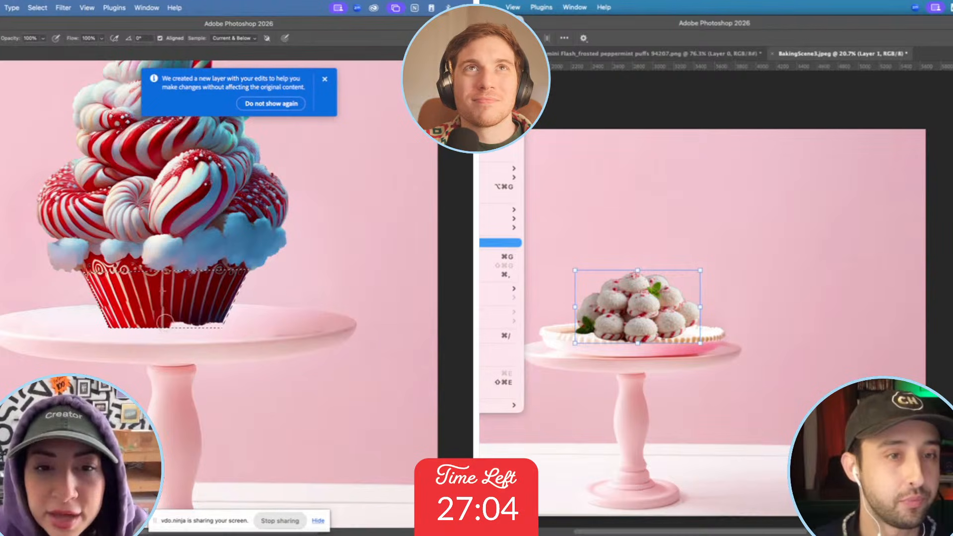
pyautogui.moveTo(171, 323); pyautogui.dragTo(174, 324)
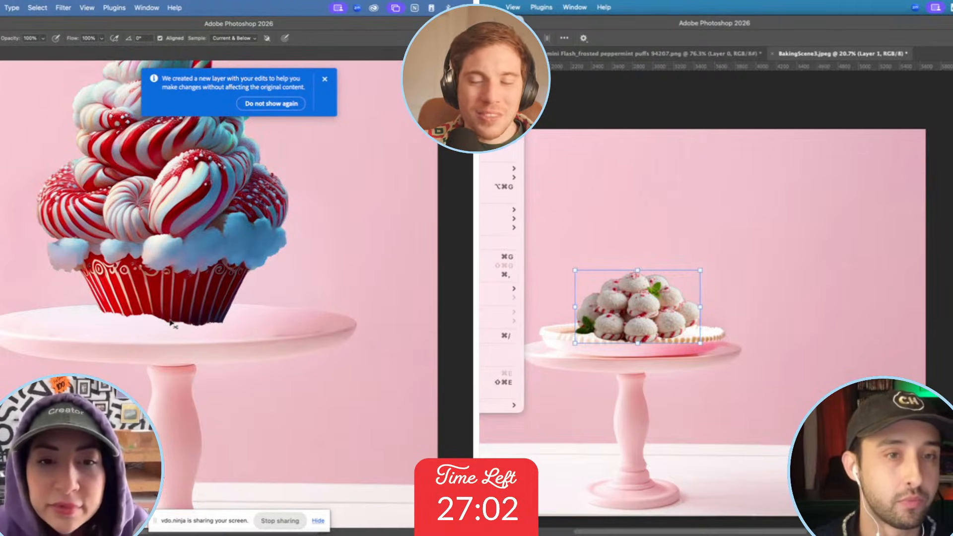
# Cut the ragged bottom edge off the cupcake wrapper with a straight-edged lasso selection.
pyautogui.press('l')
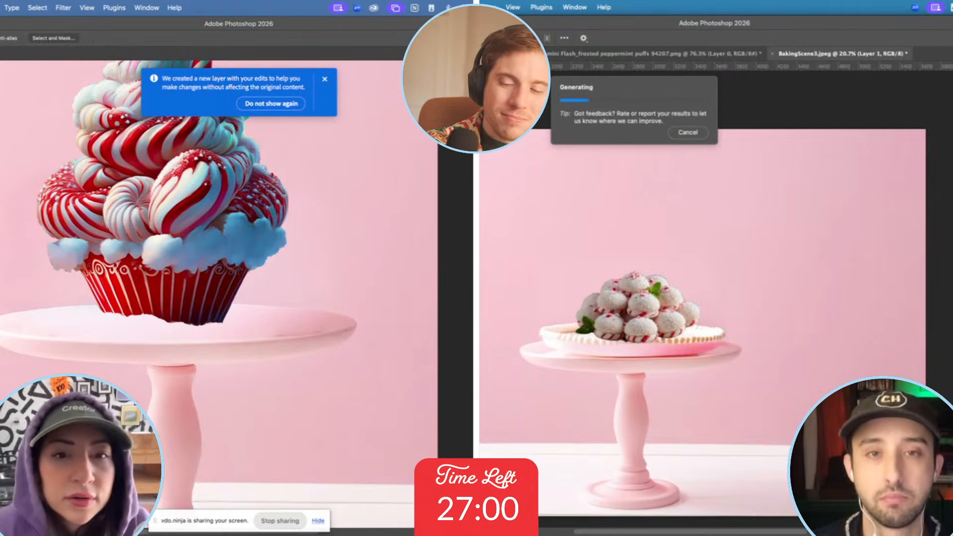
pyautogui.click(94, 303)
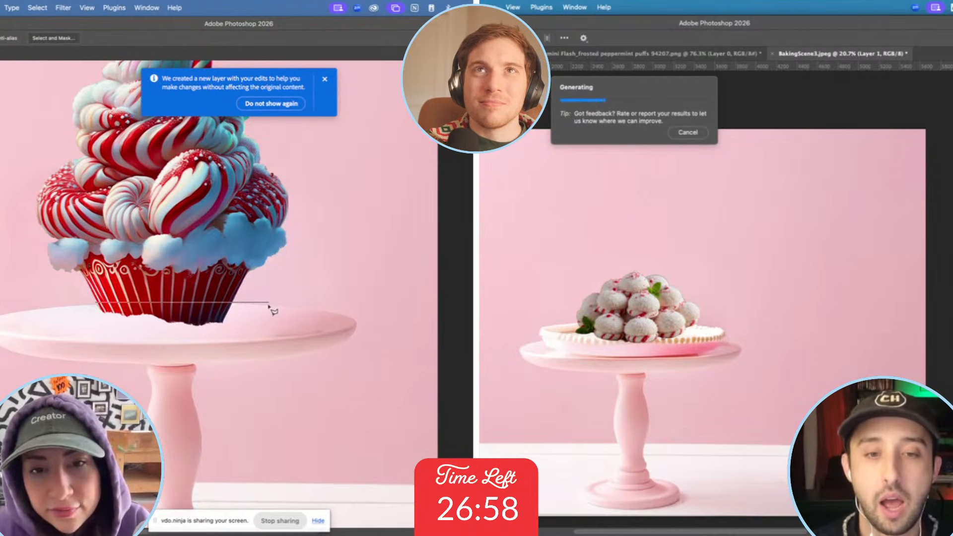
pyautogui.click(268, 302)
pyautogui.click(244, 357)
pyautogui.doubleClick(90, 358)
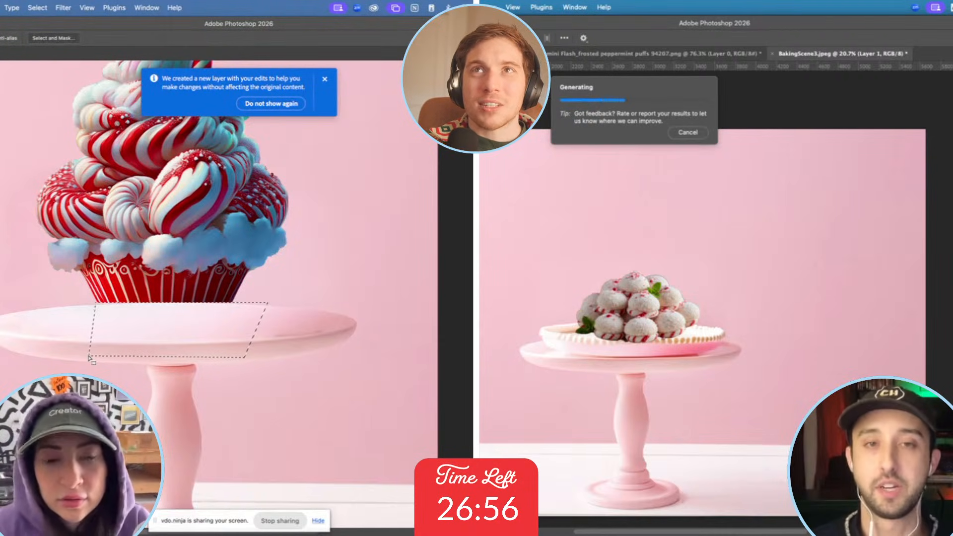
# Move the cupcake down so that its wrapper sits on the cake stand's plate.
pyautogui.press('v')
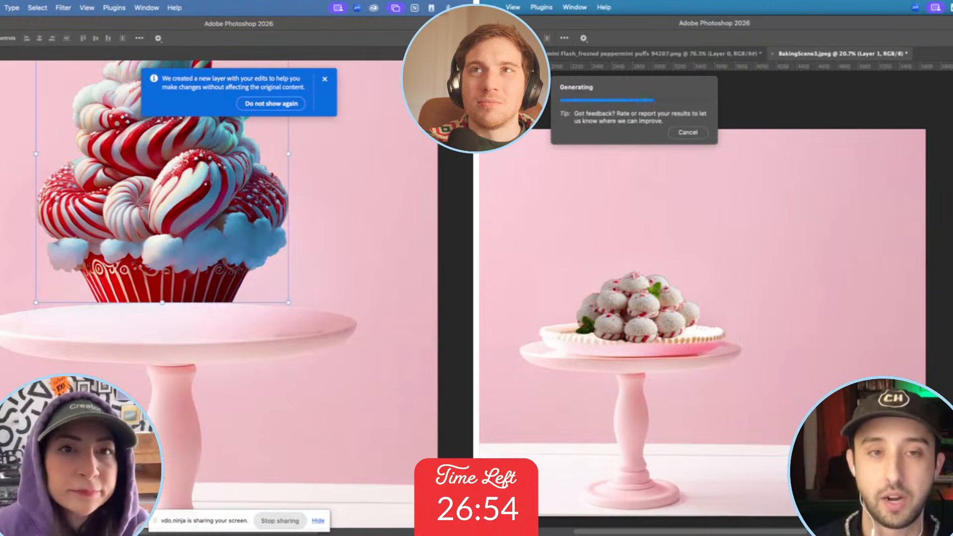
pyautogui.moveTo(219, 227); pyautogui.dragTo(224, 255)
pyautogui.press('super+minus')
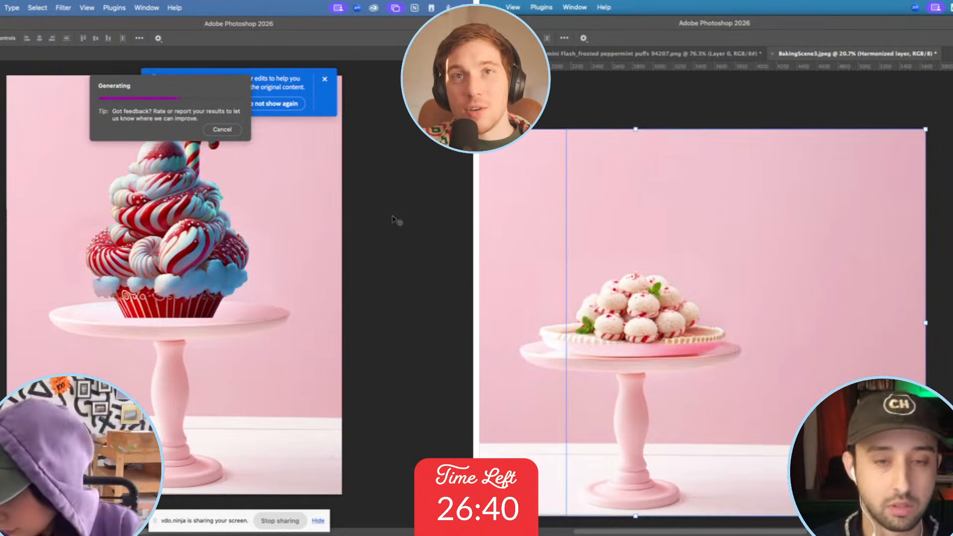
# Export the puffs scene as BakingScene3.jpg to the Adobe Live Winter Games folder, and dismiss the new-layer notice in the cupcake document.
pyautogui.click(952, 336)
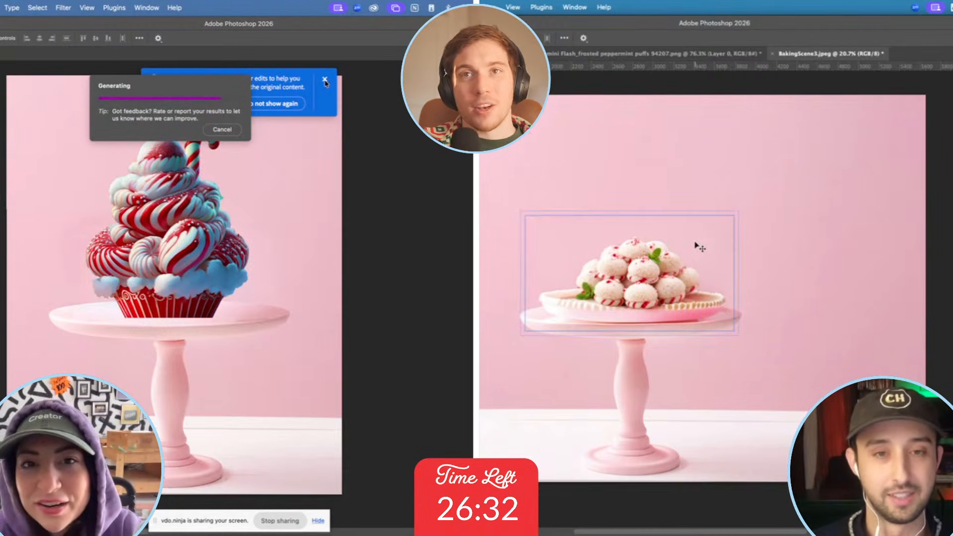
pyautogui.scroll(2, 701, 248)
pyautogui.scroll(-1, 700, 249)
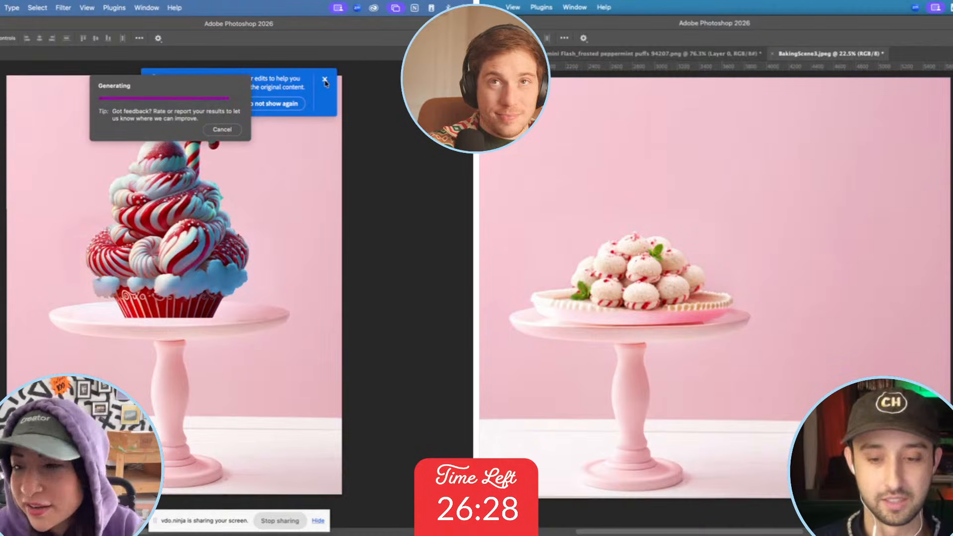
pyautogui.press('alt+shift+super+w')
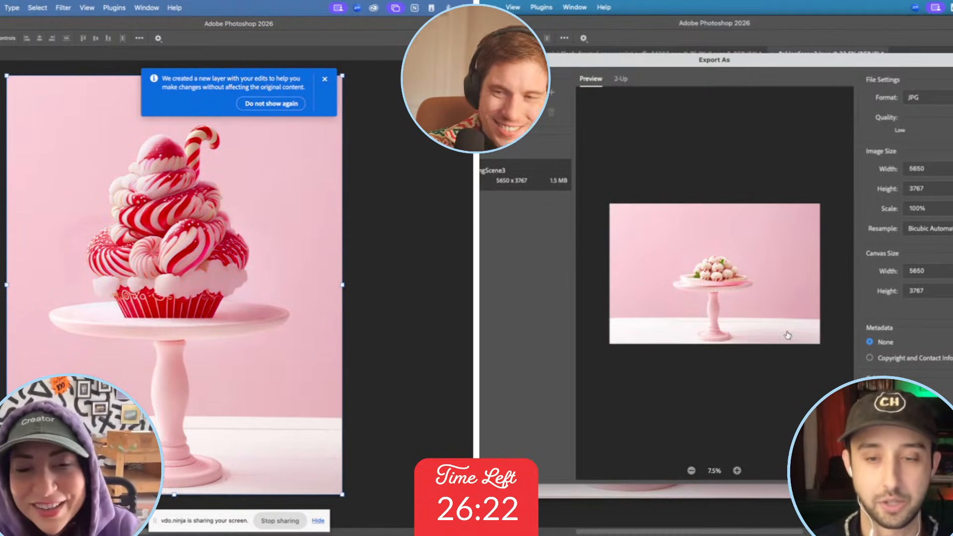
pyautogui.press('Return')
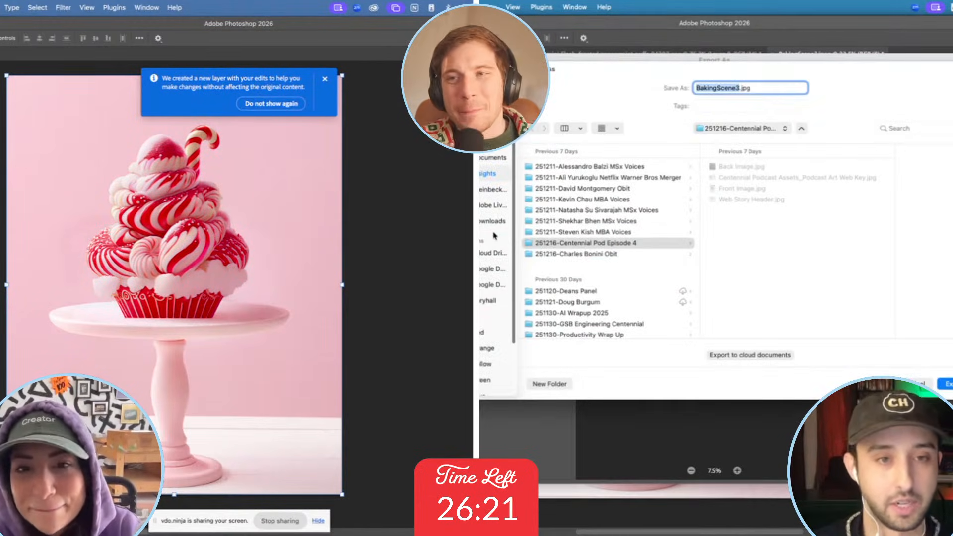
pyautogui.click(486, 208)
pyautogui.click(244, 104)
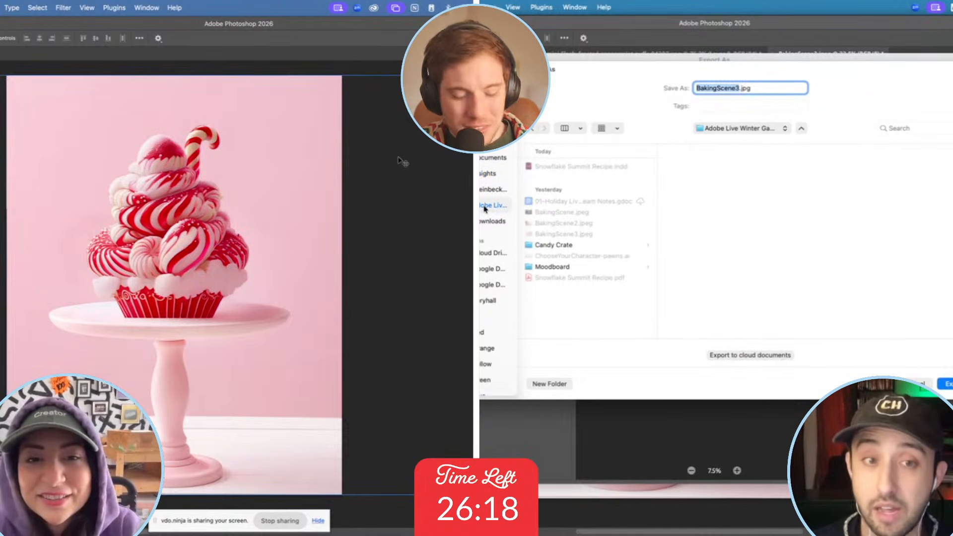
pyautogui.scroll(-2, 400, 161)
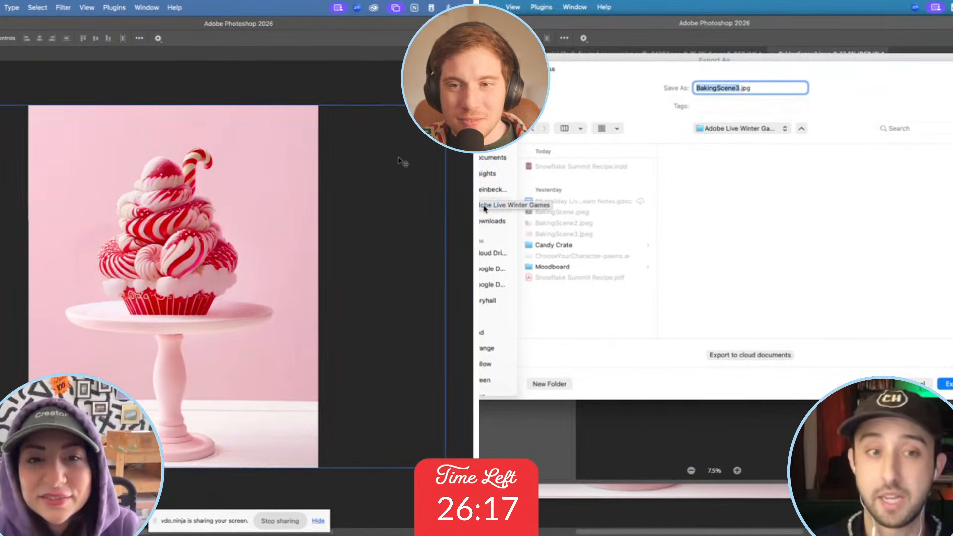
pyautogui.click(179, 312)
pyautogui.scroll(4, 179, 312)
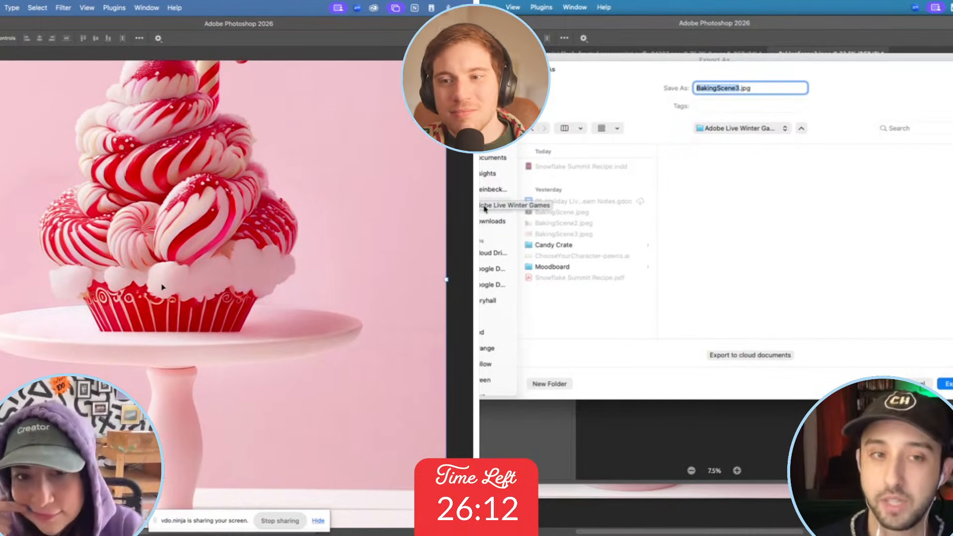
pyautogui.click(947, 384)
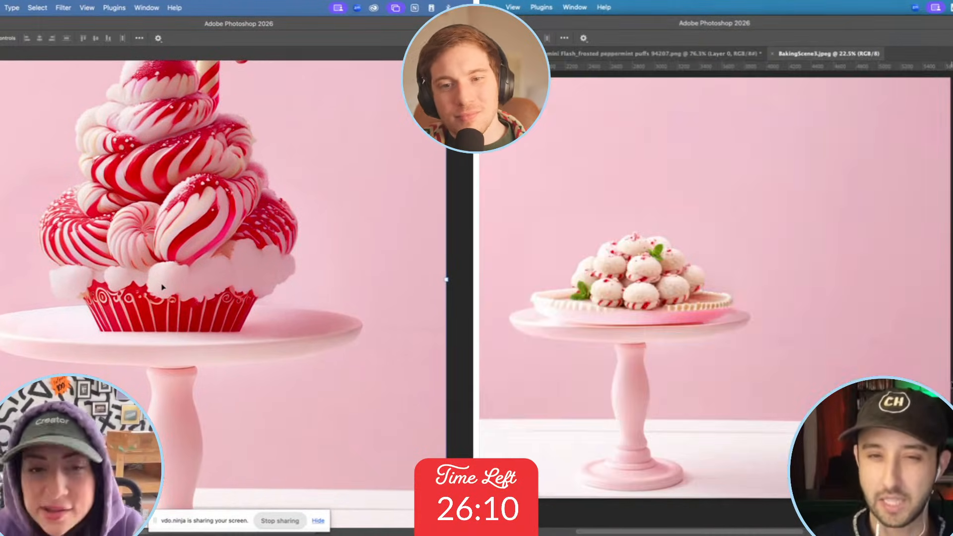
pyautogui.scroll(-2, 159, 384)
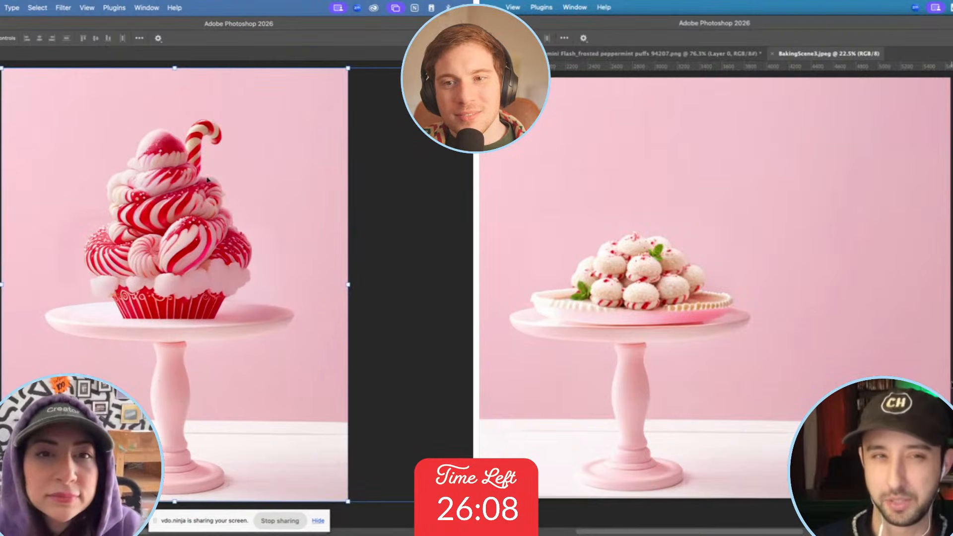
pyautogui.scroll(-2, 208, 179)
pyautogui.click(267, 86)
pyautogui.scroll(-1, 273, 85)
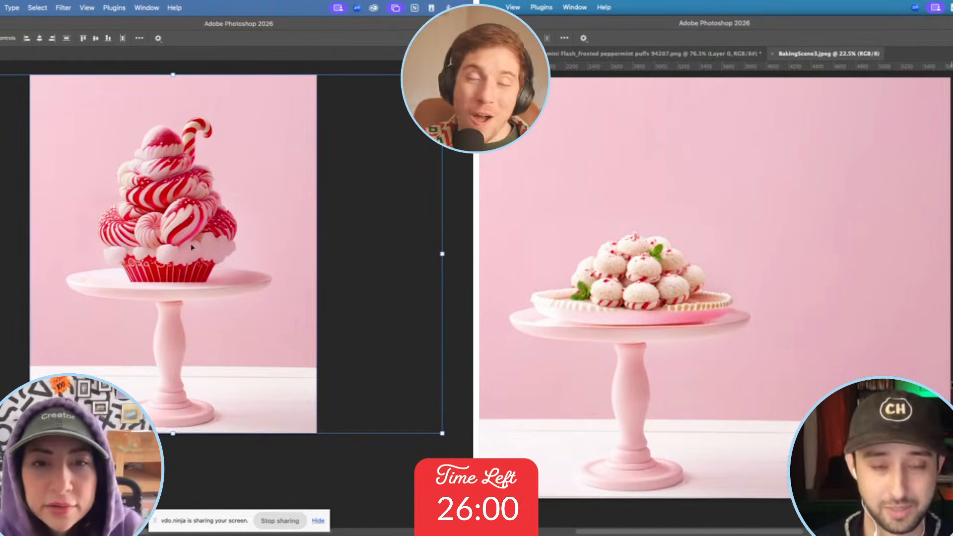
# Switch to InDesign to the Frosted Peppermint Snowcloud Puffs recipe page.
pyautogui.press('super+Tab')
pyautogui.press('super+Tab')
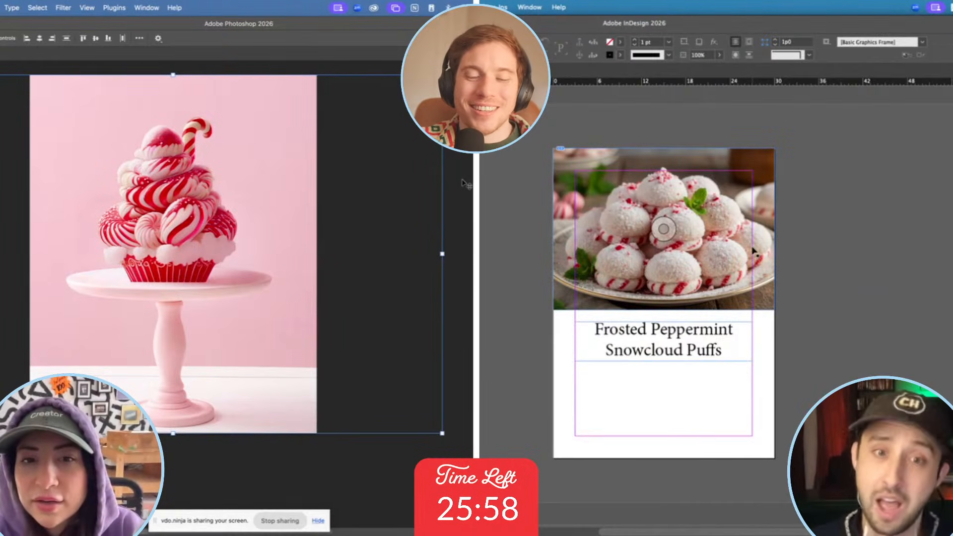
# Try to move the harmonized cupcake layer down in the Photoshop document, and undo the move.
pyautogui.moveTo(177, 251); pyautogui.dragTo(173, 322)
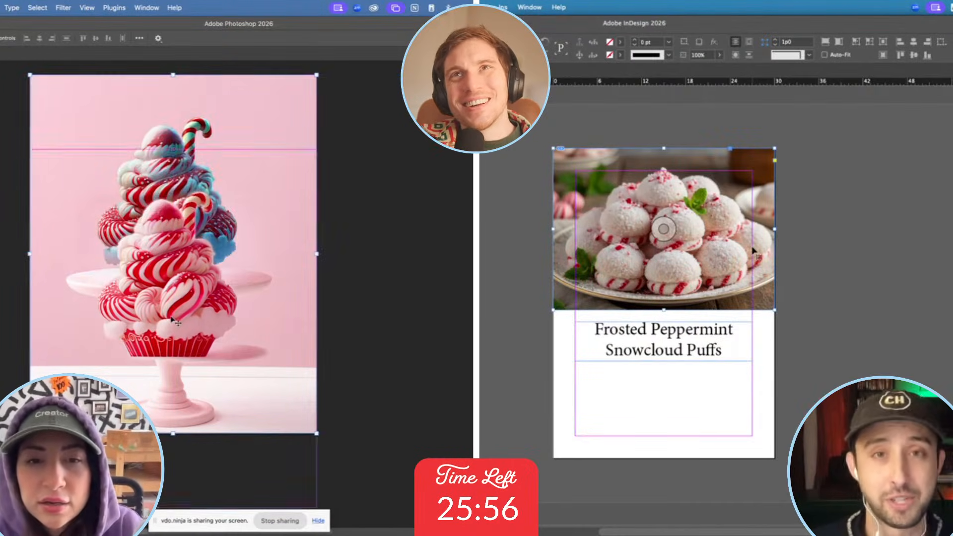
pyautogui.press('super+z')
pyautogui.click(455, 168)
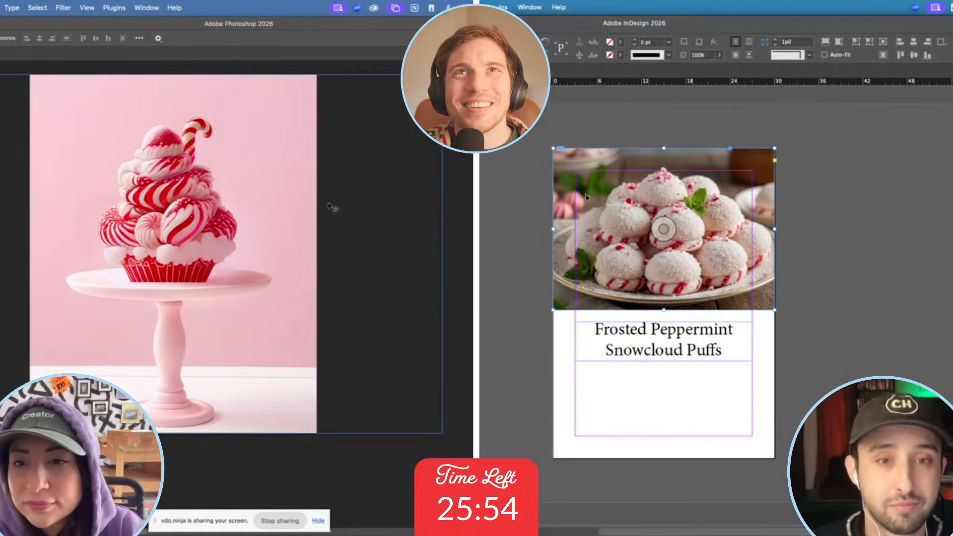
# Replace the recipe page's photo with BakingScene3.jpg from the Adobe Live Winter Games folder and enlarge it to fill the frame.
pyautogui.press('super+d')
pyautogui.scroll(-2, 217, 271)
pyautogui.click(532, 239)
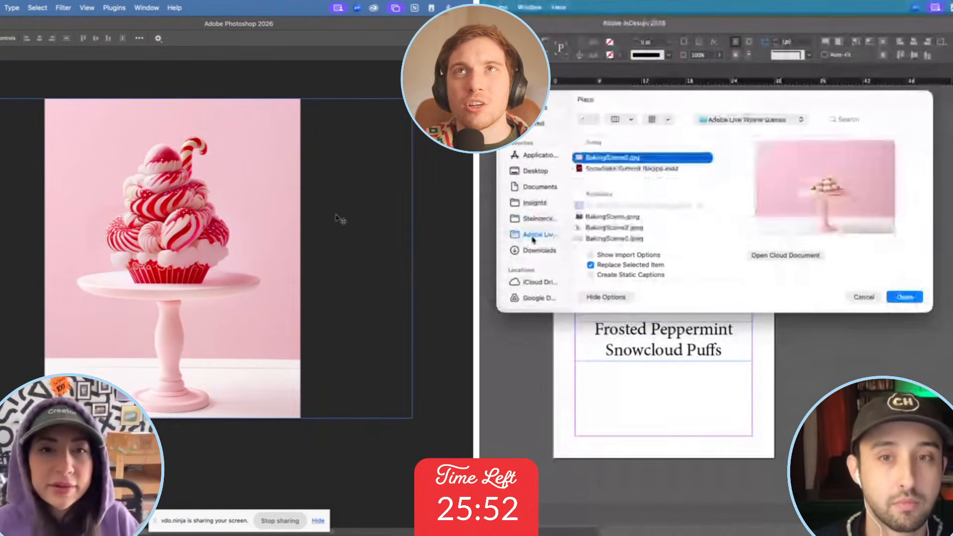
pyautogui.press('Return')
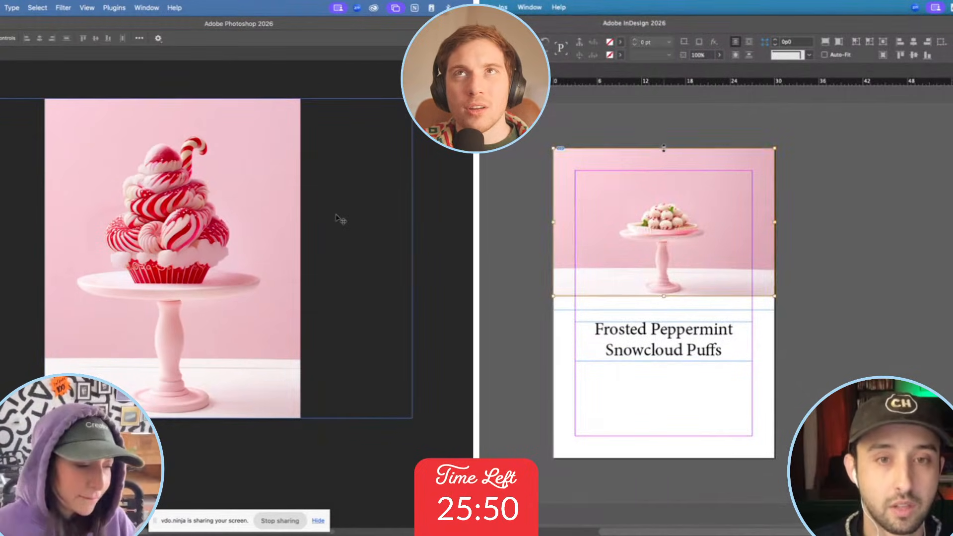
pyautogui.moveTo(664, 148); pyautogui.dragTo(657, 130)
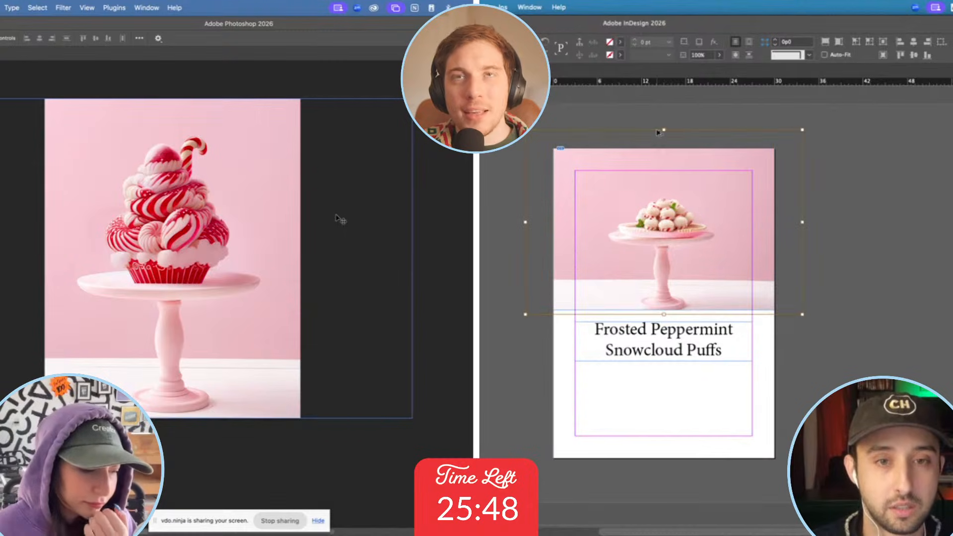
pyautogui.moveTo(669, 229)
pyautogui.mouseDown()
pyautogui.moveTo(670, 220)
pyautogui.moveTo(663, 226)
pyautogui.mouseUp()
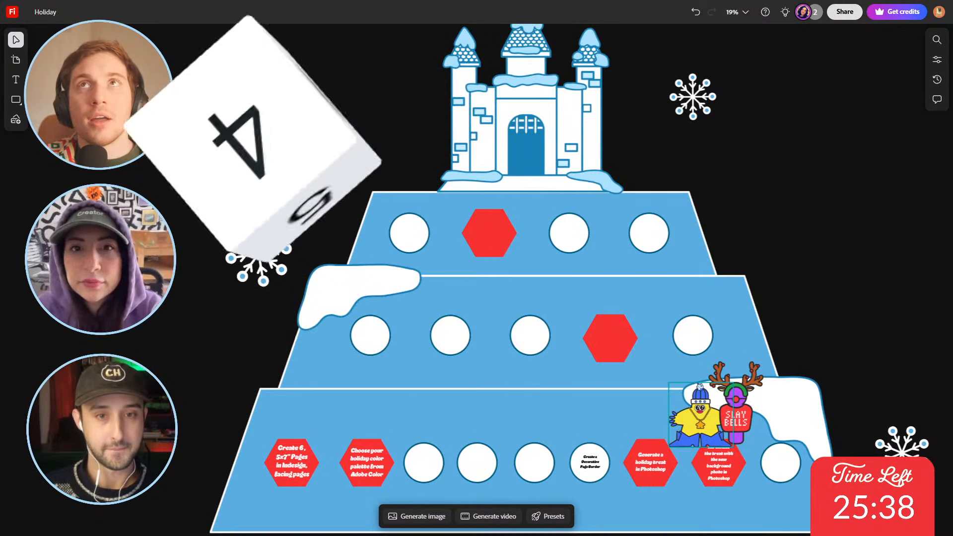
# On the Holiday board in Firefly, move the yellow character to the middle tier's red hexagon and delete the hexagon's blank cover.
pyautogui.click(704, 423)
pyautogui.moveTo(693, 421); pyautogui.dragTo(609, 286)
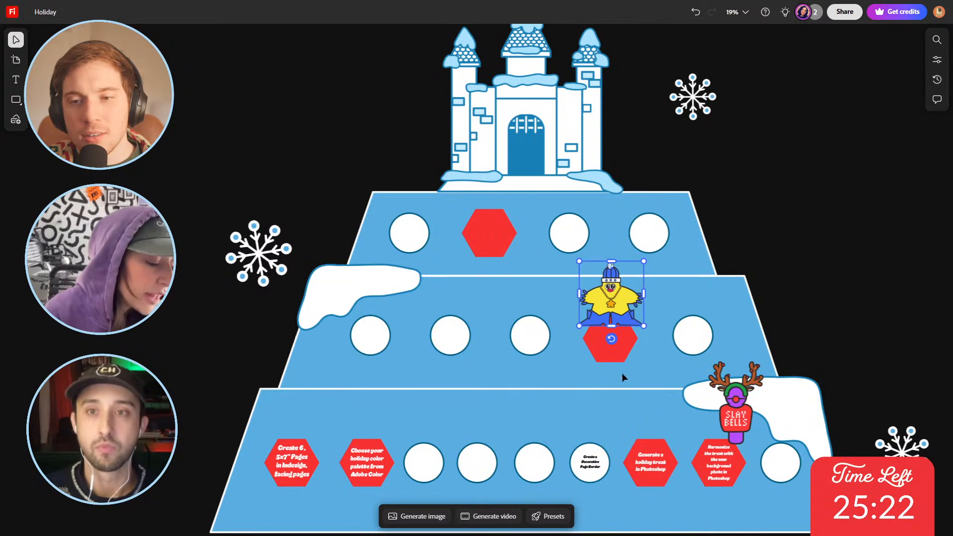
pyautogui.click(615, 354)
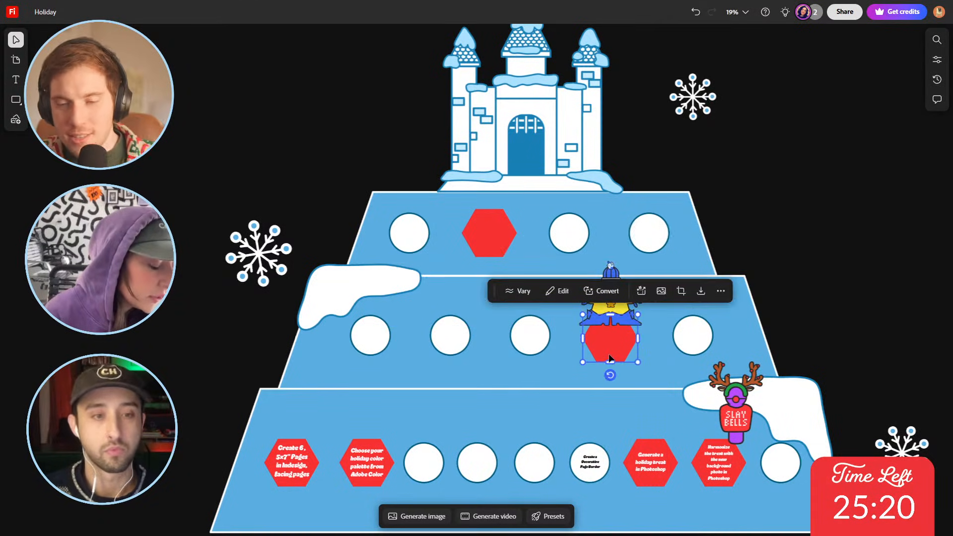
pyautogui.press('Delete')
pyautogui.scroll(3, 624, 346)
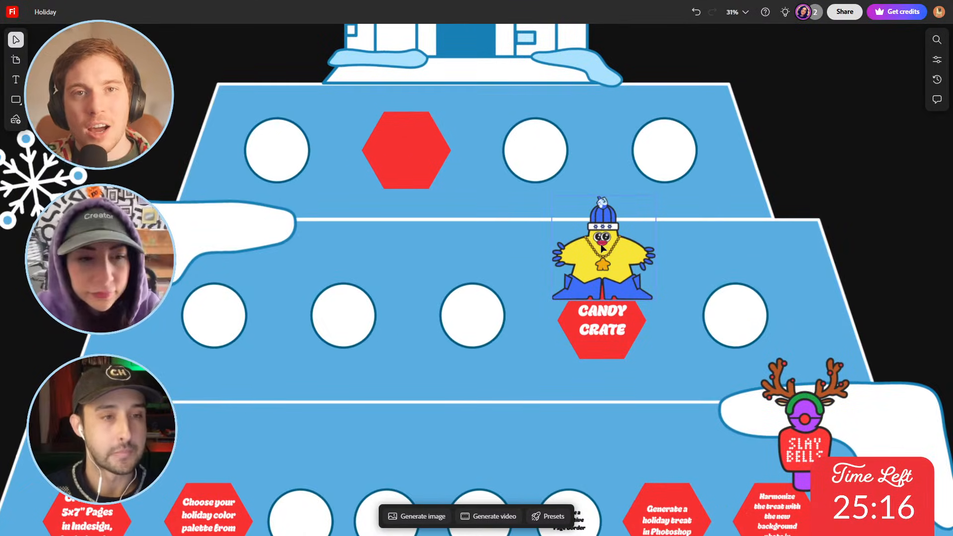
# Move the Slay Bells reindeer character up to the middle tier beside the yellow character.
pyautogui.scroll(-3, 605, 272)
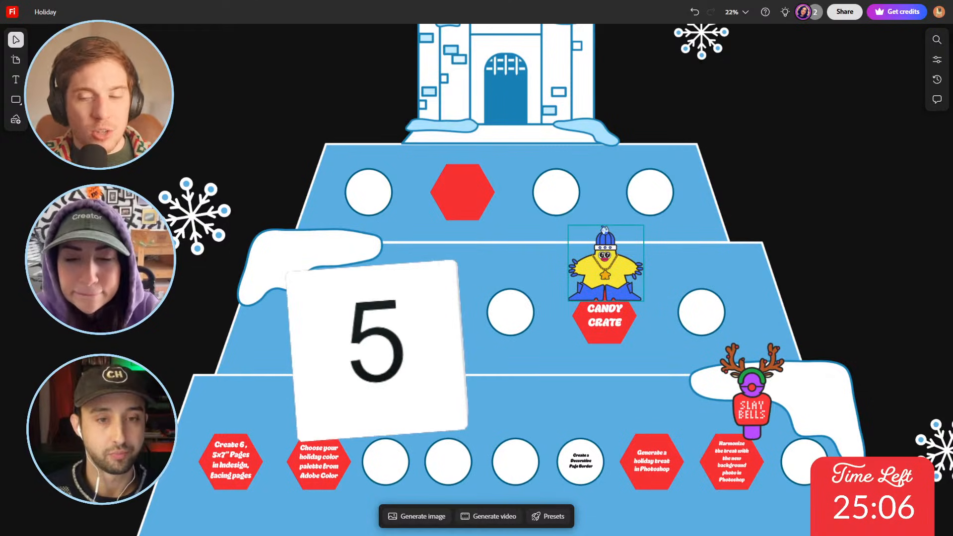
pyautogui.moveTo(751, 412); pyautogui.dragTo(572, 290)
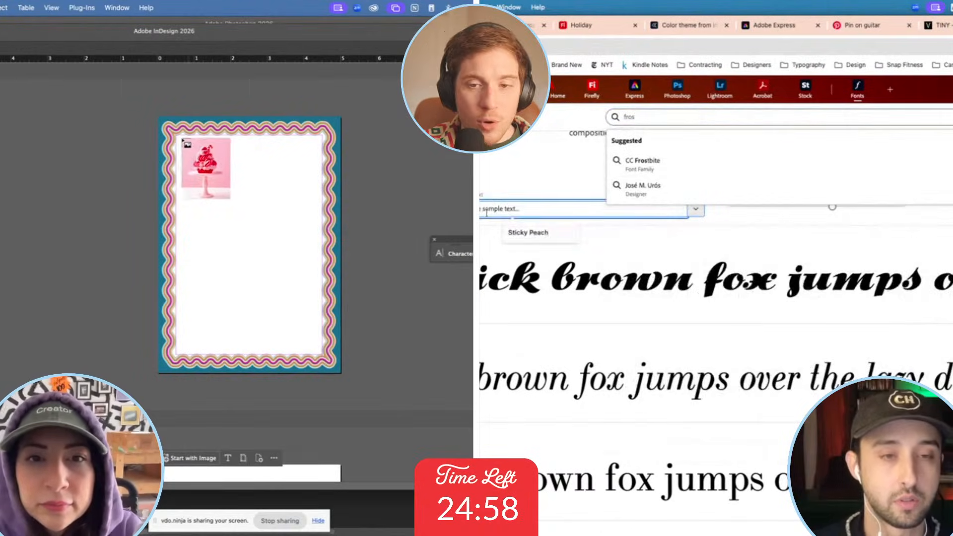
# Place the peppermint cupcake image on the InDesign cover page, crop its frame to the page, and enter "peppermint" as the Adobe Fonts sample text.
pyautogui.click(185, 144)
pyautogui.press('super+Tab')
pyautogui.moveTo(211, 170); pyautogui.dragTo(185, 145)
pyautogui.press('super+Tab')
pyautogui.write('peppermint')
pyautogui.press('super+minus')
pyautogui.press('super+minus')
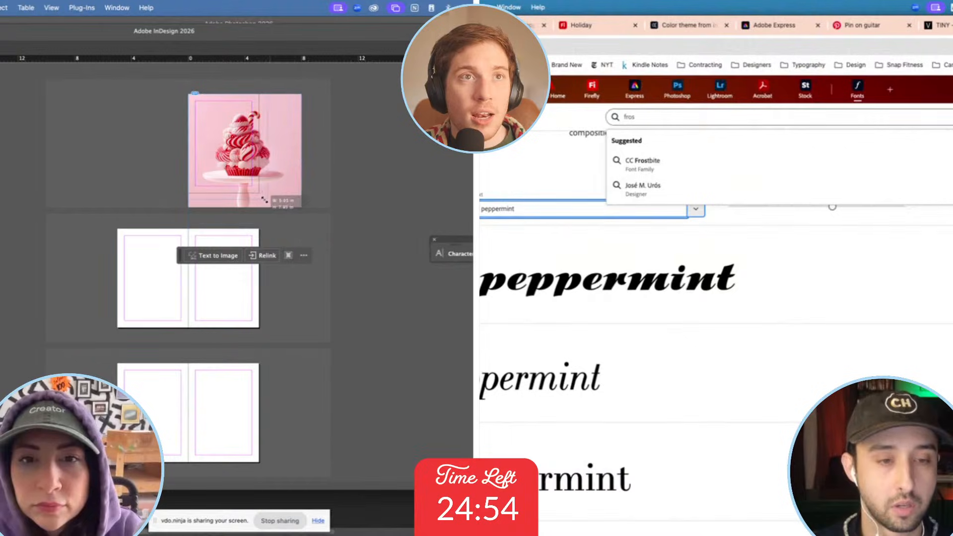
pyautogui.moveTo(264, 199); pyautogui.dragTo(259, 193)
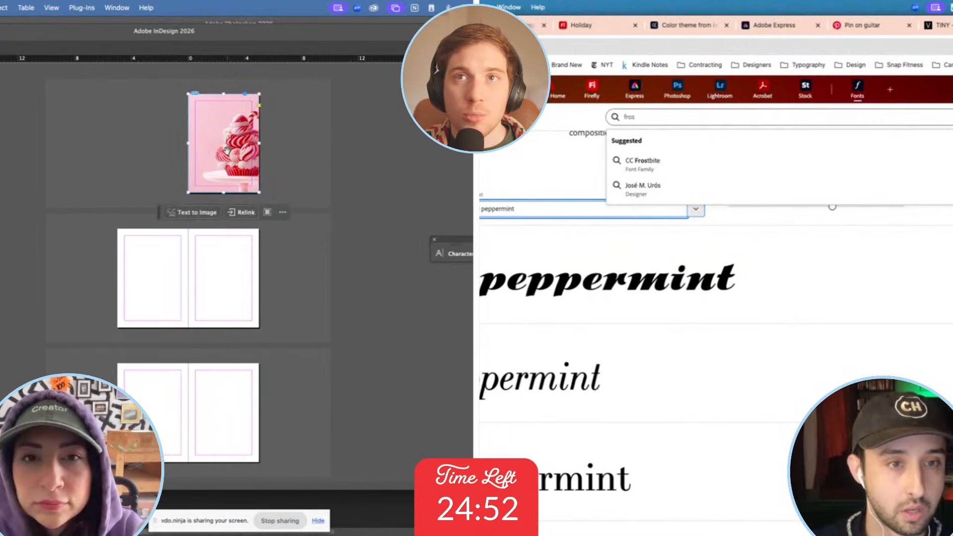
# Change the font sample text to "Frosted Peppermint" and reposition the cupcake so it sits centered within its cover frame.
pyautogui.write('F')
pyautogui.click(221, 143)
pyautogui.click(207, 132)
pyautogui.click(486, 210)
pyautogui.press('BackSpace')
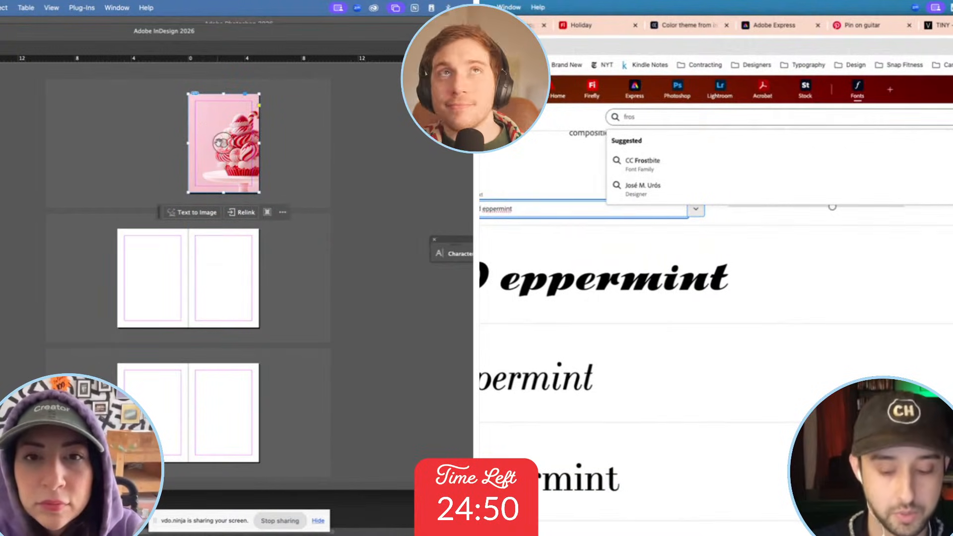
pyautogui.write('P')
pyautogui.moveTo(221, 143); pyautogui.dragTo(206, 129)
pyautogui.scroll(-1, 646, 338)
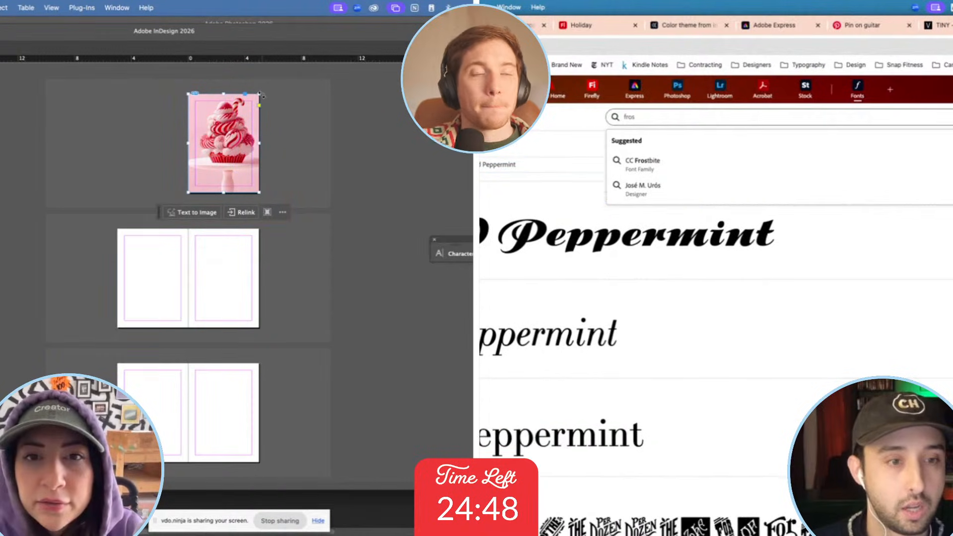
pyautogui.scroll(-5, 695, 322)
# Send the cupcake image behind the cover's wavy border and clear the Adobe Fonts search text.
pyautogui.click(322, 158)
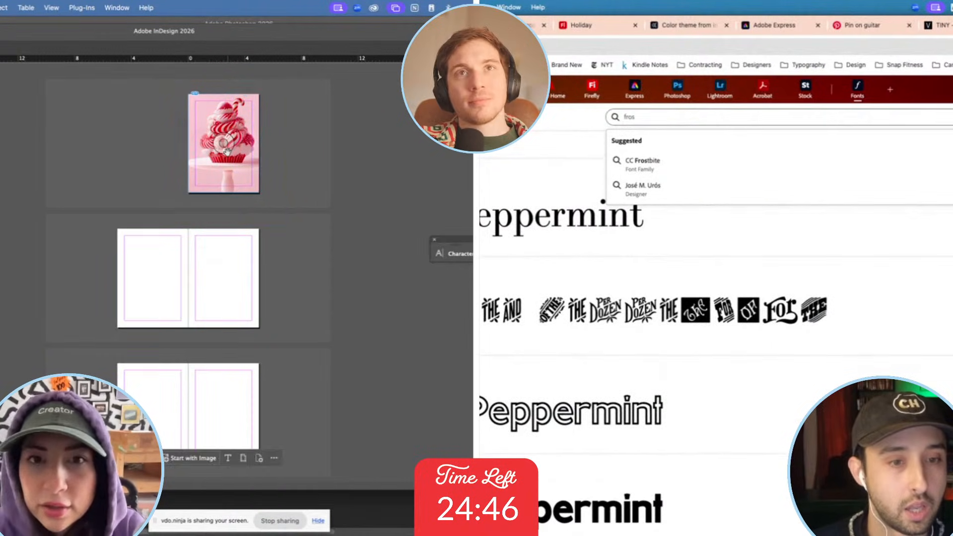
pyautogui.scroll(-5, 695, 323)
pyautogui.click(227, 150)
pyautogui.click(330, 175)
pyautogui.click(252, 193)
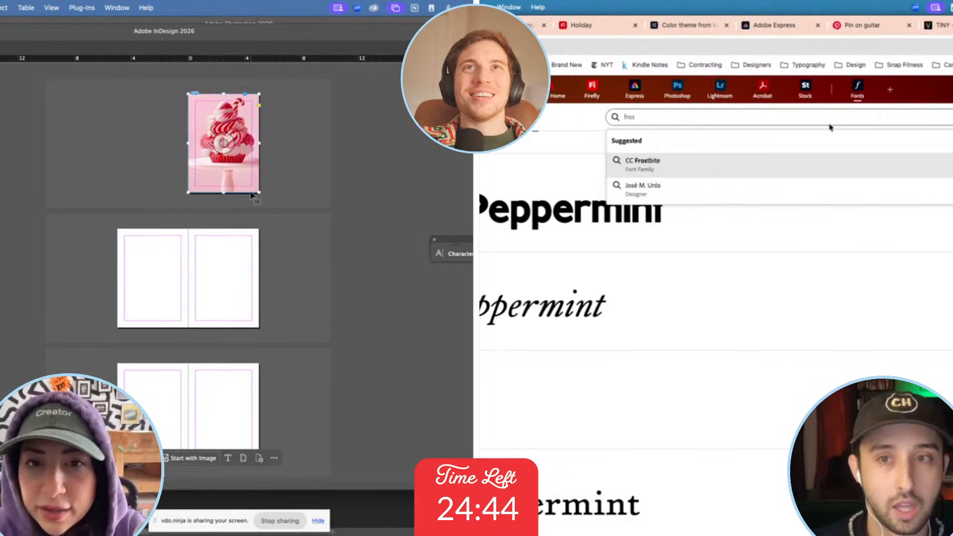
pyautogui.press('super+shift+[')
pyautogui.click(950, 119)
pyautogui.scroll(-4, 679, 349)
pyautogui.click(305, 177)
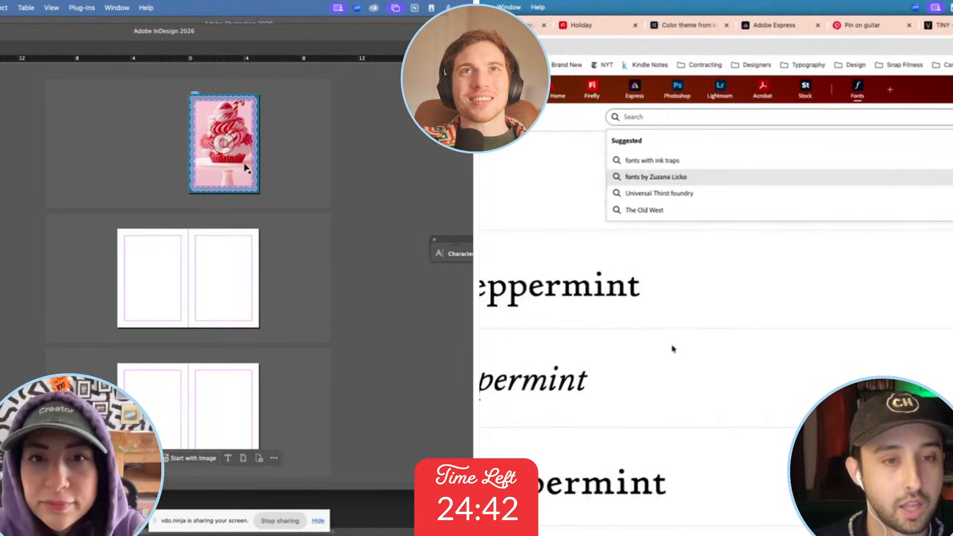
# Scale the cupcake image down inside its frame and nudge it so it is centered within the wavy border.
pyautogui.click(246, 169)
pyautogui.moveTo(286, 222); pyautogui.dragTo(271, 203)
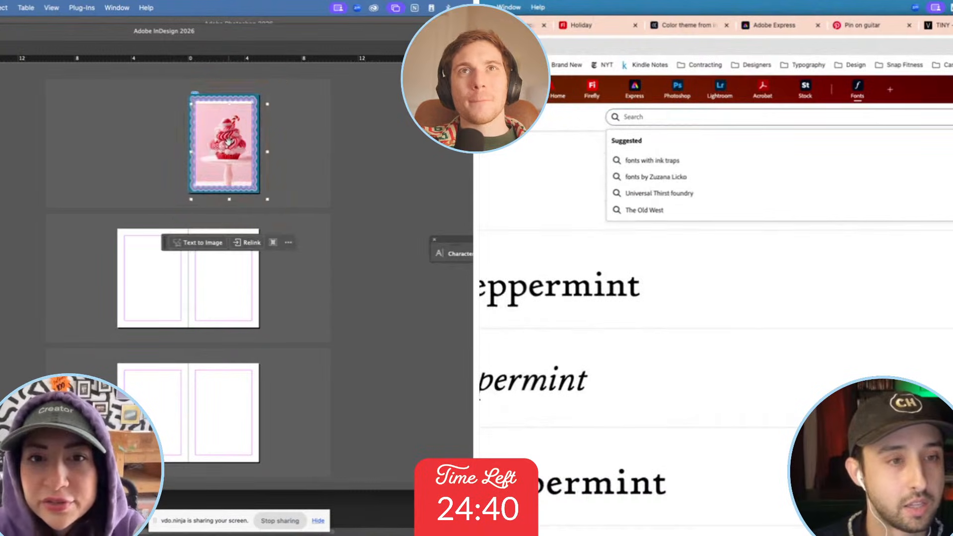
pyautogui.press('super+Tab')
pyautogui.moveTo(232, 169); pyautogui.dragTo(238, 163)
pyautogui.click(319, 146)
# Inspect the cover's image and border edges up close, and select the word "Frosted" in the InDesign recipe title.
pyautogui.press('super+equal')
pyautogui.scroll(3, 320, 147)
pyautogui.press('super+Tab')
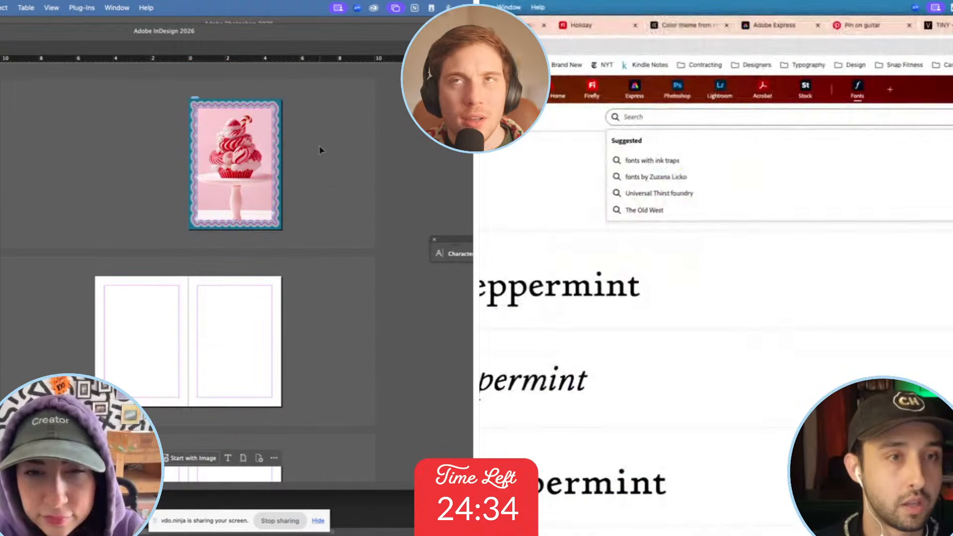
pyautogui.press('super+equal')
pyautogui.click(276, 134)
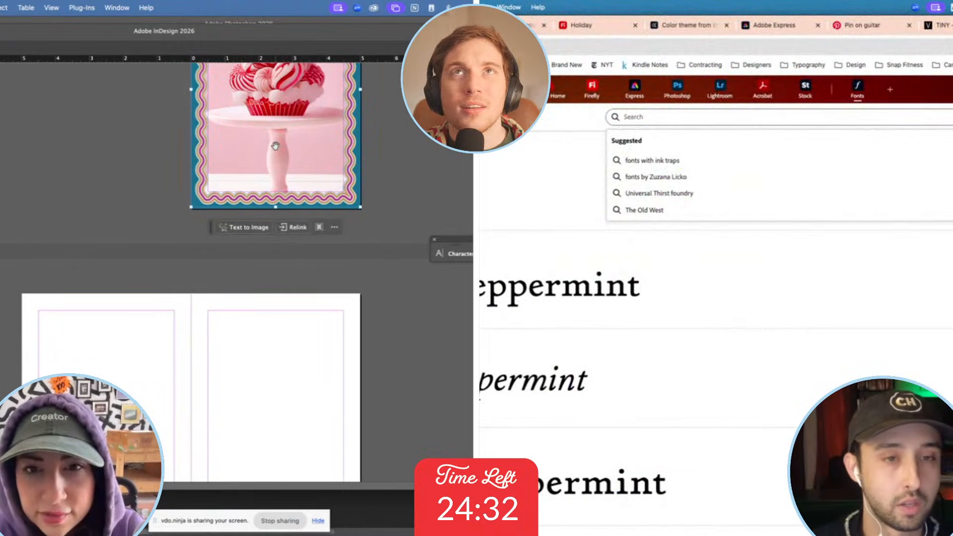
pyautogui.press('super+Tab')
pyautogui.scroll(5, 400, 137)
pyautogui.click(629, 334)
pyautogui.press('super+equal')
pyautogui.press('super+equal')
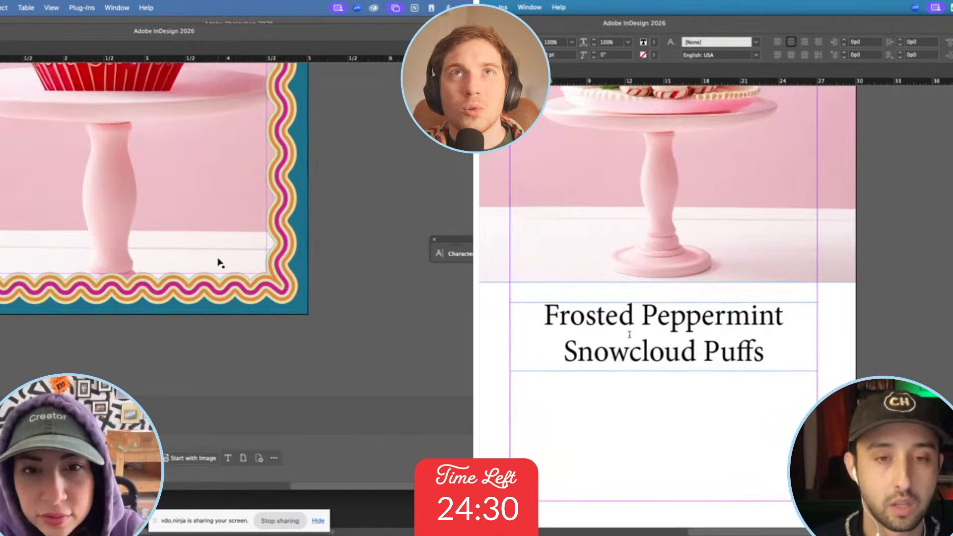
pyautogui.scroll(-10, 219, 262)
pyautogui.doubleClick(630, 328)
pyautogui.press('super+Tab')
pyautogui.click(330, 174)
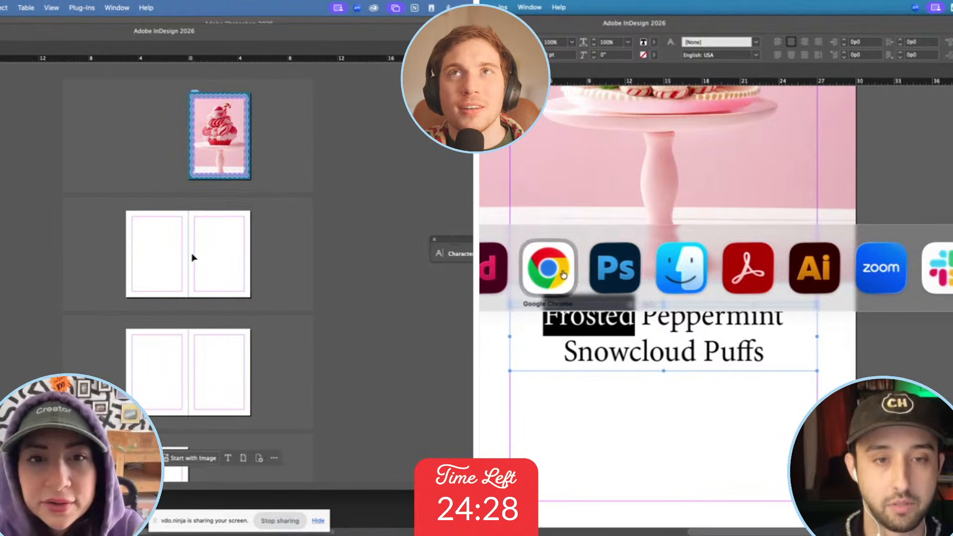
pyautogui.press('super+equal')
# Preview the Candy Crate folder's images from Bow.png to Lightbulb.jpeg in Finder, and bring the cupcake composite forward in Photoshop.
pyautogui.click(691, 275)
pyautogui.moveTo(178, 508)
pyautogui.click(282, 507)
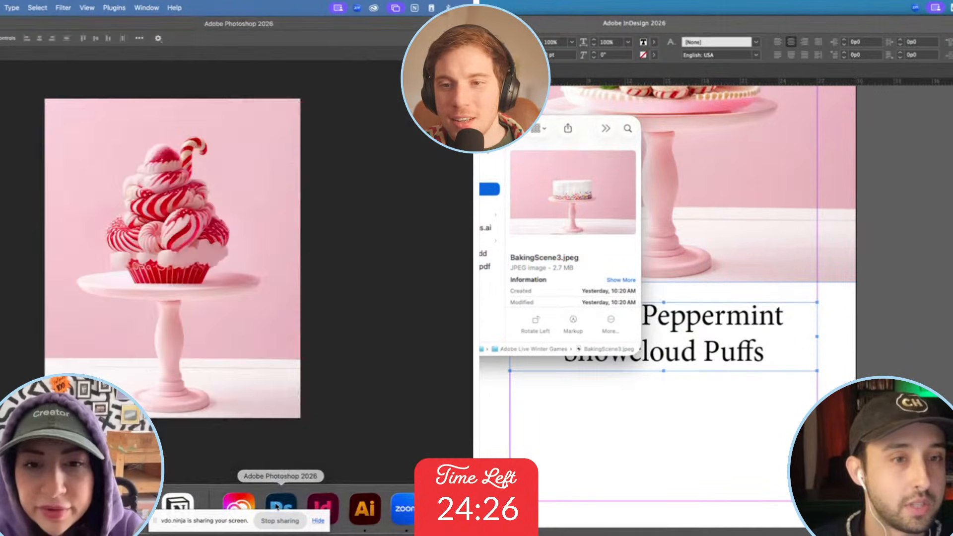
pyautogui.click(155, 235)
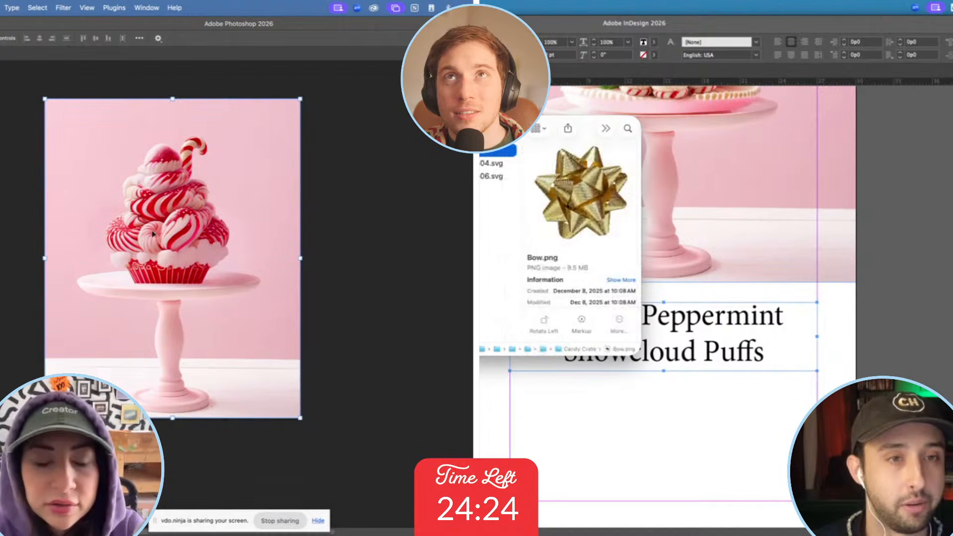
pyautogui.press('Down')
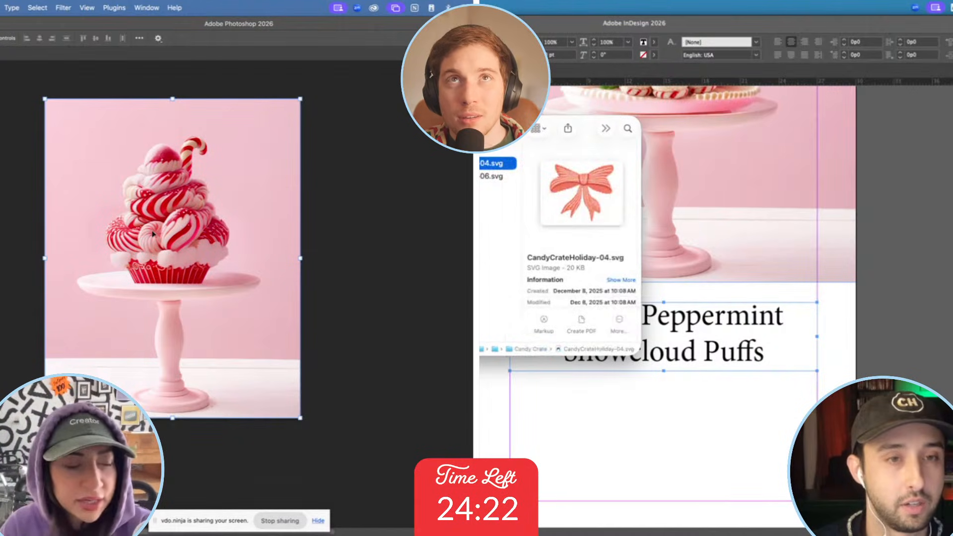
pyautogui.press('Down')
pyautogui.press('Down')
pyautogui.moveTo(193, 496)
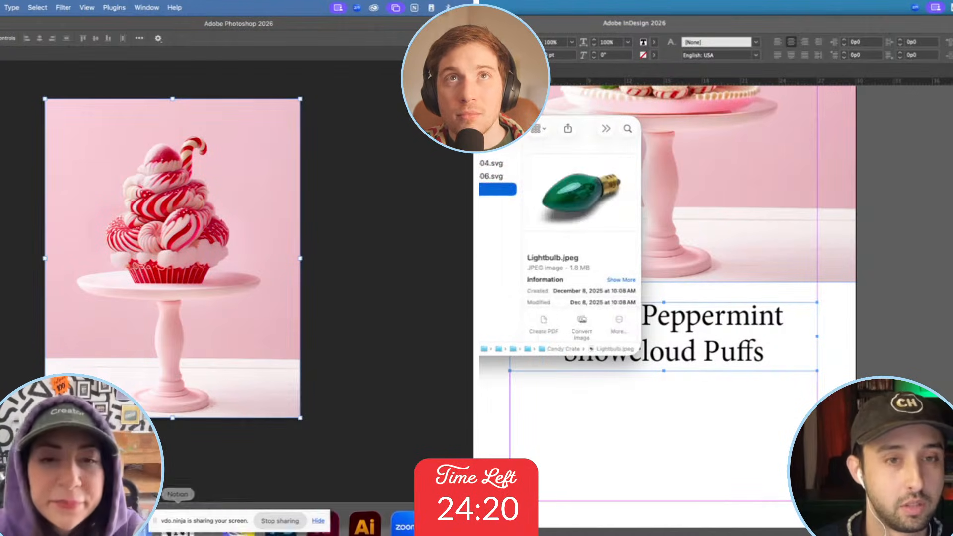
# Place Bow.png from the Candy Crate folder on an empty area of the Holiday board in Firefly.
pyautogui.click(136, 509)
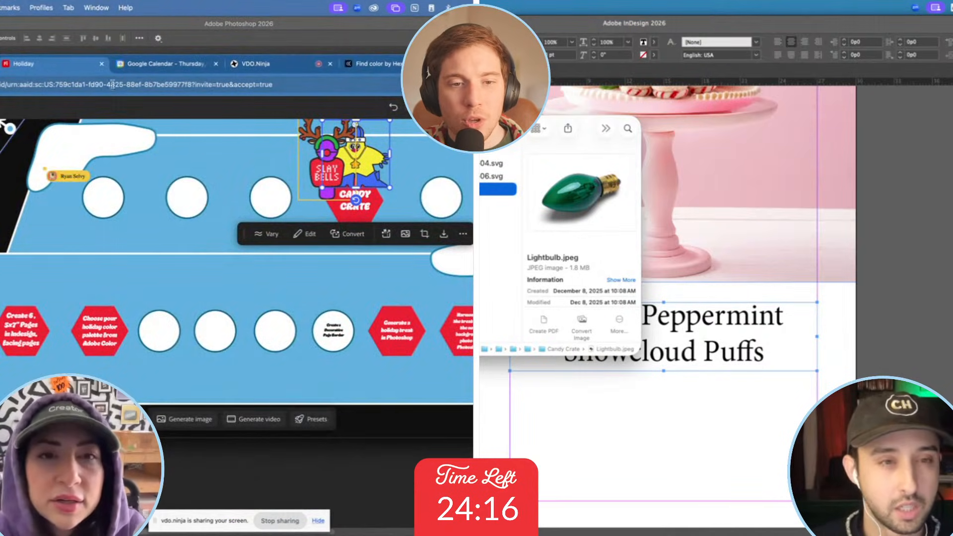
pyautogui.scroll(-5, 35, 248)
pyautogui.hscroll(12, 36, 247)
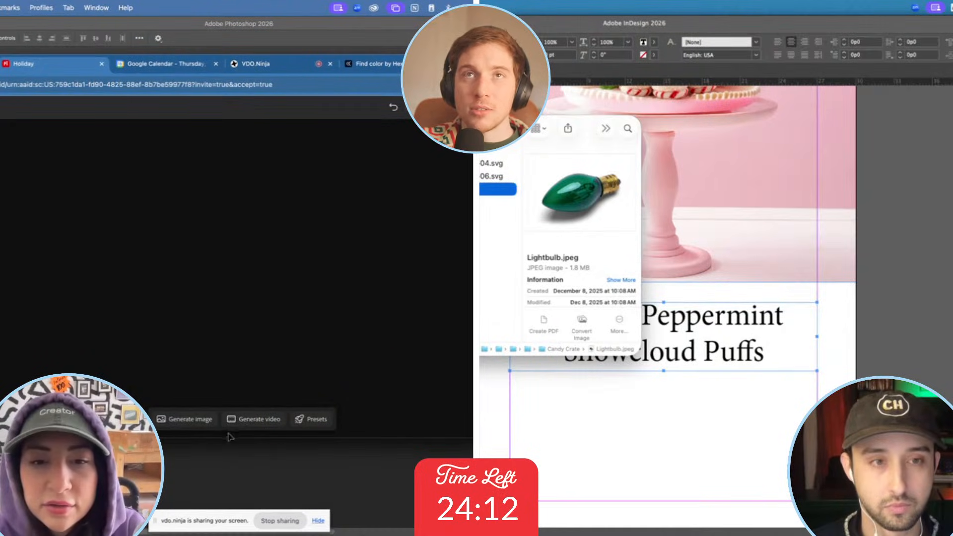
pyautogui.moveTo(228, 440); pyautogui.dragTo(227, 535)
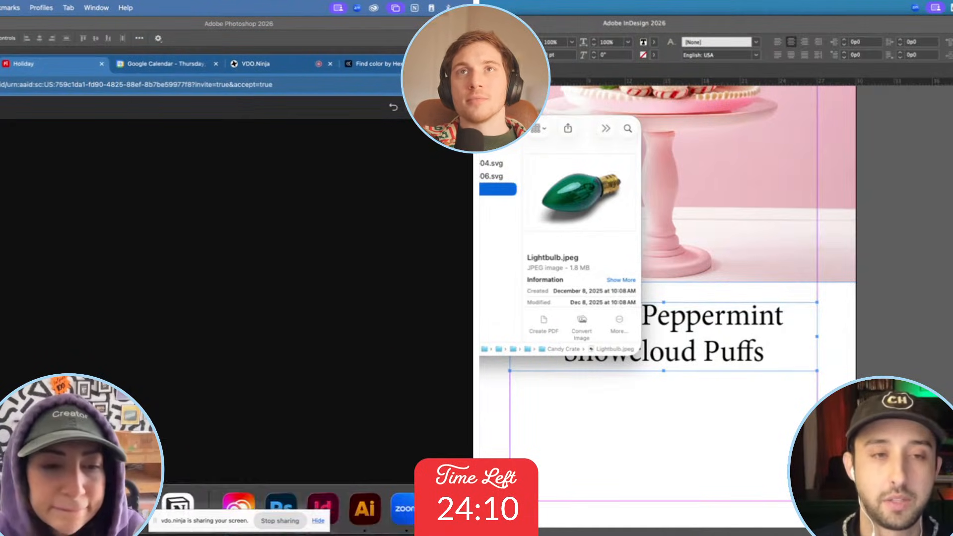
pyautogui.click(93, 509)
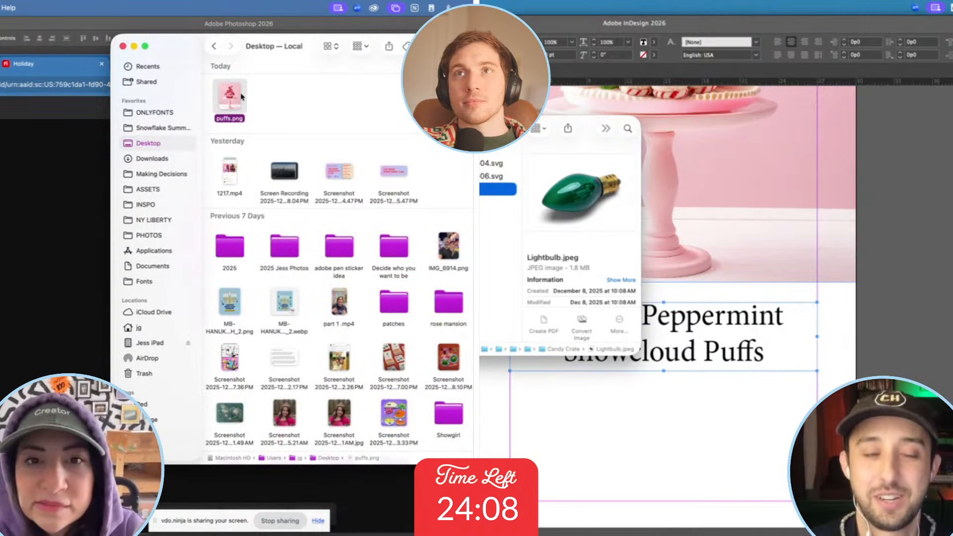
pyautogui.click(159, 129)
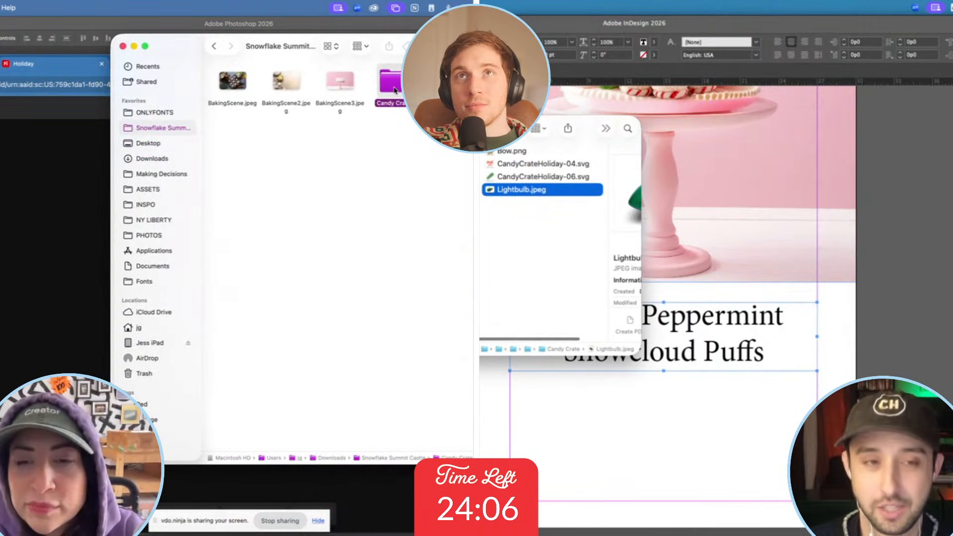
pyautogui.doubleClick(396, 90)
pyautogui.moveTo(232, 83); pyautogui.dragTo(117, 265)
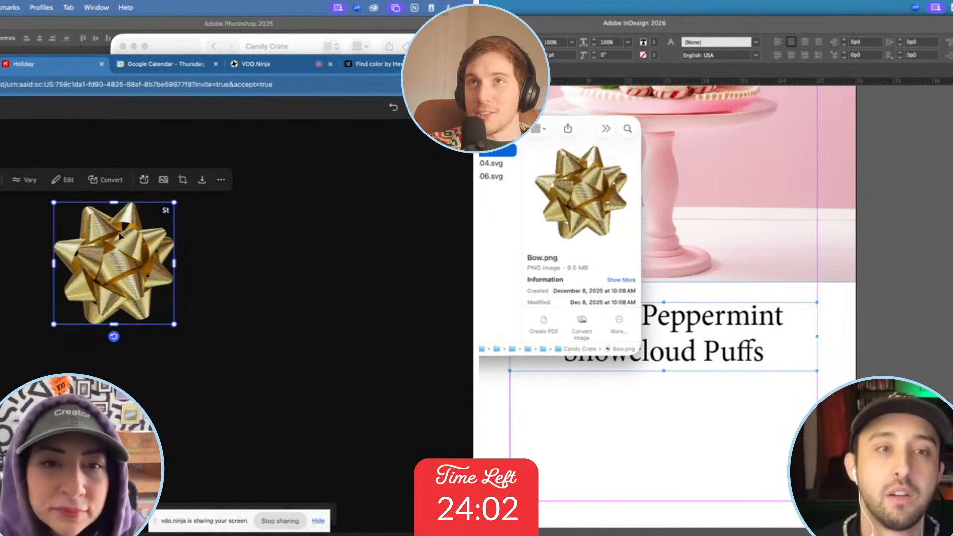
# Hide the screen-sharing notice and set the Firefly board's image generation model to Gemini 3 (w/ Nano Banana Pro).
pyautogui.press('Down')
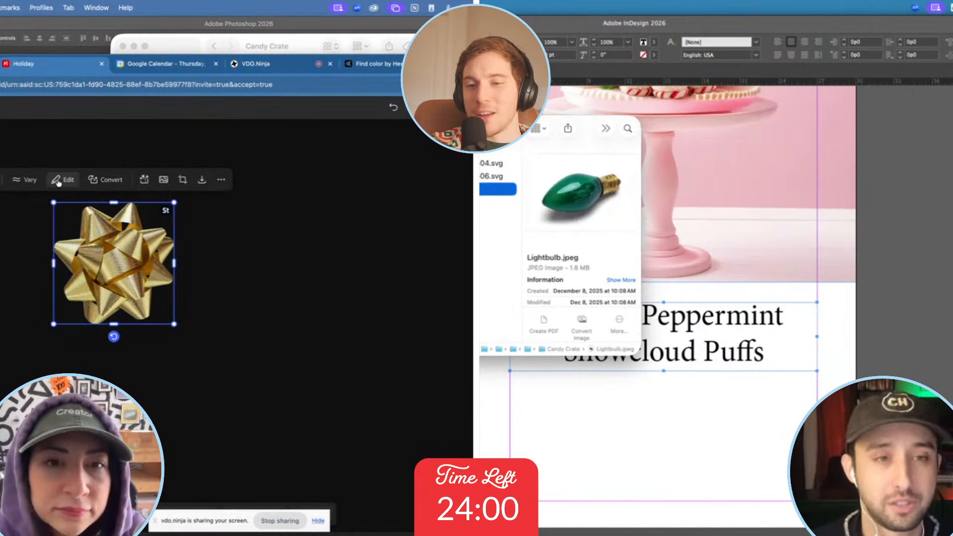
pyautogui.press('super+Tab')
pyautogui.click(211, 307)
pyautogui.click(114, 261)
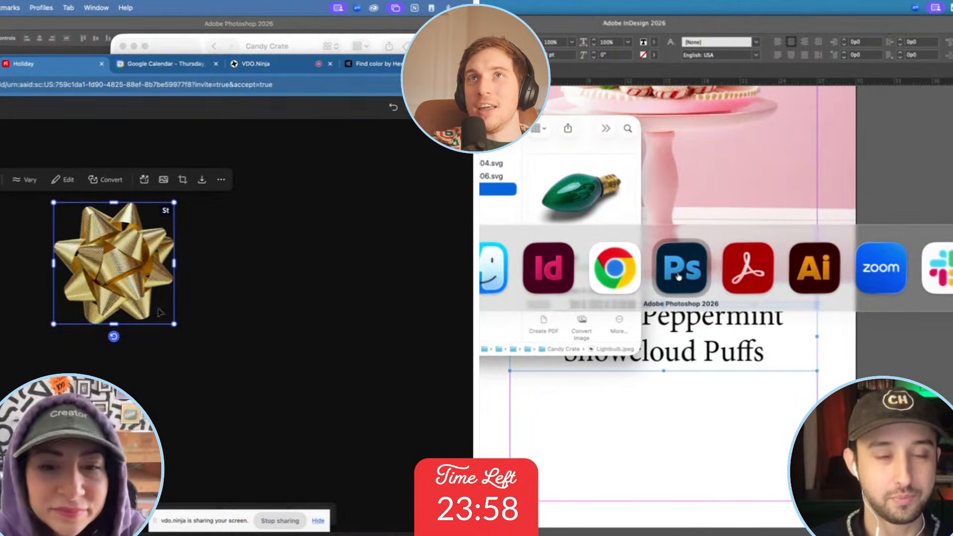
pyautogui.click(256, 428)
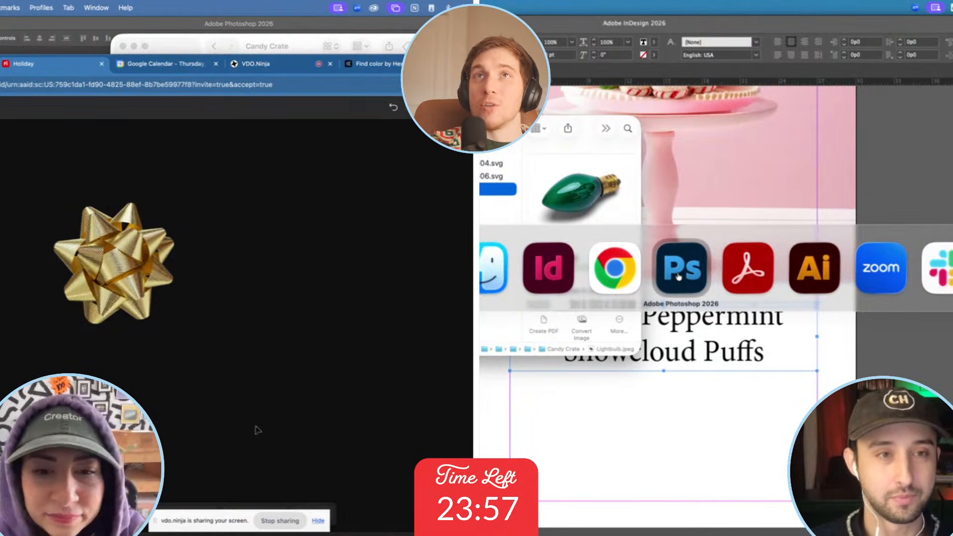
pyautogui.click(318, 521)
pyautogui.click(188, 514)
pyautogui.click(199, 424)
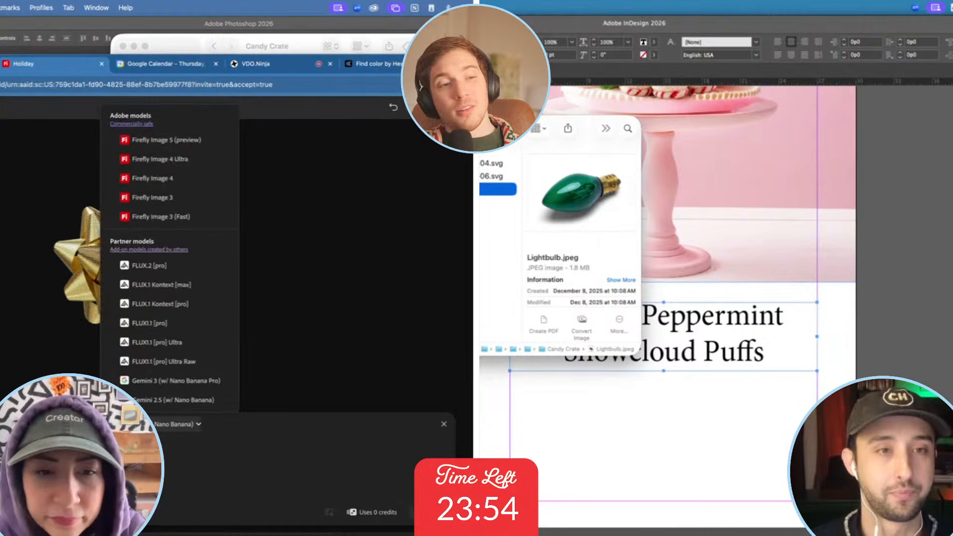
pyautogui.click(159, 380)
# Use the gold bow as the image reference for the Firefly generation, and deselect the recipe title in InDesign.
pyautogui.press('super+Tab')
pyautogui.scroll(-5, 504, 344)
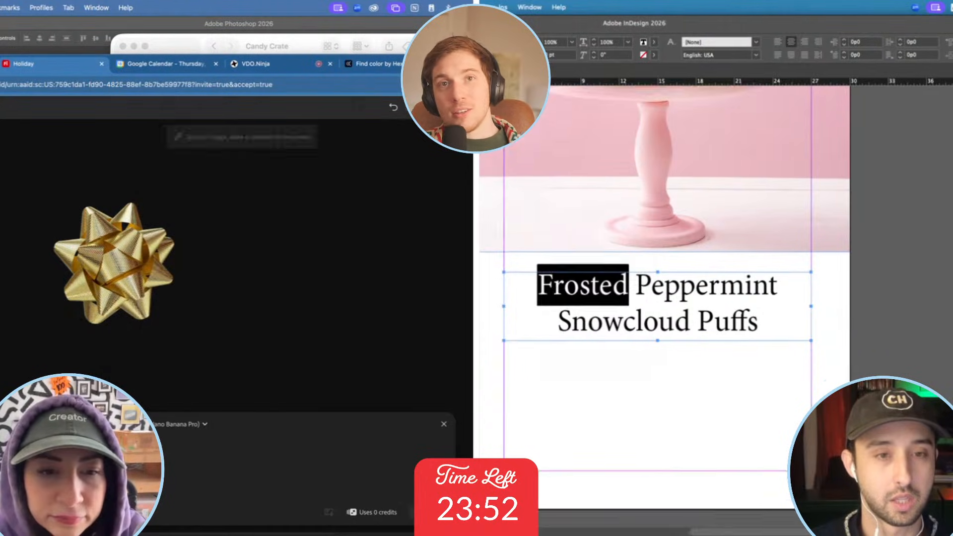
pyautogui.click(143, 248)
pyautogui.press('Escape')
pyautogui.click(552, 302)
pyautogui.scroll(4, 552, 301)
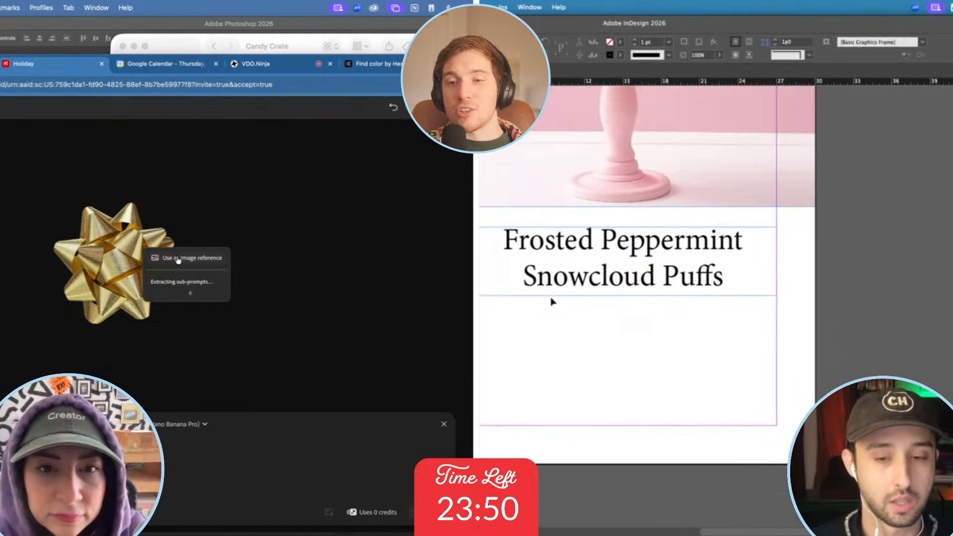
pyautogui.click(187, 258)
pyautogui.scroll(20, 552, 302)
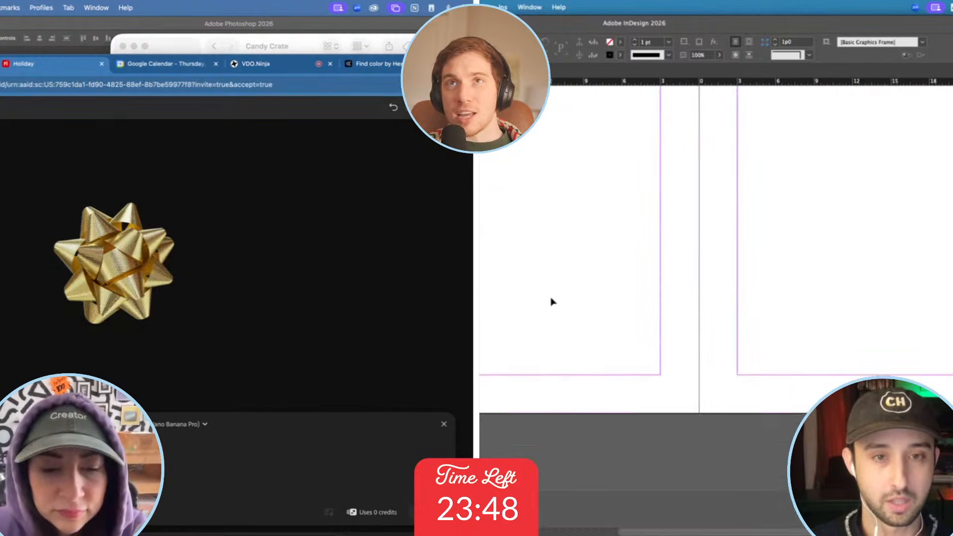
# Place Lightbulb.jpeg small near the left page's inner bottom margin corner on the InDesign spread, and duplicate it toward the outer edge.
pyautogui.scroll(-2, 552, 302)
pyautogui.scroll(-2, 552, 301)
pyautogui.press('super+Tab')
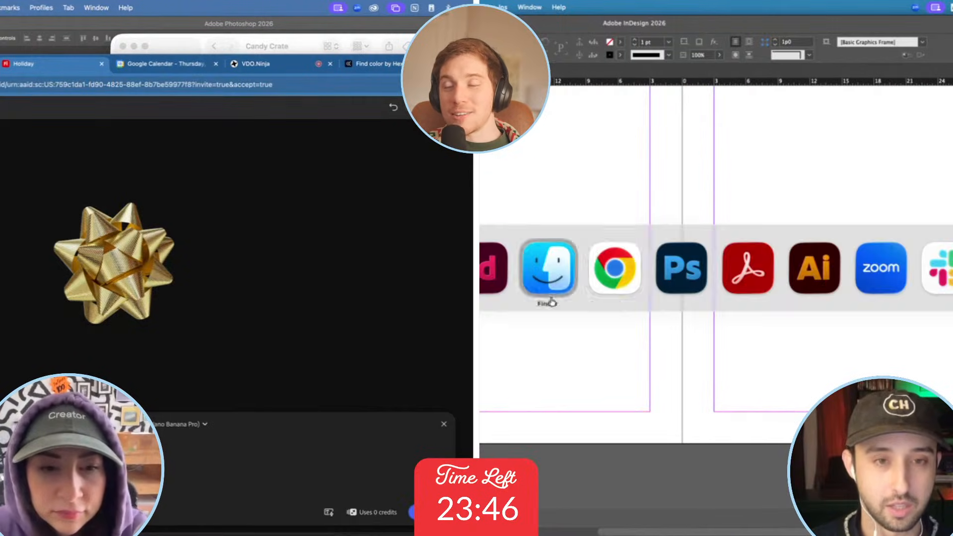
pyautogui.moveTo(498, 189); pyautogui.dragTo(650, 405)
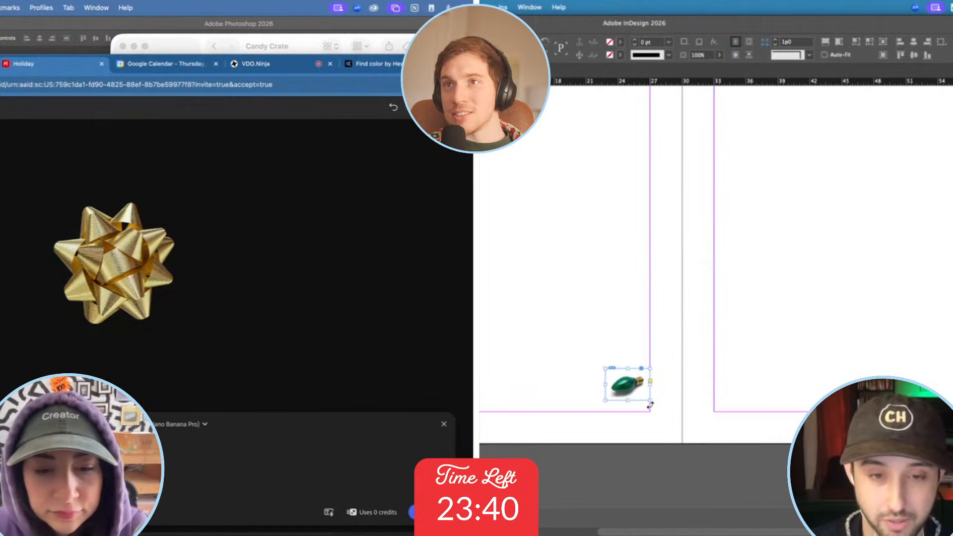
pyautogui.scroll(2, 649, 404)
pyautogui.scroll(-1, 673, 383)
pyautogui.scroll(-1, 673, 383)
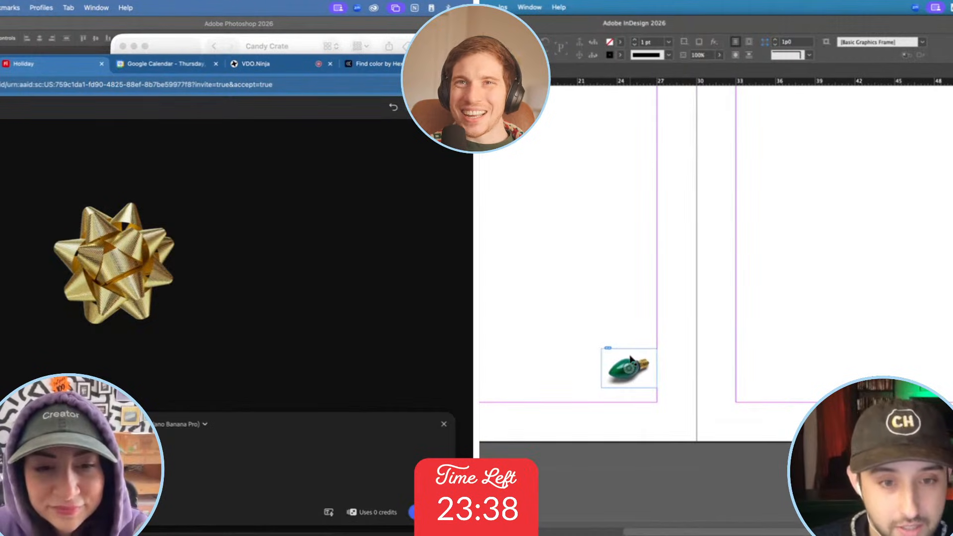
pyautogui.moveTo(631, 358); pyautogui.dragTo(500, 396)
pyautogui.write('ws and rib')
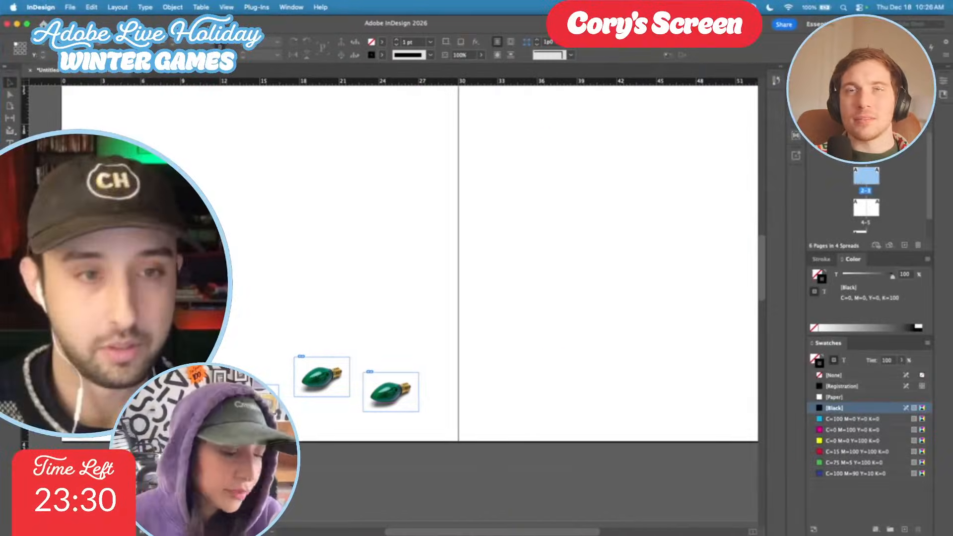
# Hide the frame edges on the InDesign spread.
pyautogui.click(226, 7)
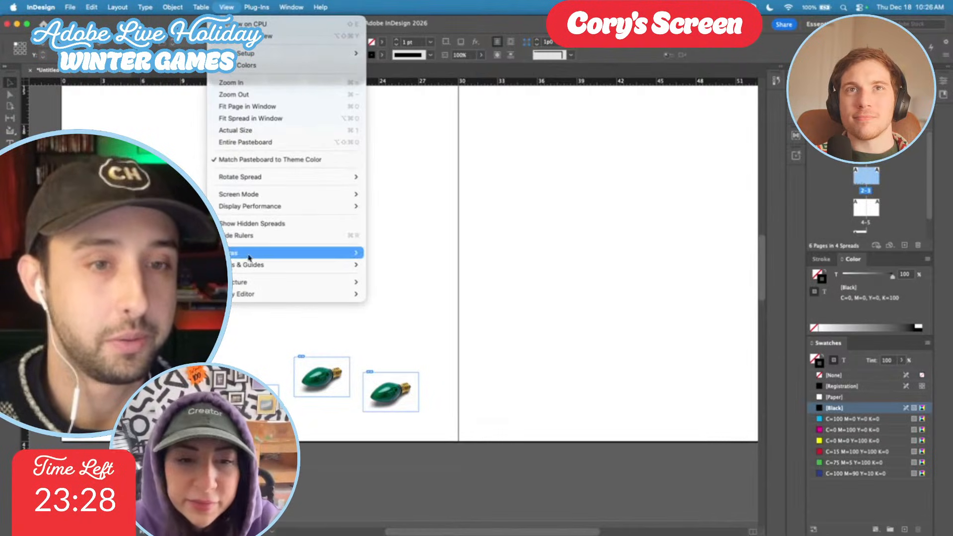
pyautogui.moveTo(316, 246)
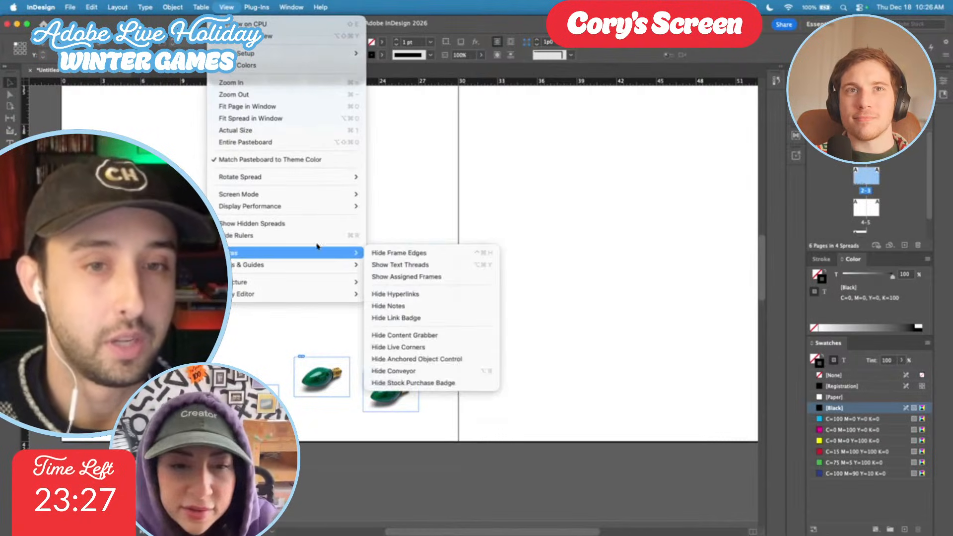
pyautogui.click(435, 254)
pyautogui.scroll(1, 339, 286)
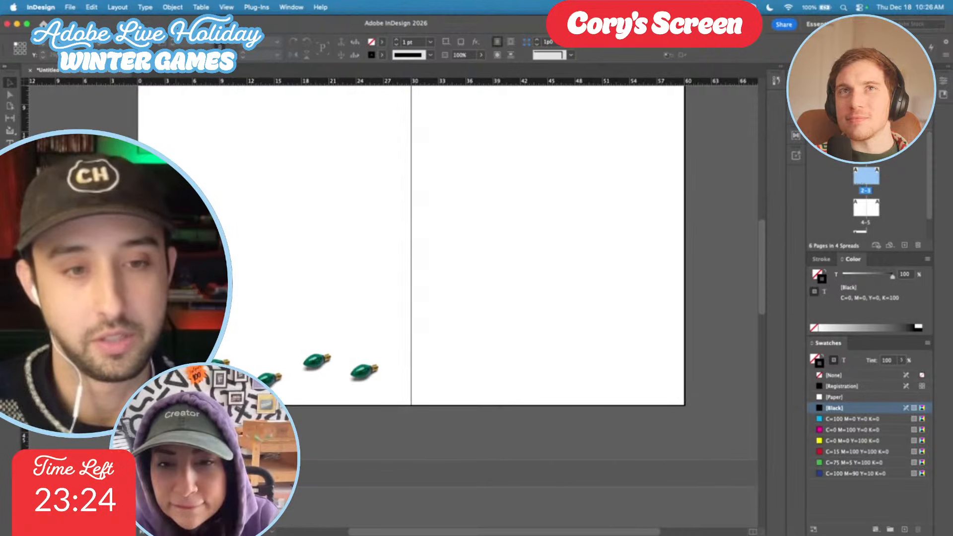
# Undo the accidental move of the green bulbs and select the whole row of bulbs on the left page.
pyautogui.moveTo(428, 385); pyautogui.dragTo(427, 386)
pyautogui.moveTo(367, 371); pyautogui.dragTo(374, 368)
pyautogui.press('super+z')
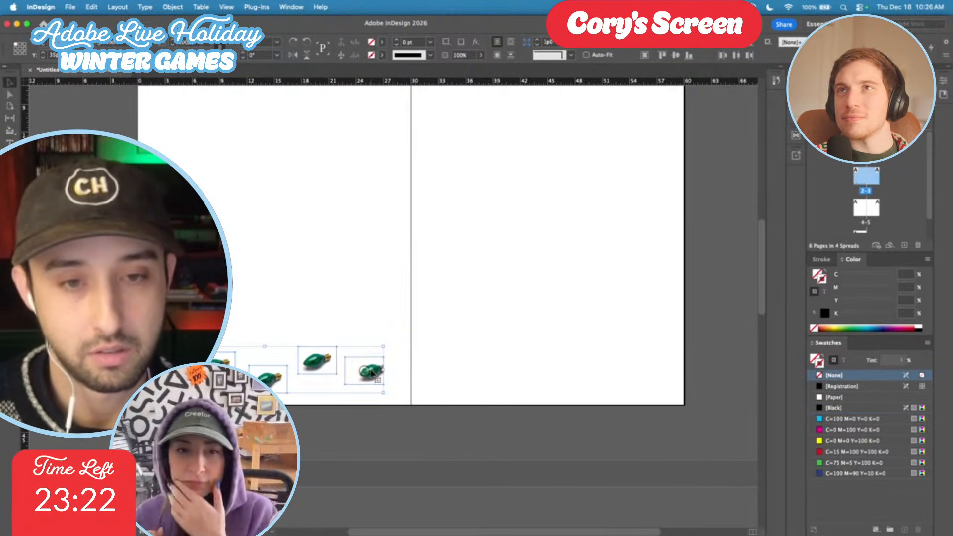
pyautogui.click(366, 371)
pyautogui.click(368, 332)
pyautogui.moveTo(378, 334); pyautogui.dragTo(214, 399)
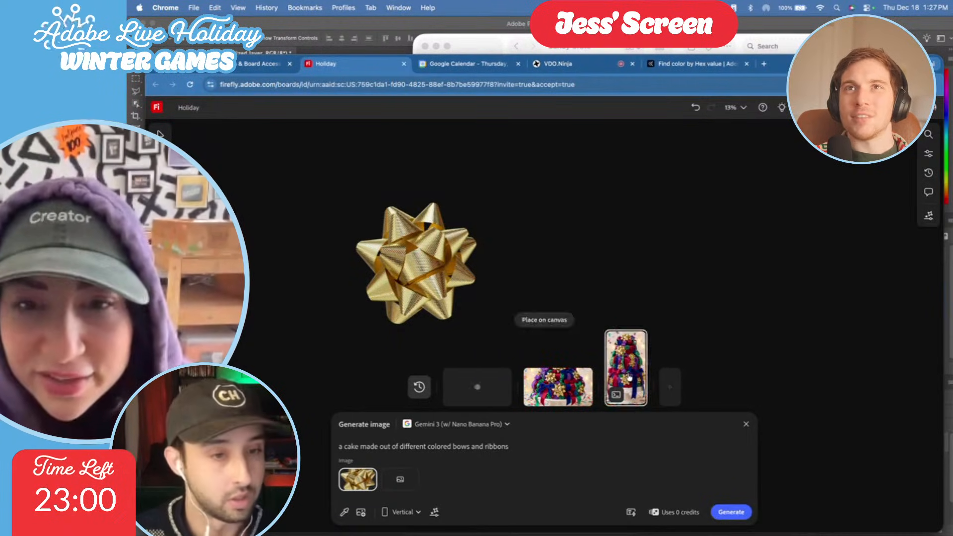
# Place the generated tiered bow cake with the gold topper beside the gold bow on the Firefly board, and dismiss the Grammarly offer.
pyautogui.click(527, 320)
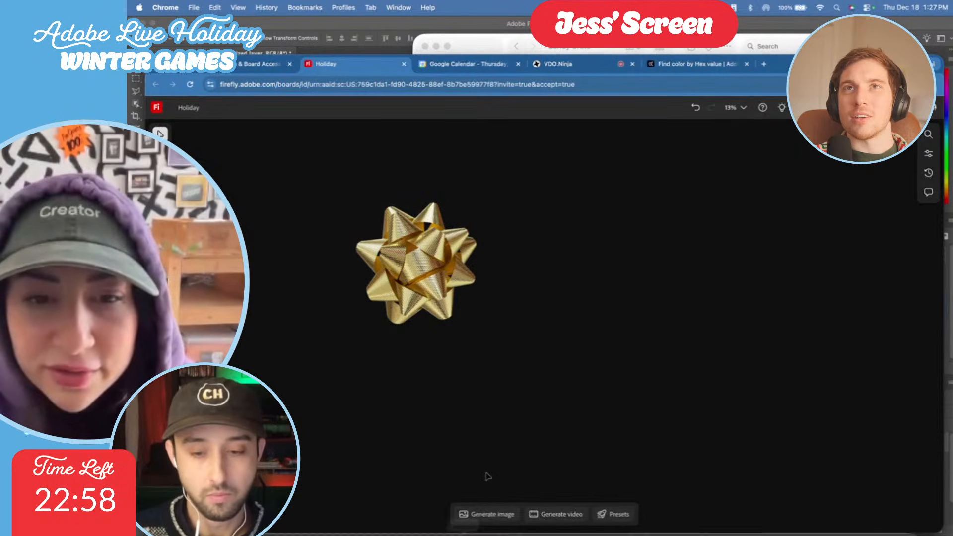
pyautogui.click(482, 514)
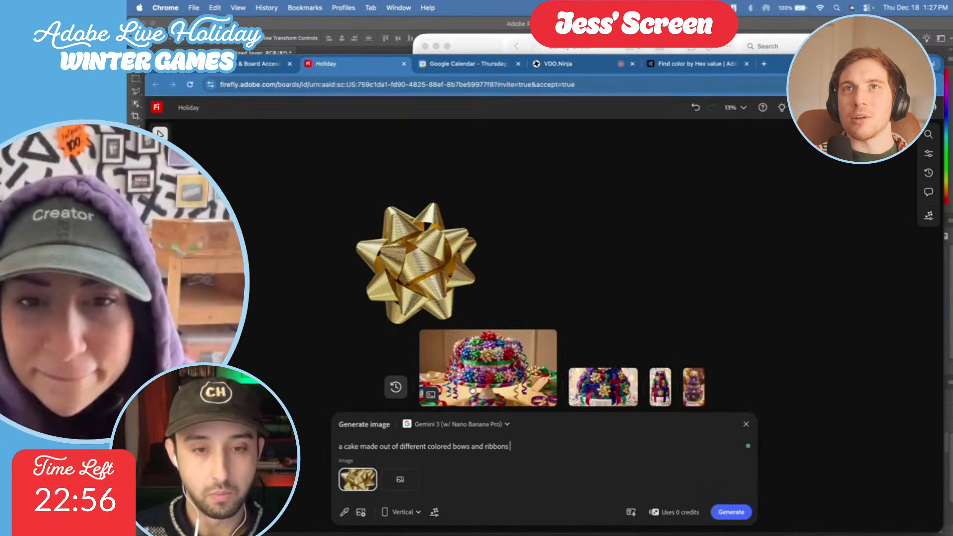
pyautogui.click(571, 321)
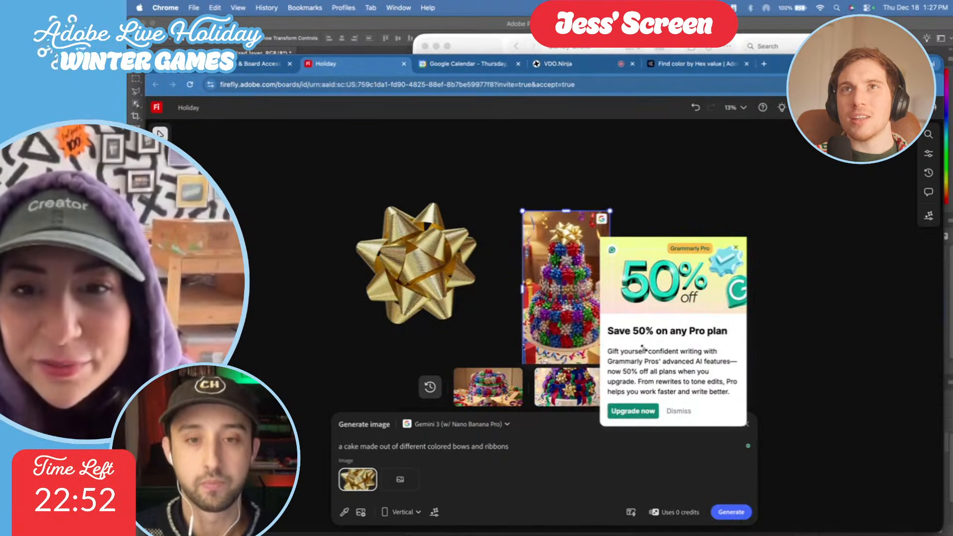
pyautogui.click(736, 248)
pyautogui.scroll(5, 607, 312)
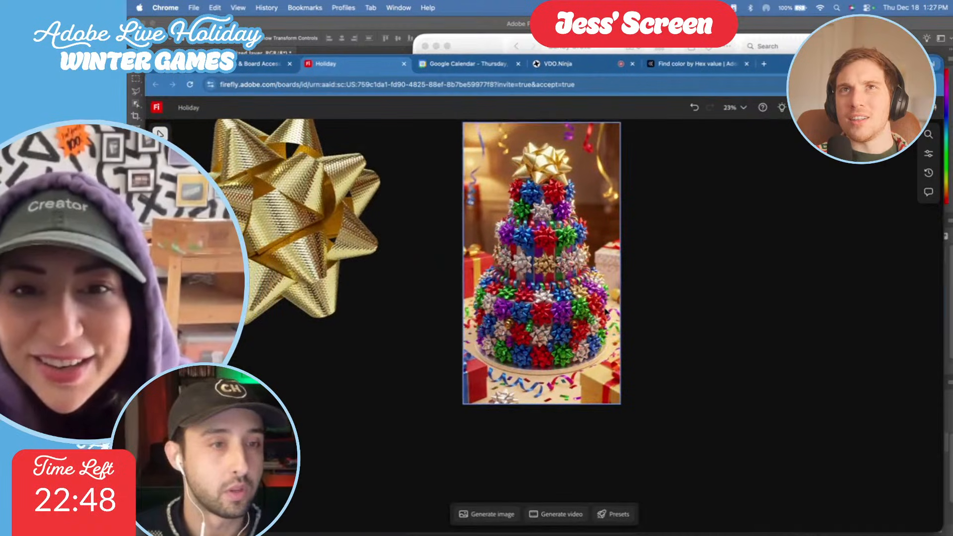
# Extend the Firefly prompt with ", made out of cake so its edible." and generate new images with it.
pyautogui.click(499, 516)
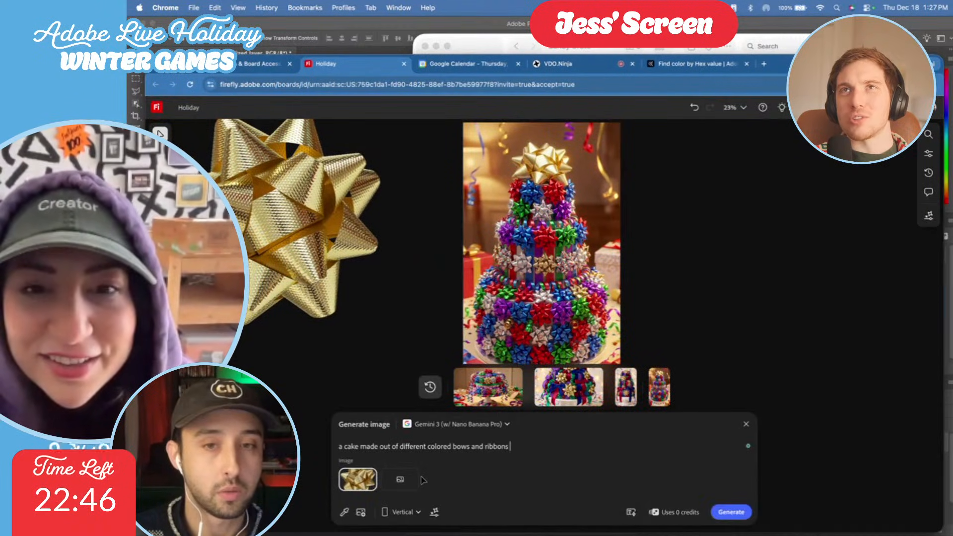
pyautogui.write(', ma')
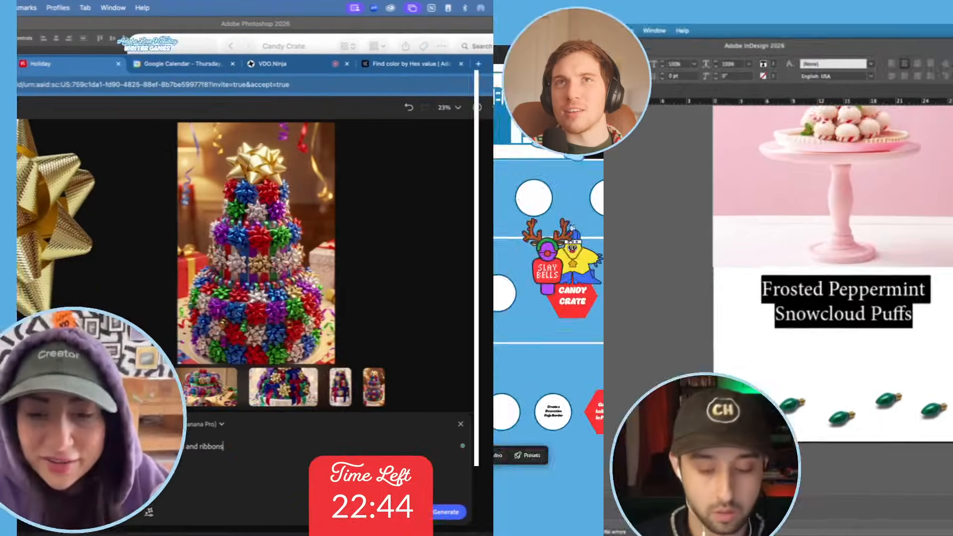
pyautogui.write('de out of c')
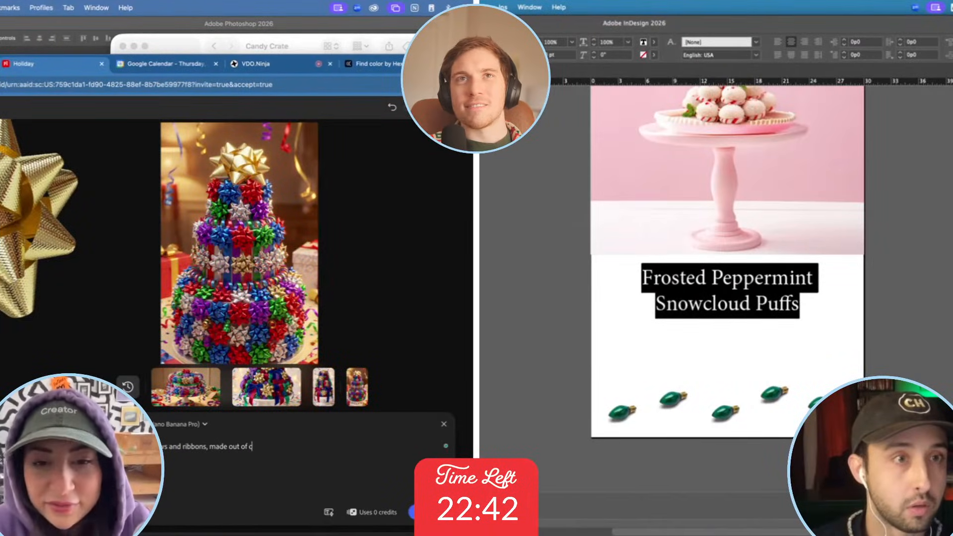
pyautogui.write('ake so its edible.')
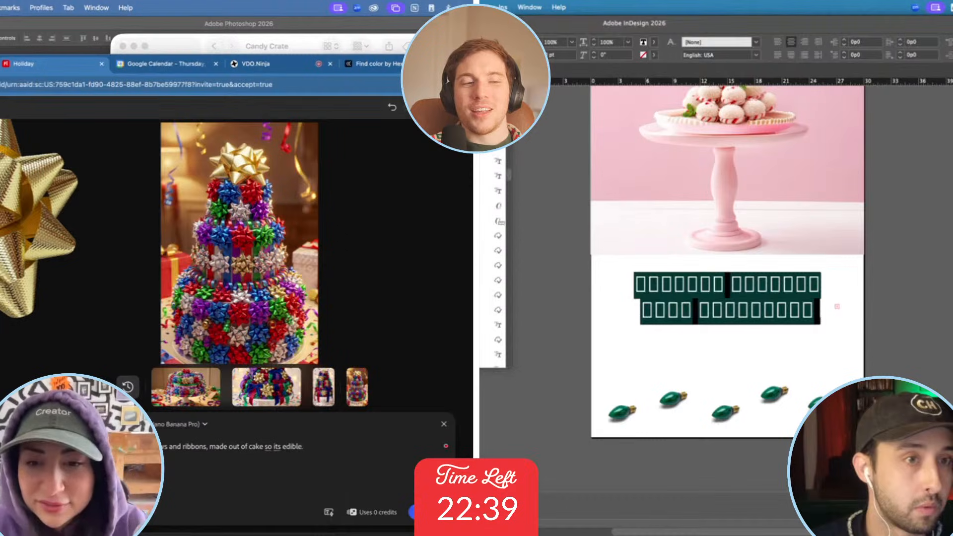
pyautogui.press('Return')
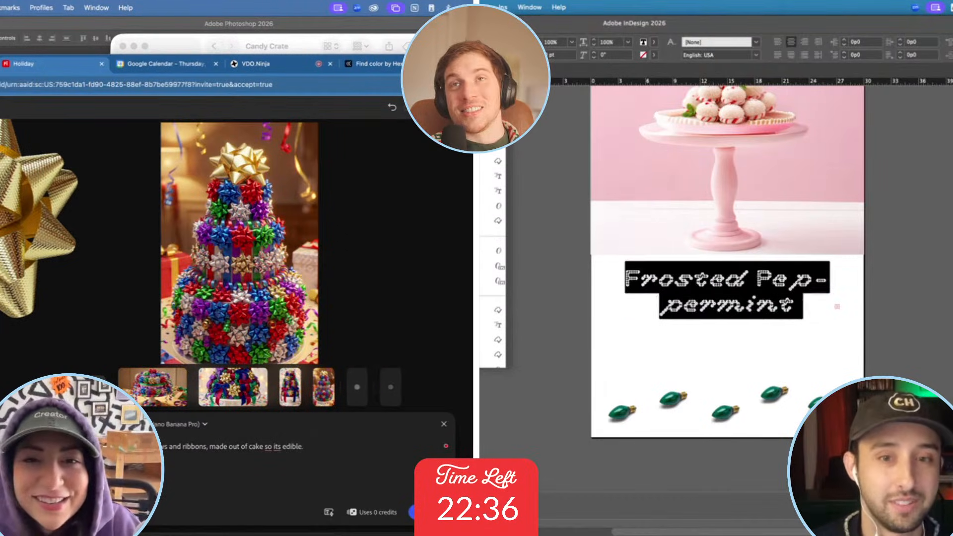
# Widen the InDesign recipe title frame to the page edges and extend it downward, and place the wide ribbon-and-bow cake on the Firefly board.
pyautogui.press('Return')
pyautogui.press('Escape')
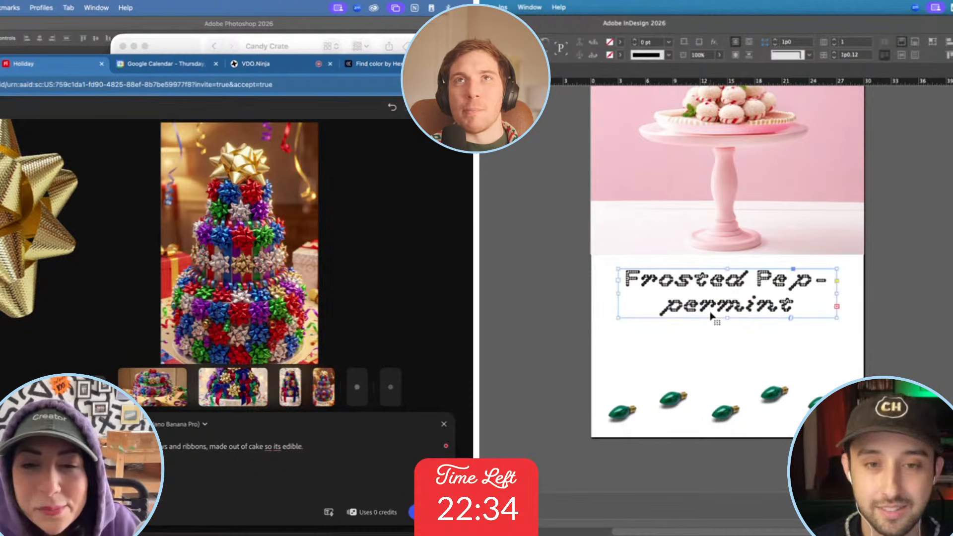
pyautogui.moveTo(237, 387)
pyautogui.moveTo(606, 294); pyautogui.dragTo(592, 293)
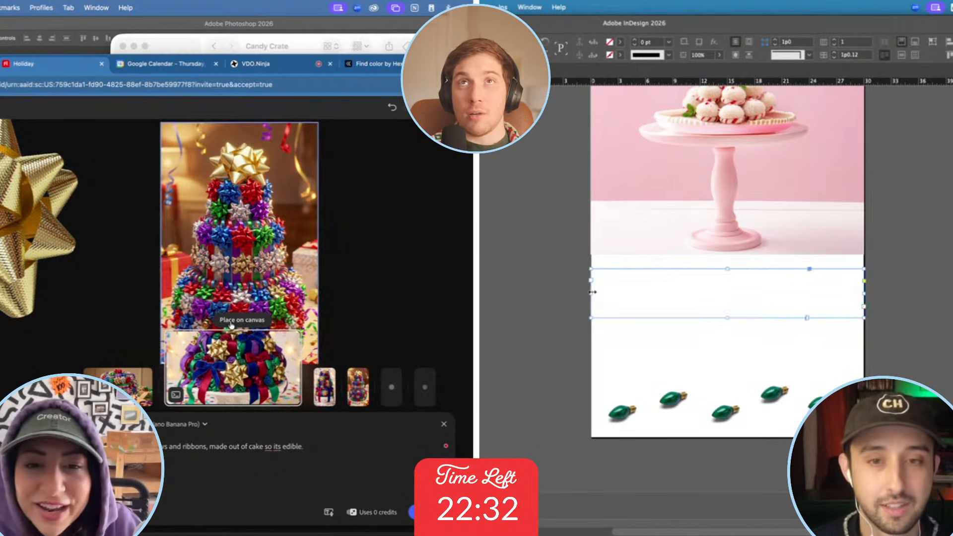
pyautogui.moveTo(237, 386); pyautogui.dragTo(403, 266)
pyautogui.moveTo(728, 318); pyautogui.dragTo(728, 347)
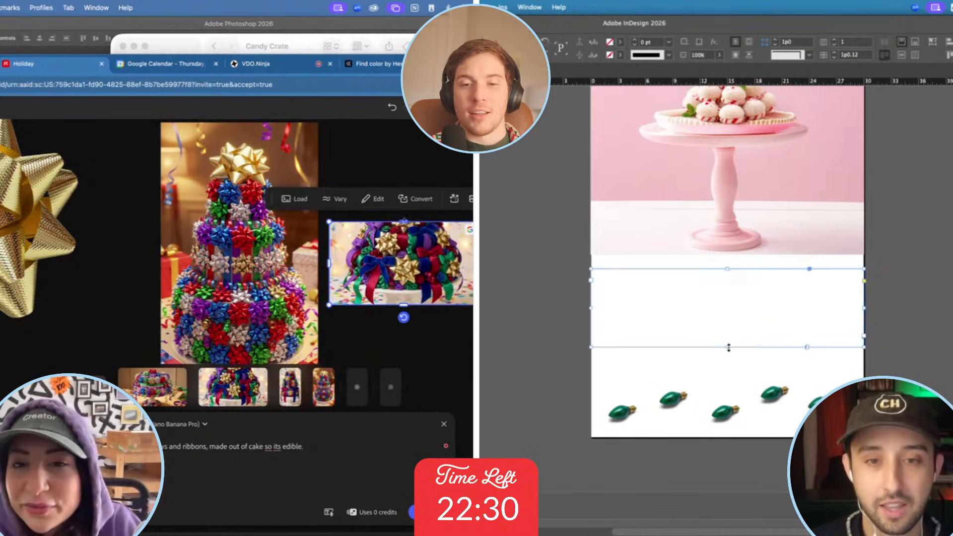
# Break the title between Frosted and Peppermint and extend its frame to fit Puffs, and delete the wide bow cake from the Firefly board.
pyautogui.doubleClick(727, 279)
pyautogui.press('BackSpace')
pyautogui.moveTo(394, 271); pyautogui.dragTo(394, 262)
pyautogui.press('Return')
pyautogui.press('Delete')
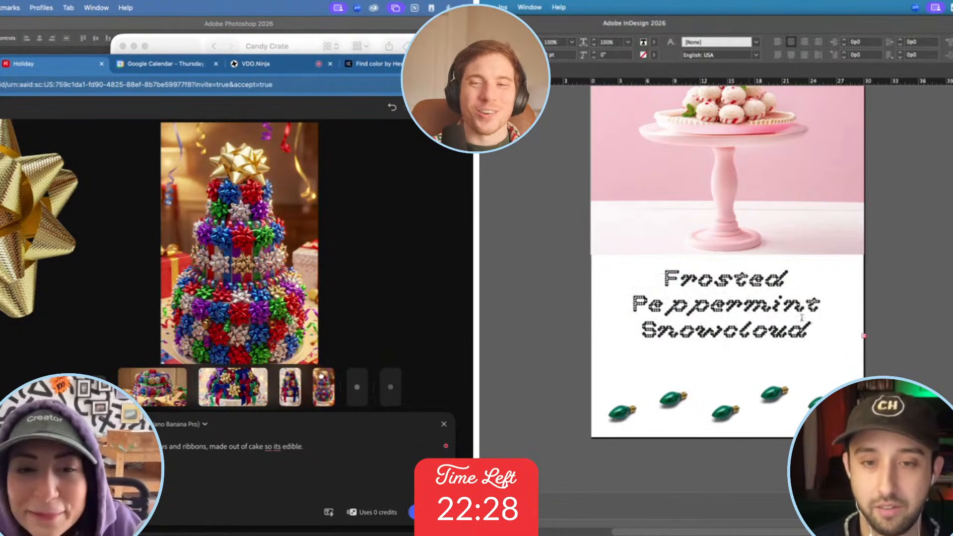
pyautogui.press('Escape')
pyautogui.moveTo(728, 347); pyautogui.dragTo(727, 377)
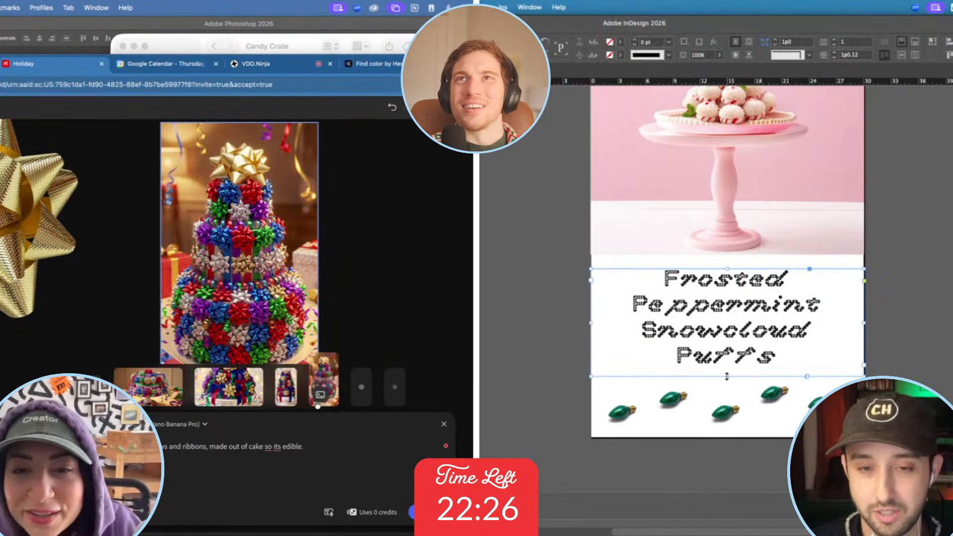
# Enlarge all the text of the recipe title by five increments.
pyautogui.click(928, 306)
pyautogui.doubleClick(783, 365)
pyautogui.press('super+a')
pyautogui.press('super+shift+period')
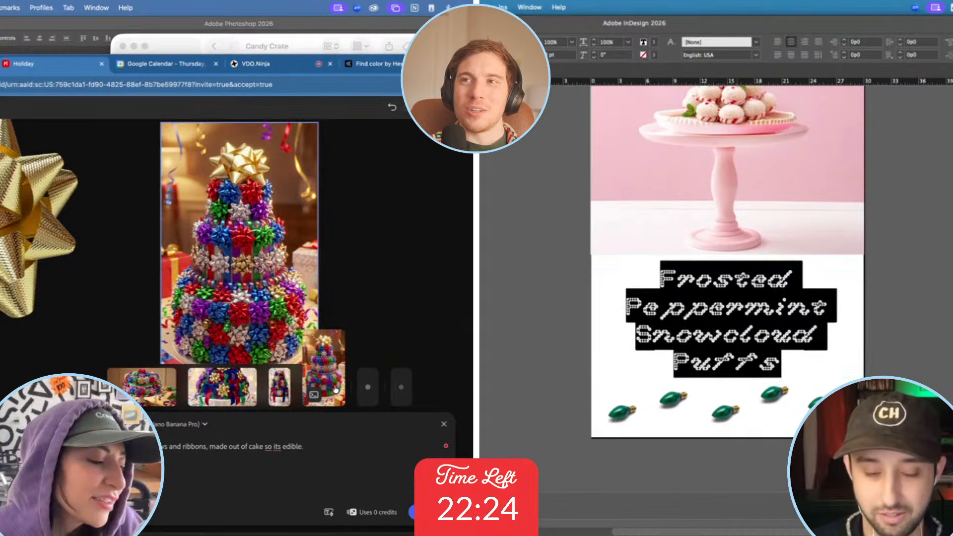
pyautogui.press('super+shift+period')
pyautogui.press('super+shift+period')
pyautogui.press('super+shift+period')
pyautogui.press('super+shift+period')
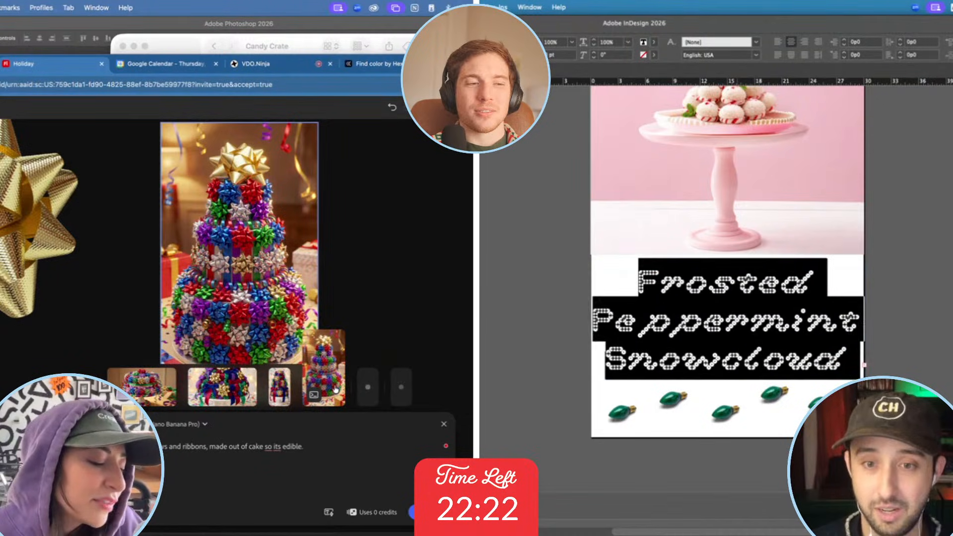
# Tighten the line spacing of the enlarged recipe title by seven increments so all four lines fit.
pyautogui.hotkey('alt', 'Up')
pyautogui.hotkey('alt', 'Up')
pyautogui.hotkey('alt', 'Up')
pyautogui.hotkey('alt', 'Up')
pyautogui.hotkey('alt', 'Up')
pyautogui.hotkey('alt', 'Up')
pyautogui.hotkey('alt', 'Up')
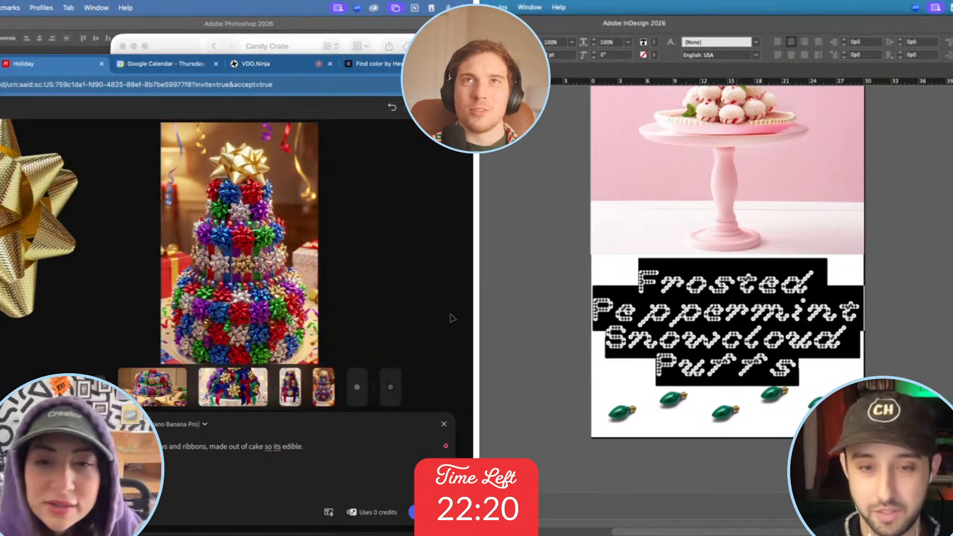
pyautogui.press('Escape')
# Move the tiered bow cake closer to the gold bow on the Firefly board, and tighten the recipe title's line spacing one more increment.
pyautogui.click(887, 307)
pyautogui.scroll(4, 887, 307)
pyautogui.moveTo(300, 342); pyautogui.dragTo(214, 340)
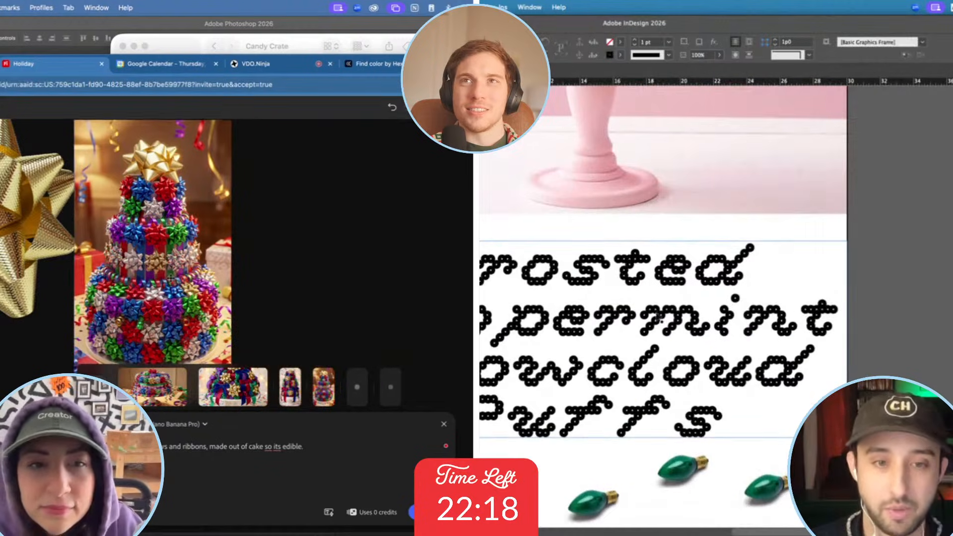
pyautogui.moveTo(591, 375); pyautogui.dragTo(667, 311)
pyautogui.doubleClick(666, 304)
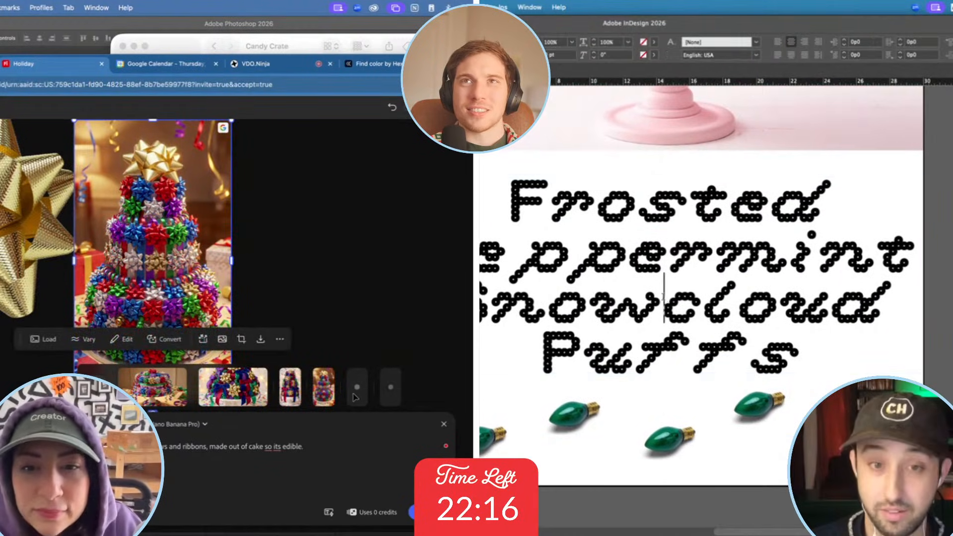
pyautogui.press('super+a')
pyautogui.hotkey('alt', 'Up')
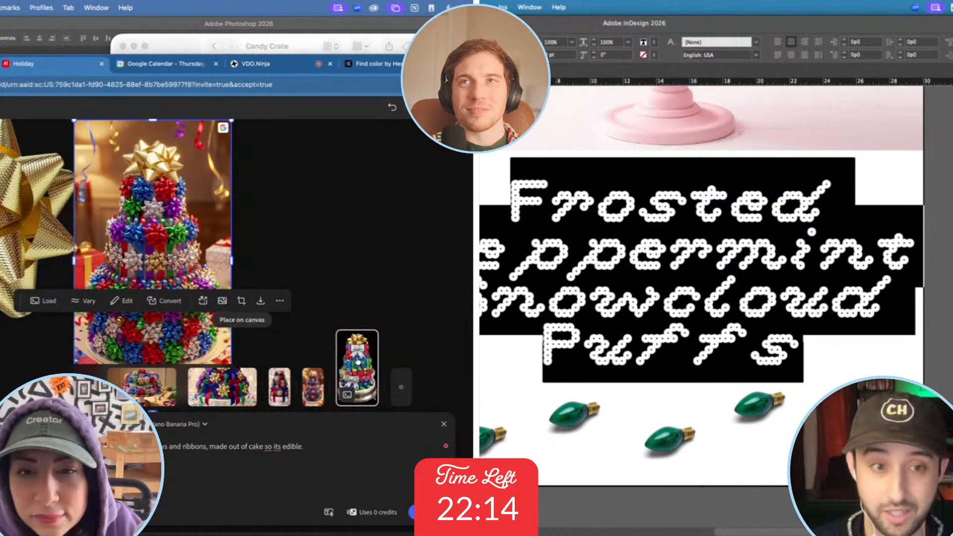
# Place the black-background bow cake beside the first cake on the Firefly board and enlarge it to a similar height.
pyautogui.click(242, 301)
pyautogui.press('Escape')
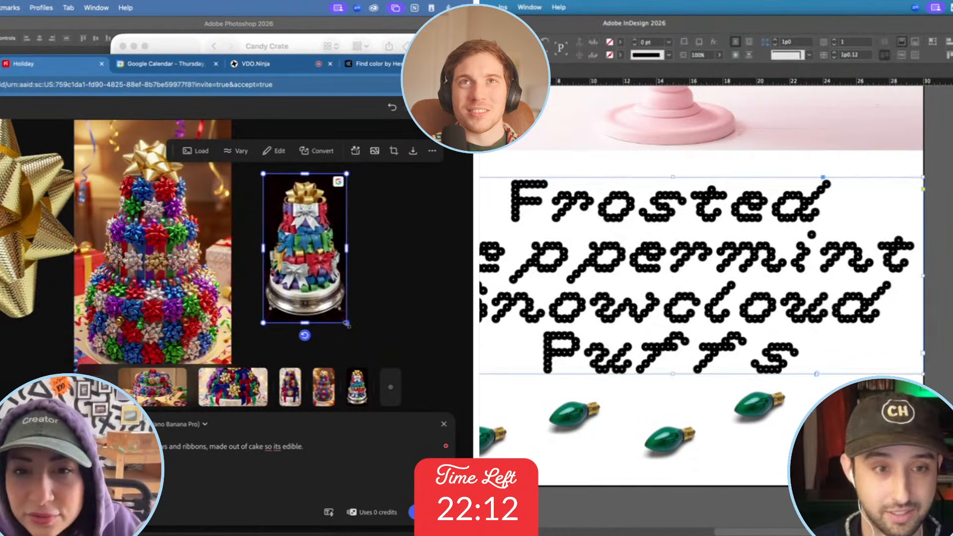
pyautogui.moveTo(404, 407); pyautogui.dragTo(405, 410)
pyautogui.press('super+shift+a')
pyautogui.doubleClick(538, 281)
pyautogui.moveTo(337, 308); pyautogui.dragTo(312, 258)
# Tighten the recipe title's letter spacing by two increments and reduce its font size by four increments.
pyautogui.press('super+a')
pyautogui.hotkey('alt', 'Left')
pyautogui.hotkey('alt', 'Left')
pyautogui.press('super+shift+comma')
pyautogui.press('super+shift+comma')
pyautogui.press('super+shift+comma')
pyautogui.press('super+shift+comma')
# Tighten the line spacing of the reduced recipe title by three increments.
pyautogui.click(198, 278)
pyautogui.moveTo(391, 380)
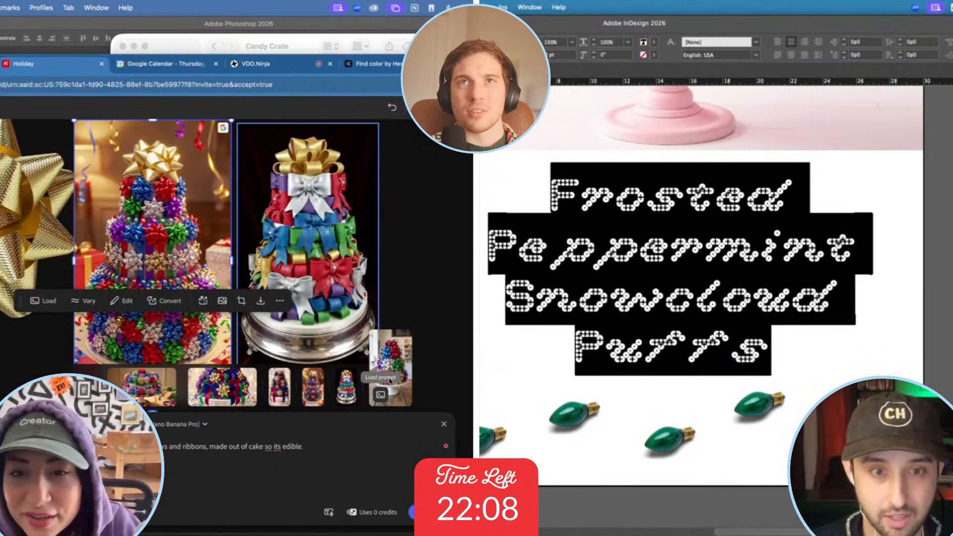
pyautogui.hotkey('alt', 'Up')
pyautogui.hotkey('alt', 'Up')
pyautogui.hotkey('alt', 'Up')
# Place the generated bow cake on the white stand next to the black-background cake on the Firefly board and enlarge it.
pyautogui.scroll(4, 540, 281)
pyautogui.hscroll(4, 540, 282)
pyautogui.scroll(3, 540, 281)
pyautogui.moveTo(391, 365); pyautogui.dragTo(364, 202)
pyautogui.hscroll(-1, 541, 281)
pyautogui.press('Escape')
pyautogui.moveTo(432, 303); pyautogui.dragTo(517, 454)
pyautogui.click(836, 188)
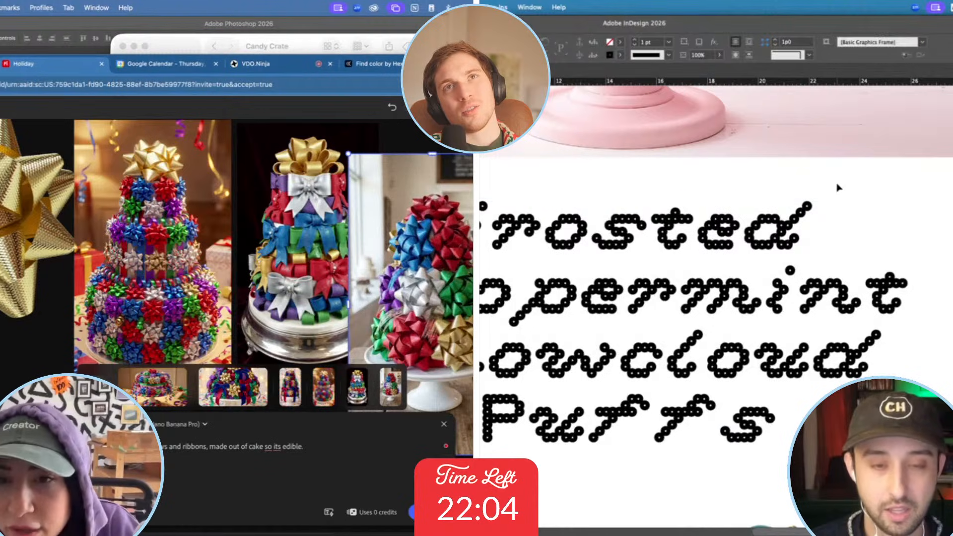
# Space the overlapping cake images apart on the Firefly board, and select all the recipe title text in InDesign.
pyautogui.doubleClick(836, 188)
pyautogui.click(317, 268)
pyautogui.press('super+a')
pyautogui.scroll(3, 447, 278)
pyautogui.moveTo(397, 271); pyautogui.dragTo(469, 274)
pyautogui.scroll(-3, 462, 263)
pyautogui.moveTo(318, 248); pyautogui.dragTo(367, 249)
pyautogui.click(787, 227)
# Switch to Photoshop and select an image layer in the pink cupcake artwork.
pyautogui.moveTo(296, 535)
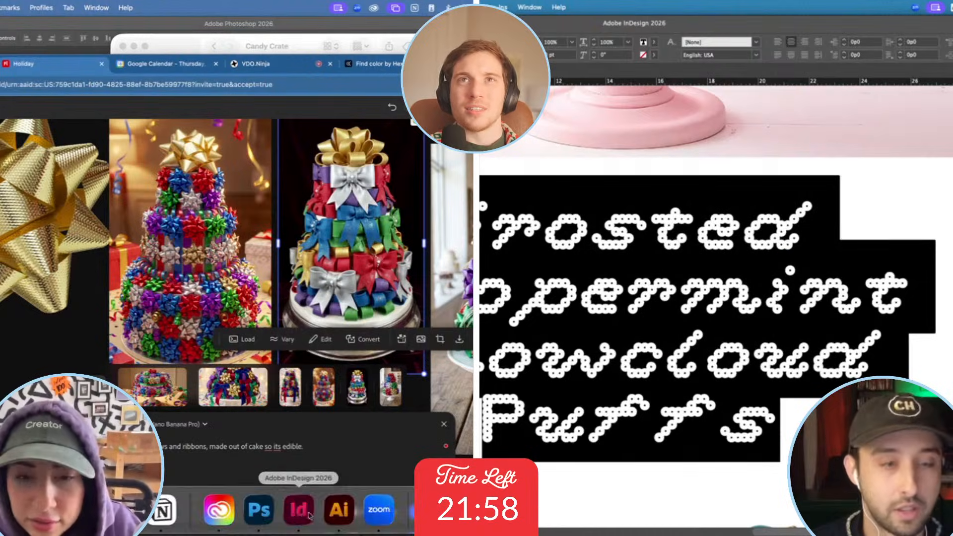
pyautogui.click(260, 510)
pyautogui.click(222, 293)
# Extract a color theme from the pink cake-stand photo in InDesign and apply its red to the recipe title text.
pyautogui.press('Escape')
pyautogui.scroll(5, 715, 308)
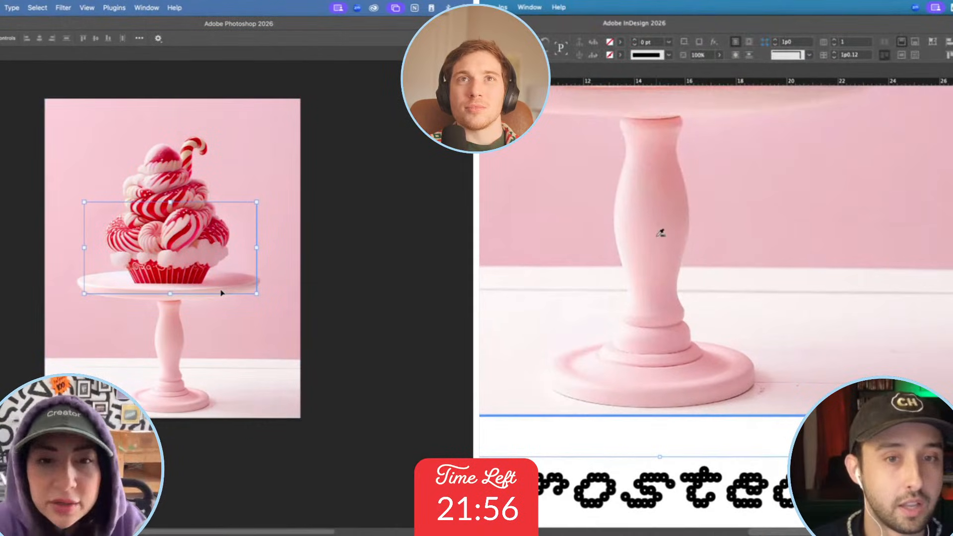
pyautogui.click(647, 225)
pyautogui.scroll(-5, 690, 264)
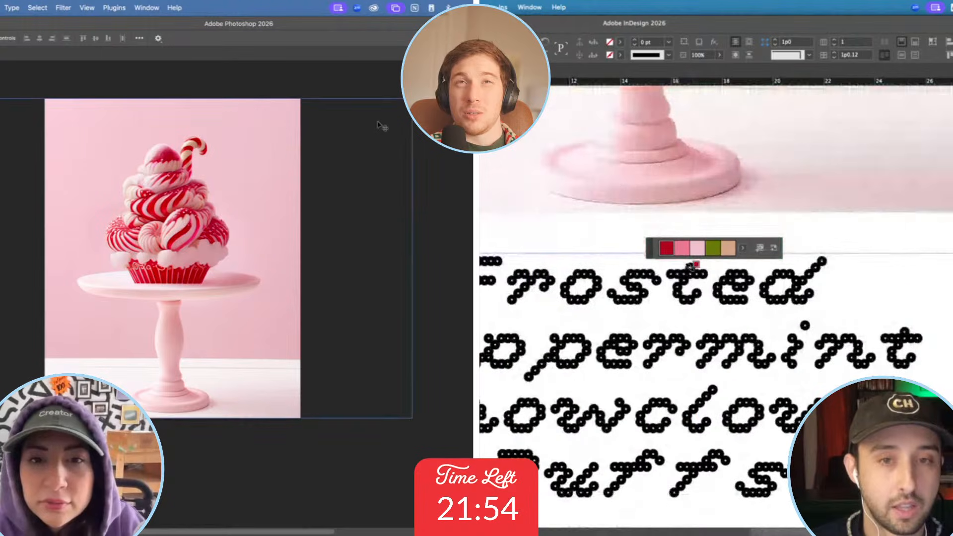
pyautogui.moveTo(251, 535)
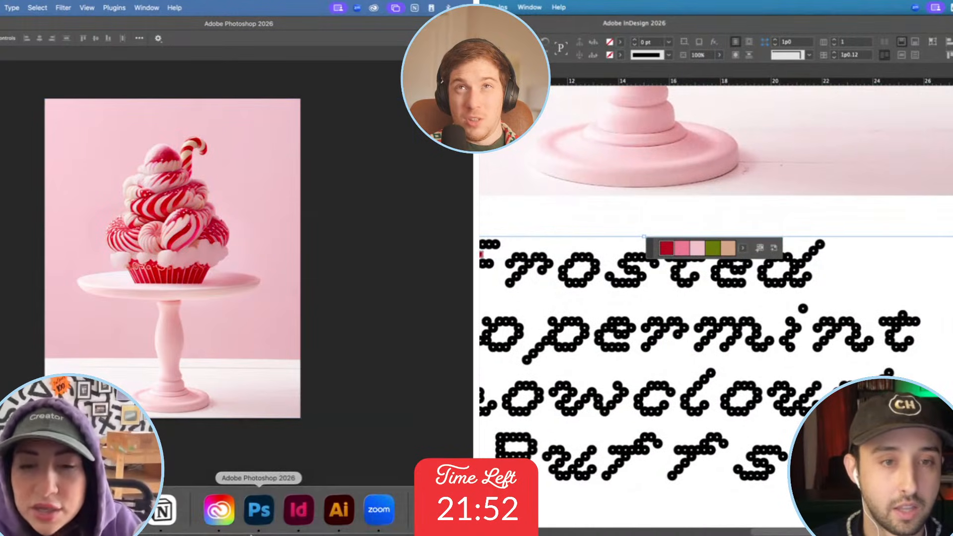
pyautogui.moveTo(482, 268); pyautogui.dragTo(800, 464)
# Switch to the Firefly board in the browser and export the black-background bow cake with PNG as the file format.
pyautogui.click(123, 511)
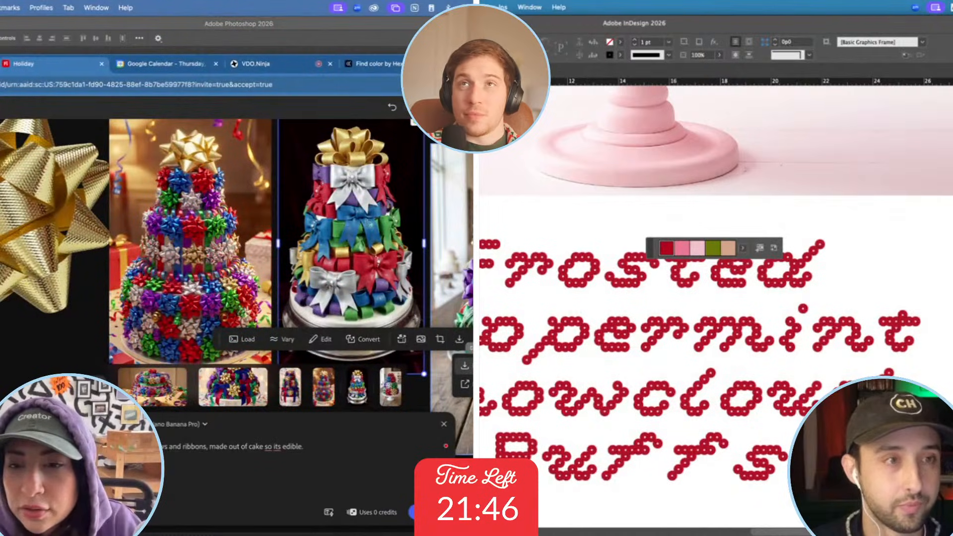
pyautogui.click(465, 365)
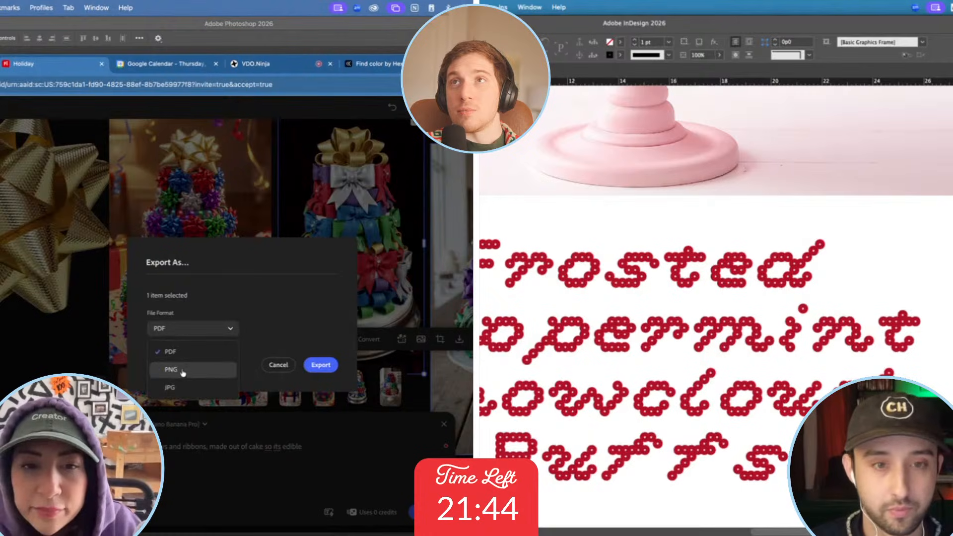
pyautogui.click(183, 371)
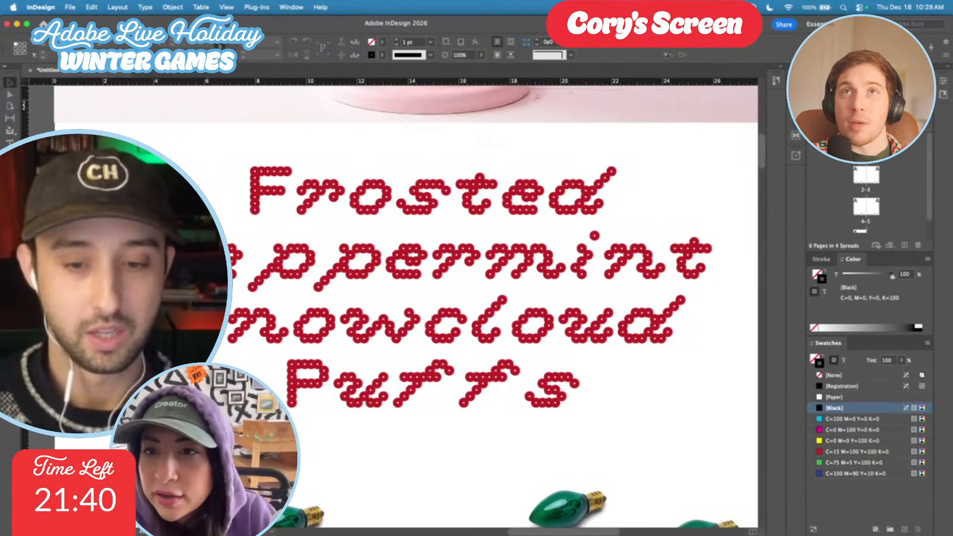
# Select all the recipe title text in InDesign and reduce its font size one increment.
pyautogui.scroll(-5, 402, 298)
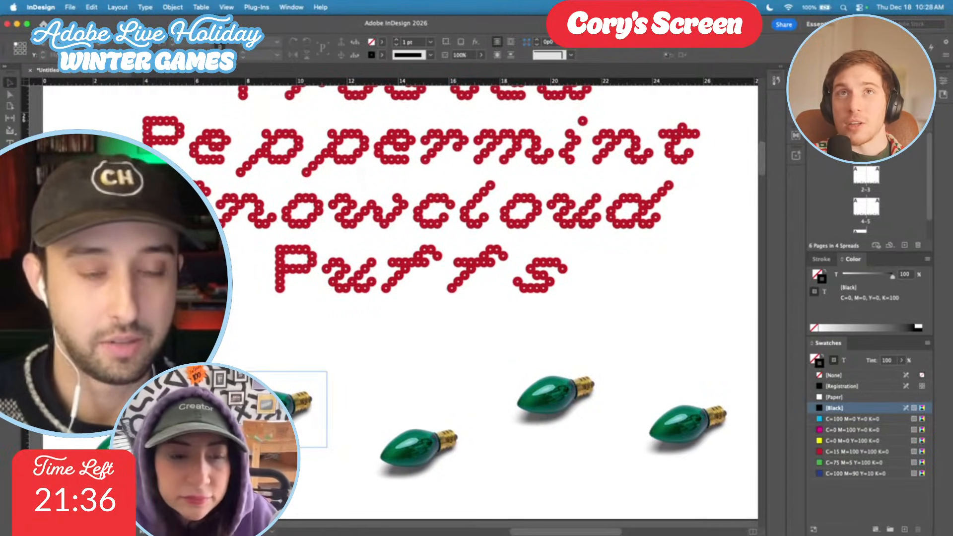
pyautogui.scroll(5, 447, 298)
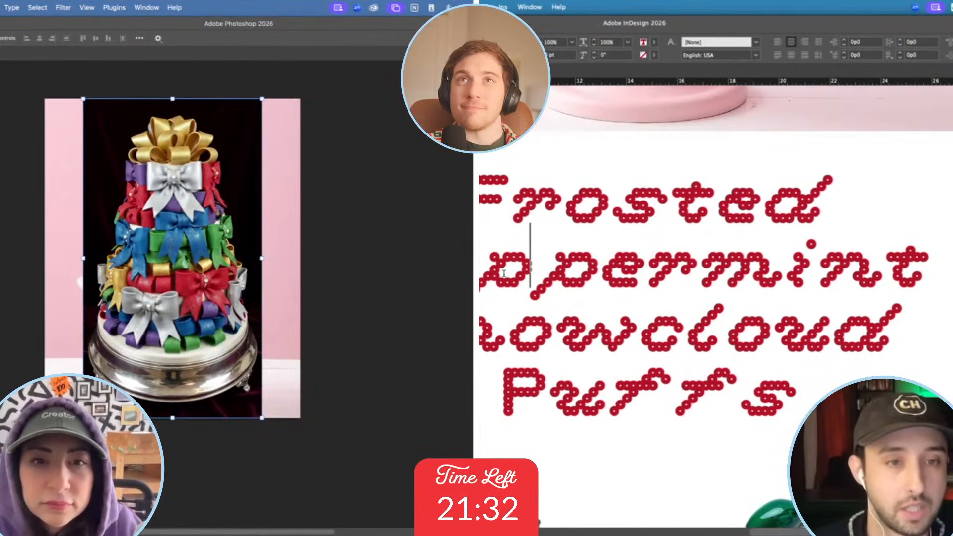
pyautogui.press('super+a')
pyautogui.press('super+shift+comma')
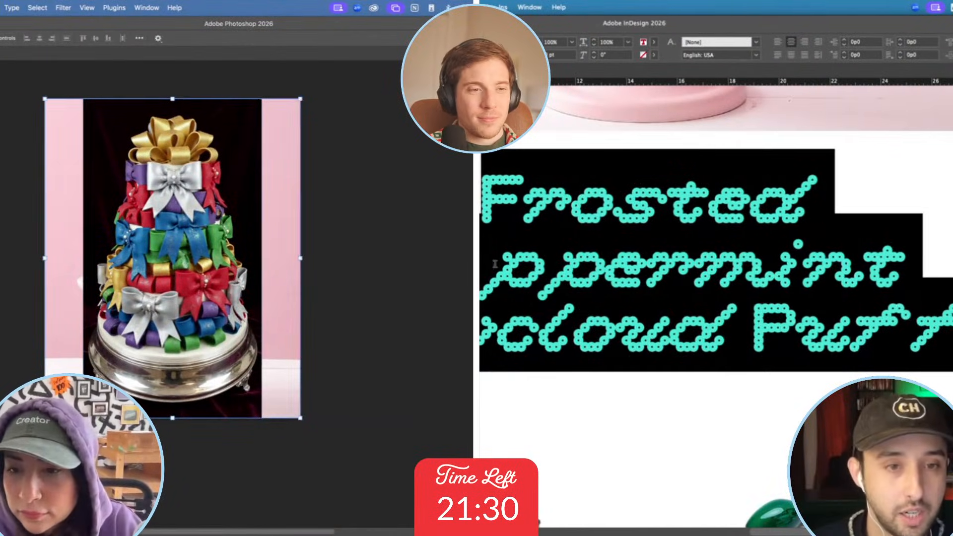
# Tighten the kerning before the first "pp" and between the two adjoining p's in "Peppermint".
pyautogui.click(495, 264)
pyautogui.hotkey('alt', 'Left')
pyautogui.hotkey('alt', 'Left')
pyautogui.hotkey('alt', 'Left')
pyautogui.hotkey('alt', 'Left')
pyautogui.hotkey('alt', 'Left')
pyautogui.hotkey('alt', 'Left')
pyautogui.hotkey('alt', 'Left')
pyautogui.hotkey('alt', 'Left')
pyautogui.press('Right')
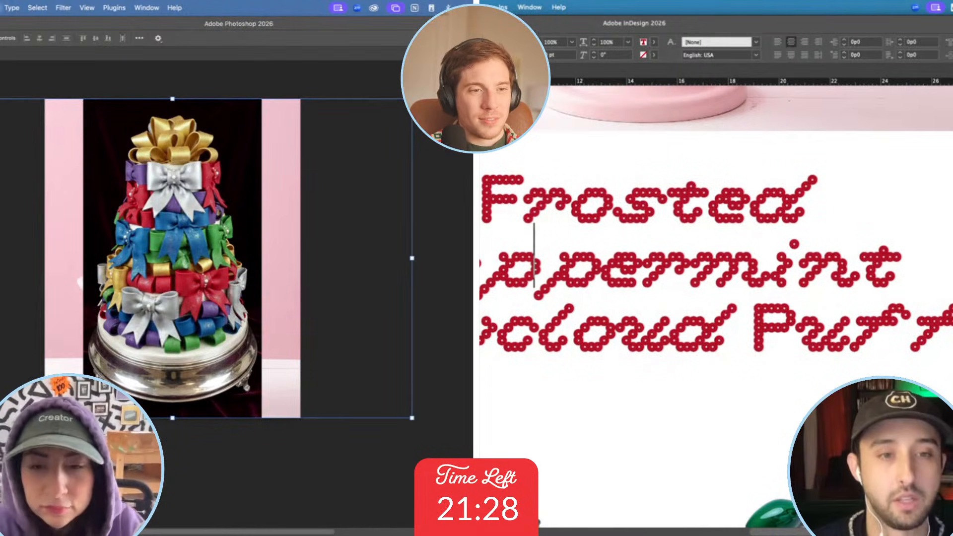
pyautogui.hotkey('alt', 'Left')
pyautogui.hotkey('alt', 'Left')
pyautogui.hotkey('alt', 'Left')
pyautogui.hotkey('alt', 'Left')
pyautogui.hotkey('alt', 'Left')
# Delete the pink background image behind the bow cake in Photoshop, and loosen the kerning between "p" and "e" in the InDesign title's "Peppermint".
pyautogui.press('Delete')
pyautogui.press('Right')
pyautogui.hotkey('alt', 'Right')
pyautogui.hotkey('alt', 'Right')
pyautogui.hotkey('alt', 'Right')
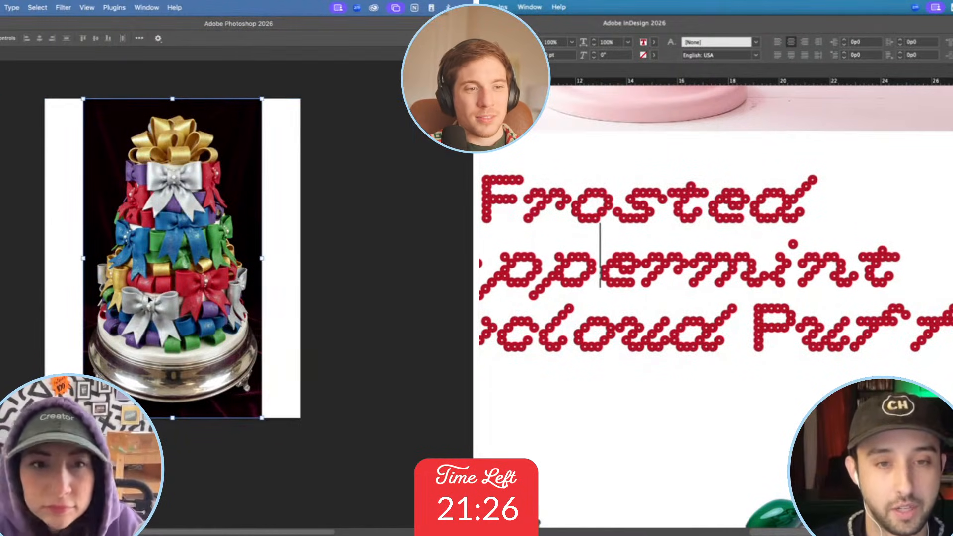
pyautogui.press('Right')
# Select the bow cake with Photoshop's Object Selection tool, and loosen the kerning between the letters of "ermi" in the InDesign title's "Peppermint".
pyautogui.press('w')
pyautogui.hotkey('alt', 'Right')
pyautogui.hotkey('alt', 'Right')
pyautogui.hotkey('alt', 'Right')
pyautogui.hotkey('alt', 'Right')
pyautogui.press('Right')
pyautogui.press('Right')
pyautogui.moveTo(98, 112); pyautogui.dragTo(258, 407)
pyautogui.press('Left')
pyautogui.hotkey('alt', 'Right')
pyautogui.hotkey('alt', 'Right')
pyautogui.press('Right')
pyautogui.hotkey('alt', 'Right')
pyautogui.hotkey('alt', 'Right')
pyautogui.hotkey('alt', 'Right')
pyautogui.hotkey('alt', 'Right')
pyautogui.press('Right')
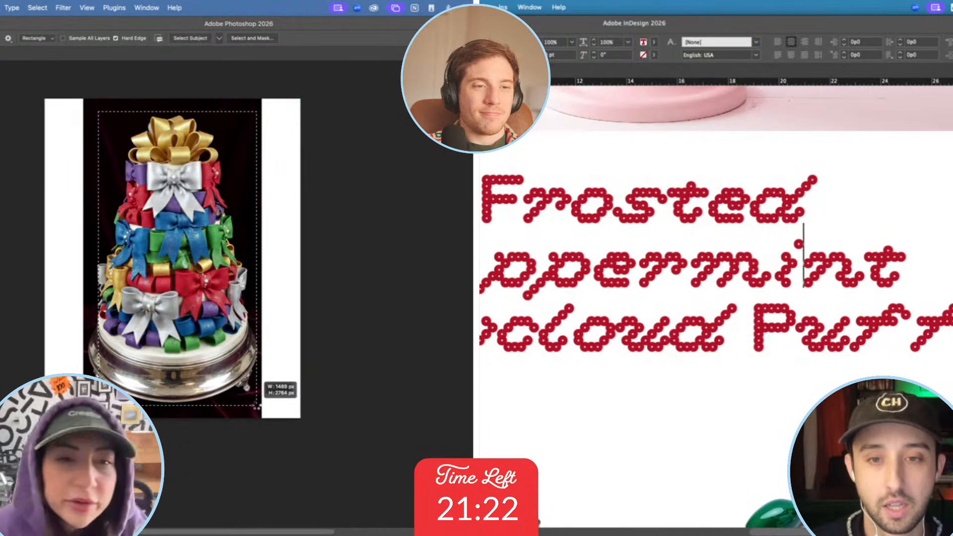
# Fine-tune the kerning at the end of "Peppermint" and into "Snowcloud" in InDesign, and copy Photoshop's selected cake onto its own layer.
pyautogui.hotkey('alt', 'Right')
pyautogui.hotkey('alt', 'Left')
pyautogui.hotkey('alt', 'Left')
pyautogui.hotkey('alt', 'Left')
pyautogui.press('Right')
pyautogui.hotkey('alt', 'Left')
pyautogui.hotkey('alt', 'Left')
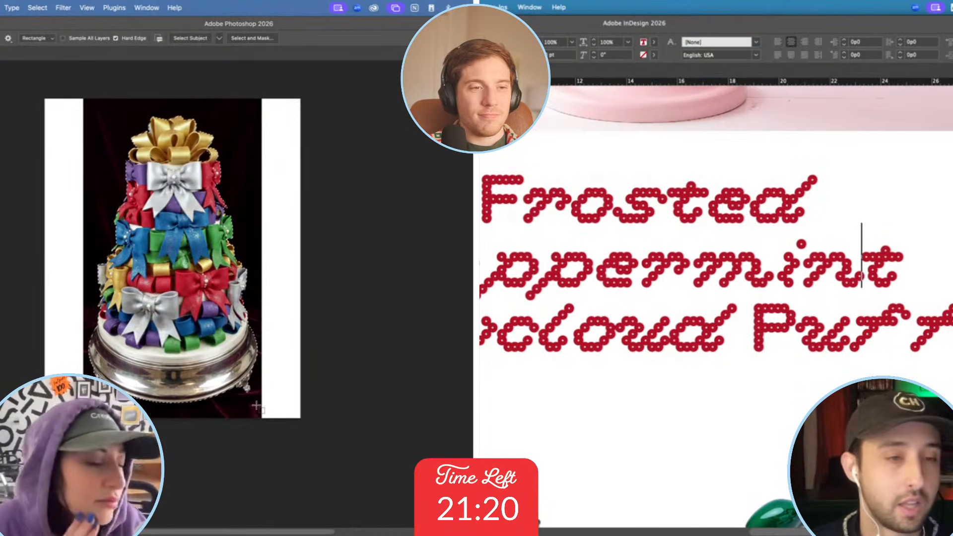
pyautogui.hotkey('alt', 'Right')
pyautogui.hotkey('alt', 'Right')
pyautogui.hotkey('alt', 'Right')
pyautogui.hotkey('alt', 'Right')
pyautogui.hotkey('alt', 'Right')
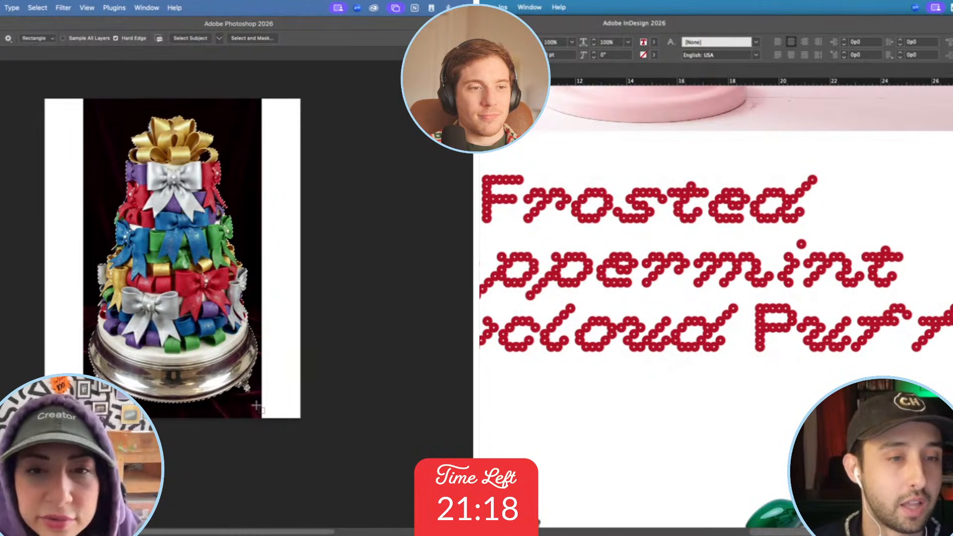
pyautogui.hotkey('alt', 'Right')
pyautogui.hotkey('alt', 'Right')
pyautogui.press('super+j')
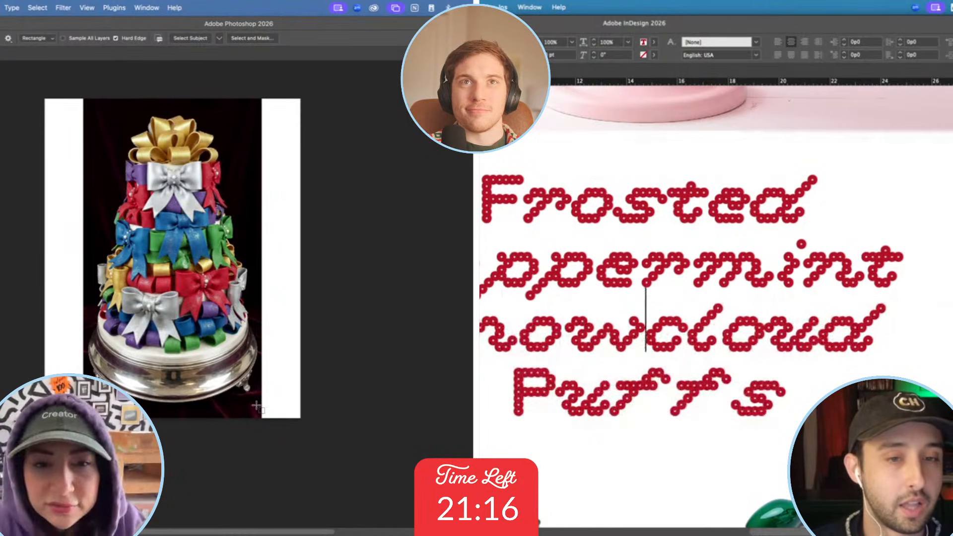
# Show only the cut-out cake without its black background in Photoshop, and adjust the kerning between the letters of "cloud" in the InDesign title.
pyautogui.hotkey('alt', 'Left')
pyautogui.hotkey('alt', 'Right')
pyautogui.press('Right')
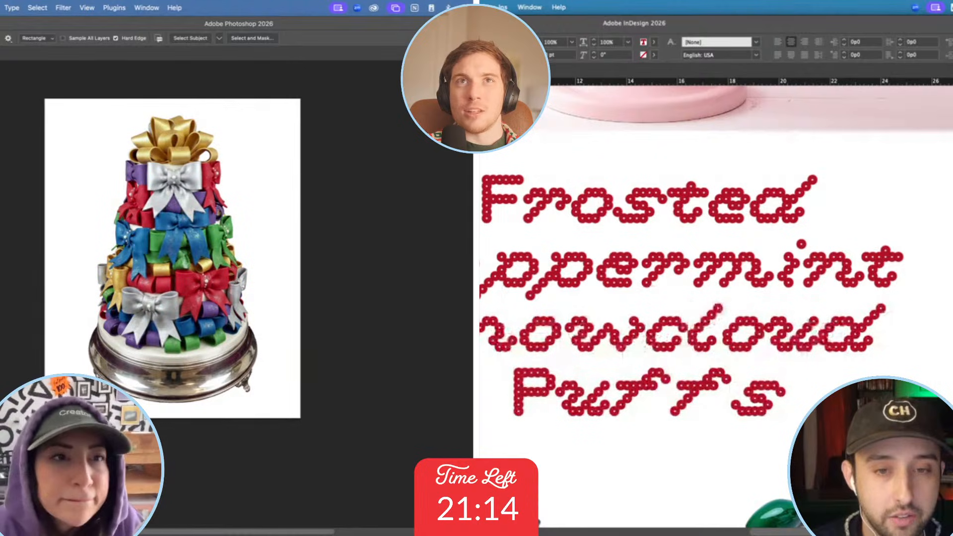
pyautogui.press('Right')
pyautogui.press('v')
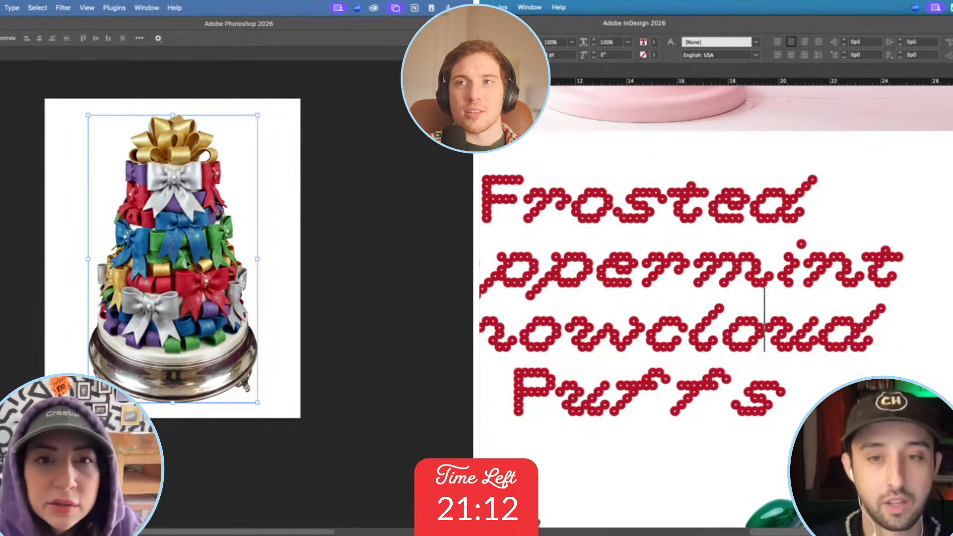
pyautogui.hotkey('alt', 'Right')
pyautogui.hotkey('alt', 'Right')
pyautogui.press('Right')
pyautogui.hotkey('alt', 'Right')
pyautogui.hotkey('alt', 'Right')
# Nudge the cut-out cake on the Photoshop canvas, and adjust the kerning between the letters of "Puffs" in the InDesign title.
pyautogui.moveTo(187, 262)
pyautogui.mouseDown()
pyautogui.moveTo(188, 278)
pyautogui.moveTo(189, 266)
pyautogui.mouseUp()
pyautogui.press('Down')
pyautogui.press('Left')
pyautogui.press('Left')
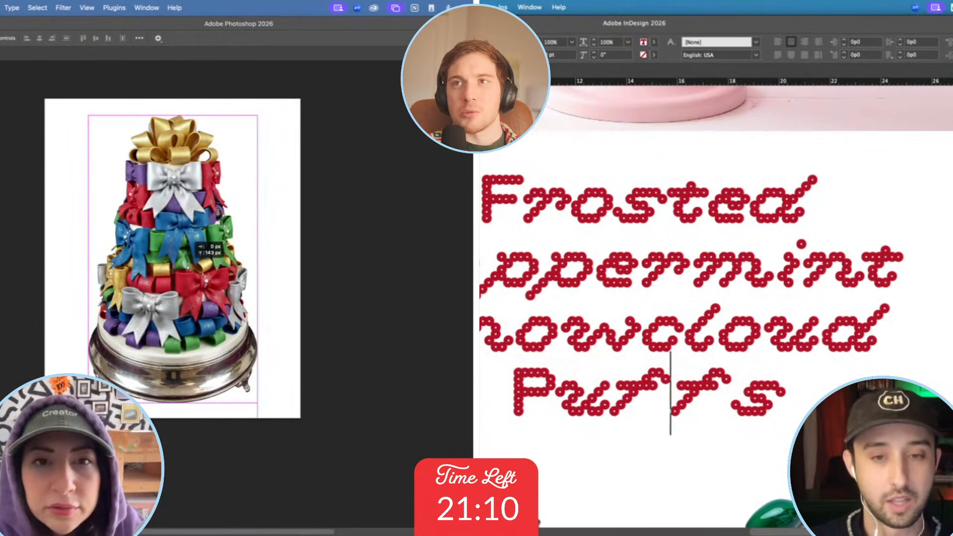
pyautogui.scroll(1, 187, 265)
pyautogui.hotkey('alt', 'Left')
pyautogui.hotkey('alt', 'Left')
pyautogui.hotkey('alt', 'Left')
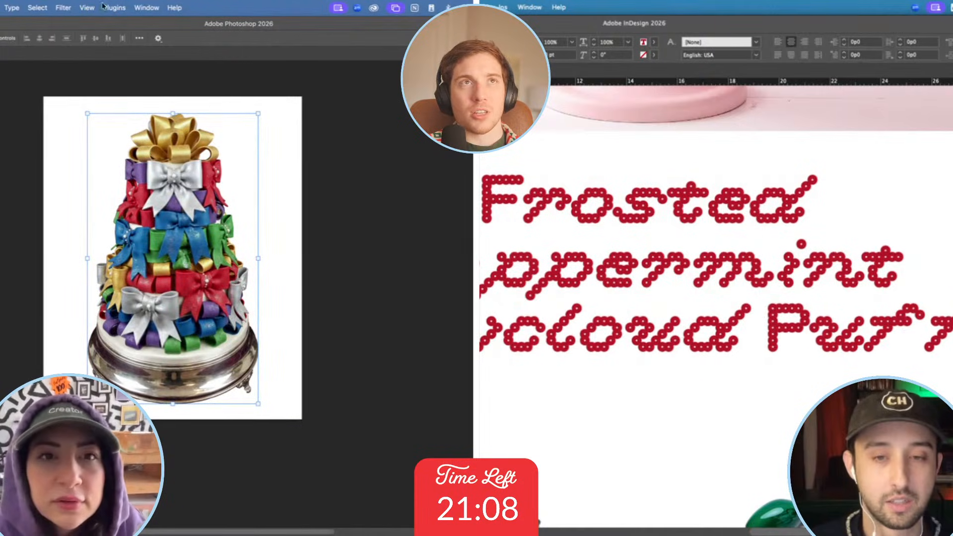
pyautogui.hotkey('alt', 'Left')
pyautogui.hotkey('alt', 'Left')
pyautogui.hotkey('alt', 'Left')
pyautogui.moveTo(178, 256); pyautogui.dragTo(178, 255)
pyautogui.hotkey('alt', 'Right')
# Add 28.33% uniform monochromatic noise to the Photoshop cake, and narrow the InDesign title frame so "Puffs" wraps onto its own line.
pyautogui.click(113, 7)
pyautogui.moveTo(63, 8)
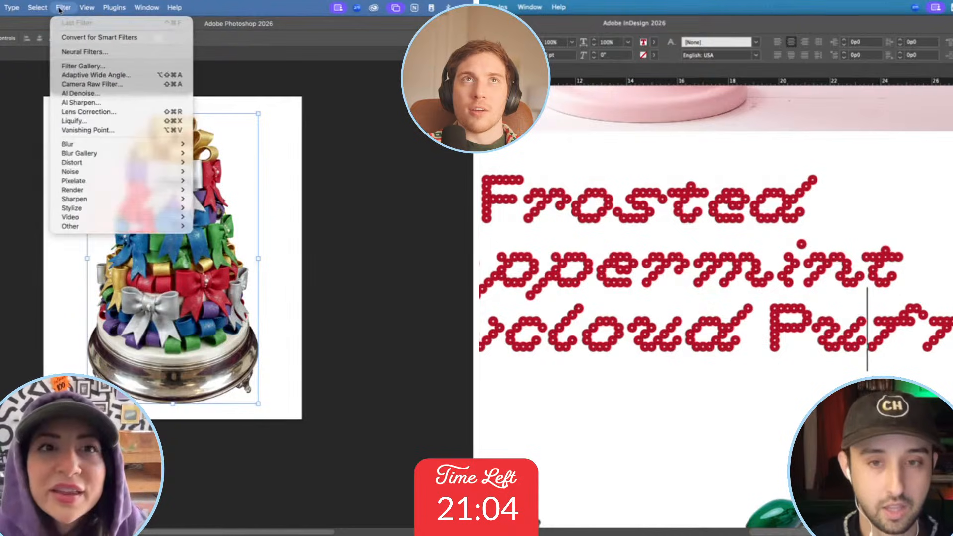
pyautogui.press('Escape')
pyautogui.scroll(-4, 715, 317)
pyautogui.moveTo(98, 174)
pyautogui.click(220, 172)
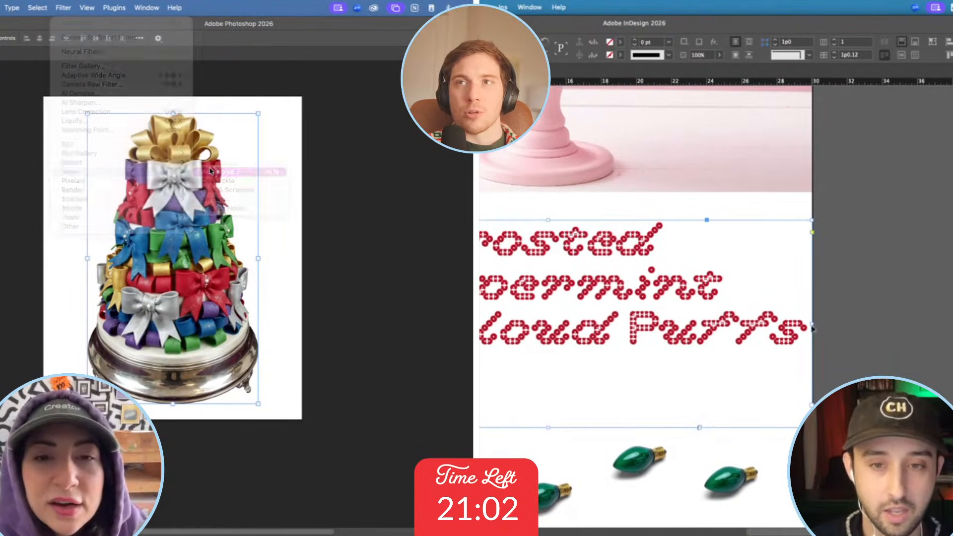
pyautogui.moveTo(755, 322); pyautogui.dragTo(733, 323)
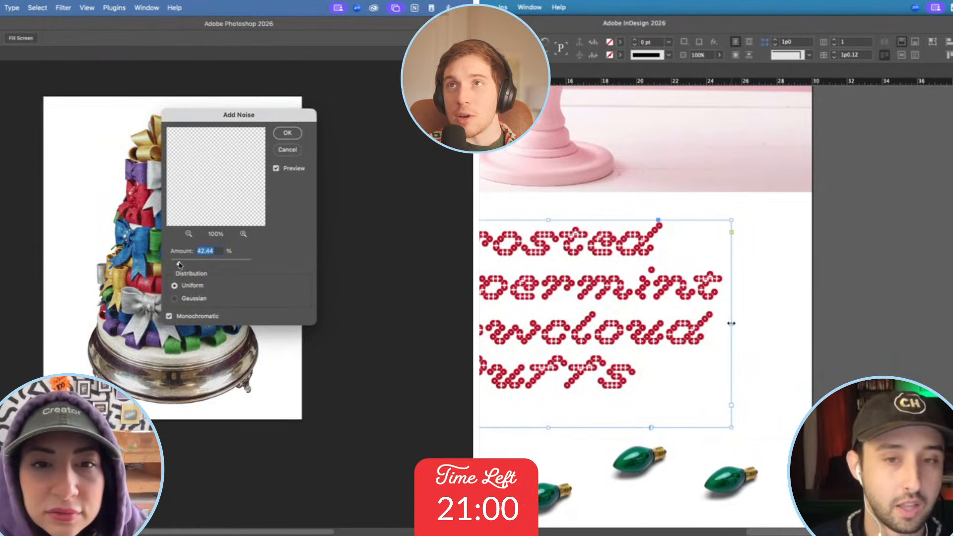
pyautogui.click(755, 327)
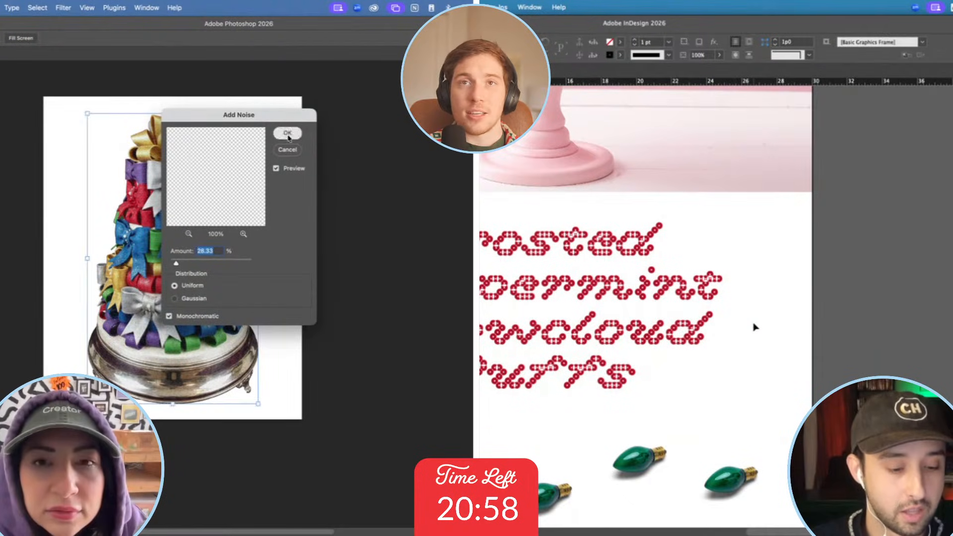
pyautogui.click(288, 135)
# Apply a Threshold adjustment to the noisy bow cake layer in Photoshop.
pyautogui.press('super+equal')
pyautogui.hscroll(-4, 755, 327)
pyautogui.scroll(2, 755, 327)
pyautogui.scroll(2, 110, 228)
pyautogui.scroll(3, 754, 327)
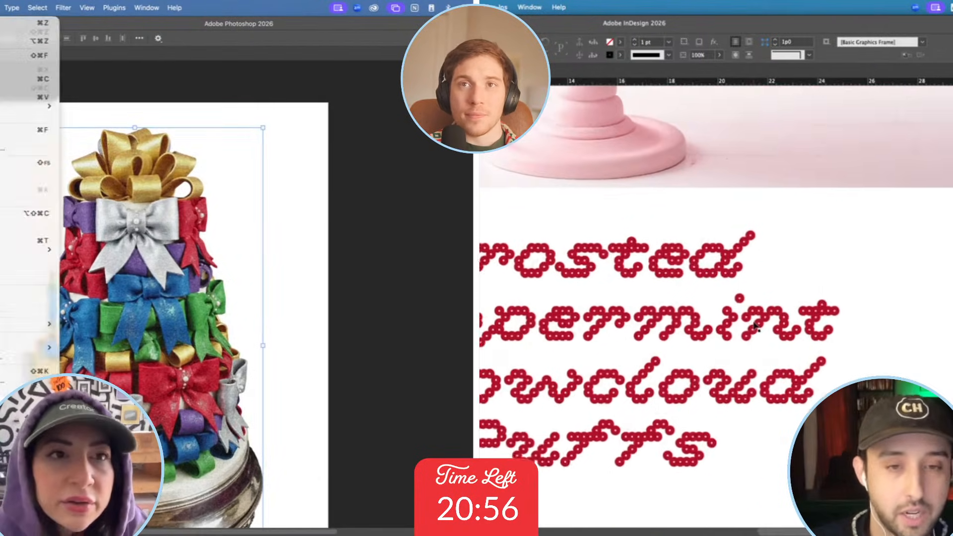
pyautogui.scroll(-2, 755, 327)
pyautogui.hscroll(-3, 754, 327)
pyautogui.scroll(-4, 755, 327)
pyautogui.moveTo(20, 38)
pyautogui.scroll(3, 755, 327)
pyautogui.hscroll(2, 755, 327)
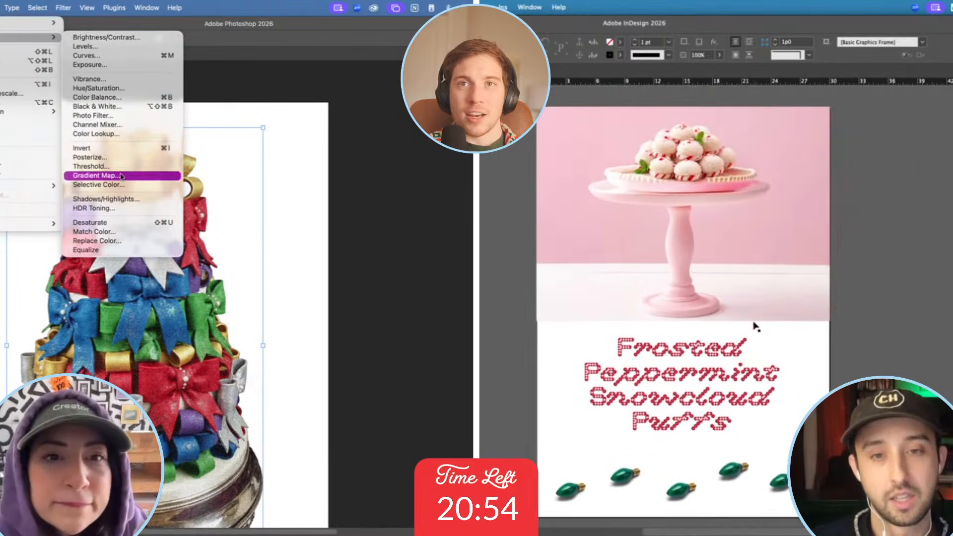
pyautogui.click(114, 170)
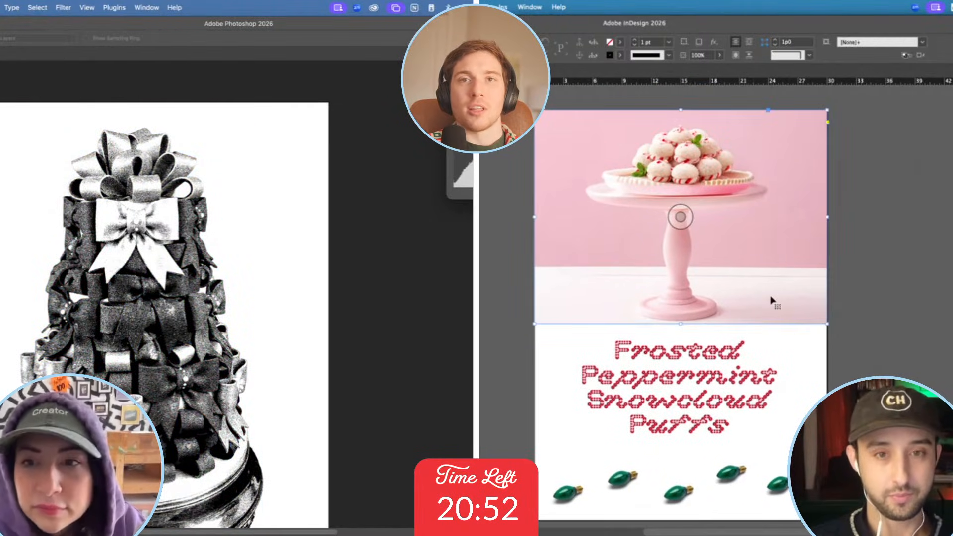
# Extend the InDesign cake-stand photo's frame to the page bottom and fill it proportionally, and accept the Photoshop cake's Threshold adjustment.
pyautogui.click(773, 301)
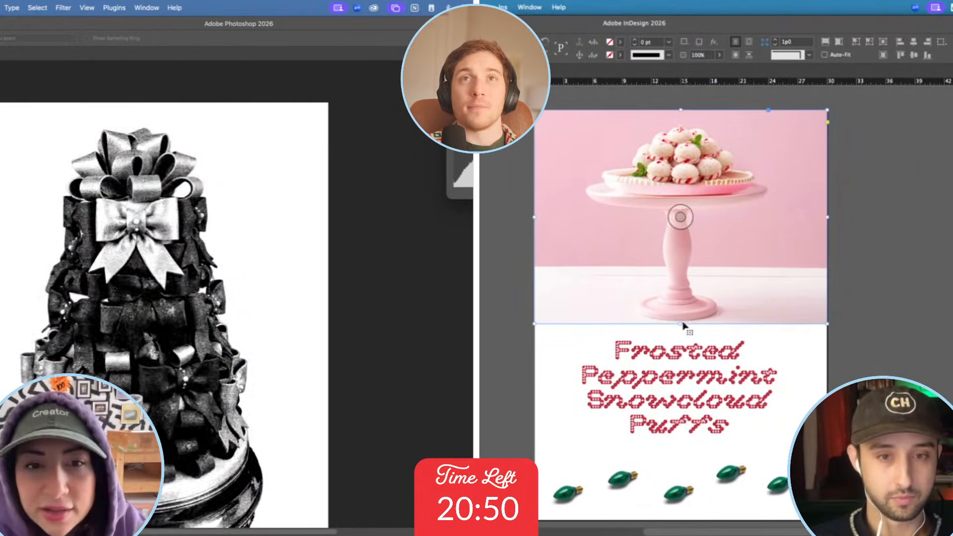
pyautogui.moveTo(681, 324); pyautogui.dragTo(662, 522)
pyautogui.press('alt+shift+super+c')
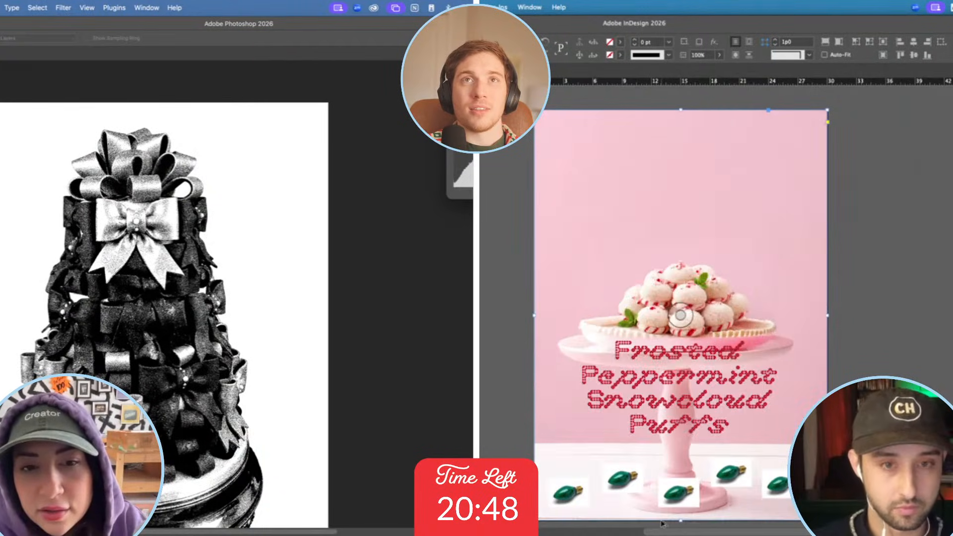
pyautogui.press('Return')
pyautogui.click(0, 8)
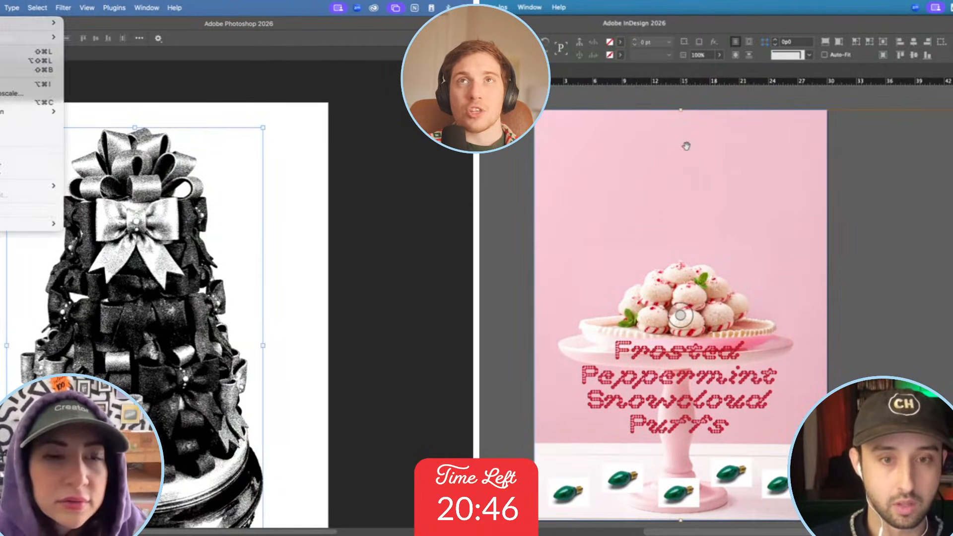
pyautogui.press('shift+super+a')
pyautogui.scroll(-5, 780, 183)
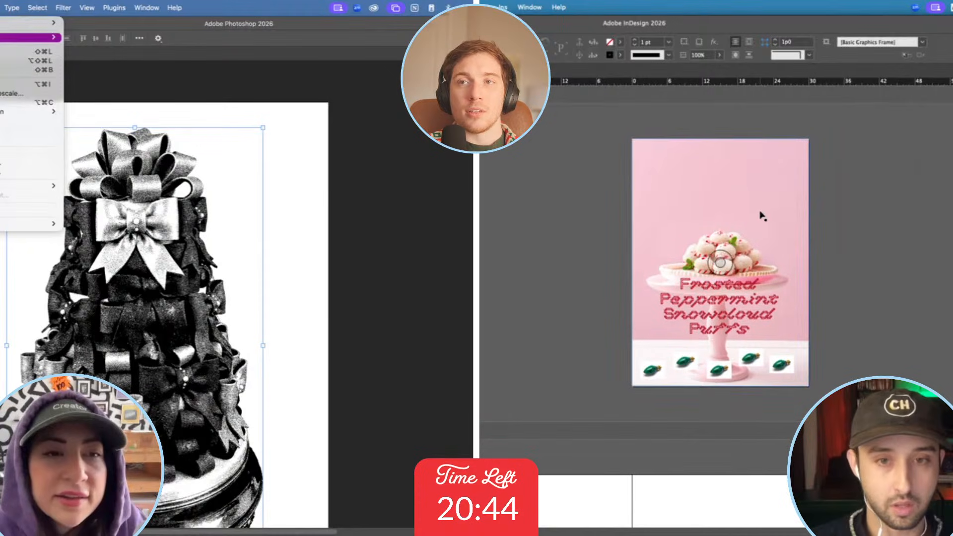
# Scale the cake-stand photo down inside its InDesign frame, and open the gradient editor of a Gradient Map for the Photoshop cake.
pyautogui.moveTo(30, 37)
pyautogui.click(721, 263)
pyautogui.moveTo(721, 386); pyautogui.dragTo(722, 293)
pyautogui.click(99, 175)
pyautogui.click(462, 119)
pyautogui.click(873, 351)
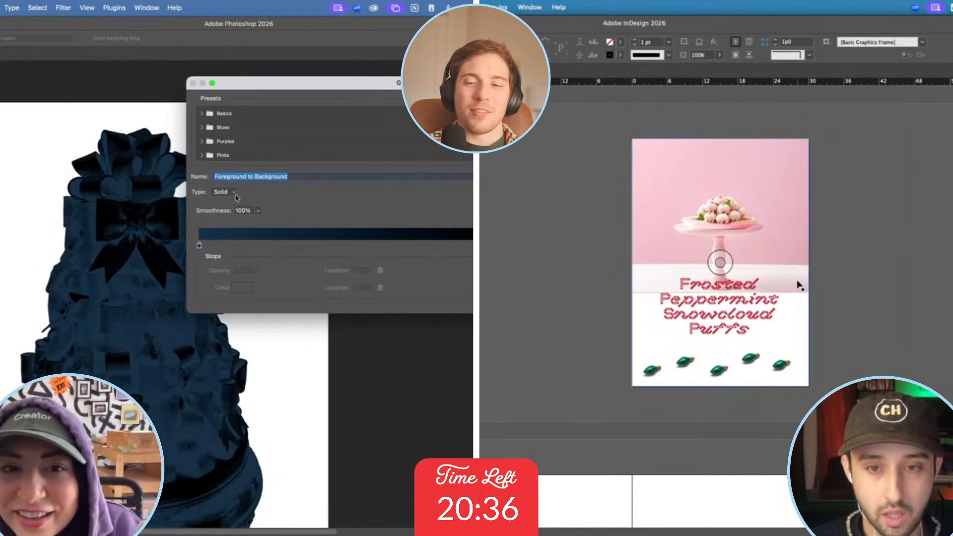
# Run Generative Expand on the InDesign cake-stand photo, and set the Photoshop gradient's stop at location 0 to hot pink.
pyautogui.click(798, 283)
pyautogui.scroll(3, 797, 283)
pyautogui.hscroll(1, 797, 283)
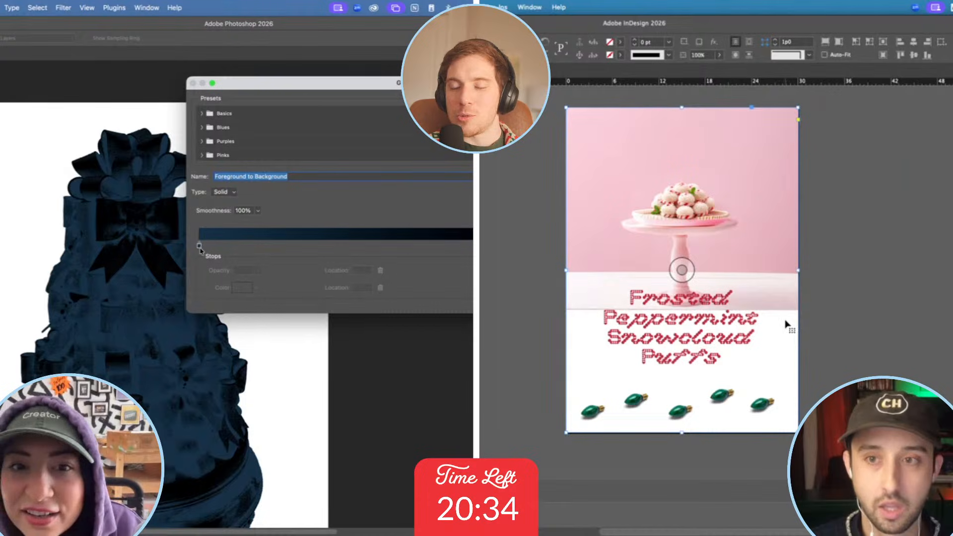
pyautogui.click(199, 247)
pyautogui.click(1, 432)
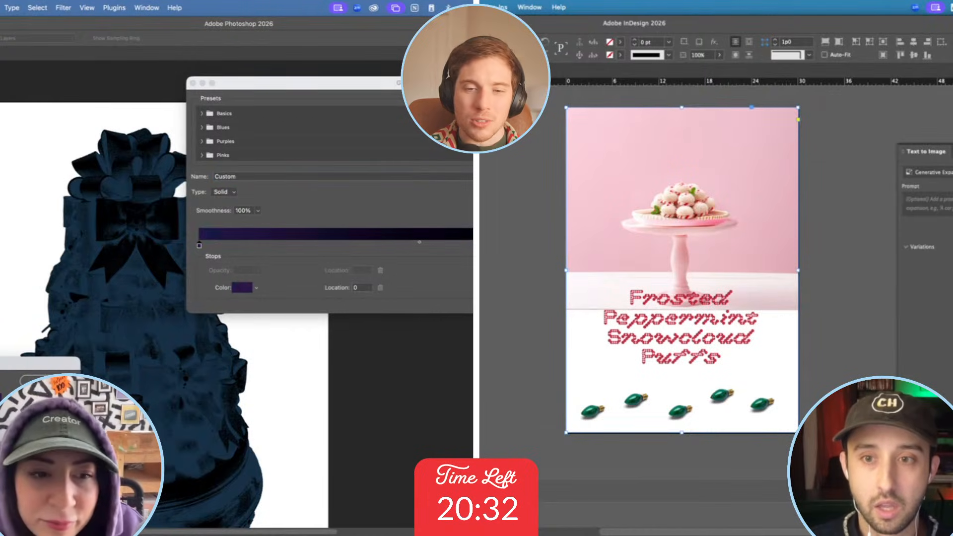
pyautogui.click(1, 397)
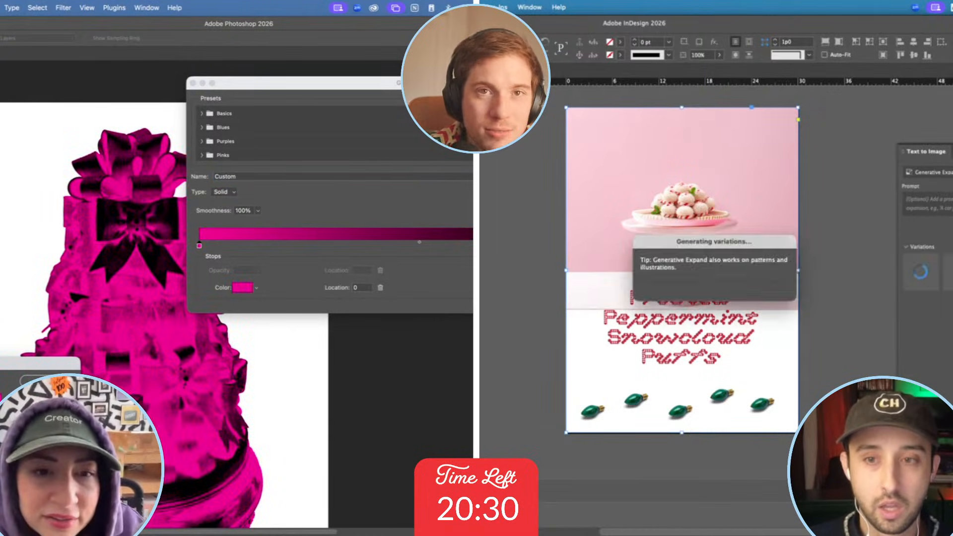
pyautogui.click(48, 382)
# Set the gradient's stop at location 100 to light cyan and accept the edited gradient.
pyautogui.doubleClick(472, 246)
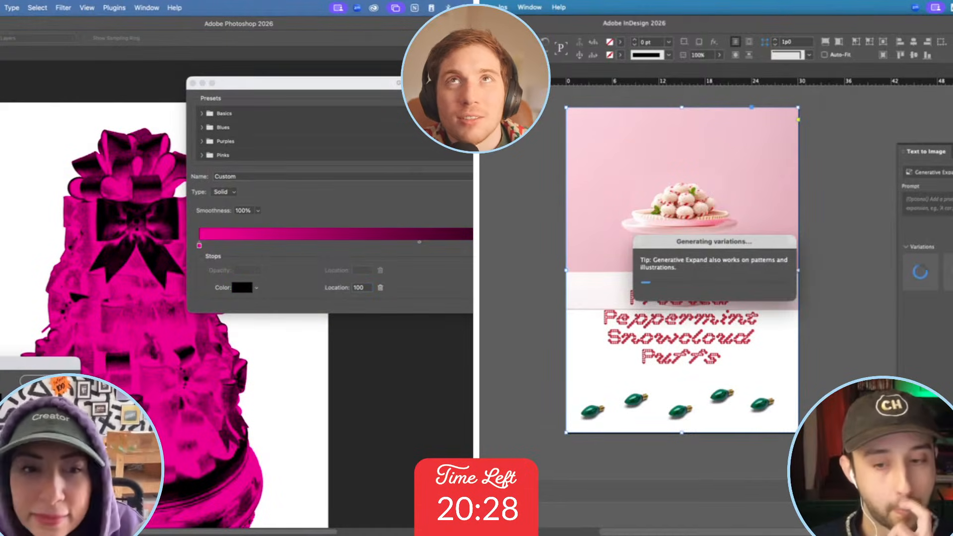
pyautogui.click(1, 413)
pyautogui.click(1, 432)
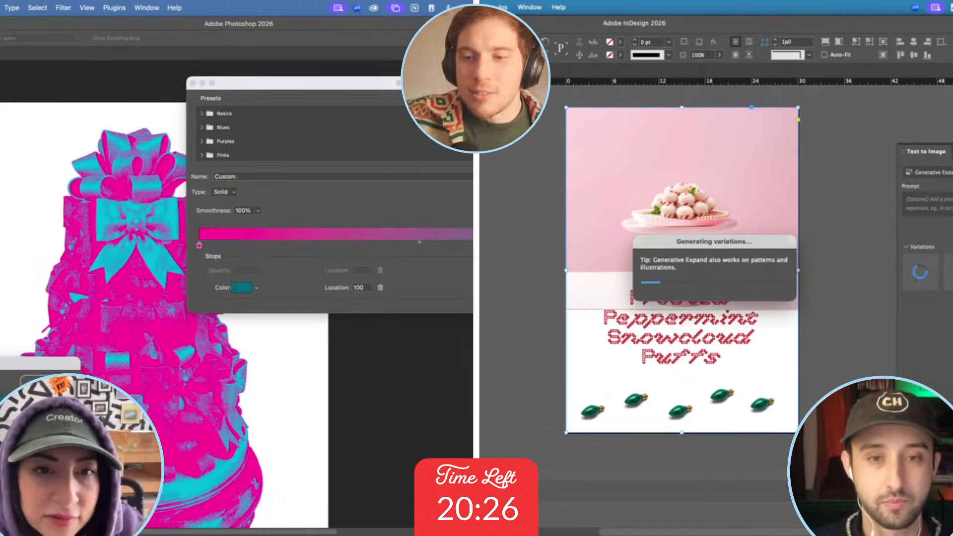
pyautogui.moveTo(1, 432); pyautogui.dragTo(1, 405)
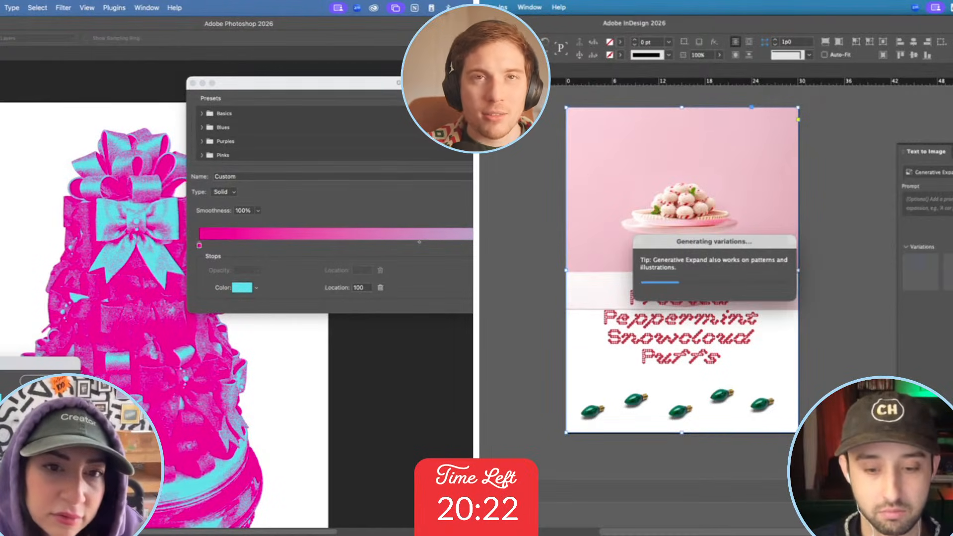
pyautogui.press('Return')
pyautogui.press('Return')
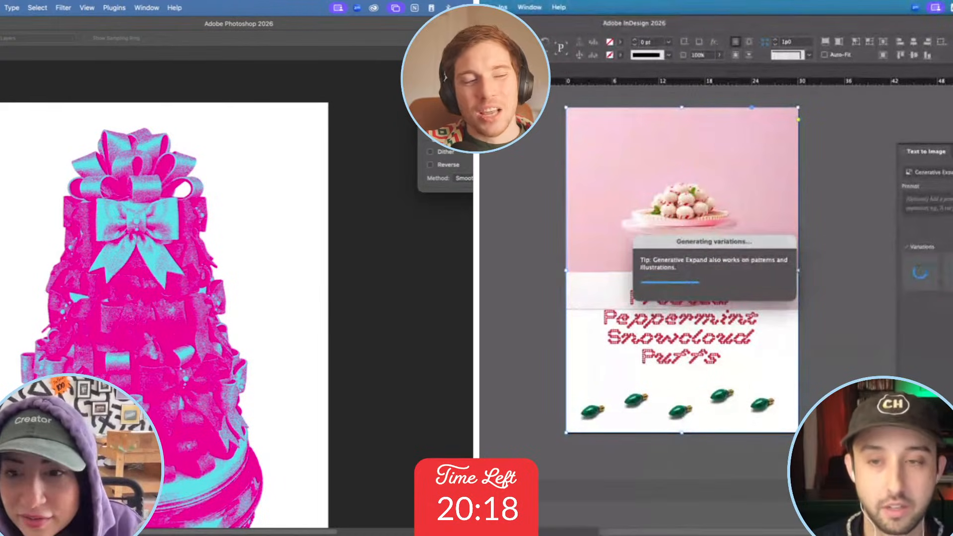
# Place the full-colour bow cake beneath the duotone cake layer in Photoshop and blend the duotone layer over it with Color Dodge.
pyautogui.press('v')
pyautogui.press('super+j')
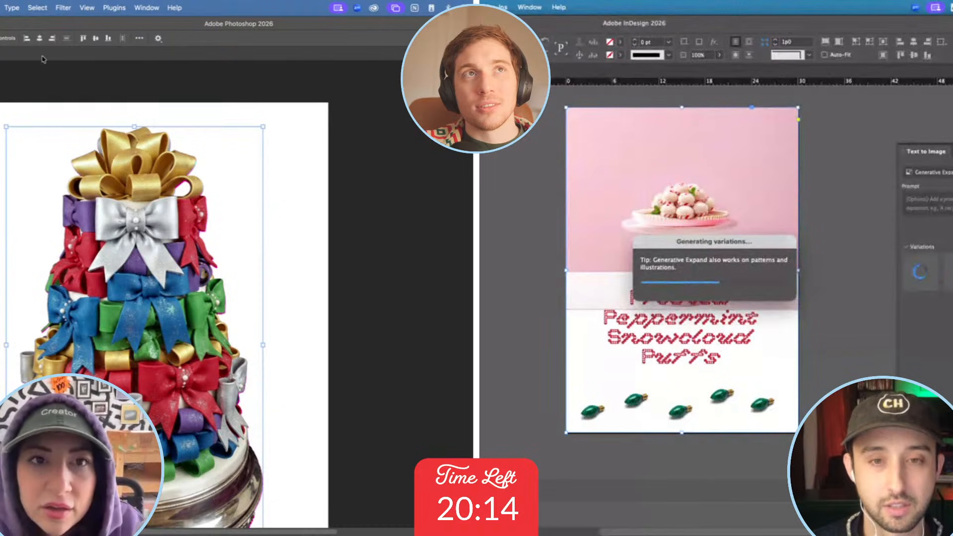
pyautogui.click(42, 39)
pyautogui.click(96, 39)
pyautogui.click(297, 223)
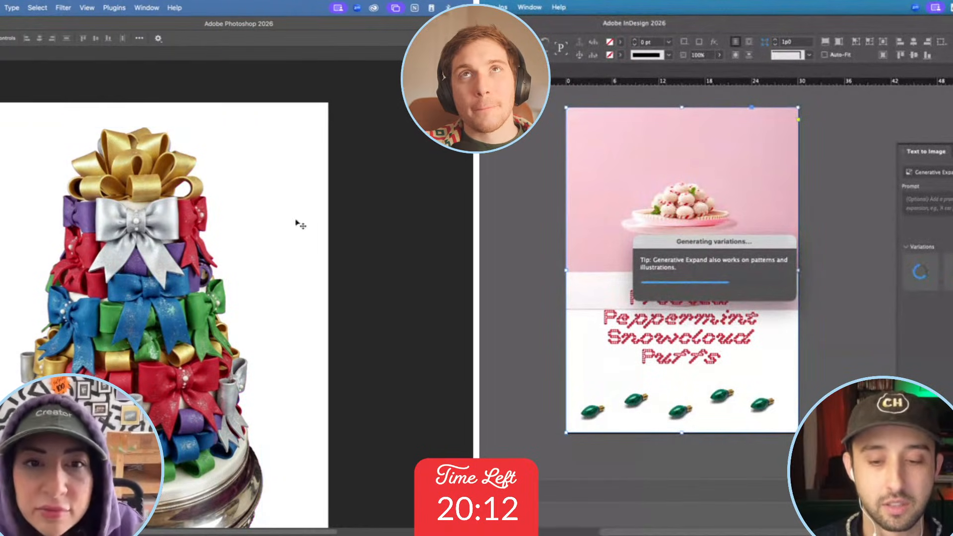
pyautogui.press('Delete')
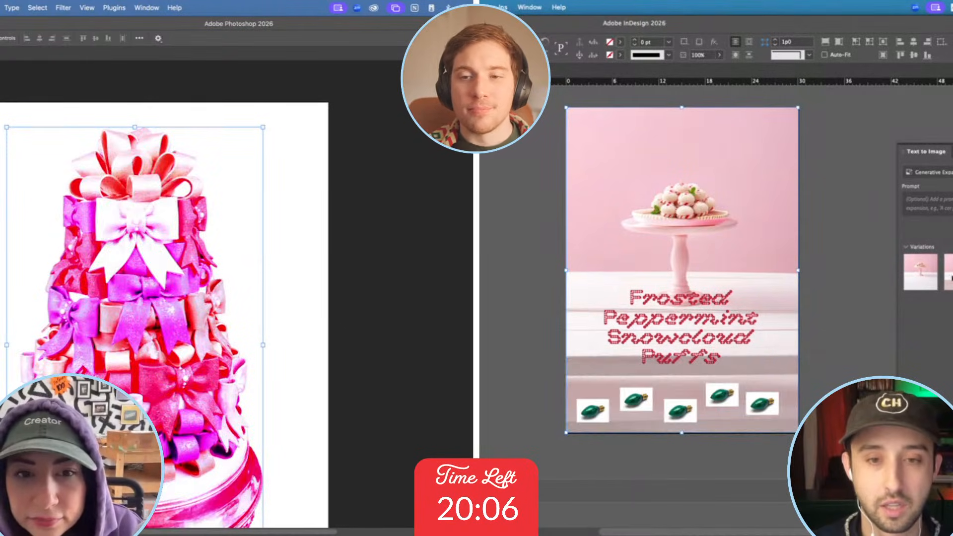
# Apply the first Generative Expand variation to the InDesign cake-stand photo, and set the Photoshop duotone layer's opacity to 70%.
pyautogui.click(930, 278)
pyautogui.click(922, 277)
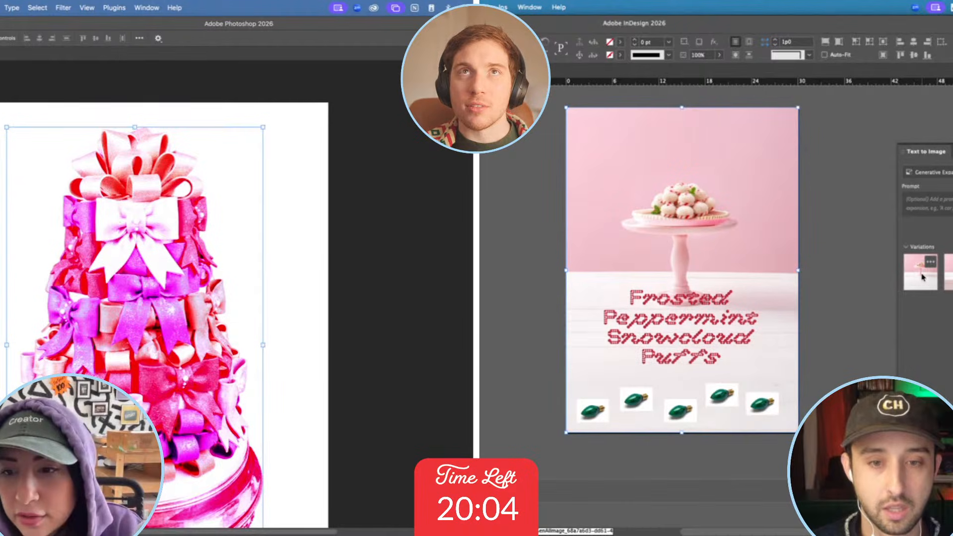
pyautogui.click(829, 293)
pyautogui.scroll(-2, 346, 455)
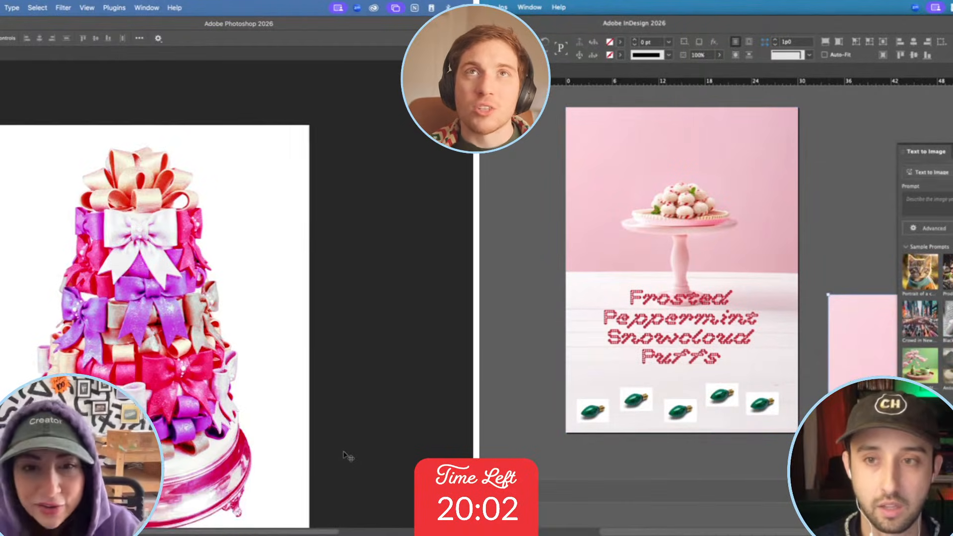
# Delete the spare pink image from the pasteboard beside the InDesign recipe page.
pyautogui.scroll(-5, 347, 455)
pyautogui.click(902, 147)
pyautogui.press('Delete')
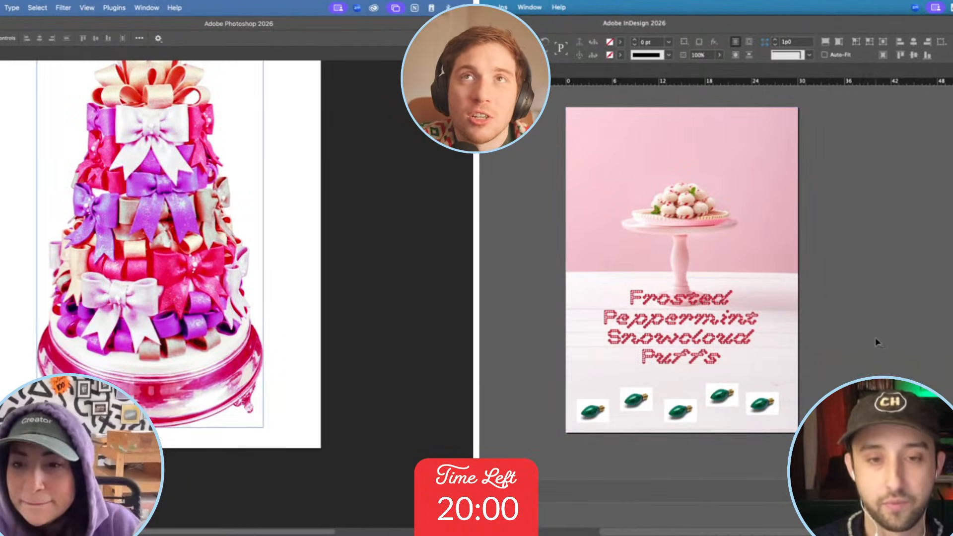
pyautogui.click(223, 322)
pyautogui.scroll(5, 822, 305)
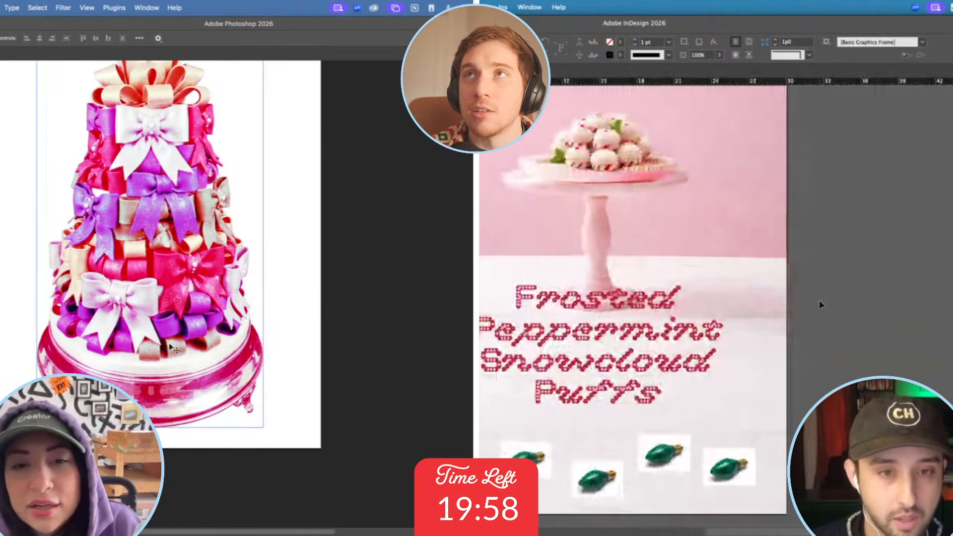
pyautogui.moveTo(192, 377); pyautogui.dragTo(114, 380)
pyautogui.moveTo(400, 350); pyautogui.dragTo(469, 348)
pyautogui.click(667, 265)
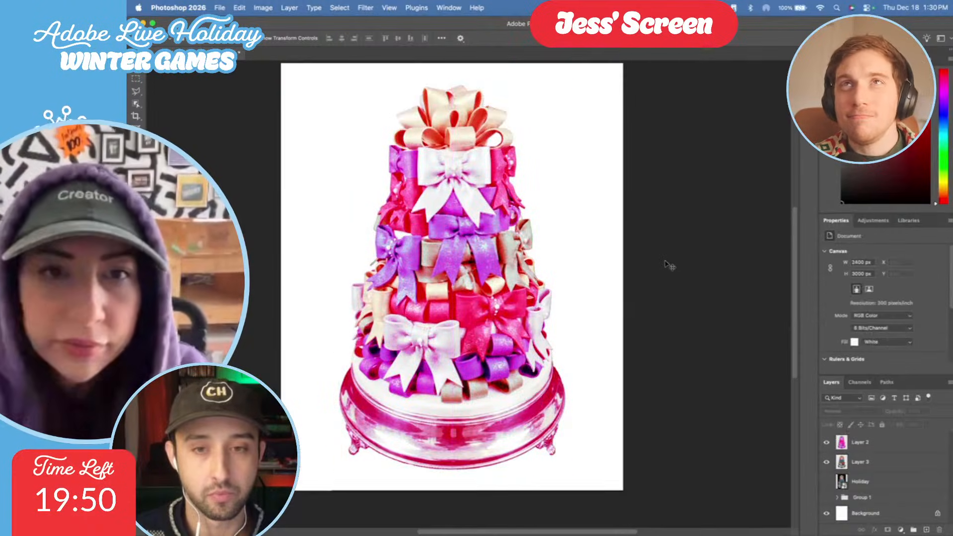
pyautogui.click(264, 7)
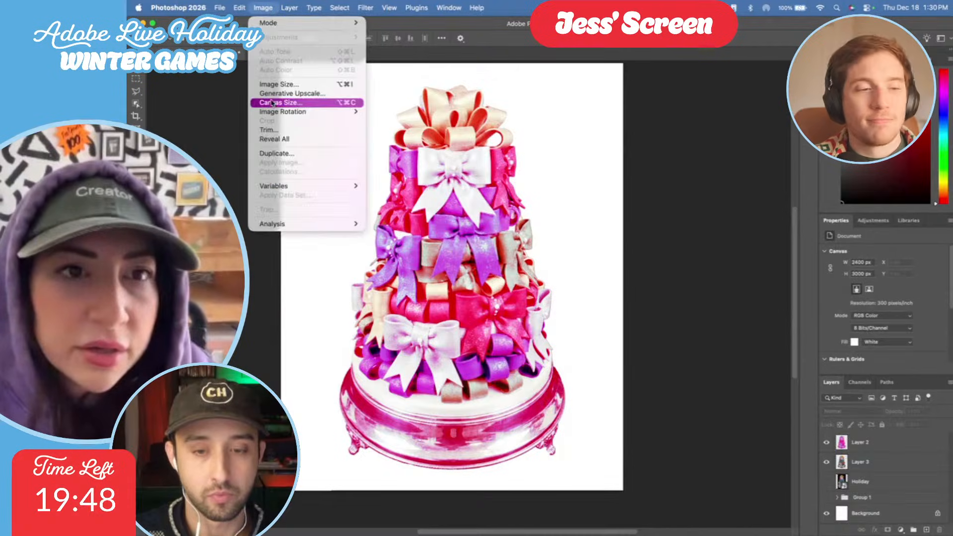
pyautogui.click(419, 149)
pyautogui.click(419, 149)
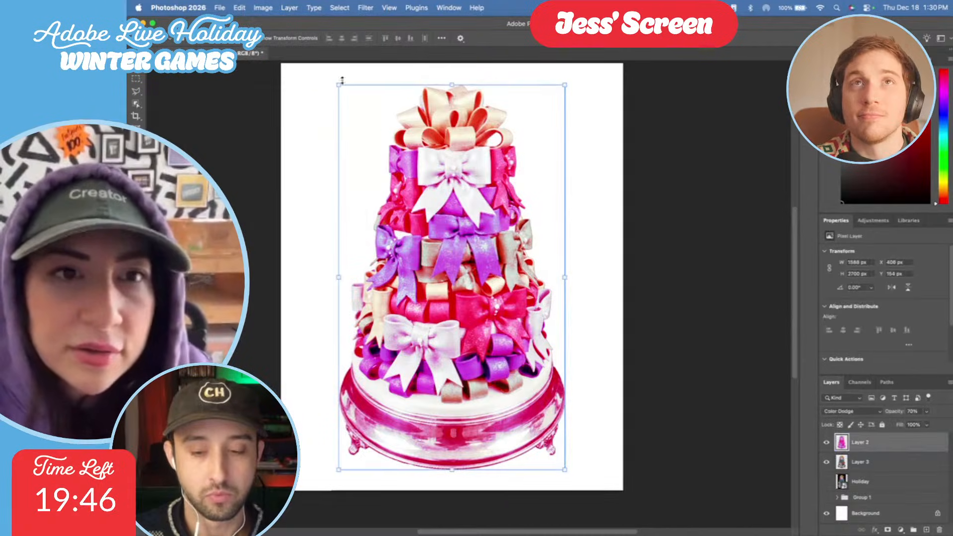
pyautogui.click(263, 7)
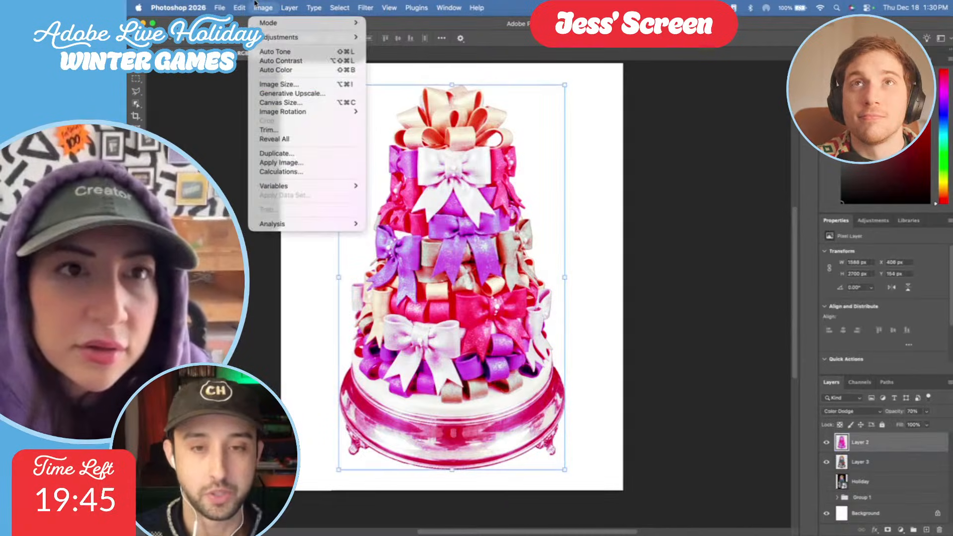
pyautogui.click(295, 404)
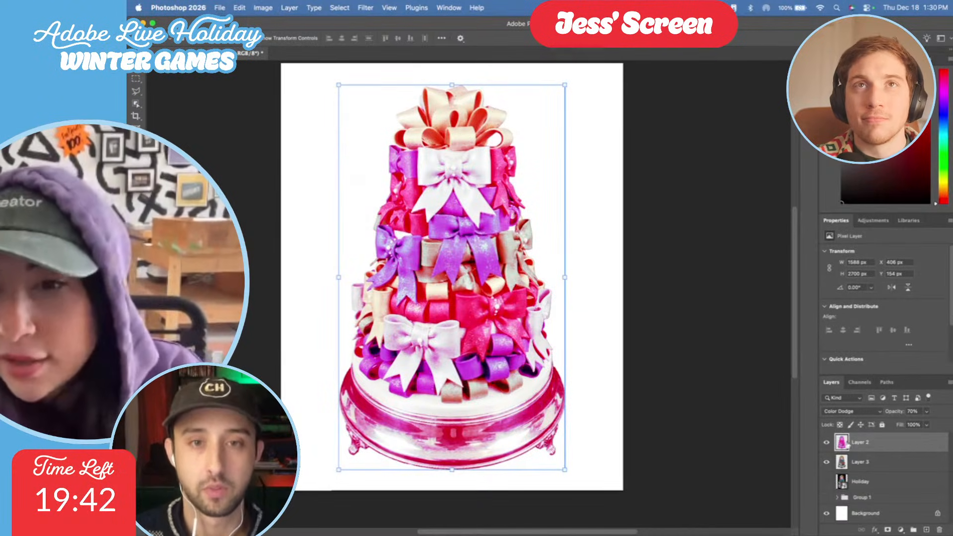
# Compare the Photoshop cake with and without the duotone Color Dodge layer by toggling that layer's visibility.
pyautogui.click(827, 442)
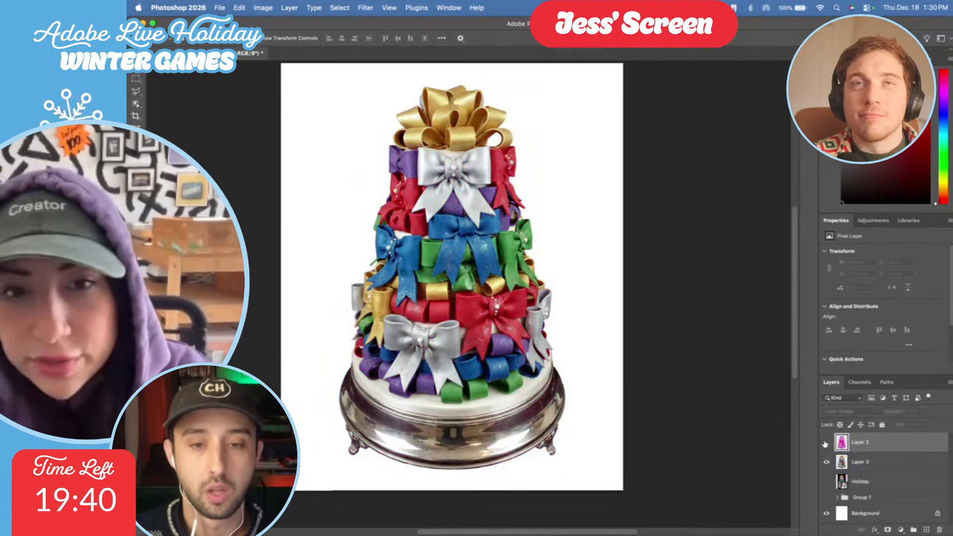
pyautogui.click(826, 443)
pyautogui.click(682, 444)
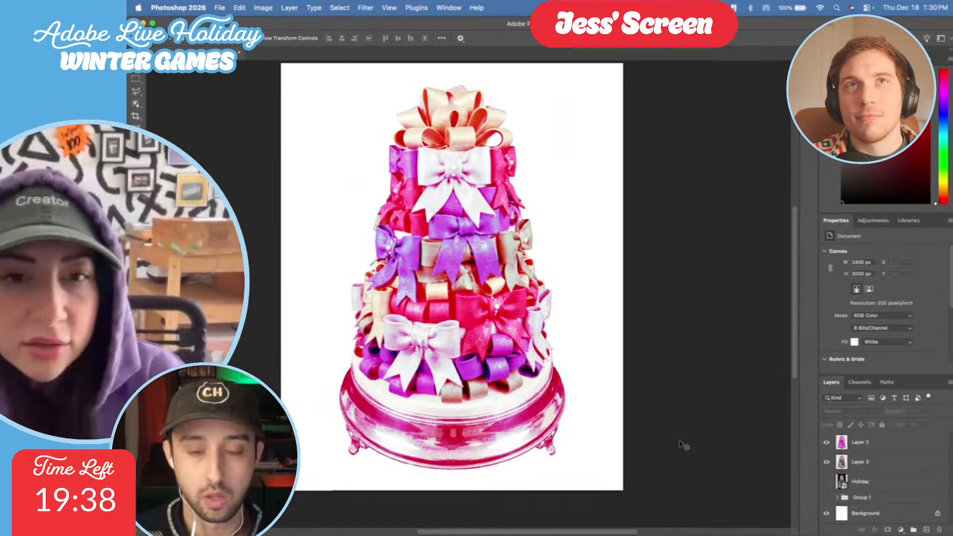
pyautogui.click(828, 442)
pyautogui.click(828, 443)
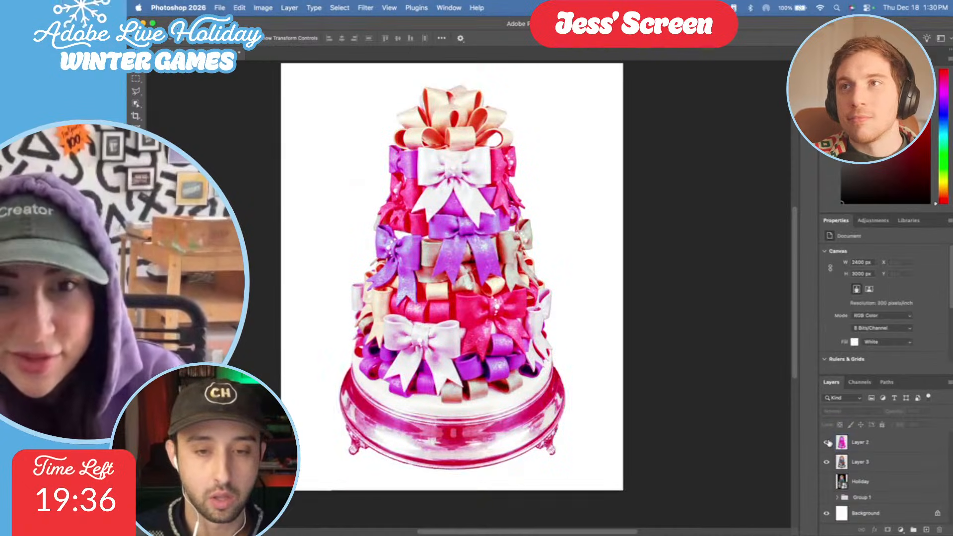
pyautogui.click(828, 443)
pyautogui.click(828, 443)
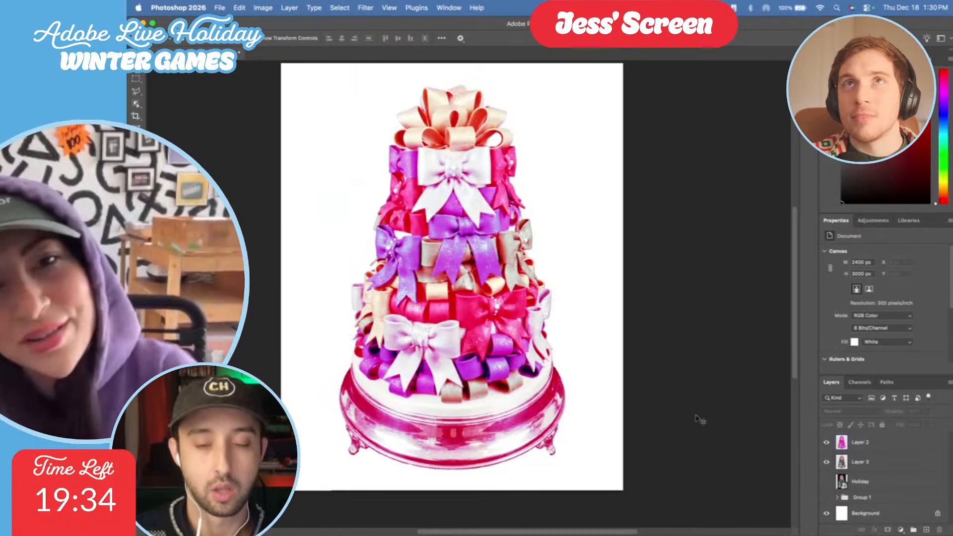
# Group the duotone and full-colour cake layers and merge the group into a single layer.
pyautogui.moveTo(698, 412); pyautogui.dragTo(273, 93)
pyautogui.press('super+g')
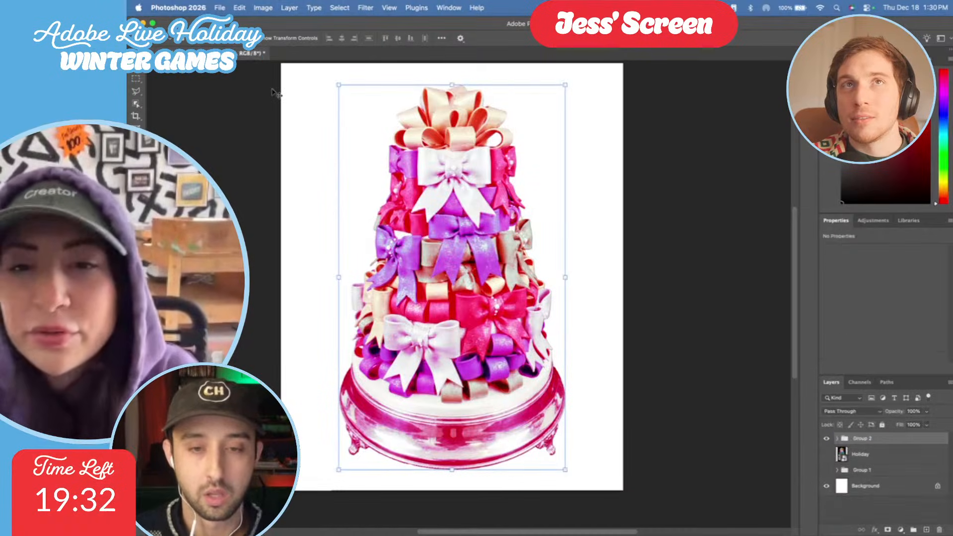
pyautogui.press('super+e')
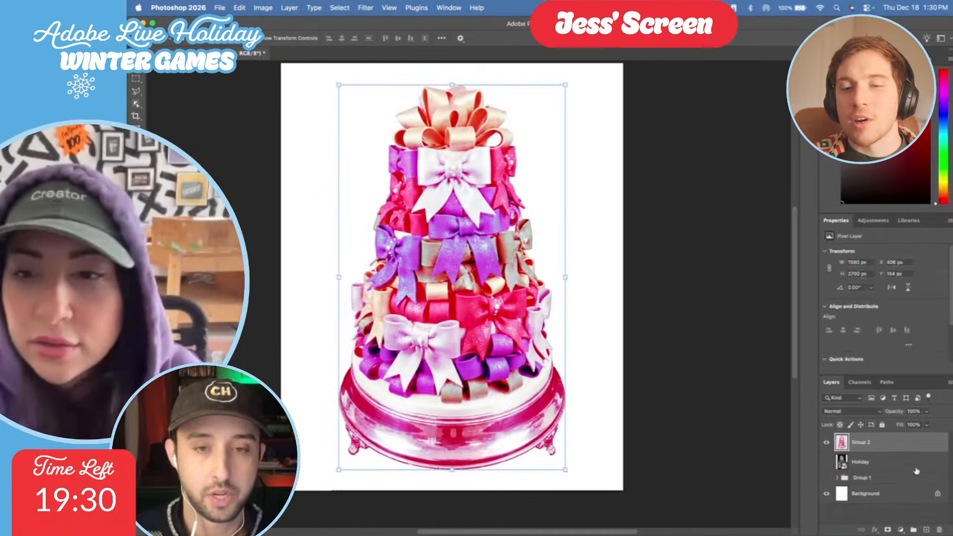
pyautogui.press('super+z')
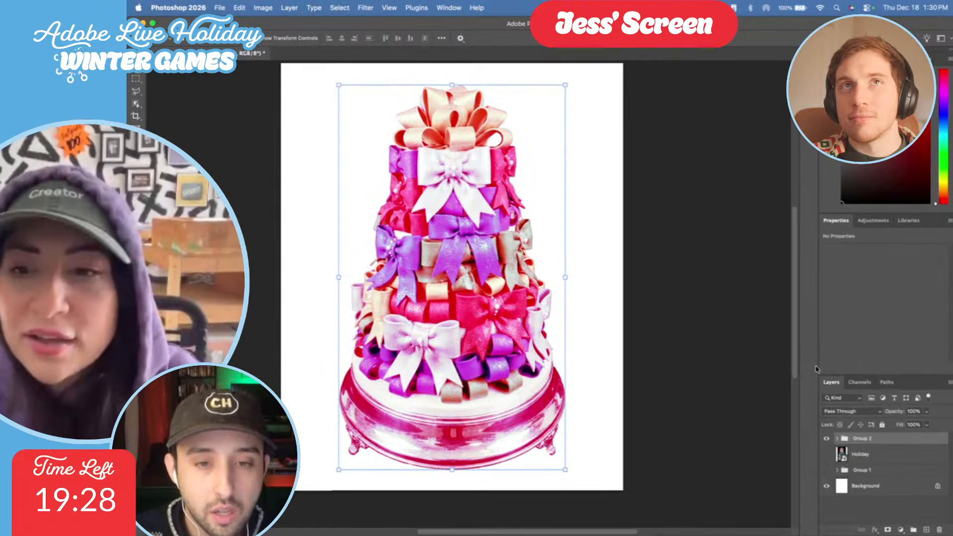
pyautogui.rightClick(896, 441)
pyautogui.click(914, 442)
pyautogui.press('super+e')
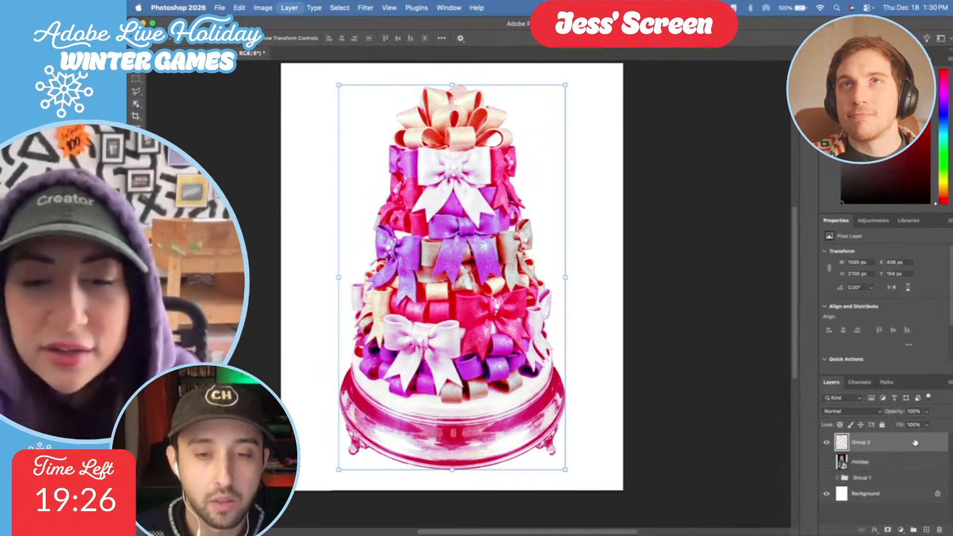
# Duplicate the merged Photoshop cake layer, and narrow the InDesign title's text frame and shift it slightly up and left.
pyautogui.rightClick(915, 442)
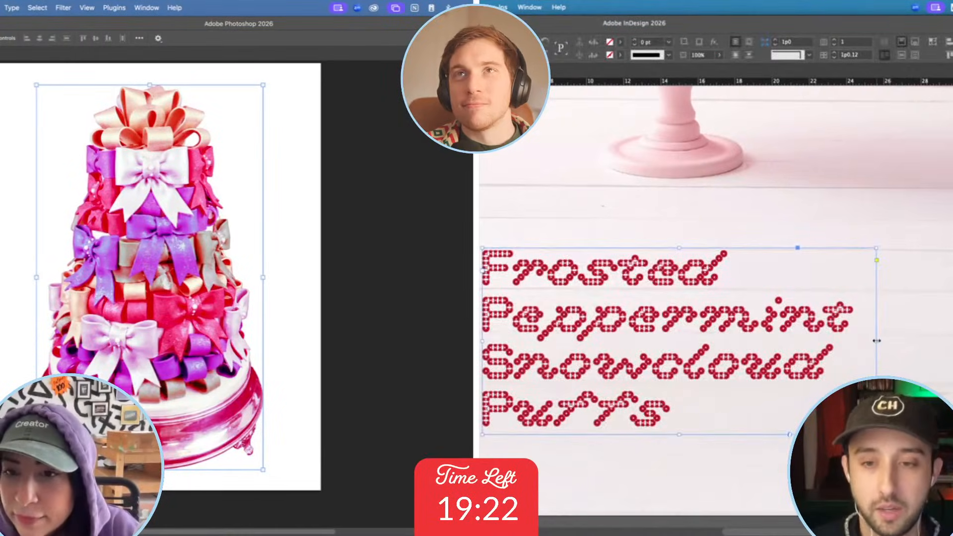
pyautogui.moveTo(877, 341); pyautogui.dragTo(861, 341)
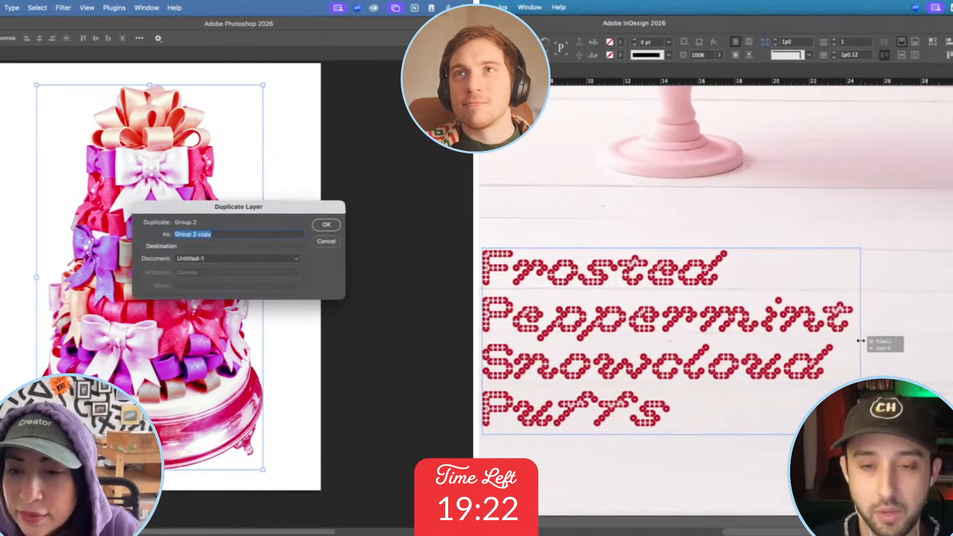
pyautogui.press('Return')
pyautogui.moveTo(778, 326); pyautogui.dragTo(745, 304)
pyautogui.click(90, 7)
pyautogui.moveTo(44, 7)
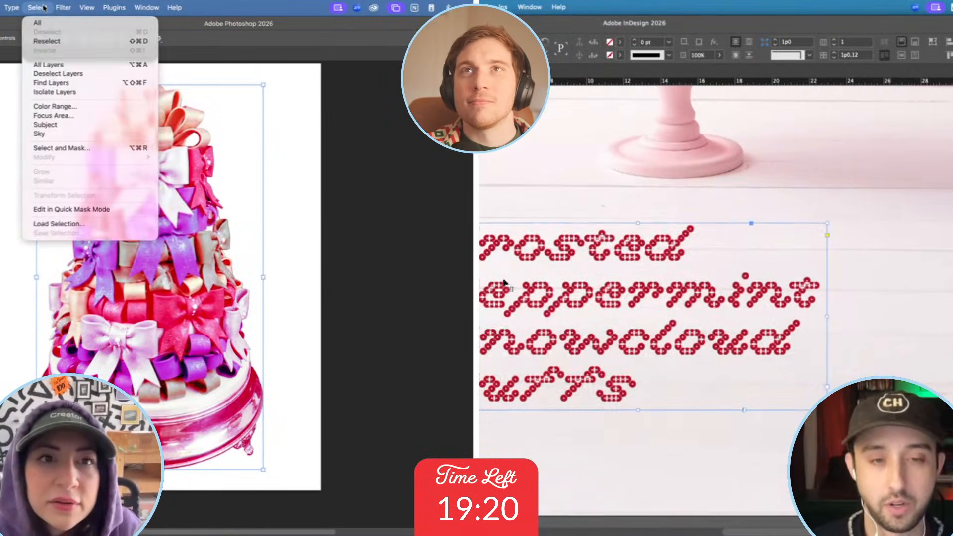
pyautogui.press('super+shift+a')
# Apply the Color Halftone filter to the duplicated cake layer in Photoshop, keeping the offered radius and screen angles.
pyautogui.scroll(-4, 716, 298)
pyautogui.scroll(5, 634, 298)
pyautogui.hscroll(-2, 635, 298)
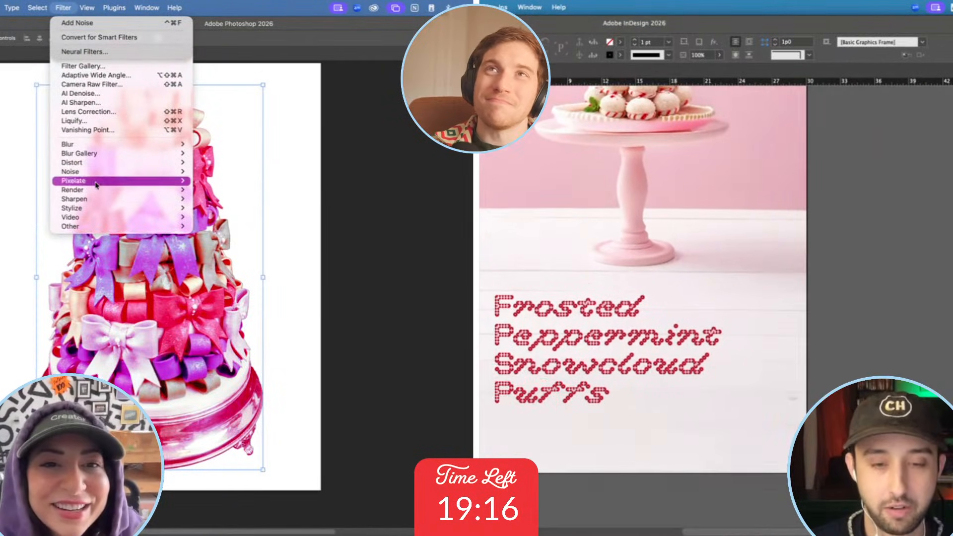
pyautogui.scroll(-3, 635, 298)
pyautogui.hscroll(-1, 635, 298)
pyautogui.moveTo(90, 181)
pyautogui.scroll(4, 550, 313)
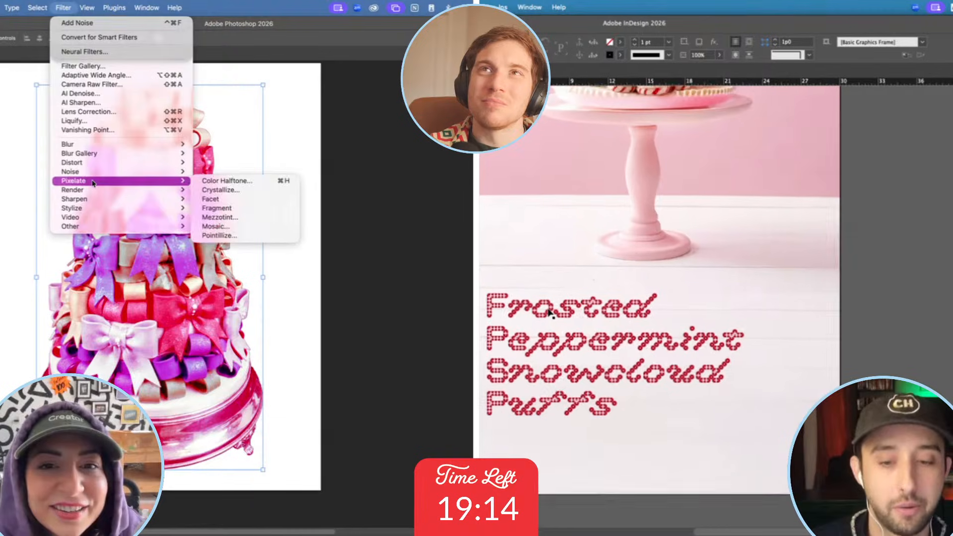
pyautogui.click(259, 183)
pyautogui.scroll(-4, 549, 313)
pyautogui.scroll(-3, 549, 313)
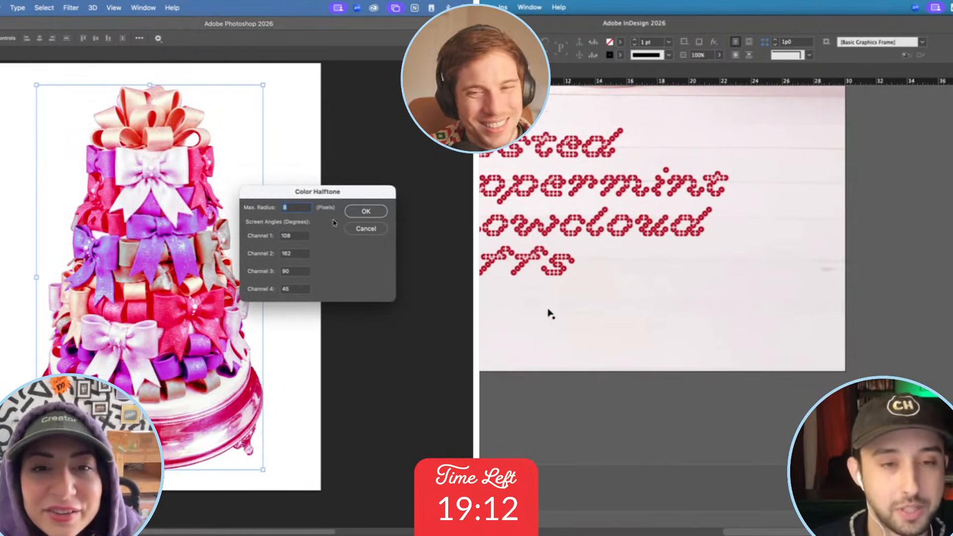
pyautogui.press('t')
pyautogui.click(365, 213)
# Add a text frame below the InDesign title reading "A Holiday Recipe by" followed by the two creators' first names.
pyautogui.moveTo(480, 314); pyautogui.dragTo(829, 358)
pyautogui.write('y Re')
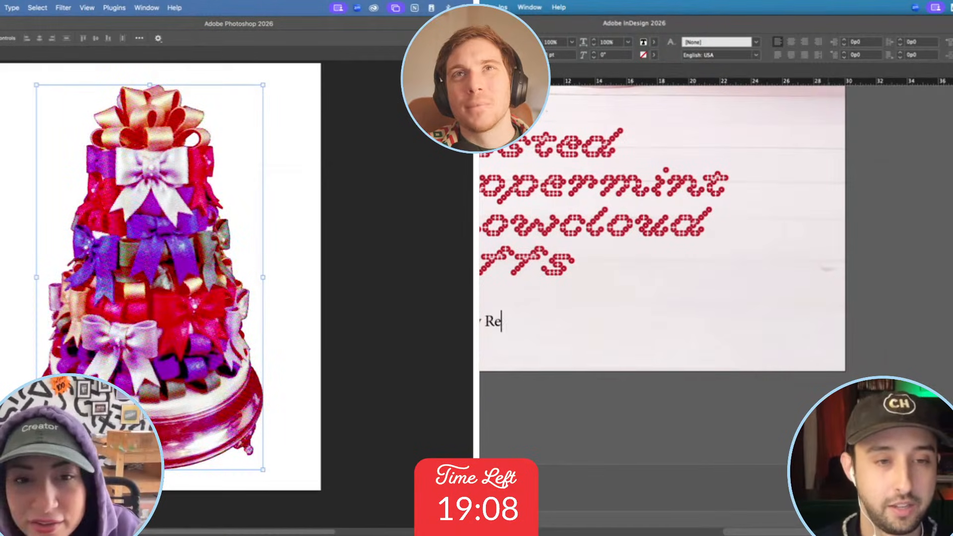
pyautogui.write('cipe by Ad')
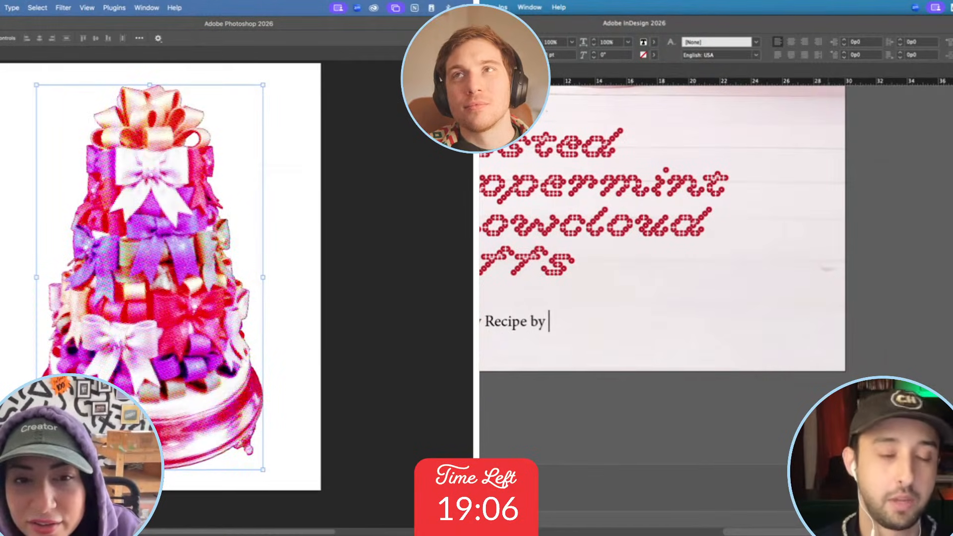
pyautogui.write('ob')
pyautogui.press('BackSpace')
pyautogui.press('BackSpace')
pyautogui.press('BackSpace')
pyautogui.press('BackSpace')
pyautogui.write('Cory and Jess')
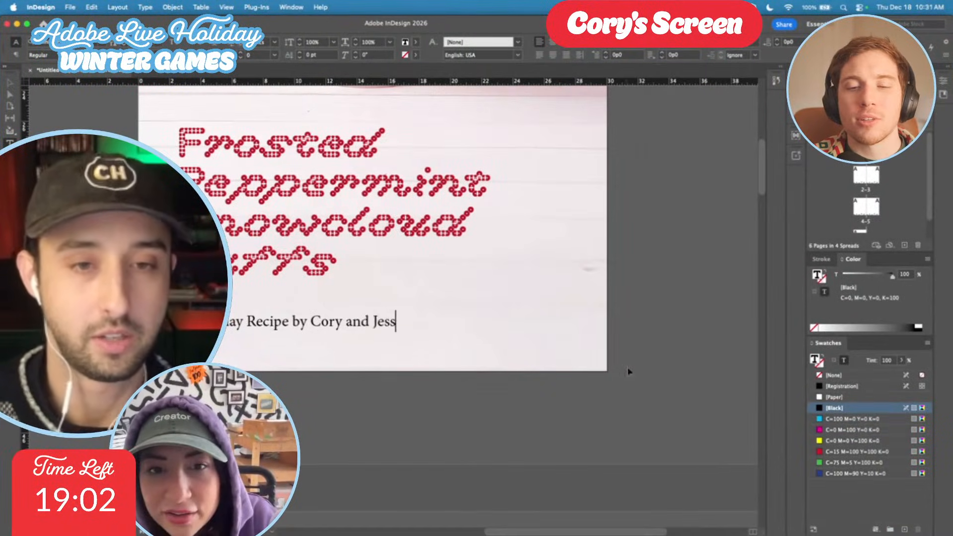
# Preview alternative fonts on the whole byline text without applying one.
pyautogui.press('super+a')
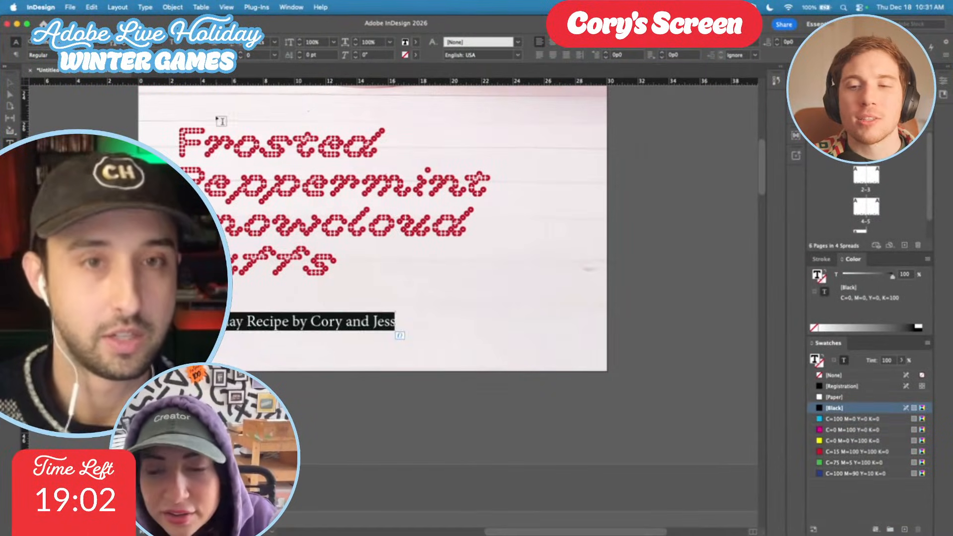
pyautogui.click(101, 44)
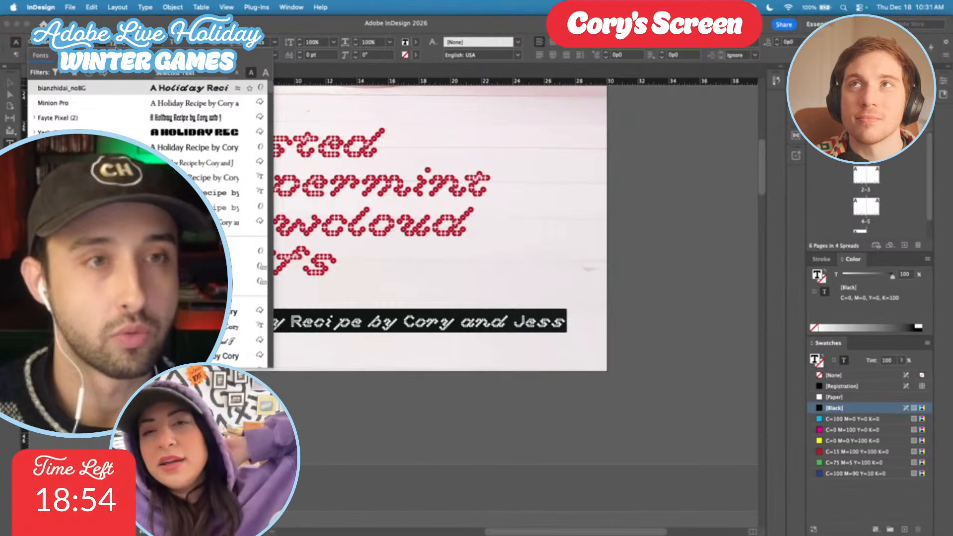
pyautogui.click(10, 83)
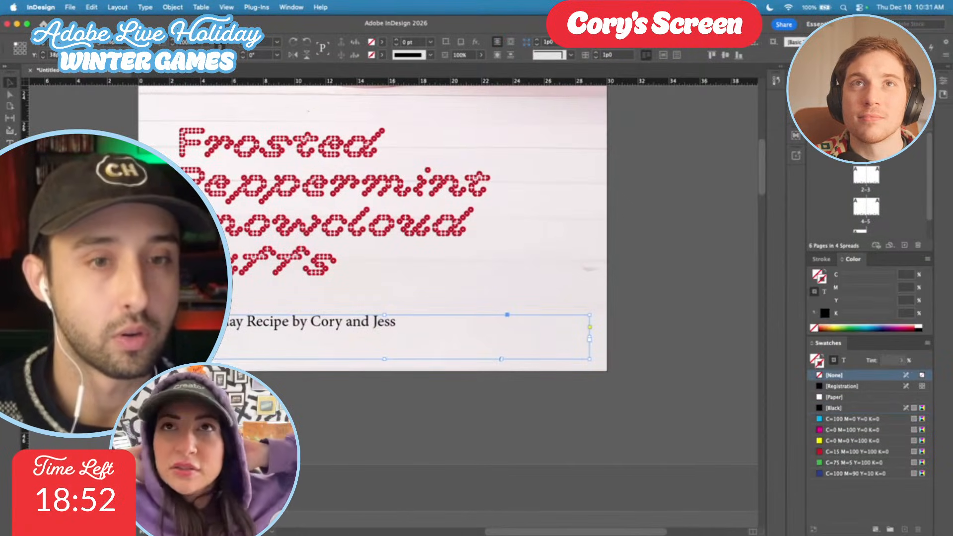
pyautogui.press('super+shift+a')
# Switch to Chrome and look through the "Frosted Peppermint" samples in the classic cocktail menu collection on Adobe Fonts.
pyautogui.press('super+Tab')
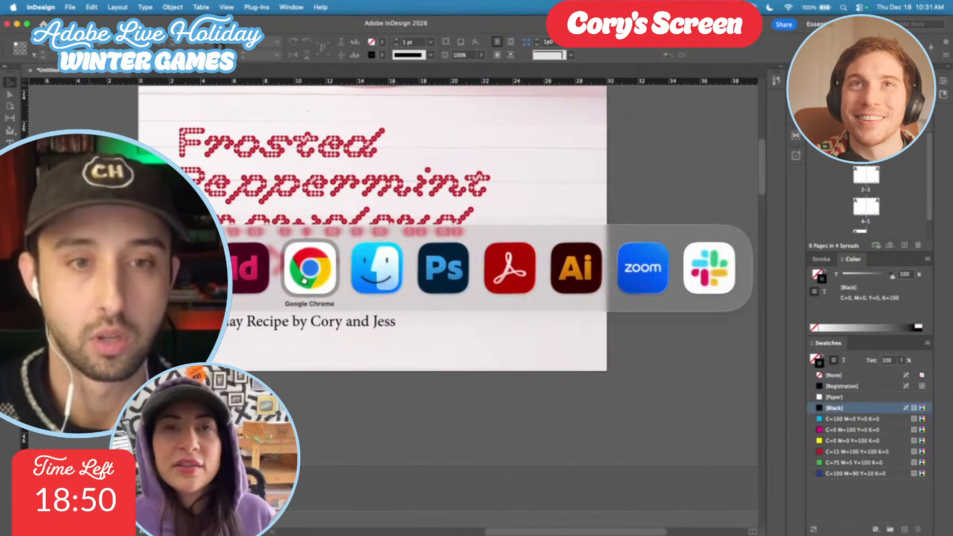
pyautogui.scroll(-1, 386, 337)
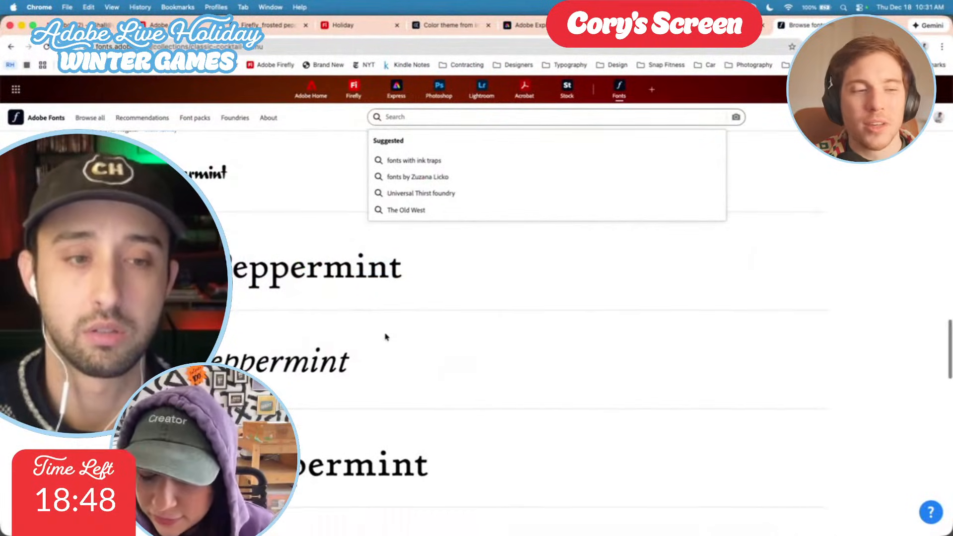
pyautogui.scroll(-1, 386, 338)
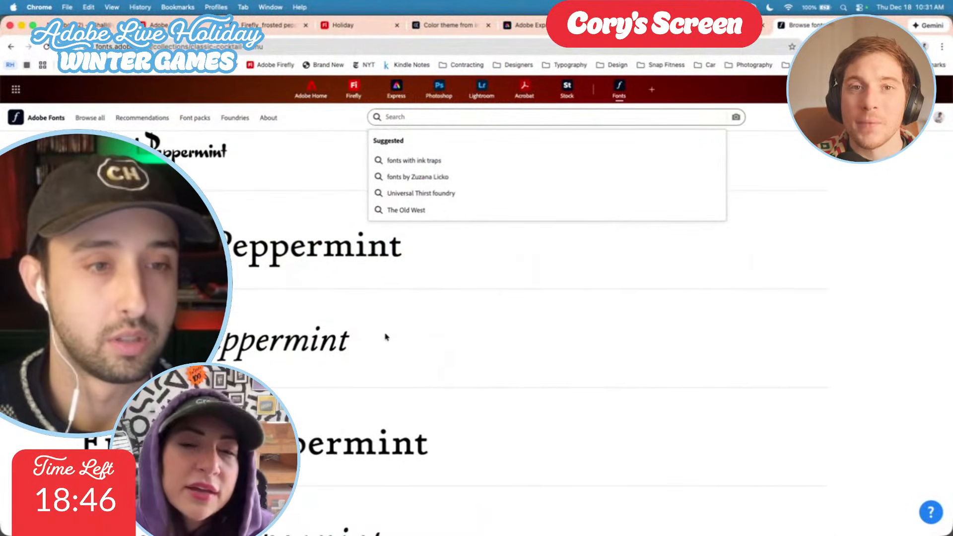
pyautogui.scroll(-5, 386, 337)
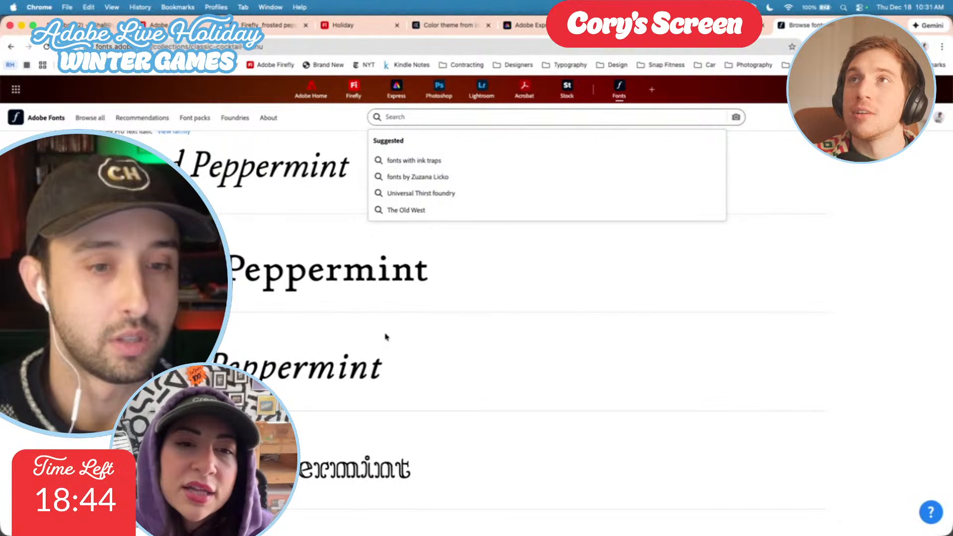
pyautogui.scroll(3, 386, 338)
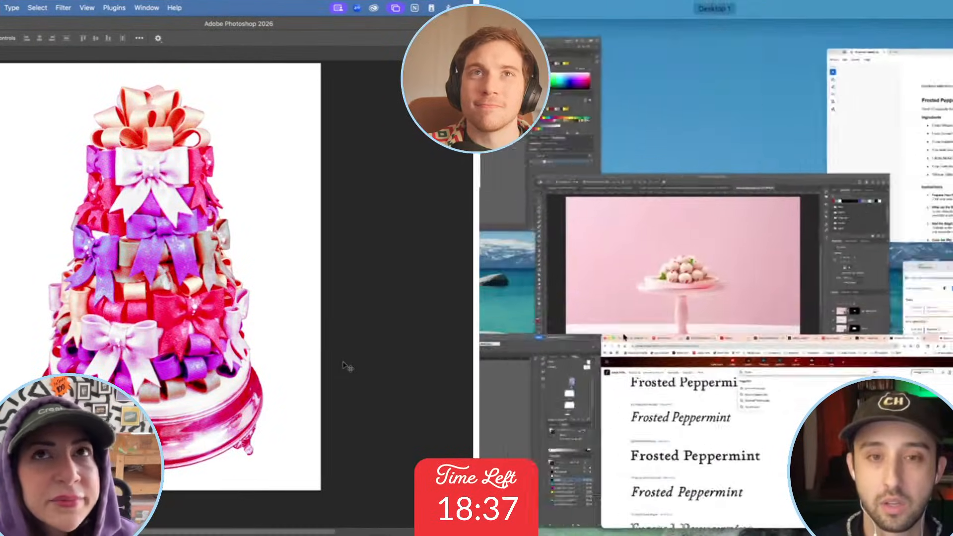
pyautogui.click(766, 417)
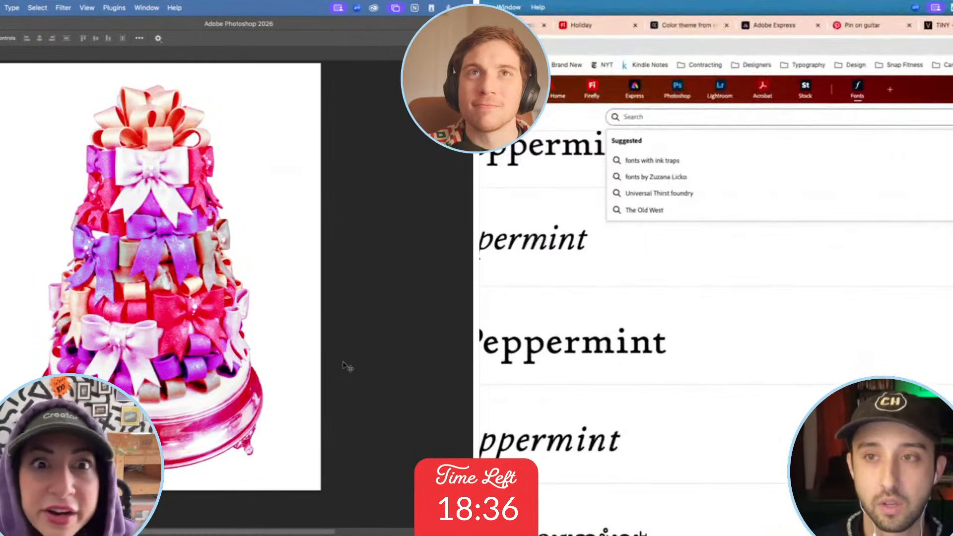
# Hide the white background behind the Photoshop bow cake, and open Adobe Fonts in a new tab of the other Chrome window.
pyautogui.click(90, 215)
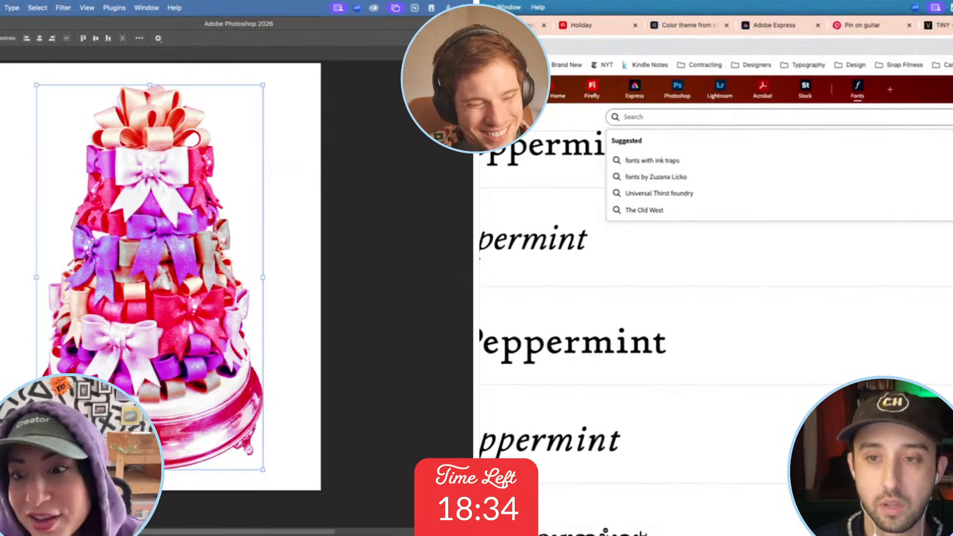
pyautogui.press('super+grave')
pyautogui.click(384, 460)
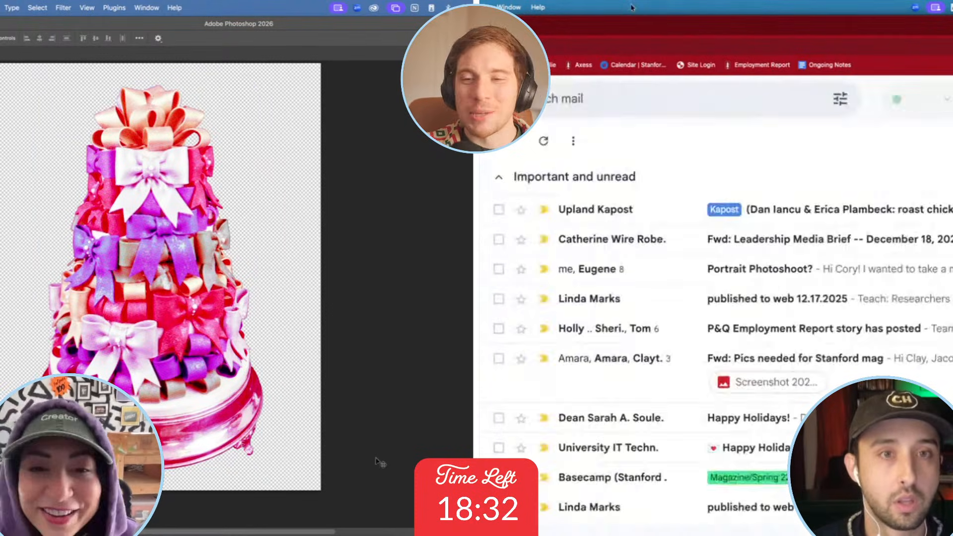
pyautogui.press('super+t')
pyautogui.click(112, 246)
pyautogui.write('fonts')
pyautogui.press('Return')
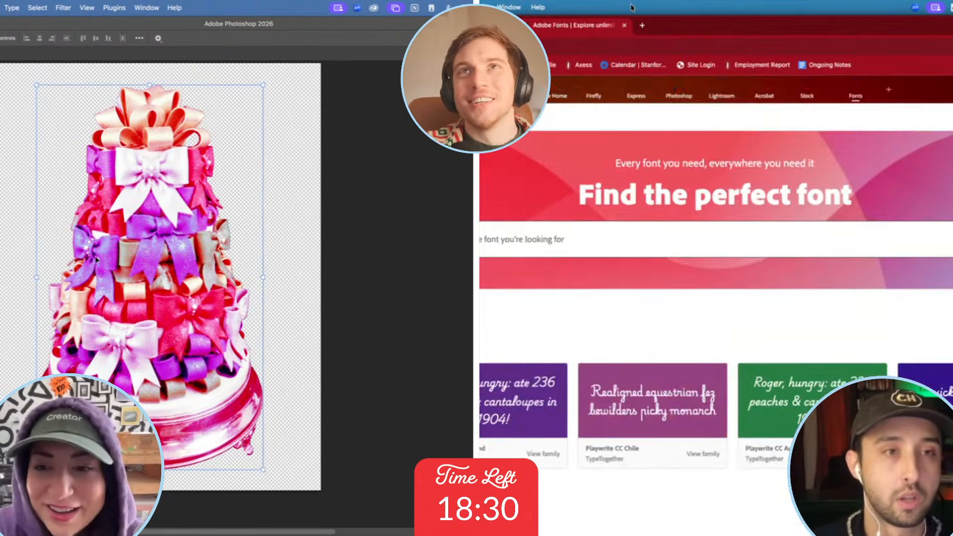
pyautogui.press('super+grave')
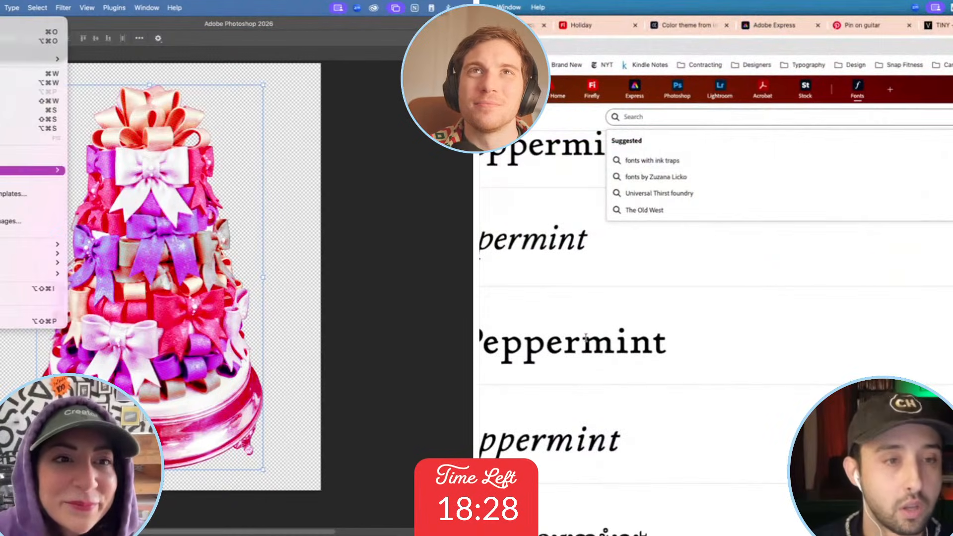
# Export the Photoshop bow cake to the Desktop as a PNG named "bow cake".
pyautogui.click(110, 174)
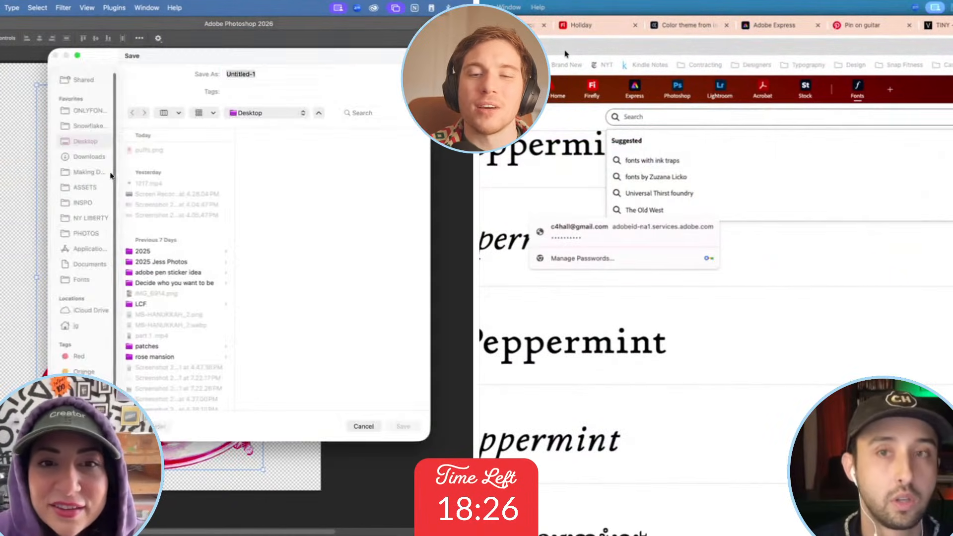
pyautogui.write('bow cake')
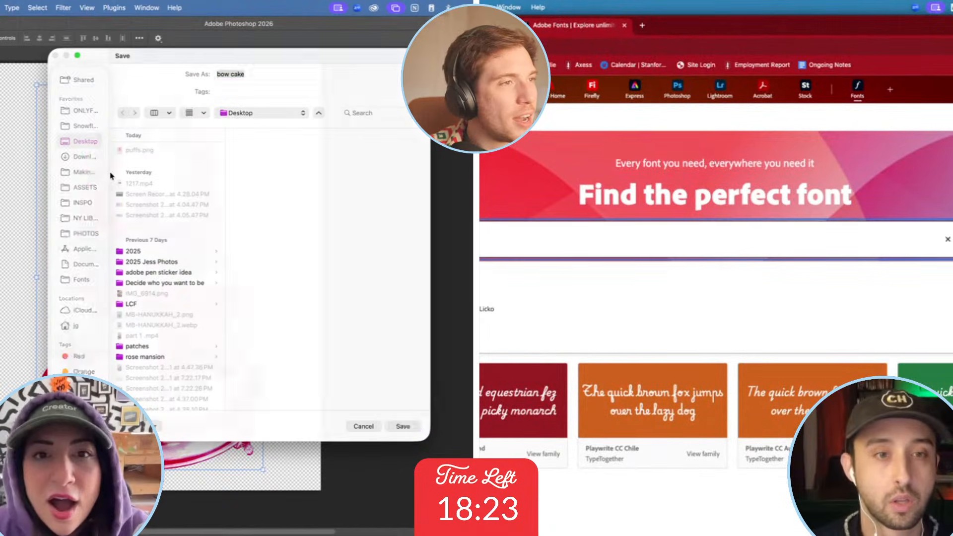
pyautogui.press('Return')
# Switch to InDesign and resize the cupcake photo inside the wavy-bordered frame on the first page.
pyautogui.moveTo(158, 534)
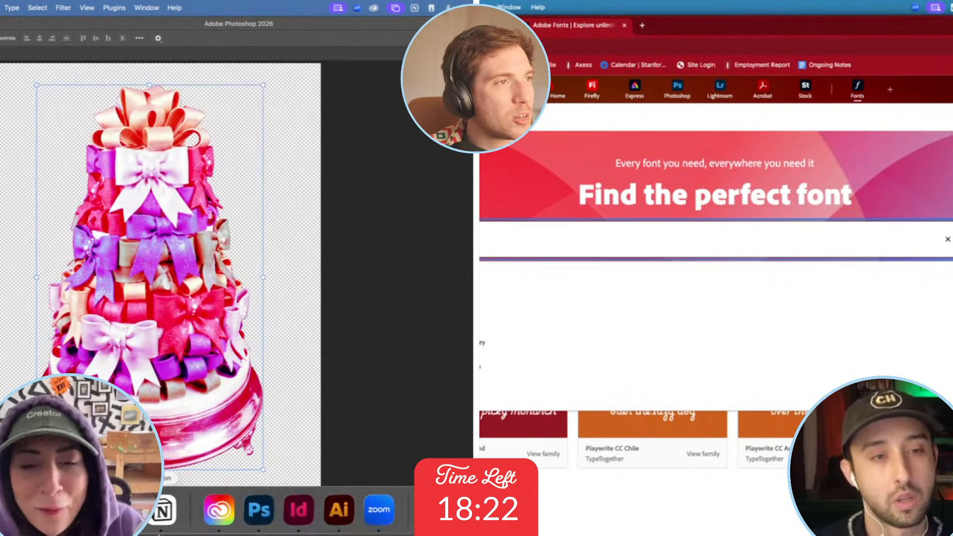
pyautogui.click(298, 509)
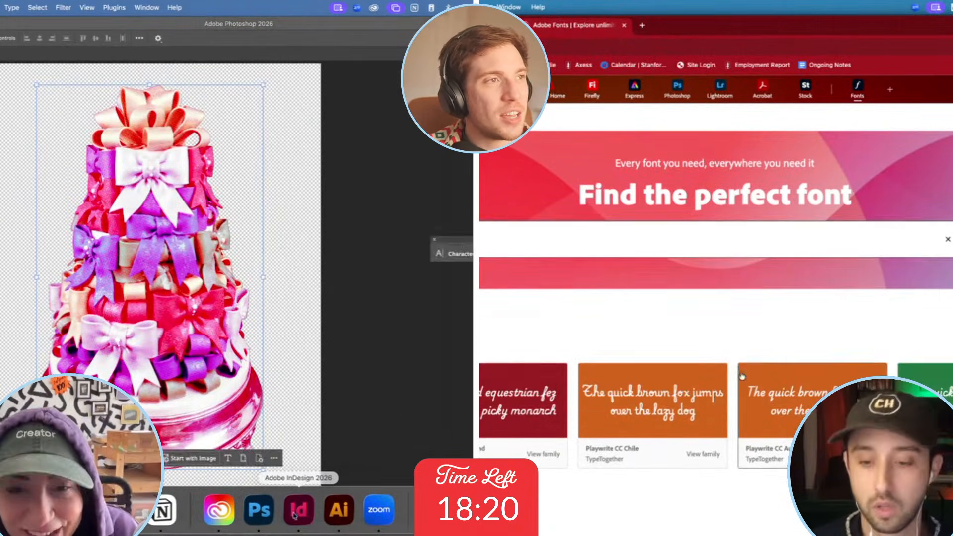
pyautogui.scroll(4, 324, 199)
pyautogui.scroll(-2, 817, 351)
pyautogui.scroll(2, 816, 352)
pyautogui.click(238, 149)
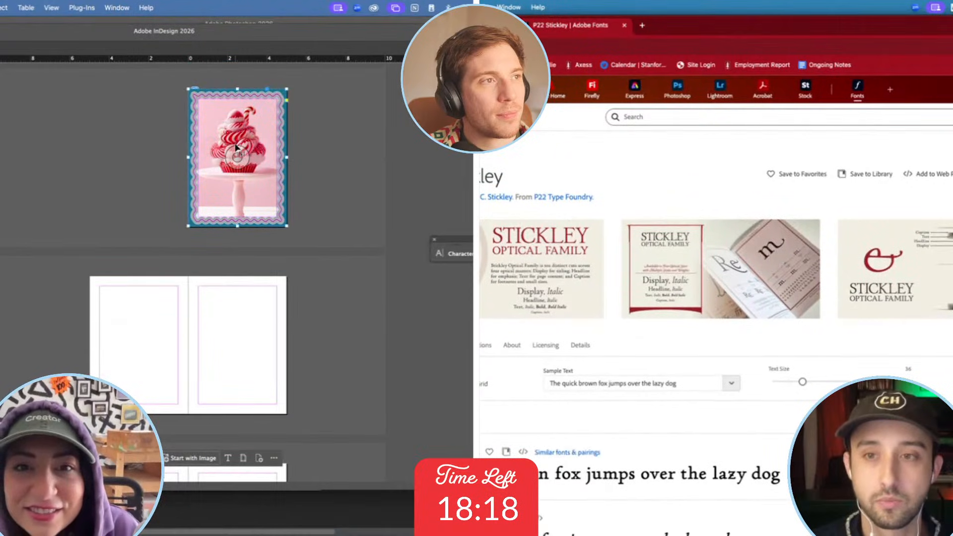
pyautogui.press('super+equal')
pyautogui.scroll(3, 236, 148)
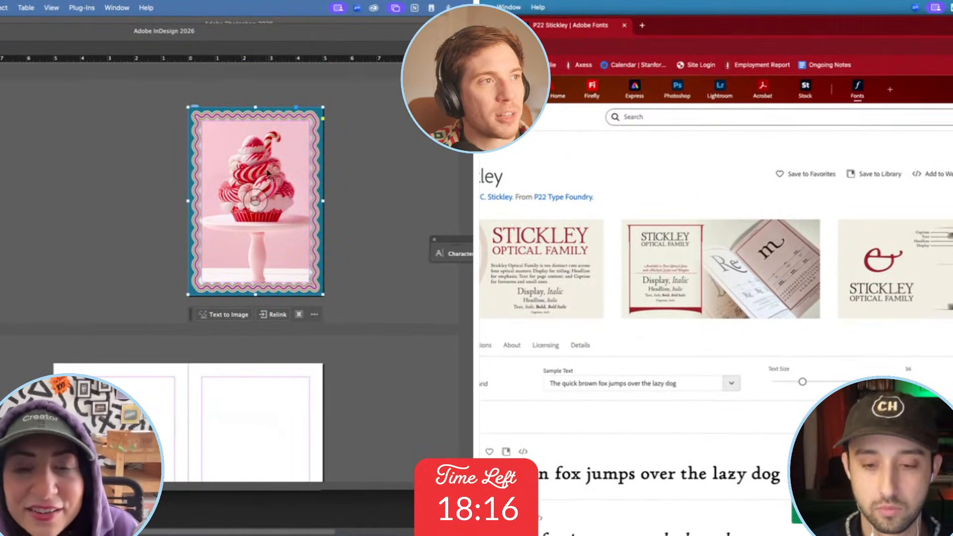
pyautogui.click(253, 196)
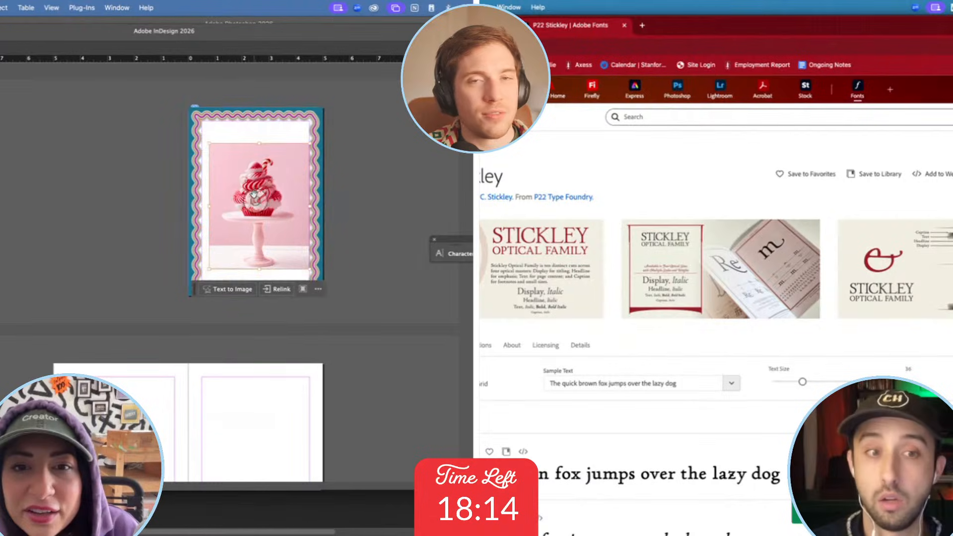
pyautogui.press('super+comma')
pyautogui.press('super+comma')
pyautogui.press('super+comma')
pyautogui.press('super+comma')
pyautogui.press('super+comma')
pyautogui.press('super+comma')
pyautogui.press('super+comma')
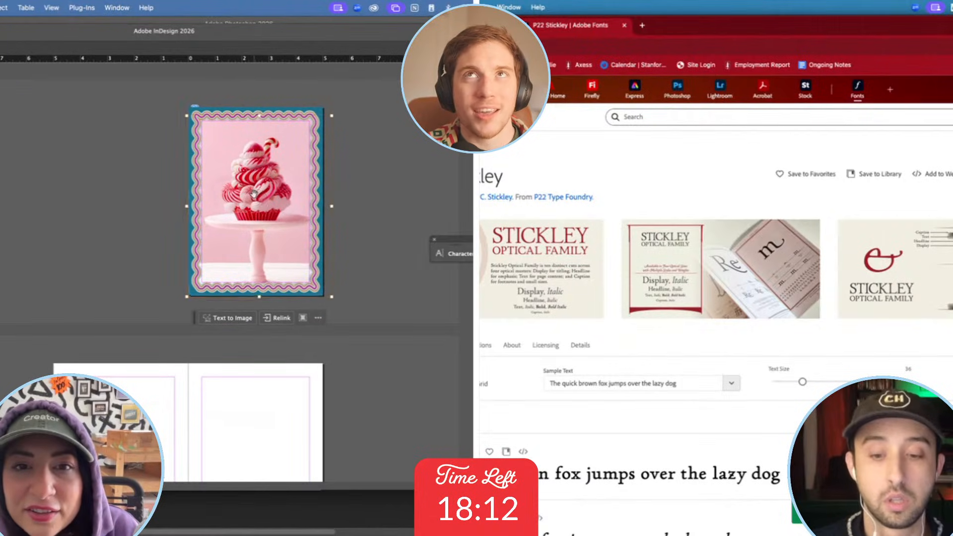
# Shift the cupcake photo slightly up and left within its wavy-bordered frame, then deselect it.
pyautogui.moveTo(256, 199); pyautogui.dragTo(251, 186)
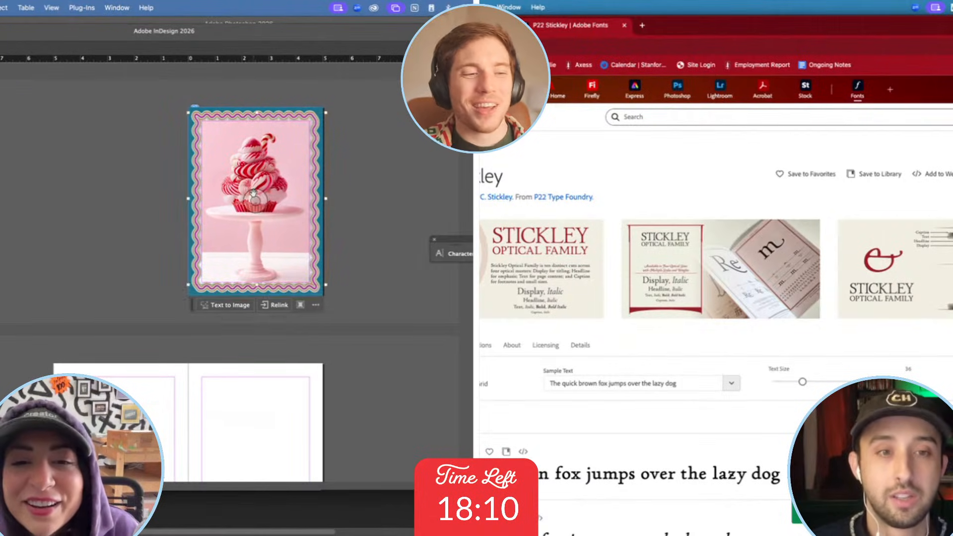
pyautogui.click(253, 193)
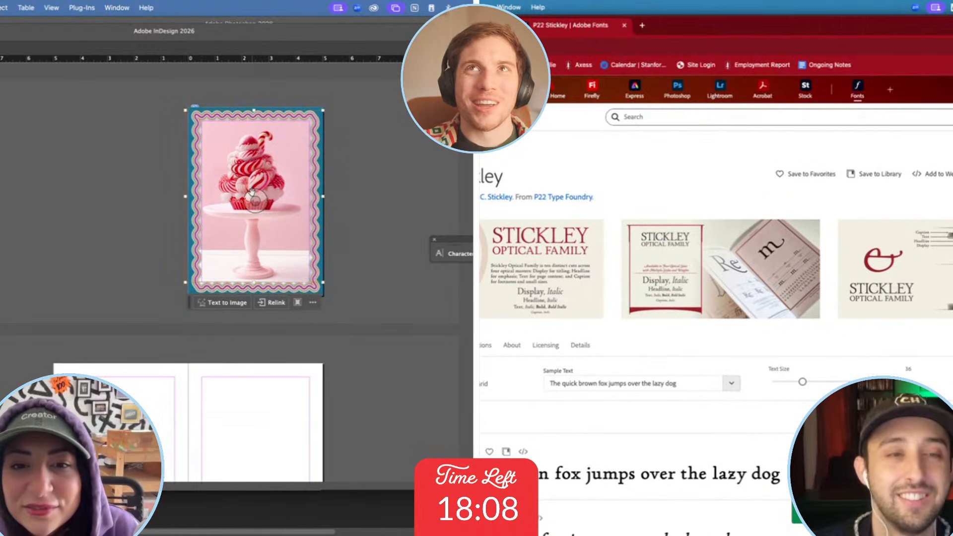
pyautogui.click(344, 179)
pyautogui.scroll(-1, 68, 249)
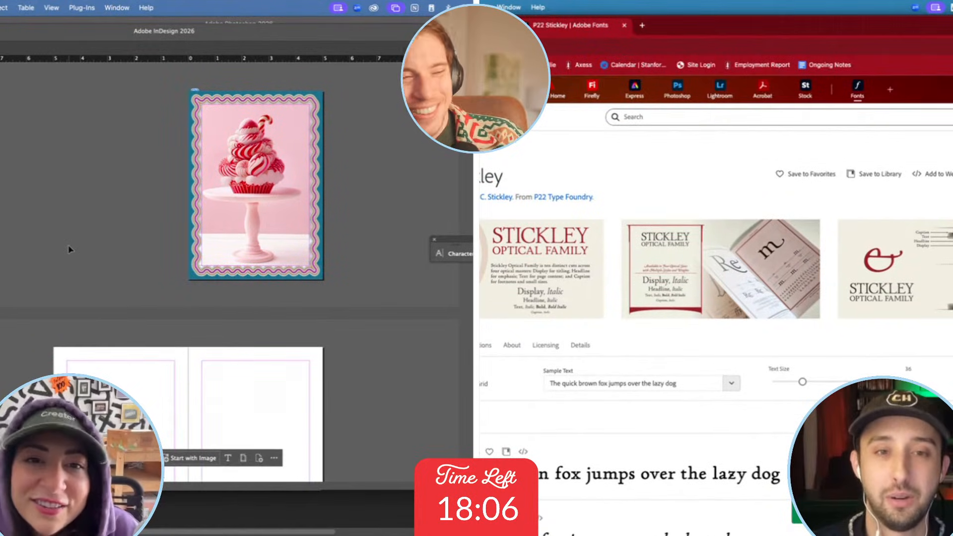
# Select the whole byline text below the InDesign recipe title, and open a Finder window on the other screen.
pyautogui.press('super+Tab')
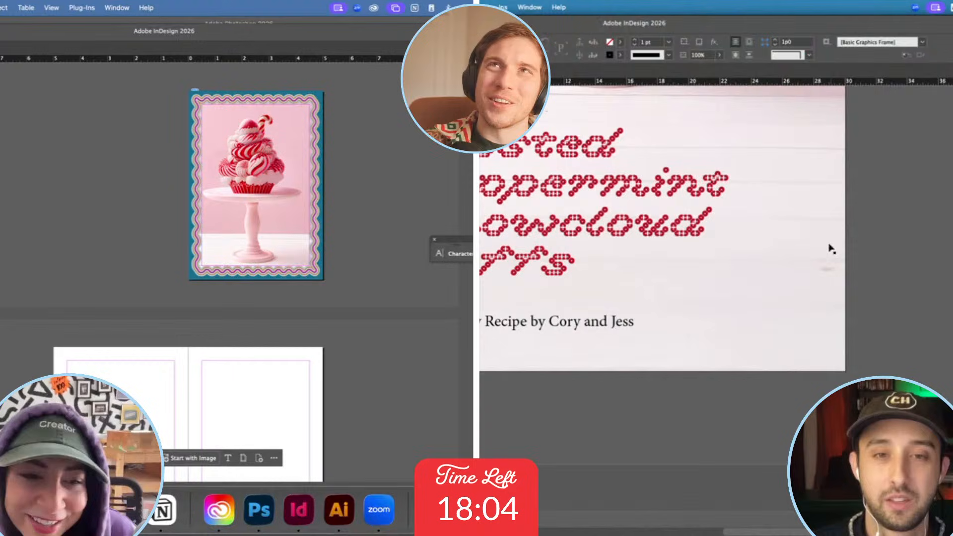
pyautogui.click(45, 512)
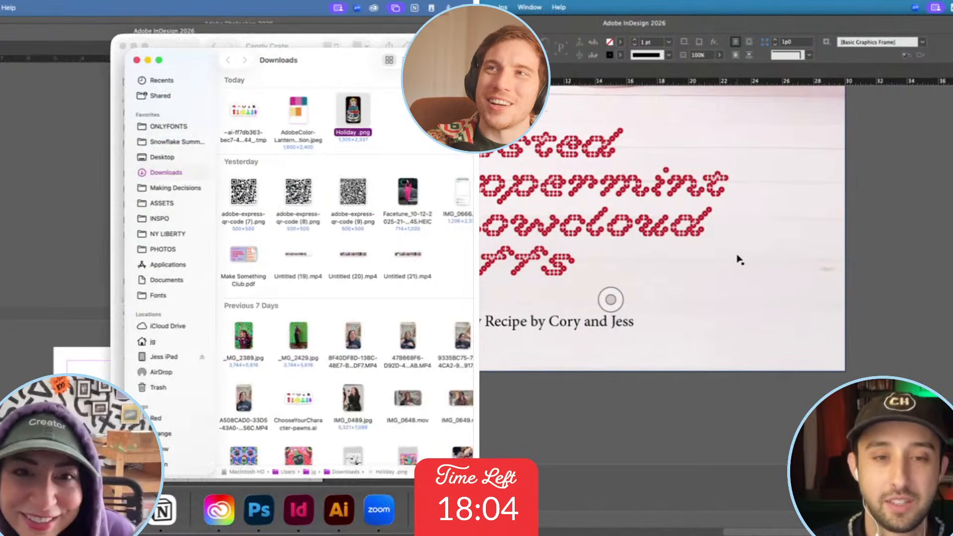
pyautogui.scroll(3, 739, 259)
pyautogui.hscroll(-2, 738, 259)
pyautogui.click(557, 393)
pyautogui.tripleClick(557, 393)
# Place bow cake.png from the Desktop folder onto the left page of the blank InDesign spread.
pyautogui.click(162, 158)
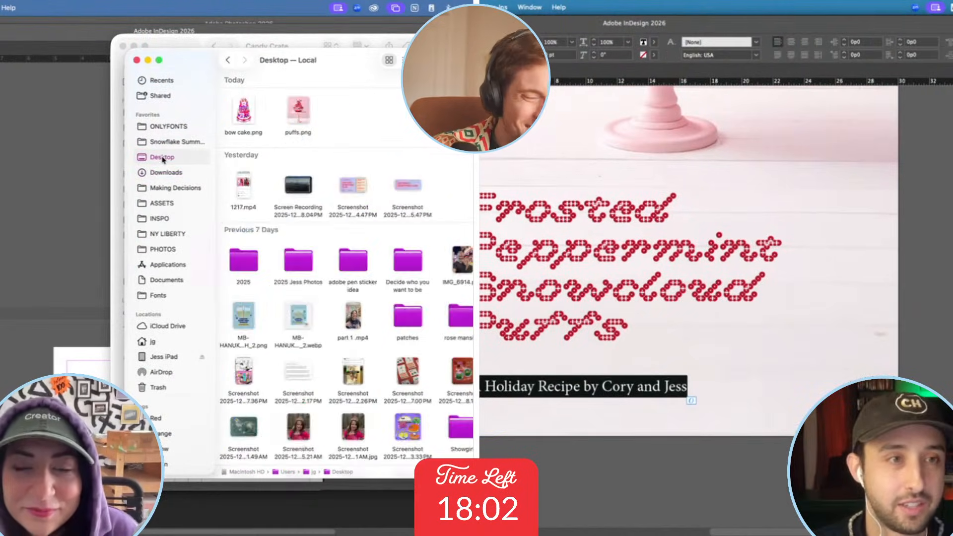
pyautogui.click(250, 110)
pyautogui.moveTo(244, 110); pyautogui.dragTo(79, 397)
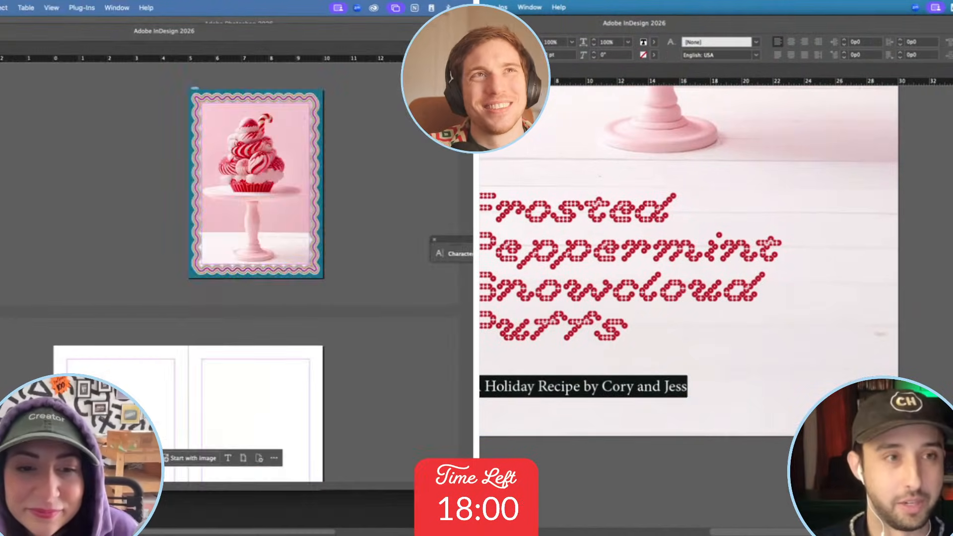
pyautogui.scroll(-4, 80, 398)
pyautogui.click(73, 282)
pyautogui.moveTo(169, 362); pyautogui.dragTo(106, 266)
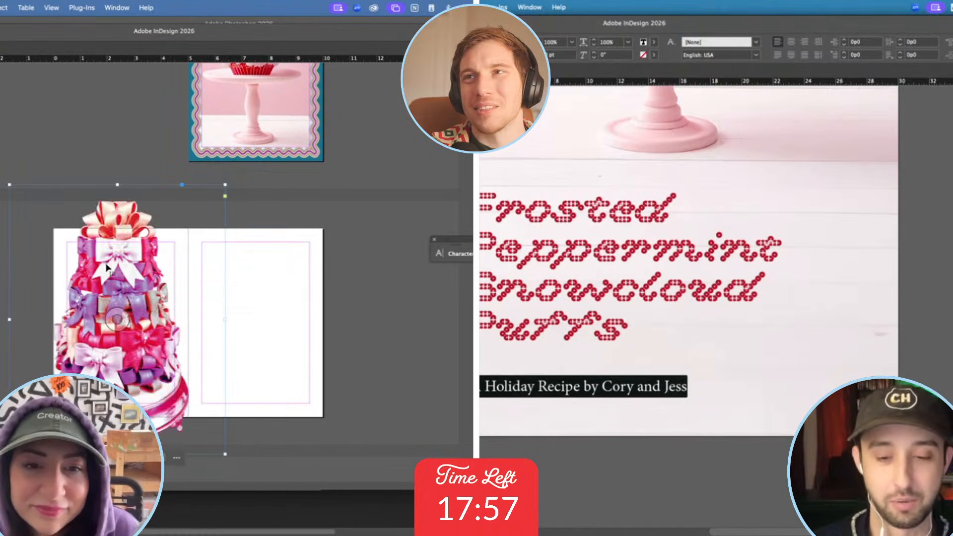
# Scale the placed bow cake down to fit inside the left page's margins and crop its frame to the page edges.
pyautogui.click(115, 318)
pyautogui.press('super+alt+comma')
pyautogui.press('super+alt+comma')
pyautogui.press('super+alt+comma')
pyautogui.press('super+alt+comma')
pyautogui.press('super+alt+comma')
pyautogui.press('super+alt+comma')
pyautogui.press('super+alt+comma')
pyautogui.press('super+alt+comma')
pyautogui.press('super+alt+comma')
pyautogui.press('super+alt+comma')
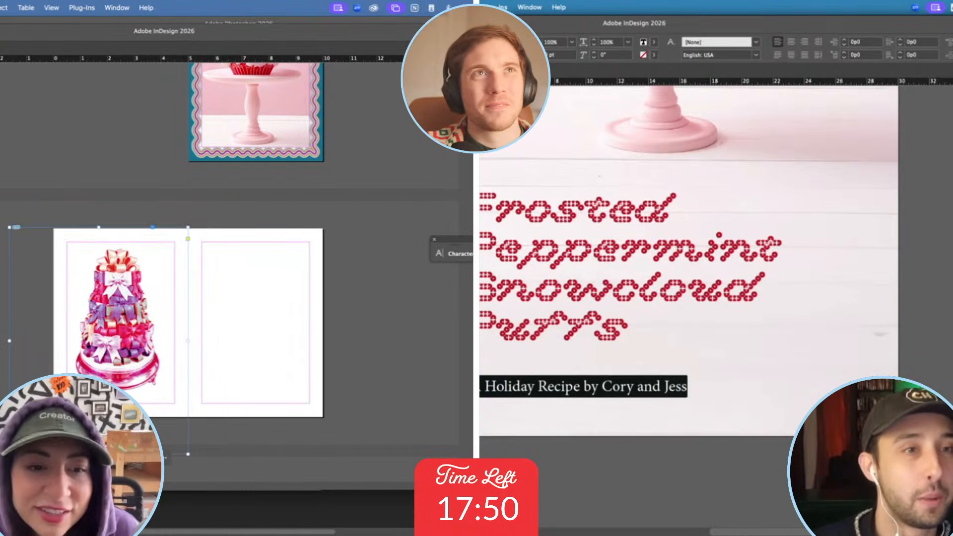
pyautogui.moveTo(9, 453); pyautogui.dragTo(62, 419)
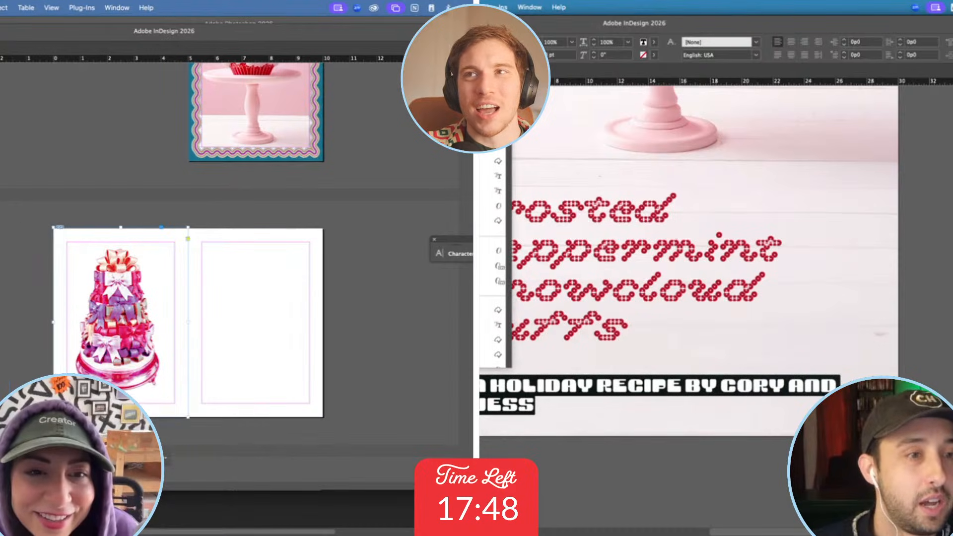
pyautogui.press('super+shift+a')
pyautogui.scroll(5, 119, 308)
pyautogui.scroll(-5, 120, 308)
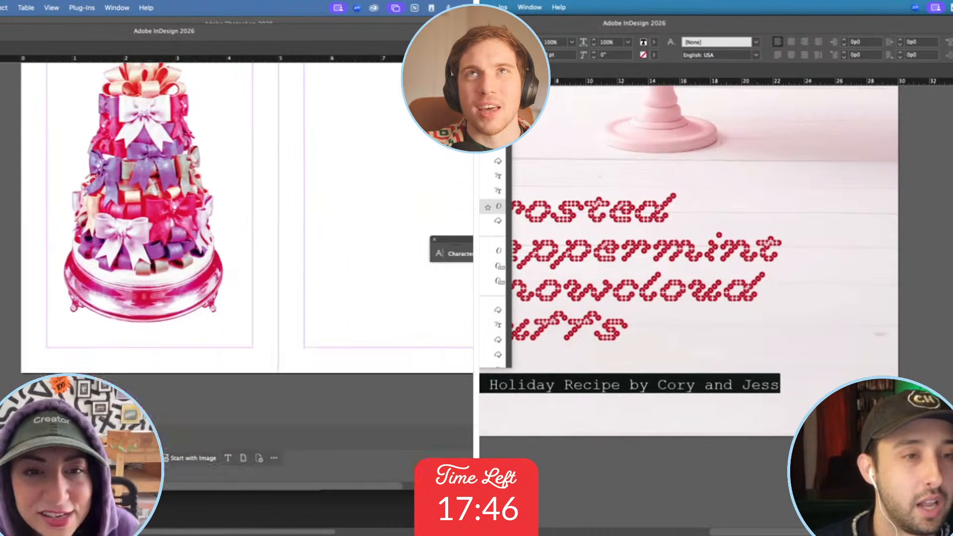
pyautogui.scroll(5, 237, 268)
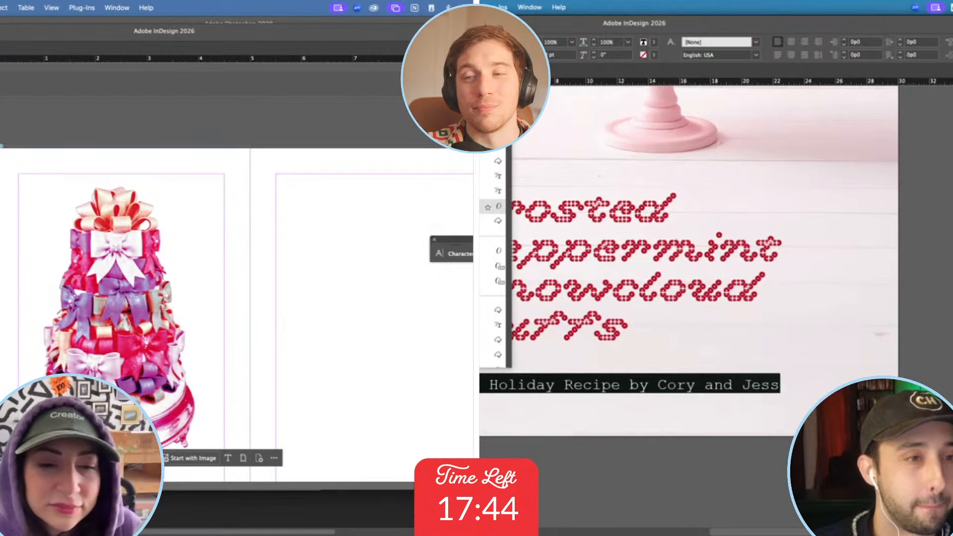
# Switch to Illustrator and add the text "EVERYTHING IS EDIBLE!!" beside the wavy-bordered artboard.
pyautogui.click(333, 511)
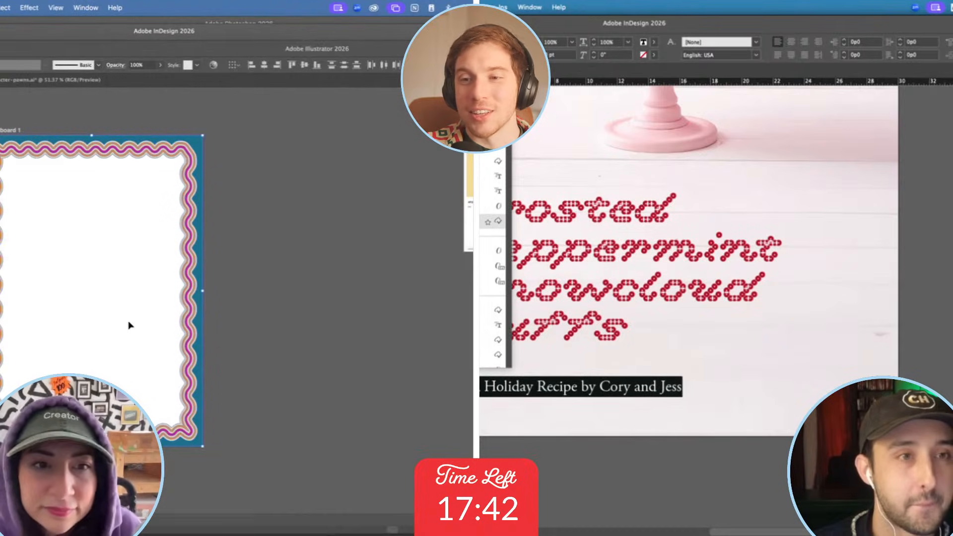
pyautogui.press('t')
pyautogui.click(274, 283)
pyautogui.hscroll(3, 274, 283)
pyautogui.scroll(1, 273, 283)
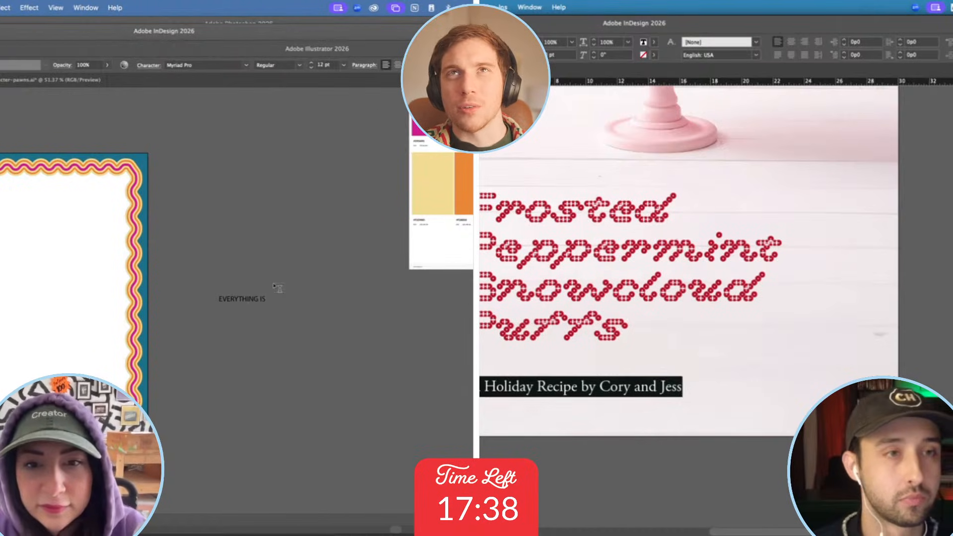
pyautogui.write('EVERYTHING IS EDIBLE!!')
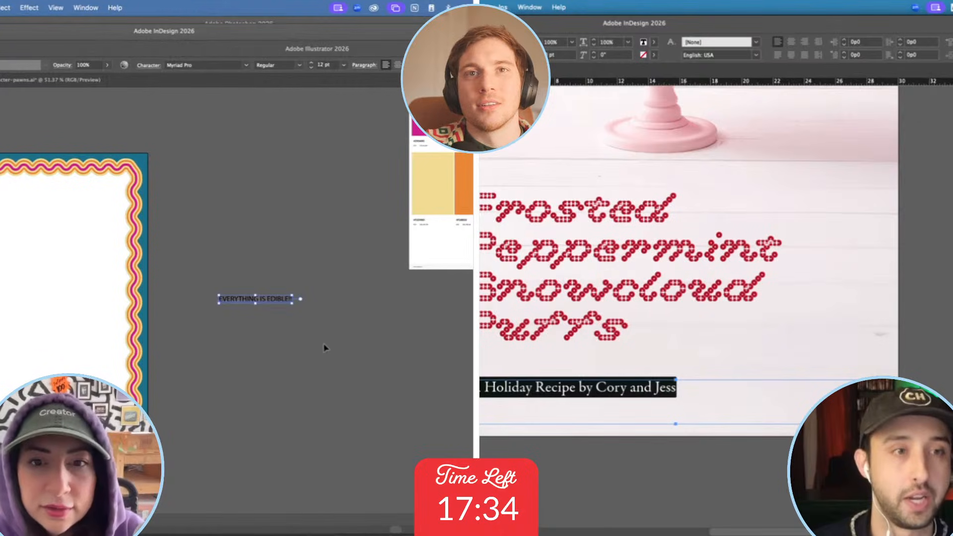
# Enlarge the "EVERYTHING IS EDIBLE!!" text to about 27 pt and move it onto the border's white center.
pyautogui.moveTo(293, 296); pyautogui.dragTo(383, 279)
pyautogui.moveTo(341, 302); pyautogui.dragTo(75, 286)
pyautogui.scroll(3, 76, 288)
pyautogui.hscroll(-3, 77, 289)
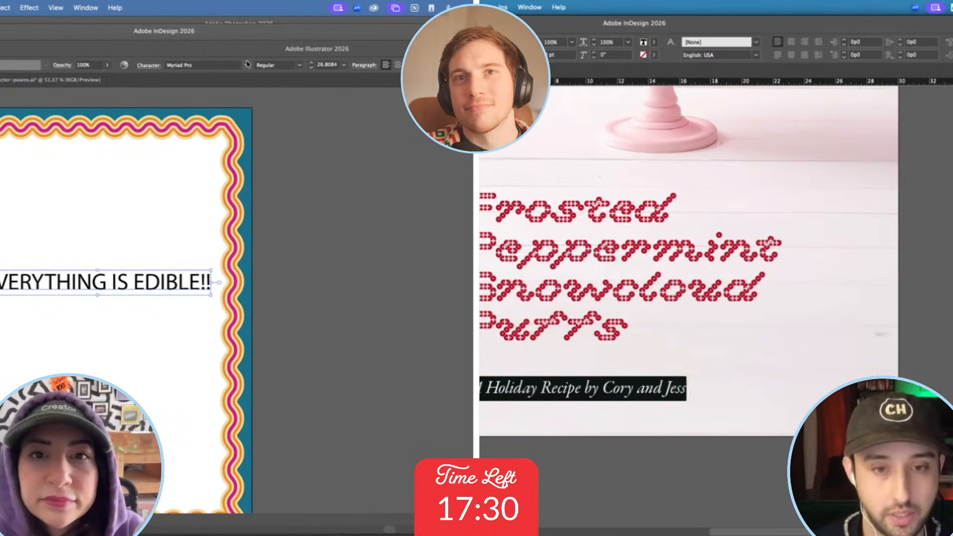
# Preview fonts for the Illustrator headline, and color the InDesign byline with the dark red sampled from the recipe title.
pyautogui.click(247, 66)
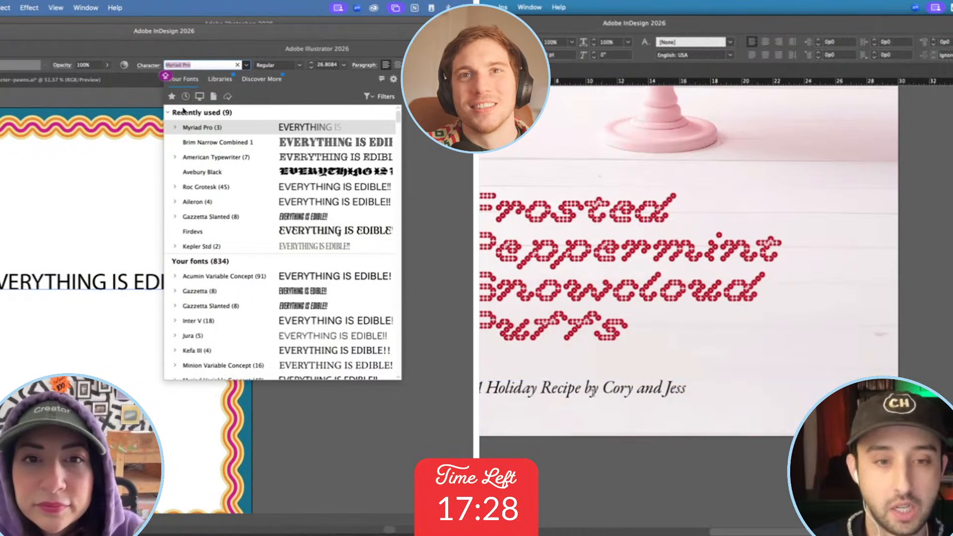
pyautogui.scroll(-3, 221, 269)
pyautogui.scroll(-10, 222, 268)
pyautogui.click(700, 251)
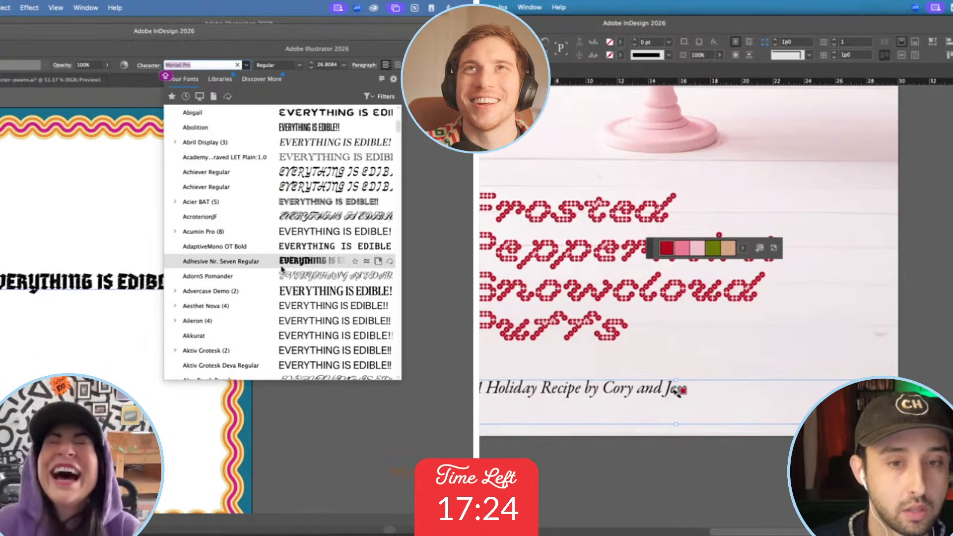
pyautogui.moveTo(685, 386); pyautogui.dragTo(481, 389)
pyautogui.scroll(-1, 282, 270)
pyautogui.press('v')
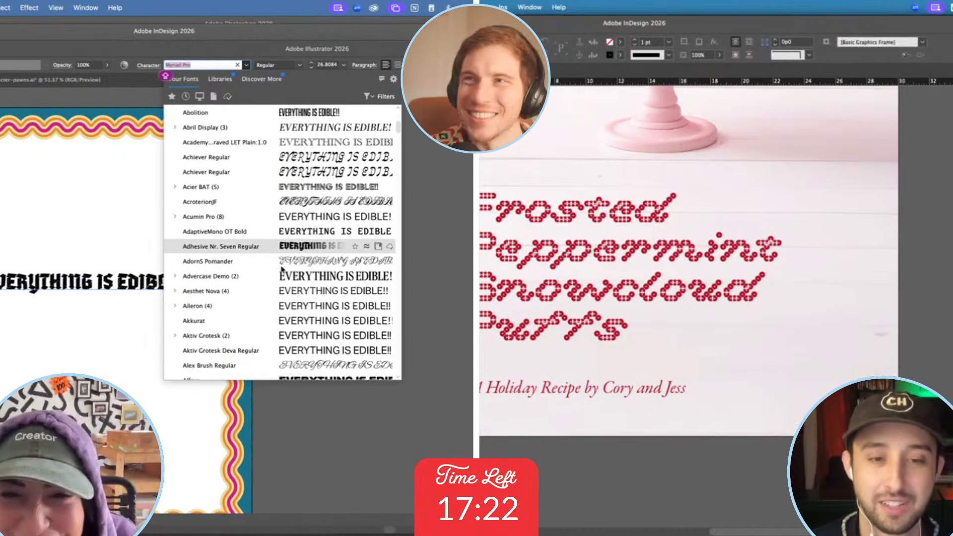
# Set the headline's font to BC Vajgar Regular, and shorten the InDesign byline's text frame to fit its single line.
pyautogui.scroll(-10, 298, 258)
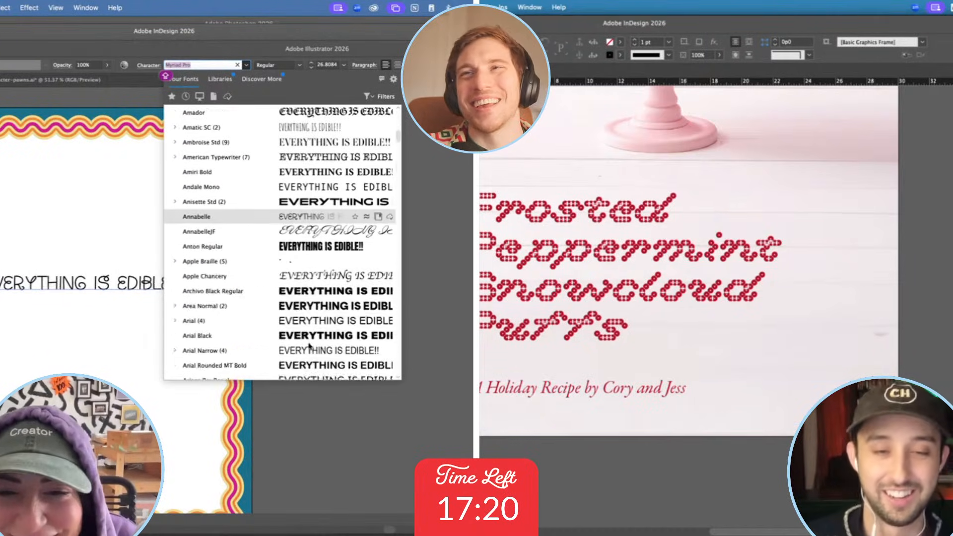
pyautogui.scroll(-15, 314, 298)
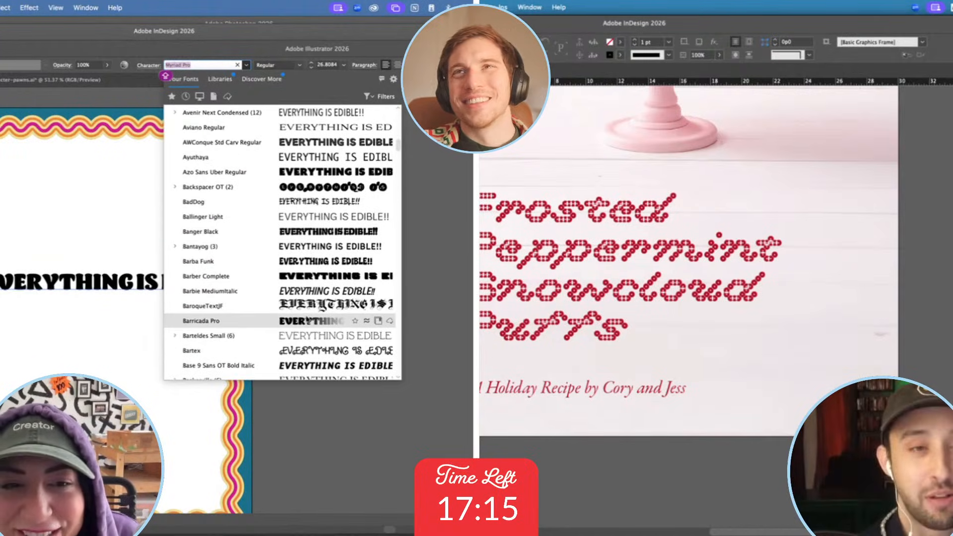
pyautogui.scroll(-10, 308, 321)
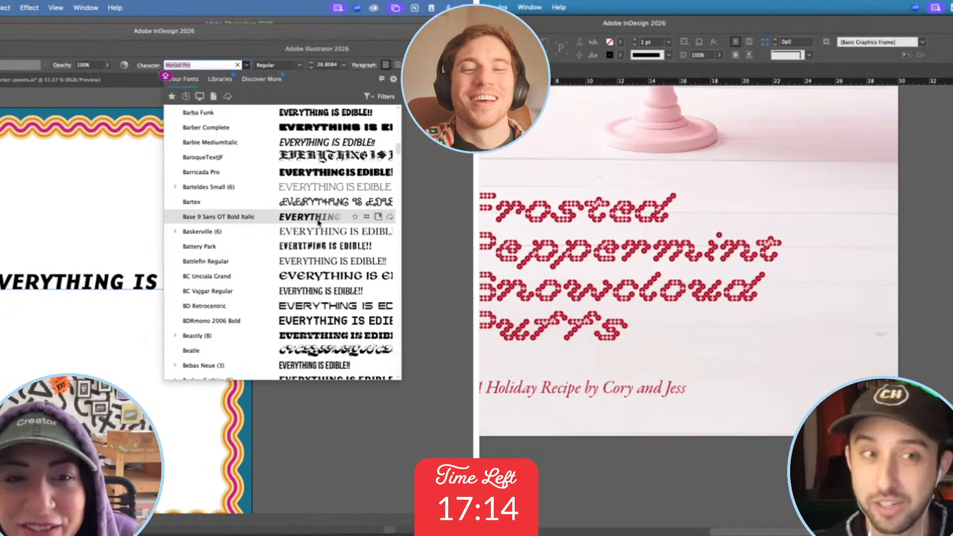
pyautogui.click(543, 396)
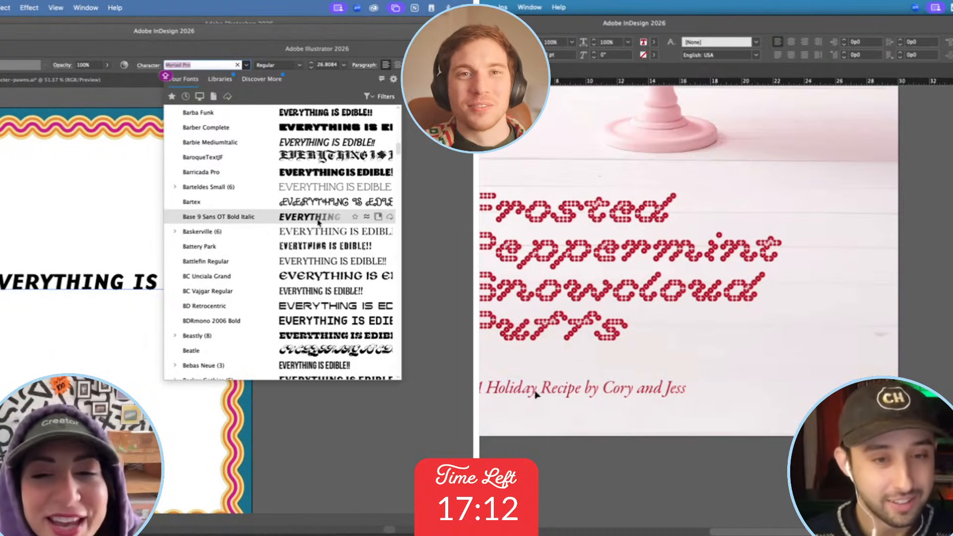
pyautogui.moveTo(676, 424); pyautogui.dragTo(676, 403)
pyautogui.click(320, 295)
# Nudge the byline slightly lower beneath the recipe title.
pyautogui.hotkey('shift', 'Down')
pyautogui.press('Up')
pyautogui.press('Up')
pyautogui.press('Up')
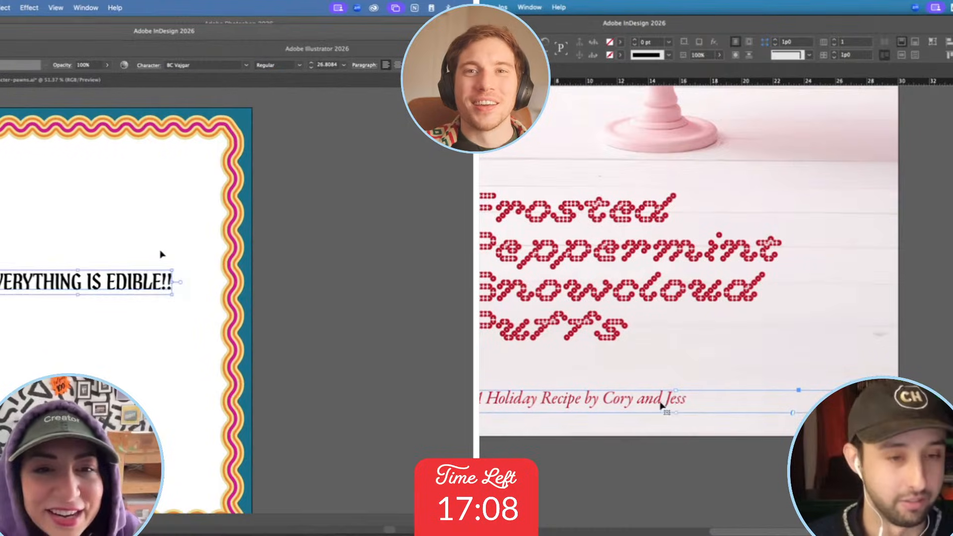
# Break the "EVERYTHING IS EDIBLE!!" headline onto a second line before "IS".
pyautogui.click(596, 365)
pyautogui.scroll(4, 162, 254)
pyautogui.press('super+minus')
pyautogui.press('super+minus')
pyautogui.doubleClick(197, 281)
pyautogui.click(481, 343)
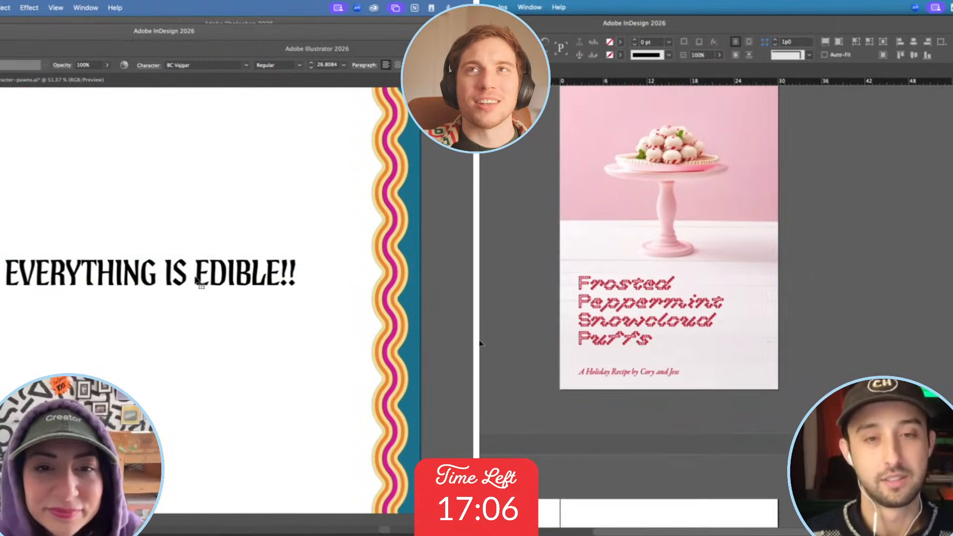
pyautogui.press('BackSpace')
pyautogui.scroll(3, 480, 342)
pyautogui.scroll(-5, 479, 343)
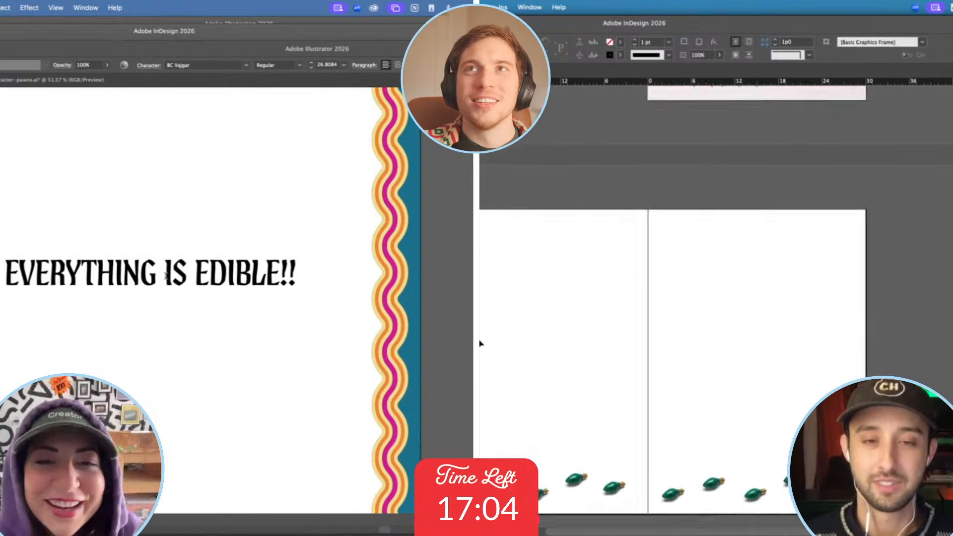
pyautogui.click(163, 274)
pyautogui.press('Return')
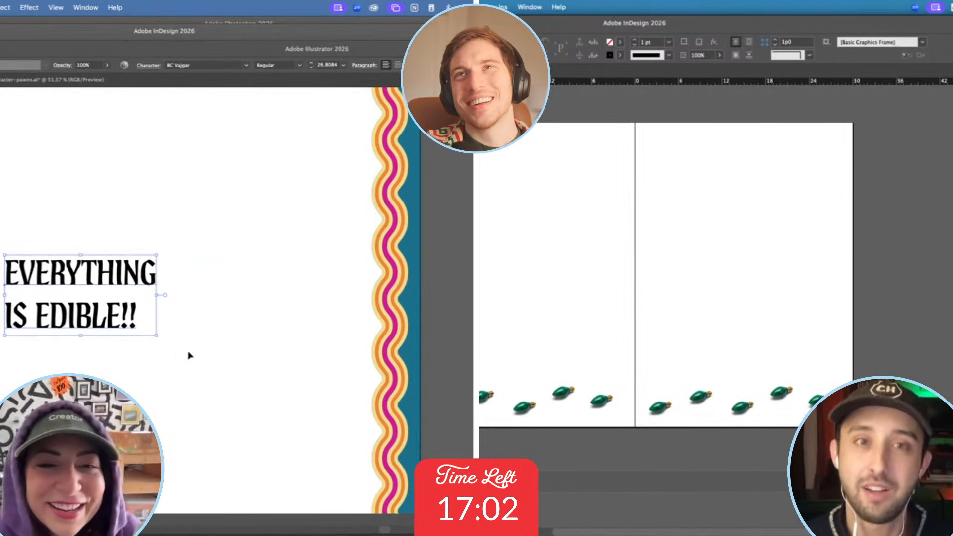
# Center-align and enlarge the two-line headline to about 41 pt within the border, and draw a rectangle covering the InDesign spread's left page.
pyautogui.scroll(1, 665, 278)
pyautogui.scroll(1, 666, 278)
pyautogui.moveTo(156, 297); pyautogui.dragTo(235, 294)
pyautogui.moveTo(480, 143); pyautogui.dragTo(627, 452)
pyautogui.press('super+shift+c')
pyautogui.moveTo(93, 248); pyautogui.dragTo(275, 233)
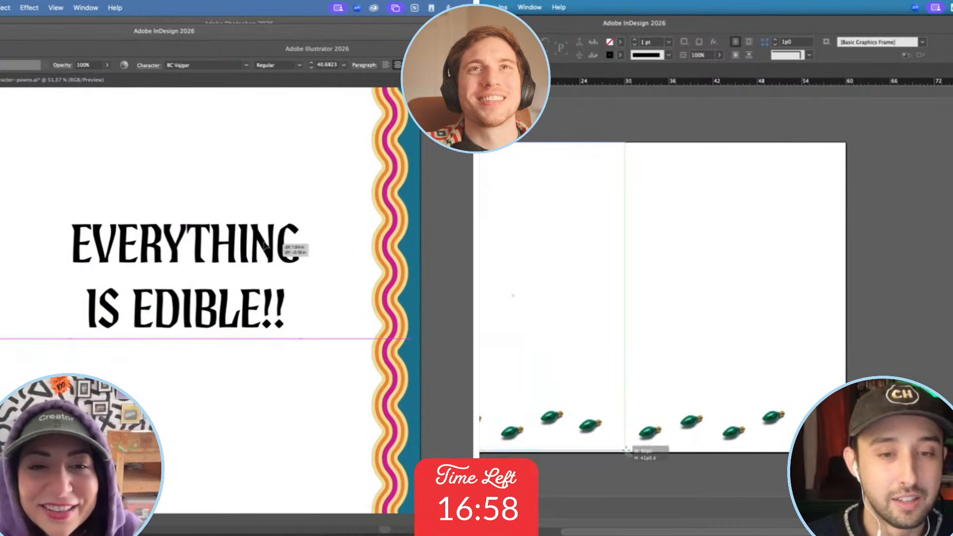
pyautogui.moveTo(627, 453); pyautogui.dragTo(627, 452)
pyautogui.moveTo(276, 233); pyautogui.dragTo(247, 220)
pyautogui.scroll(1, 239, 224)
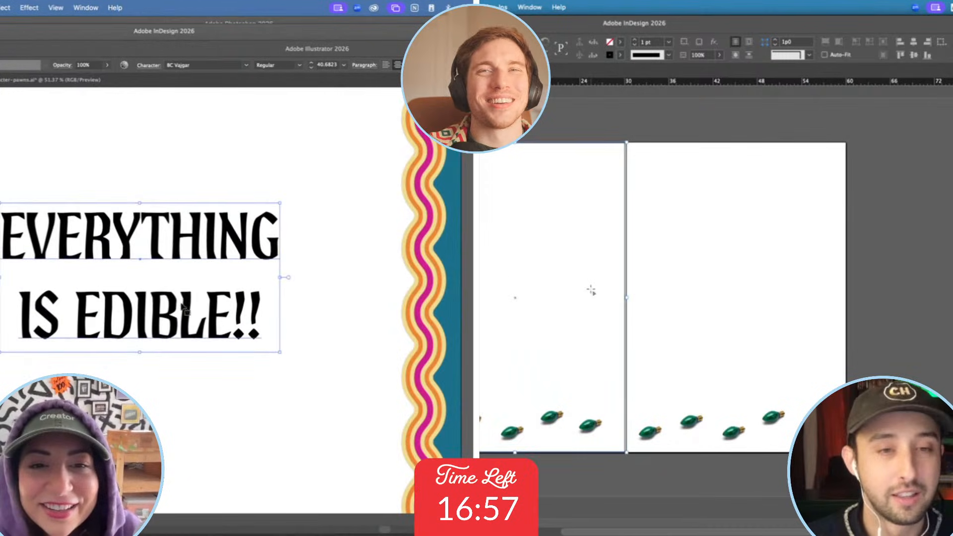
# Reduce the headline's leading so its two lines sit closer together.
pyautogui.click(145, 69)
pyautogui.click(627, 299)
pyautogui.write('v')
pyautogui.click(120, 113)
pyautogui.click(121, 113)
pyautogui.click(120, 113)
pyautogui.click(121, 113)
pyautogui.click(764, 279)
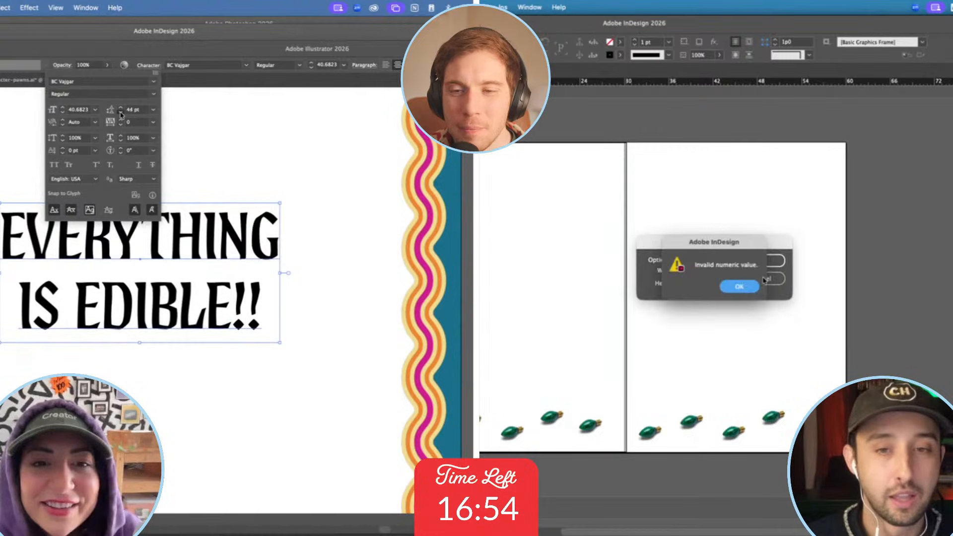
pyautogui.click(121, 113)
pyautogui.click(121, 113)
pyautogui.click(121, 113)
pyautogui.click(121, 114)
pyautogui.click(750, 286)
pyautogui.click(91, 316)
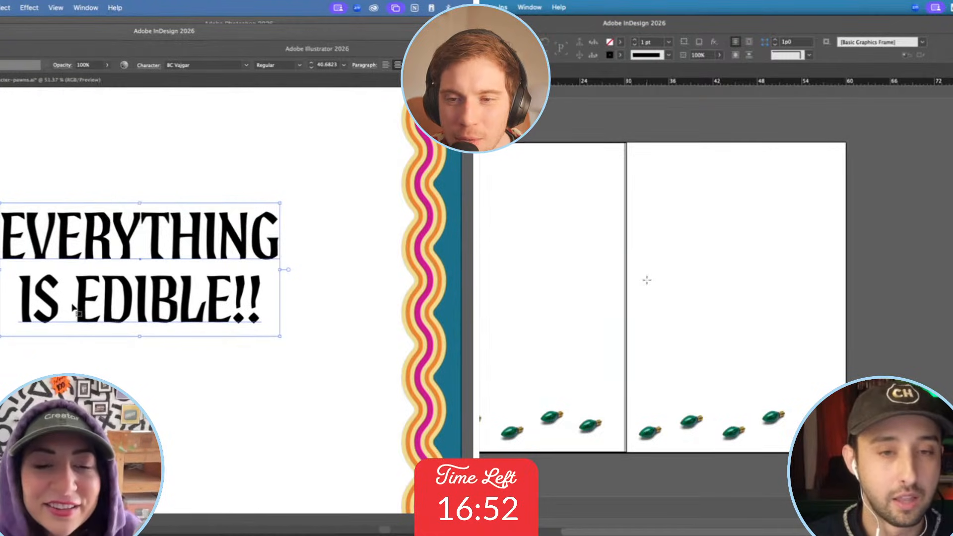
# Enlarge "IS EDIBLE!!" to match the width of "EVERYTHING", and align the InDesign rectangle's inner edge with the spine.
pyautogui.scroll(2, 647, 280)
pyautogui.tripleClick(73, 308)
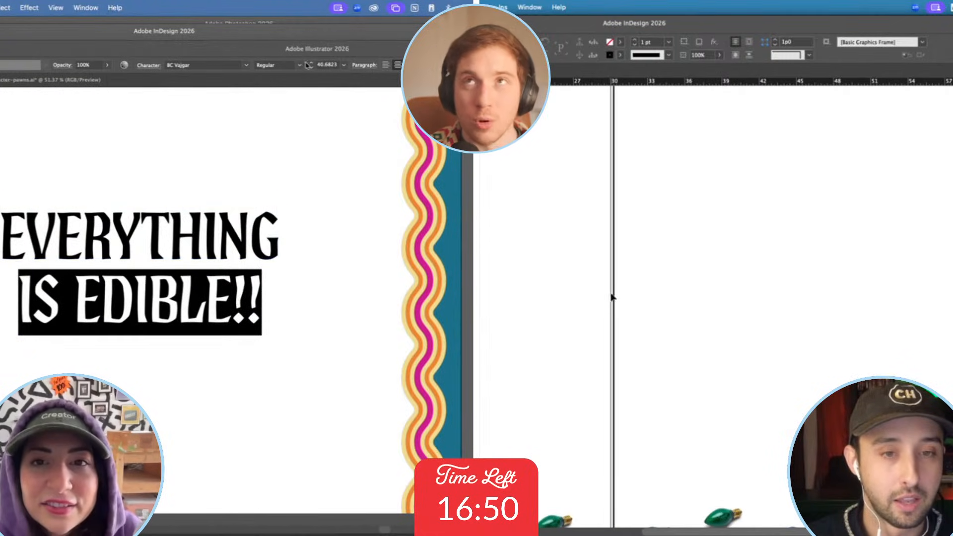
pyautogui.click(311, 63)
pyautogui.click(311, 63)
pyautogui.click(311, 63)
pyautogui.click(614, 299)
pyautogui.click(311, 63)
pyautogui.click(311, 63)
pyautogui.click(311, 63)
pyautogui.click(311, 63)
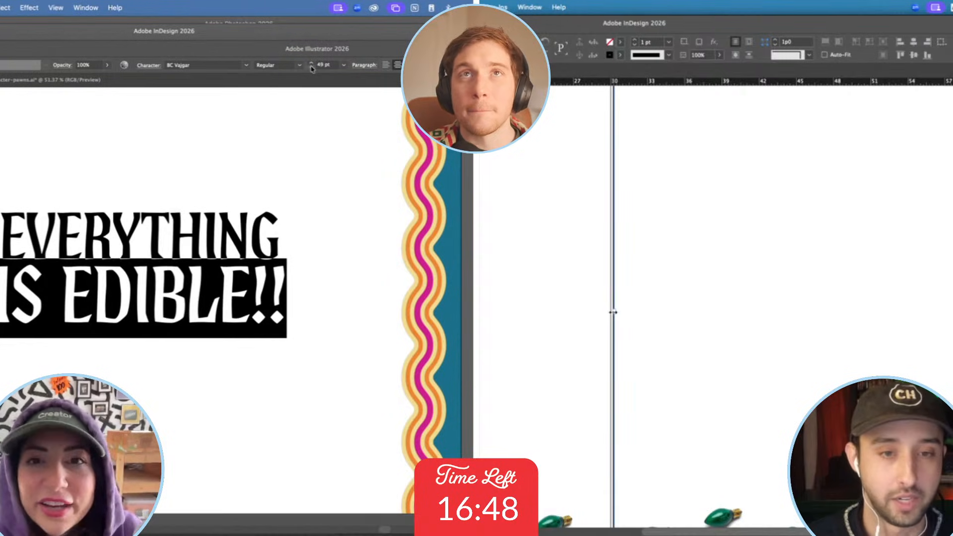
pyautogui.click(312, 68)
pyautogui.moveTo(614, 312); pyautogui.dragTo(611, 311)
pyautogui.click(312, 67)
pyautogui.press('Escape')
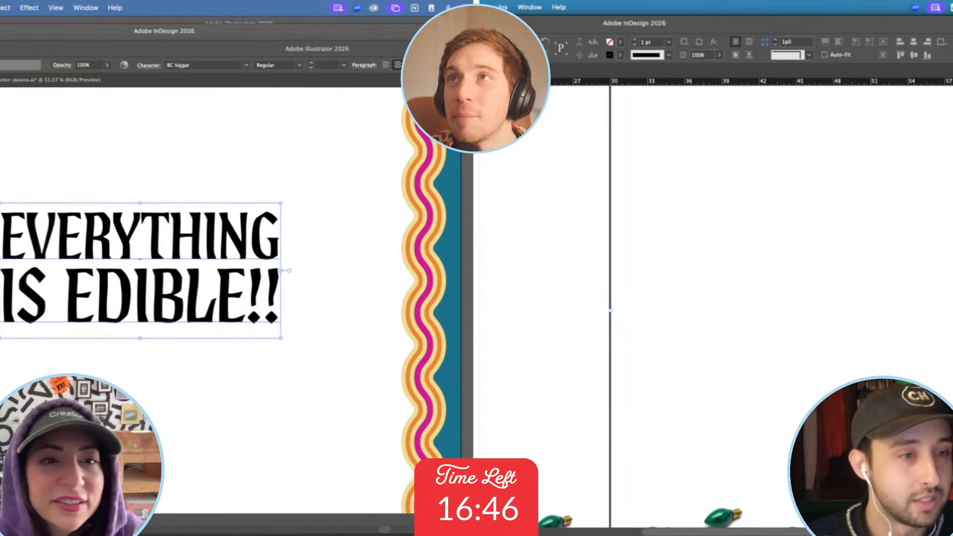
pyautogui.moveTo(238, 535)
pyautogui.hotkey('shift', 'x')
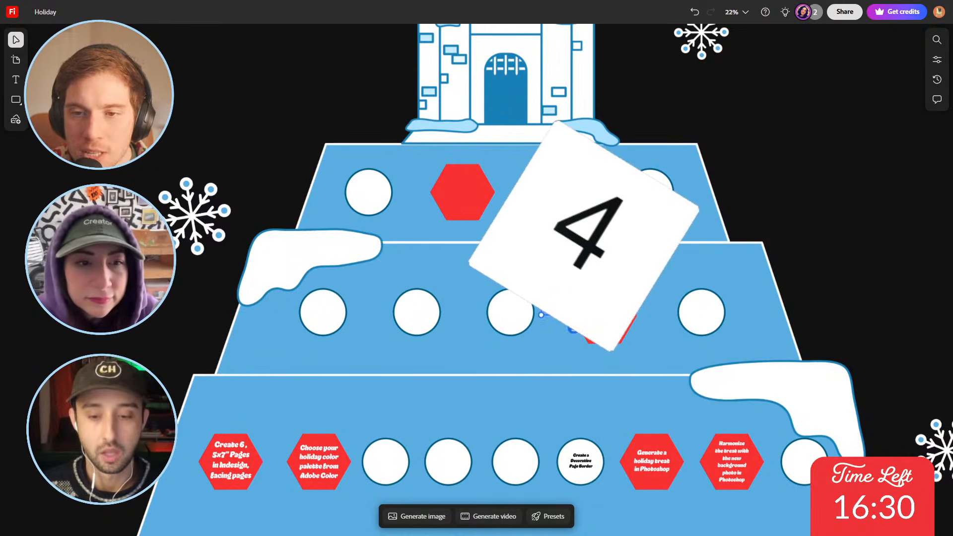
# On the Holiday board in Firefly, move the "SLAY BELLS" pawn to the top row's first circle and uncover its task.
pyautogui.moveTo(603, 330); pyautogui.dragTo(363, 143)
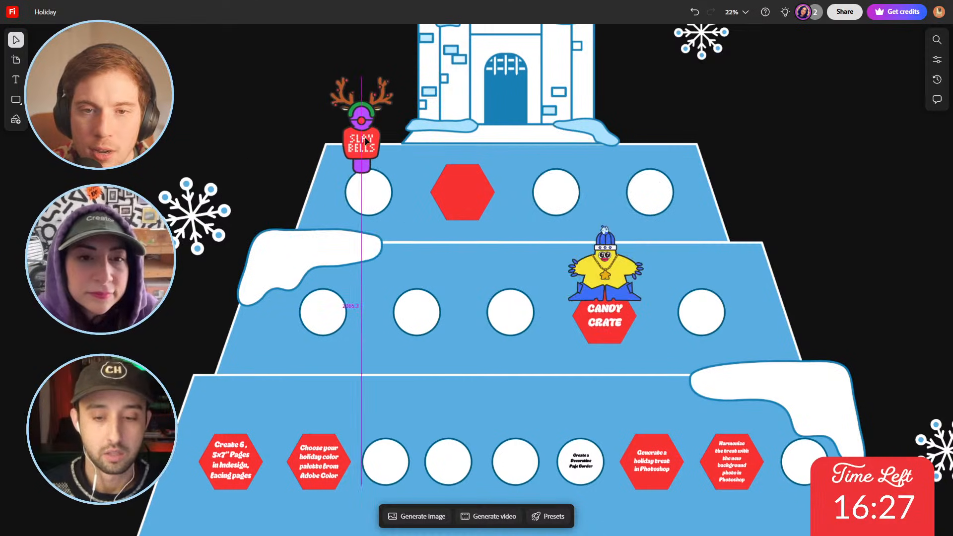
pyautogui.click(376, 209)
pyautogui.press('Delete')
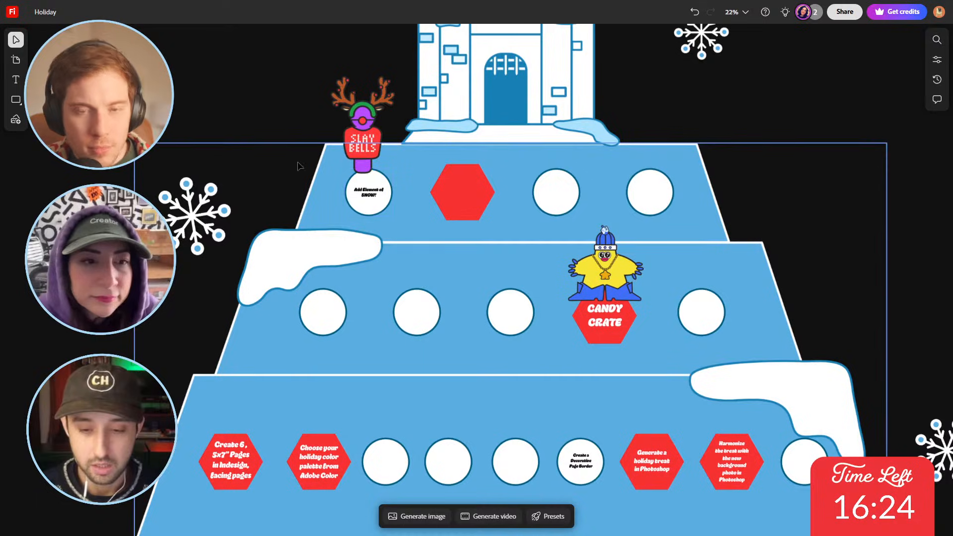
pyautogui.scroll(3, 324, 182)
pyautogui.scroll(3, 400, 188)
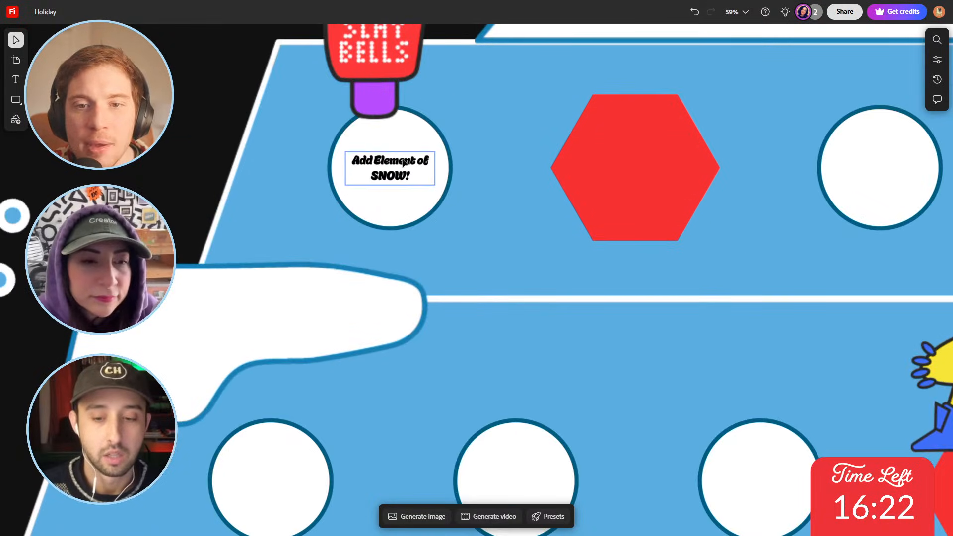
pyautogui.scroll(-5, 407, 187)
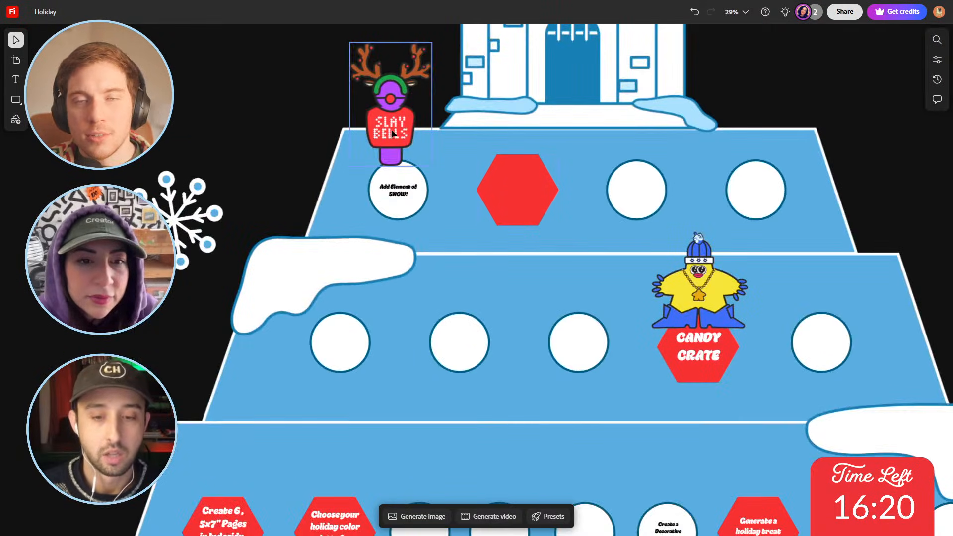
pyautogui.moveTo(415, 148); pyautogui.dragTo(423, 158)
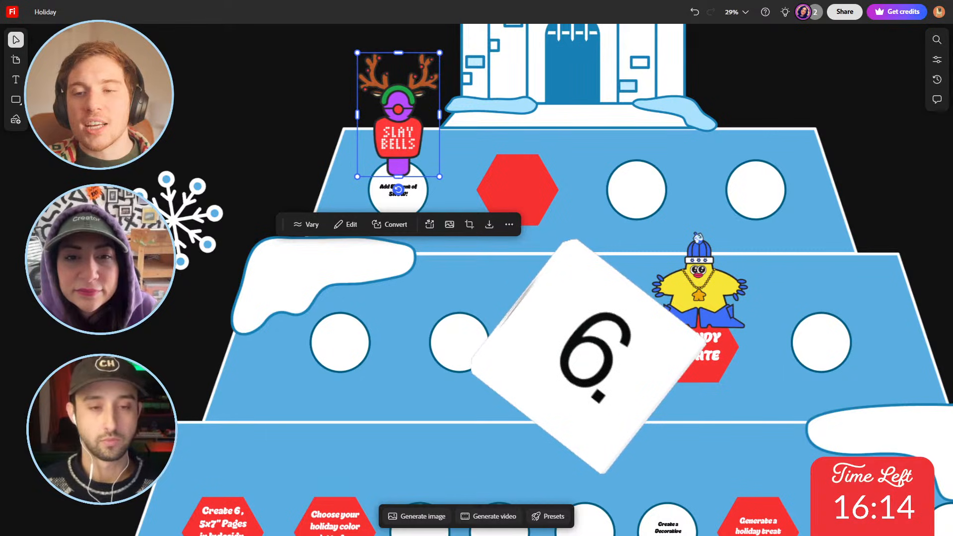
# Move the yellow pawn onto the top row's red hexagon and uncover the task text on it.
pyautogui.click(697, 294)
pyautogui.moveTo(697, 294); pyautogui.dragTo(517, 106)
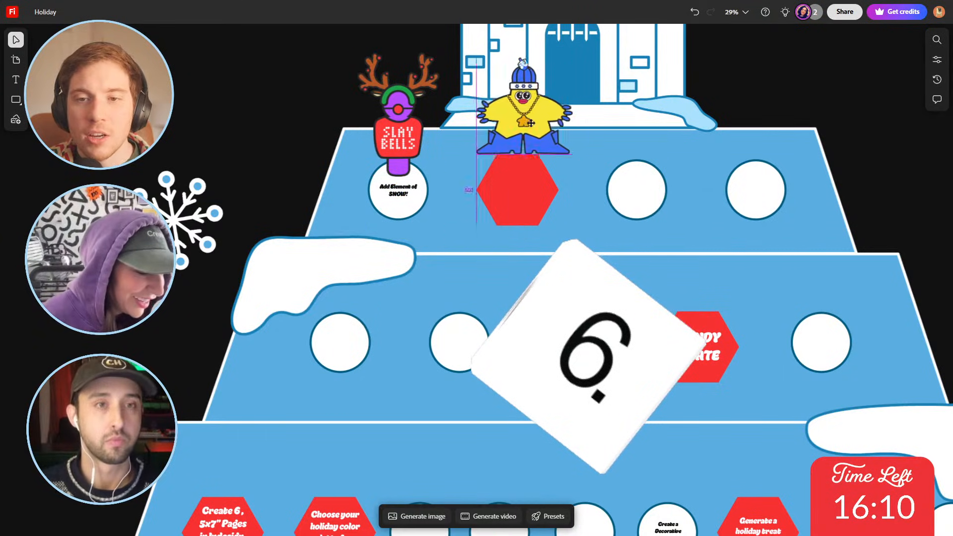
pyautogui.click(514, 212)
pyautogui.click(531, 178)
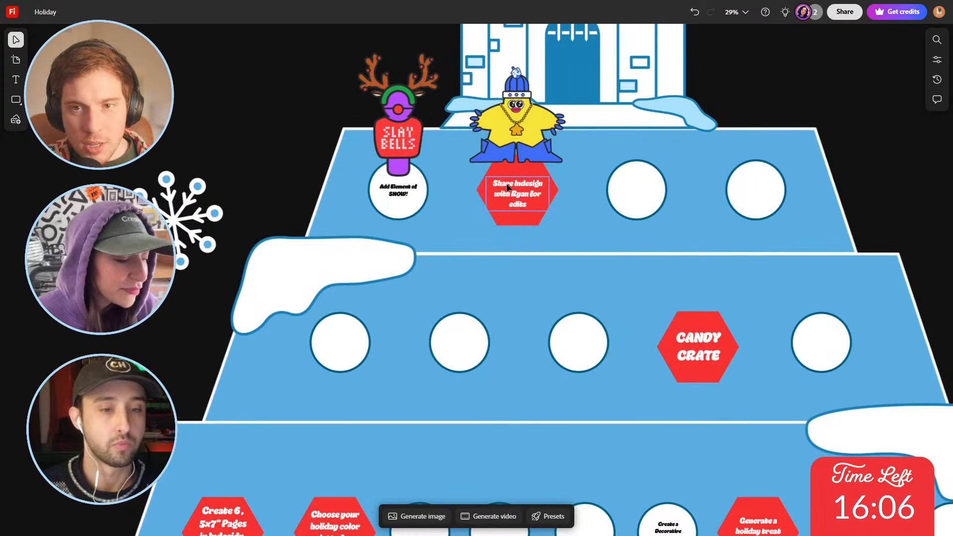
pyautogui.scroll(6, 508, 186)
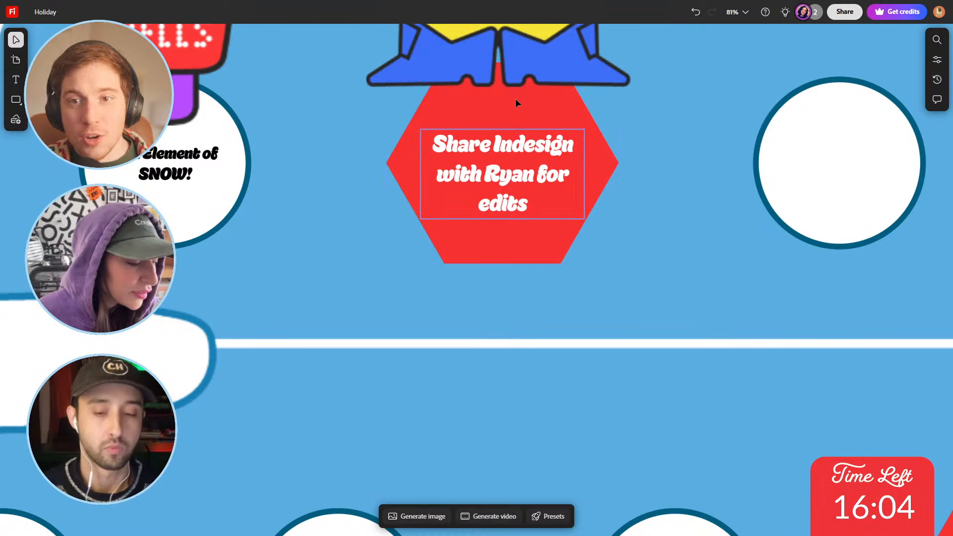
pyautogui.scroll(3, 516, 98)
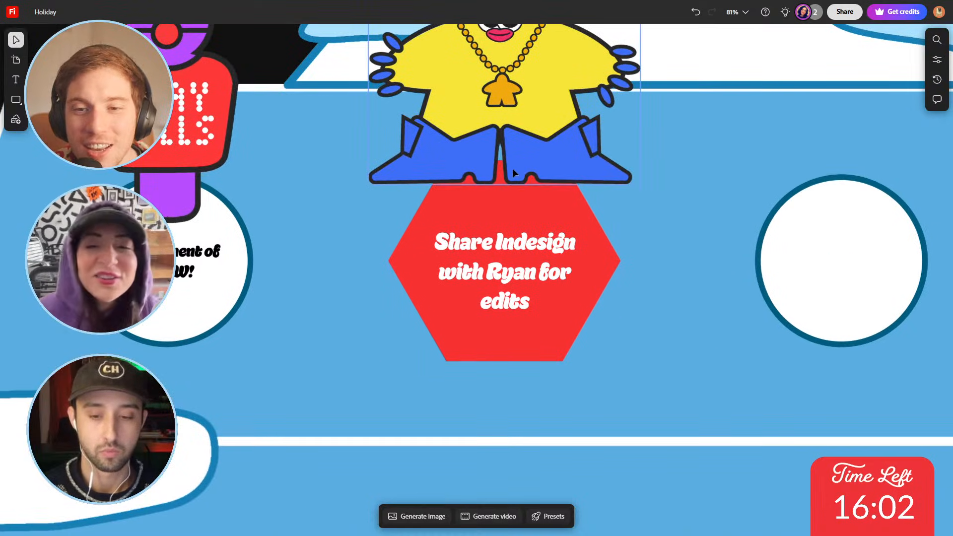
pyautogui.scroll(-6, 503, 201)
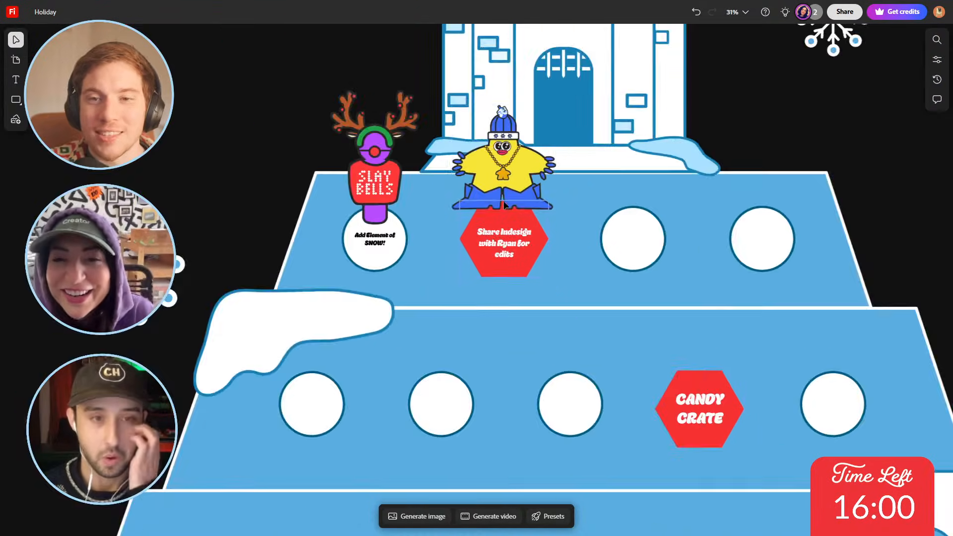
pyautogui.click(511, 249)
pyautogui.moveTo(512, 249); pyautogui.dragTo(520, 244)
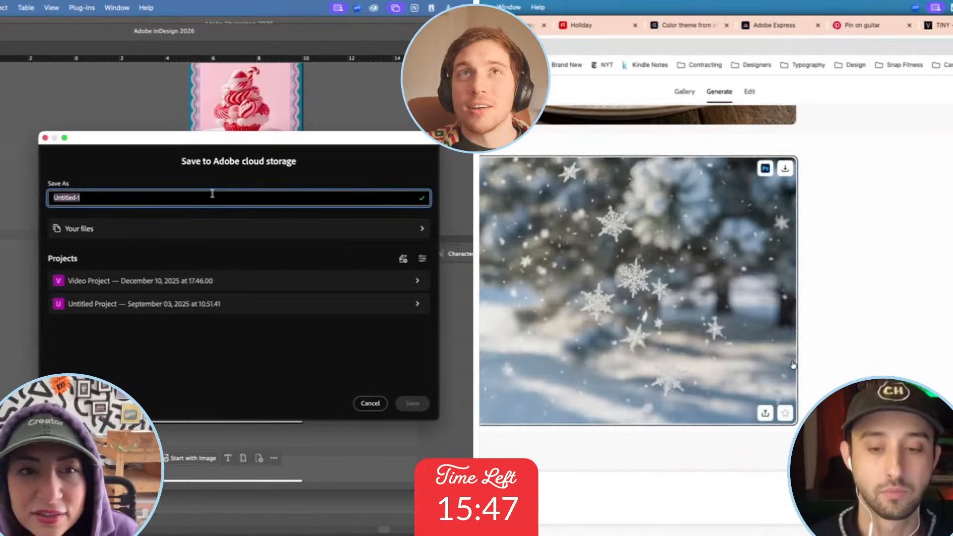
# Save the InDesign document as HOLIDAY under Your files in Adobe cloud storage, and suppress future linked-asset warnings.
pyautogui.write('HOLIDAY')
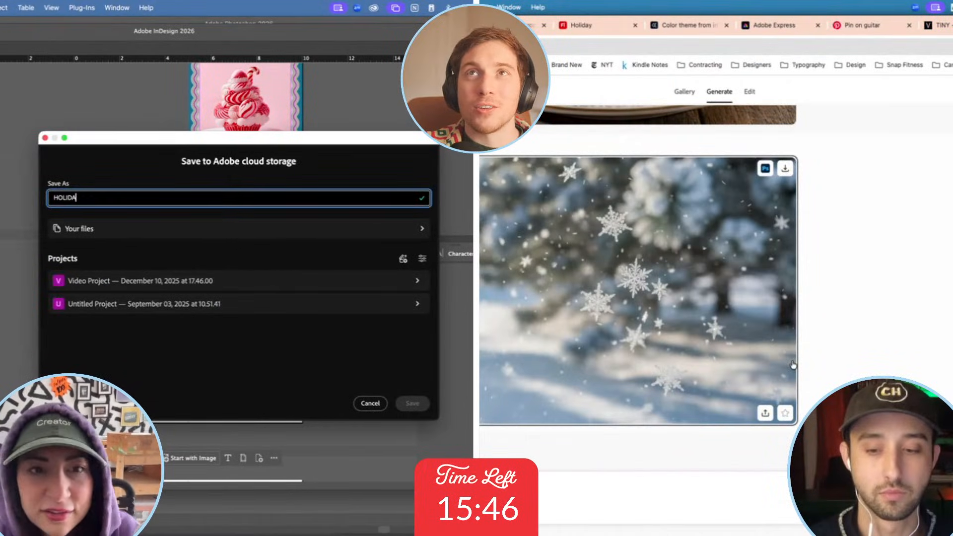
pyautogui.click(251, 233)
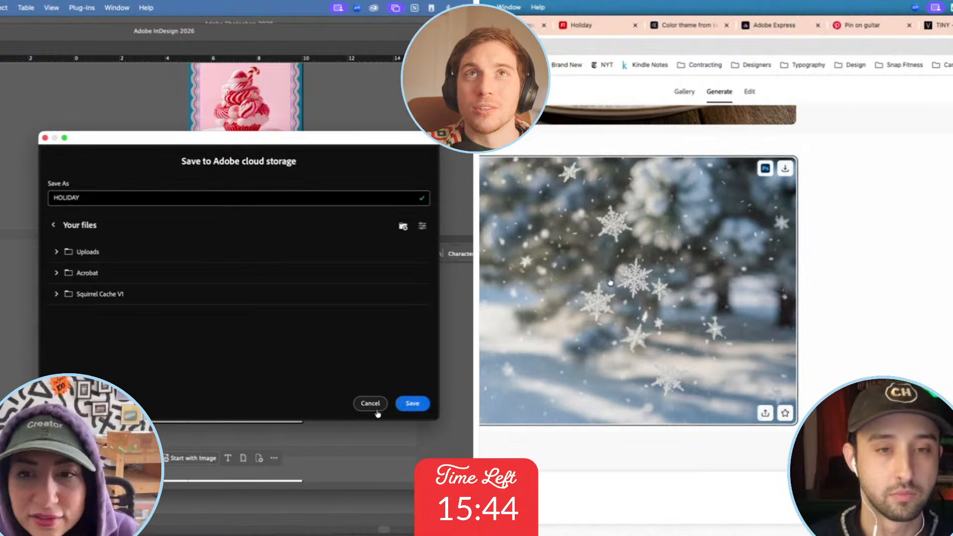
pyautogui.click(412, 403)
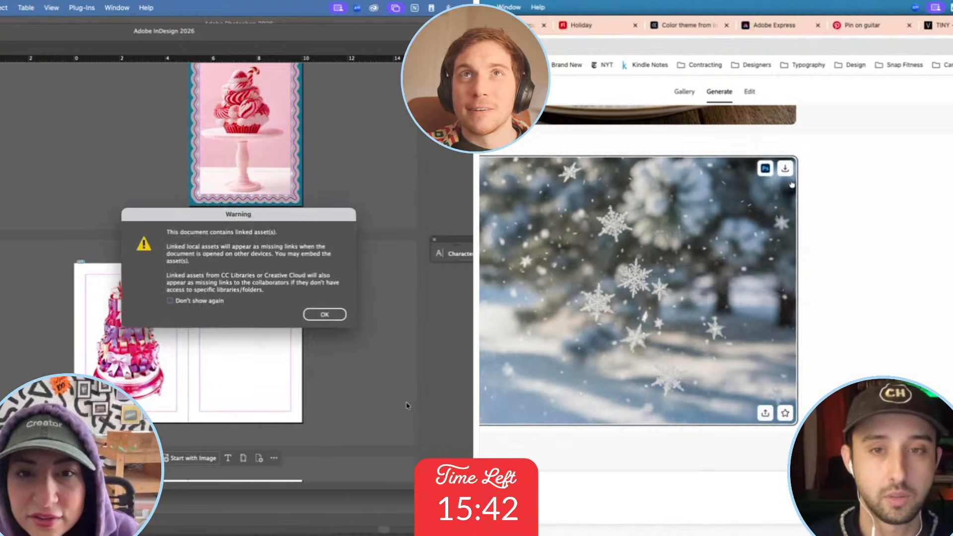
pyautogui.click(170, 300)
pyautogui.press('super+Tab')
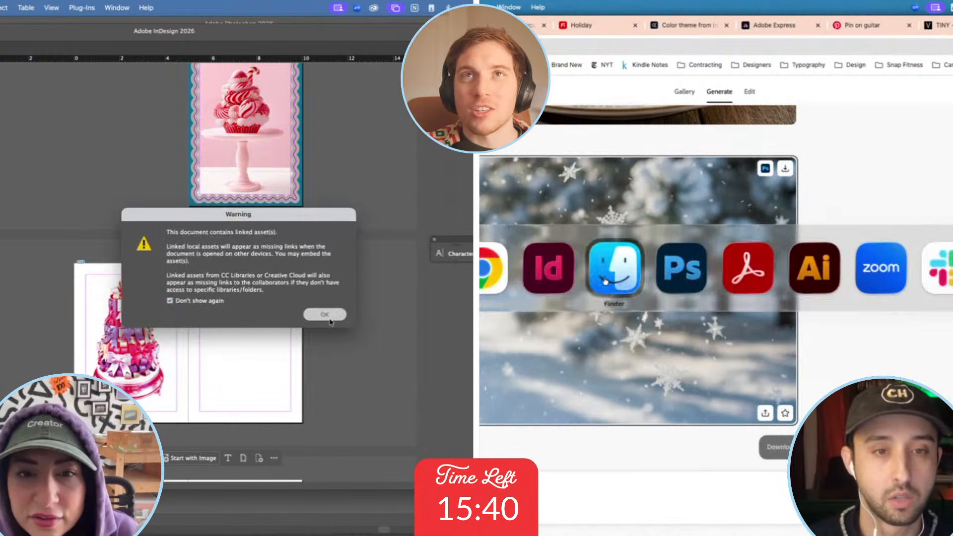
pyautogui.click(328, 318)
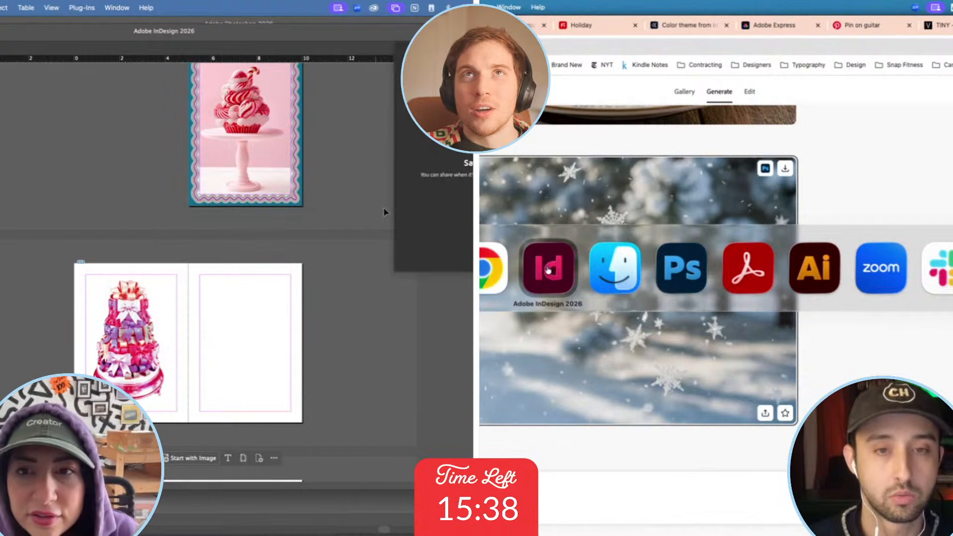
# Find the snowy snowflake image in the Downloads folder and bring it into the InDesign document for placement.
pyautogui.click(548, 269)
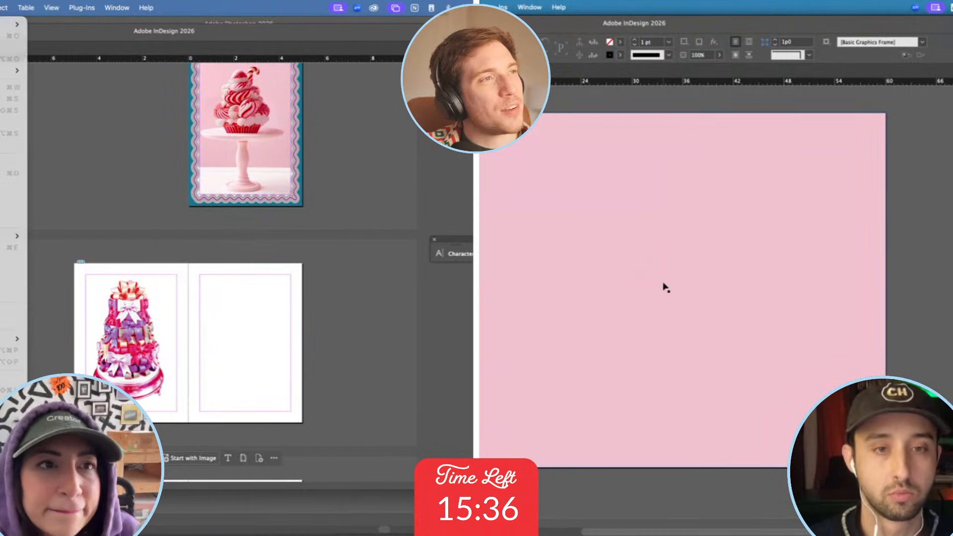
pyautogui.press('super+Tab')
pyautogui.click(615, 287)
pyautogui.click(70, 178)
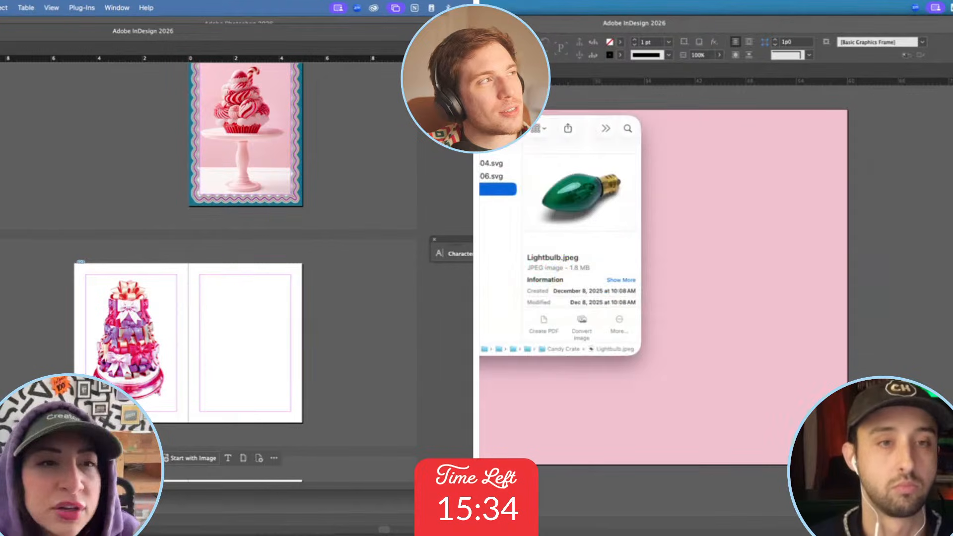
pyautogui.click(286, 119)
pyautogui.press('Down')
pyautogui.press('Down')
pyautogui.press('Down')
pyautogui.press('Down')
pyautogui.press('Down')
pyautogui.press('Down')
pyautogui.press('Down')
pyautogui.press('Down')
pyautogui.press('Down')
pyautogui.press('Down')
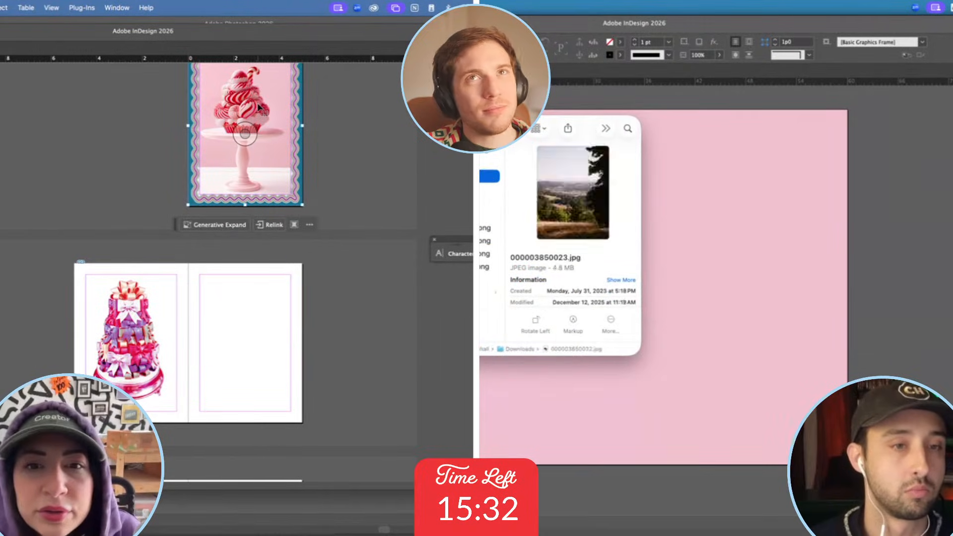
pyautogui.click(104, 194)
pyautogui.moveTo(489, 266); pyautogui.dragTo(880, 212)
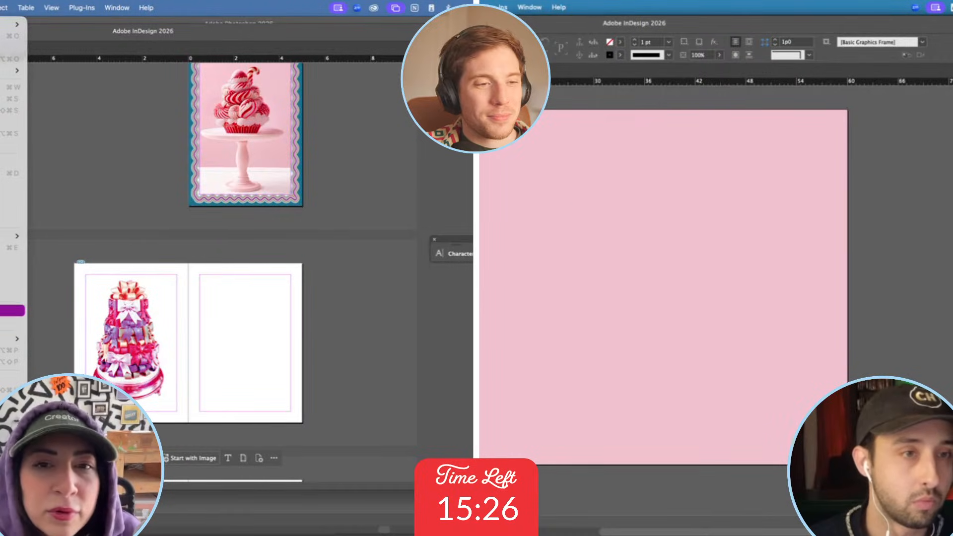
# Place the snow image across the pink spread and crop its lower edge to the page boundary.
pyautogui.moveTo(481, 110); pyautogui.dragTo(848, 480)
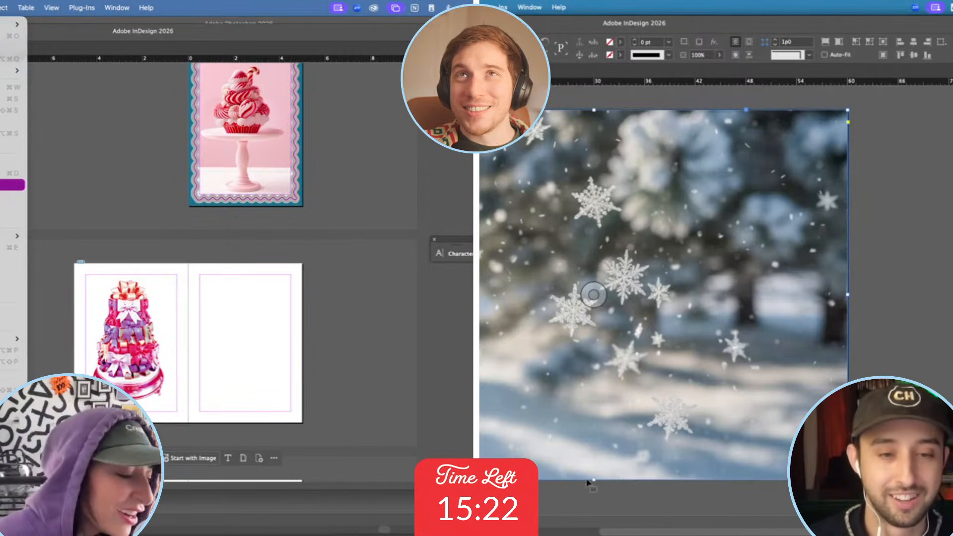
pyautogui.moveTo(593, 458); pyautogui.dragTo(595, 464)
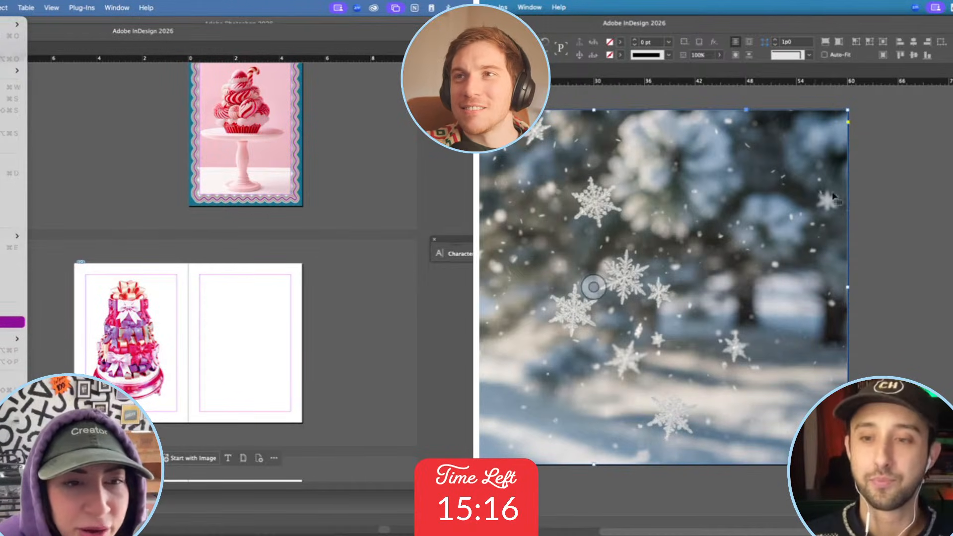
pyautogui.click(529, 8)
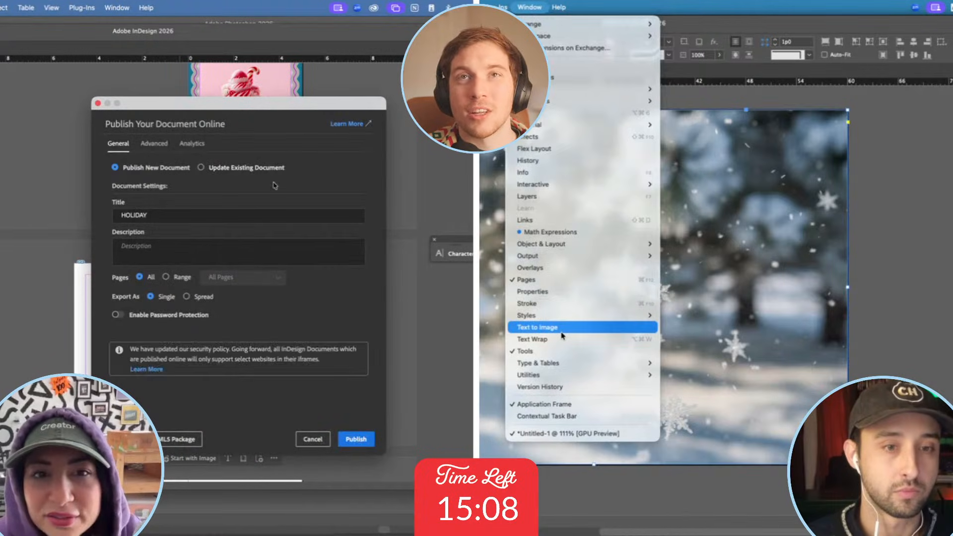
# Publish the HOLIDAY document online as a new document with all pages, and copy its share link.
pyautogui.click(194, 256)
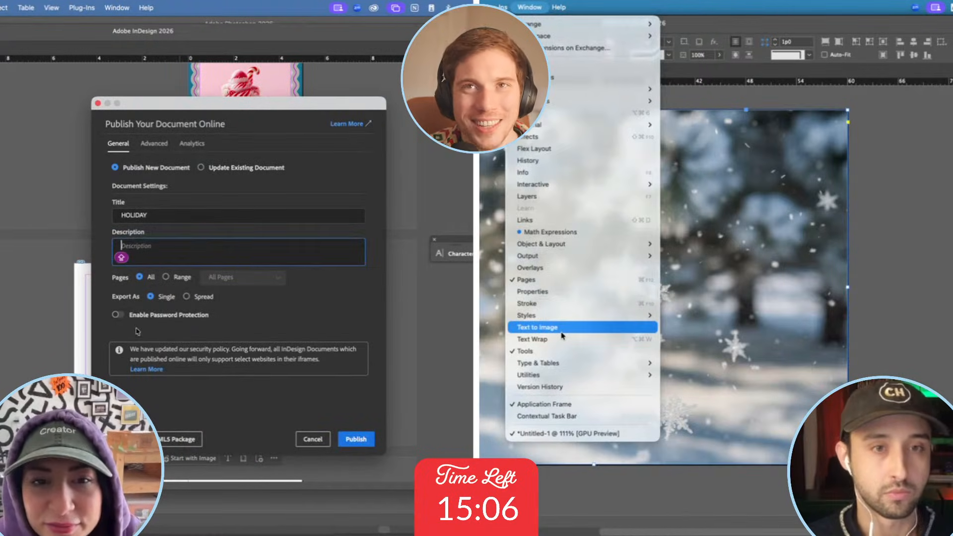
pyautogui.click(579, 199)
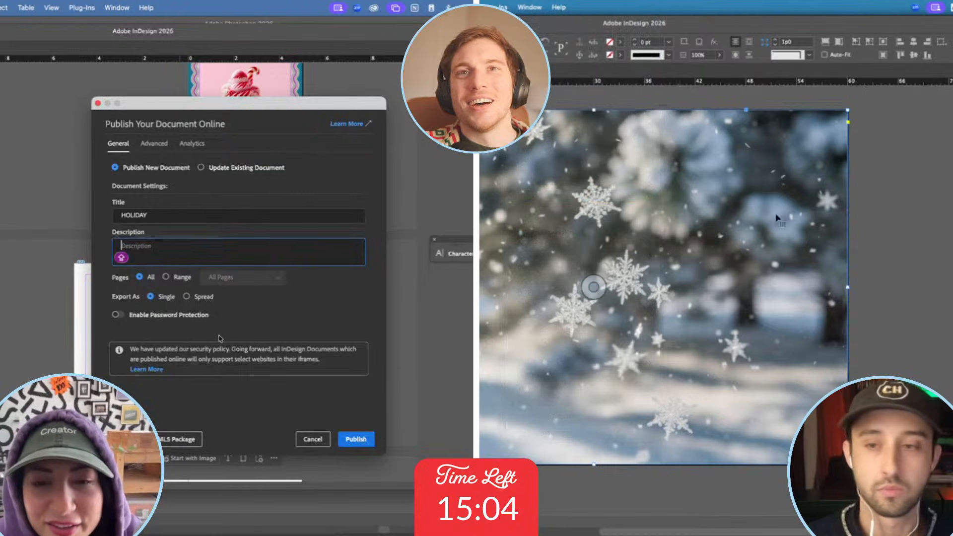
pyautogui.click(360, 440)
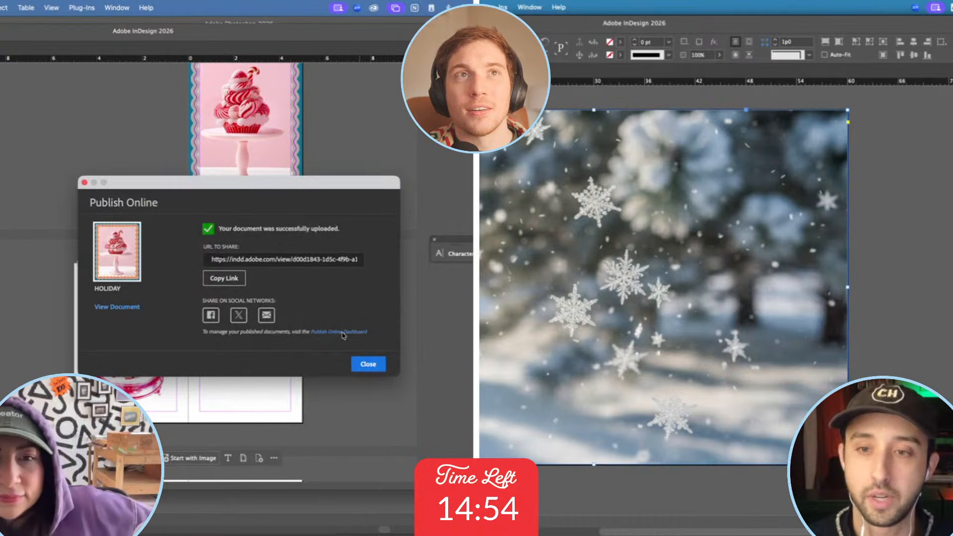
pyautogui.click(224, 278)
pyautogui.moveTo(259, 507)
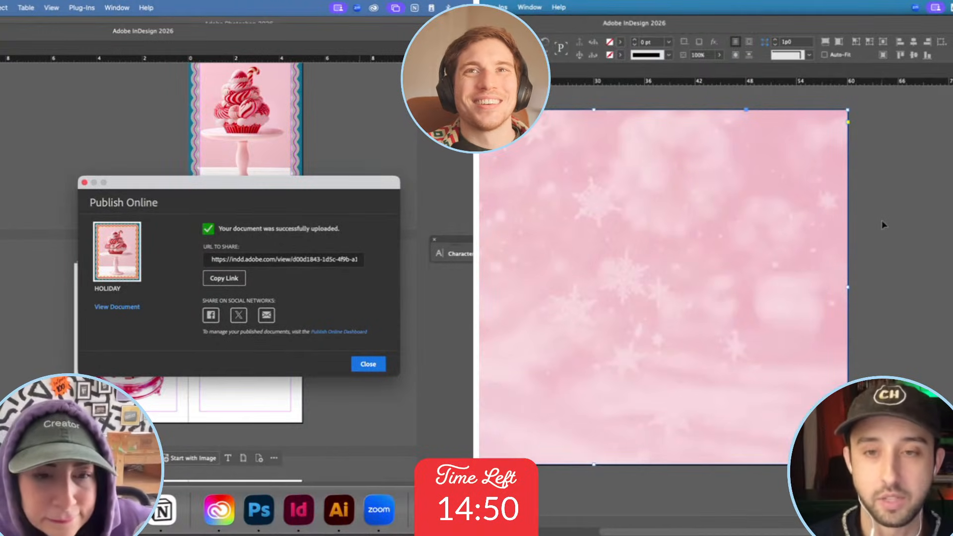
# Move the Finder windows aside or close them, and launch Slack from the Applications folder.
pyautogui.click(82, 510)
pyautogui.click(884, 225)
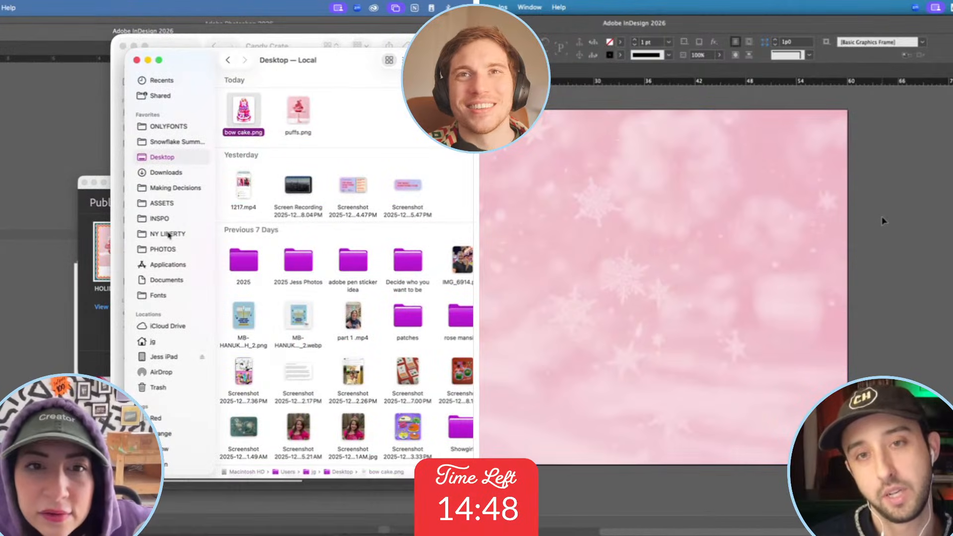
pyautogui.scroll(1, 884, 216)
pyautogui.hscroll(-3, 884, 216)
pyautogui.moveTo(182, 61); pyautogui.dragTo(487, 65)
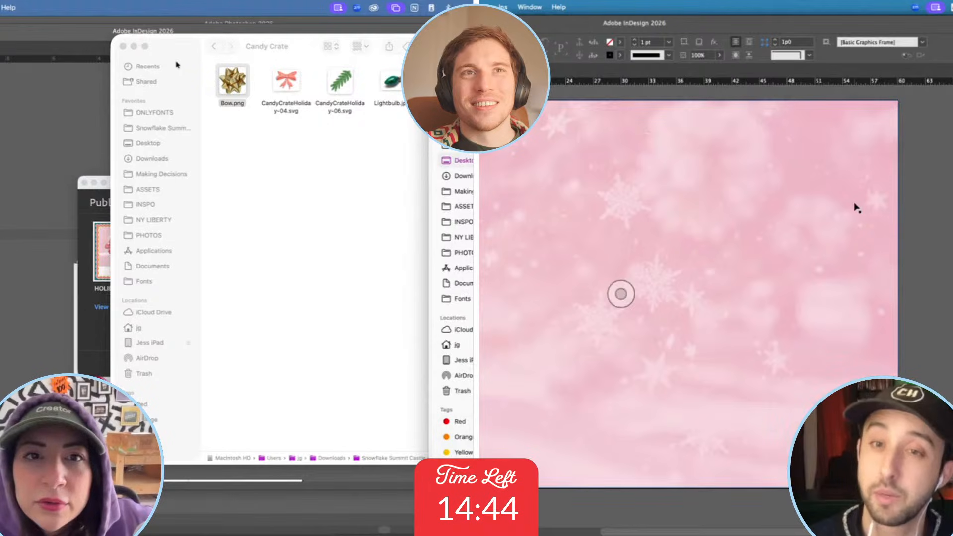
pyautogui.click(122, 46)
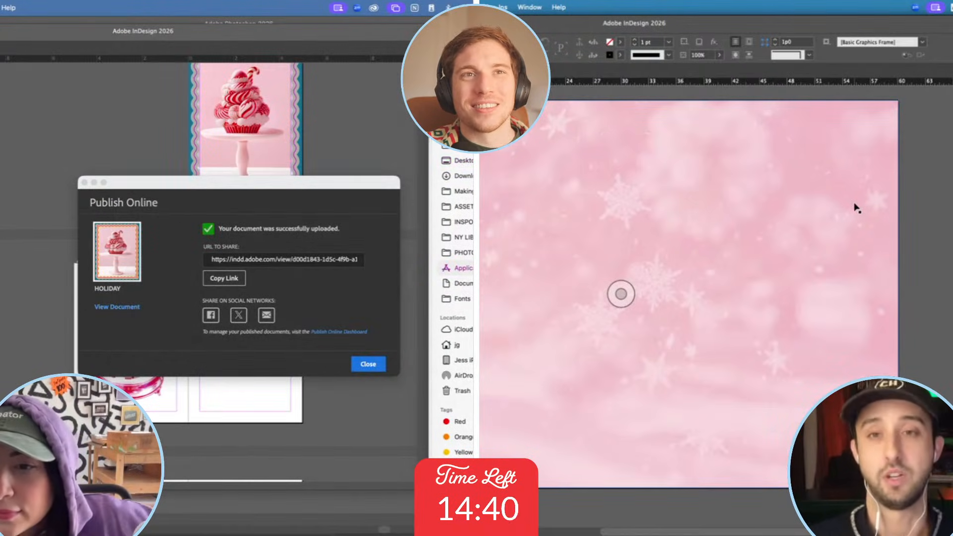
pyautogui.moveTo(634, 63); pyautogui.dragTo(420, 91)
pyautogui.scroll(-5, 397, 298)
pyautogui.click(454, 350)
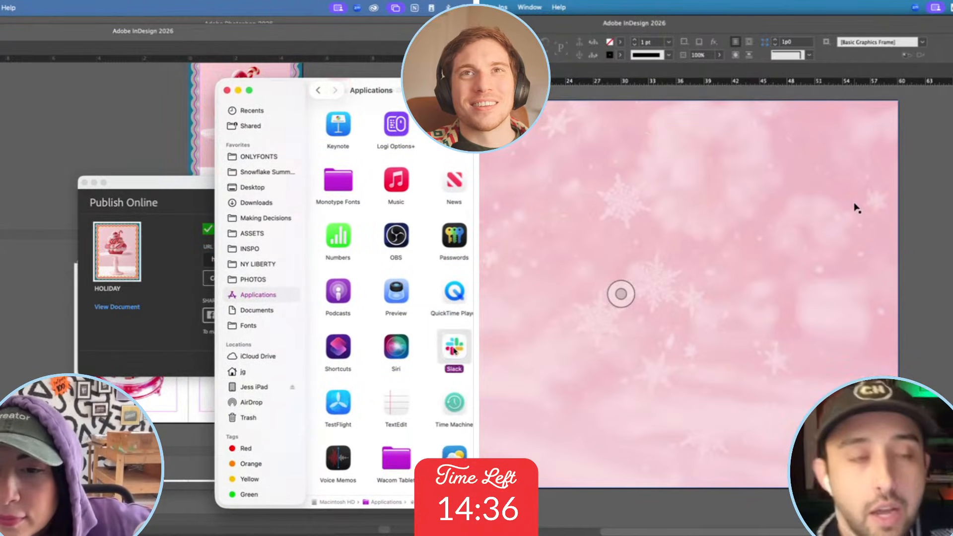
pyautogui.doubleClick(453, 351)
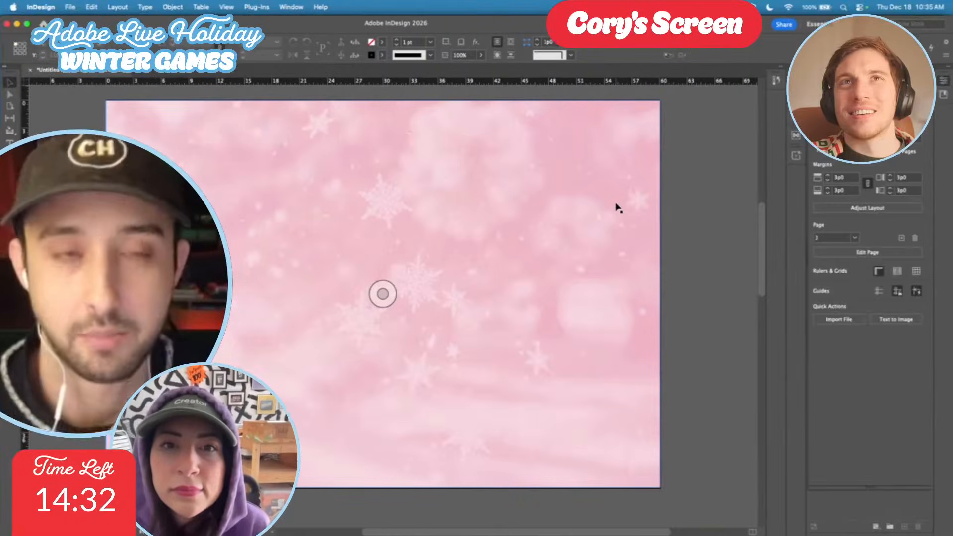
# Try to crop the snow overlay to the spread's left page, and undo the crop.
pyautogui.click(637, 219)
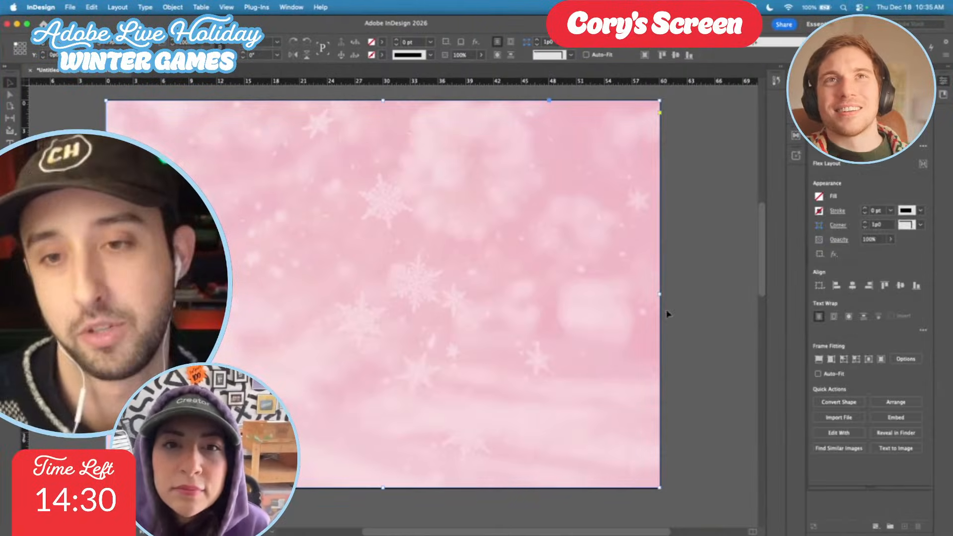
pyautogui.moveTo(658, 295); pyautogui.dragTo(383, 284)
pyautogui.click(690, 269)
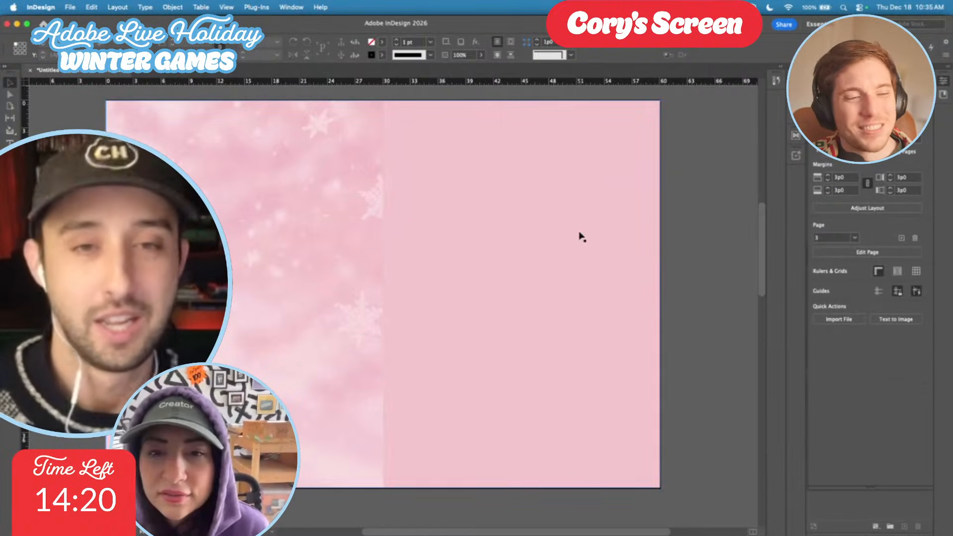
pyautogui.press('cmd+z')
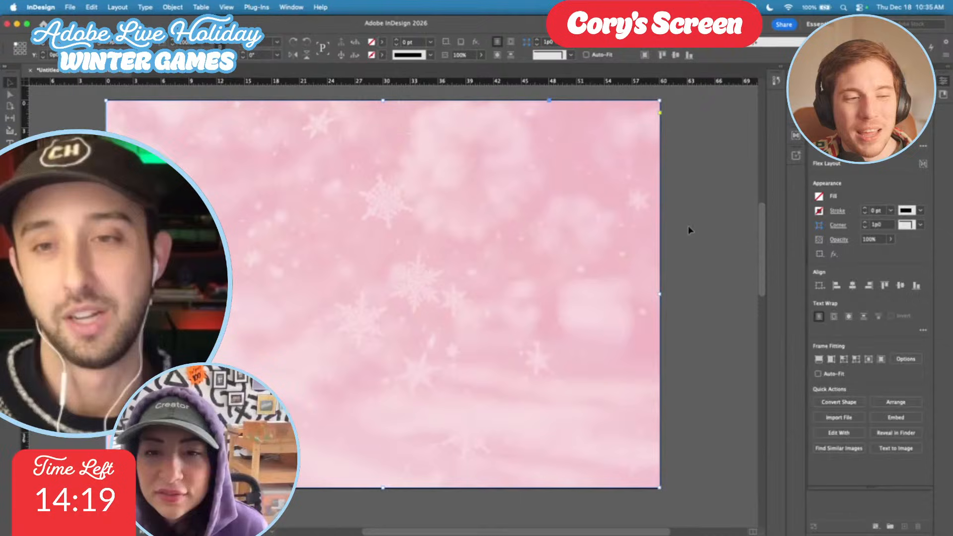
# Copy the snow overlay from the pink spread and paste it by the cover page.
pyautogui.rightClick(635, 226)
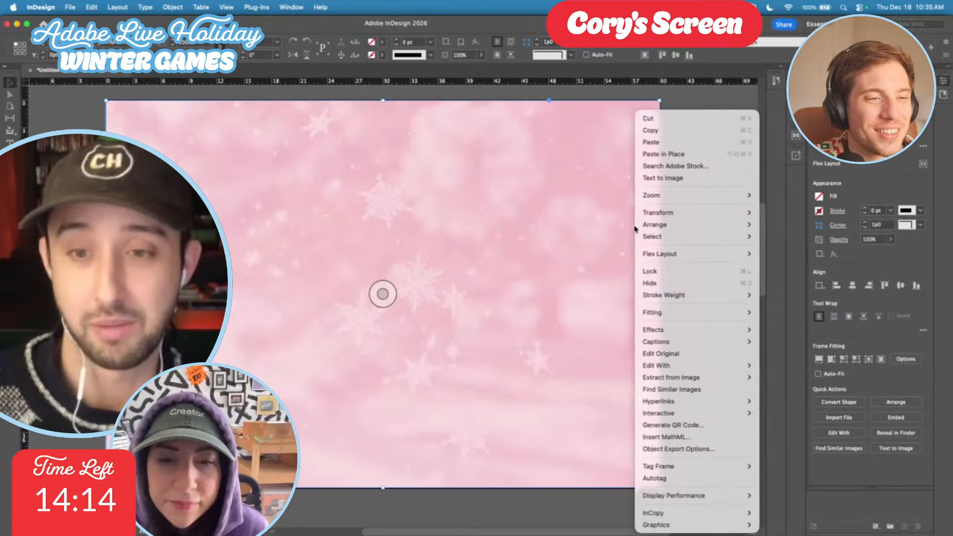
pyautogui.click(682, 110)
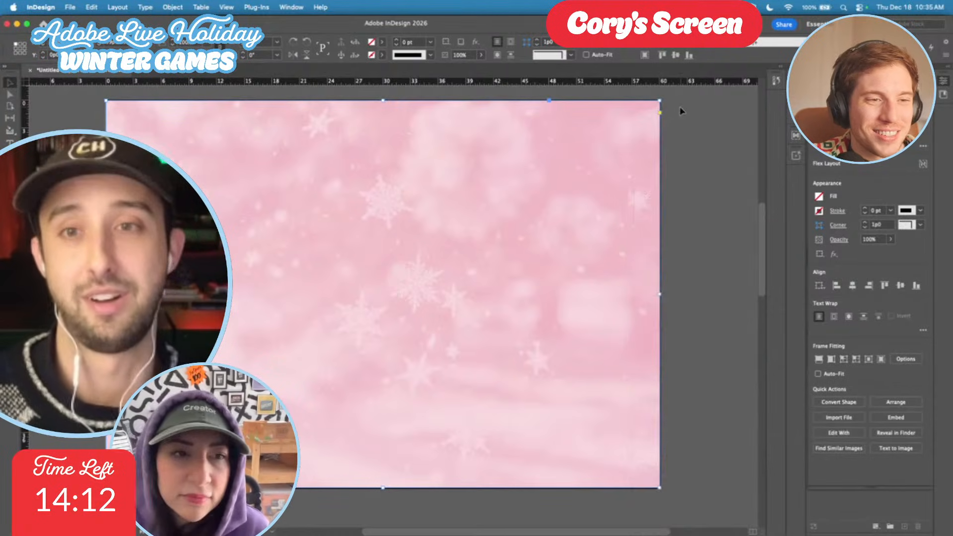
pyautogui.press('super+minus')
pyautogui.click(609, 184)
pyautogui.scroll(10, 608, 184)
pyautogui.scroll(-4, 609, 185)
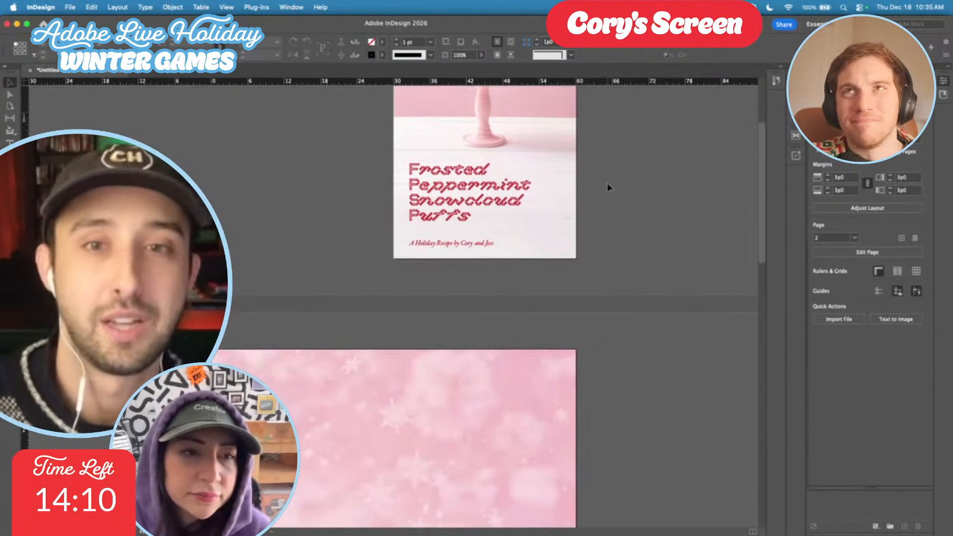
pyautogui.scroll(-2, 603, 192)
pyautogui.click(509, 325)
pyautogui.scroll(6, 508, 325)
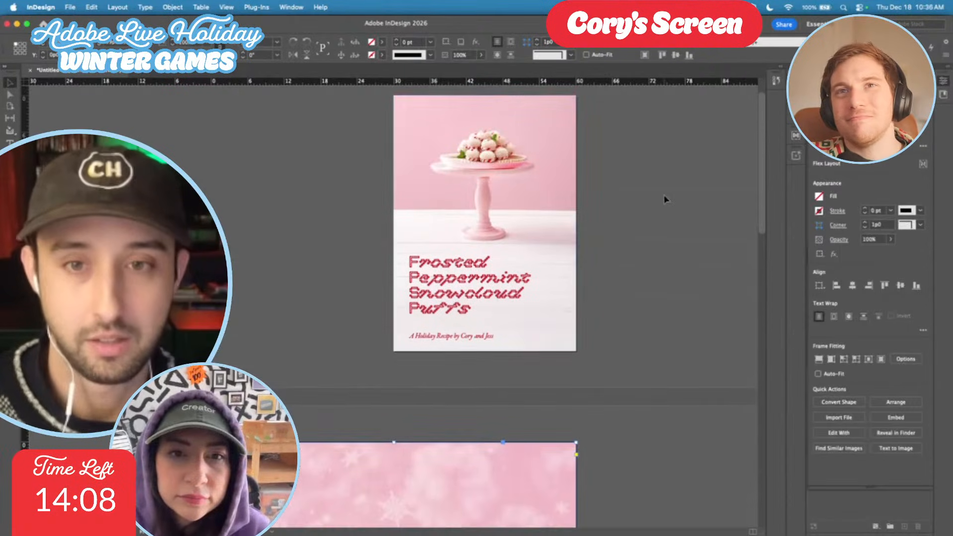
pyautogui.click(665, 199)
pyautogui.press('super+v')
# Align the pasted snow image with the cover's top edge and crop away the part beyond the cover's left edge.
pyautogui.moveTo(357, 197); pyautogui.dragTo(357, 184)
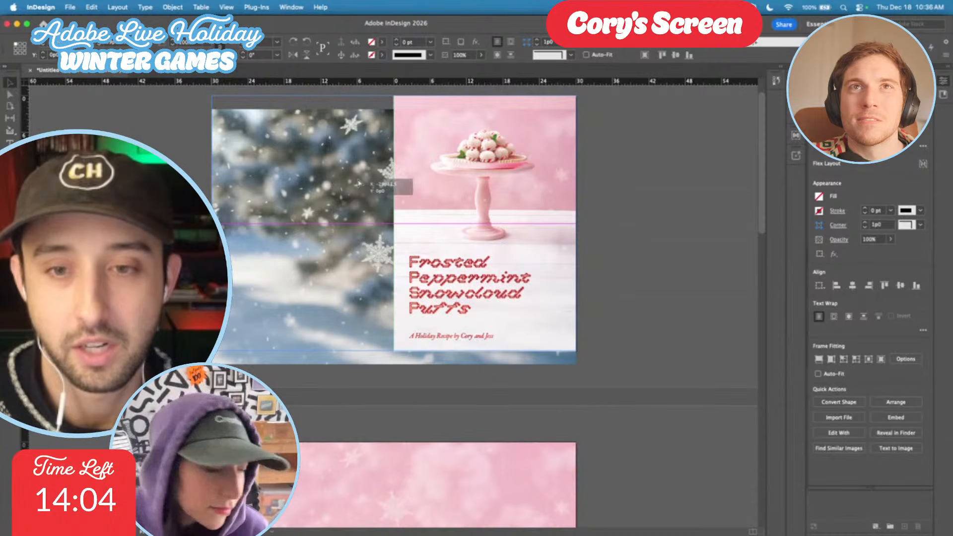
pyautogui.moveTo(357, 185); pyautogui.dragTo(361, 185)
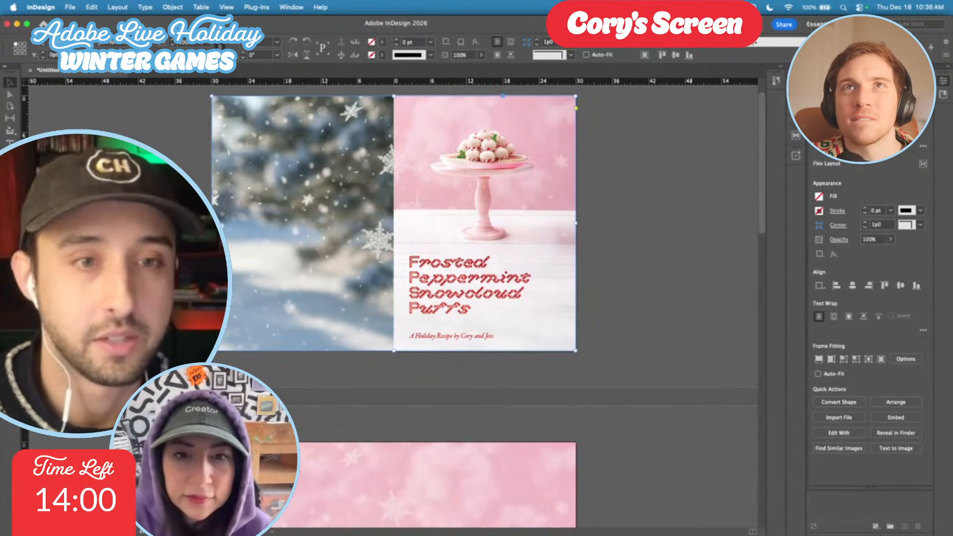
pyautogui.moveTo(212, 223); pyautogui.dragTo(394, 208)
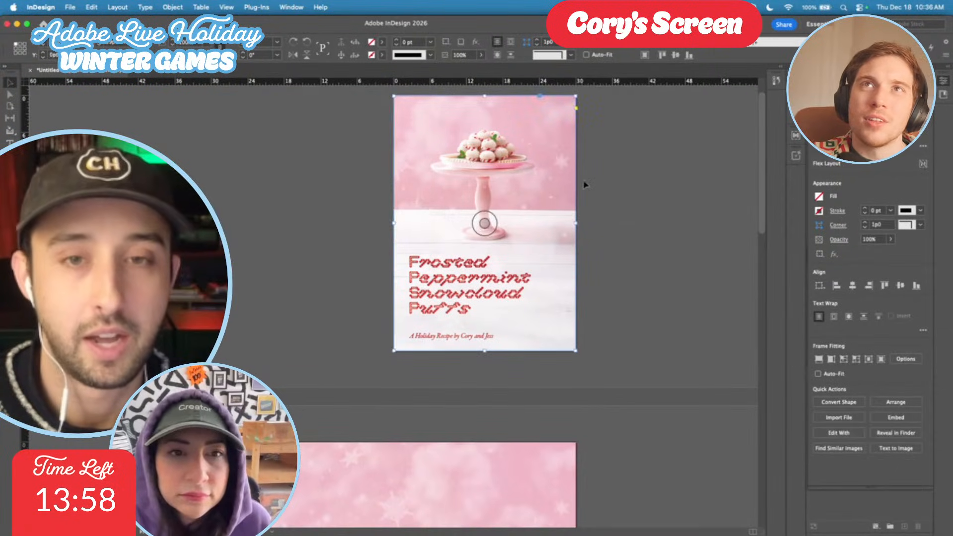
pyautogui.click(611, 181)
# Examine the snow overlay on the Frosted Peppermint Snowcloud Puffs cover, close up and at full-page view.
pyautogui.scroll(5, 611, 181)
pyautogui.scroll(3, 611, 181)
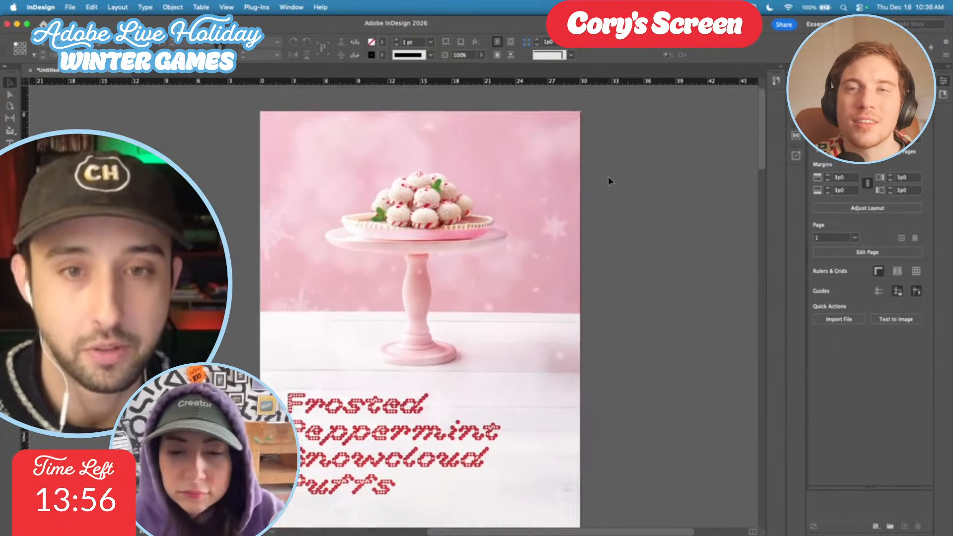
pyautogui.scroll(-2, 611, 181)
pyautogui.scroll(3, 611, 181)
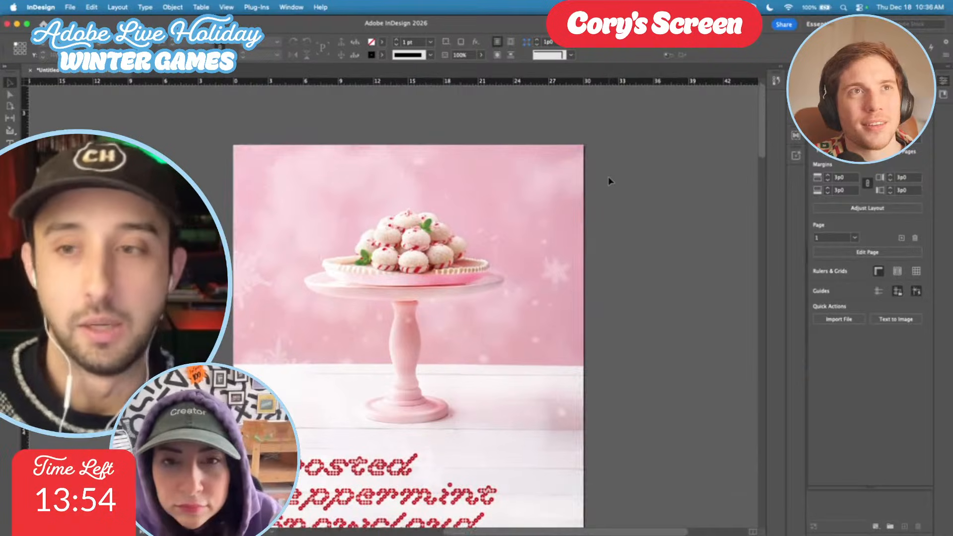
pyautogui.click(553, 201)
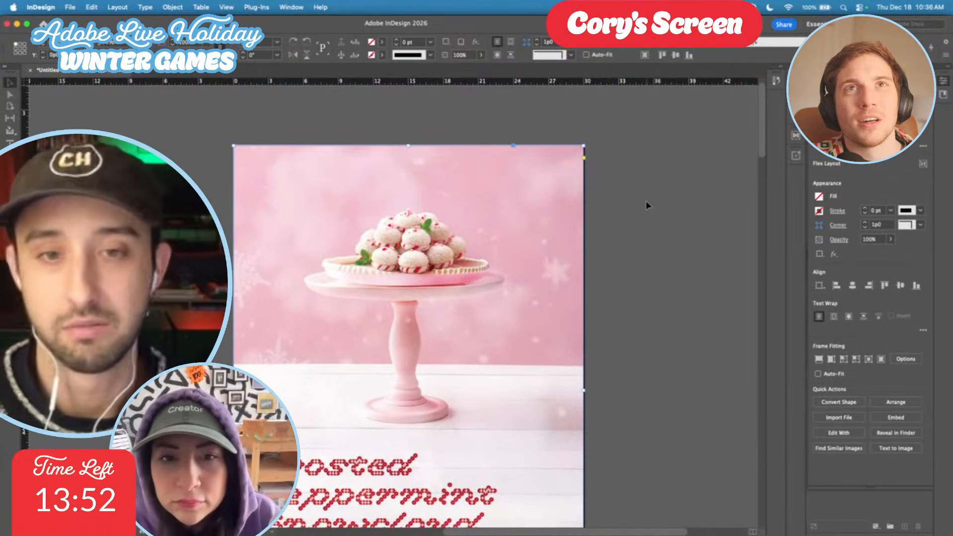
pyautogui.click(647, 206)
pyautogui.scroll(-2, 647, 205)
pyautogui.scroll(-1, 647, 205)
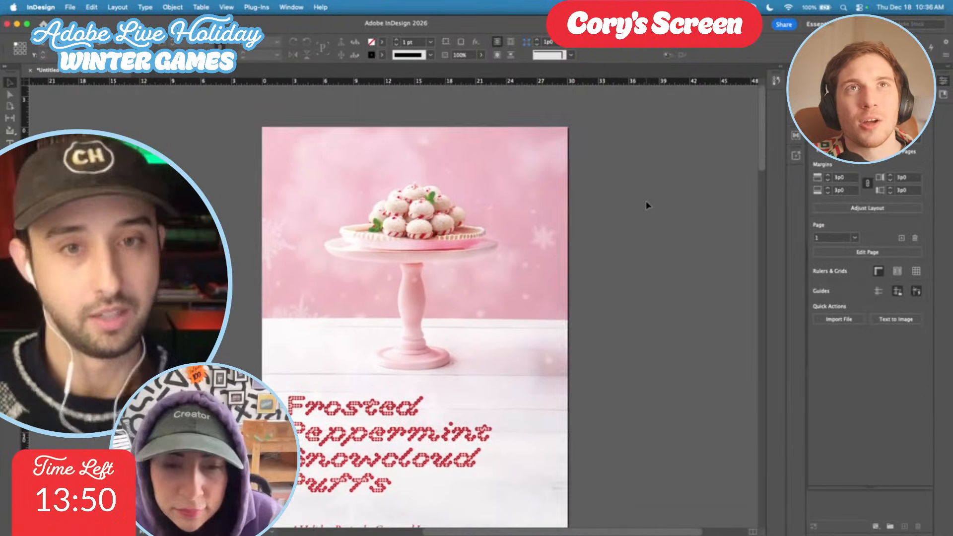
pyautogui.scroll(-3, 646, 205)
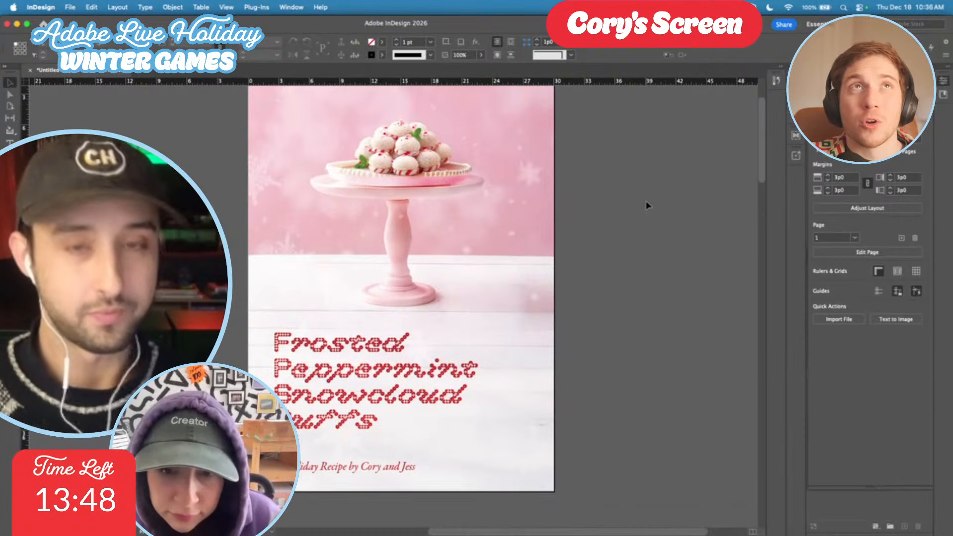
pyautogui.scroll(2, 647, 205)
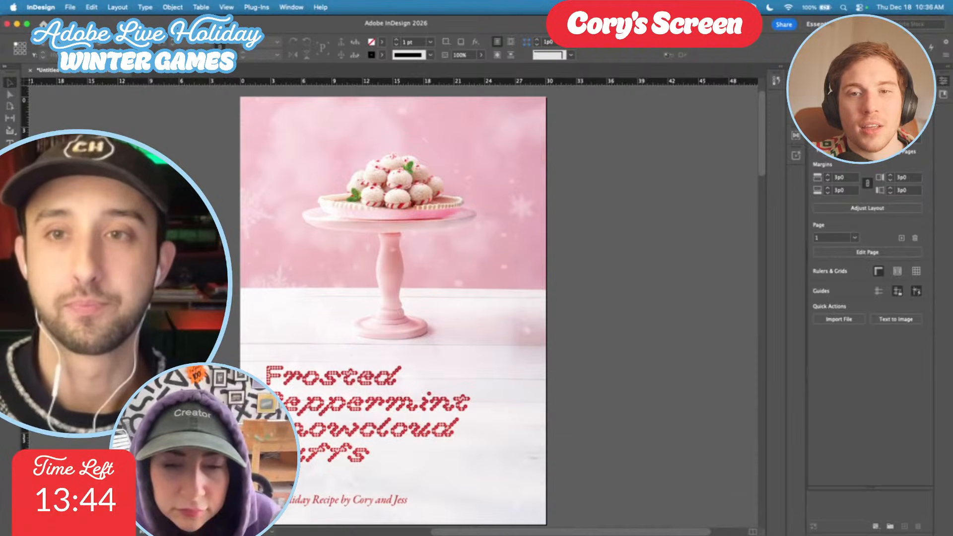
pyautogui.scroll(-10, 618, 219)
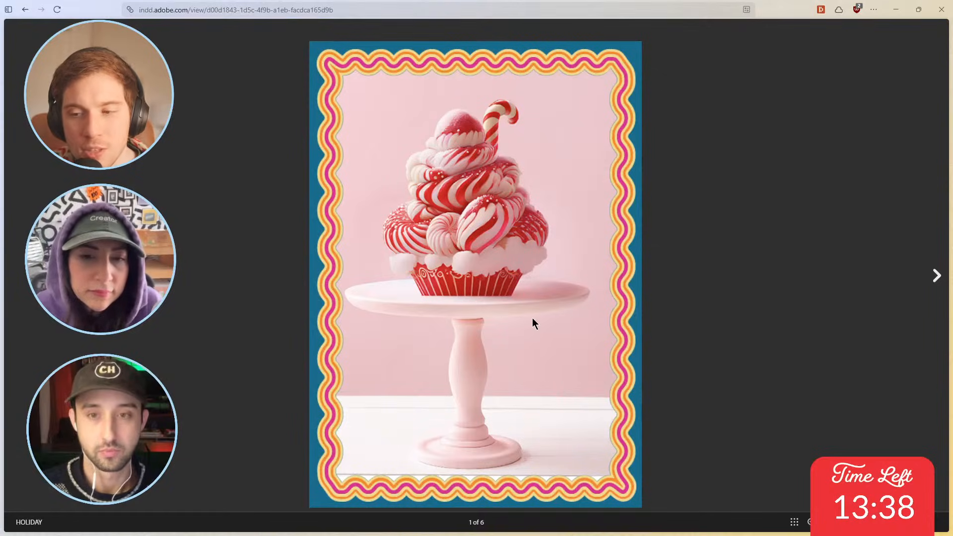
# Page forward through the published HOLIDAY document in the browser and back to the bow cake page.
pyautogui.click(935, 277)
pyautogui.click(938, 279)
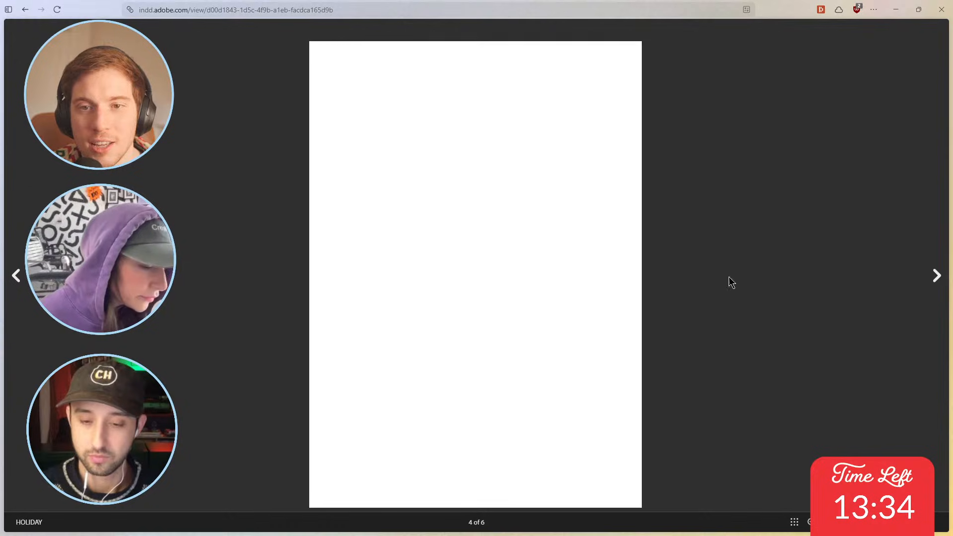
pyautogui.click(16, 276)
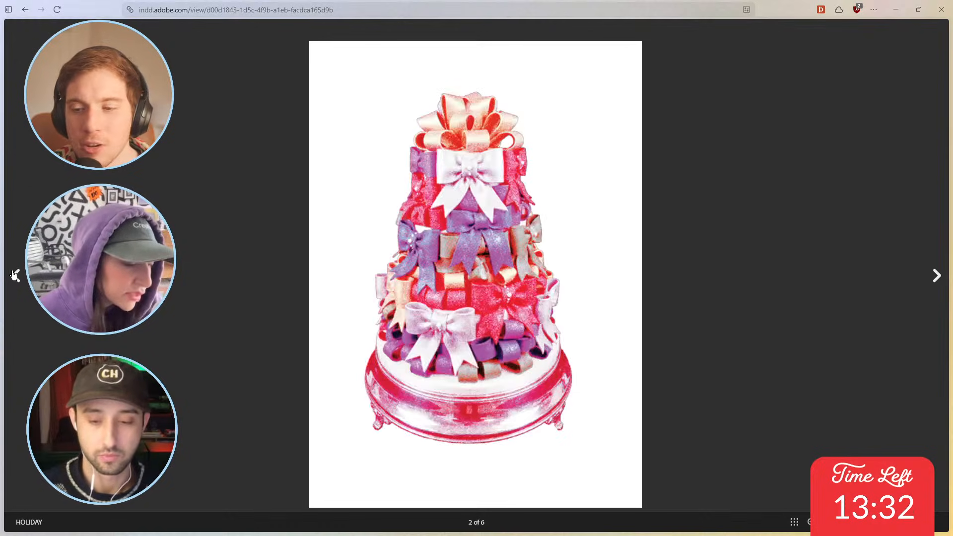
# Show the page thumbnails of the published HOLIDAY document, return to its first page, and clear its window away from the Firefly game board.
pyautogui.click(794, 525)
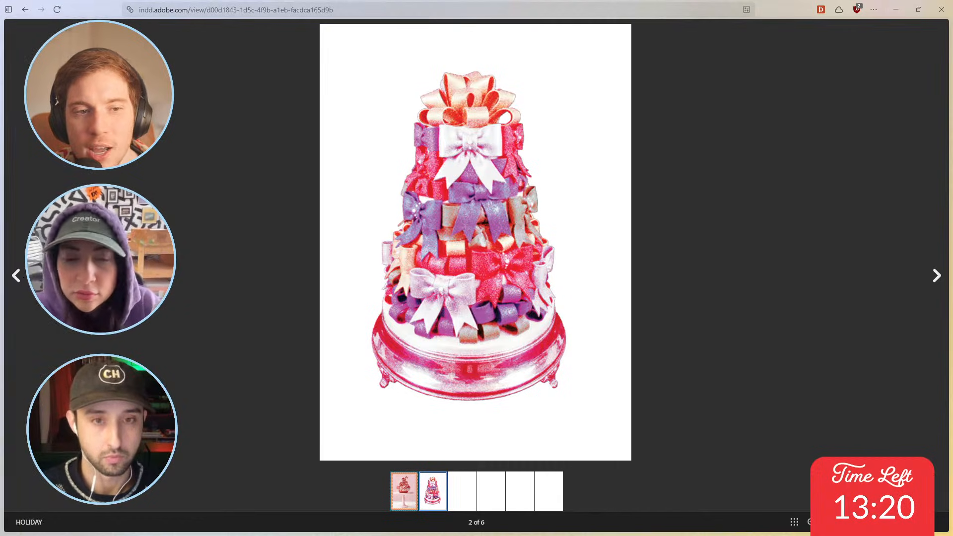
pyautogui.click(17, 276)
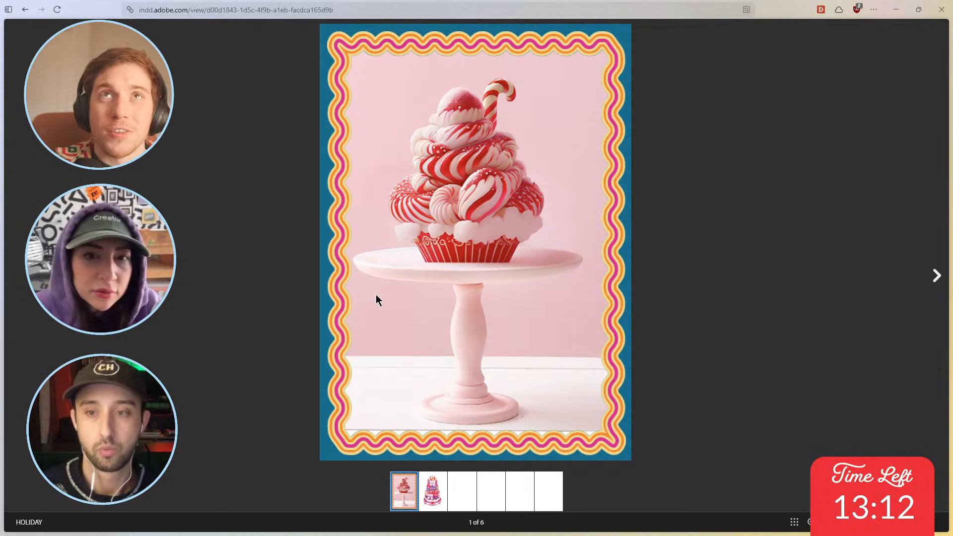
pyautogui.click(922, 11)
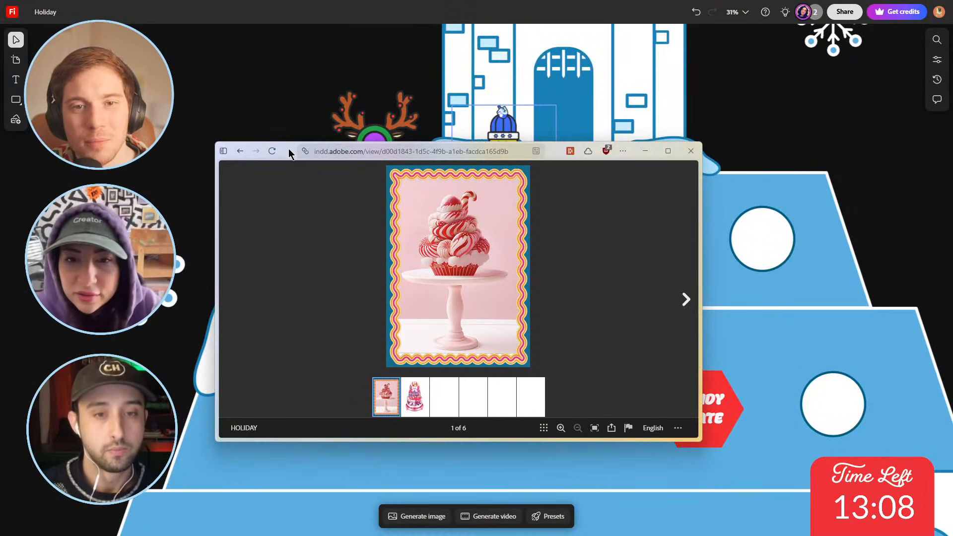
pyautogui.moveTo(291, 150); pyautogui.dragTo(350, 0)
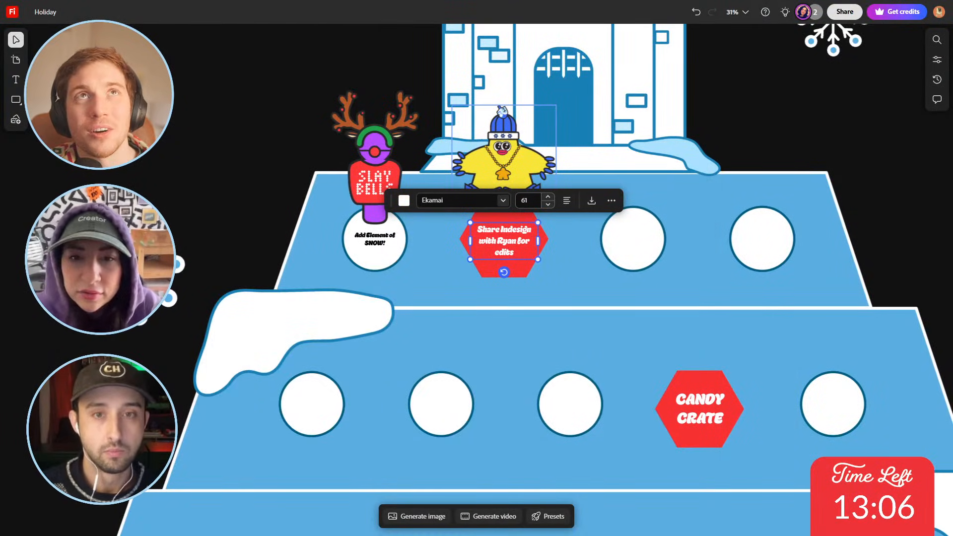
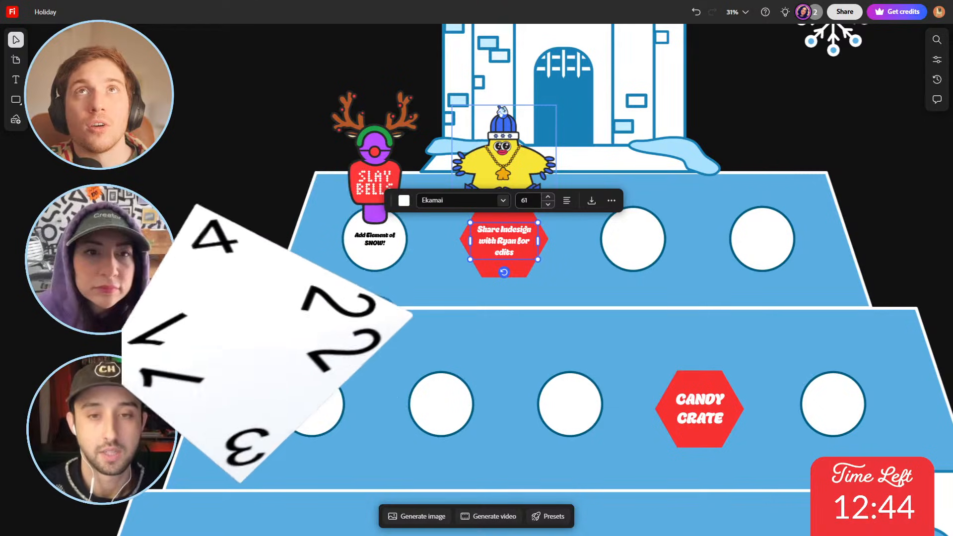
# Advance the yellow character to the circle after the red Share Indesign hexagon, and remove the circle's cover to reveal and read its task.
pyautogui.moveTo(509, 167); pyautogui.dragTo(643, 175)
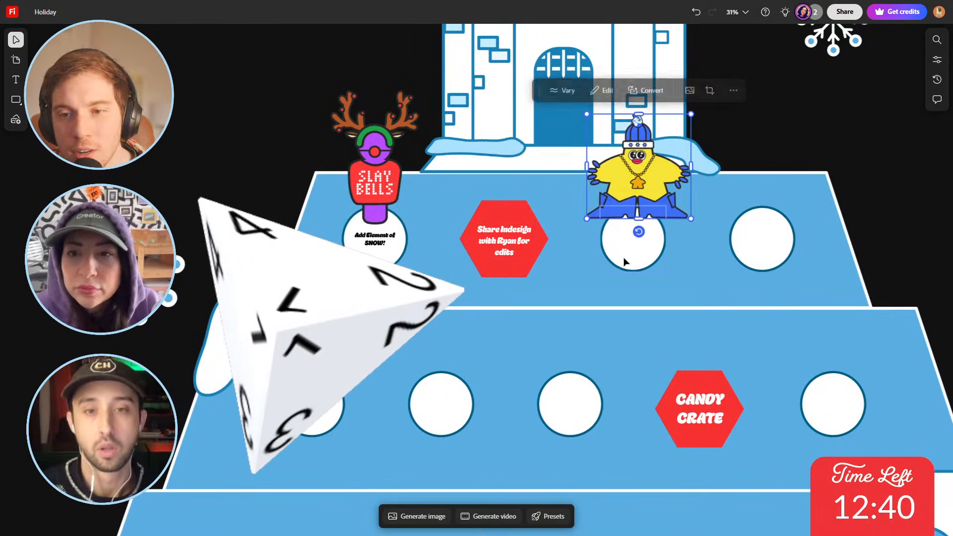
pyautogui.click(616, 261)
pyautogui.press('Delete')
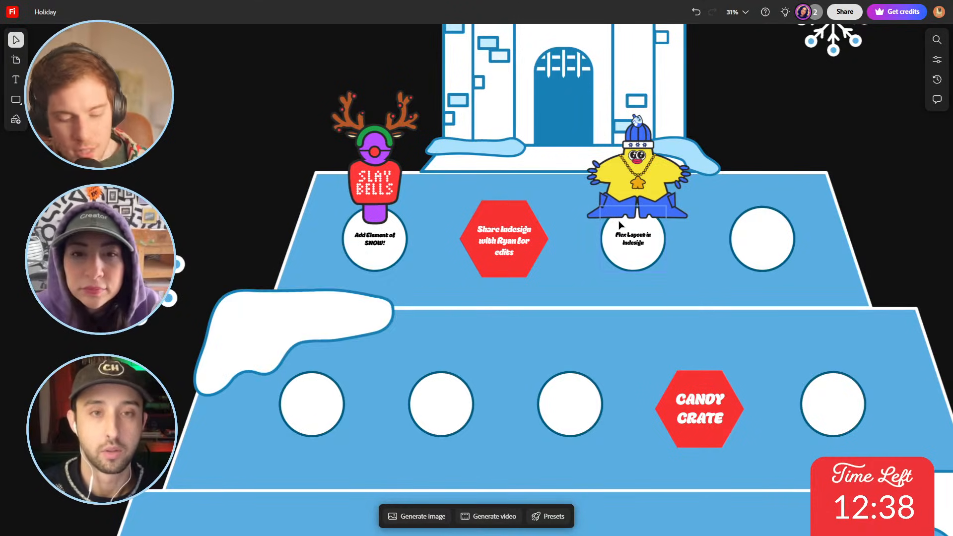
pyautogui.scroll(5, 619, 245)
pyautogui.scroll(3, 663, 232)
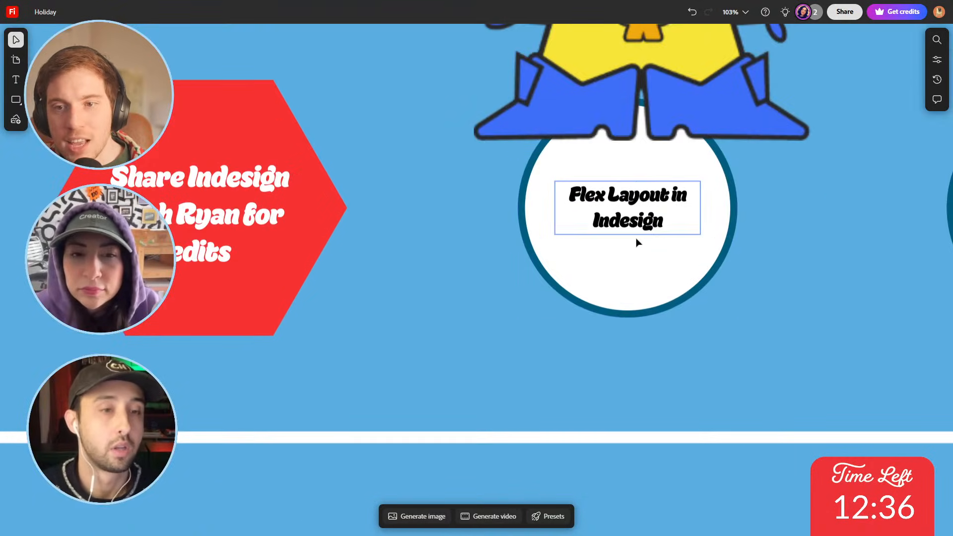
pyautogui.scroll(-5, 639, 243)
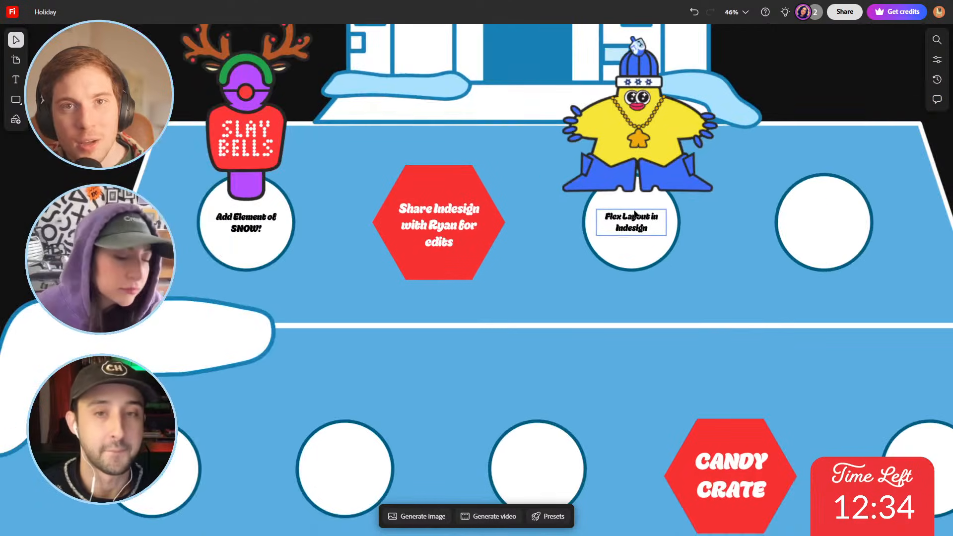
# Move the purple SLAY BELLS character from the snow task circle onto the red Share Indesign hexagon.
pyautogui.click(620, 165)
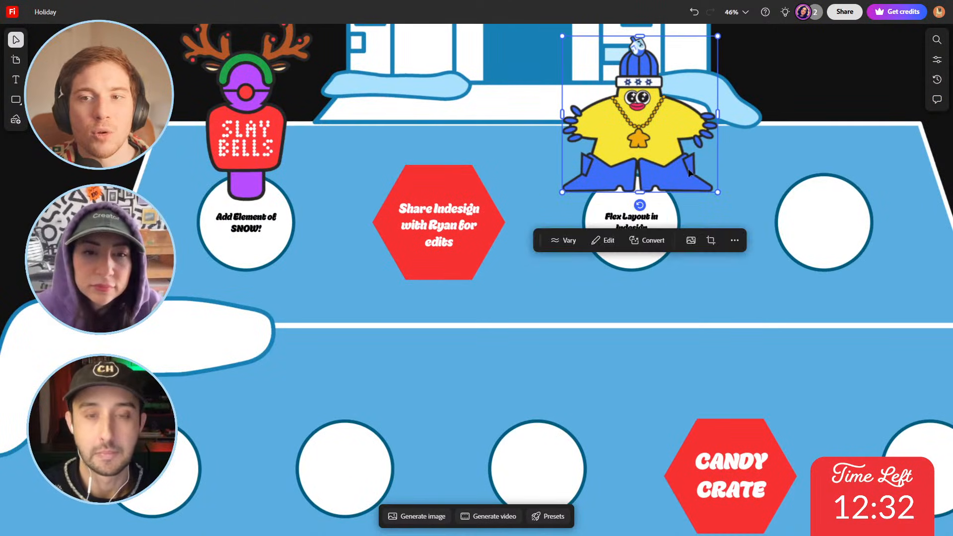
pyautogui.click(703, 296)
pyautogui.click(663, 134)
pyautogui.press('space')
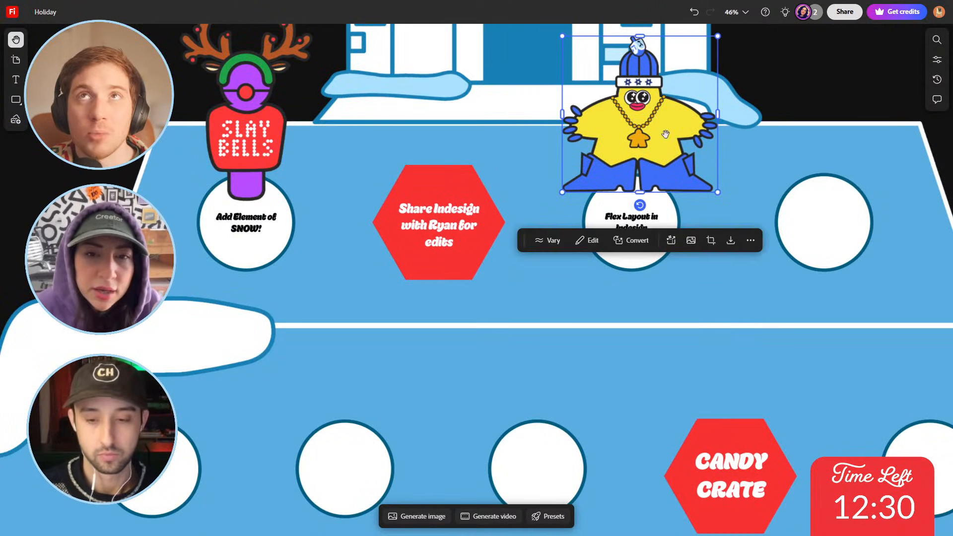
pyautogui.moveTo(666, 134); pyautogui.dragTo(620, 256)
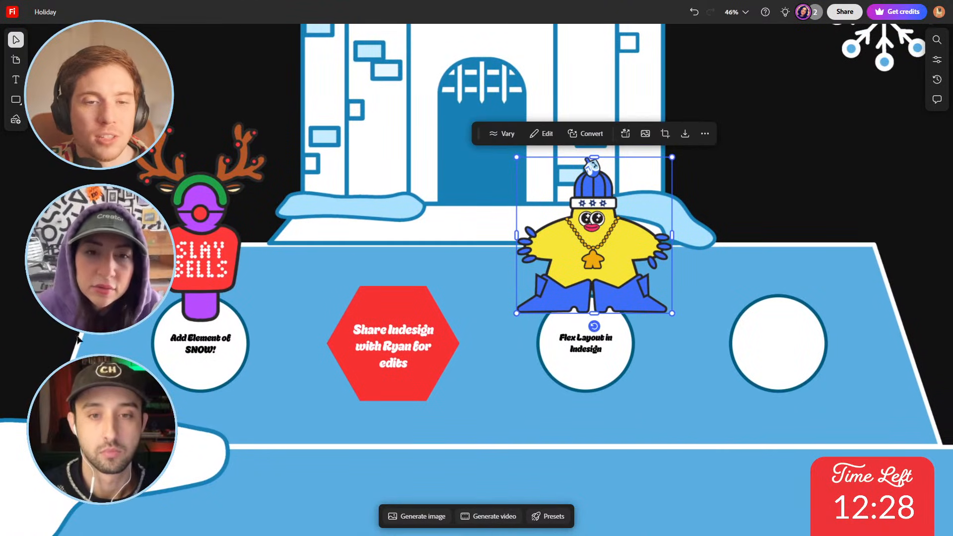
pyautogui.click(197, 293)
pyautogui.moveTo(197, 293); pyautogui.dragTo(406, 277)
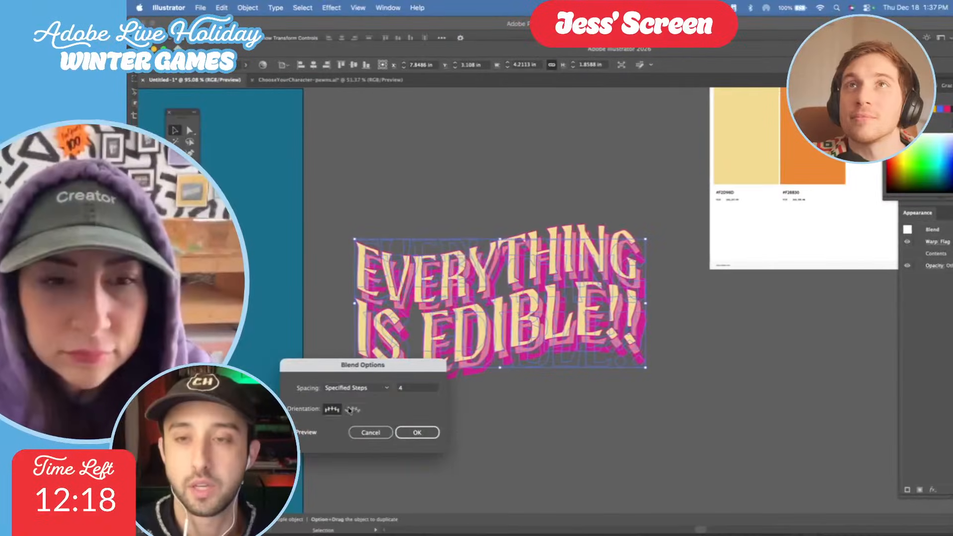
# In Illustrator, apply the EVERYTHING IS EDIBLE!! blend with 4 specified steps, and paste an unwarped copy of its cream front lettering outside the blend.
pyautogui.click(417, 432)
pyautogui.click(490, 427)
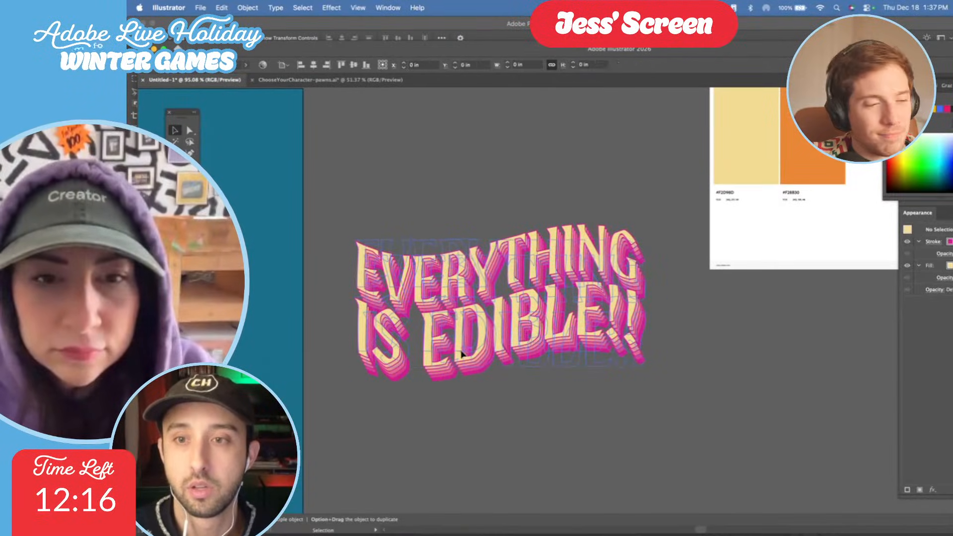
pyautogui.doubleClick(462, 353)
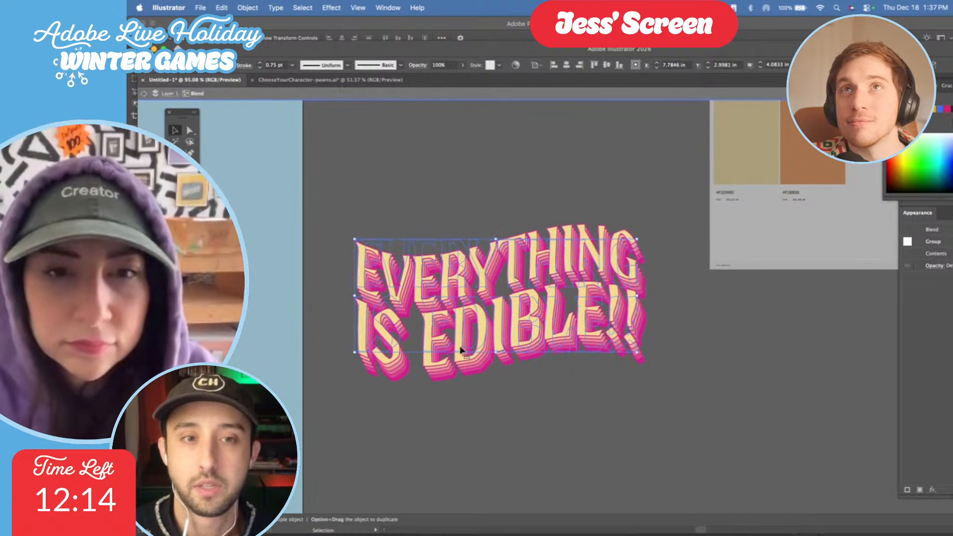
pyautogui.press('super+c')
pyautogui.doubleClick(506, 419)
pyautogui.press('super+v')
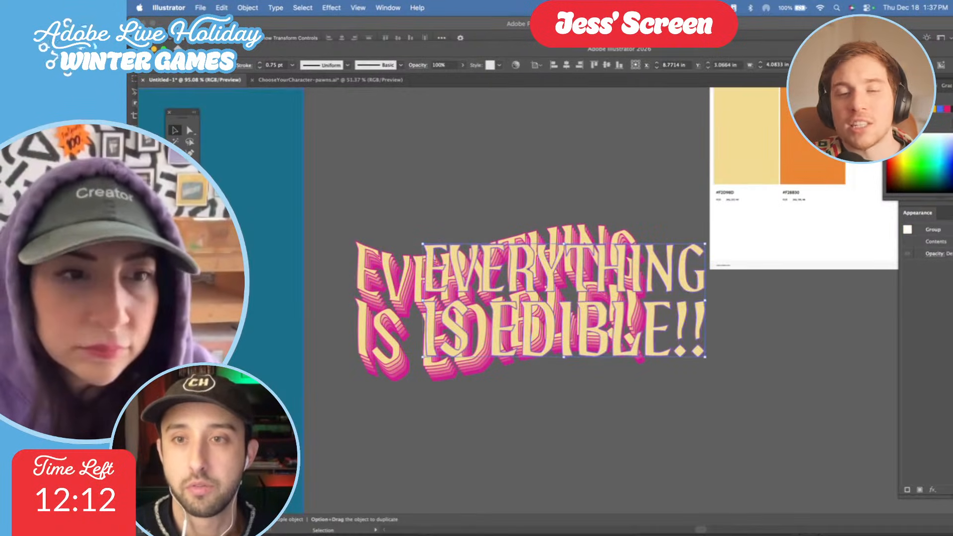
# Recolor the pasted EVERYTHING IS EDIBLE!! copy with the palette's sampled orange and give it a 1 pt stroke.
pyautogui.press('i')
pyautogui.click(812, 166)
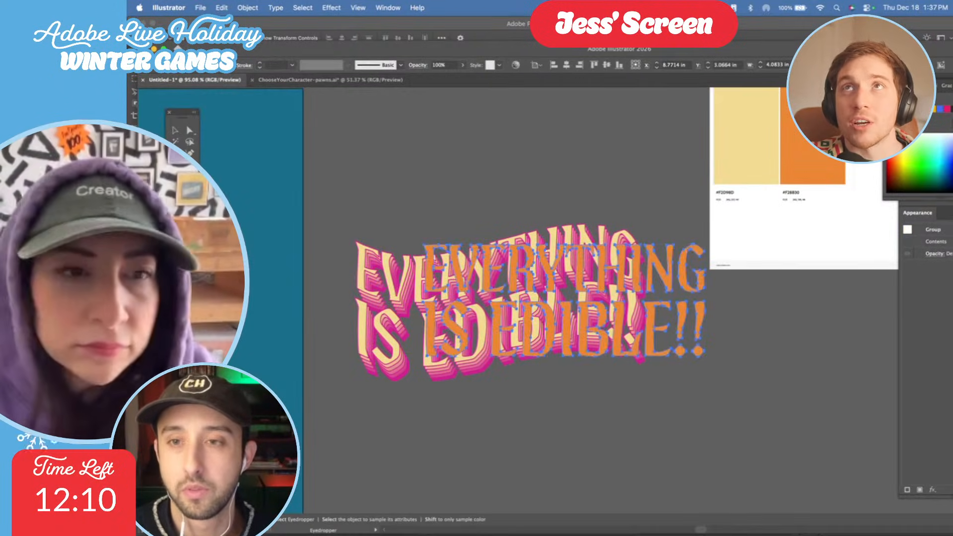
pyautogui.click(260, 63)
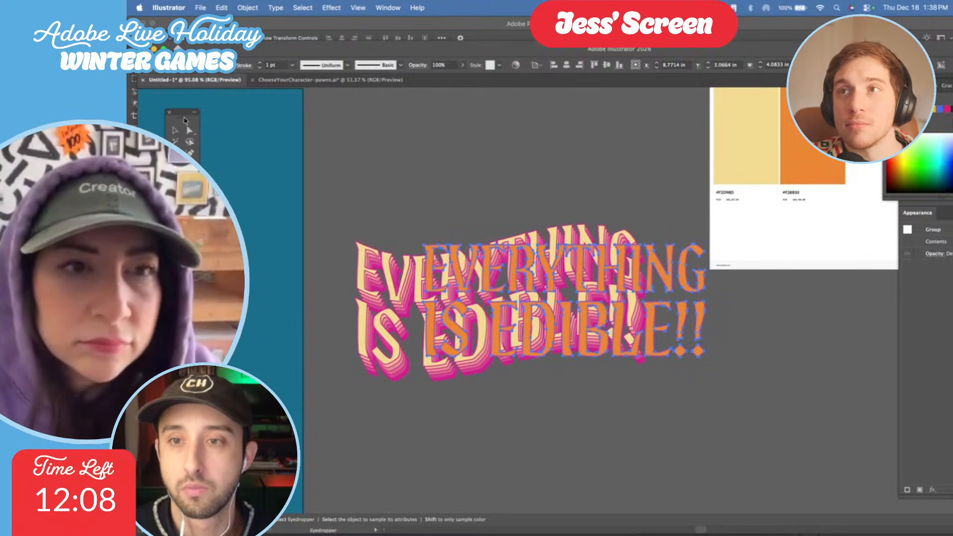
# Delete the flat orange "EVERYTHING IS EDIBLE!!" text that overlaps the warped lettering.
pyautogui.click(175, 130)
pyautogui.moveTo(460, 289); pyautogui.dragTo(584, 376)
pyautogui.press('Delete')
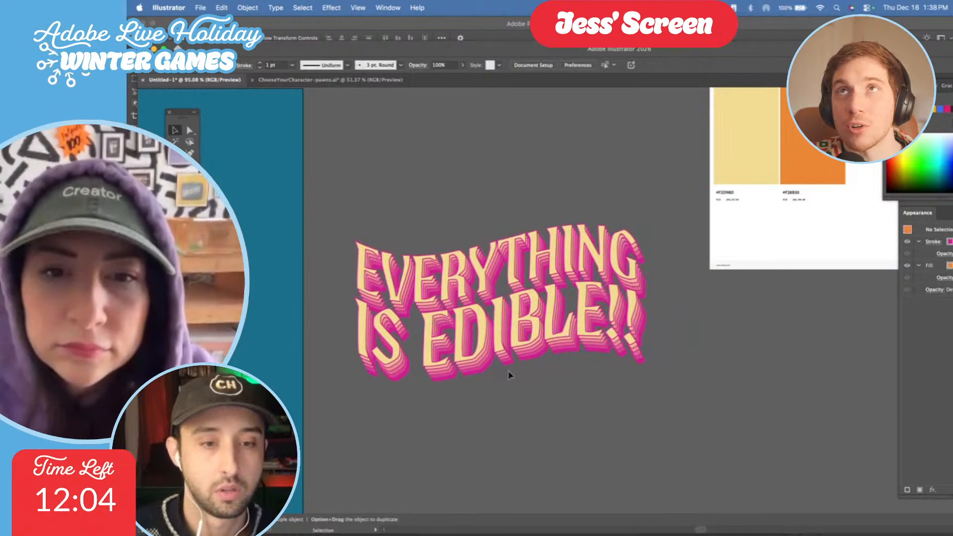
# Copy the warped "EVERYTHING IS EDIBLE!!" lettering into the InDesign document and place it over the cake stand on page 1.
pyautogui.click(491, 339)
pyautogui.scroll(-5, 491, 339)
pyautogui.moveTo(502, 519)
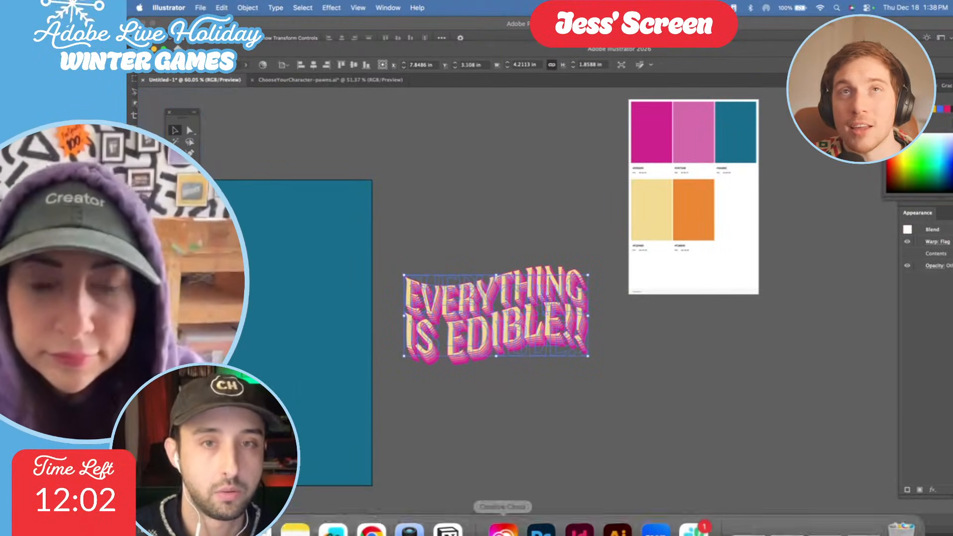
pyautogui.click(579, 512)
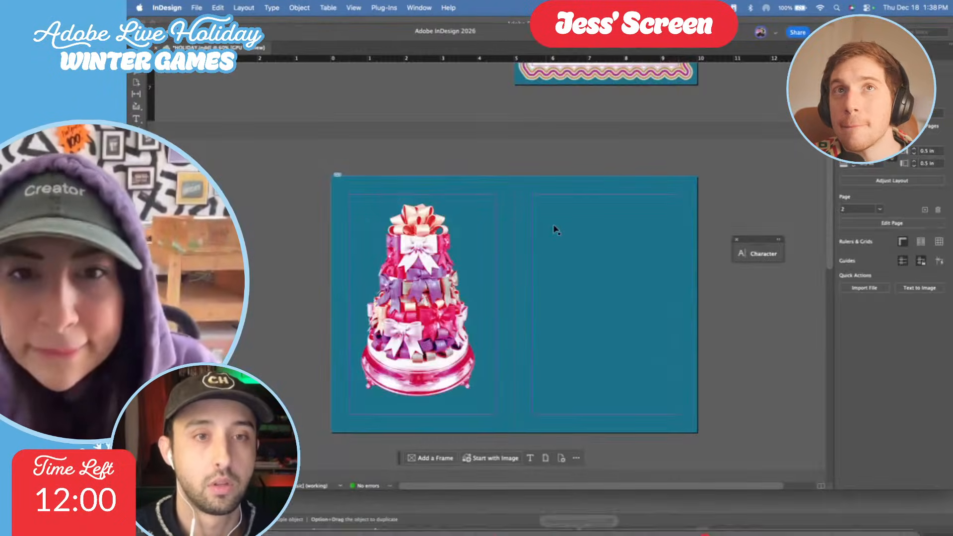
pyautogui.scroll(10, 610, 119)
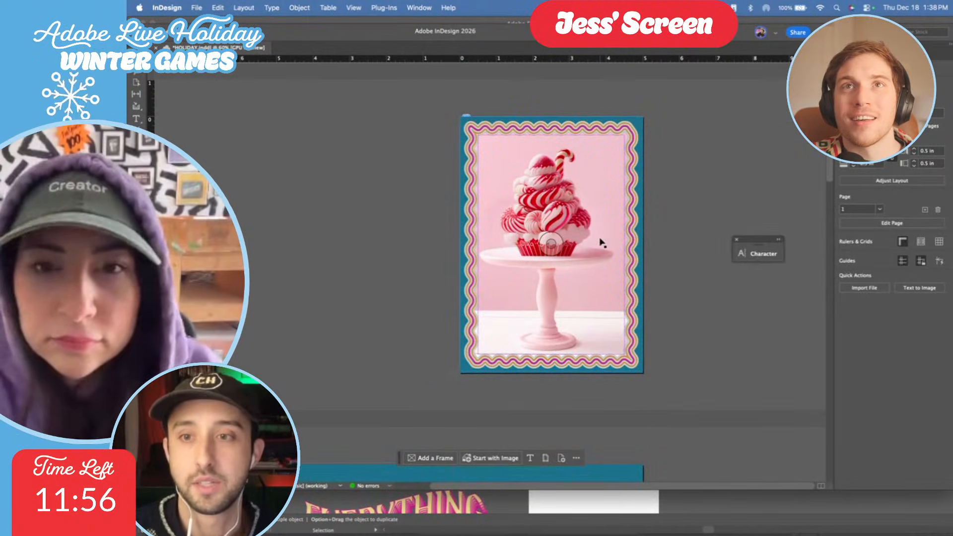
pyautogui.press('super+v')
pyautogui.moveTo(512, 255); pyautogui.dragTo(585, 311)
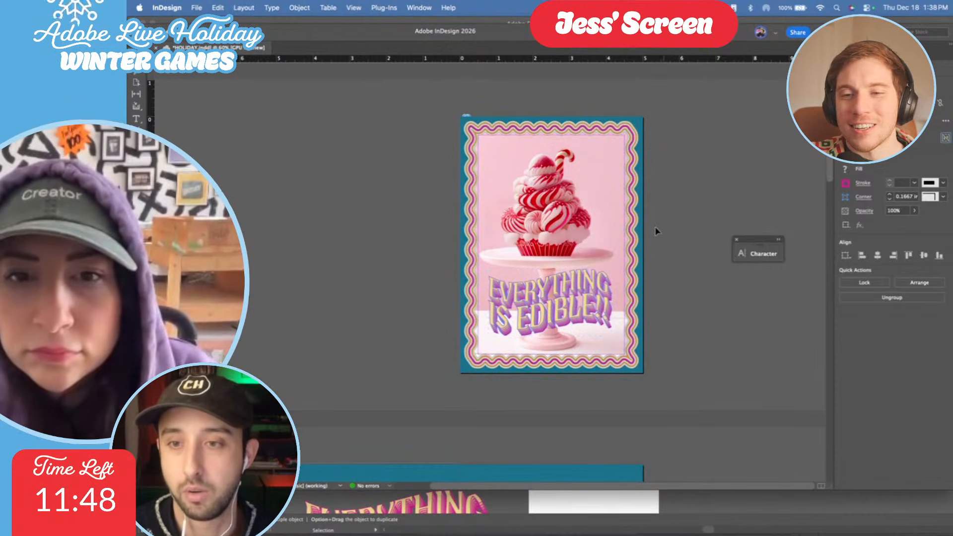
# Try scaling down the cupcake photo behind the lettering.
pyautogui.click(550, 243)
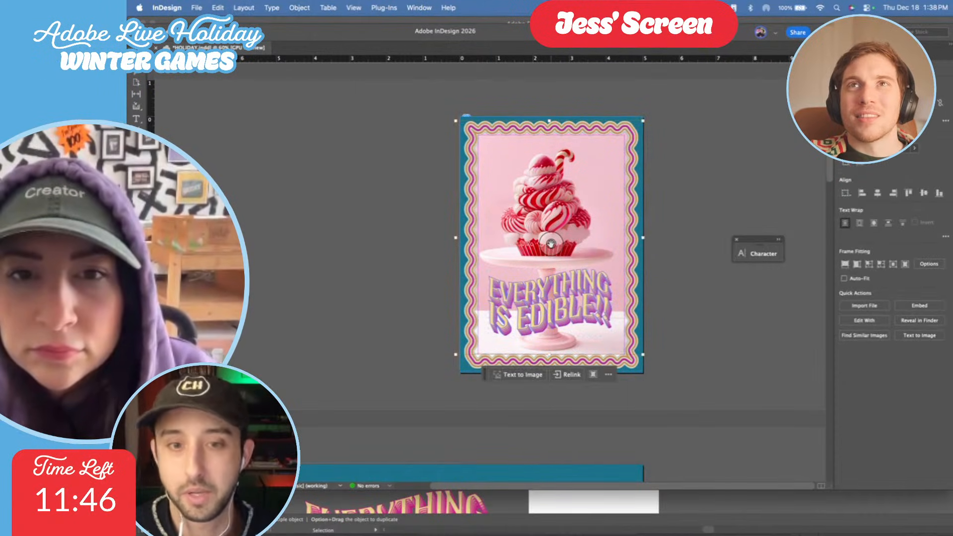
pyautogui.press('super+alt+comma')
pyautogui.press('super+alt+comma')
pyautogui.press('super+alt+comma')
pyautogui.press('super+alt+comma')
pyautogui.press('super+alt+period')
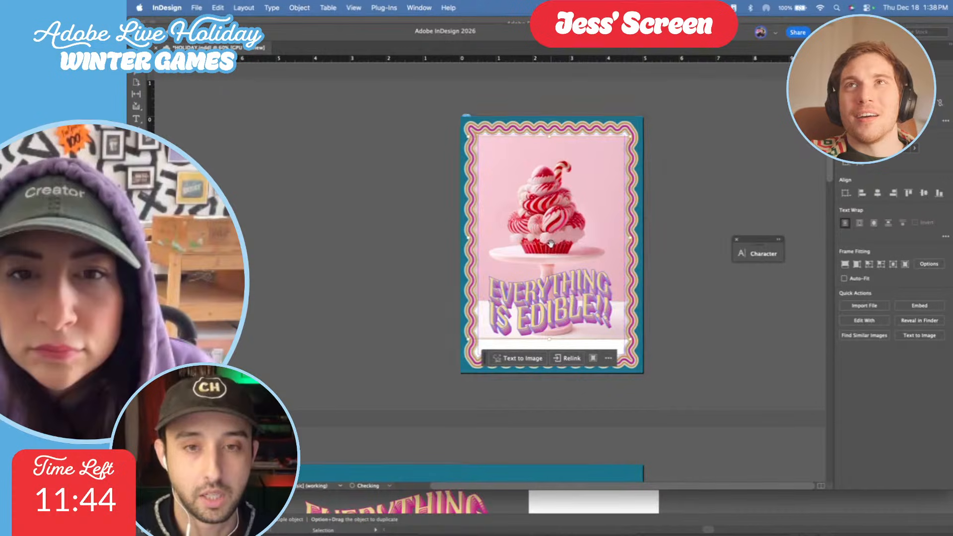
pyautogui.click(679, 217)
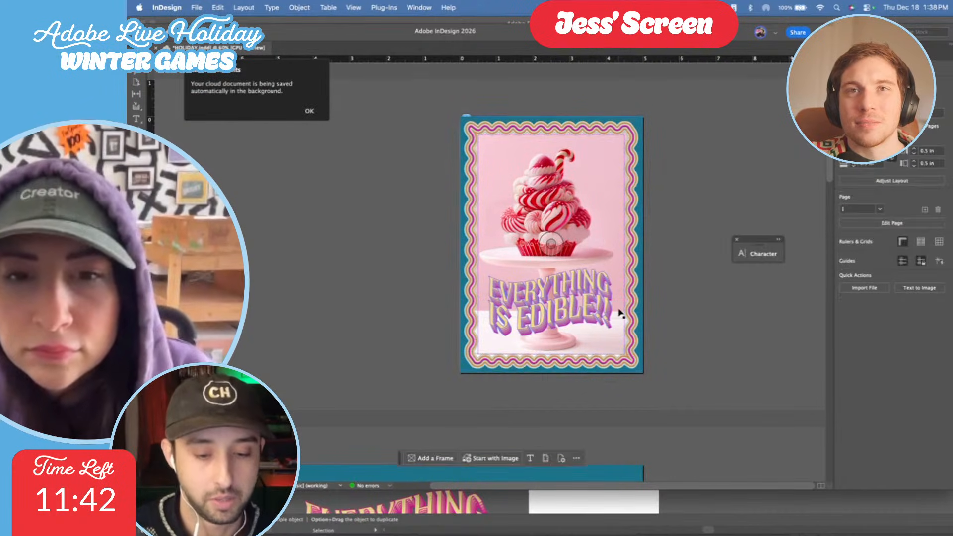
# Add a drop shadow to the "EVERYTHING IS EDIBLE!!" lettering group, with the effect preview turned on.
pyautogui.scroll(2, 617, 298)
pyautogui.click(582, 320)
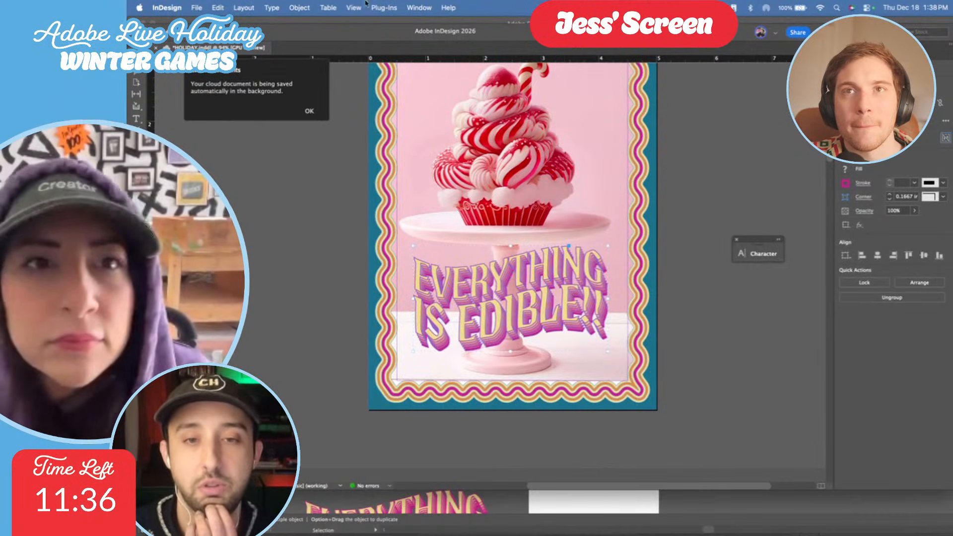
pyautogui.click(449, 8)
pyautogui.write('DROP')
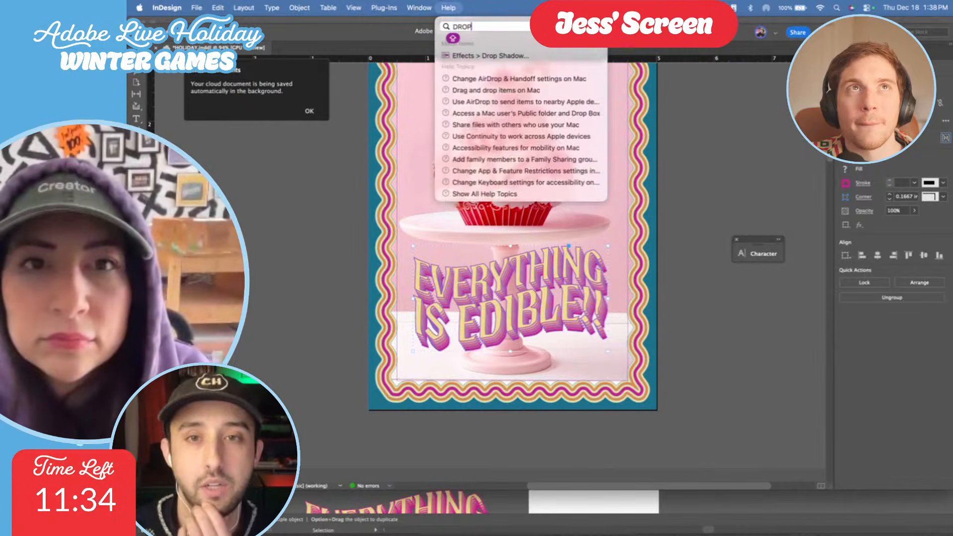
pyautogui.click(484, 56)
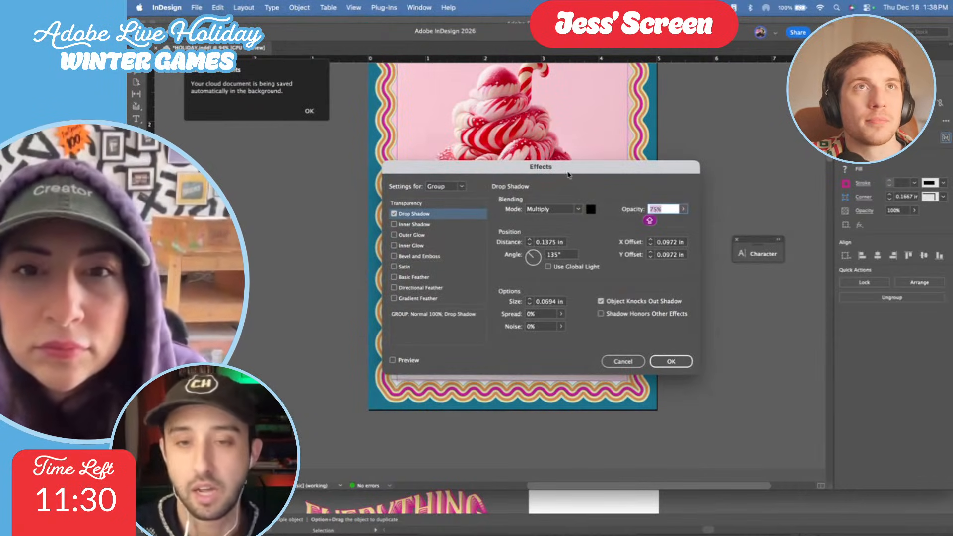
pyautogui.moveTo(569, 174); pyautogui.dragTo(779, 85)
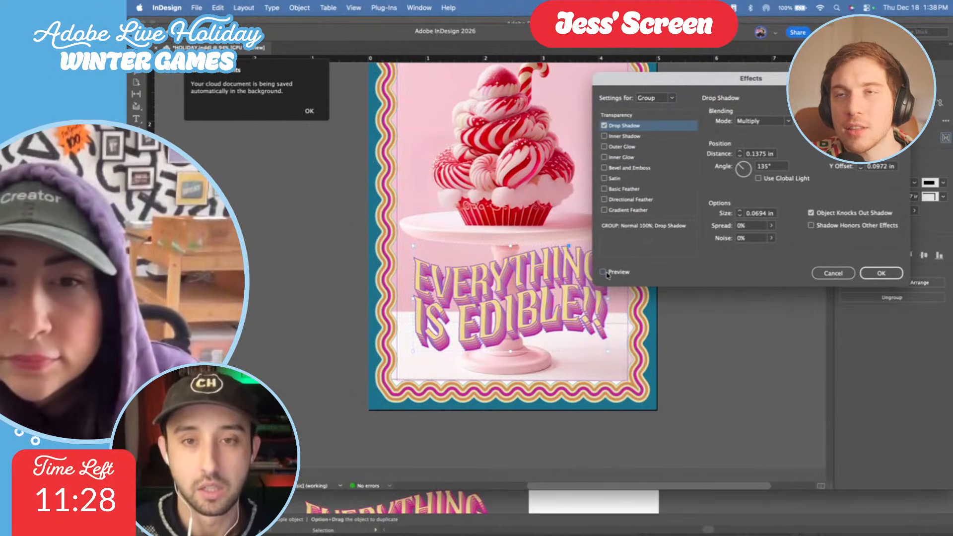
pyautogui.click(604, 273)
# Try the Overlay and Soft Light blend modes for the drop shadow and return it to Multiply.
pyautogui.click(775, 120)
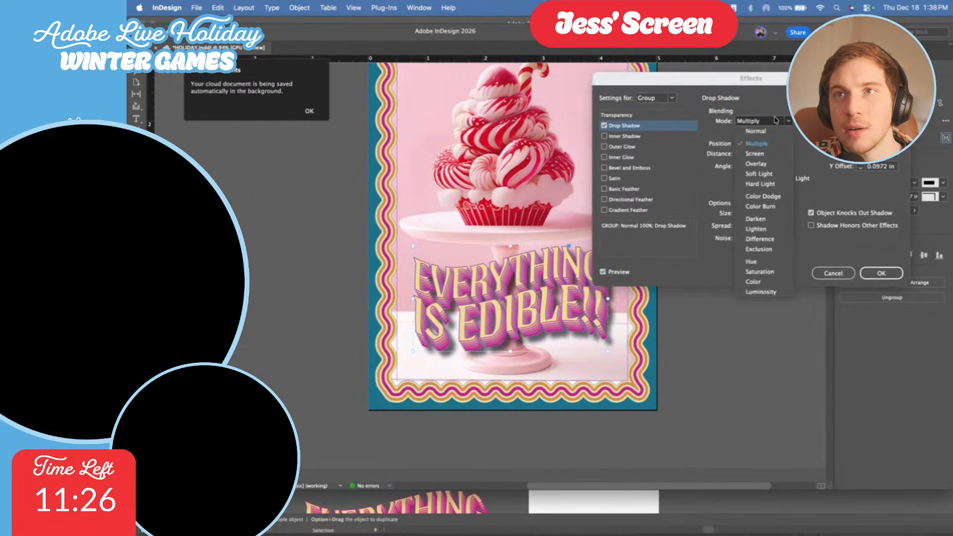
pyautogui.click(757, 164)
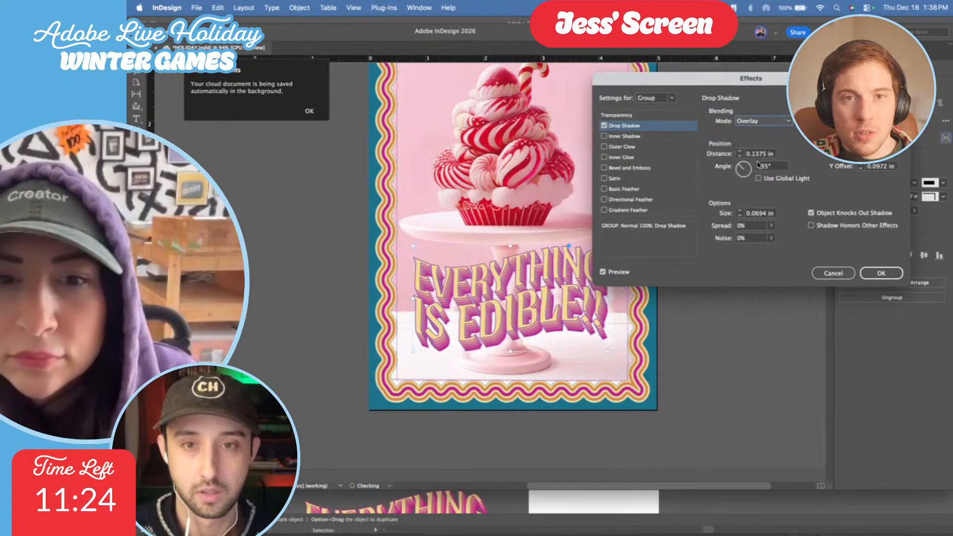
pyautogui.click(767, 121)
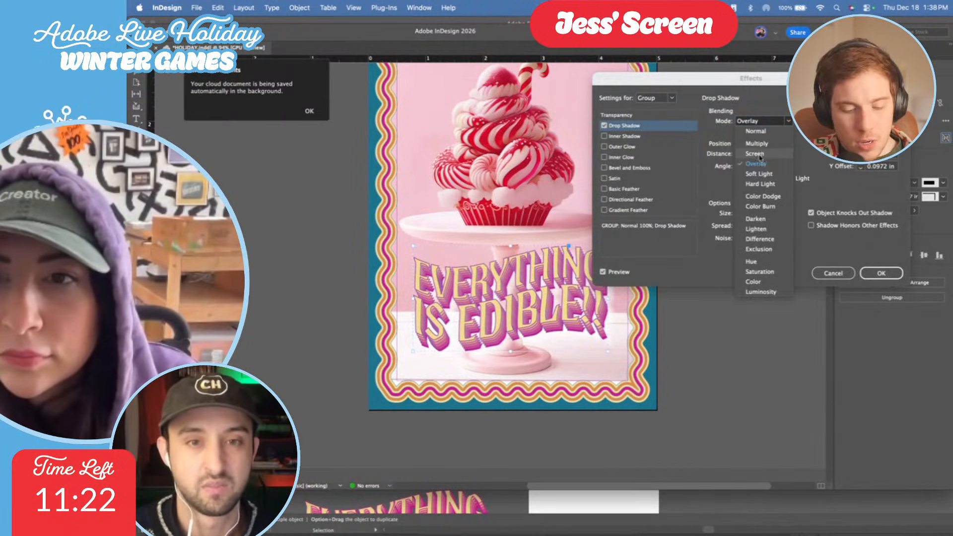
pyautogui.click(760, 174)
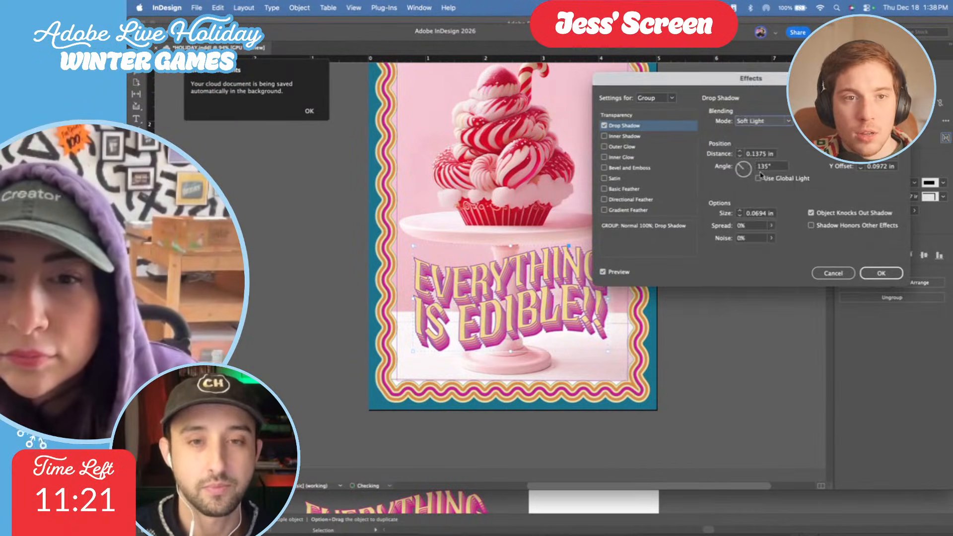
pyautogui.click(775, 122)
pyautogui.click(767, 144)
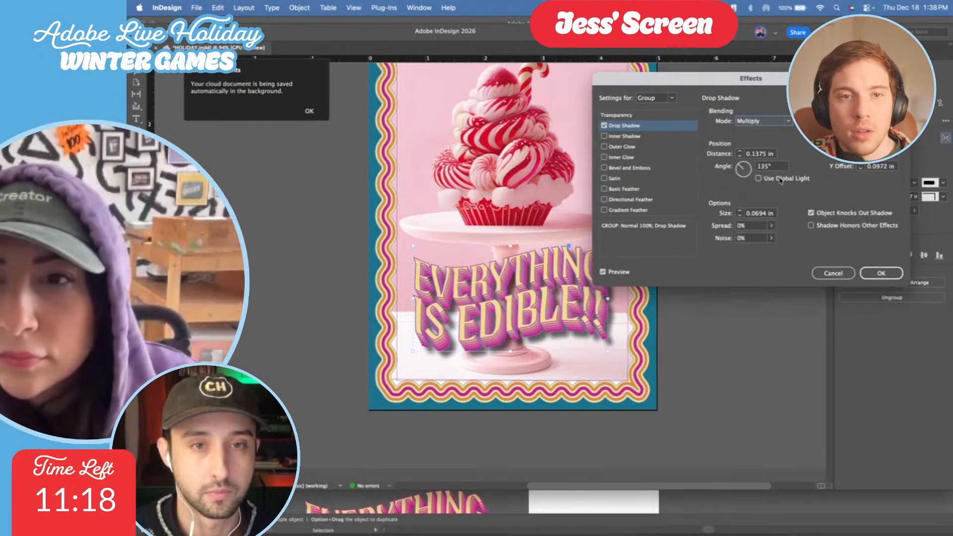
# Set the lettering's drop shadow distance to 0 in and its size to 0.125 in.
pyautogui.click(740, 156)
pyautogui.click(740, 157)
pyautogui.click(740, 156)
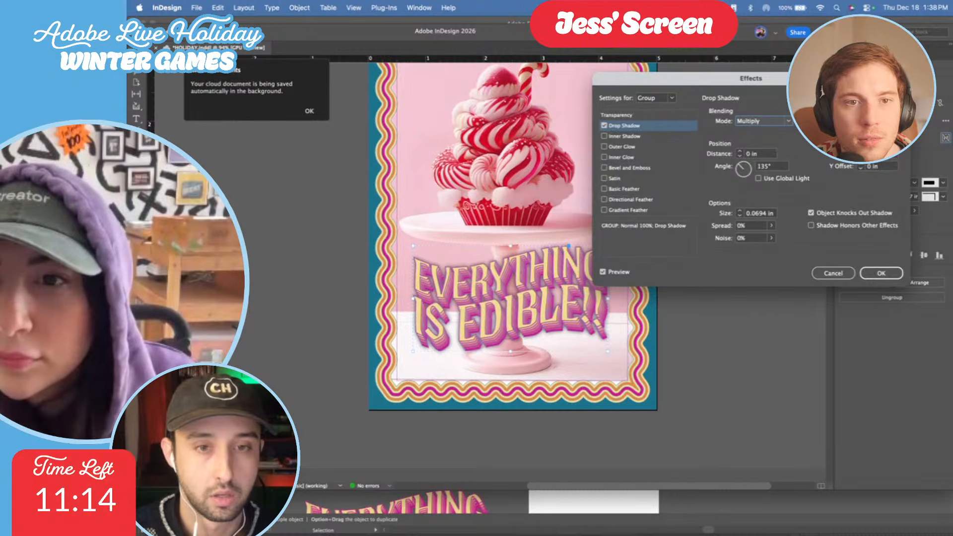
pyautogui.click(740, 212)
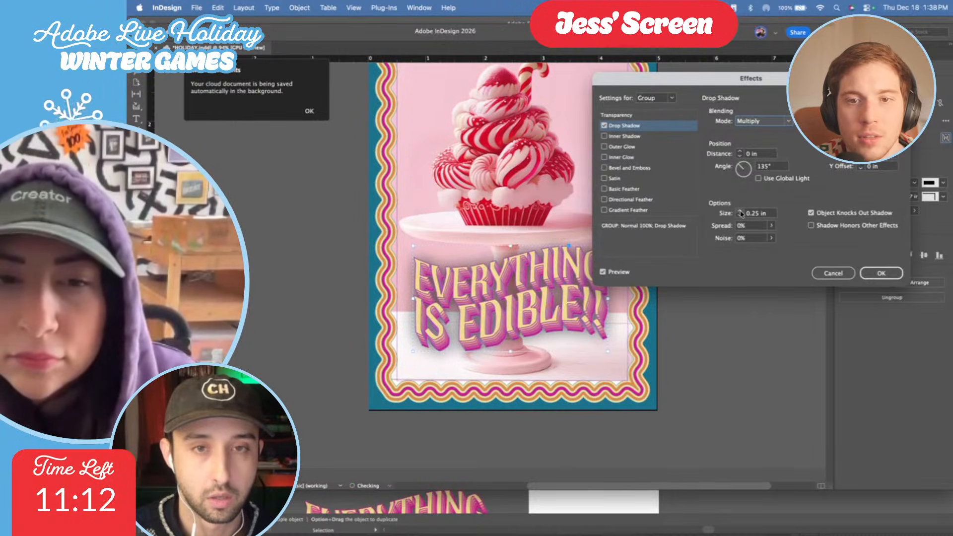
pyautogui.click(741, 215)
pyautogui.click(741, 215)
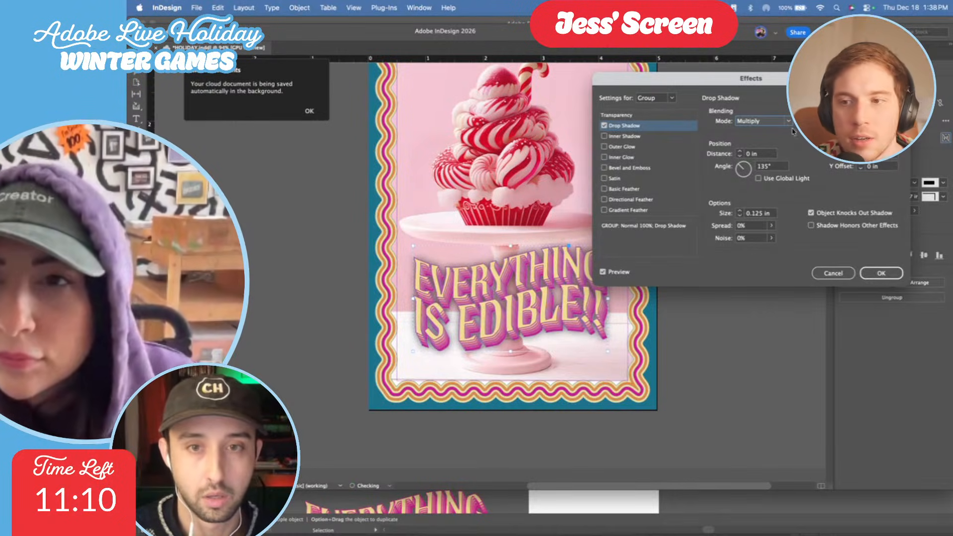
# Select the cyan C=100 M=0 Y=0 K=0 swatch as the drop shadow's effect color.
pyautogui.click(793, 129)
pyautogui.click(478, 271)
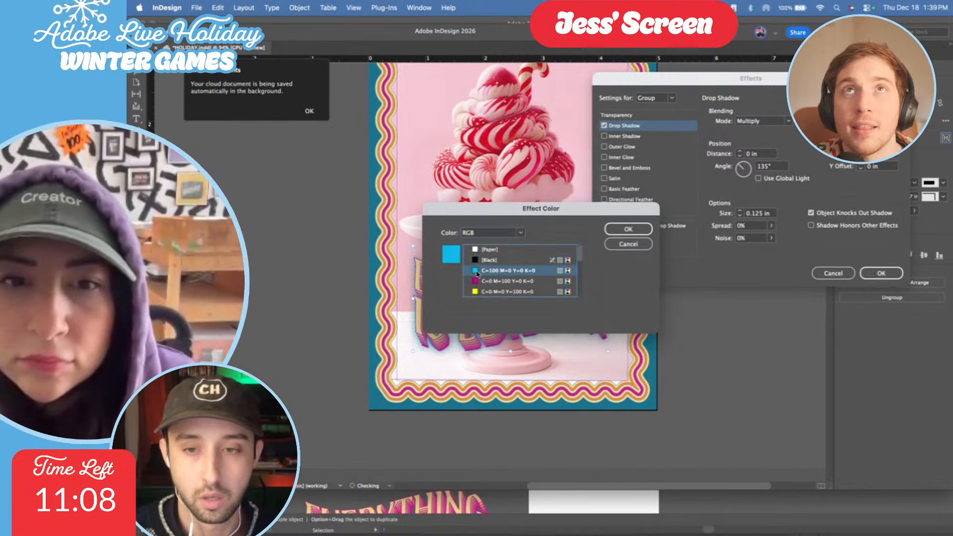
pyautogui.scroll(-1, 496, 249)
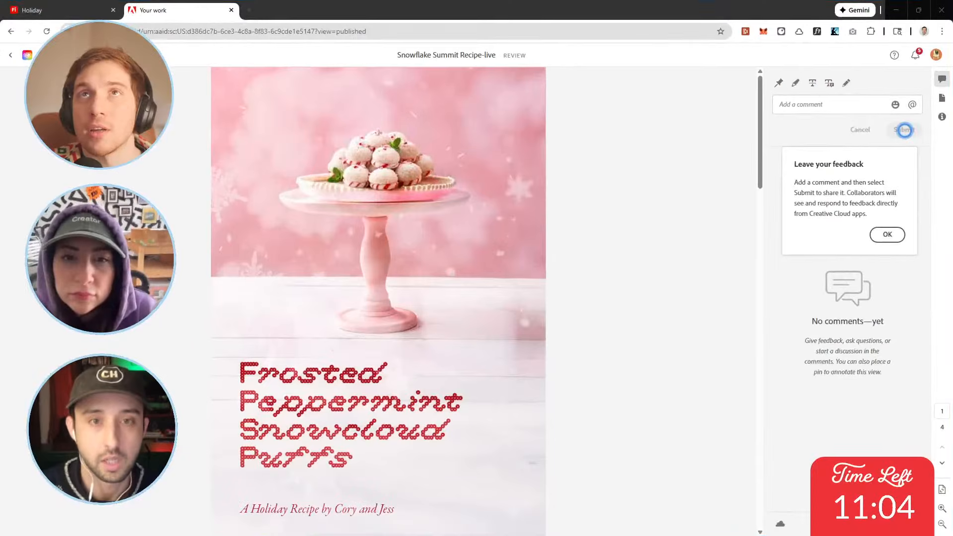
# Look through all pages of the Snowflake Summit Recipe-live review in the browser and return to the cover.
pyautogui.scroll(-5, 303, 317)
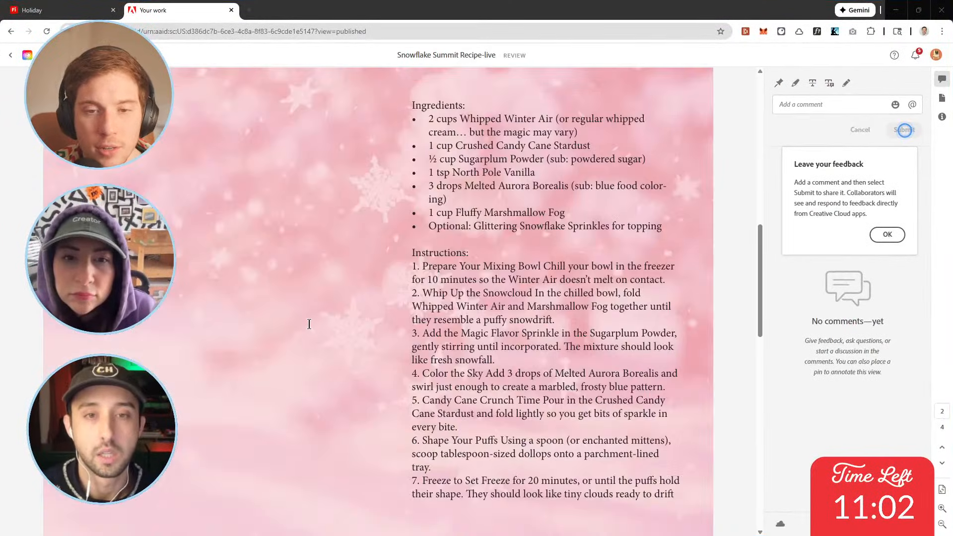
pyautogui.scroll(5, 448, 286)
pyautogui.scroll(-5, 461, 286)
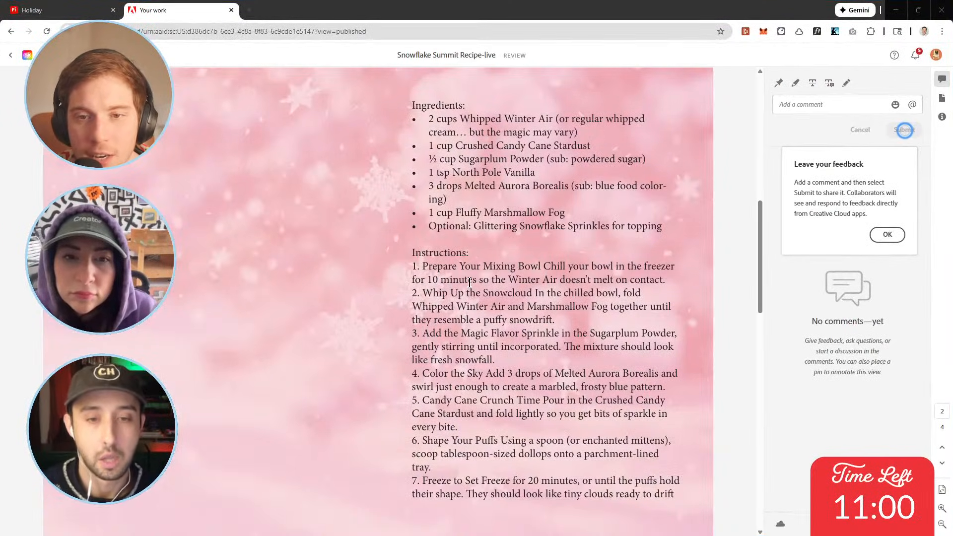
pyautogui.scroll(-10, 469, 283)
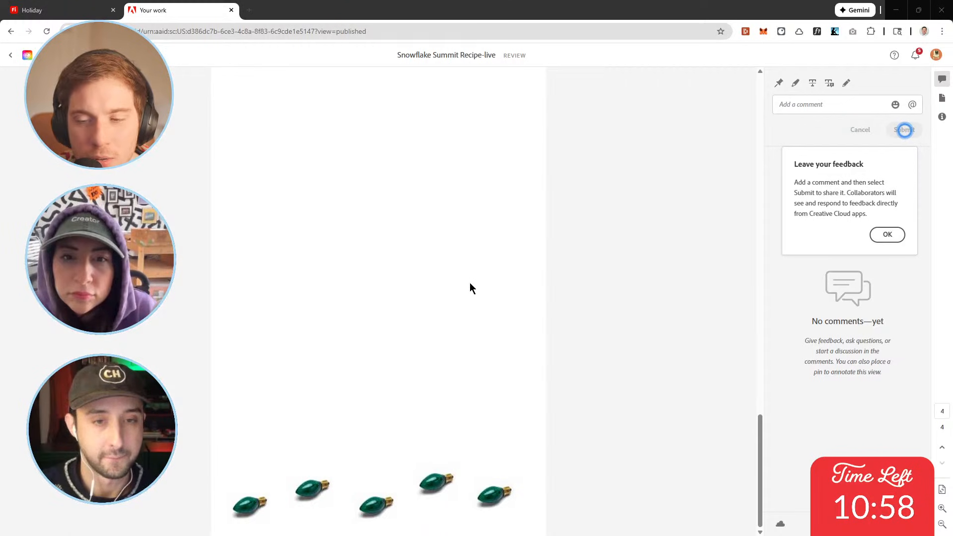
pyautogui.scroll(8, 470, 283)
pyautogui.scroll(-4, 473, 287)
pyautogui.scroll(10, 474, 288)
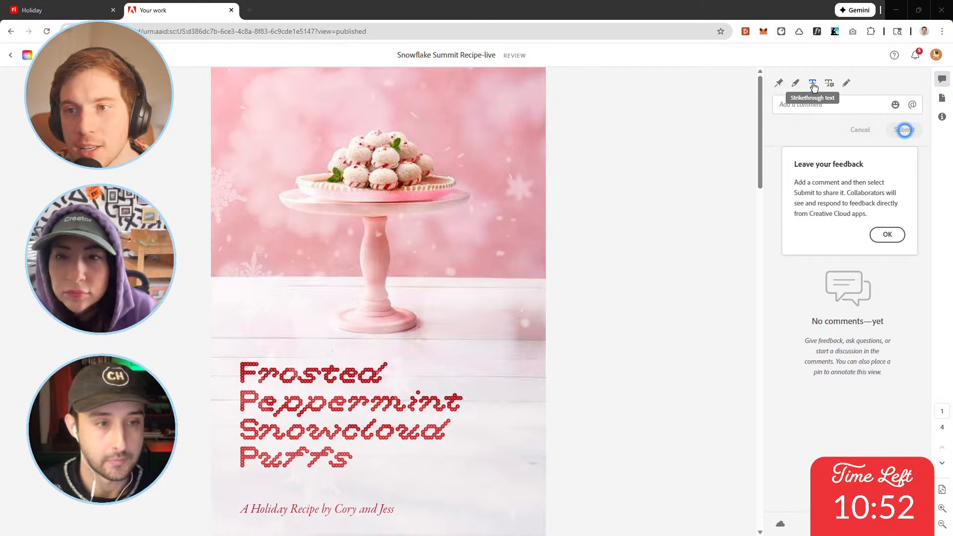
pyautogui.click(829, 87)
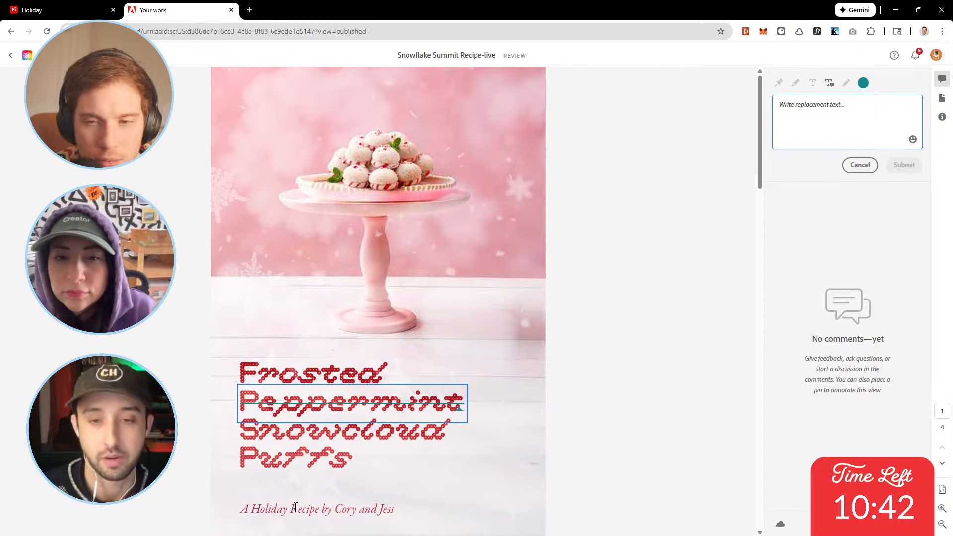
pyautogui.click(860, 165)
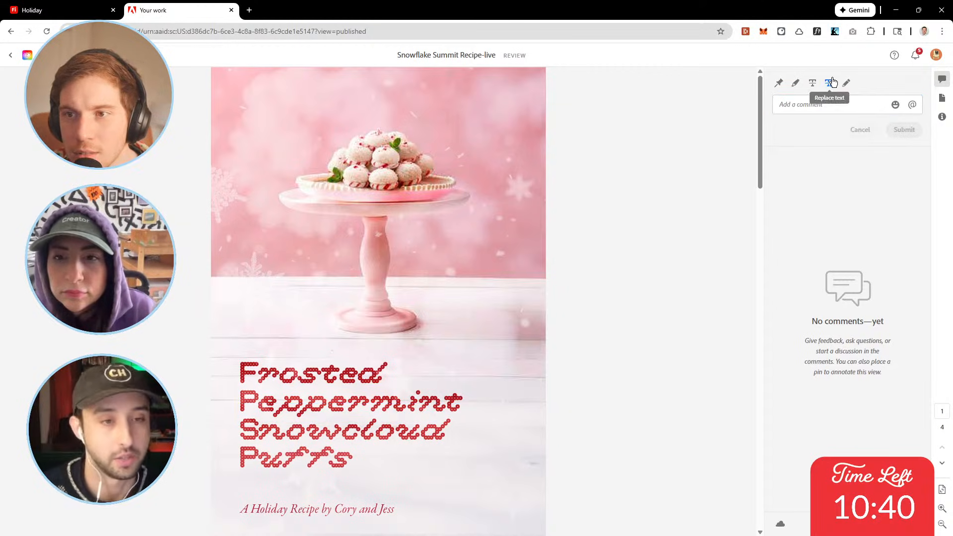
pyautogui.doubleClick(353, 510)
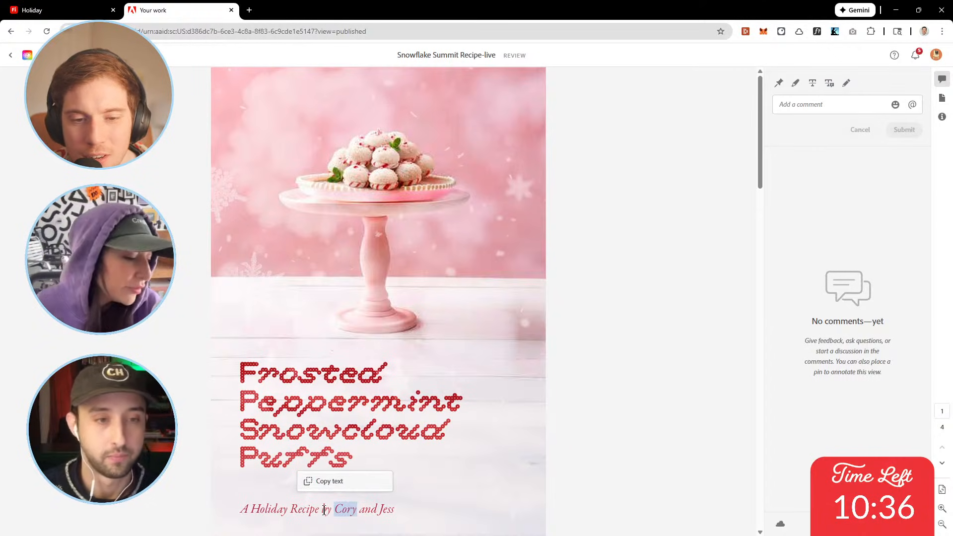
# Submit a Replace text comment on the cover's byline, reading "A Holiday Recipe by" followed by the new author's first name.
pyautogui.moveTo(240, 511); pyautogui.dragTo(421, 507)
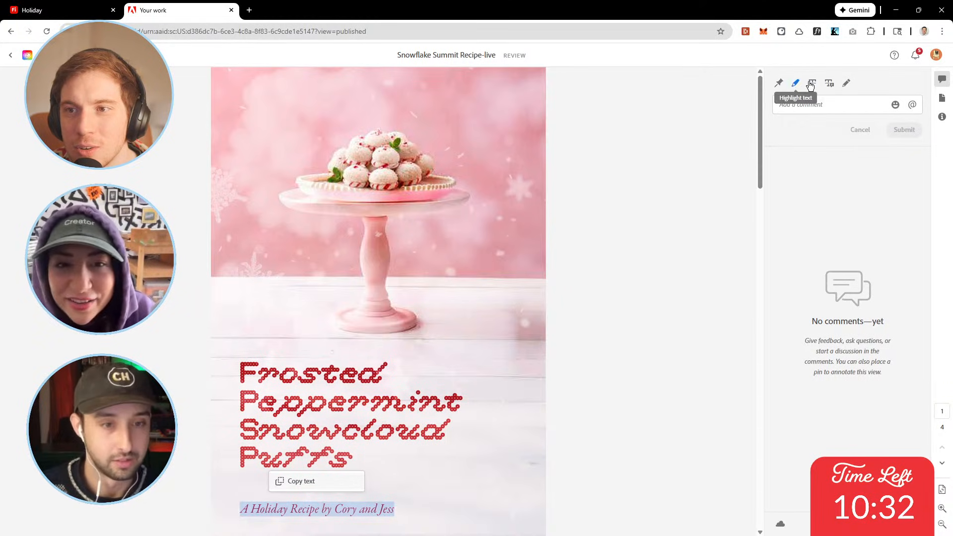
pyautogui.click(829, 84)
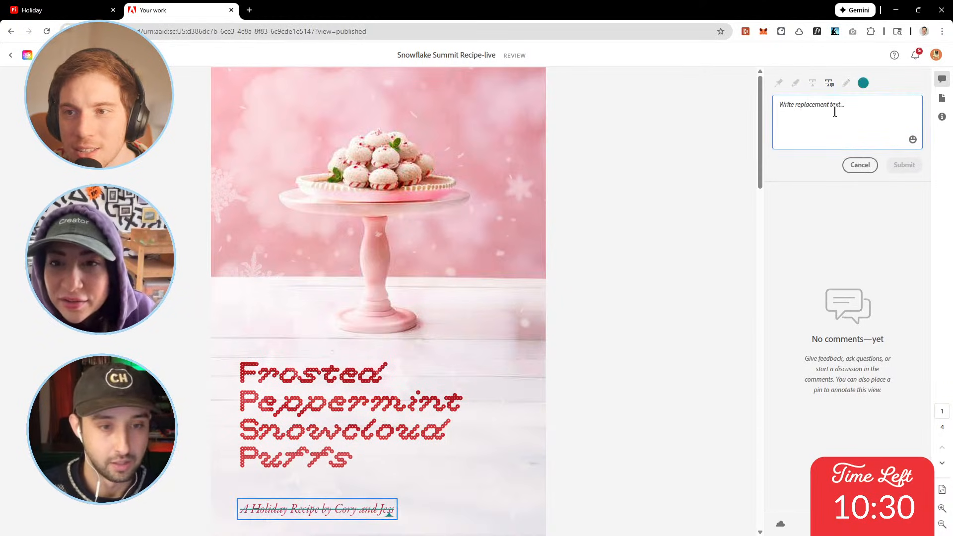
pyautogui.write('A Holiday Recipe by Ryan')
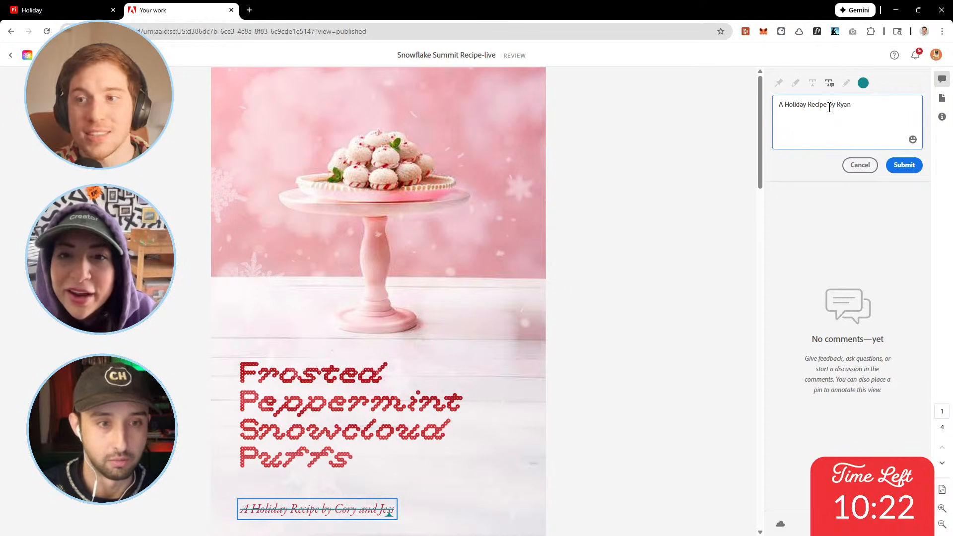
pyautogui.click(903, 167)
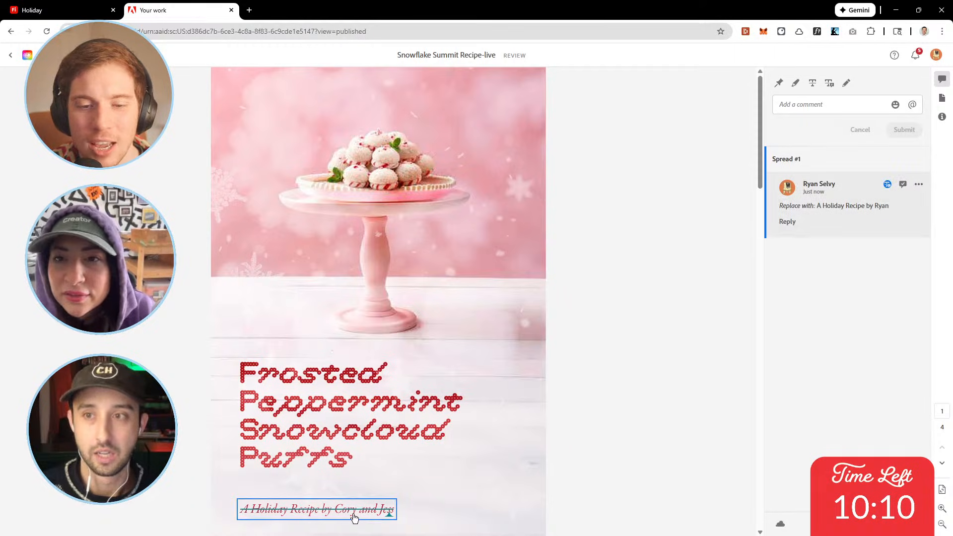
# View the review's preview and file information, and return to its comments.
pyautogui.click(942, 101)
pyautogui.click(943, 117)
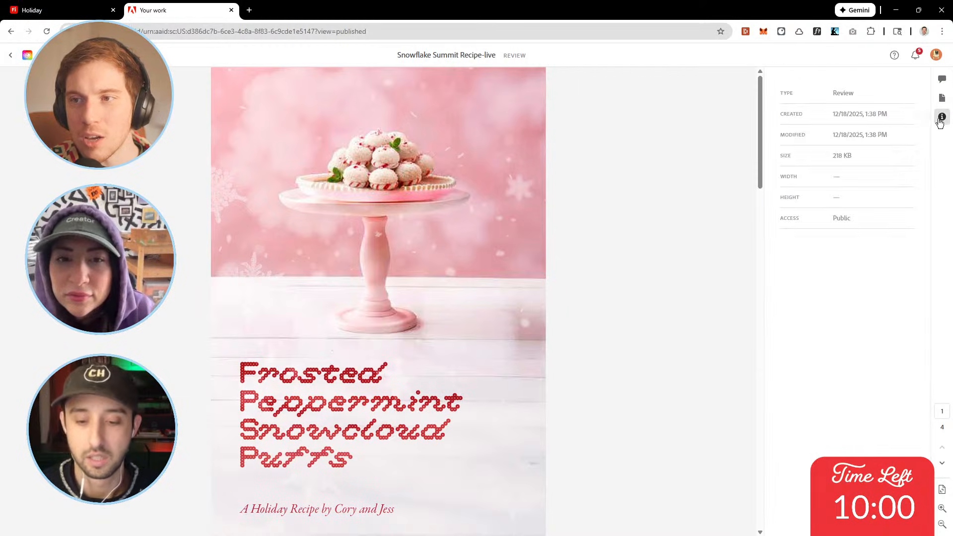
pyautogui.click(943, 79)
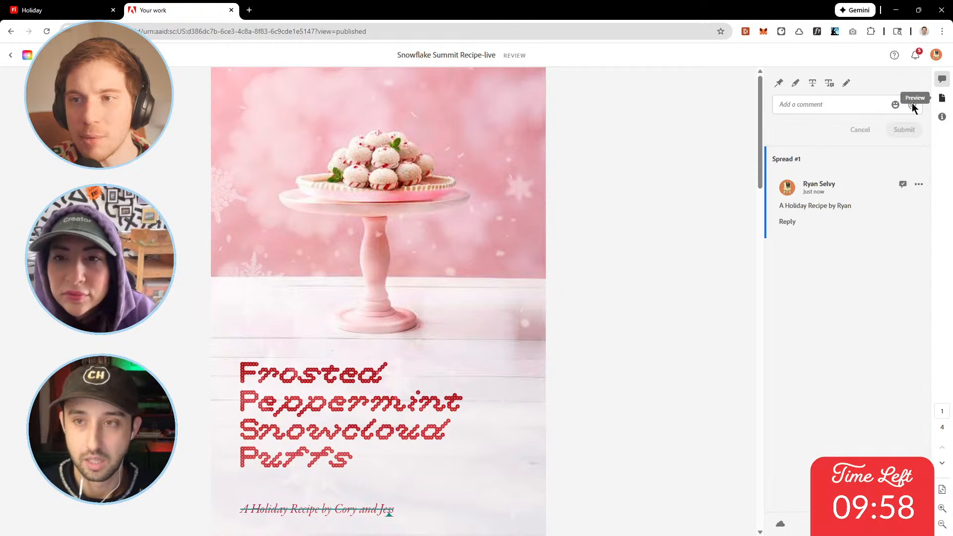
# Switch to the Holiday board in full screen, move the Slay Bells reindeer character onto the far blank circle, and delete its cover.
pyautogui.click(59, 13)
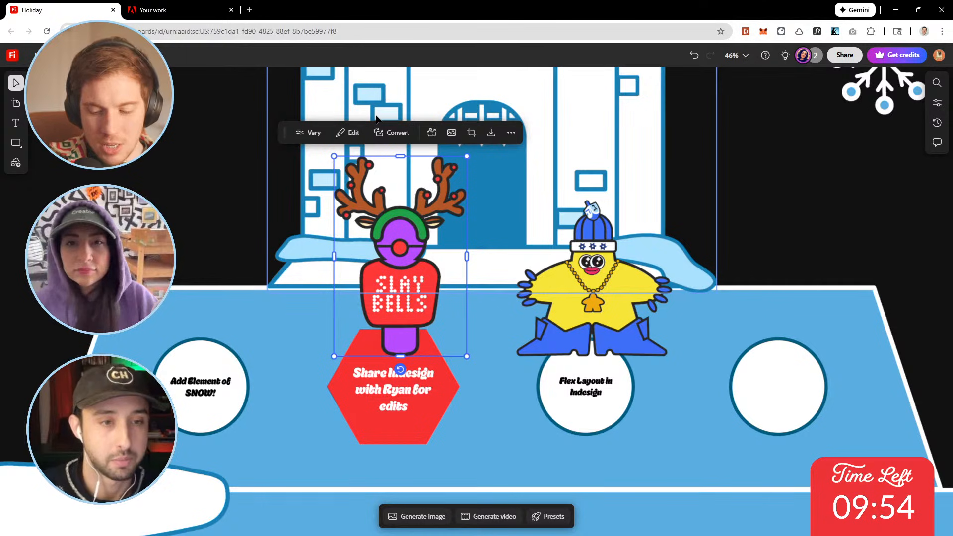
pyautogui.press('F11')
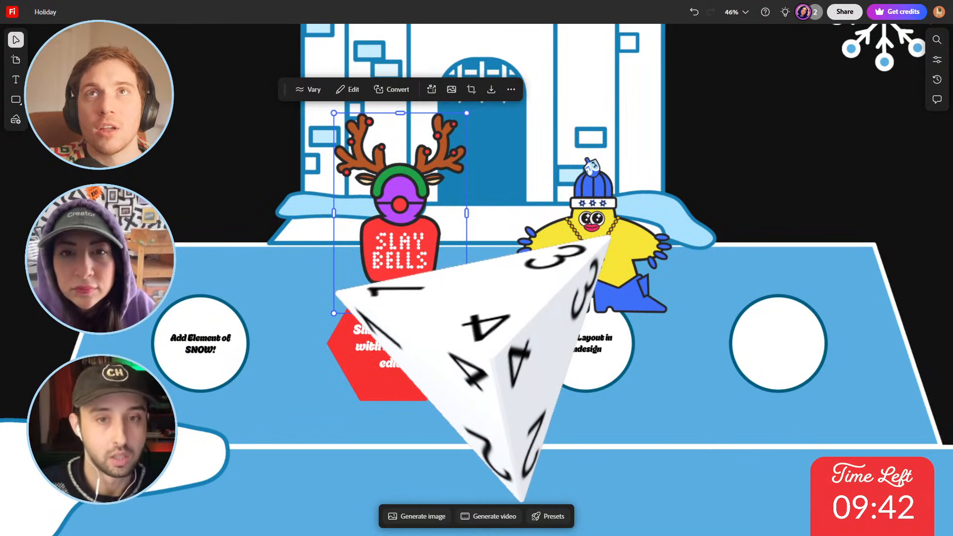
pyautogui.moveTo(437, 220); pyautogui.dragTo(818, 252)
pyautogui.click(757, 381)
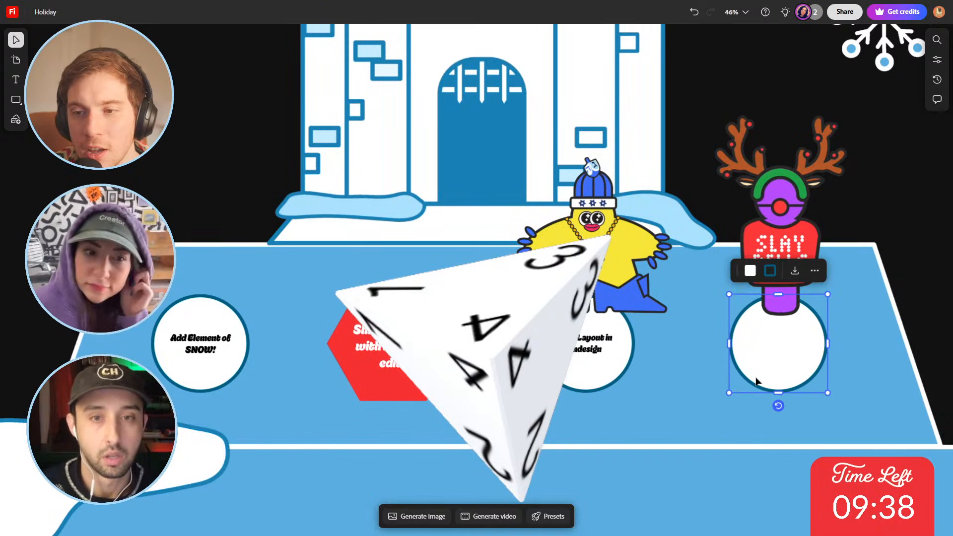
pyautogui.press('Delete')
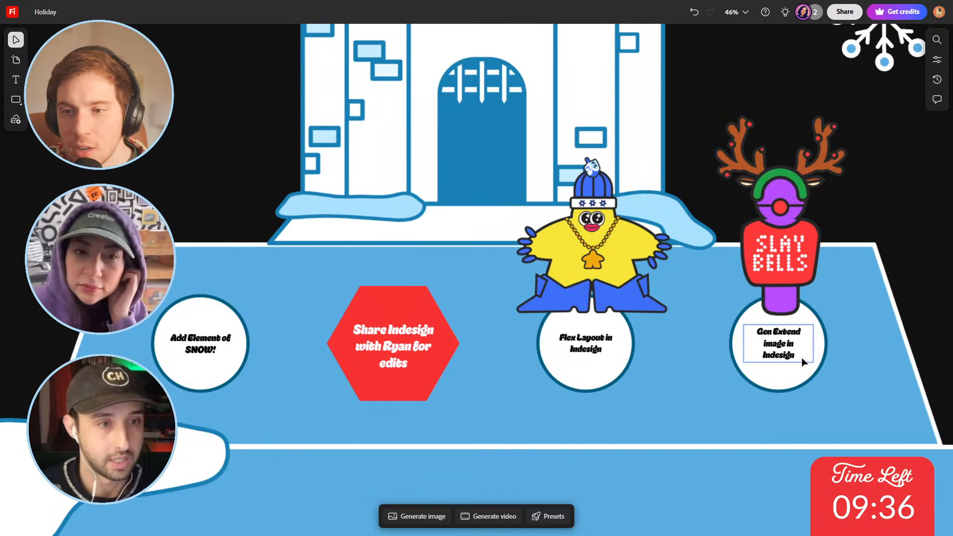
# Examine the Gen Extend and Flex Layout challenge circles and the characters standing on them up close.
pyautogui.scroll(5, 803, 362)
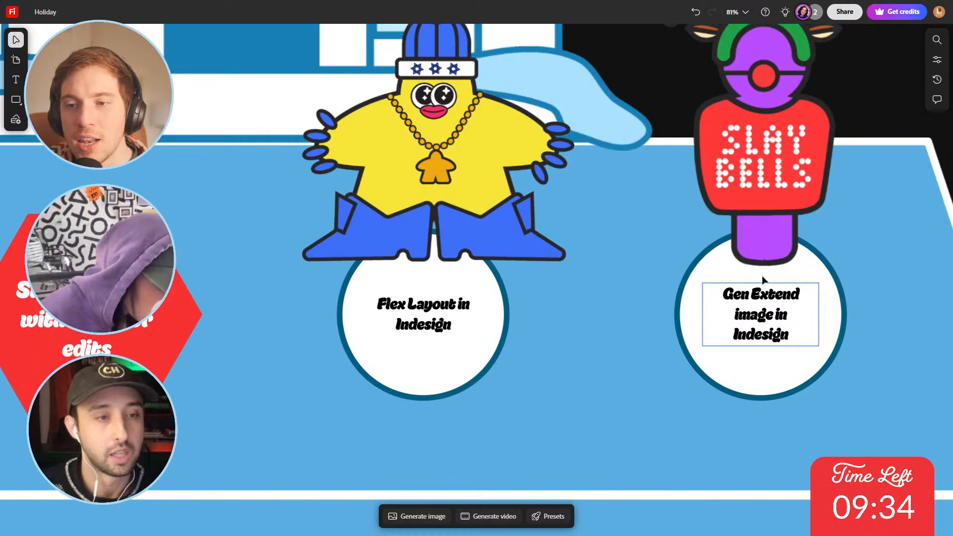
pyautogui.scroll(-5, 750, 270)
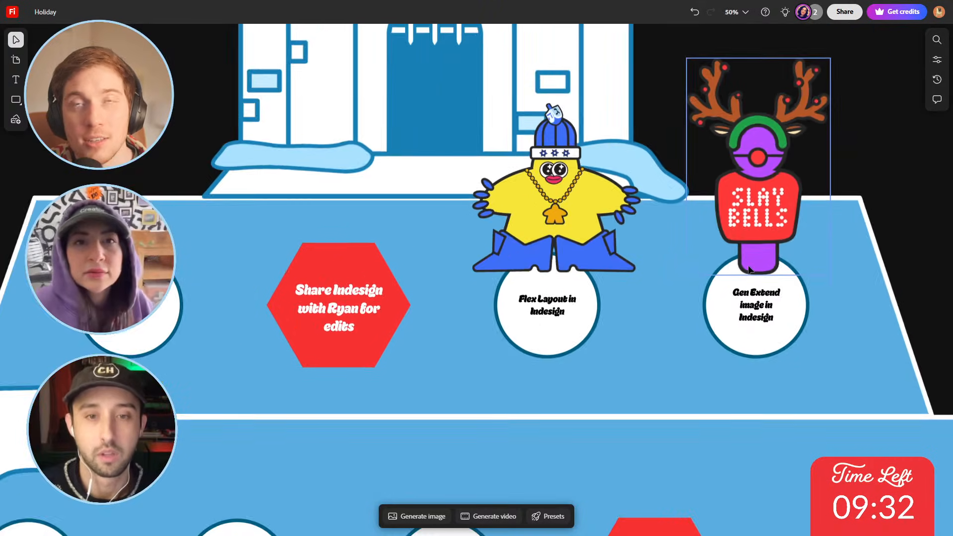
pyautogui.click(845, 176)
pyautogui.press('space')
pyautogui.moveTo(714, 176); pyautogui.dragTo(696, 292)
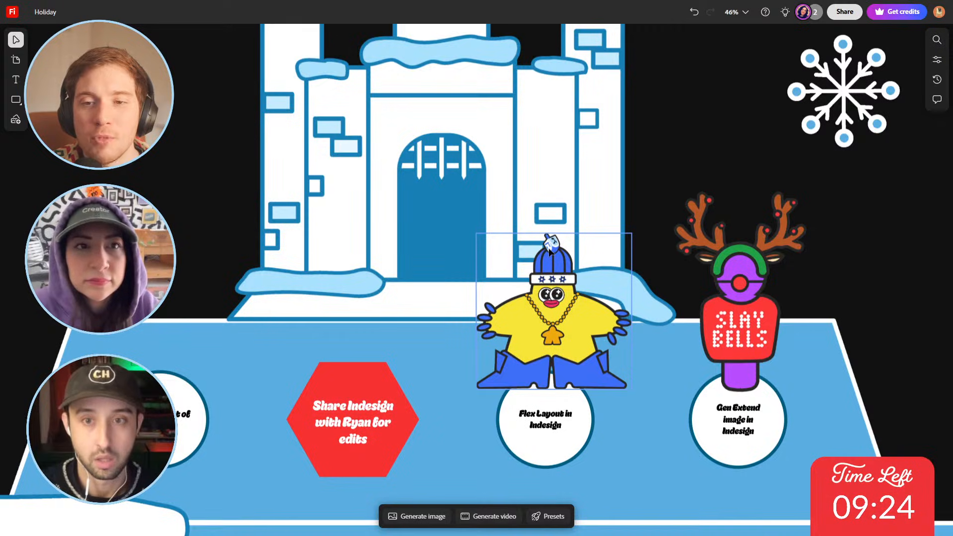
pyautogui.scroll(10, 550, 248)
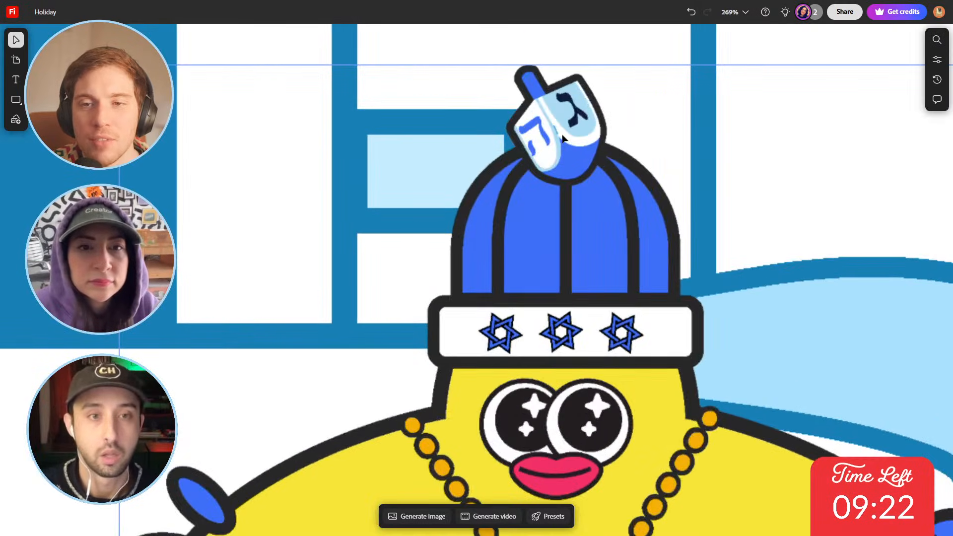
pyautogui.scroll(-10, 563, 138)
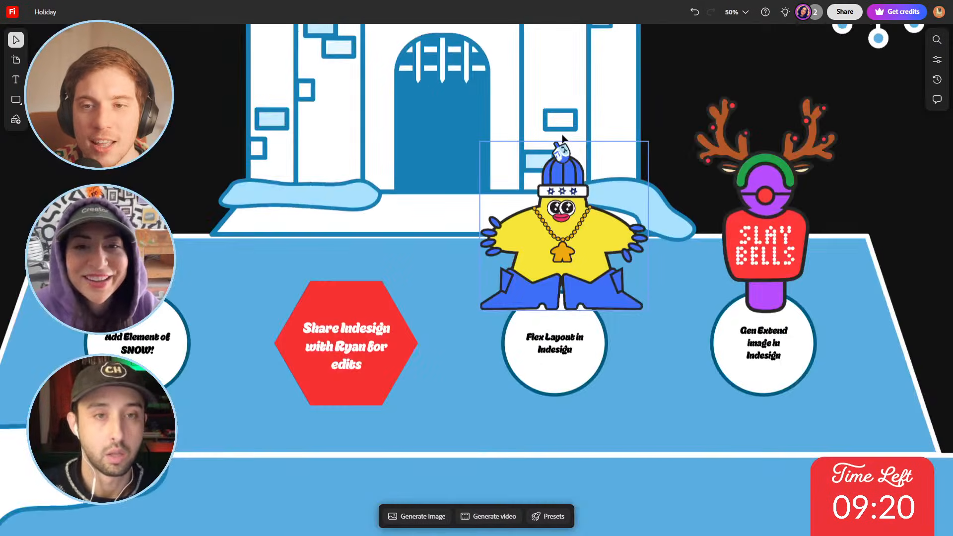
pyautogui.scroll(5, 564, 138)
pyautogui.scroll(-4, 564, 138)
pyautogui.scroll(3, 563, 144)
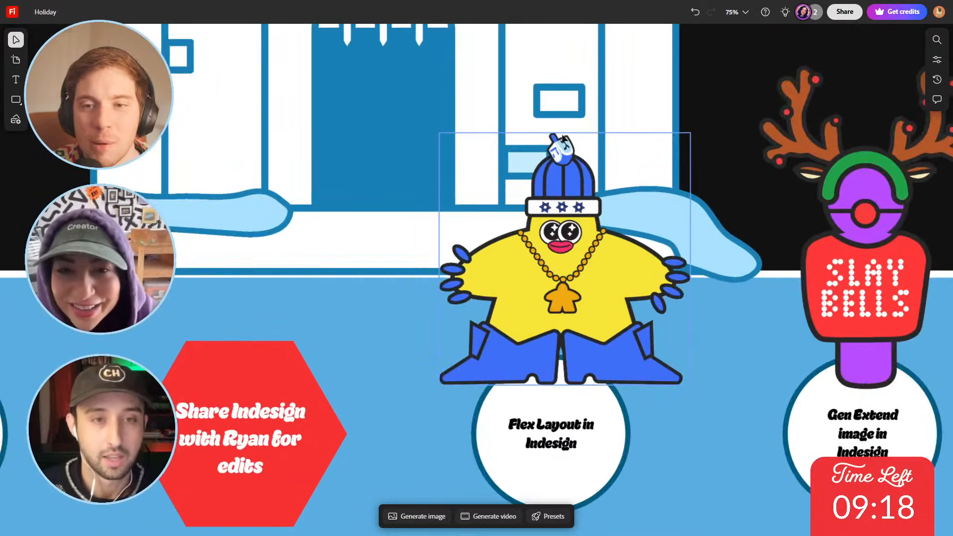
pyautogui.scroll(-2, 563, 149)
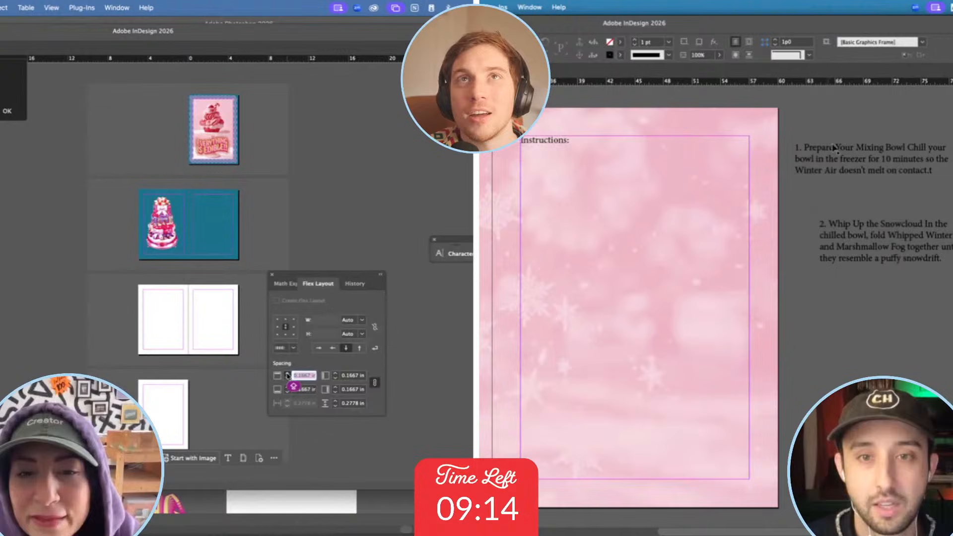
# In InDesign, set the flex layout padding to 0.0625 in on all sides, and place instruction 1 narrowed under the Instructions heading.
pyautogui.click(288, 374)
pyautogui.click(288, 374)
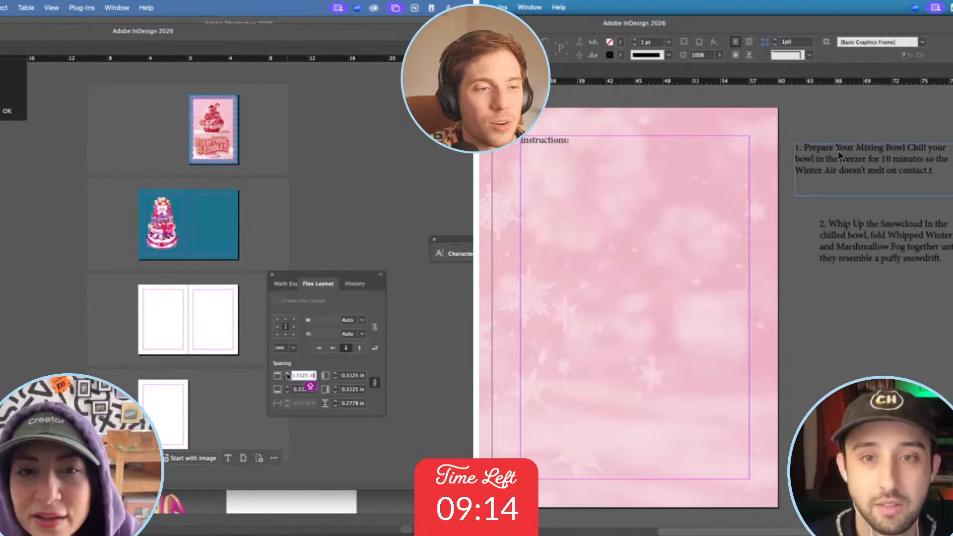
pyautogui.click(288, 373)
pyautogui.moveTo(840, 154); pyautogui.dragTo(565, 180)
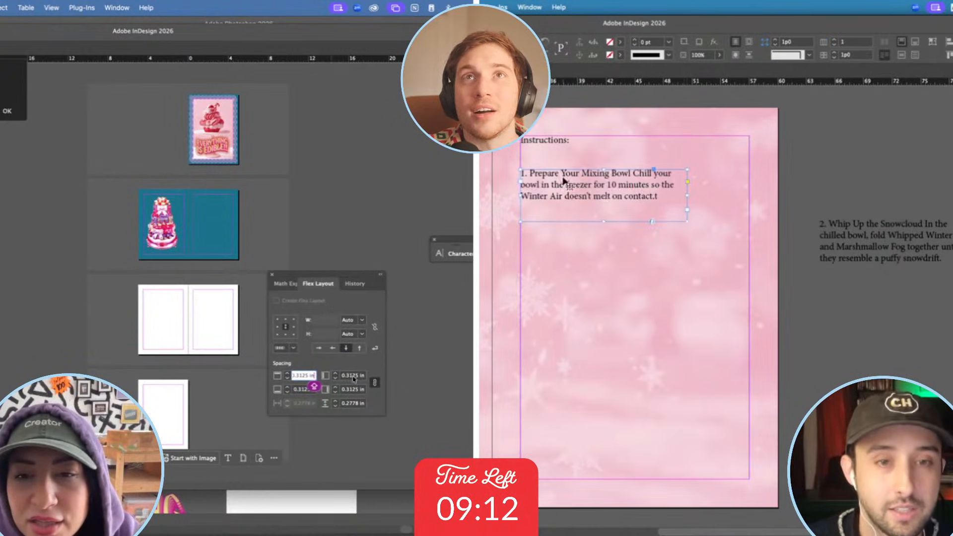
pyautogui.click(287, 379)
pyautogui.moveTo(688, 222); pyautogui.dragTo(611, 236)
pyautogui.click(287, 379)
pyautogui.click(287, 379)
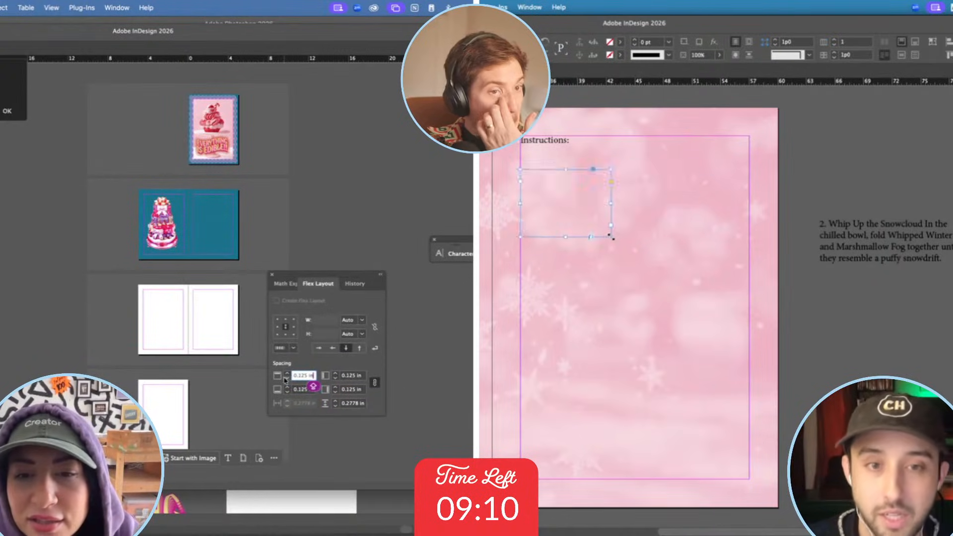
pyautogui.click(287, 379)
# Delete the stray "t" after "contact." at the end of instruction 1.
pyautogui.press('t')
pyautogui.click(557, 231)
pyautogui.press('BackSpace')
pyautogui.press('Escape')
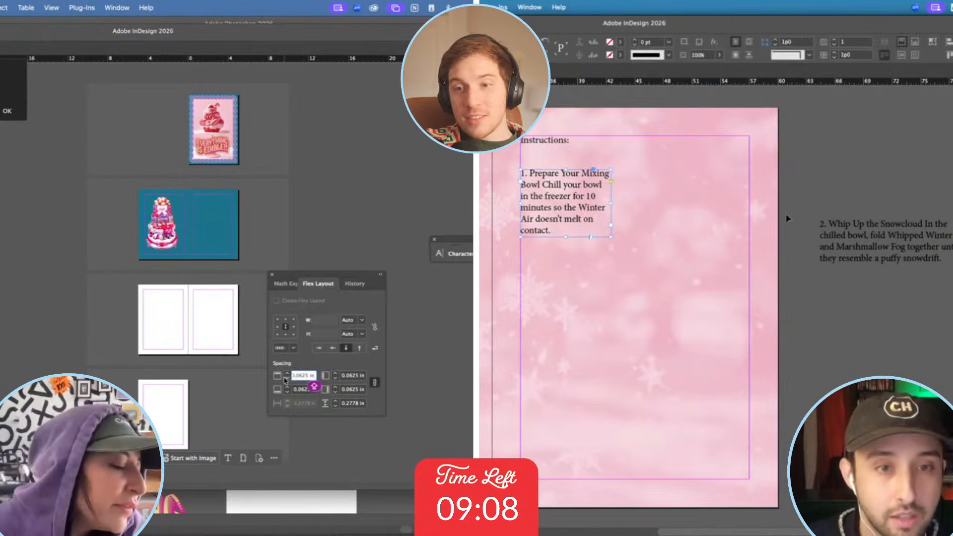
# Place instruction 2 beside instruction 1 and narrow its frame to a second column ending at the page margin.
pyautogui.moveTo(857, 236); pyautogui.dragTo(659, 185)
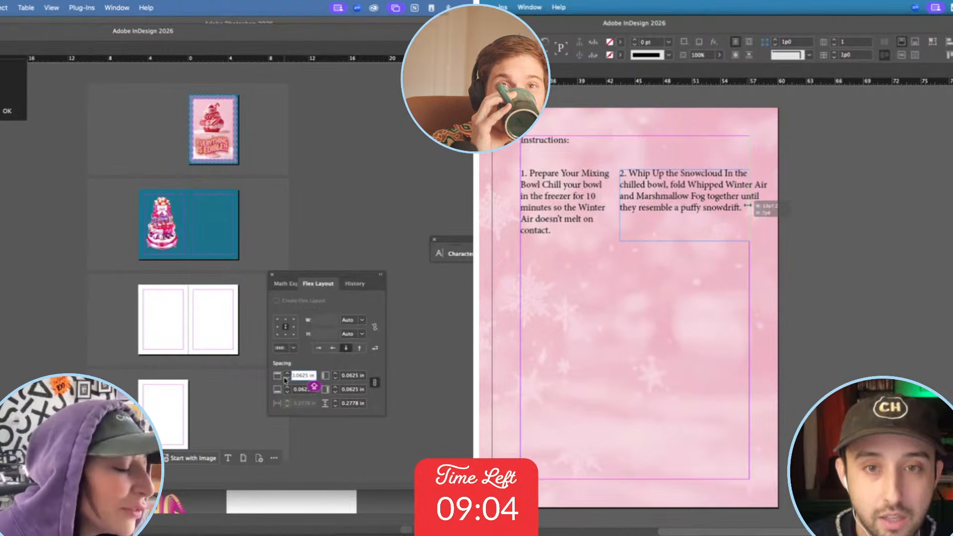
pyautogui.moveTo(748, 205); pyautogui.dragTo(749, 205)
pyautogui.moveTo(620, 206); pyautogui.dragTo(649, 205)
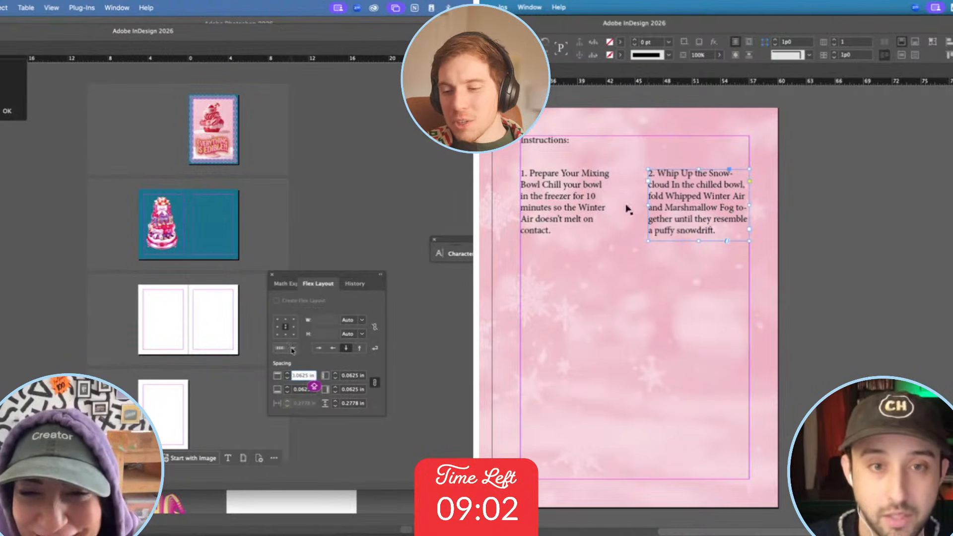
# Select the instruction 1 frame and change how the flex layout distributes its items.
pyautogui.click(548, 198)
pyautogui.click(293, 349)
pyautogui.click(305, 379)
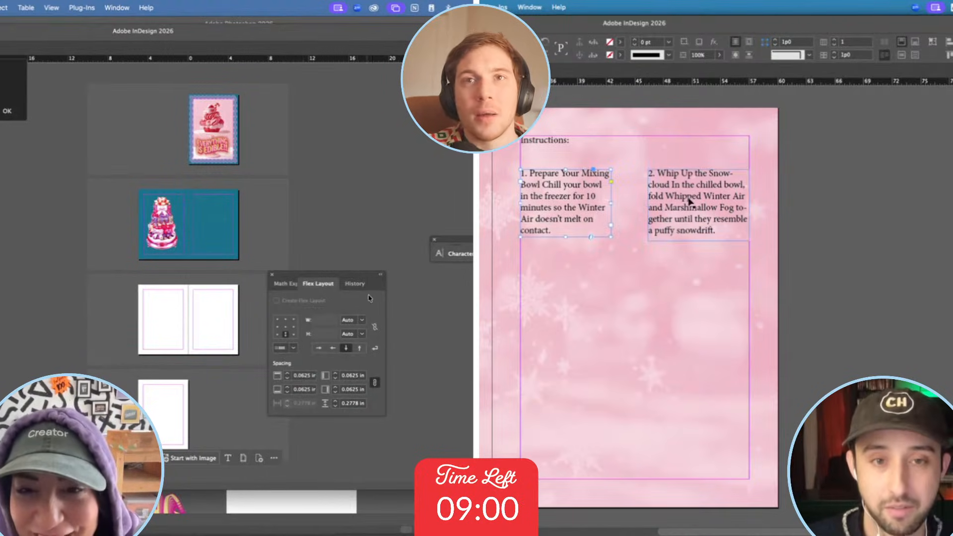
# Move instructions 3 and 4 into the two columns beneath the first row of instructions, and close the floating Math Expressions panel.
pyautogui.click(851, 178)
pyautogui.hscroll(-5, 850, 179)
pyautogui.click(287, 284)
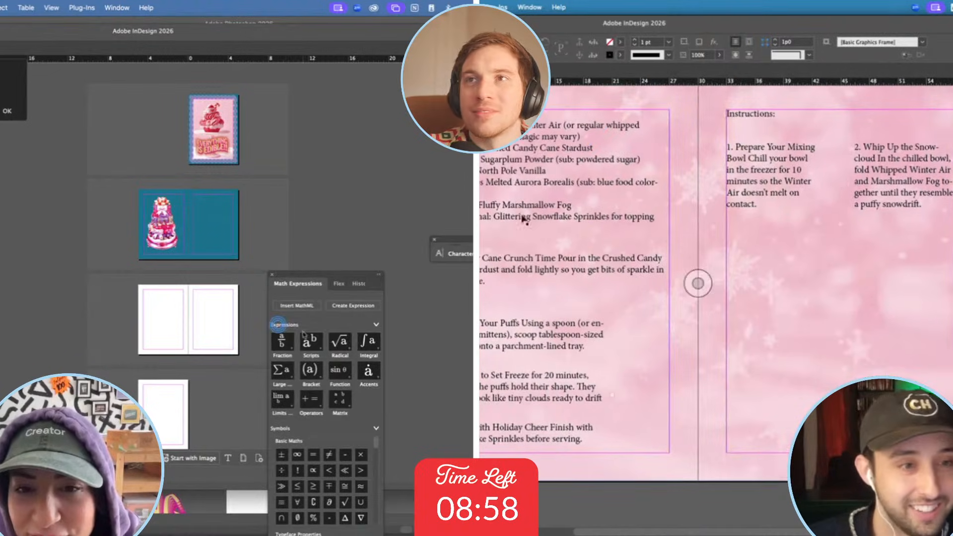
pyautogui.moveTo(483, 278); pyautogui.dragTo(897, 271)
pyautogui.click(272, 275)
pyautogui.scroll(4, 194, 321)
pyautogui.scroll(-3, 194, 321)
pyautogui.moveTo(482, 278); pyautogui.dragTo(757, 269)
# Select the teal spread background, and lengthen the instruction 3 frame so its full text fits.
pyautogui.click(205, 260)
pyautogui.scroll(5, 206, 260)
pyautogui.moveTo(882, 279); pyautogui.dragTo(900, 292)
pyautogui.scroll(4, 207, 259)
pyautogui.hscroll(3, 875, 266)
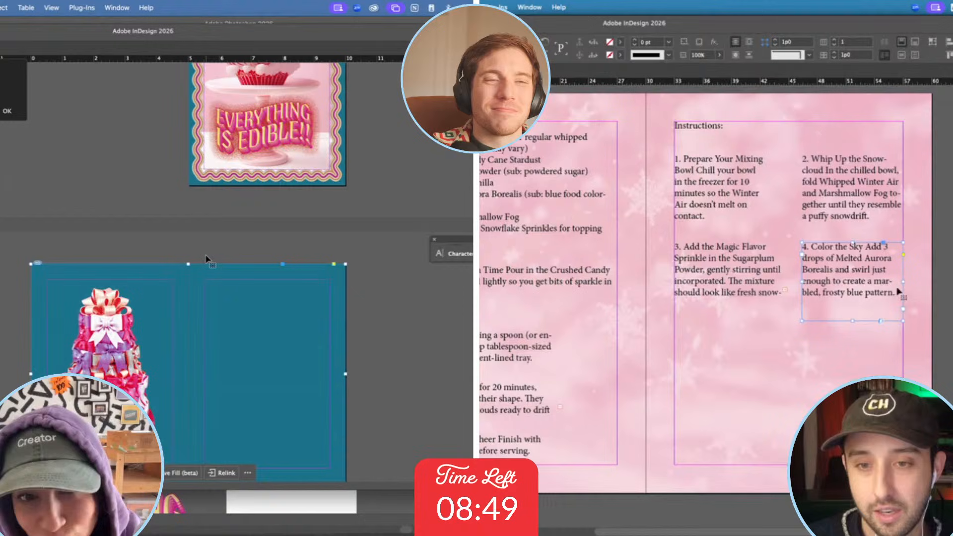
pyautogui.click(751, 298)
pyautogui.moveTo(730, 301); pyautogui.dragTo(728, 314)
pyautogui.scroll(-1, 728, 314)
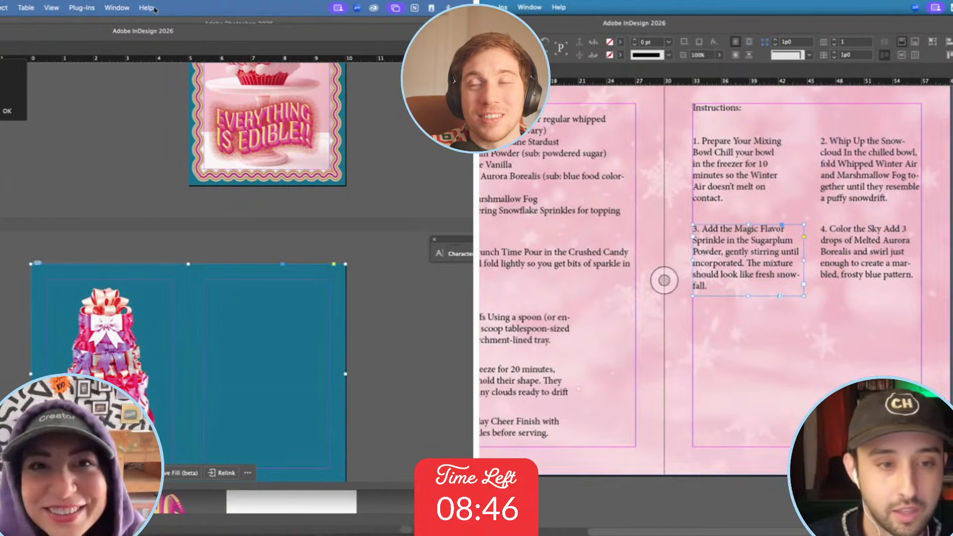
# Convert the teal spread background to a flex layout, and place instruction 6 beneath instruction 3.
pyautogui.click(146, 8)
pyautogui.write('FLEX')
pyautogui.moveTo(173, 69)
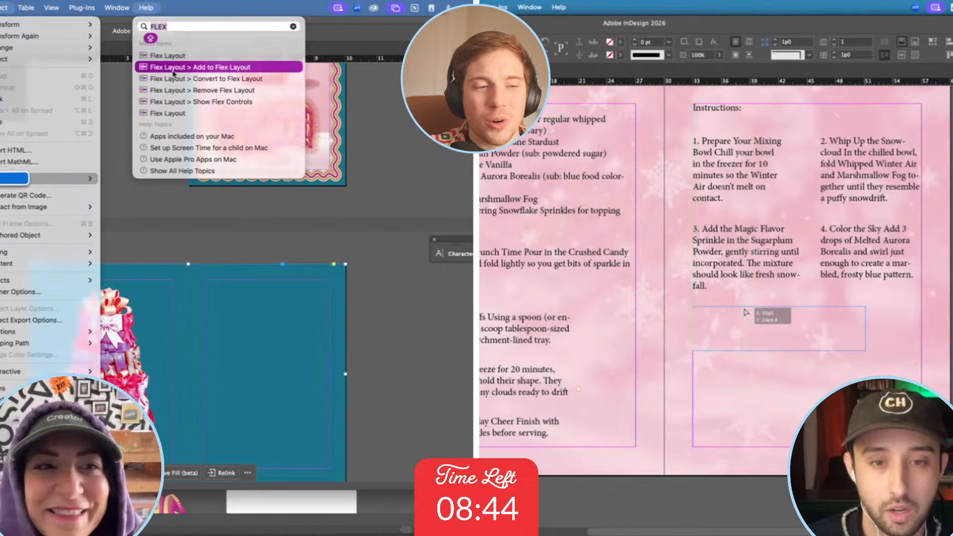
pyautogui.moveTo(746, 313); pyautogui.dragTo(746, 313)
pyautogui.click(174, 78)
# Narrow the instruction 6 frame to the column width and lengthen it to fit all its text.
pyautogui.moveTo(865, 328); pyautogui.dragTo(803, 328)
pyautogui.press('super+minus')
pyautogui.press('super+minus')
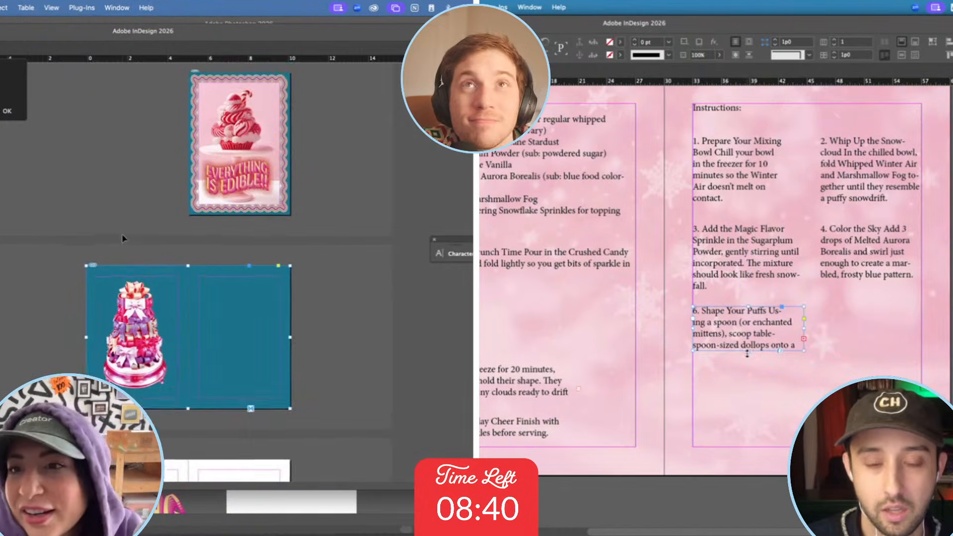
pyautogui.moveTo(748, 351); pyautogui.dragTo(748, 372)
pyautogui.doubleClick(781, 343)
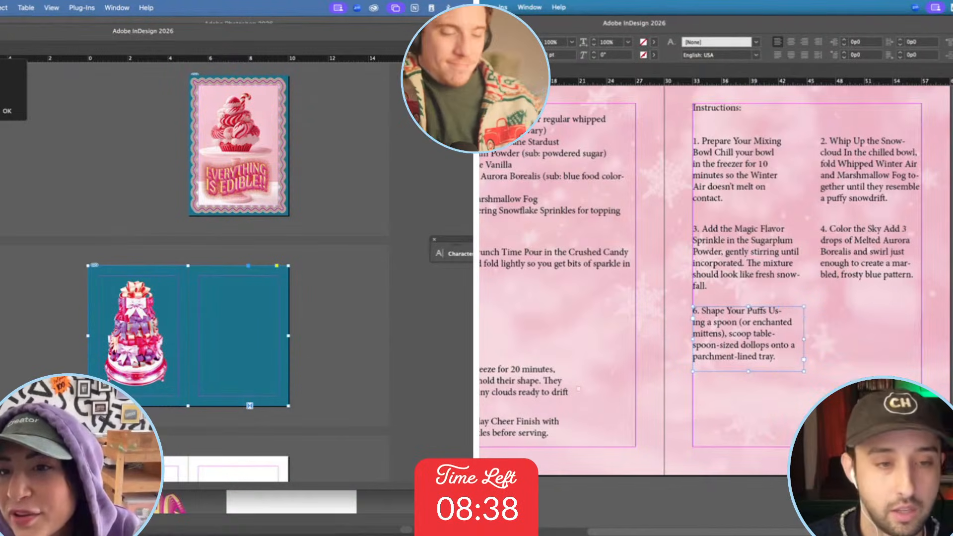
pyautogui.press('Escape')
# Place instruction 7 beside instruction 6 and reshape its frame to fit the second column.
pyautogui.moveTo(489, 381); pyautogui.dragTo(840, 318)
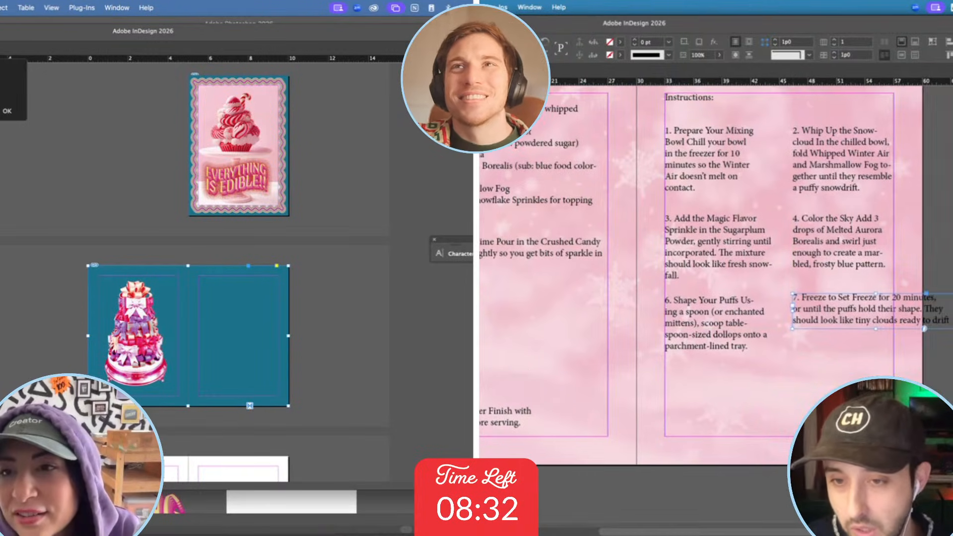
pyautogui.moveTo(926, 328)
pyautogui.mouseDown()
pyautogui.moveTo(894, 355)
pyautogui.moveTo(843, 365)
pyautogui.mouseUp()
pyautogui.click(357, 175)
pyautogui.scroll(-3, 358, 175)
# Move instruction 8 into the first column beneath instruction 6.
pyautogui.moveTo(483, 415); pyautogui.dragTo(766, 390)
pyautogui.moveTo(325, 291); pyautogui.dragTo(302, 277)
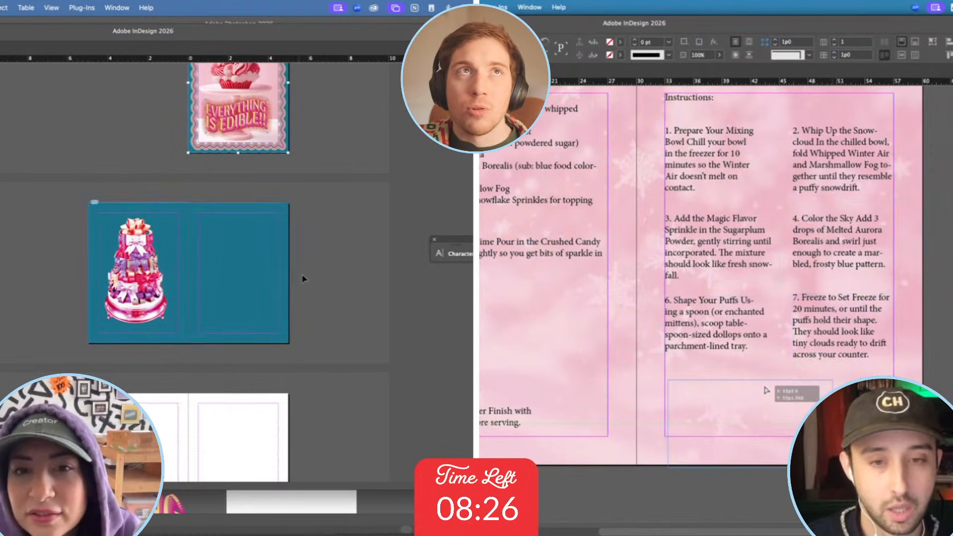
pyautogui.moveTo(766, 389); pyautogui.dragTo(764, 390)
pyautogui.moveTo(302, 277); pyautogui.dragTo(90, 182)
pyautogui.moveTo(764, 390); pyautogui.dragTo(763, 389)
# Lay out the cover artwork as a flex layout row, and fit the instruction 8 frame within the column and bottom margin.
pyautogui.moveTo(91, 164); pyautogui.dragTo(91, 163)
pyautogui.scroll(-1, 762, 388)
pyautogui.moveTo(113, 109); pyautogui.dragTo(334, 171)
pyautogui.moveTo(749, 448); pyautogui.dragTo(747, 417)
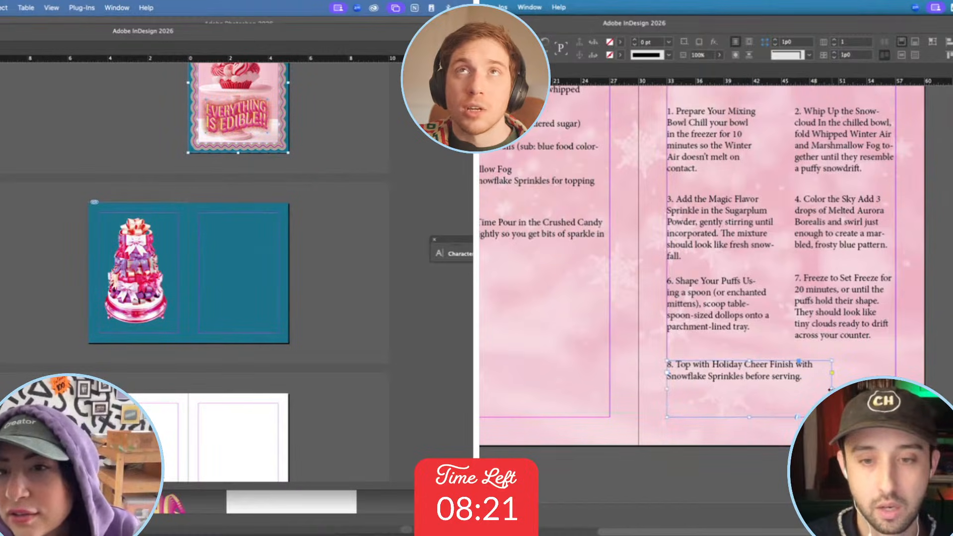
pyautogui.moveTo(793, 390); pyautogui.dragTo(778, 388)
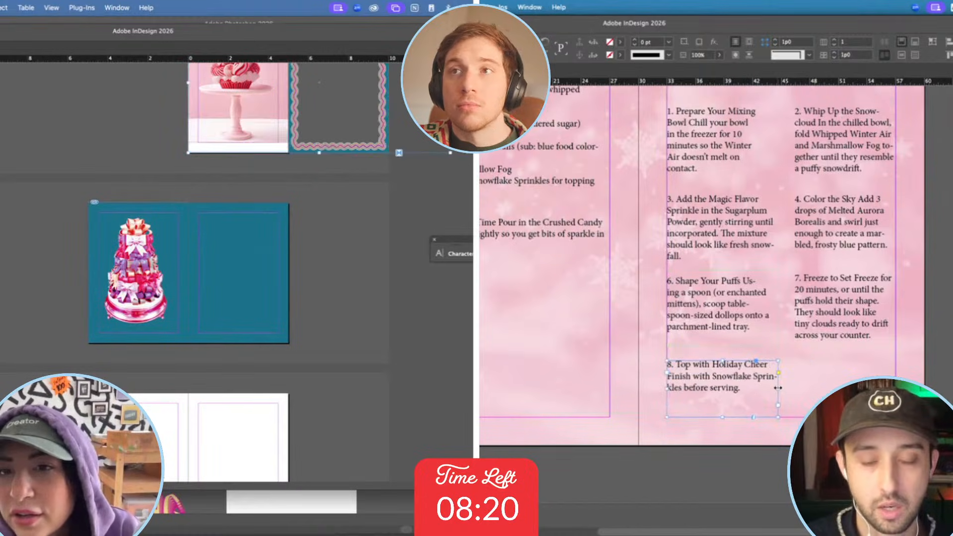
# Try to narrow the cover's flex layout container.
pyautogui.scroll(2, 238, 268)
pyautogui.click(933, 347)
pyautogui.scroll(1, 934, 347)
pyautogui.scroll(2, 934, 347)
pyautogui.moveTo(398, 240); pyautogui.dragTo(332, 244)
# Enlarge the "Instructions:" heading text by five size increments and deselect it.
pyautogui.doubleClick(687, 166)
pyautogui.press('super+a')
pyautogui.press('super+z')
pyautogui.moveTo(720, 167); pyautogui.dragTo(662, 167)
pyautogui.press('super+shift+period')
pyautogui.press('super+shift+period')
pyautogui.press('super+shift+period')
pyautogui.press('super+shift+period')
pyautogui.press('super+shift+period')
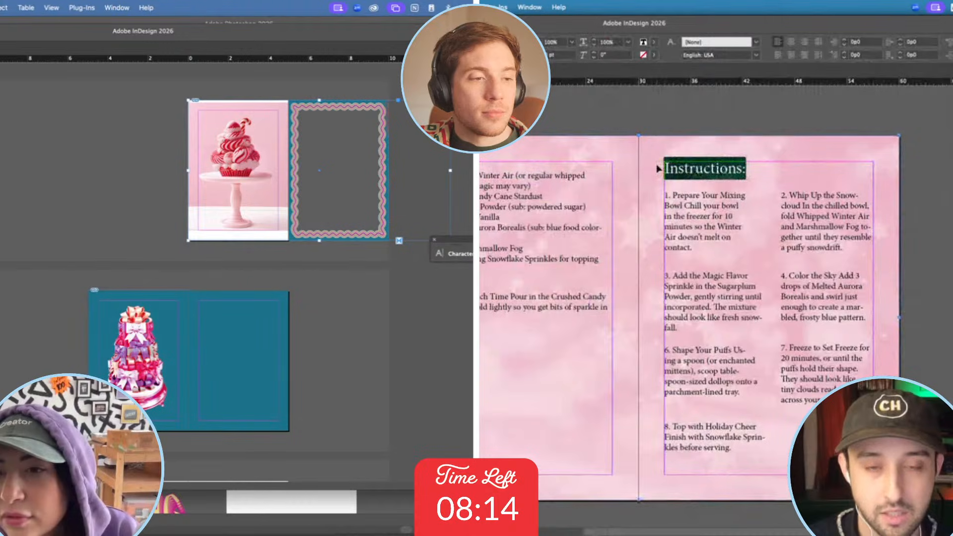
pyautogui.press('Escape')
pyautogui.click(649, 124)
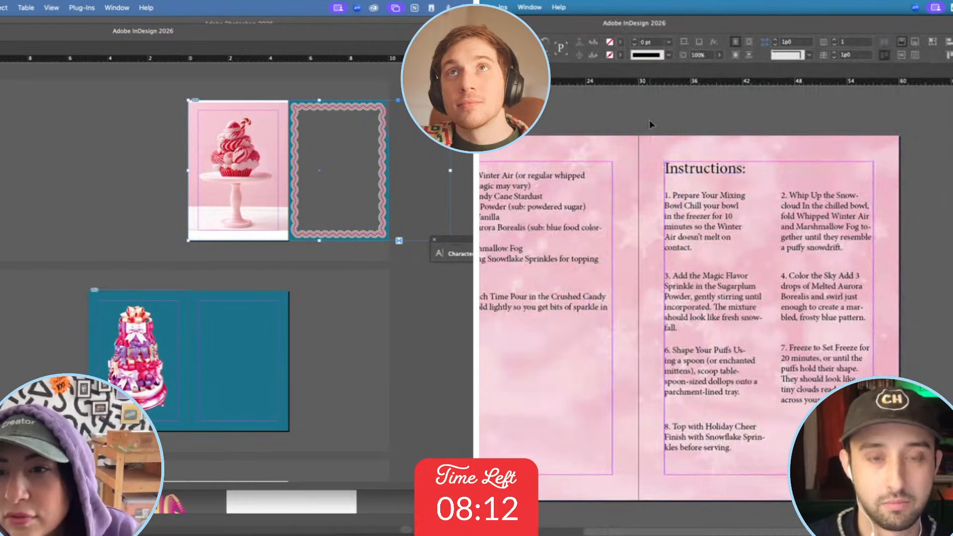
# Enlarge the heading above the ingredients list by two size increments, lengthen its text frame, and select the Cane Crunch Time instruction.
pyautogui.scroll(1, 596, 157)
pyautogui.scroll(2, 596, 158)
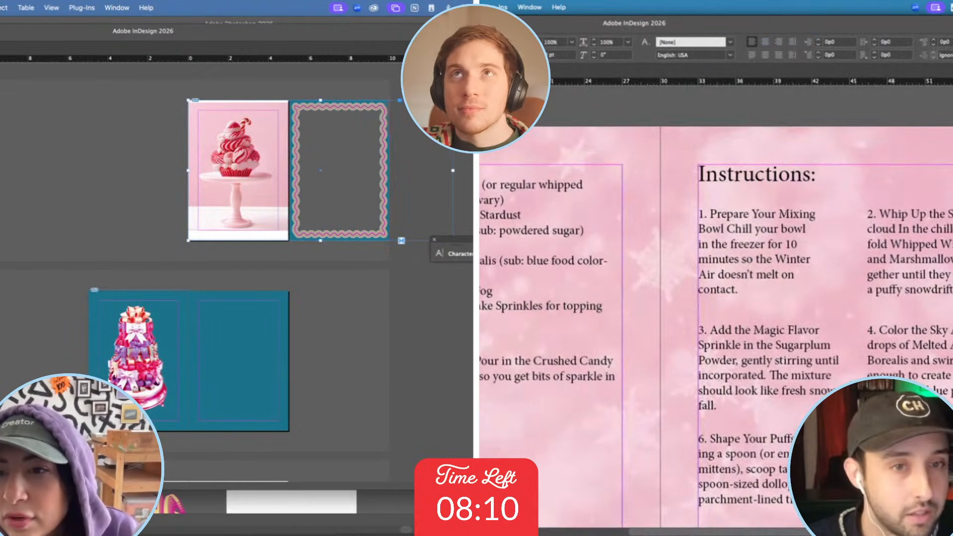
pyautogui.press('t')
pyautogui.press('super+shift+period')
pyautogui.press('super+shift+period')
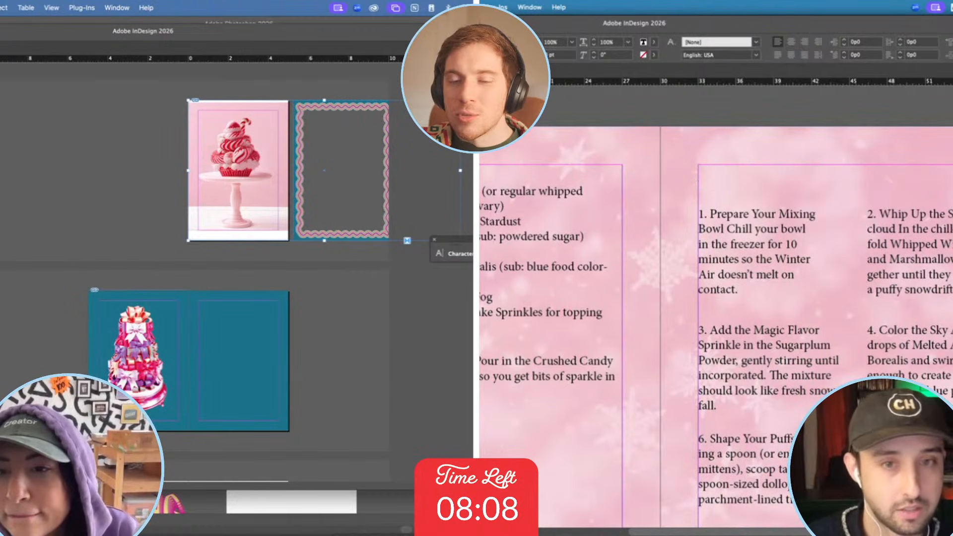
pyautogui.press('Escape')
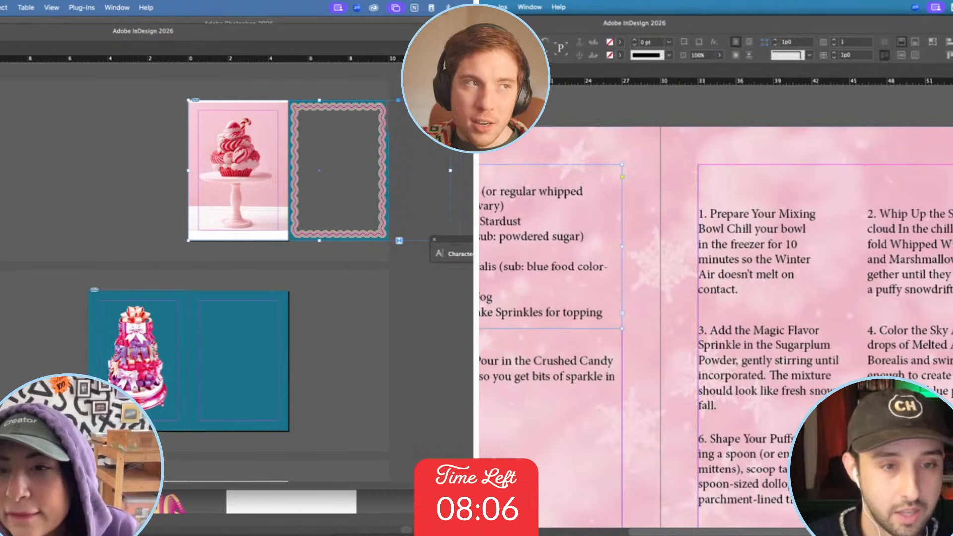
pyautogui.moveTo(480, 328); pyautogui.dragTo(480, 340)
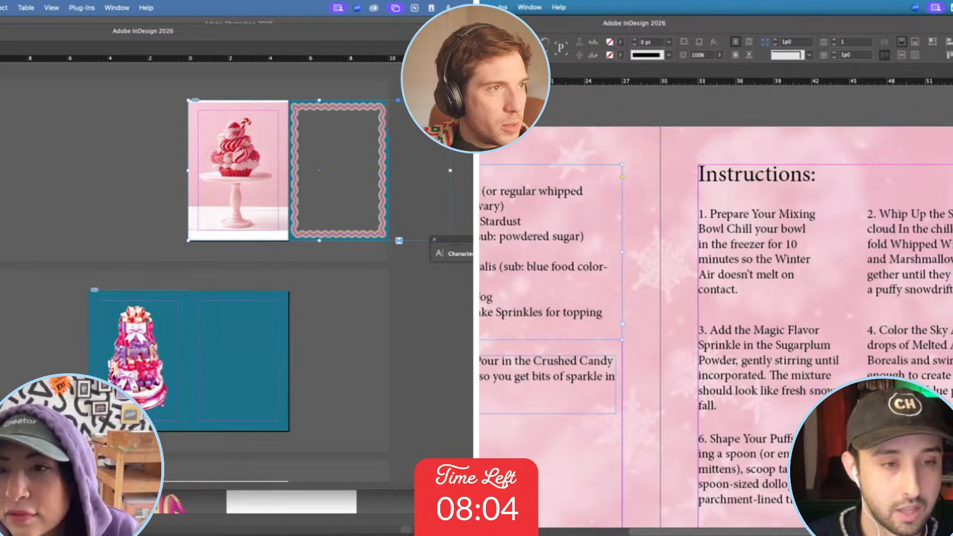
pyautogui.click(546, 378)
pyautogui.scroll(-5, 546, 368)
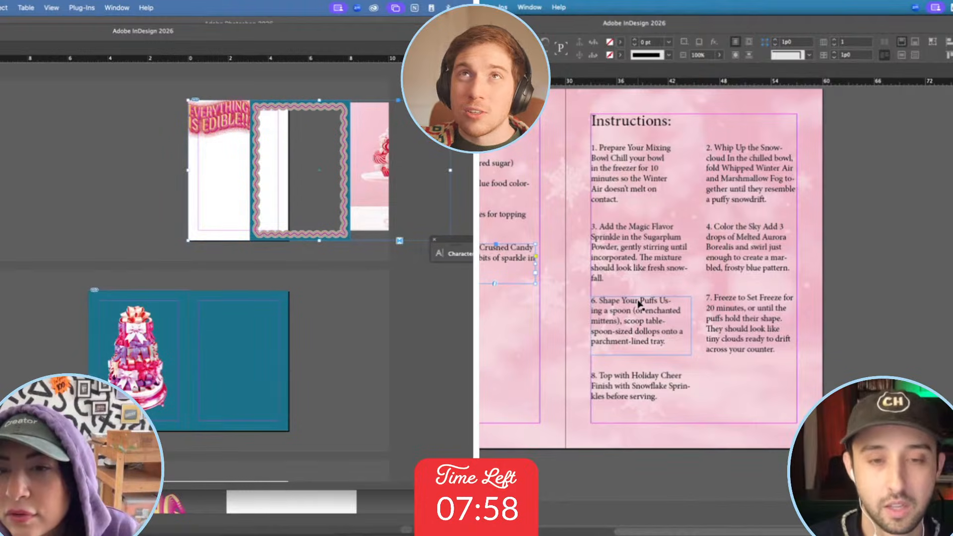
# Set instruction 7 aside on the pasteboard, shift instruction 6 to the right column, and fit the Candy Cane Crunch Time frame into the freed left-column spot.
pyautogui.moveTo(723, 311); pyautogui.dragTo(882, 312)
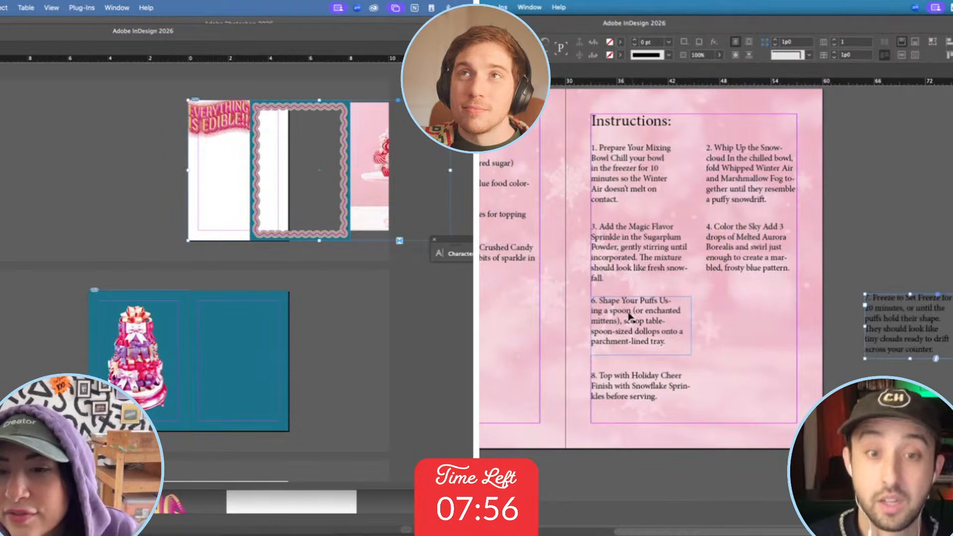
pyautogui.moveTo(616, 315); pyautogui.dragTo(731, 316)
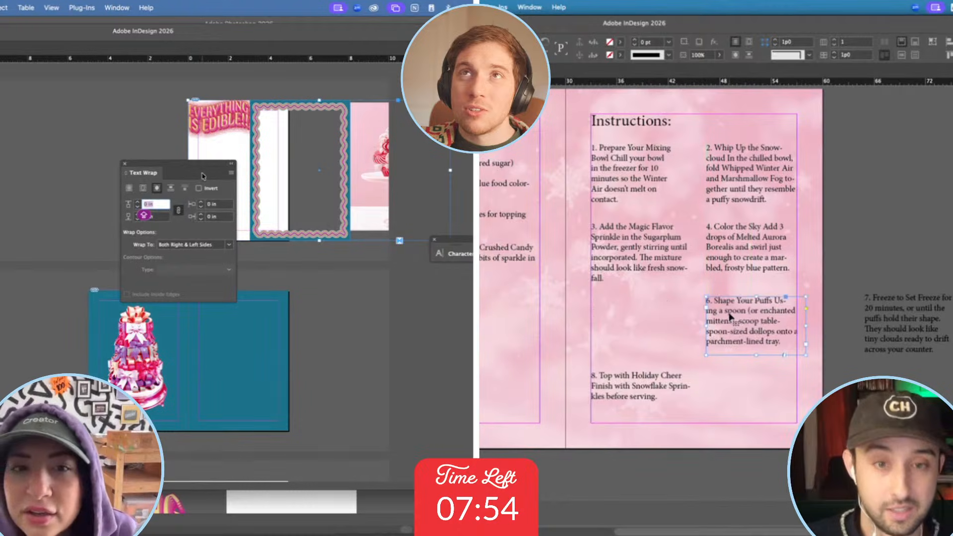
pyautogui.moveTo(395, 269); pyautogui.dragTo(649, 321)
pyautogui.click(124, 164)
pyautogui.click(108, 174)
pyautogui.click(349, 219)
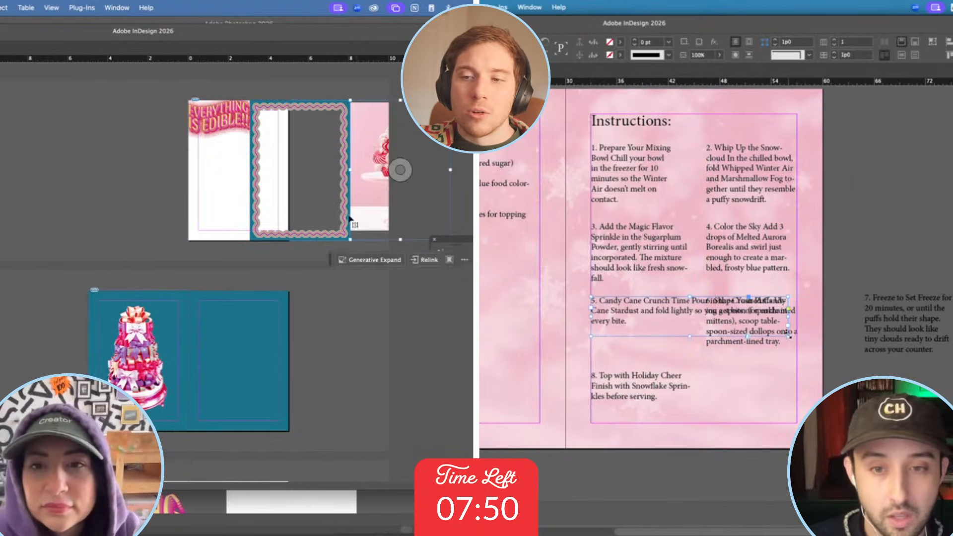
pyautogui.moveTo(789, 337); pyautogui.dragTo(691, 350)
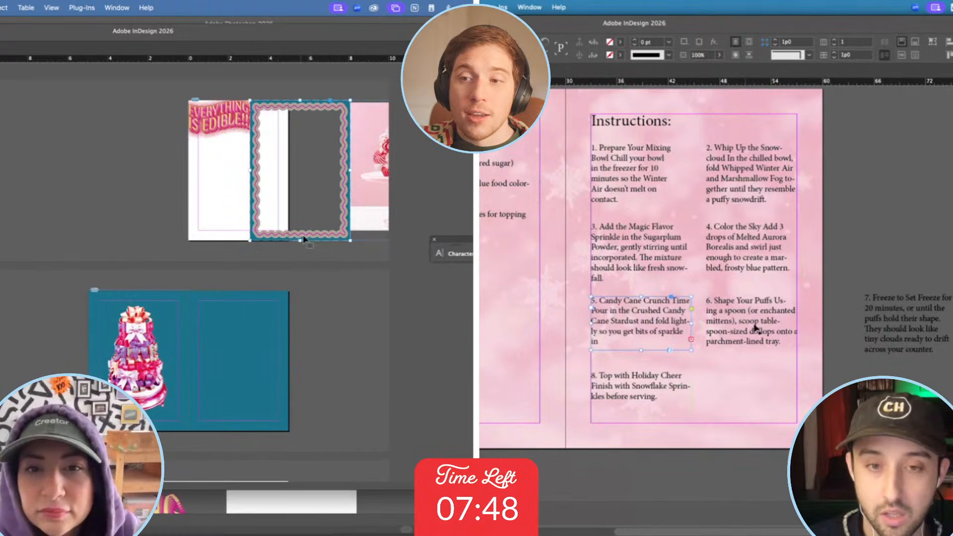
# Complete the end of instruction 5 so that it reads "in every bite." and leave text editing.
pyautogui.doubleClick(609, 339)
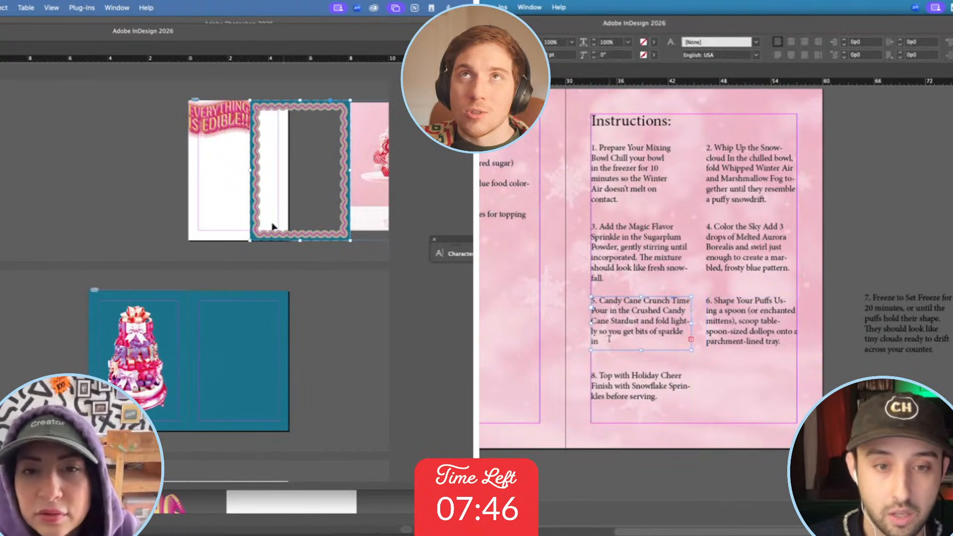
pyautogui.write('every bite.')
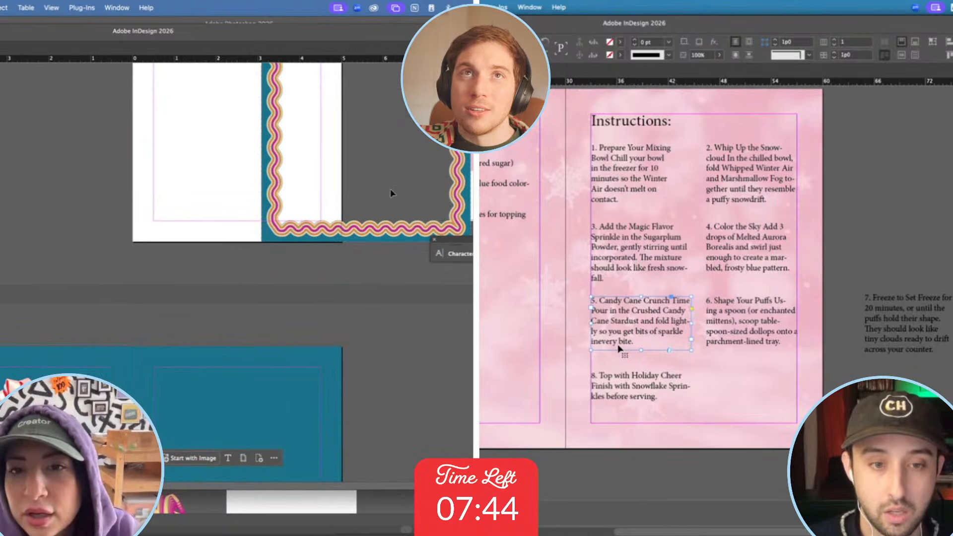
pyautogui.press('Escape')
# Move instruction 8 to the right column and instruction 7 to the left, and reorder the cover's flex row with the cake image first.
pyautogui.click(318, 201)
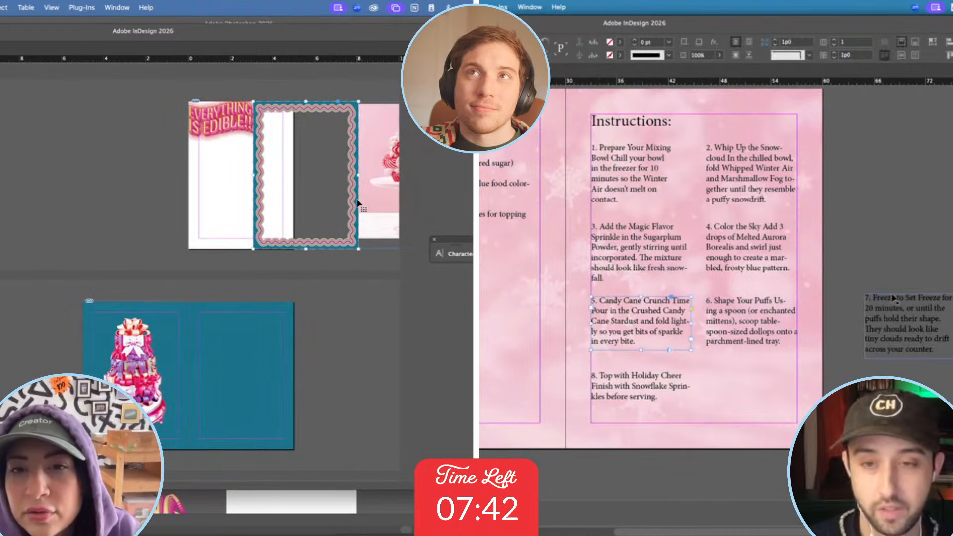
pyautogui.press('Right')
pyautogui.moveTo(365, 205); pyautogui.dragTo(267, 203)
pyautogui.moveTo(599, 378); pyautogui.dragTo(714, 371)
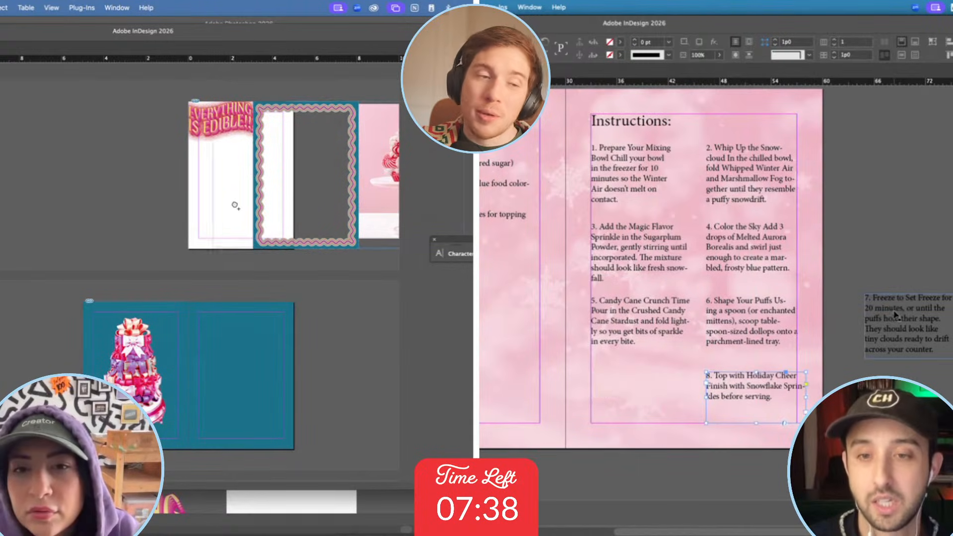
pyautogui.moveTo(235, 205); pyautogui.dragTo(233, 207)
pyautogui.moveTo(895, 316); pyautogui.dragTo(621, 387)
pyautogui.moveTo(298, 185); pyautogui.dragTo(290, 185)
pyautogui.moveTo(622, 388); pyautogui.dragTo(621, 388)
pyautogui.moveTo(289, 185); pyautogui.dragTo(236, 187)
pyautogui.moveTo(621, 388); pyautogui.dragTo(621, 388)
pyautogui.moveTo(236, 187); pyautogui.dragTo(235, 184)
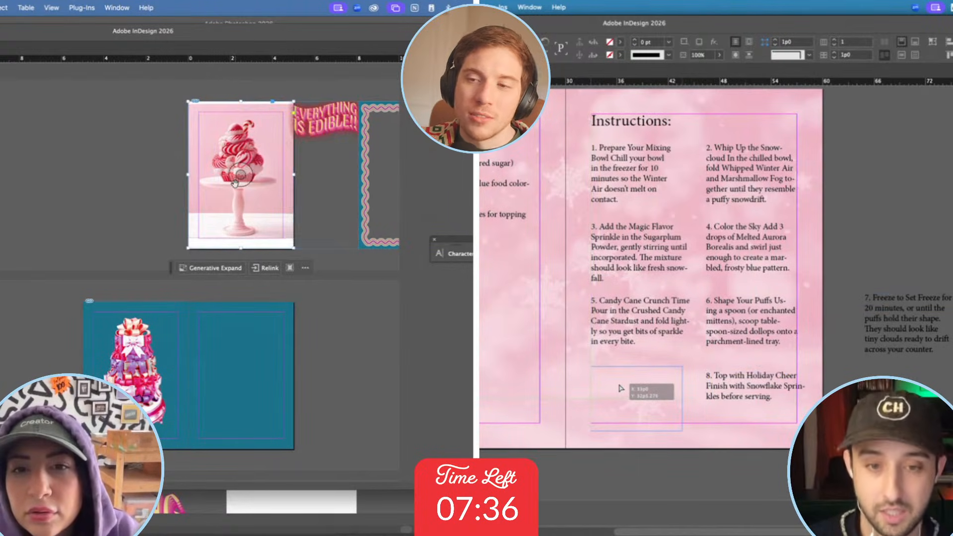
pyautogui.moveTo(621, 388); pyautogui.dragTo(642, 396)
# Seat instruction 7 on the bottom margin and fit instruction 8 within the right column, level with instruction 7.
pyautogui.click(342, 149)
pyautogui.click(364, 162)
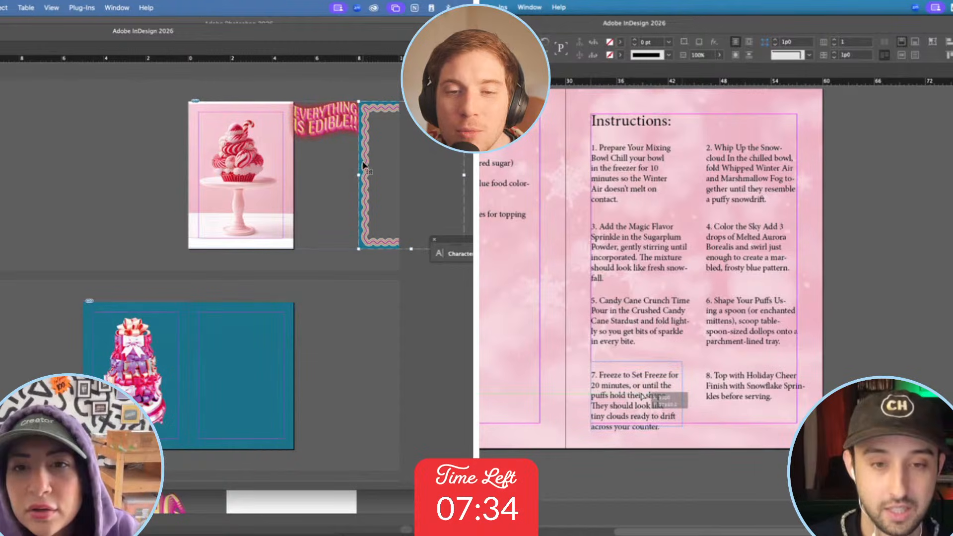
pyautogui.moveTo(364, 168); pyautogui.dragTo(292, 158)
pyautogui.moveTo(641, 393); pyautogui.dragTo(642, 393)
pyautogui.moveTo(324, 152); pyautogui.dragTo(388, 152)
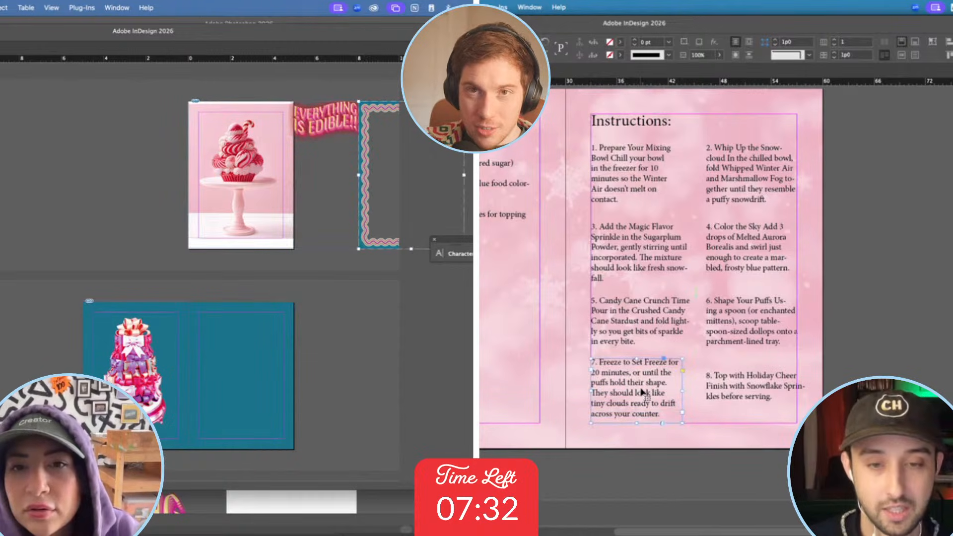
pyautogui.moveTo(773, 387); pyautogui.dragTo(797, 386)
pyautogui.click(863, 374)
pyautogui.scroll(3, 865, 375)
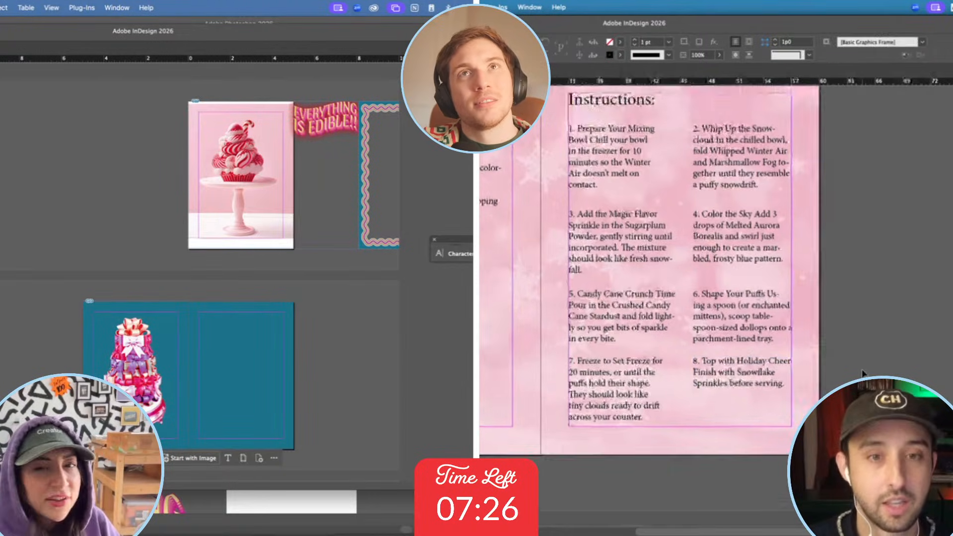
pyautogui.scroll(5, 864, 374)
pyautogui.doubleClick(621, 205)
pyautogui.click(586, 194)
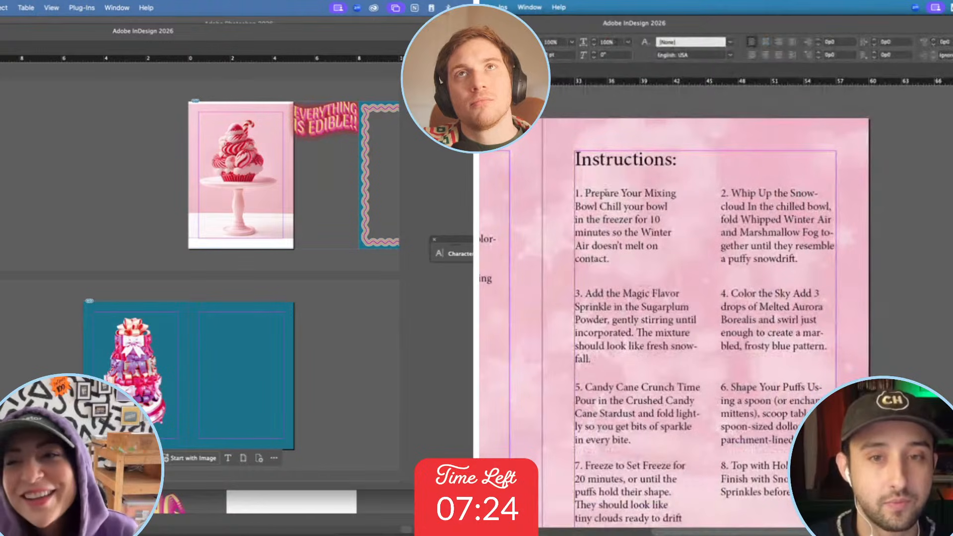
pyautogui.press('BackSpace')
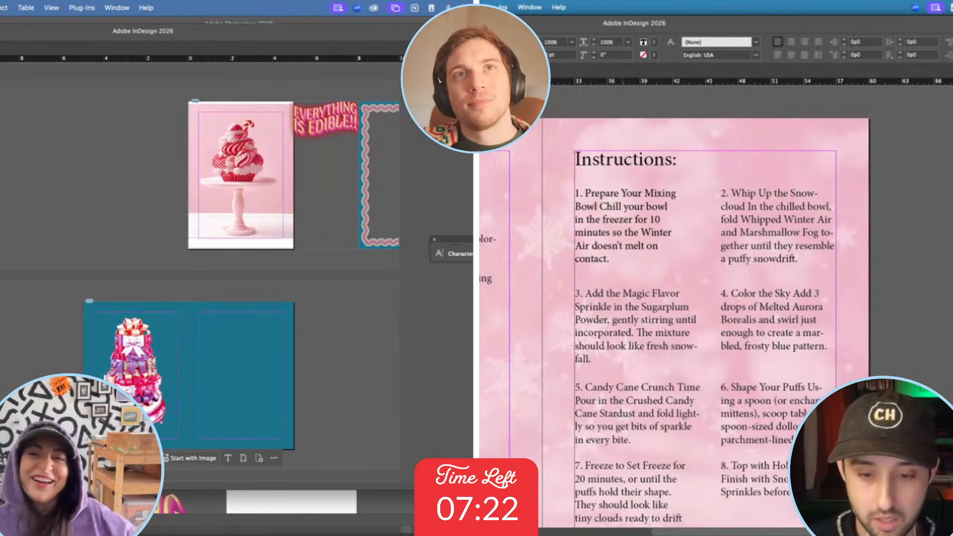
pyautogui.press('Escape')
pyautogui.scroll(5, 328, 128)
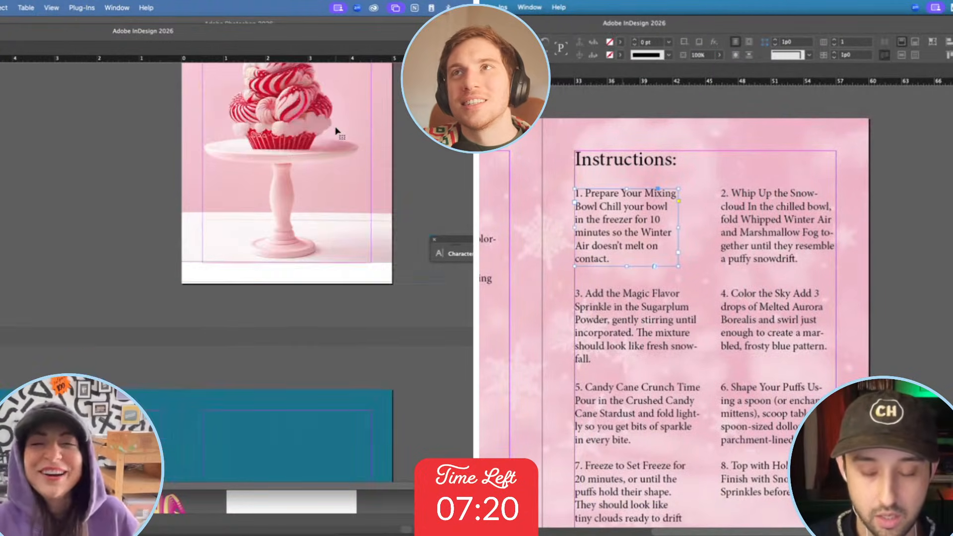
# Close the Character panel and remove the "EVERYTHING IS EDIBLE!!" lettering from the cover's flex layout row.
pyautogui.scroll(4, 337, 132)
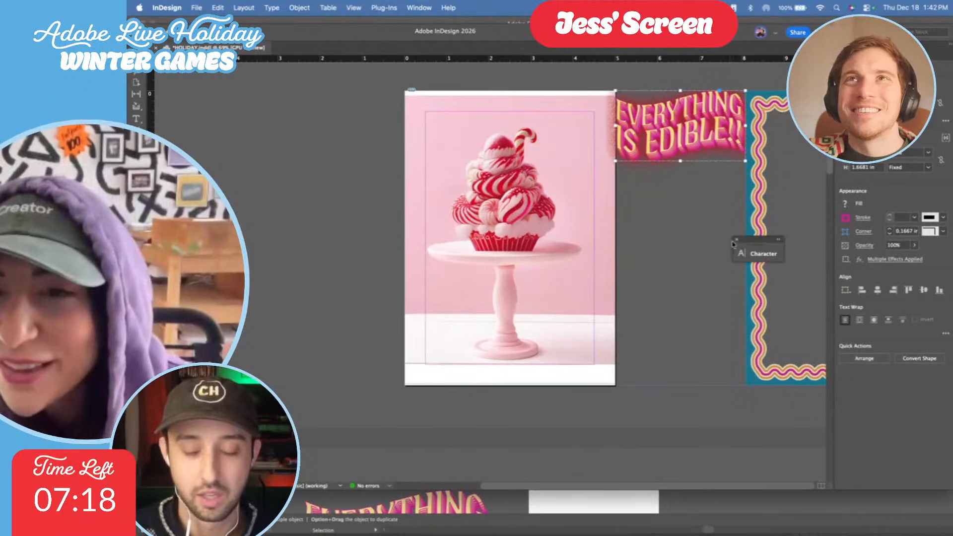
pyautogui.click(737, 241)
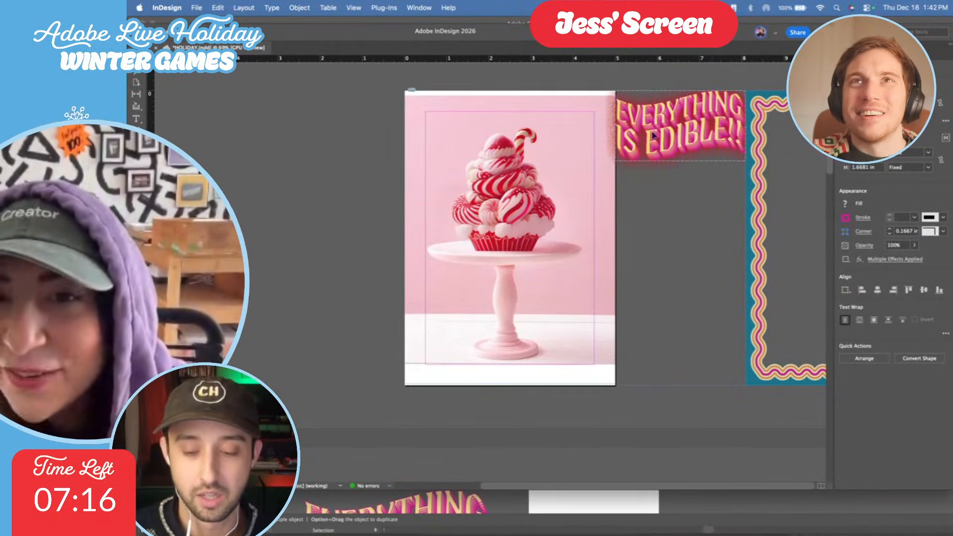
pyautogui.moveTo(528, 286); pyautogui.dragTo(528, 285)
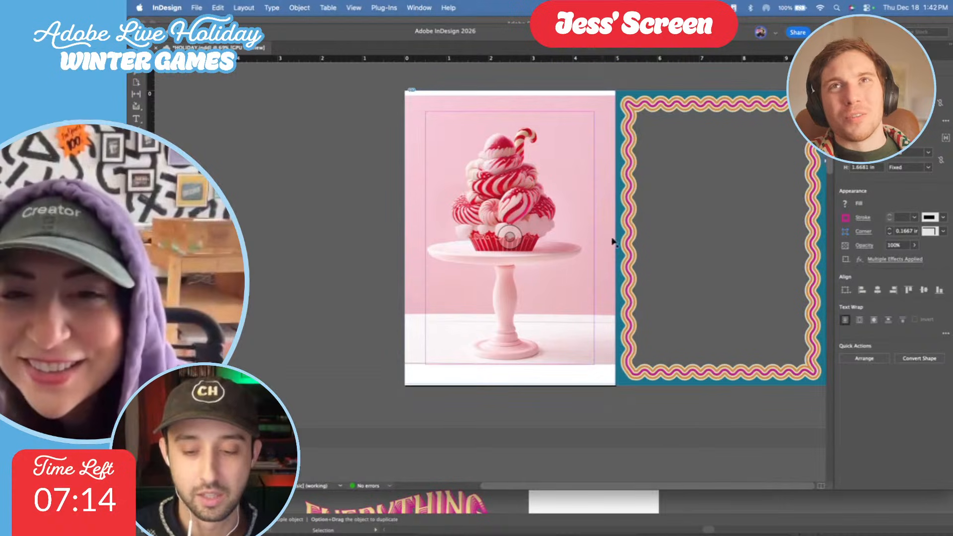
pyautogui.click(948, 140)
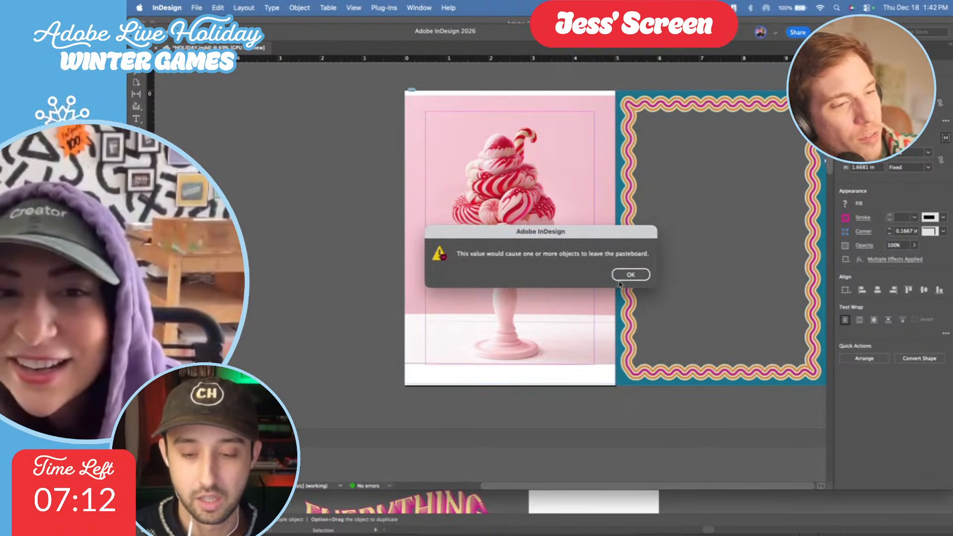
pyautogui.click(631, 274)
# Undo the recent cover layout edits back to the row order of lettering, wavy border and cake image.
pyautogui.press('super+minus')
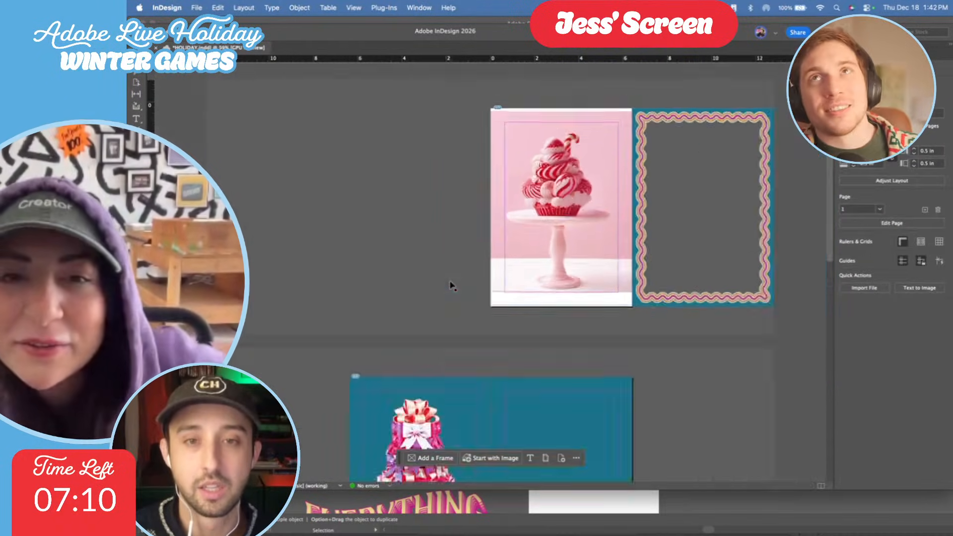
pyautogui.press('super+z')
pyautogui.press('super+z')
pyautogui.press('super+z')
pyautogui.press('super+z')
pyautogui.press('super+z')
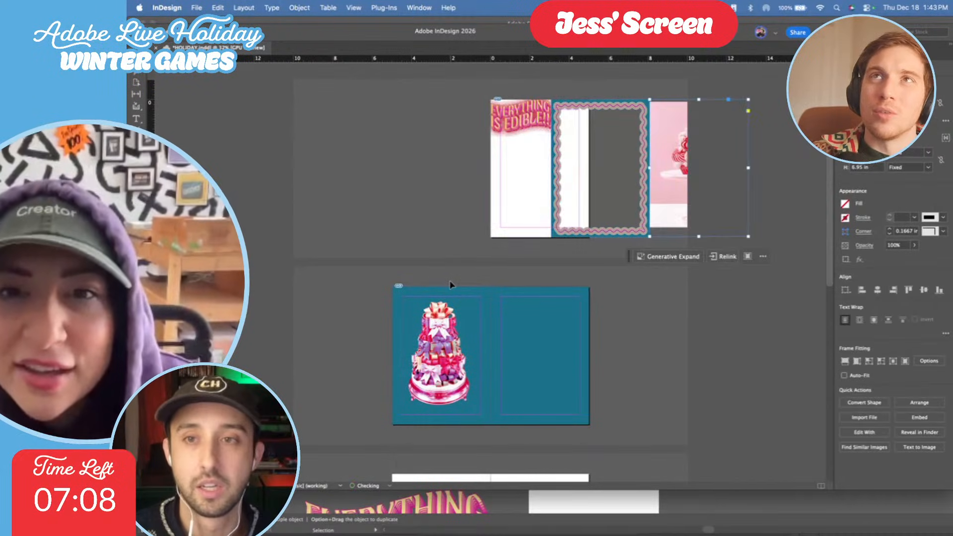
pyautogui.press('super+z')
pyautogui.press('super+z')
pyautogui.press('super+z')
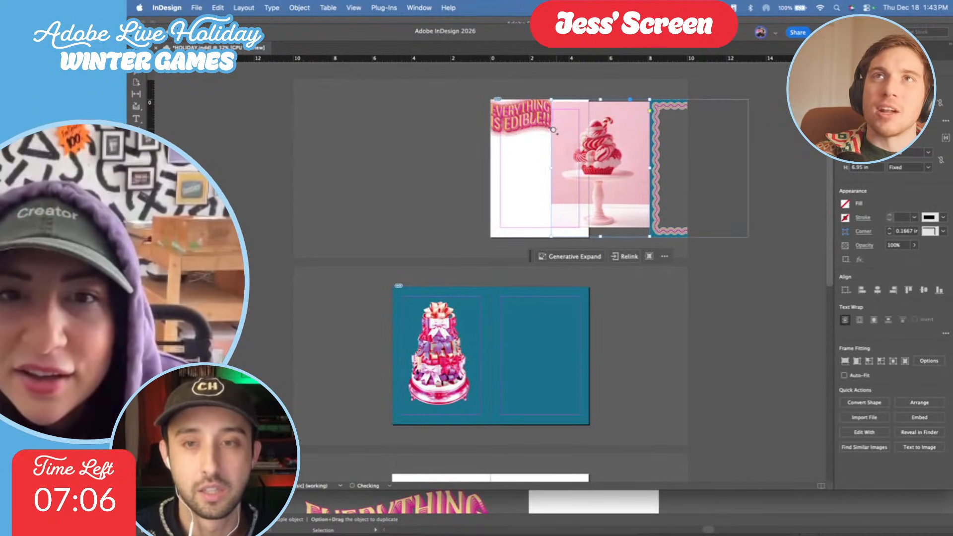
pyautogui.press('super+z')
pyautogui.press('super+z')
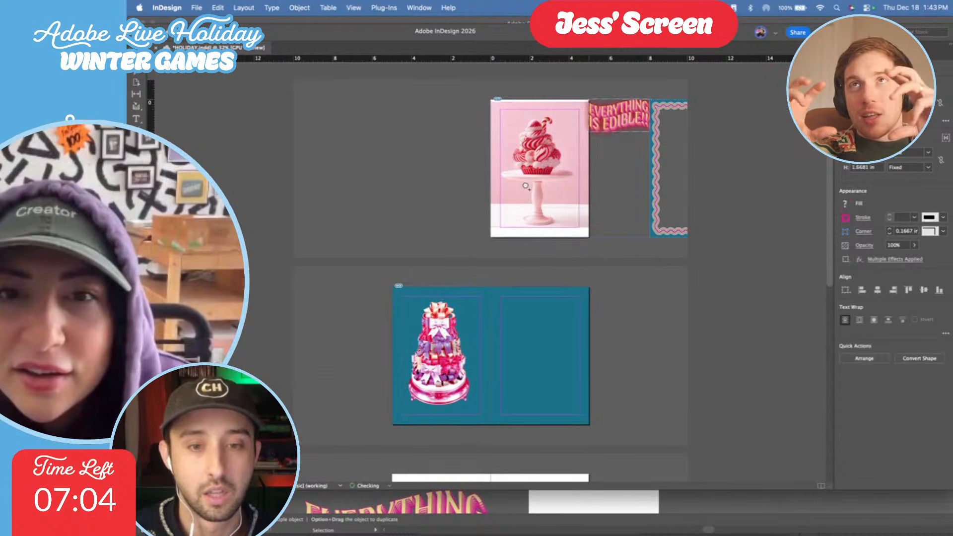
pyautogui.press('super+z')
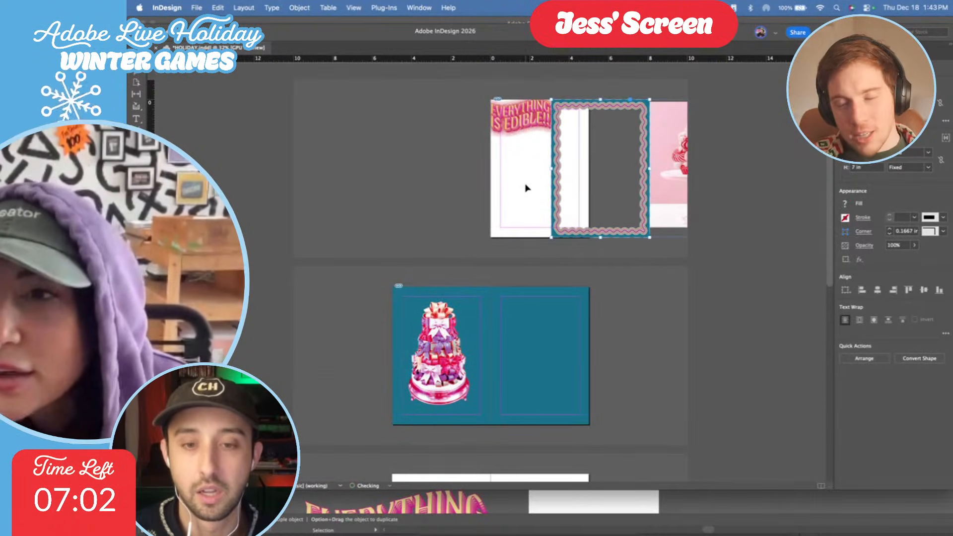
pyautogui.press('super+z')
pyautogui.press('super+z')
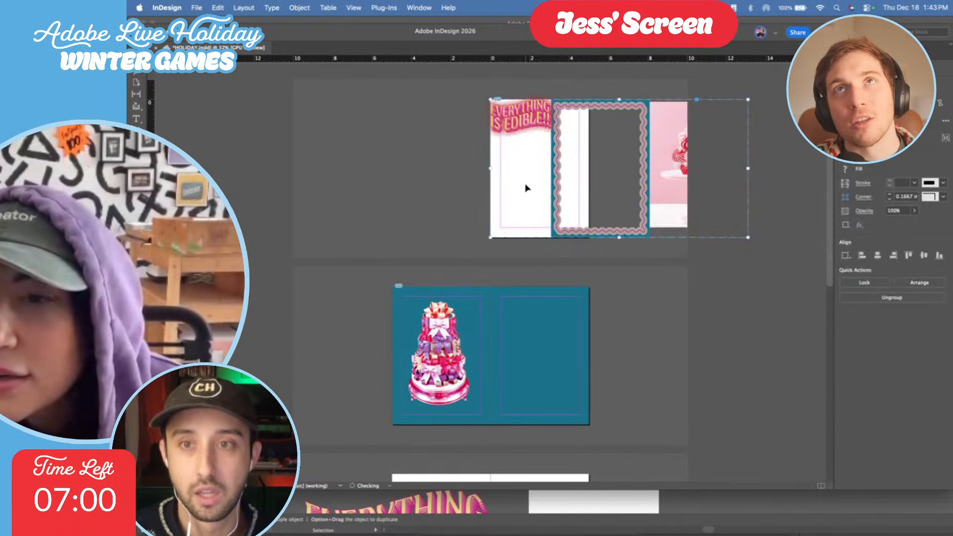
# Restore the cover's flex row of cake image and wavy border with a 0.25 in gap, and deselect it.
pyautogui.press('super+z')
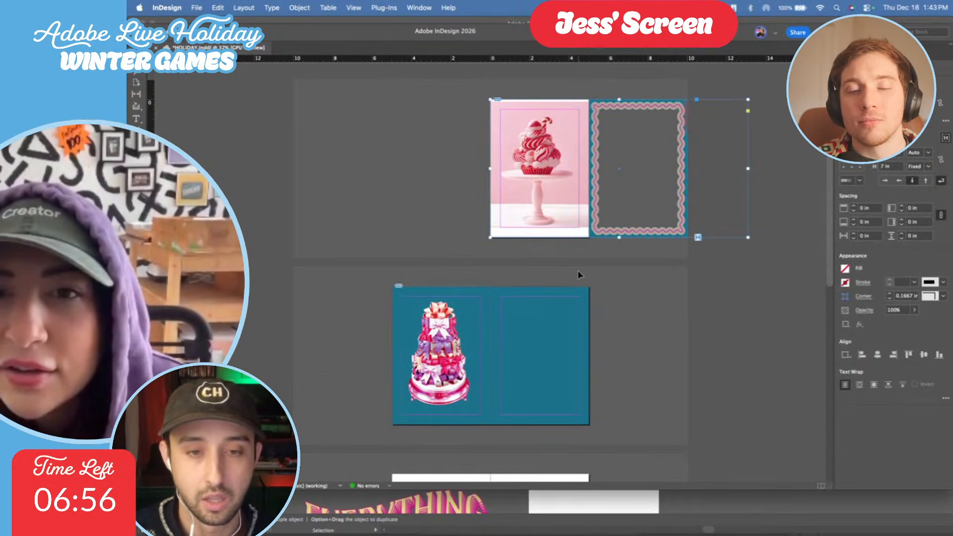
pyautogui.press('super+z')
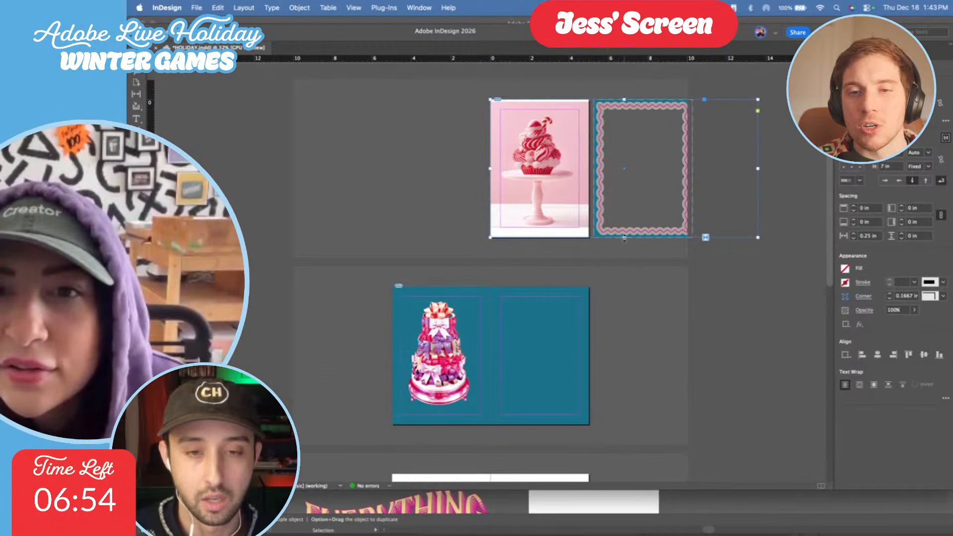
pyautogui.click(624, 243)
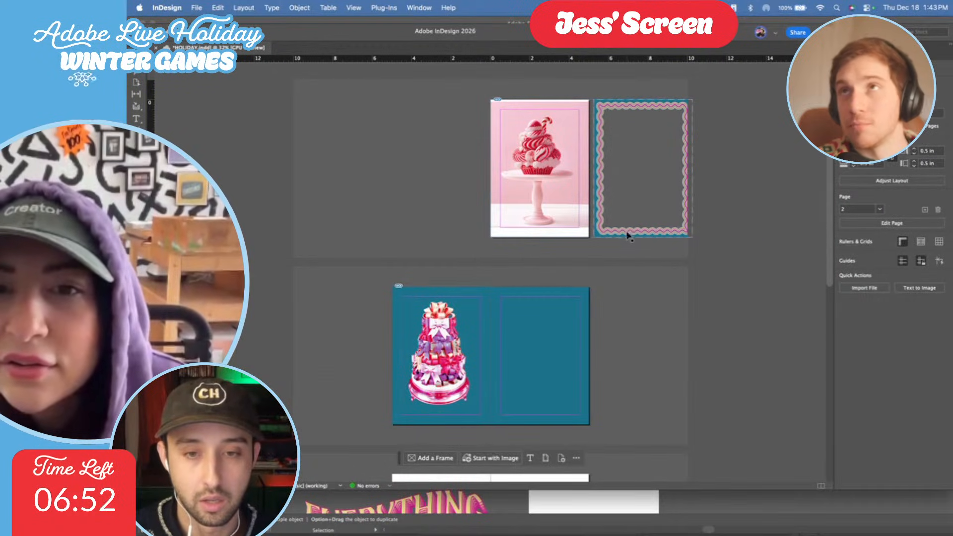
# Swap the cake image and the wavy border in the cover's flex row, and swap them back.
pyautogui.moveTo(529, 233); pyautogui.dragTo(524, 233)
pyautogui.click(618, 224)
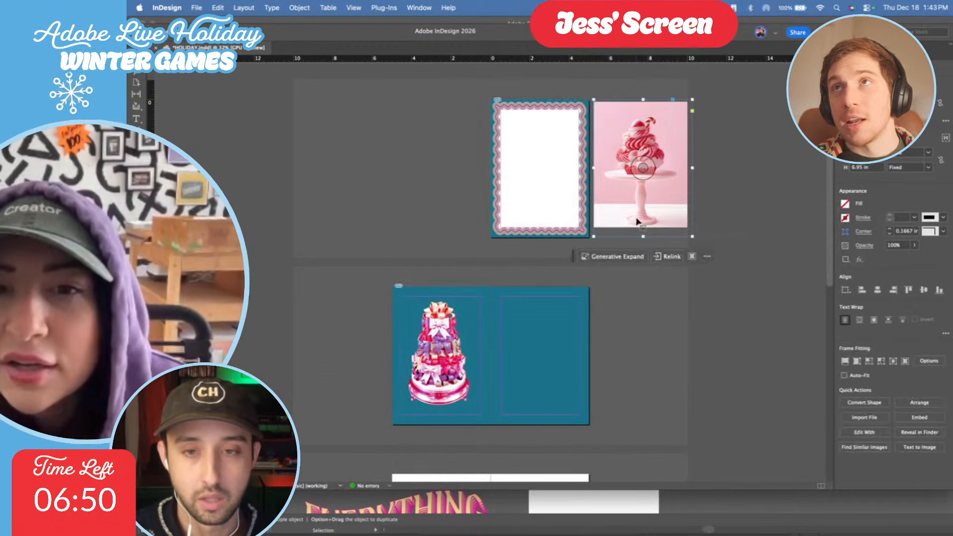
pyautogui.moveTo(619, 224); pyautogui.dragTo(525, 222)
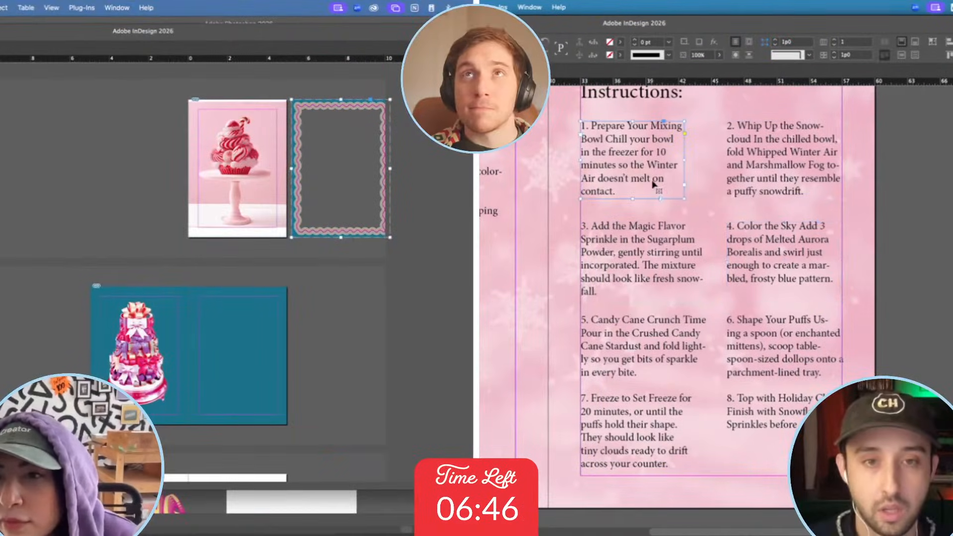
# Fit the bottom edge of instruction 1's text frame to its text and deselect it.
pyautogui.click(621, 165)
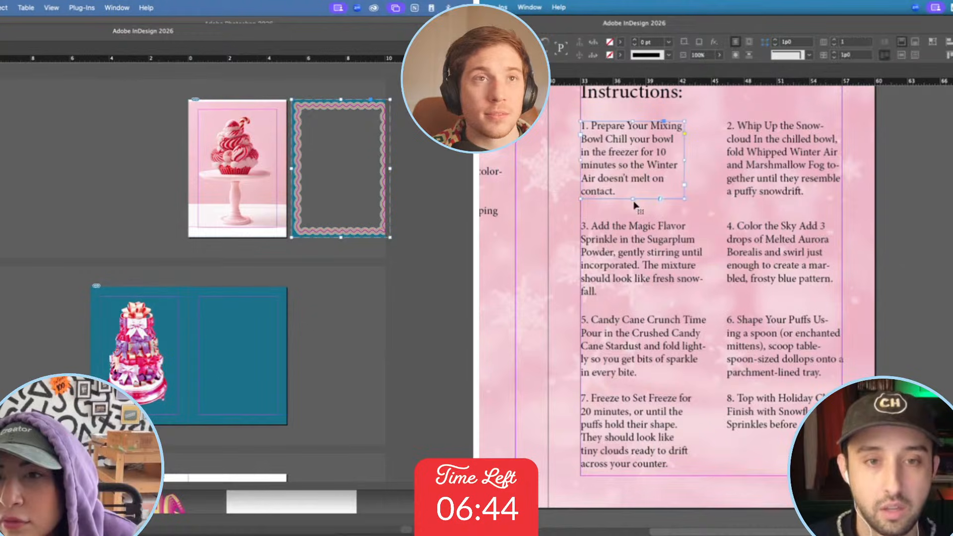
pyautogui.moveTo(632, 203); pyautogui.dragTo(633, 198)
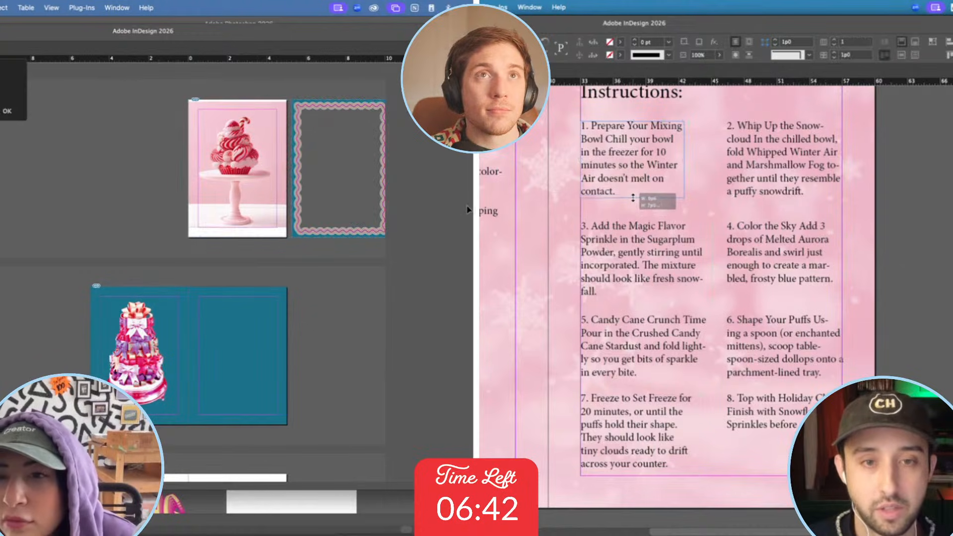
pyautogui.click(889, 170)
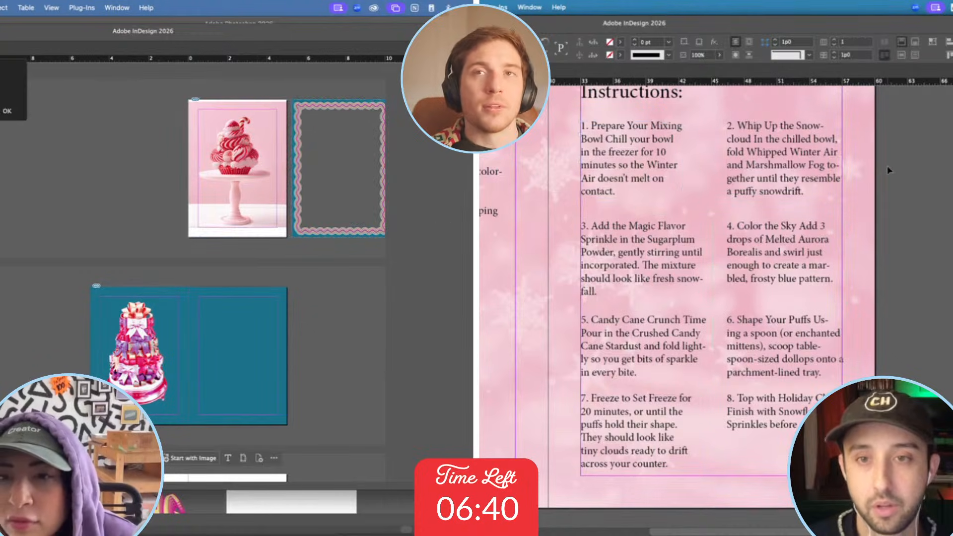
# Select the pink snowflake background behind the instructions and lock it.
pyautogui.scroll(2, 889, 170)
pyautogui.hscroll(-1, 890, 170)
pyautogui.click(883, 170)
pyautogui.press('super+l')
# Extend the ingredients text frame downward to reveal the overset Instructions heading, and cut that heading out of the frame.
pyautogui.click(142, 9)
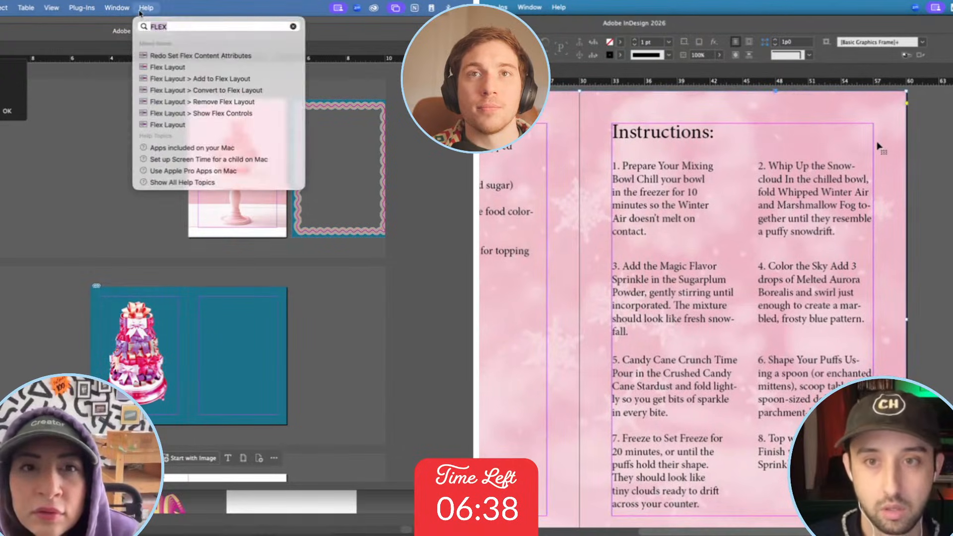
pyautogui.scroll(-3, 878, 146)
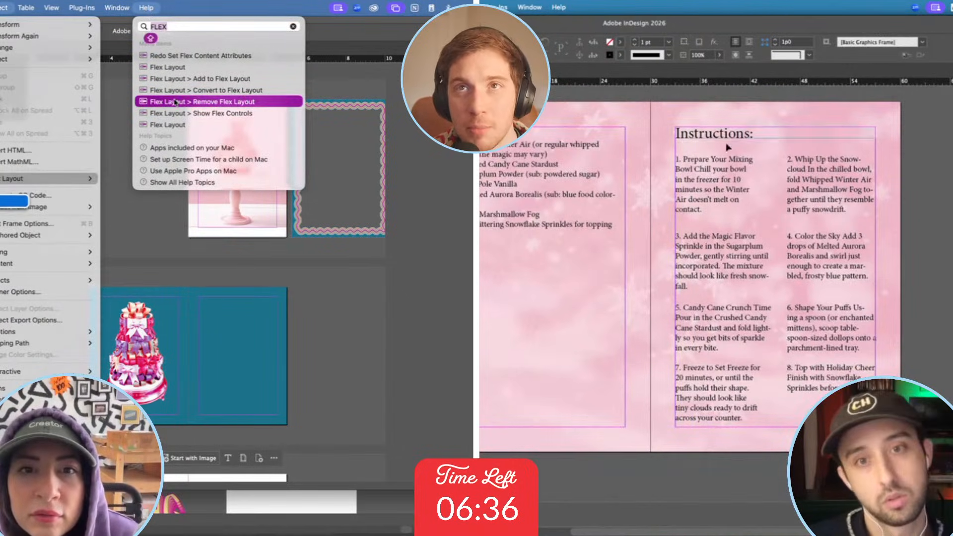
pyautogui.doubleClick(491, 204)
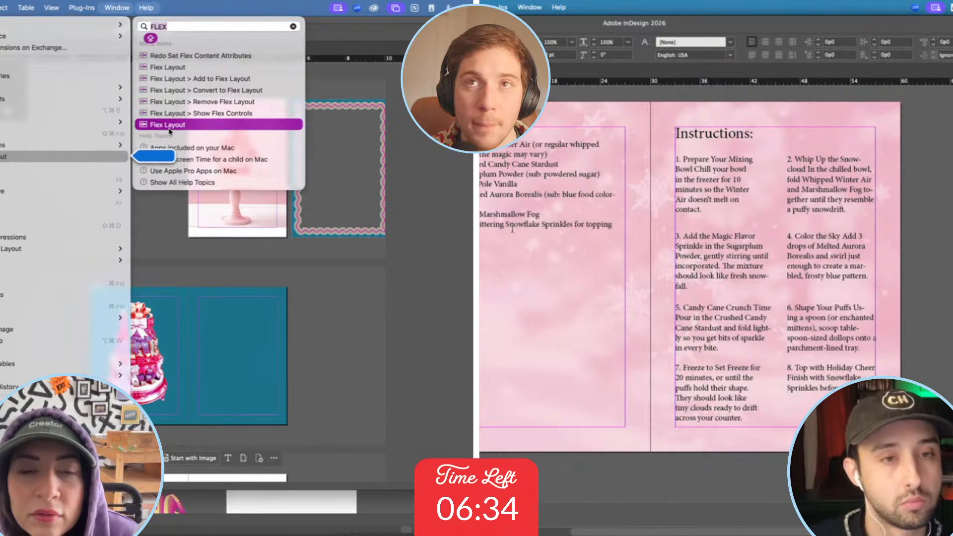
pyautogui.press('Escape')
pyautogui.moveTo(526, 242); pyautogui.dragTo(523, 312)
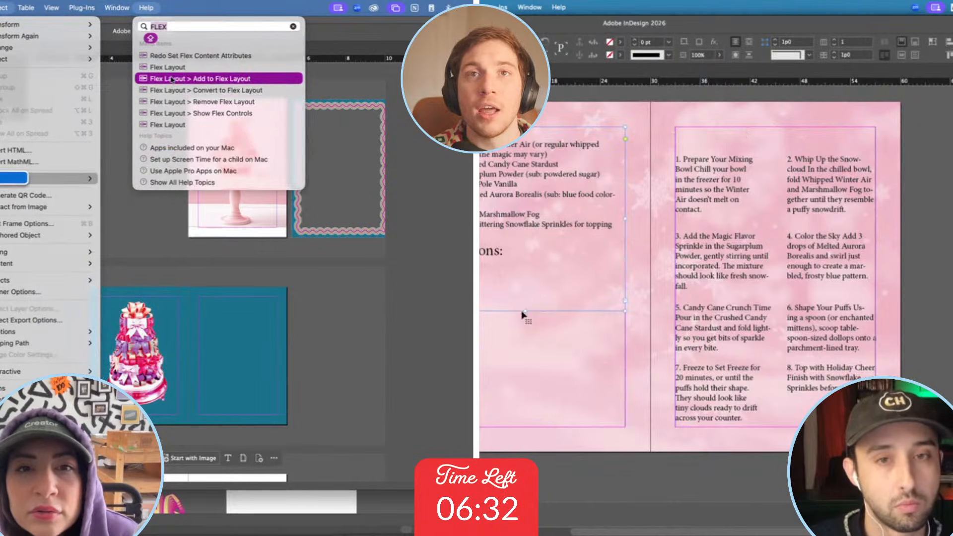
pyautogui.press('t')
pyautogui.tripleClick(501, 249)
pyautogui.press('super+x')
pyautogui.click(177, 102)
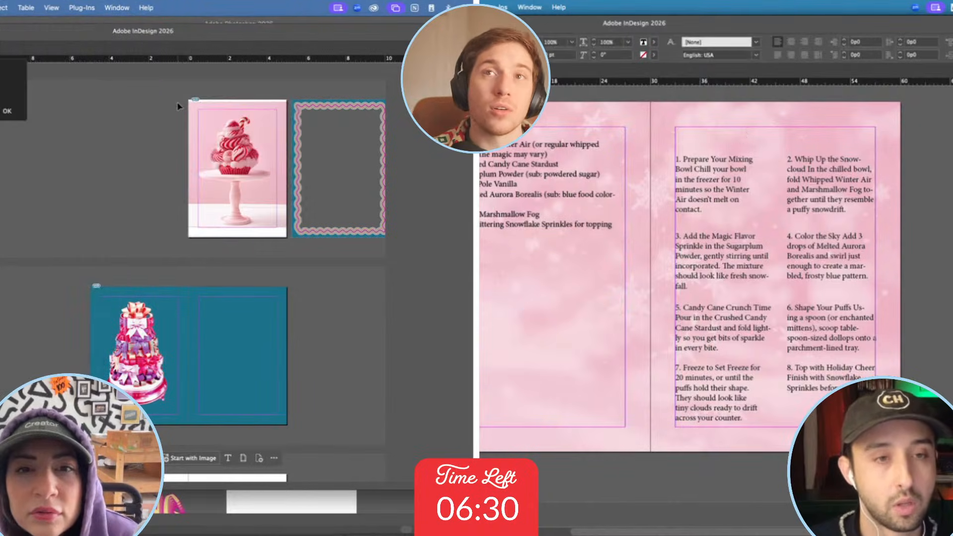
# Swap the cake image with the wavy border in the cover's flex row, and shorten the ingredients text frame to its last line.
pyautogui.press('Escape')
pyautogui.moveTo(280, 123); pyautogui.dragTo(225, 122)
pyautogui.moveTo(525, 312); pyautogui.dragTo(526, 232)
# Place the Instructions heading in a margin-wide text frame above the instructions, and shorten the frame to fit just above instruction 1.
pyautogui.press('t')
pyautogui.moveTo(676, 127); pyautogui.dragTo(876, 151)
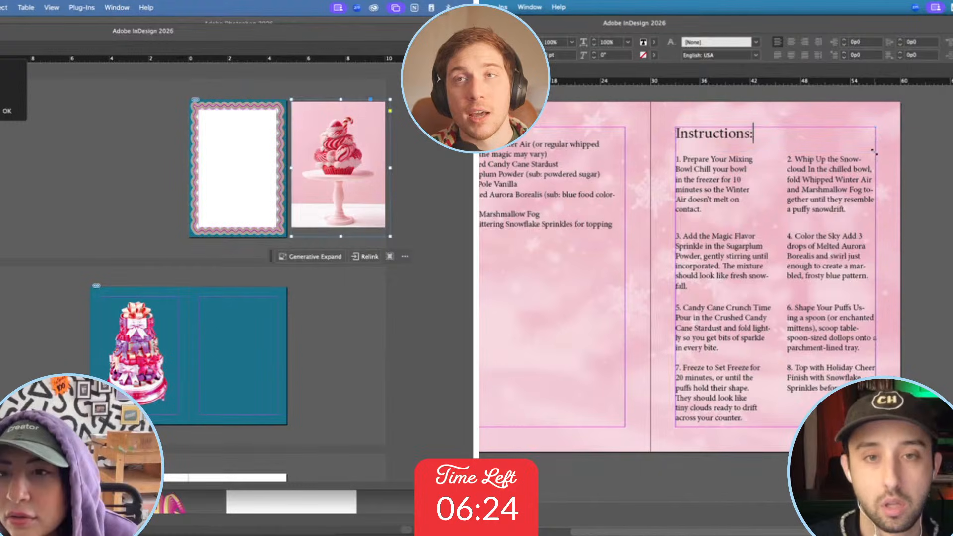
pyautogui.press('Escape')
pyautogui.moveTo(776, 152); pyautogui.dragTo(776, 143)
# Try moving the cover's flex row of artwork leftward, and add an empty line above the ingredient list.
pyautogui.moveTo(248, 190); pyautogui.dragTo(124, 187)
pyautogui.press('t')
pyautogui.press('Return')
pyautogui.moveTo(337, 238); pyautogui.dragTo(128, 70)
pyautogui.press('Escape')
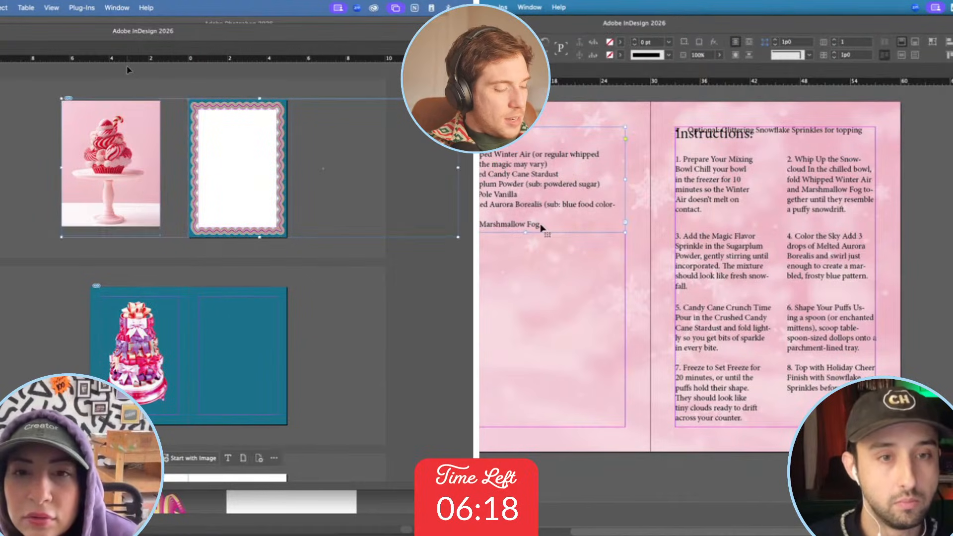
# Undo the cover's flex layout changes back to the assembled "Everything is Edible!!" artwork, and extend the ingredients text frame around its list.
pyautogui.press('super+z')
pyautogui.press('super+z')
pyautogui.press('super+z')
pyautogui.press('super+z')
pyautogui.press('super+z')
pyautogui.press('super+z')
pyautogui.moveTo(525, 233); pyautogui.dragTo(526, 249)
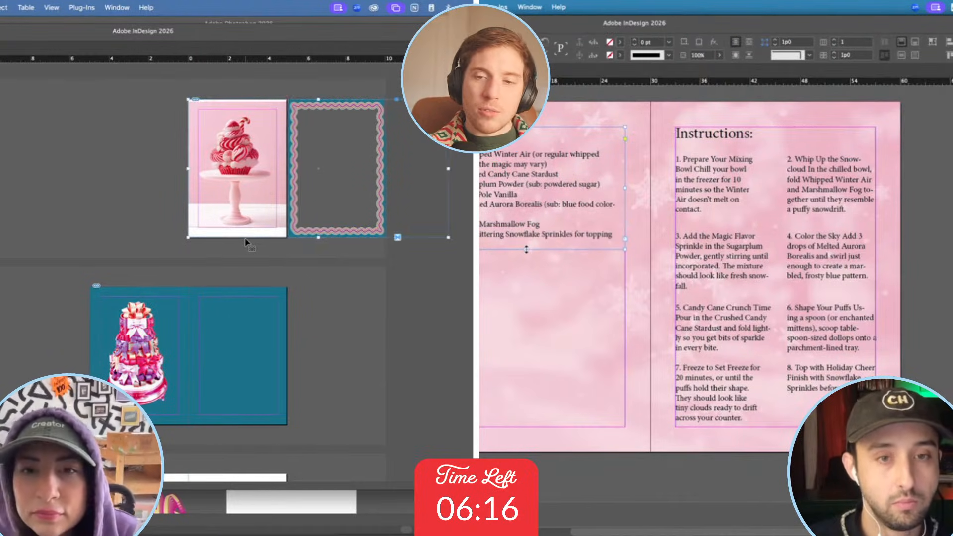
pyautogui.press('super+z')
pyautogui.press('super+z')
# Move the Instructions heading frame aside and snap it back to the upper corner of its page margins.
pyautogui.moveTo(803, 132); pyautogui.dragTo(857, 142)
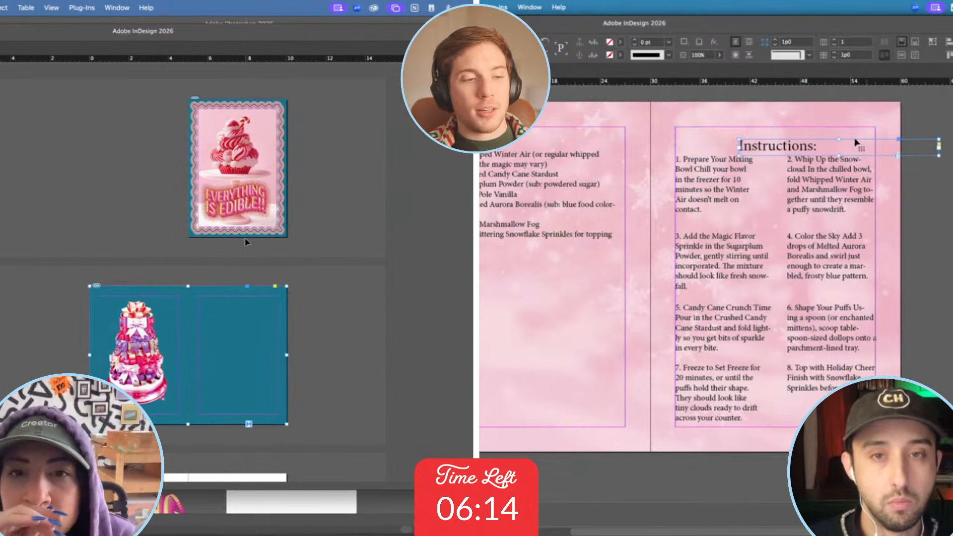
pyautogui.press('super+=')
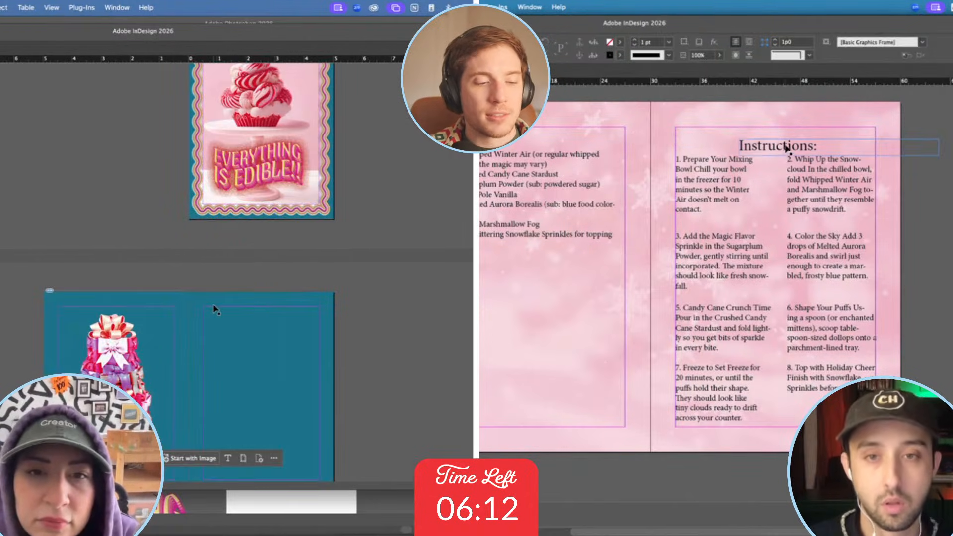
pyautogui.moveTo(787, 148); pyautogui.dragTo(725, 135)
pyautogui.scroll(-3, 215, 309)
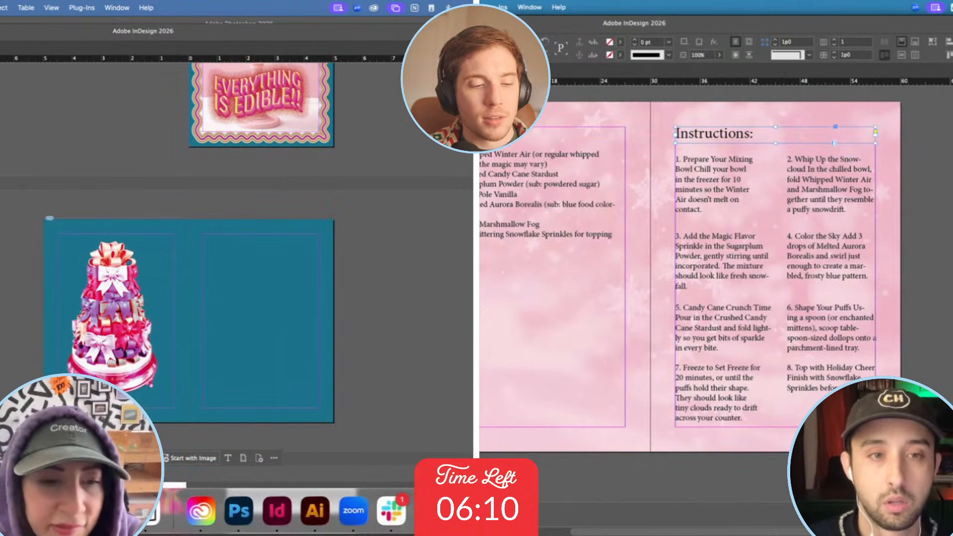
# Increase the leading of the ingredient list and lengthen its text frame, while browsing the recent files and project folder in Finder.
pyautogui.click(111, 514)
pyautogui.doubleClick(513, 215)
pyautogui.click(158, 131)
pyautogui.moveTo(621, 235); pyautogui.dragTo(481, 155)
pyautogui.hotkey('alt', 'Down')
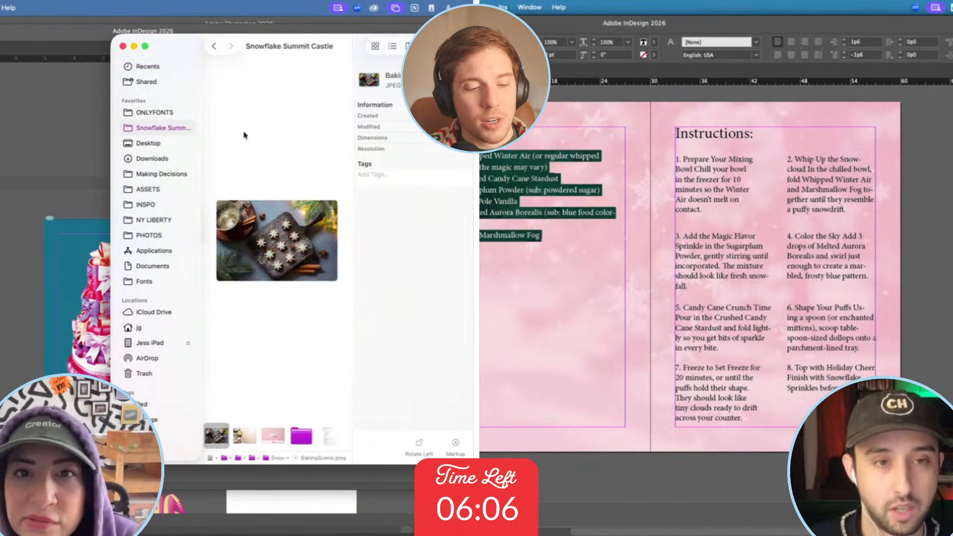
pyautogui.click(213, 49)
pyautogui.hotkey('alt', 'Down')
pyautogui.press('Escape')
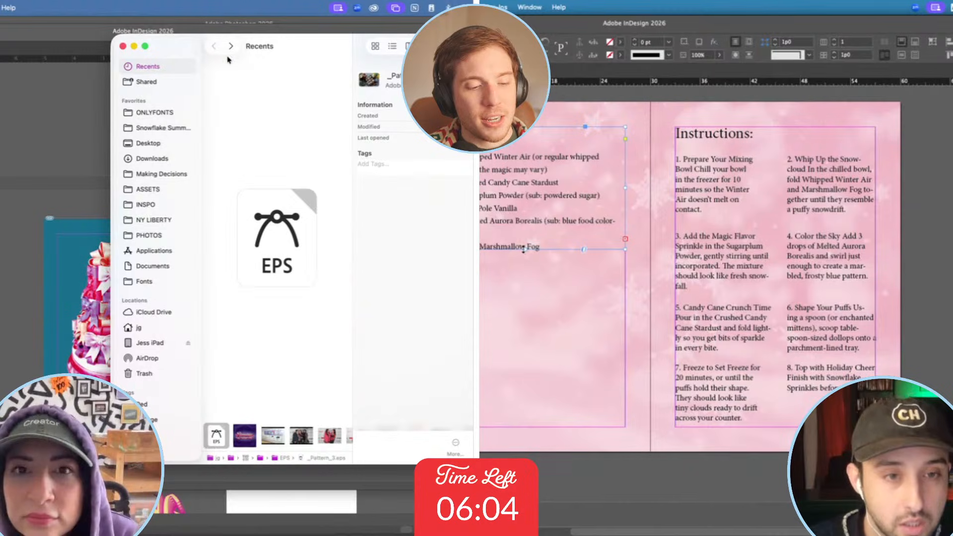
pyautogui.moveTo(525, 292); pyautogui.dragTo(525, 311)
# Open Snowflake Summit Recipe.pdf from the Snowflake Summit Castle folder, and break the Melted Aurora Borealis line before its blue food coloring substitute.
pyautogui.click(162, 132)
pyautogui.scroll(5, 511, 248)
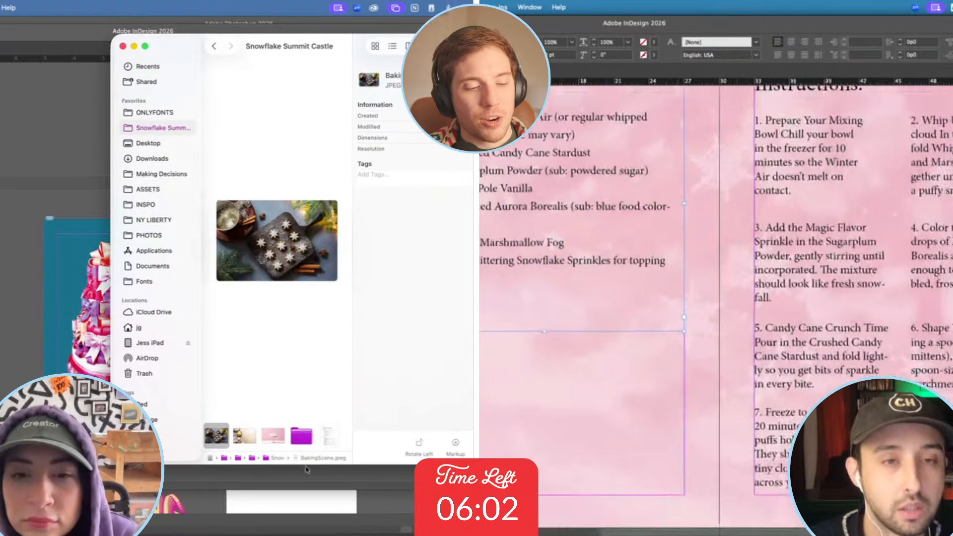
pyautogui.click(328, 439)
pyautogui.scroll(2, 715, 298)
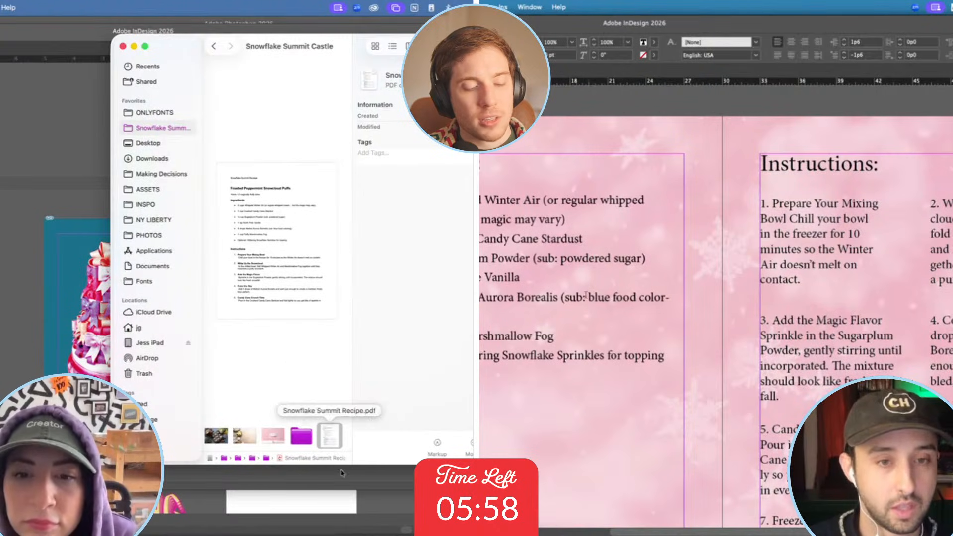
pyautogui.press('Return')
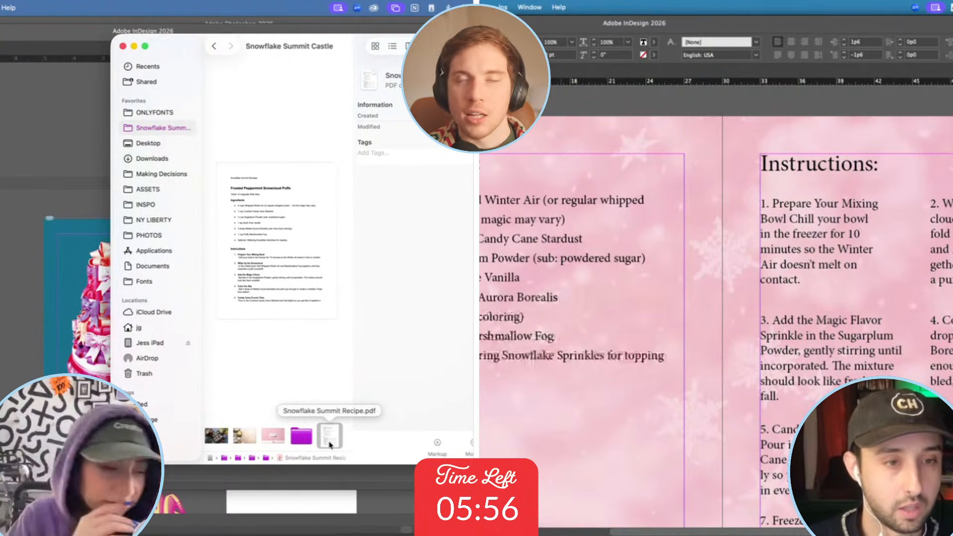
# Cut the entire ingredients text and paste it back onto its page.
pyautogui.press('super+a')
pyautogui.scroll(5, 298, 232)
pyautogui.press('super+x')
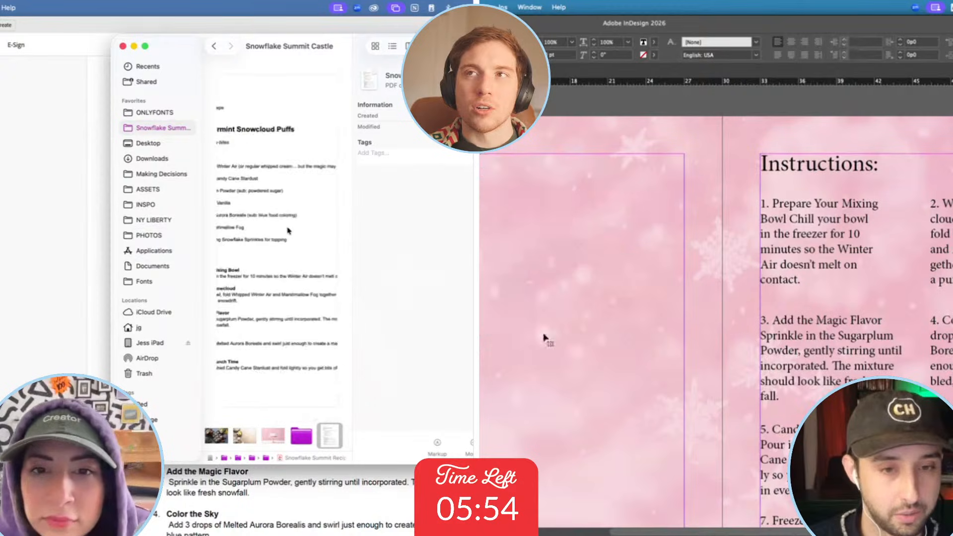
pyautogui.press('super+v')
pyautogui.click(558, 341)
pyautogui.scroll(-5, 285, 234)
# Enlarge the Ingredients and Instructions headings by two font size increments each, and deselect the text.
pyautogui.press('t')
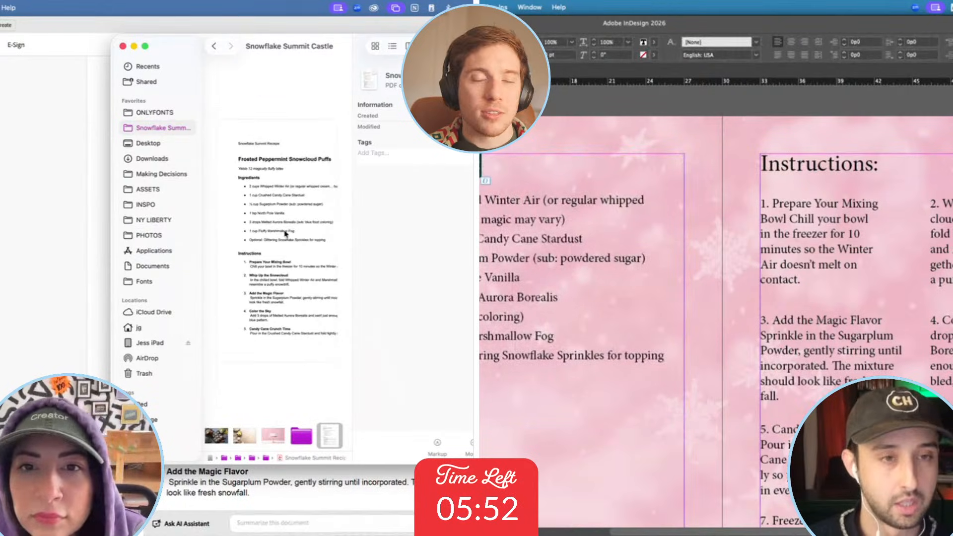
pyautogui.press('super+shift+period')
pyautogui.press('super+shift+period')
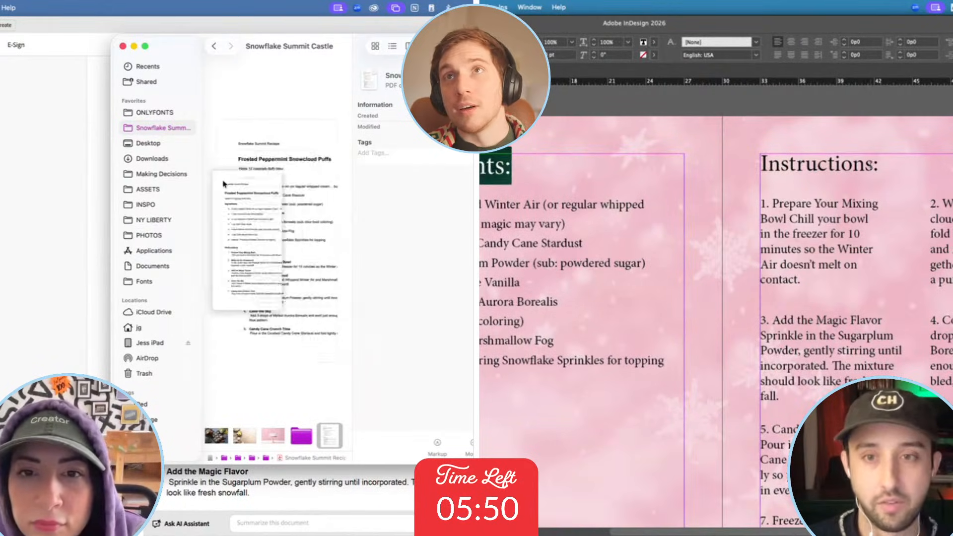
pyautogui.moveTo(880, 164); pyautogui.dragTo(748, 155)
pyautogui.click(164, 27)
pyautogui.press('super+shift+period')
pyautogui.press('super+shift+period')
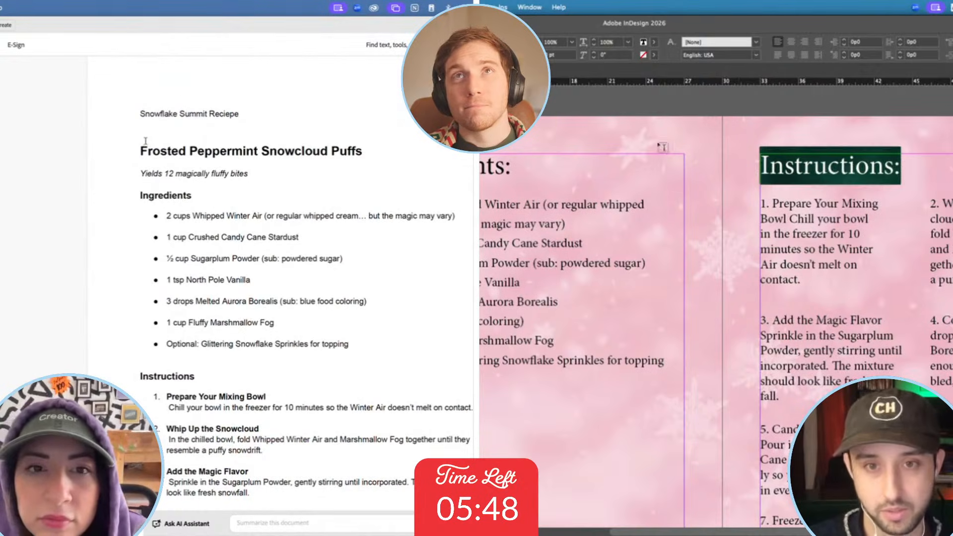
pyautogui.keyDown('super'); pyautogui.click(654, 115); pyautogui.keyUp('super')
# Copy the recipe title, yield and ingredient list from the PDF, and select all the booklet's ingredients text.
pyautogui.moveTo(141, 149); pyautogui.dragTo(379, 345)
pyautogui.press('super+minus')
pyautogui.hscroll(2, 653, 114)
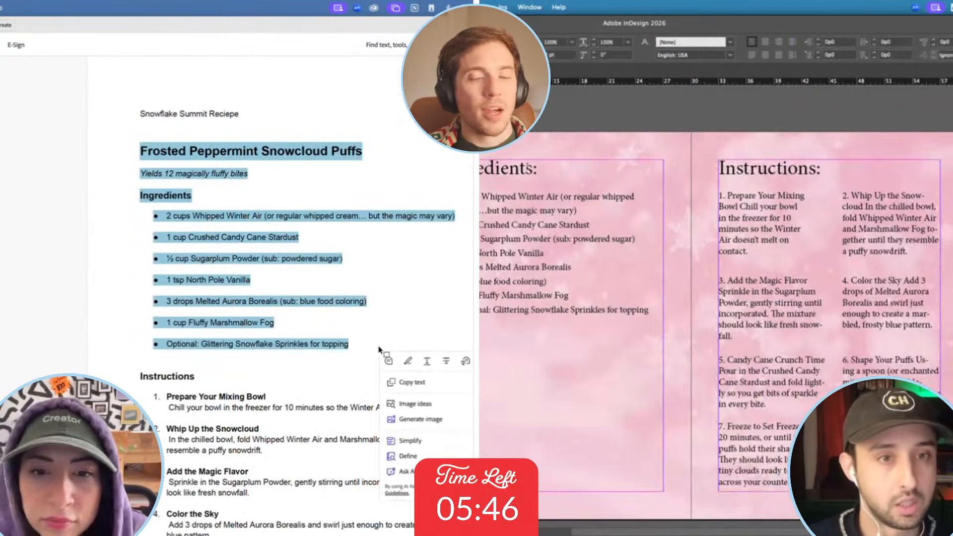
pyautogui.click(596, 253)
pyautogui.press('super+a')
pyautogui.press('super+c')
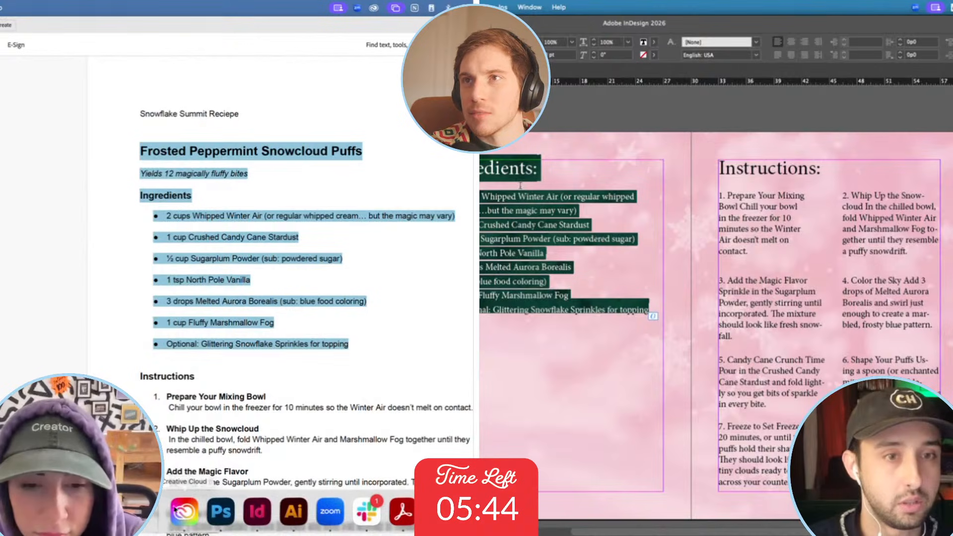
# Switch back to InDesign, and change the typeface of the ingredients text and the Instructions heading.
pyautogui.click(148, 511)
pyautogui.moveTo(290, 516)
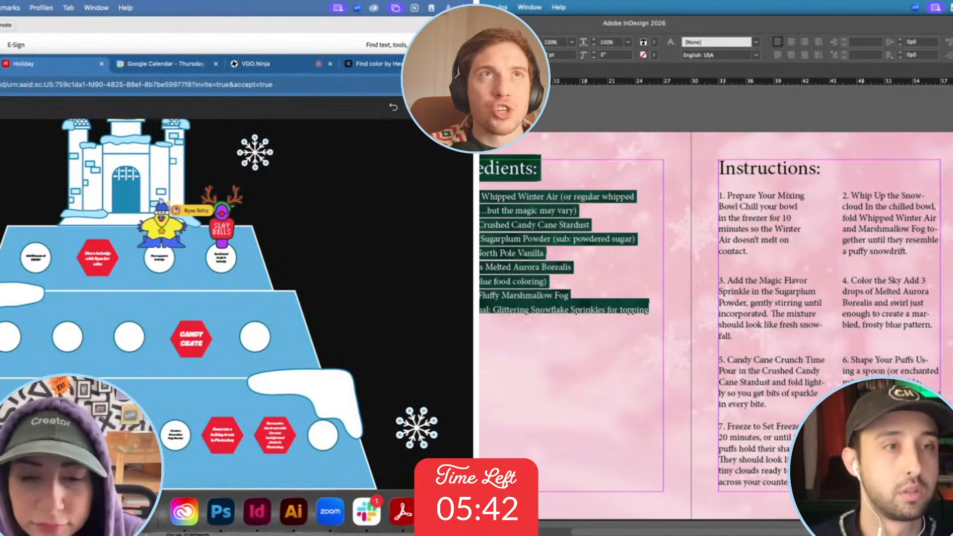
pyautogui.click(257, 514)
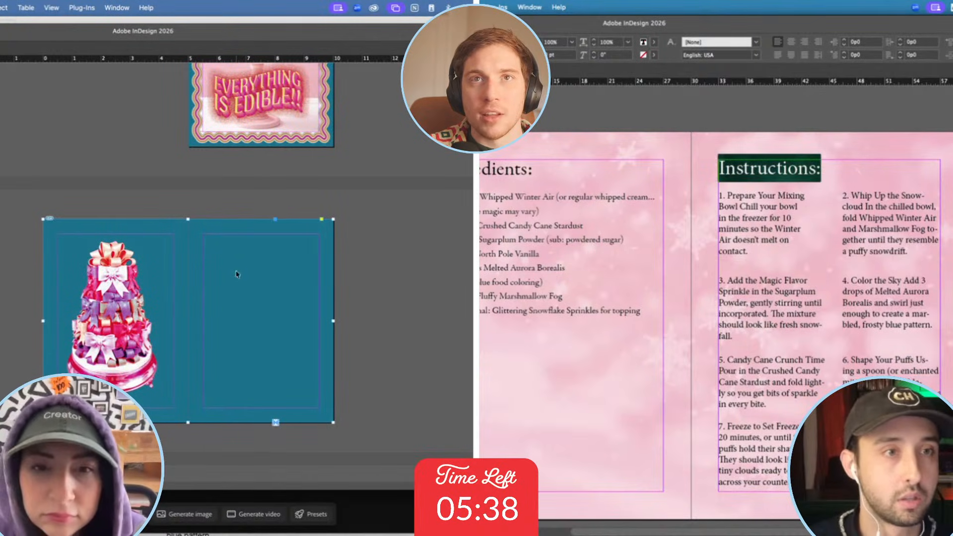
pyautogui.press('Escape')
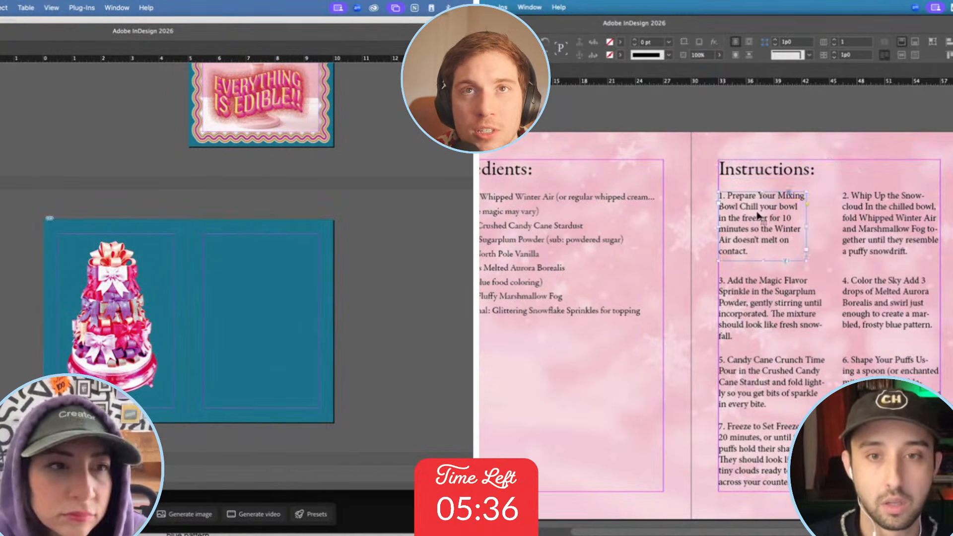
# Draw a text frame about 3.2 × 5.6 in beside the cake on the teal spread, and open the Basic Paragraph style's character formats.
pyautogui.doubleClick(759, 215)
pyautogui.press('super+F11')
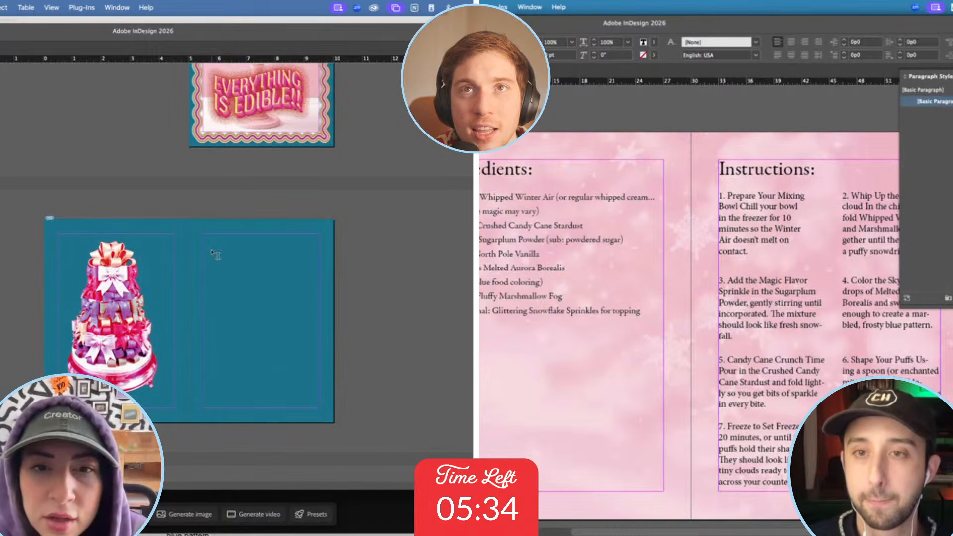
pyautogui.doubleClick(934, 101)
pyautogui.moveTo(210, 243); pyautogui.dragTo(304, 406)
pyautogui.click(648, 144)
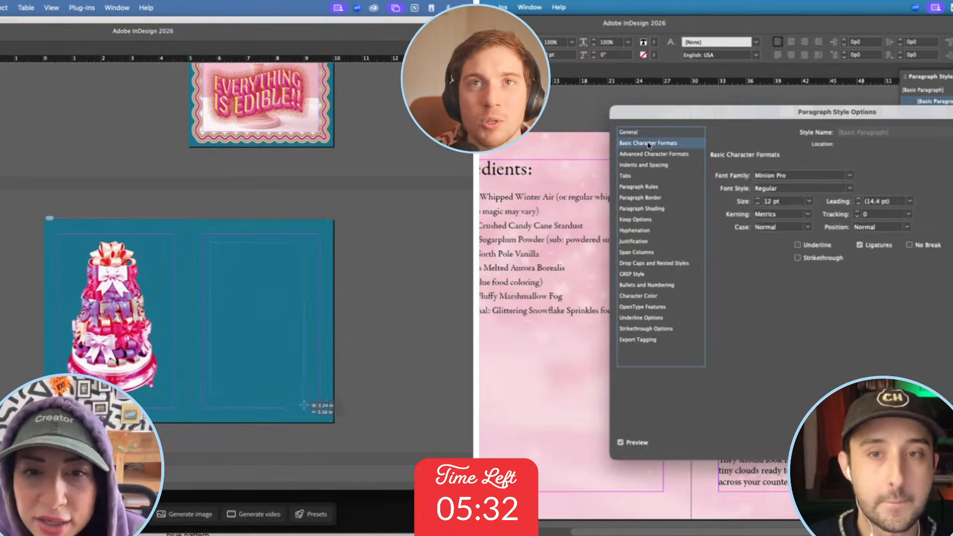
# Paste the copied recipe text into the teal page's frame, and set the Basic Paragraph style's font family to Garamond Premier Pro (OTF).
pyautogui.click(827, 176)
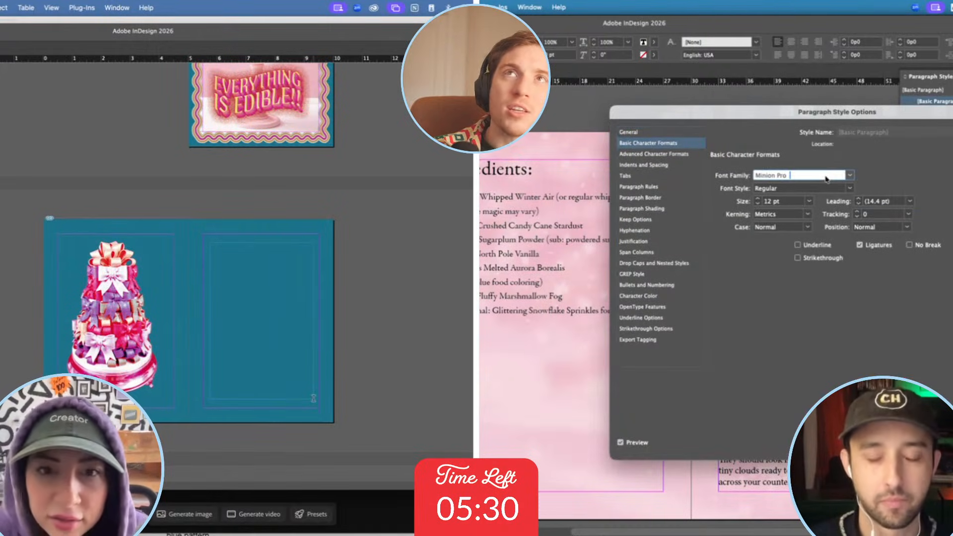
pyautogui.tripleClick(826, 178)
pyautogui.write('Frosted Peppermint Snowcloud Puffs Yields 12 magically fluffy bites Ingredients: • 2 cups Whipped Winter Air (or regular whipped cream… but the magic may vary) • 1 cup Crushed Candy Cane Stardust • ½ cup Sugarplum Powder (sub: powdered sugar) • 1 tsp North Pole Vanilla • 3 drops Melted Aurora Borealis (sub: blue food coloring) • 1 cup Fluffy Marshmallow Fog • Optional: Glittering Snowflake Sprinkles for topping')
pyautogui.press('super+equal')
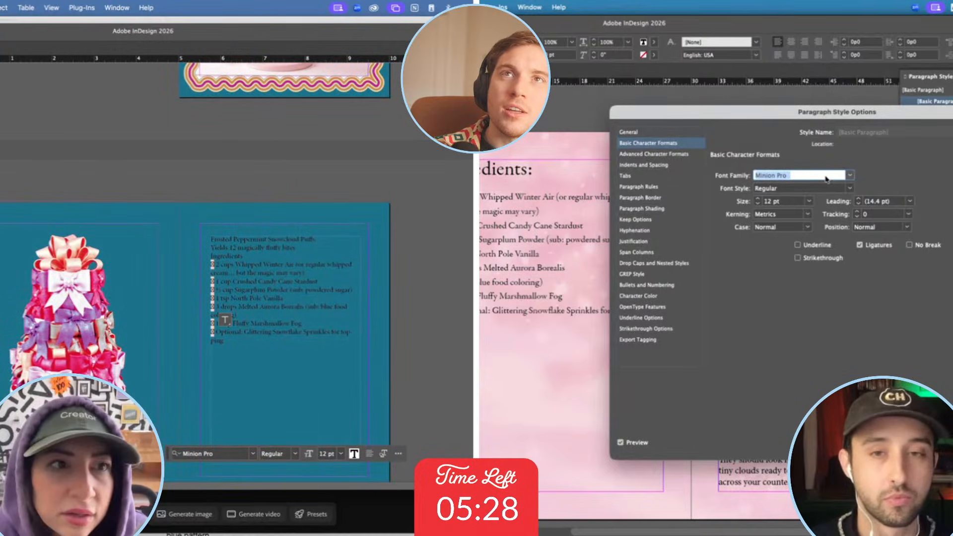
pyautogui.write('Gr')
pyautogui.press('BackSpace')
pyautogui.write('aram')
pyautogui.scroll(5, 295, 336)
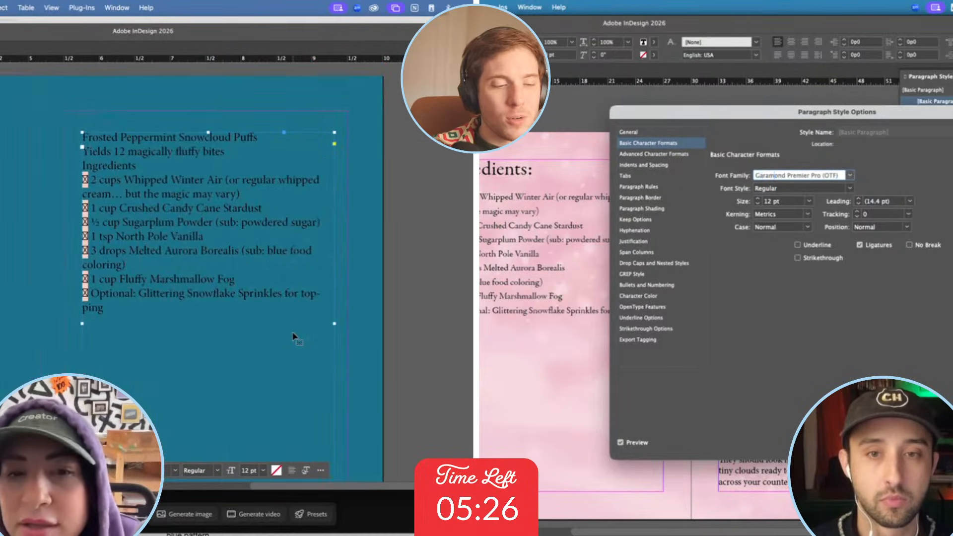
pyautogui.press('Tab')
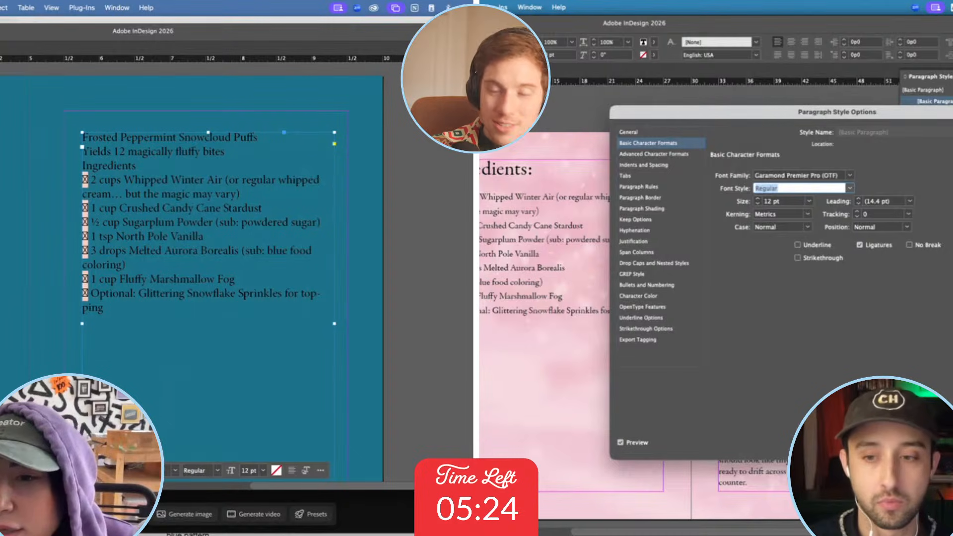
pyautogui.press('Return')
# Set the font size of the recipe text on the teal page to 18 pt.
pyautogui.press('Up')
pyautogui.press('Up')
pyautogui.press('Up')
pyautogui.press('Up')
pyautogui.press('Up')
pyautogui.press('Up')
pyautogui.hscroll(4, 781, 145)
pyautogui.press('Escape')
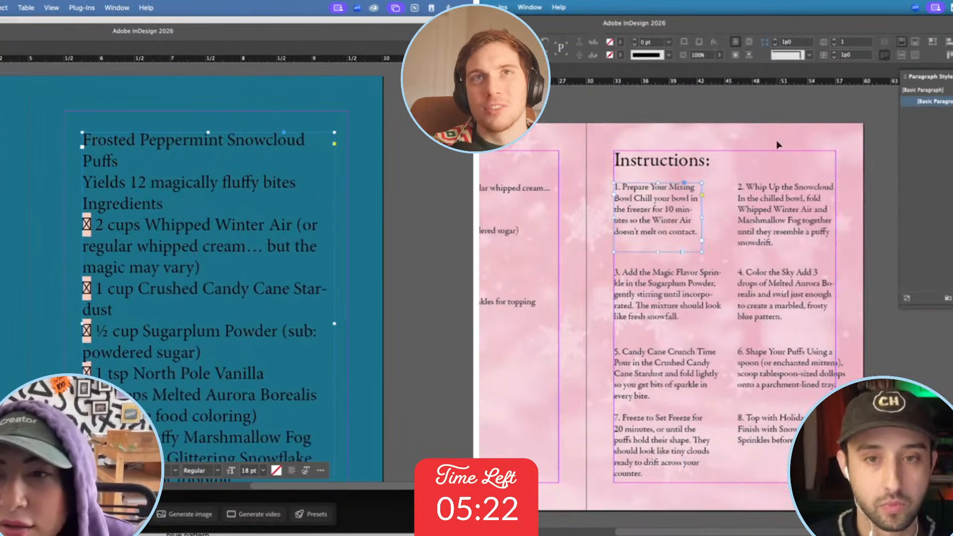
# Apply the Abigail font to the teal page's recipe text, and select the text frames of instructions 5 and 6.
pyautogui.click(875, 172)
pyautogui.click(681, 198)
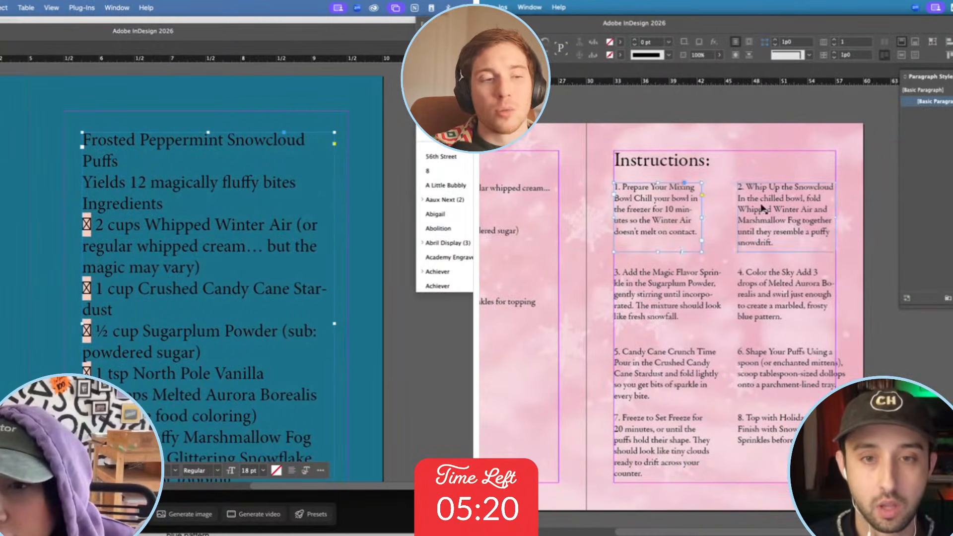
pyautogui.click(681, 287)
pyautogui.click(437, 214)
pyautogui.keyDown('shift'); pyautogui.click(759, 360); pyautogui.keyUp('shift')
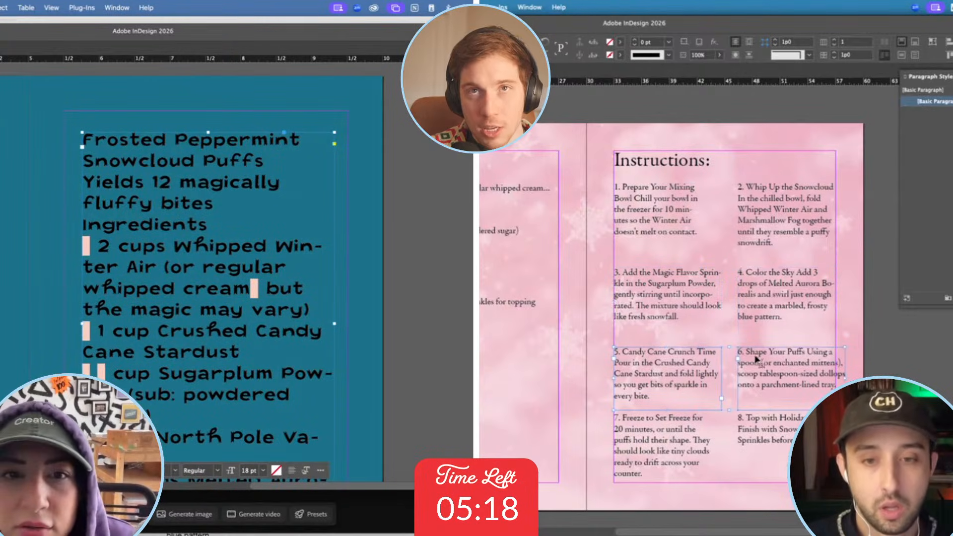
# Narrow the text frame of instruction 6 to fit inside the page's right margin, and select the teal page's "Yields 12 magically fluffy bites" line.
pyautogui.hscroll(2, 821, 362)
pyautogui.scroll(-3, 252, 192)
pyautogui.click(821, 363)
pyautogui.click(772, 376)
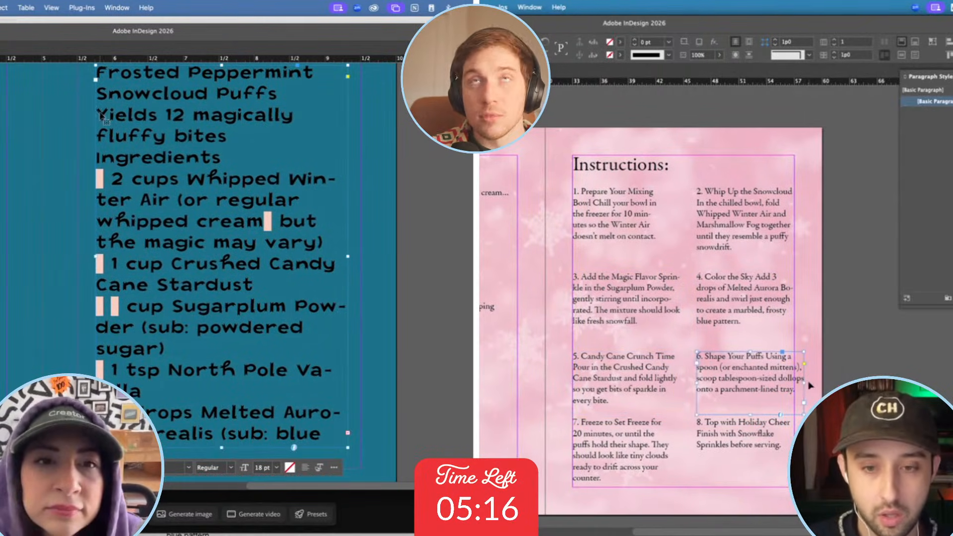
pyautogui.moveTo(98, 112); pyautogui.dragTo(260, 139)
pyautogui.moveTo(801, 380); pyautogui.dragTo(795, 381)
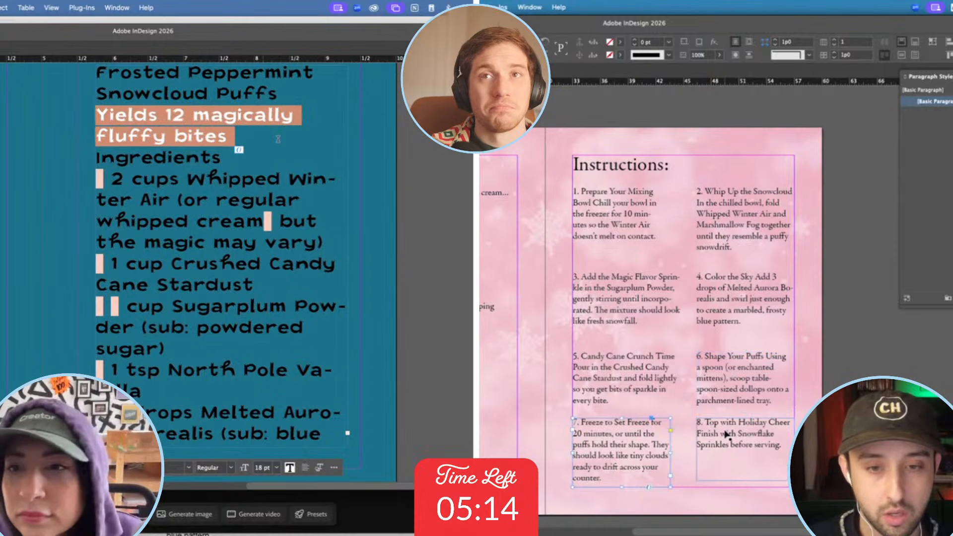
# Set the "Yields" line to 15 pt on the teal page, and shift the frames of instructions 7 and 8 slightly down.
pyautogui.hotkey('shift', 'Down')
pyautogui.press('Up')
pyautogui.press('Up')
pyautogui.press('Up')
pyautogui.press('super+shift+comma')
pyautogui.press('super+shift+comma')
pyautogui.press('super+shift+comma')
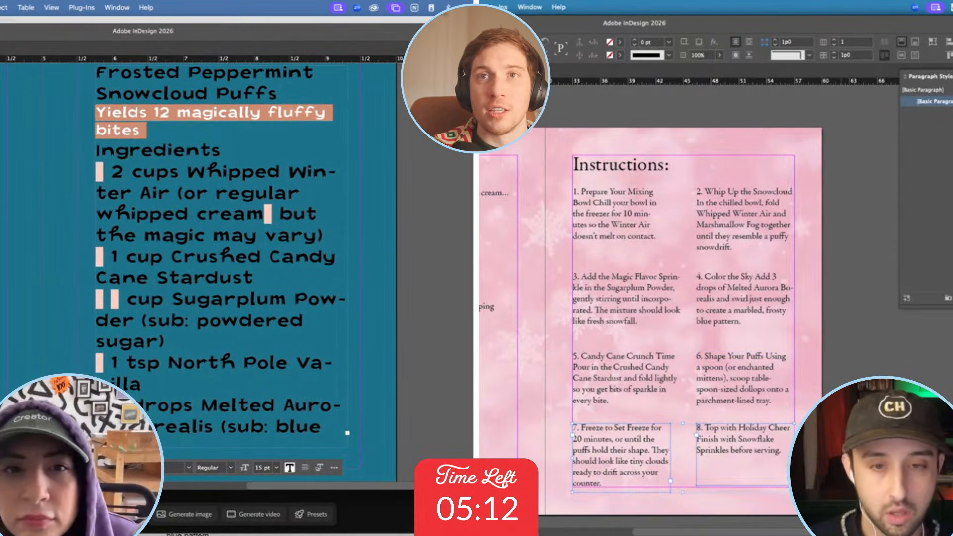
pyautogui.click(844, 436)
pyautogui.click(254, 126)
# Move the text frames of instructions 3 to 8 slightly up together on the pink page.
pyautogui.click(660, 286)
pyautogui.scroll(3, 254, 126)
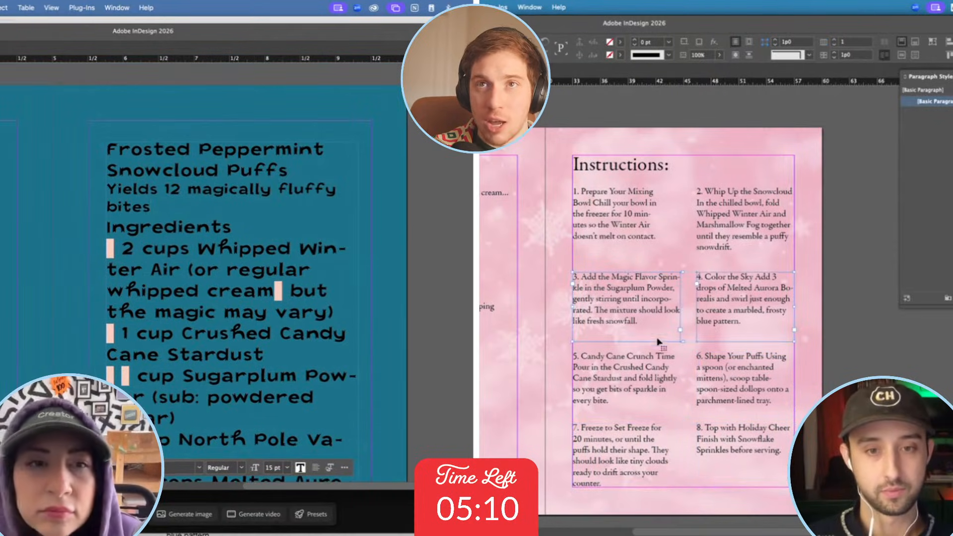
pyautogui.moveTo(614, 336); pyautogui.dragTo(767, 439)
pyautogui.moveTo(160, 207); pyautogui.dragTo(100, 151)
pyautogui.hotkey('shift', 'Up')
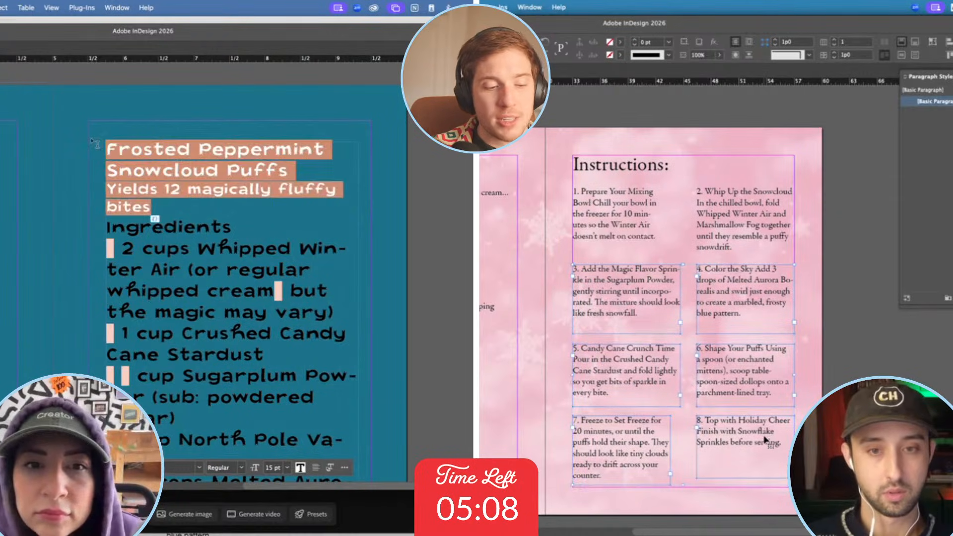
pyautogui.press('Up')
pyautogui.press('Up')
pyautogui.click(844, 436)
# Centre the title and "Yields" line on the teal page, and set the "Yields" line's font size to 12 pt.
pyautogui.press('super+shift+c')
pyautogui.click(247, 207)
pyautogui.click(639, 215)
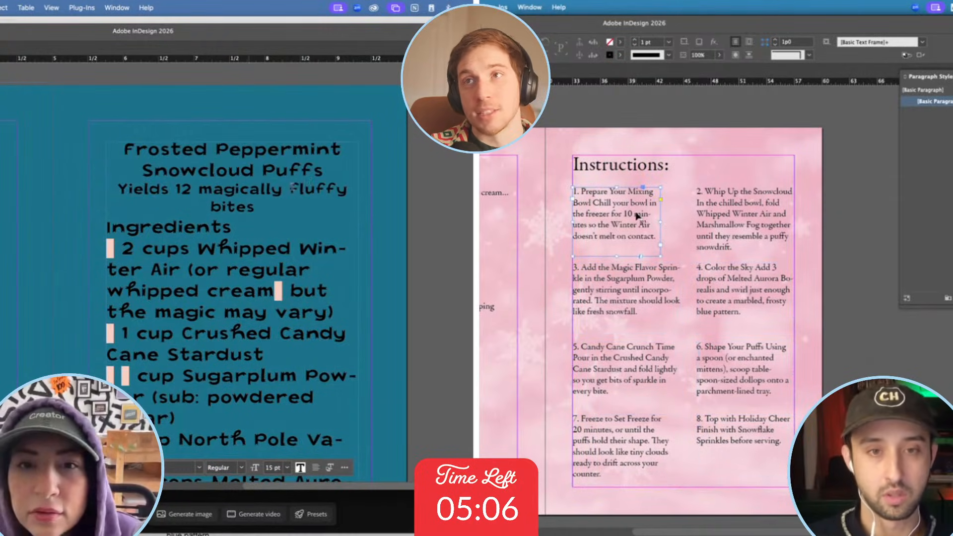
pyautogui.moveTo(212, 205); pyautogui.dragTo(106, 185)
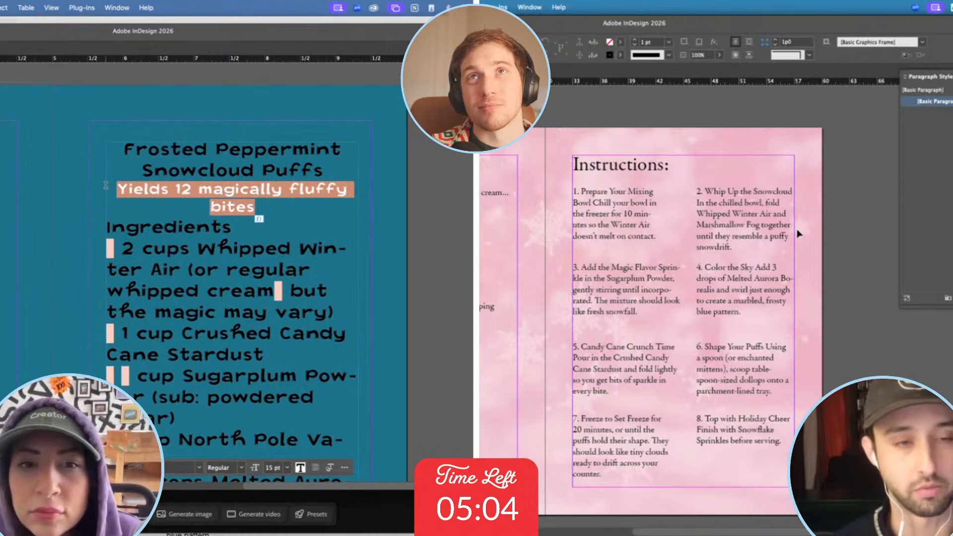
pyautogui.press('Down')
pyautogui.press('Down')
pyautogui.press('Down')
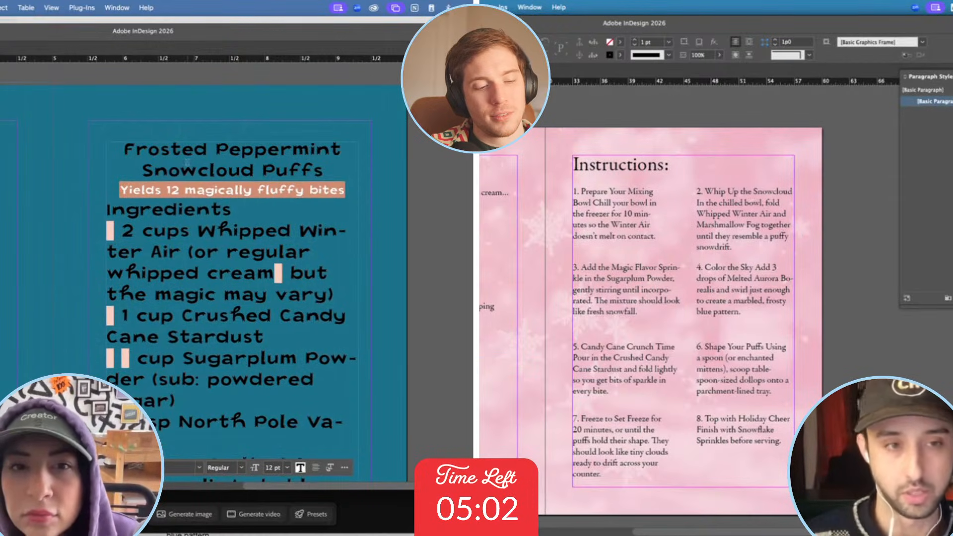
# Set the font size of the "Frosted Peppermint Snowcloud Puffs" title on the teal page to 20 pt.
pyautogui.moveTo(321, 171); pyautogui.dragTo(104, 142)
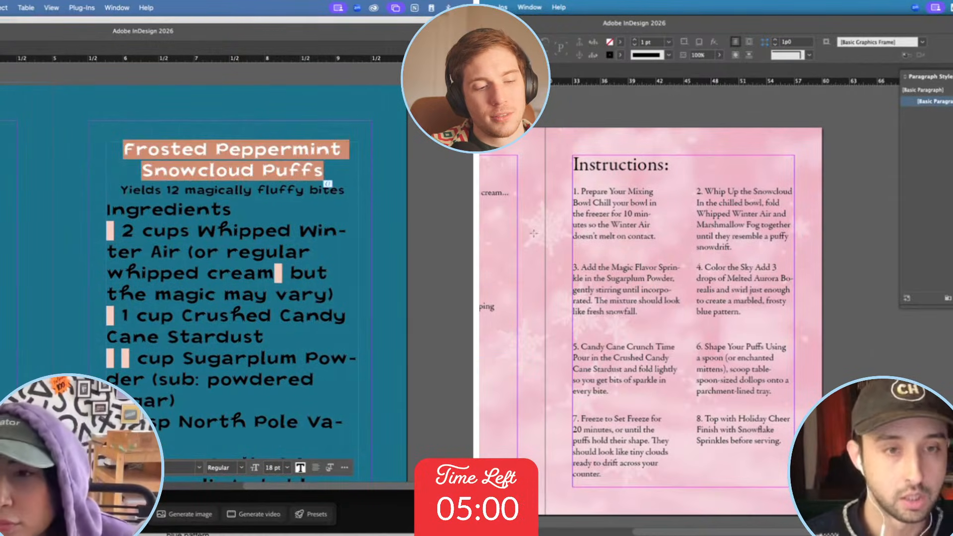
pyautogui.press('super+shift+comma')
pyautogui.press('super+shift+comma')
pyautogui.press('super+shift+comma')
pyautogui.press('super+shift+comma')
pyautogui.press('v')
pyautogui.press('Down')
pyautogui.press('Down')
pyautogui.press('Down')
pyautogui.press('Down')
pyautogui.hscroll(-2, 534, 233)
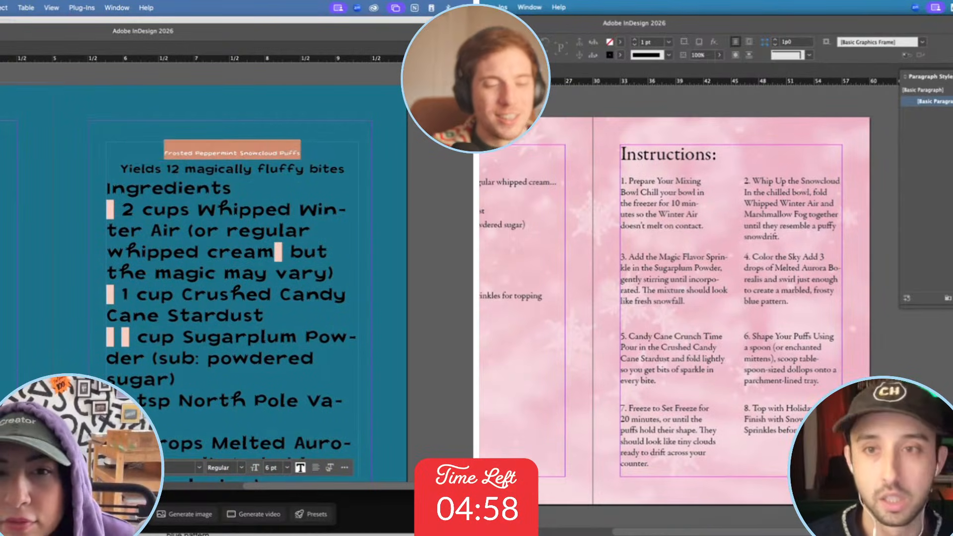
pyautogui.press('Up')
pyautogui.press('Up')
pyautogui.press('Up')
pyautogui.press('Up')
pyautogui.click(905, 71)
pyautogui.press('Up')
pyautogui.press('Up')
pyautogui.press('Up')
pyautogui.press('Up')
pyautogui.press('Up')
pyautogui.press('Up')
pyautogui.press('Up')
pyautogui.press('Up')
pyautogui.press('Up')
pyautogui.hscroll(-1, 772, 171)
pyautogui.scroll(10, 773, 172)
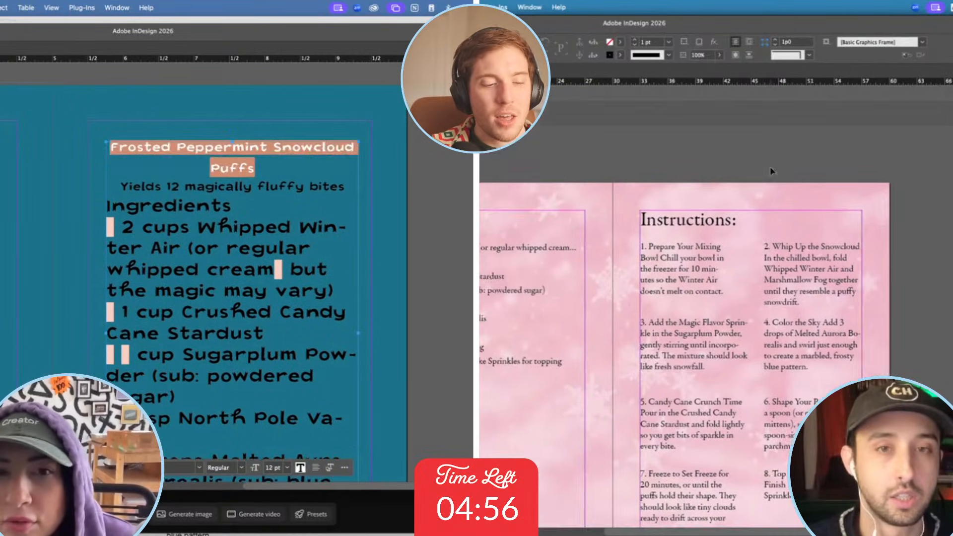
pyautogui.scroll(-3, 772, 172)
pyautogui.press('Up')
pyautogui.press('Up')
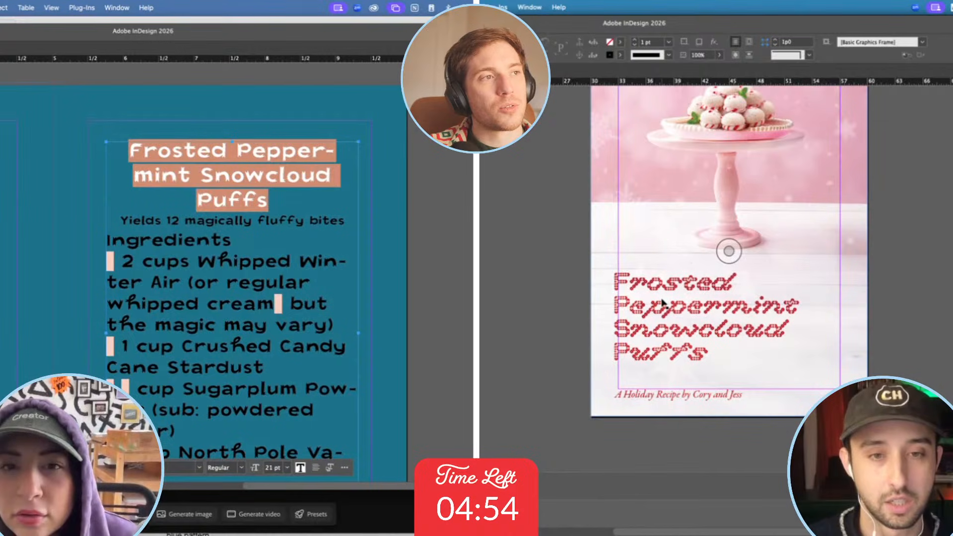
pyautogui.press('Down')
# Try a yellow swatch on the teal page's title, and undo the deletion of the snow overlay on the pink cover.
pyautogui.click(644, 287)
pyautogui.scroll(4, 645, 288)
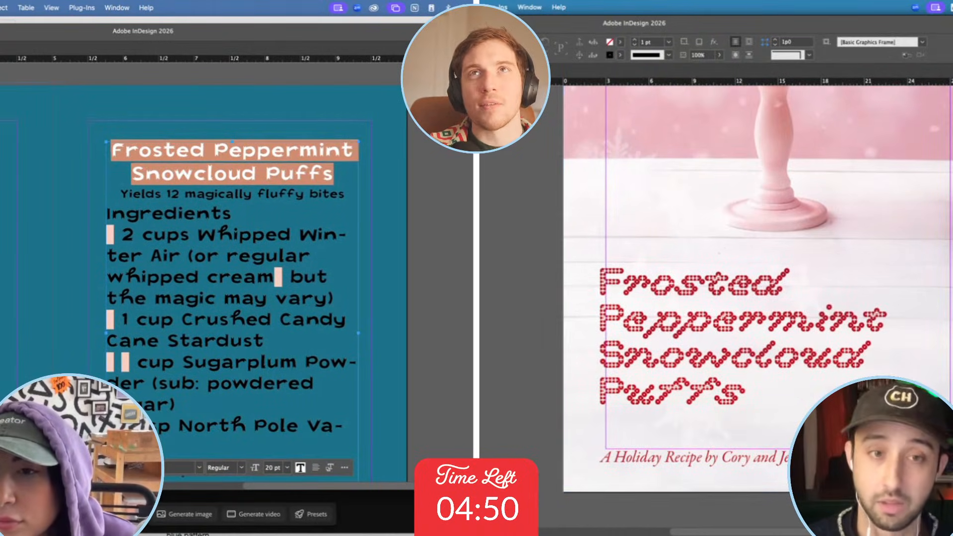
pyautogui.click(660, 330)
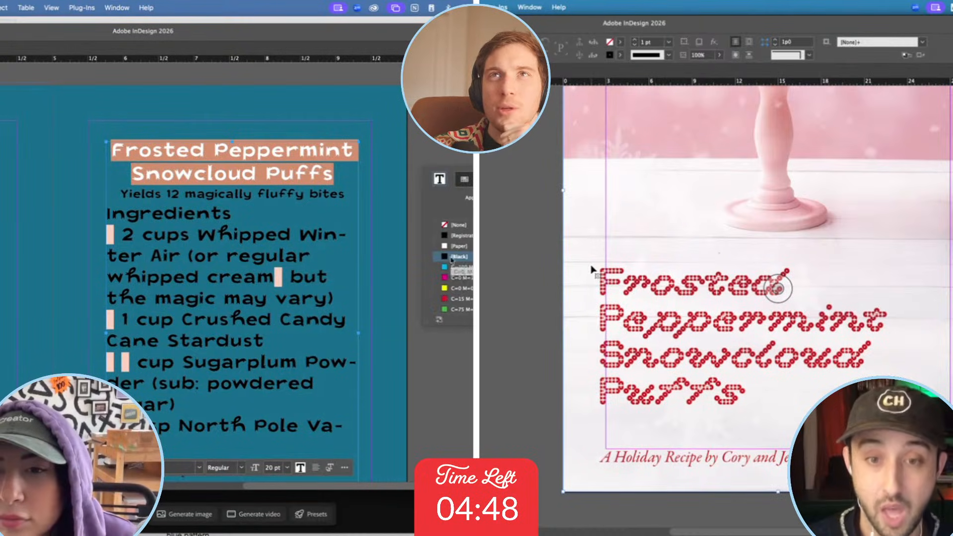
pyautogui.press('Delete')
pyautogui.click(445, 289)
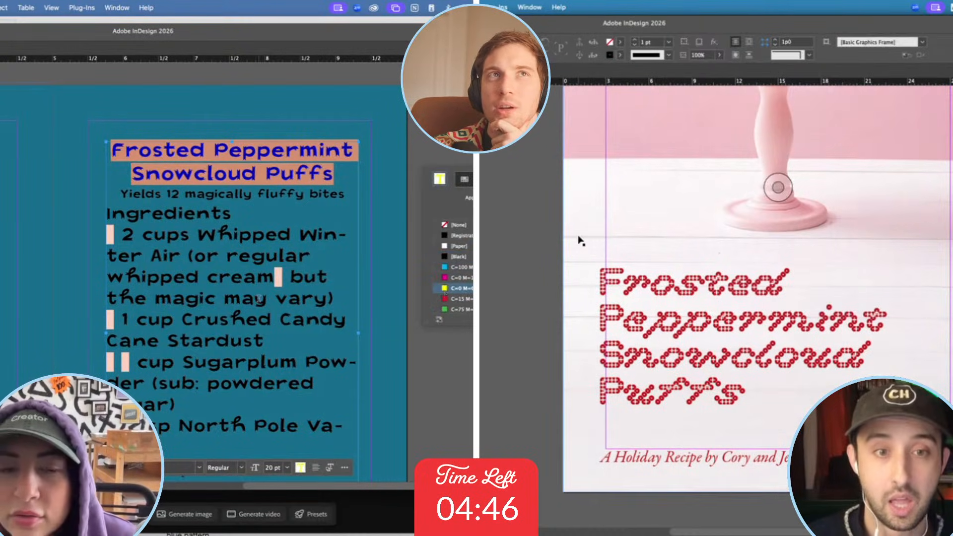
pyautogui.click(259, 298)
pyautogui.press('super+z')
pyautogui.click(258, 298)
pyautogui.click(496, 257)
# Align the pink cover's title with the left margin, and move the byline up and right to sit at the bottom margin.
pyautogui.moveTo(339, 168); pyautogui.dragTo(89, 140)
pyautogui.click(621, 285)
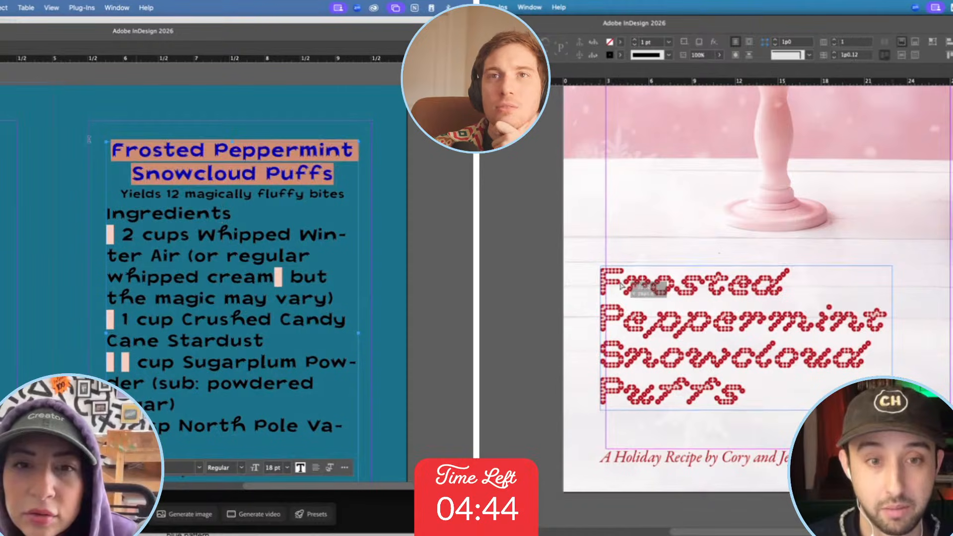
pyautogui.moveTo(622, 285); pyautogui.dragTo(627, 286)
pyautogui.click(521, 303)
pyautogui.hscroll(4, 521, 303)
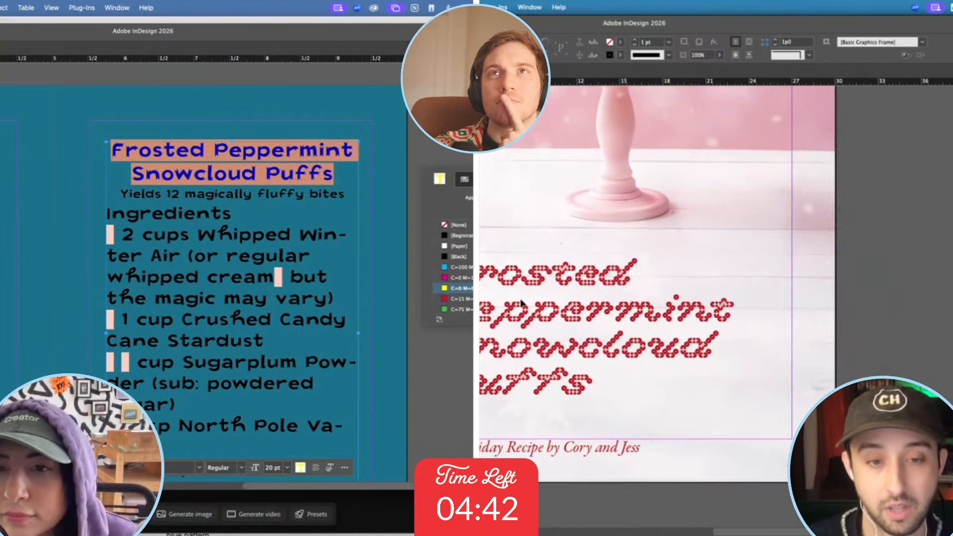
pyautogui.click(502, 453)
pyautogui.moveTo(502, 453); pyautogui.dragTo(513, 431)
pyautogui.click(465, 179)
pyautogui.press('Down')
pyautogui.press('Down')
pyautogui.press('Down')
pyautogui.press('Down')
pyautogui.press('Down')
pyautogui.press('Down')
pyautogui.press('Down')
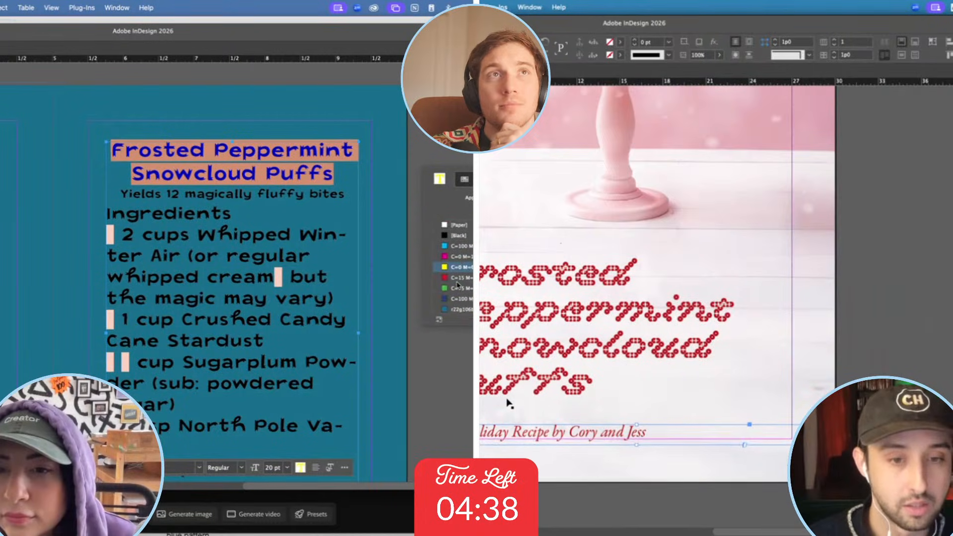
# Colour the teal page's title with the [Paper] swatch, and nudge the title frame on the pink cover slightly up.
pyautogui.click(445, 310)
pyautogui.click(492, 323)
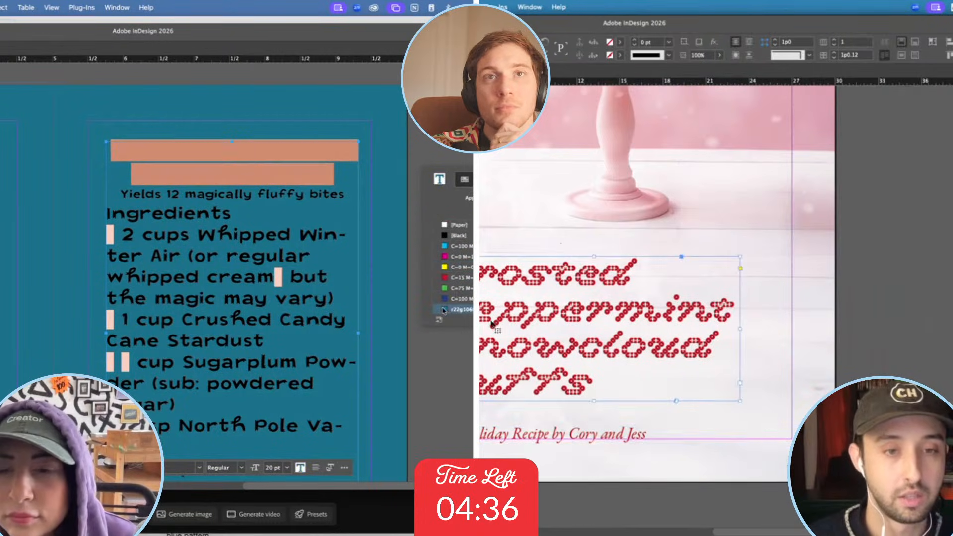
pyautogui.click(446, 227)
pyautogui.hotkey('shift', 'Up')
pyautogui.press('Down')
pyautogui.press('Down')
pyautogui.press('Down')
pyautogui.press('Down')
pyautogui.click(244, 238)
pyautogui.click(243, 238)
# Move the pink cover's title slightly down towards the byline, and select the teal page's "Yields" line.
pyautogui.press('super+minus')
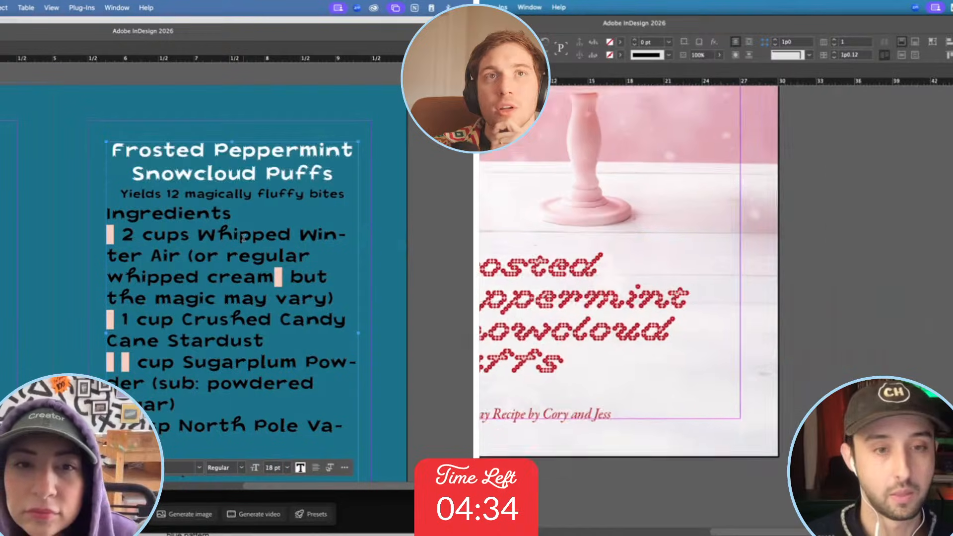
pyautogui.press('super+shift+a')
pyautogui.press('super+minus')
pyautogui.press('super+minus')
pyautogui.tripleClick(255, 195)
pyautogui.hscroll(3, 673, 191)
pyautogui.scroll(-4, 674, 192)
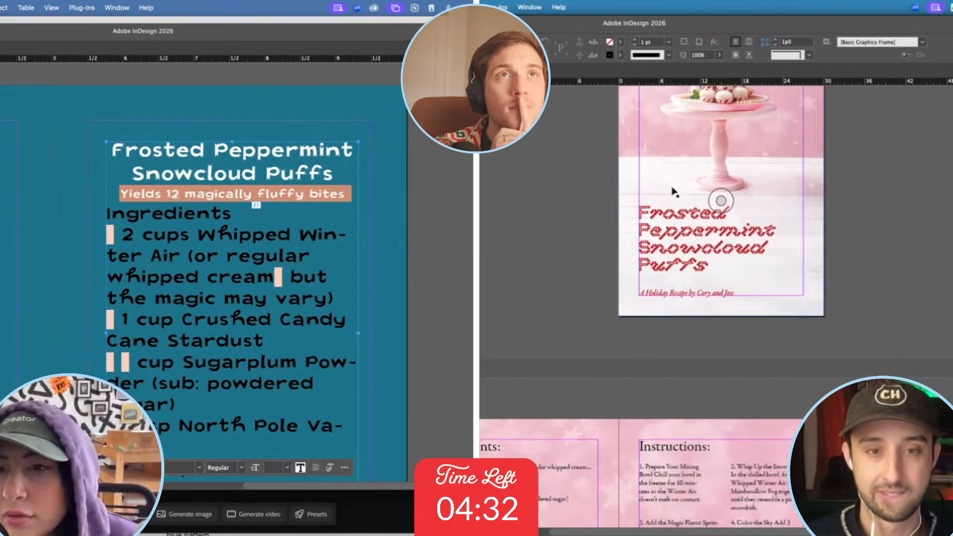
pyautogui.moveTo(660, 217); pyautogui.dragTo(660, 222)
pyautogui.click(552, 231)
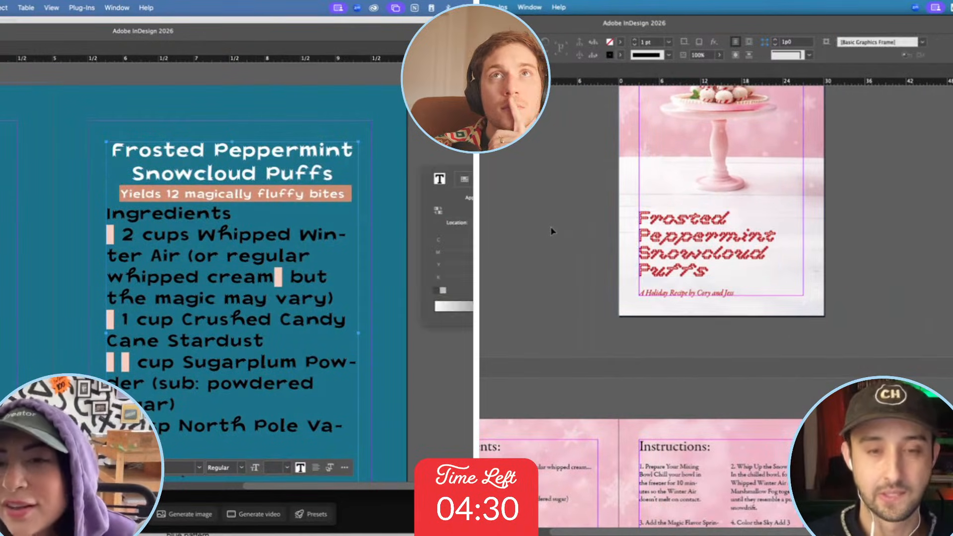
# Colour the "Yields 12 magically fluffy bites" line with a lighter tint of the magenta swatch.
pyautogui.scroll(-1, 553, 231)
pyautogui.scroll(4, 552, 231)
pyautogui.hscroll(2, 552, 231)
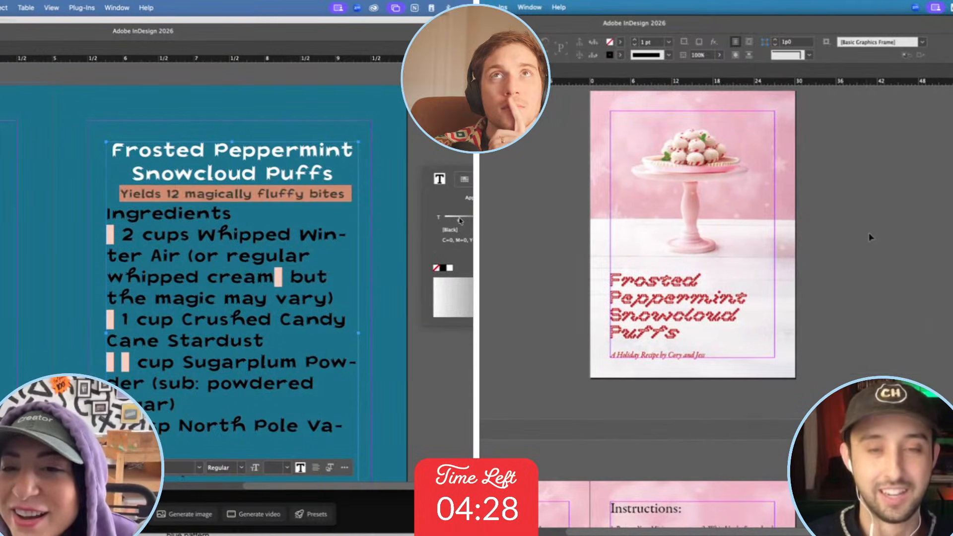
pyautogui.scroll(4, 839, 204)
pyautogui.click(464, 179)
pyautogui.scroll(2, 839, 204)
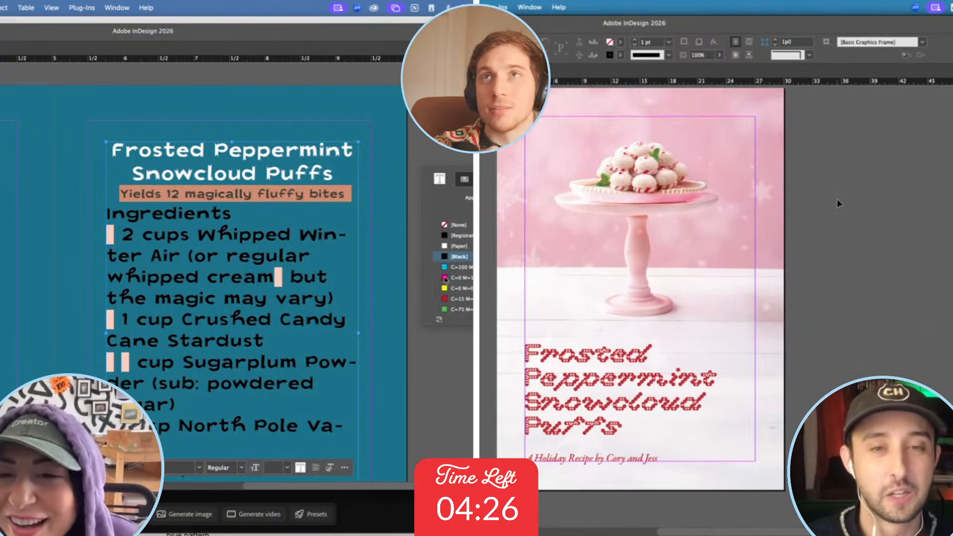
pyautogui.click(445, 279)
# Preview the pink booklet's cover and inner spreads in presentation mode.
pyautogui.press('w')
pyautogui.scroll(2, 839, 203)
pyautogui.hscroll(1, 839, 204)
pyautogui.hotkey('shift', 'w')
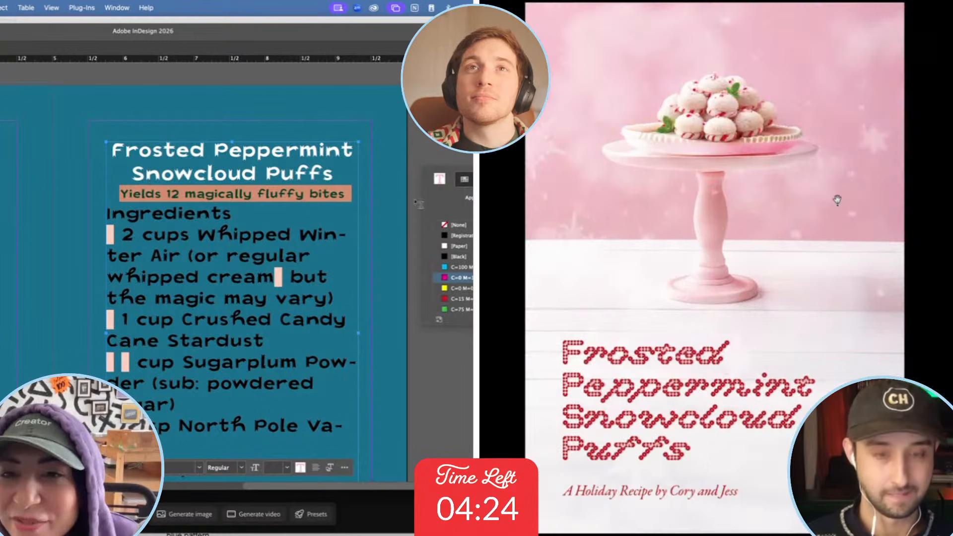
pyautogui.press('Right')
pyautogui.click(307, 194)
pyautogui.scroll(-3, 307, 194)
pyautogui.press('Right')
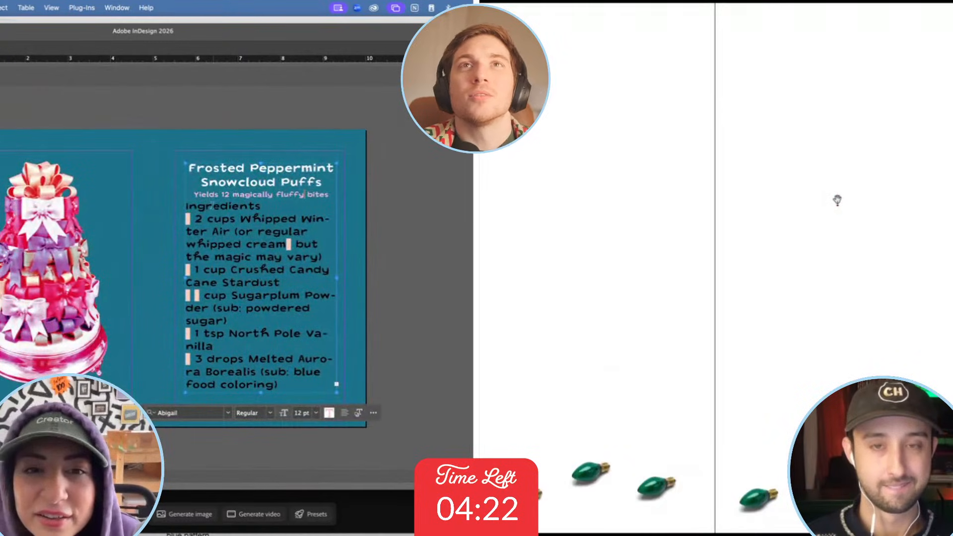
pyautogui.press('Right')
pyautogui.press('Escape')
# Reduce the whole ingredients section on the teal page to 11 pt.
pyautogui.moveTo(186, 206); pyautogui.dragTo(344, 400)
pyautogui.scroll(-2, 525, 227)
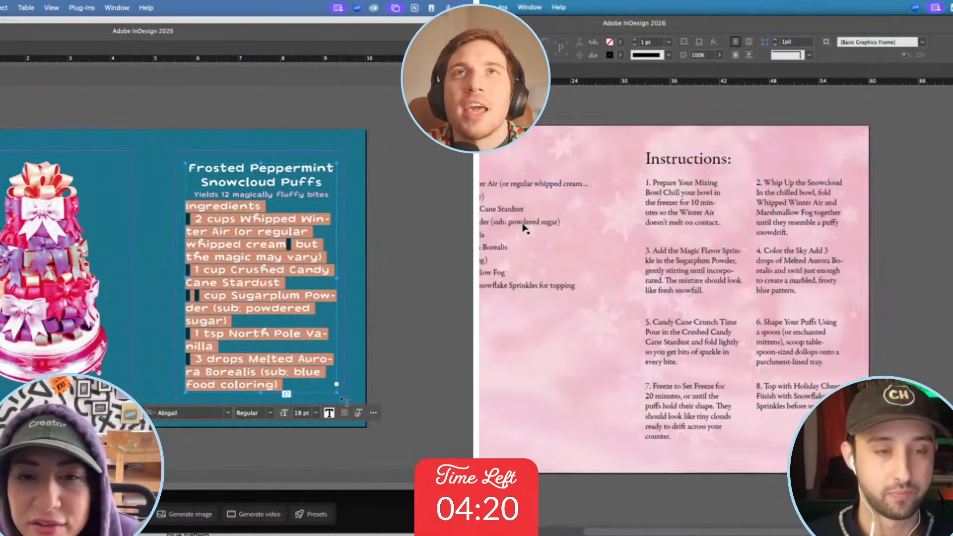
pyautogui.scroll(-1, 524, 226)
pyautogui.click(531, 228)
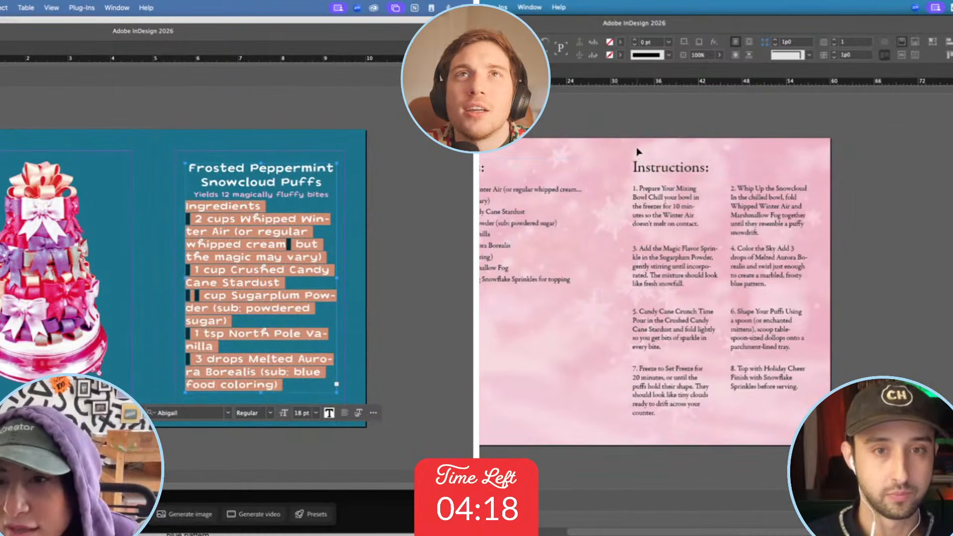
pyautogui.scroll(-5, 639, 152)
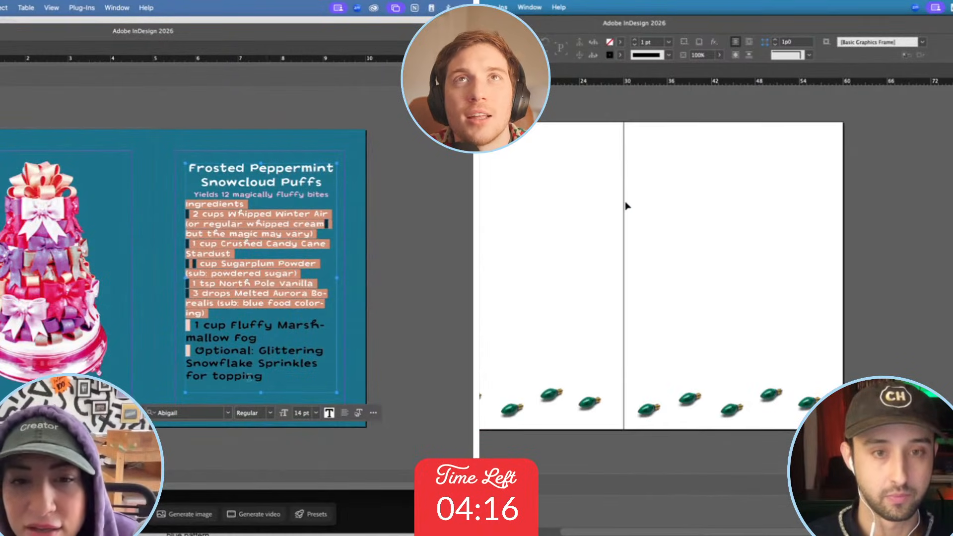
pyautogui.scroll(5, 627, 207)
pyautogui.moveTo(264, 379); pyautogui.dragTo(178, 208)
# Move the Instructions heading and all eight instruction frames from the pink spread to the same position on the following white spread.
pyautogui.moveTo(629, 140); pyautogui.dragTo(800, 350)
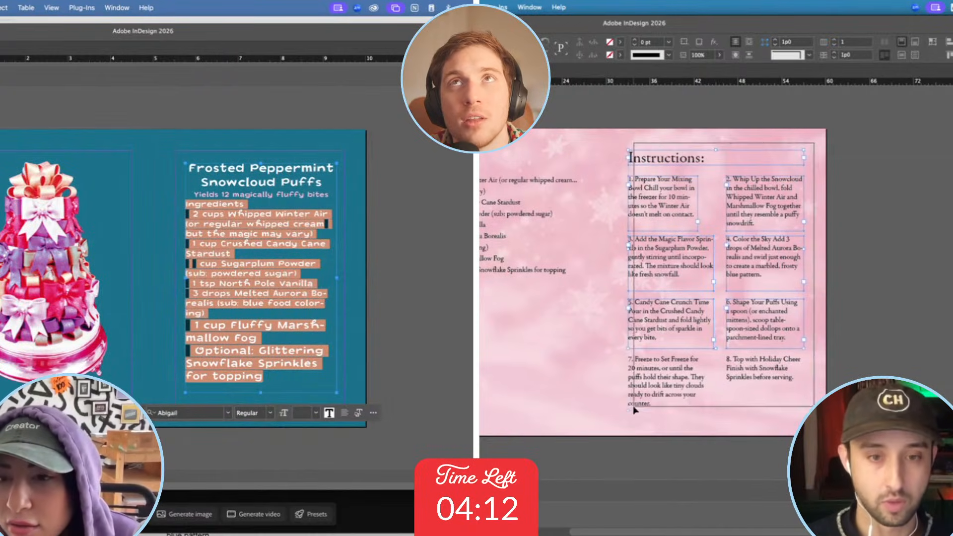
pyautogui.scroll(-5, 635, 411)
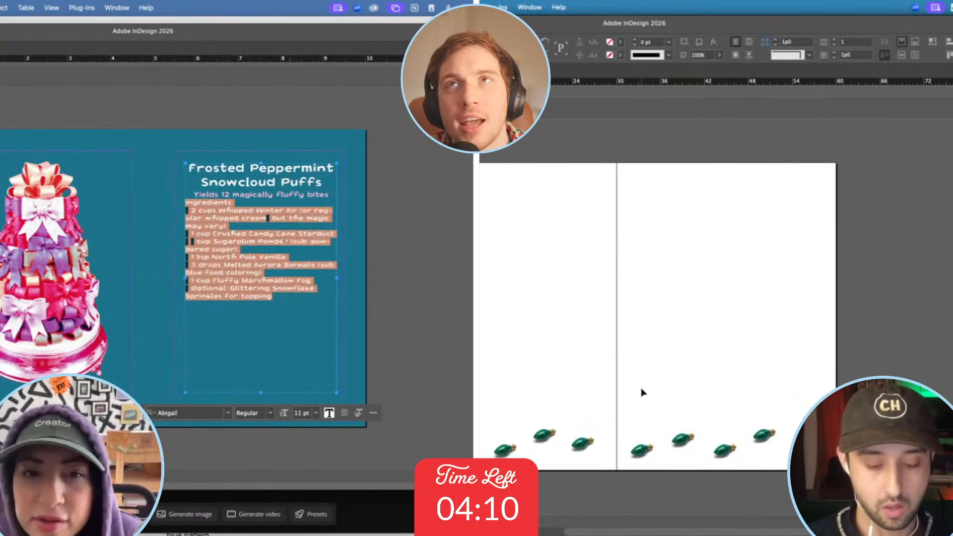
pyautogui.click(216, 231)
pyautogui.click(679, 341)
pyautogui.scroll(3, 209, 227)
pyautogui.press('super+alt+shift+v')
pyautogui.click(569, 251)
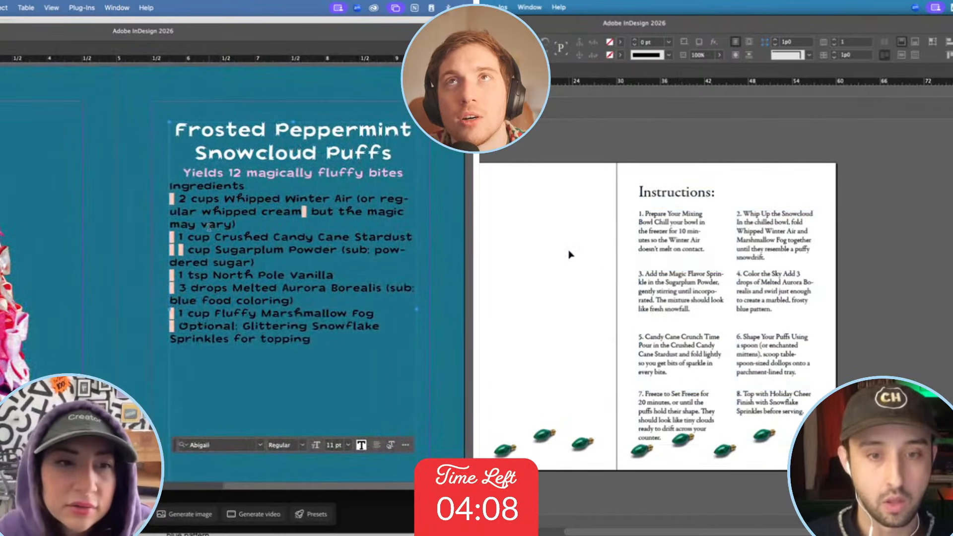
# Delete the missing-glyph characters before "2 cups Whipped Winter Air" in the teal page's ingredients list.
pyautogui.scroll(6, 569, 254)
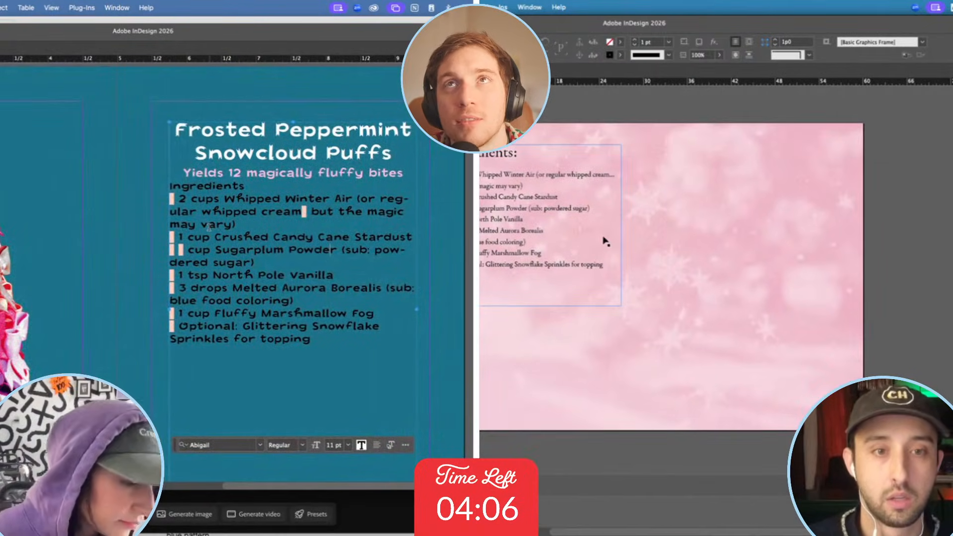
pyautogui.scroll(2, 209, 228)
pyautogui.scroll(3, 206, 227)
pyautogui.scroll(3, 608, 216)
pyautogui.moveTo(177, 256); pyautogui.dragTo(151, 261)
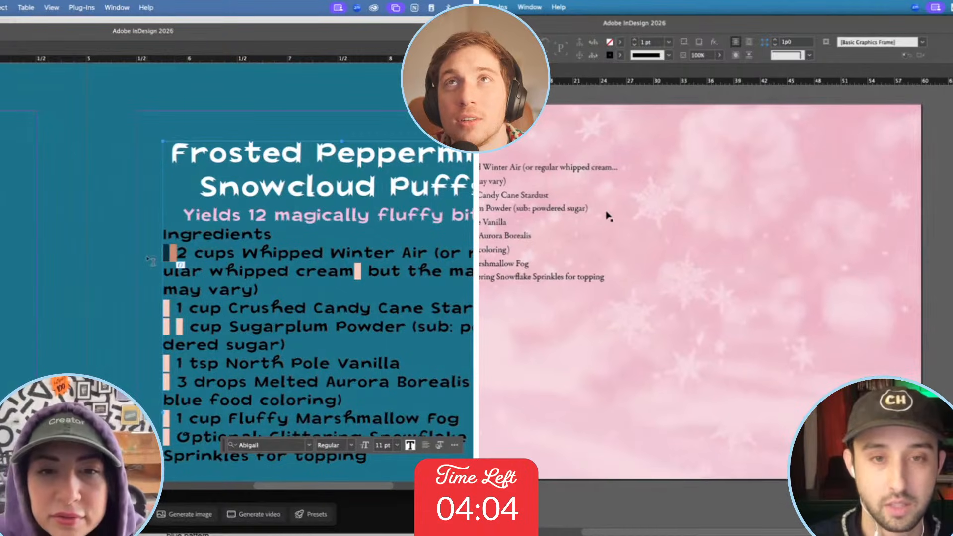
pyautogui.press('BackSpace')
pyautogui.scroll(-1, 608, 216)
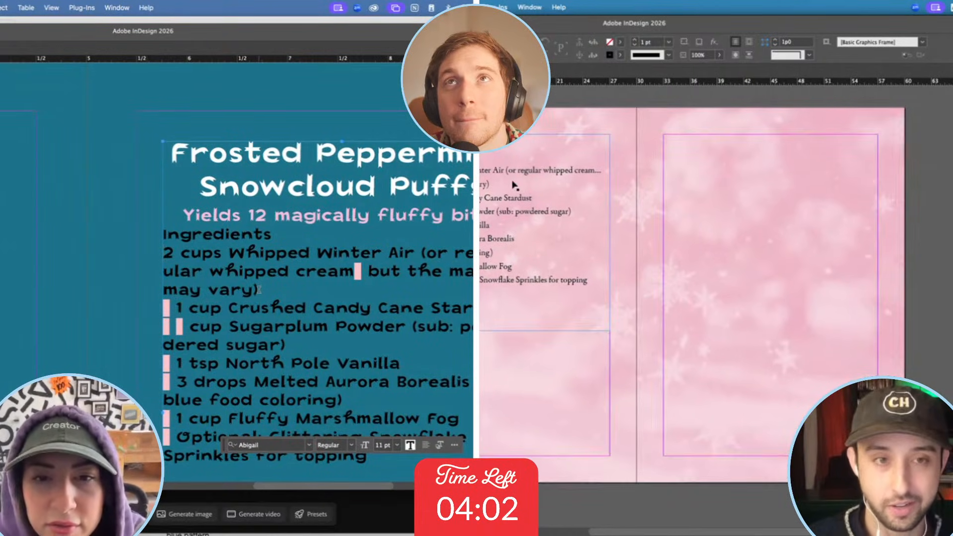
# Move the pink Ingredients frame to the spread's right page; in the teal list, insert "(" before "but the magic" and a blank line after that ingredient.
pyautogui.press('Return')
pyautogui.moveTo(514, 185); pyautogui.dragTo(783, 183)
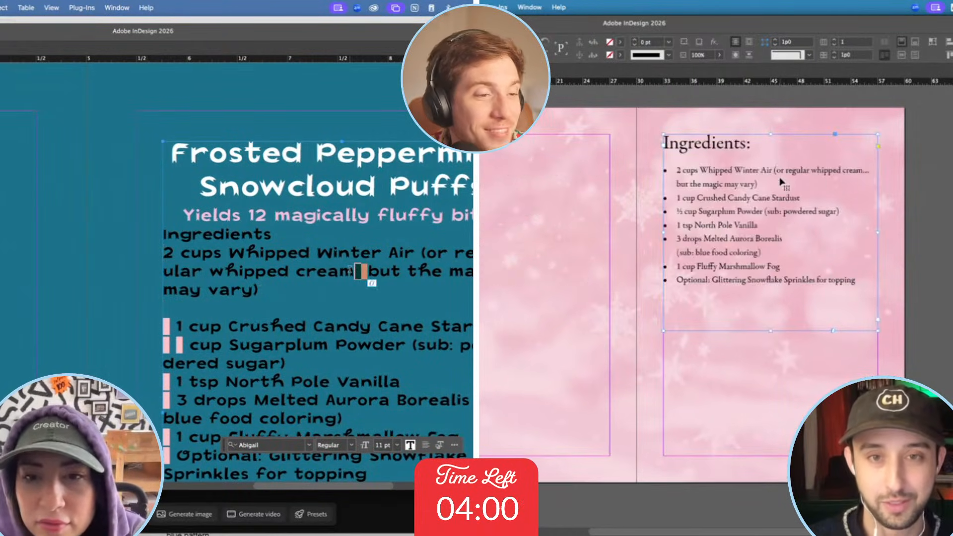
pyautogui.click(649, 217)
pyautogui.scroll(2, 648, 217)
pyautogui.write('(')
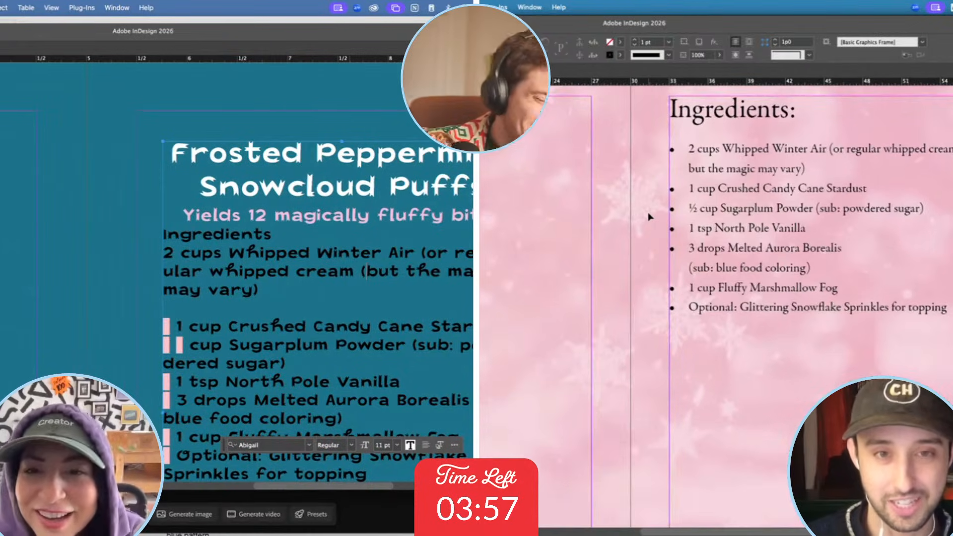
# Delete the missing-glyph characters before the Crushed Candy Cane Stardust and Sugarplum Powder lines in the teal ingredients list.
pyautogui.scroll(-3, 366, 272)
pyautogui.scroll(1, 649, 217)
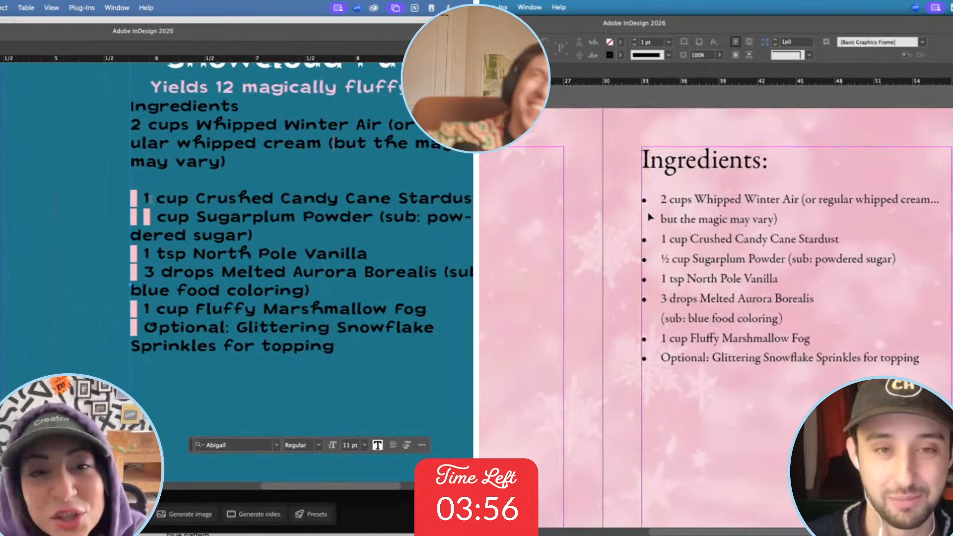
pyautogui.moveTo(143, 199); pyautogui.dragTo(119, 201)
pyautogui.click(743, 218)
pyautogui.press('BackSpace')
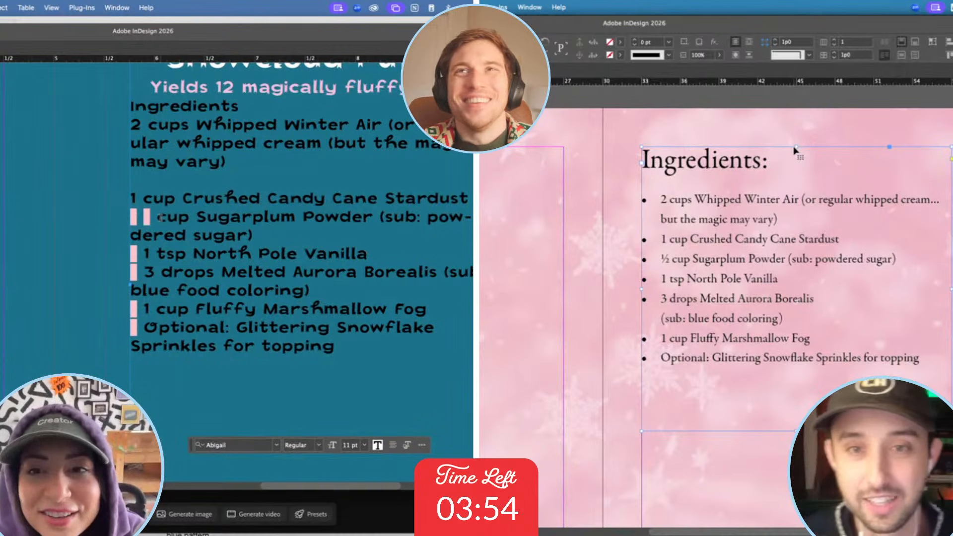
pyautogui.moveTo(794, 147); pyautogui.dragTo(794, 156)
pyautogui.moveTo(159, 218); pyautogui.dragTo(109, 219)
pyautogui.press('super+z')
pyautogui.press('BackSpace')
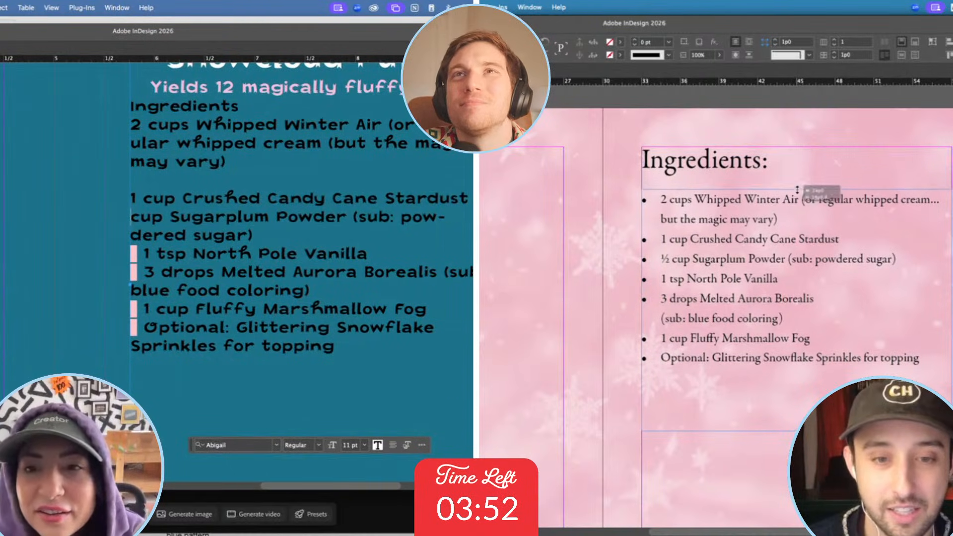
# Move the Ingredients text frame down from the upper margin on the pink spread's right page.
pyautogui.moveTo(798, 147); pyautogui.dragTo(797, 189)
pyautogui.moveTo(750, 244); pyautogui.dragTo(750, 259)
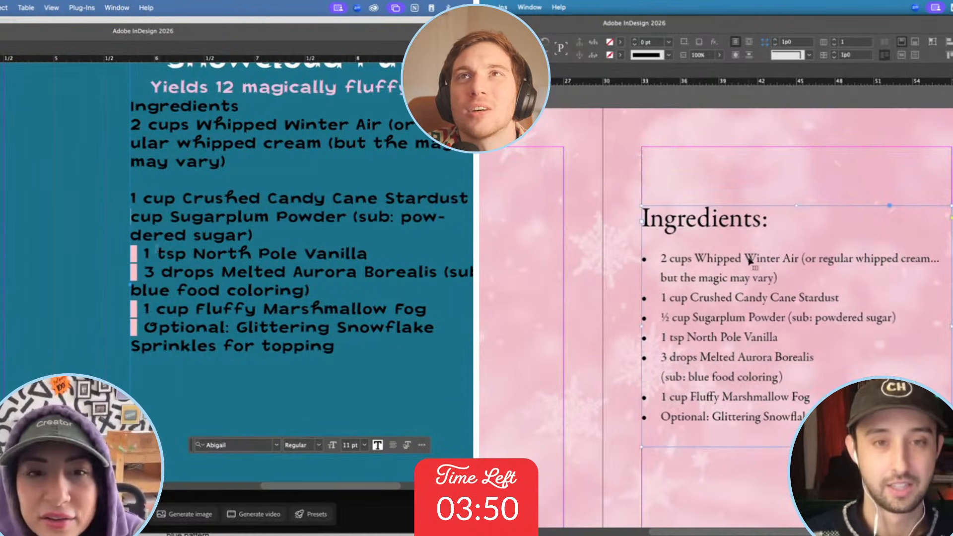
pyautogui.click(620, 259)
# Replace the missing-glyph characters before the North Pole Vanilla and Melted Aurora Borealis lines on the teal page with blank lines above them.
pyautogui.moveTo(136, 254); pyautogui.dragTo(115, 256)
pyautogui.scroll(-3, 620, 259)
pyautogui.press('BackSpace')
pyautogui.press('Return')
pyautogui.scroll(-3, 620, 259)
pyautogui.press('super+Tab')
pyautogui.moveTo(145, 293); pyautogui.dragTo(114, 297)
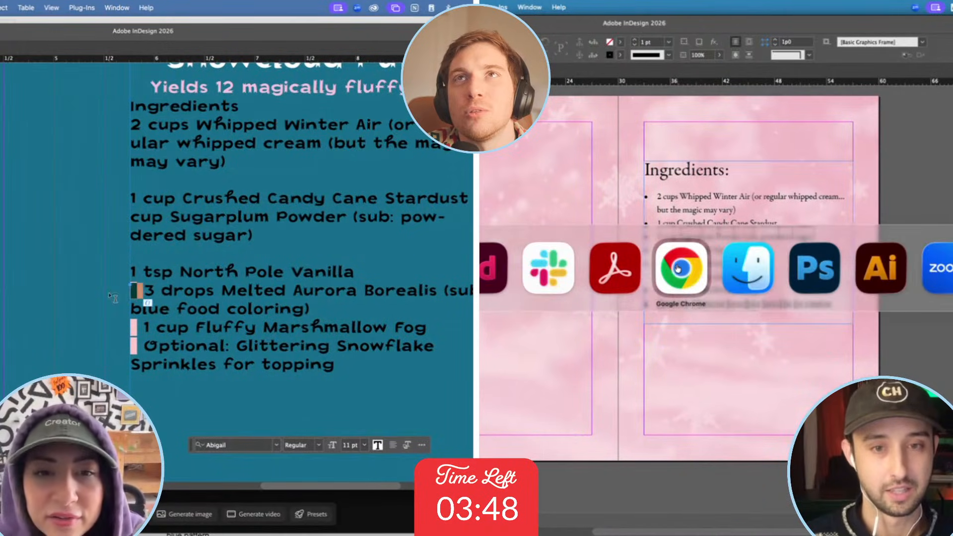
pyautogui.press('BackSpace')
pyautogui.press('Return')
# Replace the missing glyphs before the Fluffy Marshmallow Fog and Optional lines with blank lines above them, and select the frosted peppermint puffs PNG in Finder.
pyautogui.click(749, 268)
pyautogui.press('BackSpace')
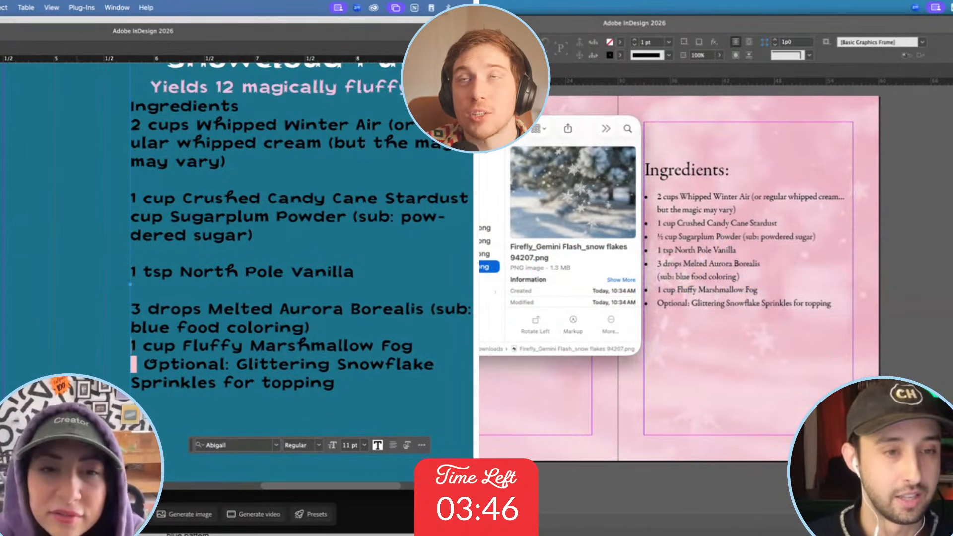
pyautogui.press('Return')
pyautogui.click(489, 254)
pyautogui.press('BackSpace')
pyautogui.press('Return')
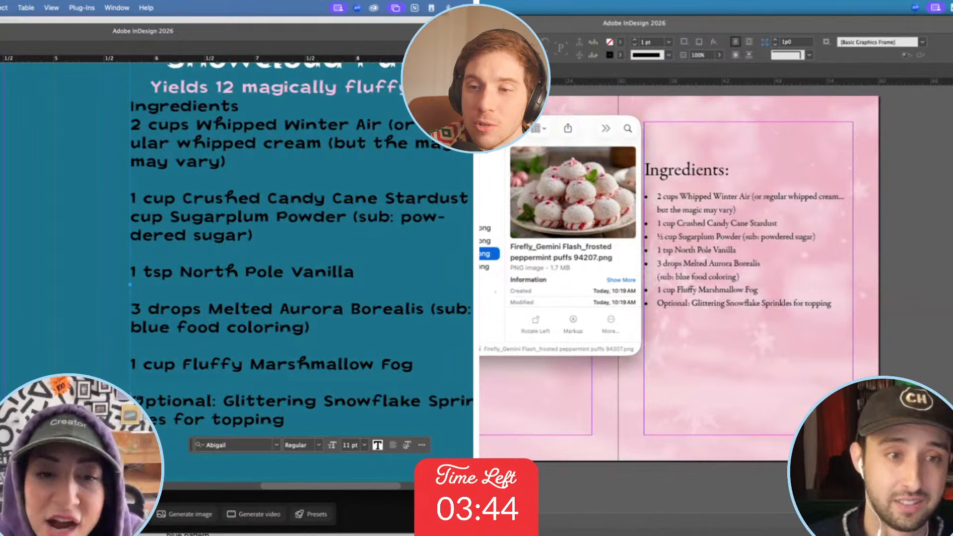
# Place the frosted peppermint puffs PNG within the left pink page's margins and insert a blank line above the teal Ingredients heading.
pyautogui.moveTo(489, 254); pyautogui.dragTo(532, 391)
pyautogui.scroll(-3, 206, 323)
pyautogui.scroll(-2, 206, 323)
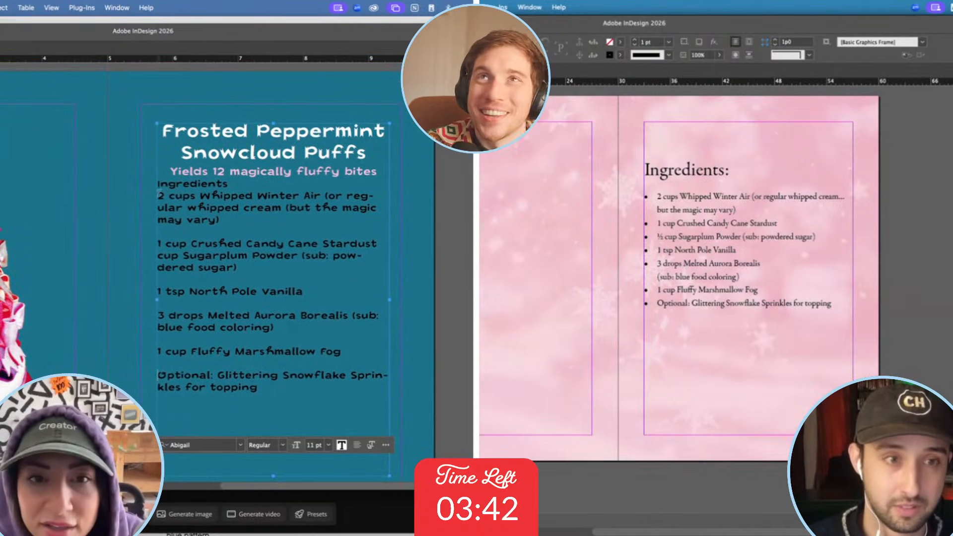
pyautogui.press('Return')
pyautogui.moveTo(522, 222); pyautogui.dragTo(590, 251)
# Color the teal page's Ingredients heading with the [Paper] swatch and insert a blank line below it, previewing the pink spread in presentation mode.
pyautogui.moveTo(158, 197); pyautogui.dragTo(229, 199)
pyautogui.moveTo(591, 251); pyautogui.dragTo(592, 251)
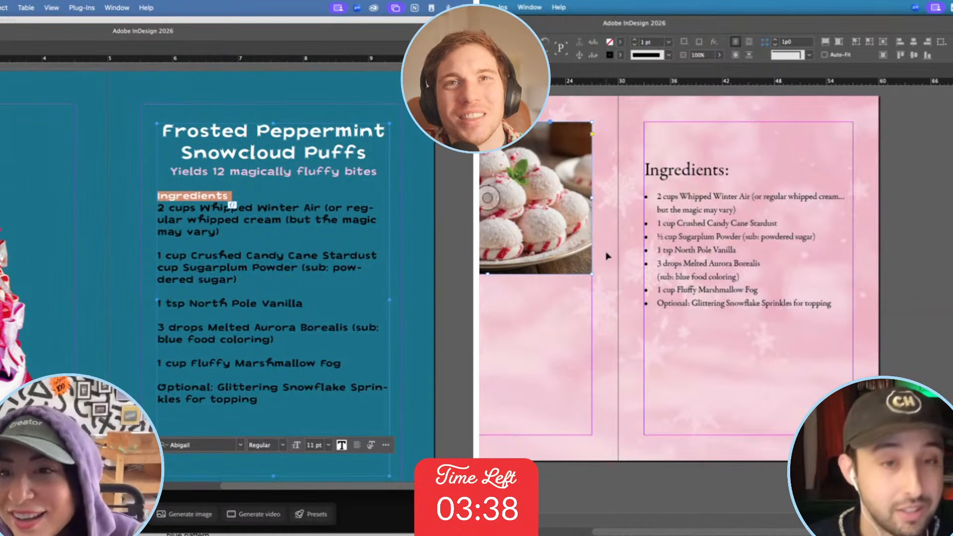
pyautogui.click(556, 250)
pyautogui.click(459, 247)
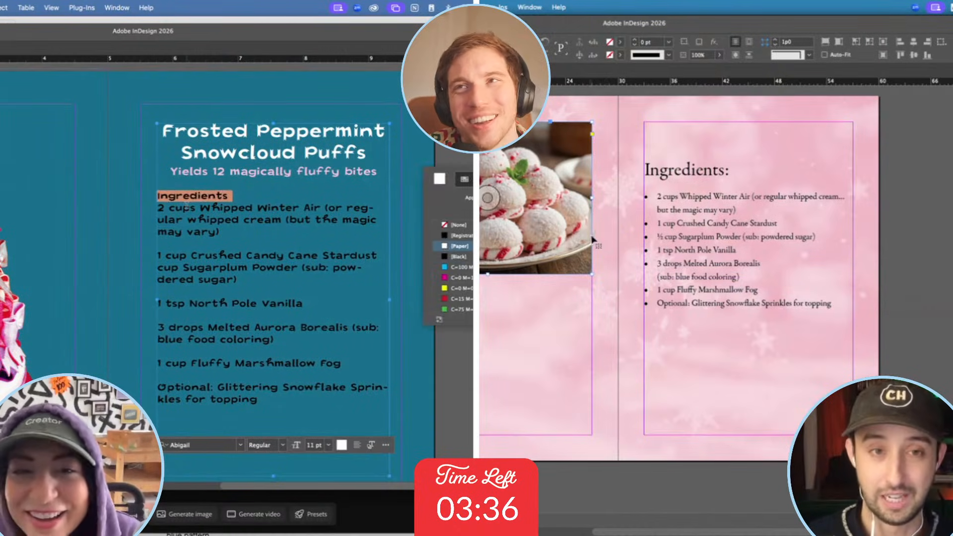
pyautogui.click(187, 203)
pyautogui.click(614, 240)
pyautogui.hotkey('shift', 'w')
pyautogui.press('Return')
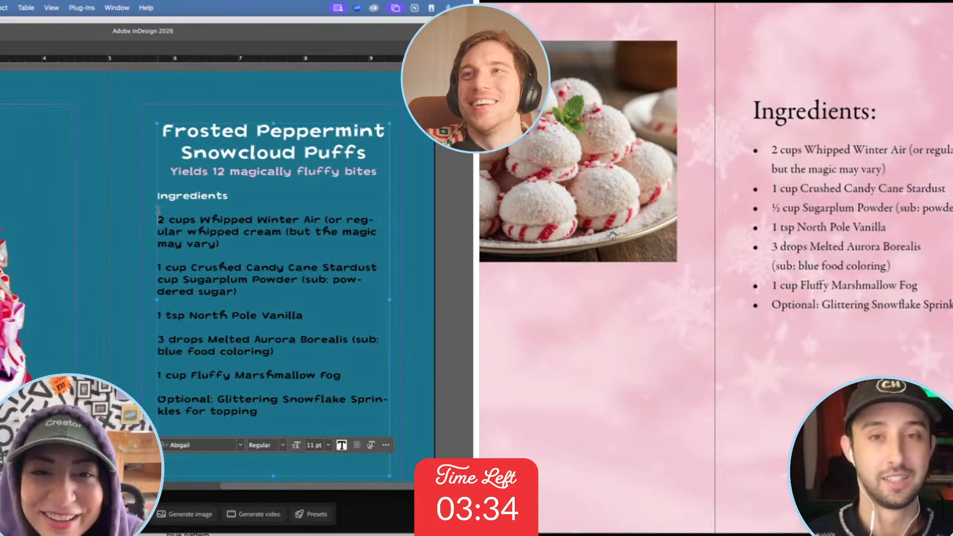
# Move the peppermint puffs photo down on the left pink page and indent the first two ingredients in the teal list.
pyautogui.press('Escape')
pyautogui.hscroll(2, 631, 238)
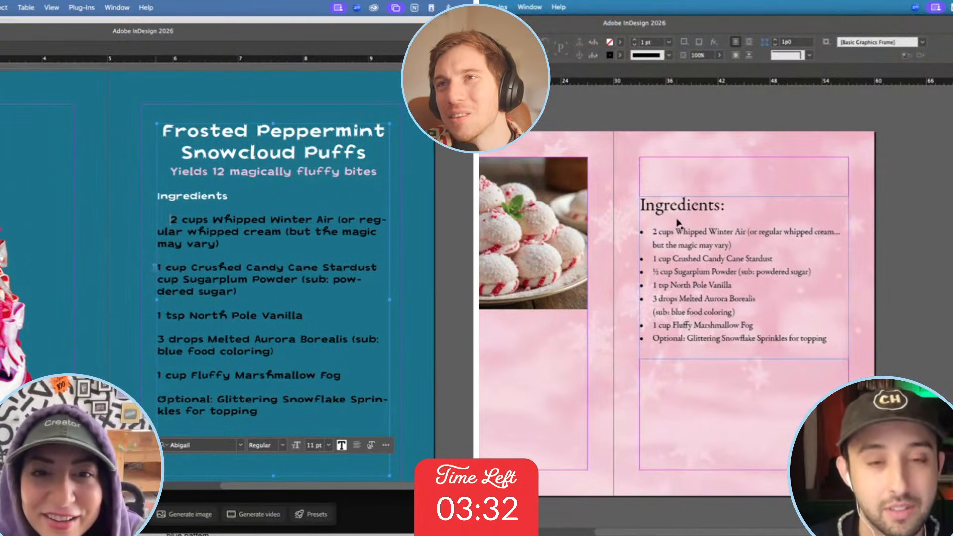
pyautogui.moveTo(578, 205); pyautogui.dragTo(578, 244)
pyautogui.click(158, 270)
pyautogui.click(621, 237)
# Paste the cover's "A Holiday Recipe" byline in place on the right pink page, and indent the teal North Pole Vanilla and Melted Aurora Borealis lines.
pyautogui.scroll(1, 621, 237)
pyautogui.scroll(10, 621, 237)
pyautogui.click(158, 315)
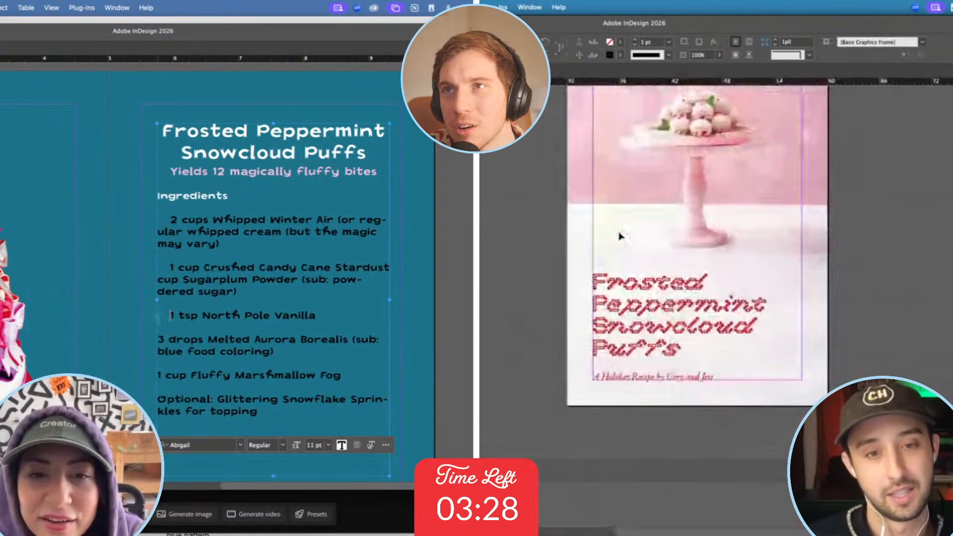
pyautogui.scroll(-1, 619, 237)
pyautogui.click(617, 336)
pyautogui.click(158, 340)
pyautogui.scroll(-1, 617, 337)
pyautogui.scroll(-9, 616, 336)
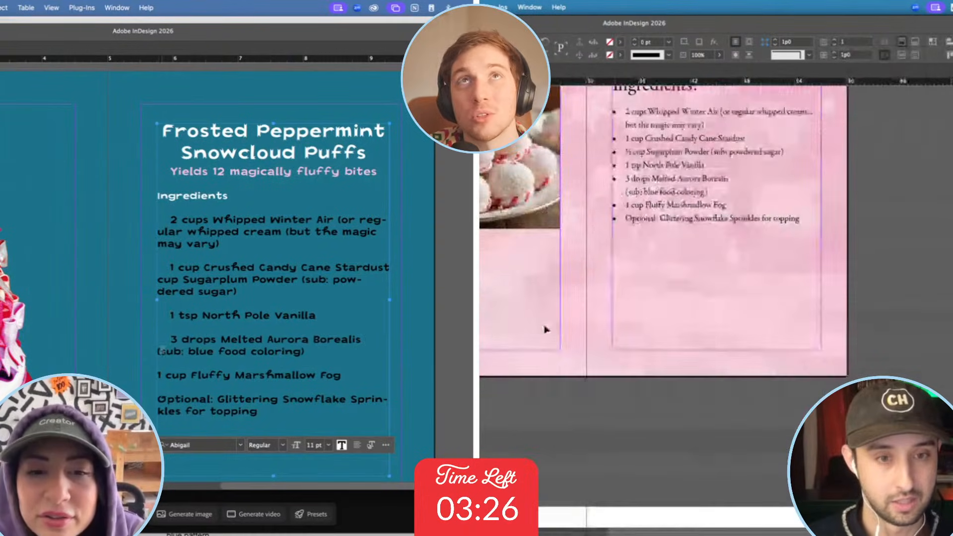
pyautogui.click(547, 329)
pyautogui.press('alt+shift+super+v')
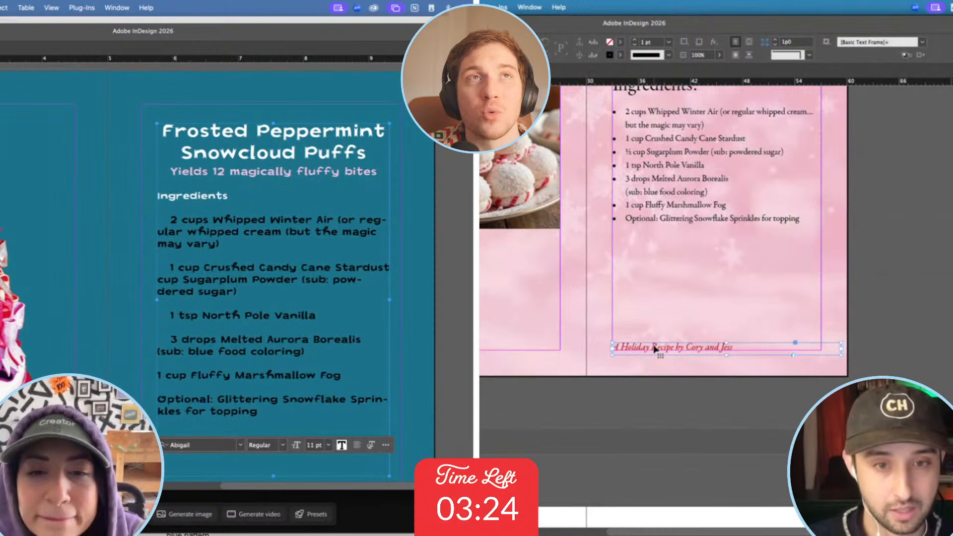
# Delete the small leftover frame on the left pink page and duplicate the "A Holiday Recipe" byline there at the same height.
pyautogui.click(515, 326)
pyautogui.press('BackSpace')
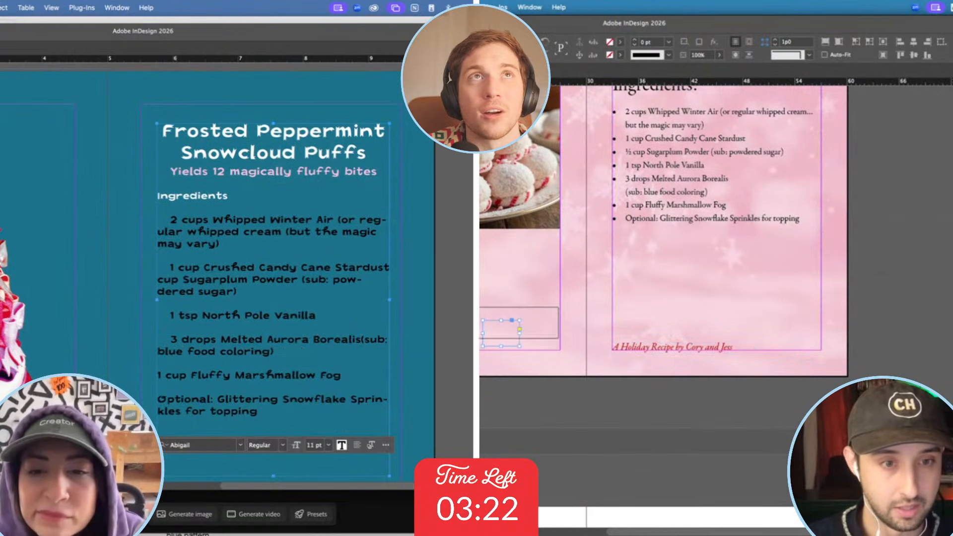
pyautogui.press('Delete')
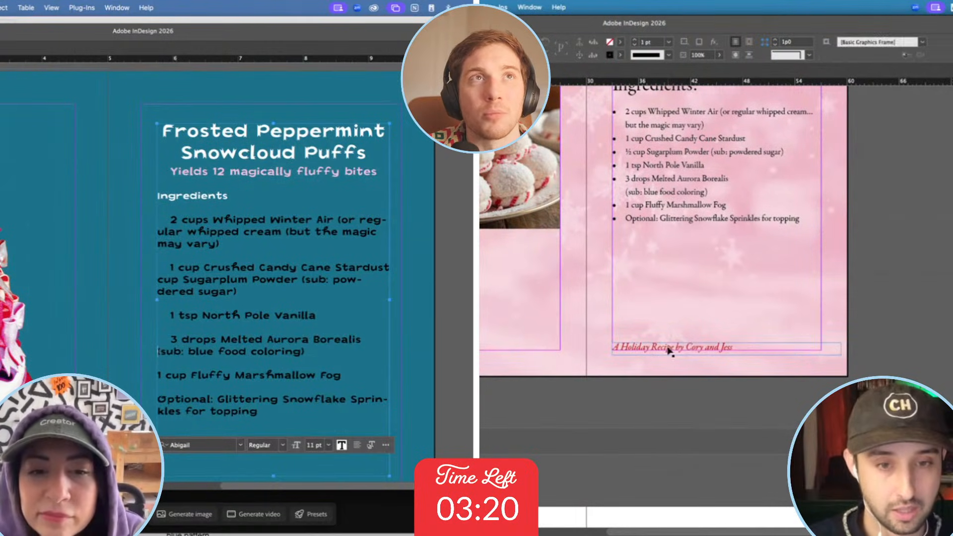
pyautogui.moveTo(669, 352); pyautogui.dragTo(414, 352)
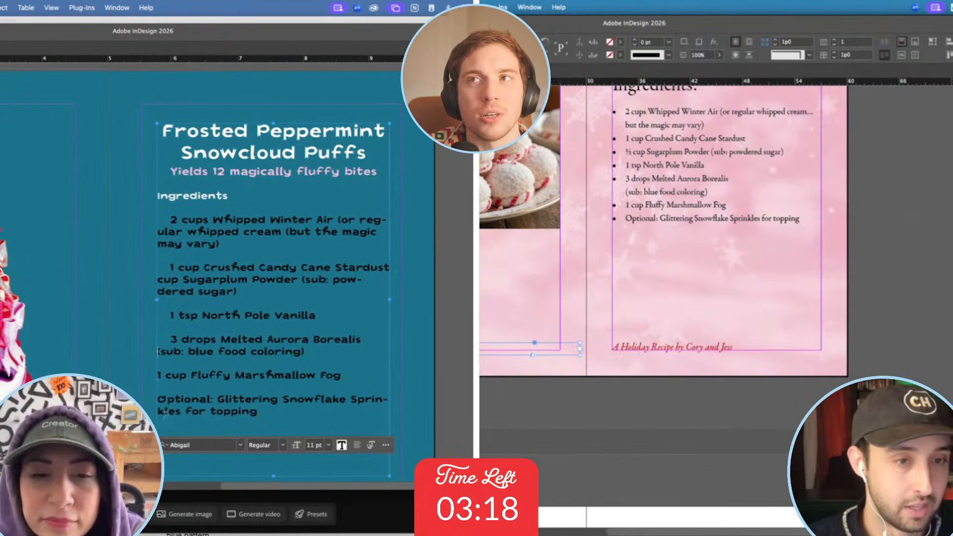
pyautogui.click(533, 365)
# Indent the teal Fluffy Marshmallow Fog line and preview the pink ingredients spread in presentation mode.
pyautogui.click(157, 375)
pyautogui.scroll(3, 517, 318)
pyautogui.hotkey('shift', 'w')
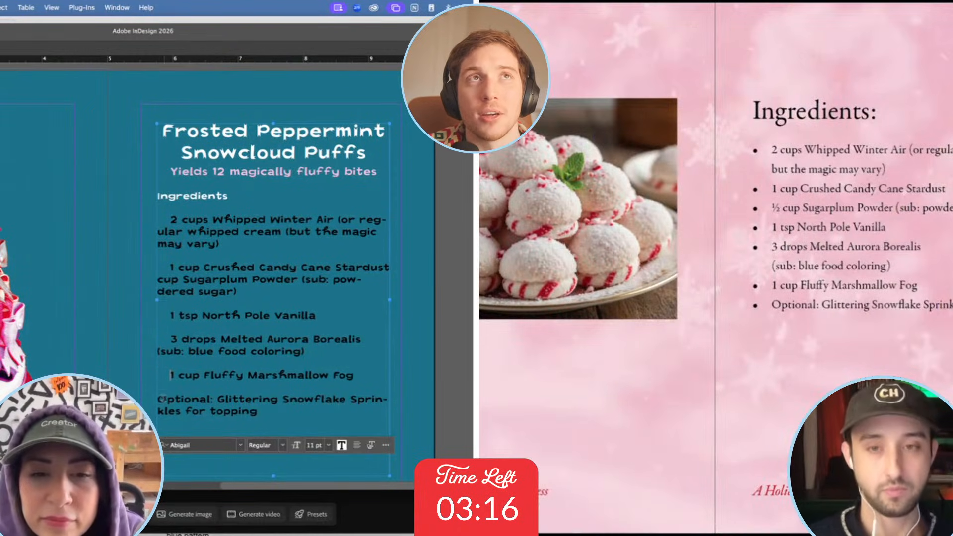
pyautogui.press('Escape')
pyautogui.scroll(-4, 537, 363)
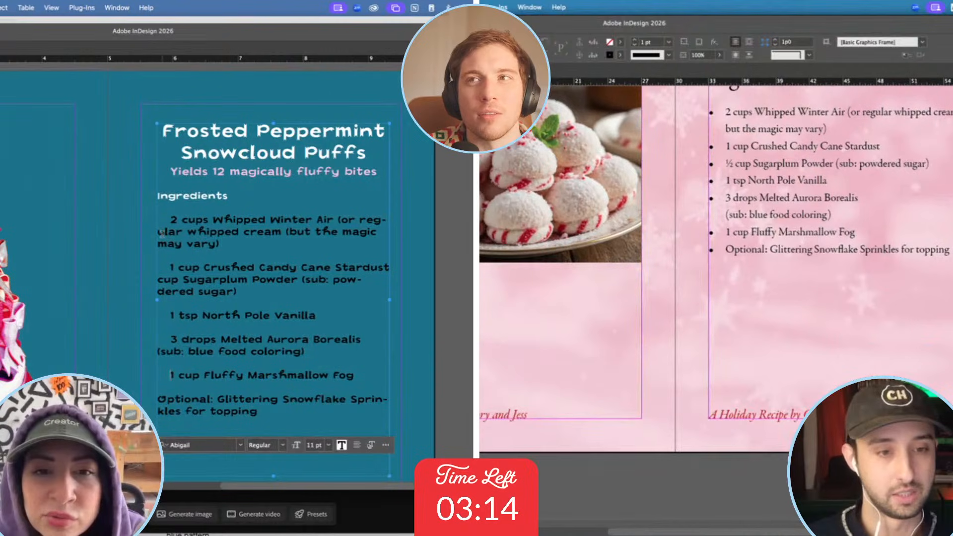
pyautogui.scroll(3, 524, 313)
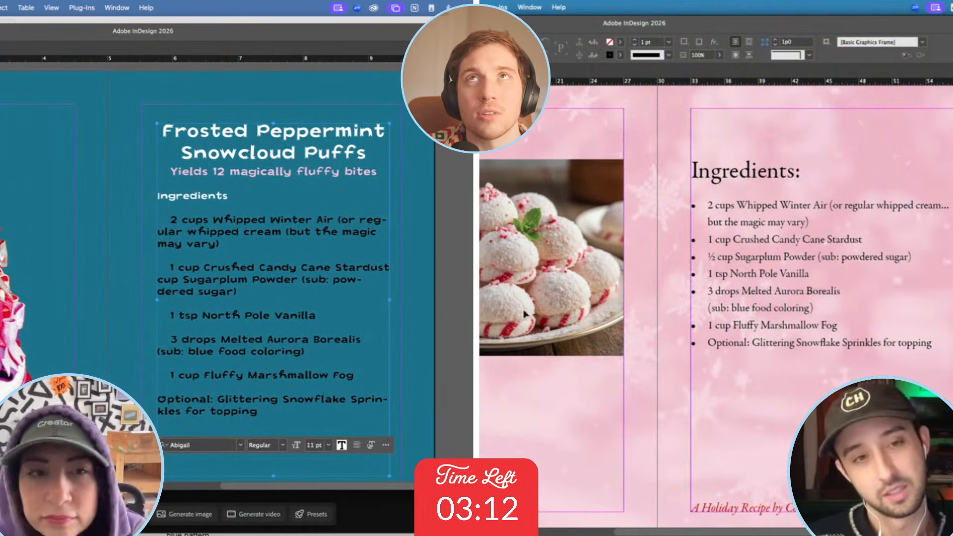
# Widen the teal recipe text frame to both side margins and scale the peppermint puffs photo down slightly about its center.
pyautogui.press('Escape')
pyautogui.press('v')
pyautogui.click(546, 243)
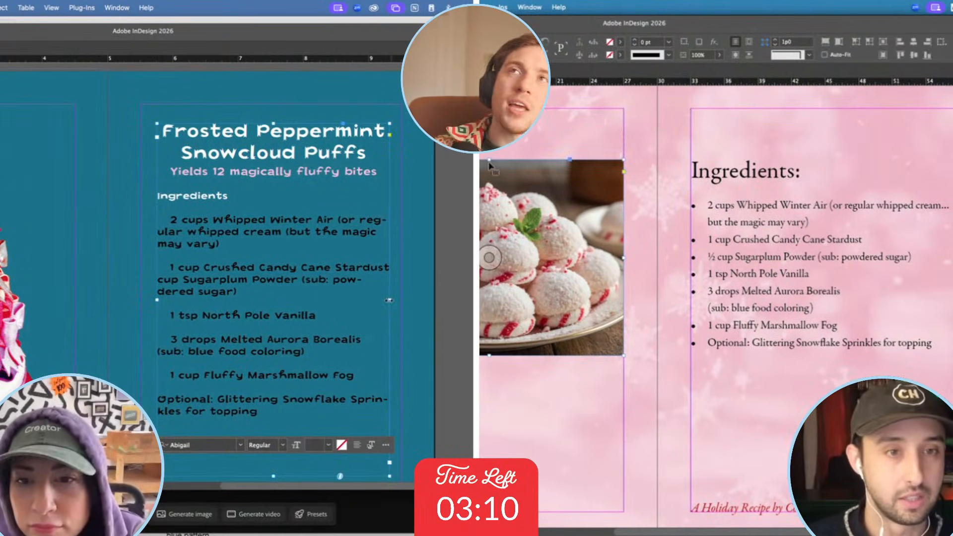
pyautogui.moveTo(396, 300); pyautogui.dragTo(400, 300)
pyautogui.moveTo(489, 161); pyautogui.dragTo(489, 163)
pyautogui.moveTo(401, 301); pyautogui.dragTo(401, 301)
pyautogui.moveTo(489, 164); pyautogui.dragTo(490, 167)
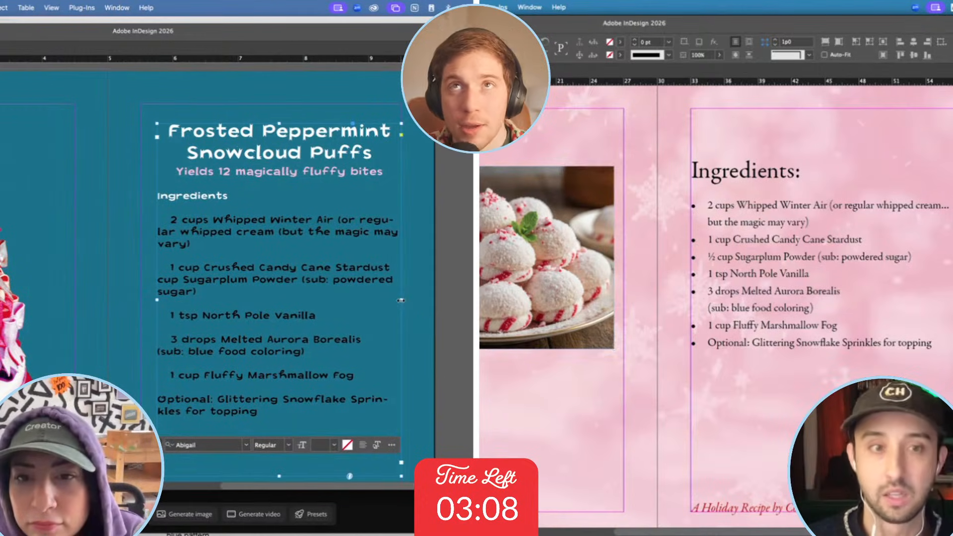
pyautogui.press('super+shift+a')
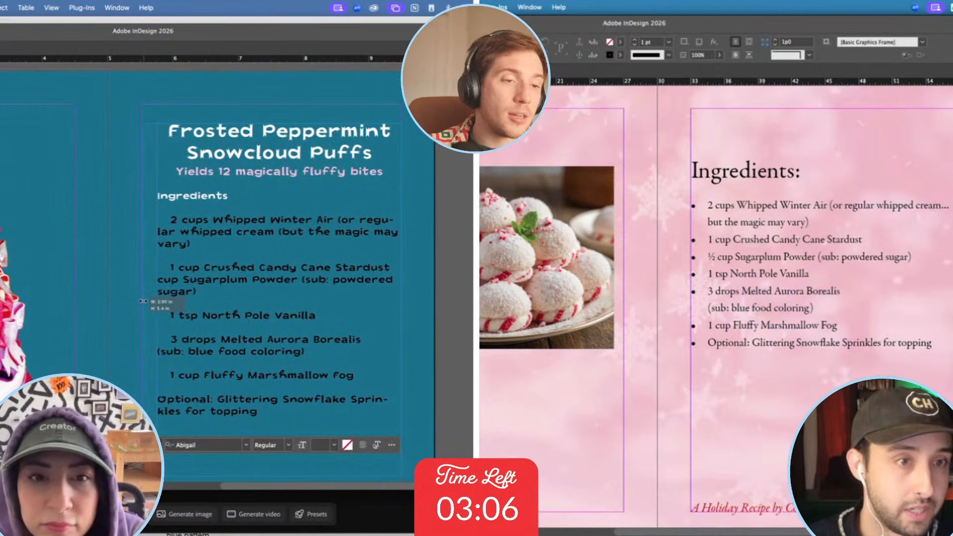
pyautogui.moveTo(141, 302); pyautogui.dragTo(138, 301)
# Draw a rectangular border around the peppermint puffs photo and set its stroke color to red f60000.
pyautogui.moveTo(355, 159)
pyautogui.mouseDown()
pyautogui.moveTo(556, 295)
pyautogui.moveTo(623, 366)
pyautogui.moveTo(624, 356)
pyautogui.mouseUp()
pyautogui.hscroll(5, 371, 233)
pyautogui.moveTo(491, 160); pyautogui.dragTo(491, 156)
pyautogui.press('super+z')
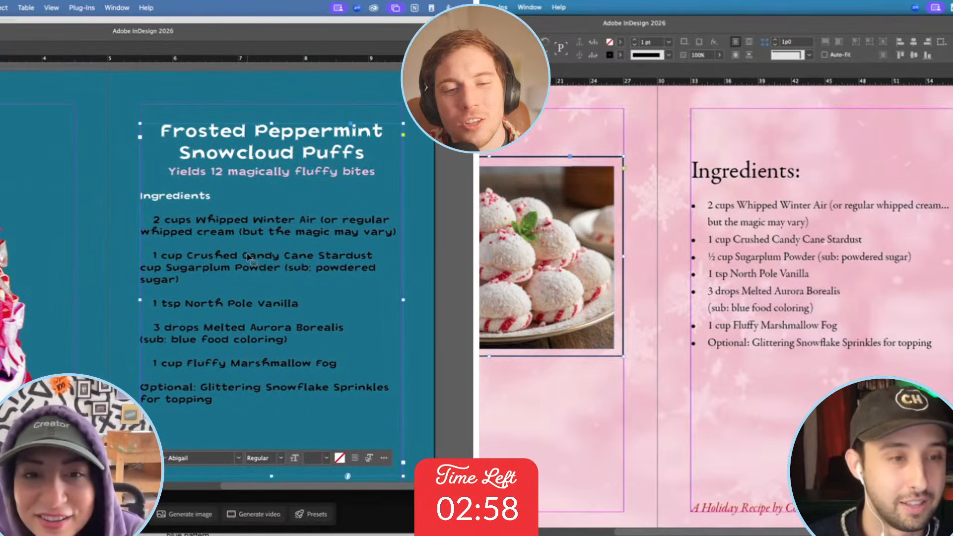
pyautogui.scroll(-3, 248, 255)
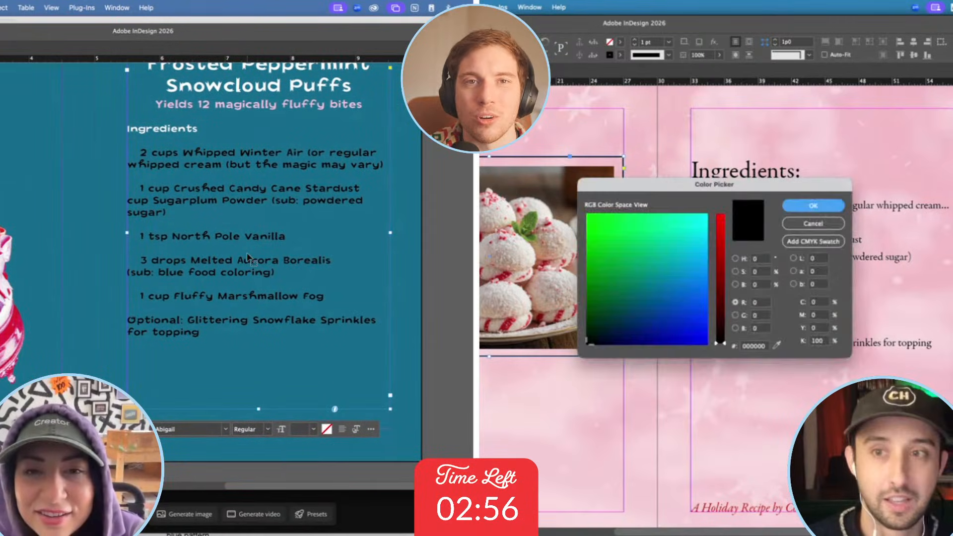
pyautogui.moveTo(722, 236); pyautogui.dragTo(720, 218)
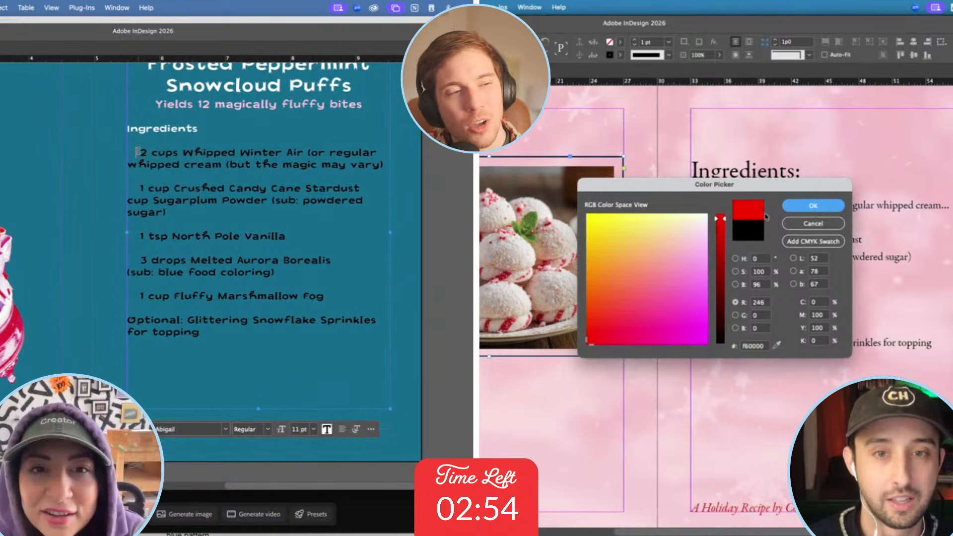
pyautogui.click(822, 206)
# Color all the teal ingredient lines with the magenta swatch and preview the pink ingredients and white instructions spreads in presentation mode.
pyautogui.moveTo(138, 152)
pyautogui.mouseDown()
pyautogui.moveTo(229, 228)
pyautogui.moveTo(356, 379)
pyautogui.mouseUp()
pyautogui.hotkey('shift', 'w')
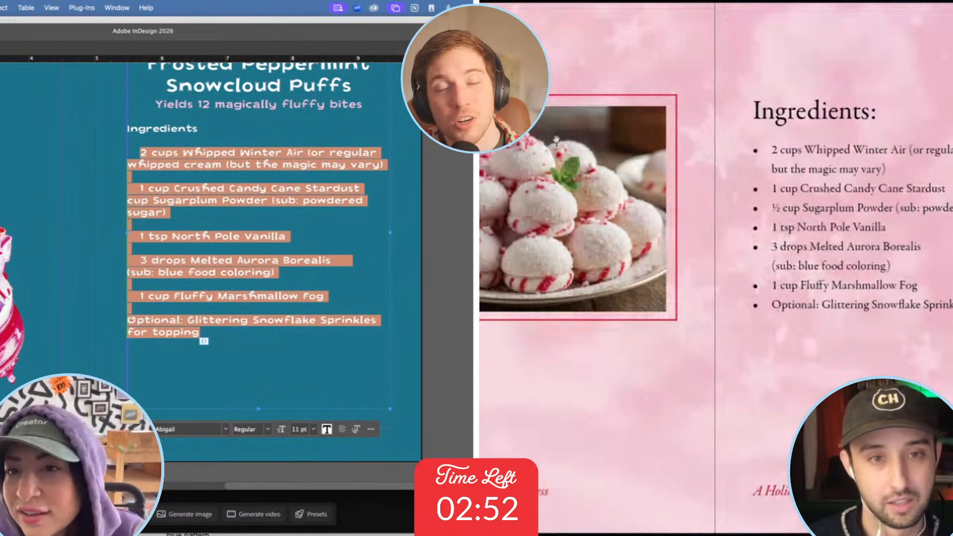
pyautogui.click(449, 277)
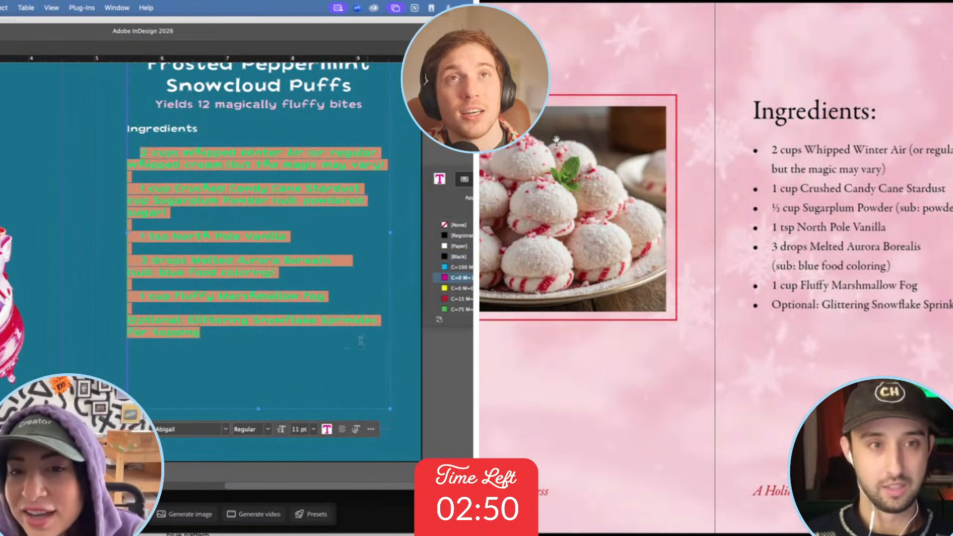
pyautogui.press('Right')
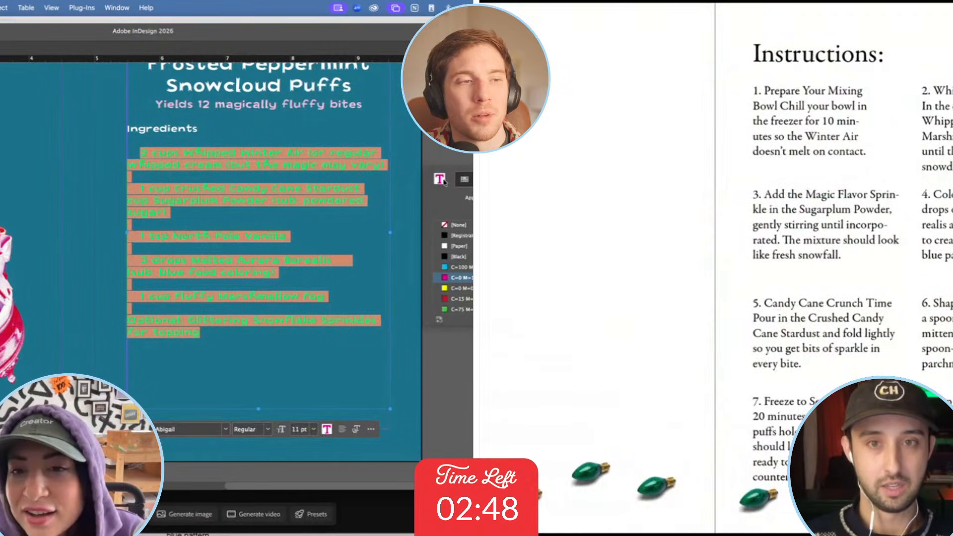
pyautogui.press('Left')
pyautogui.press('Escape')
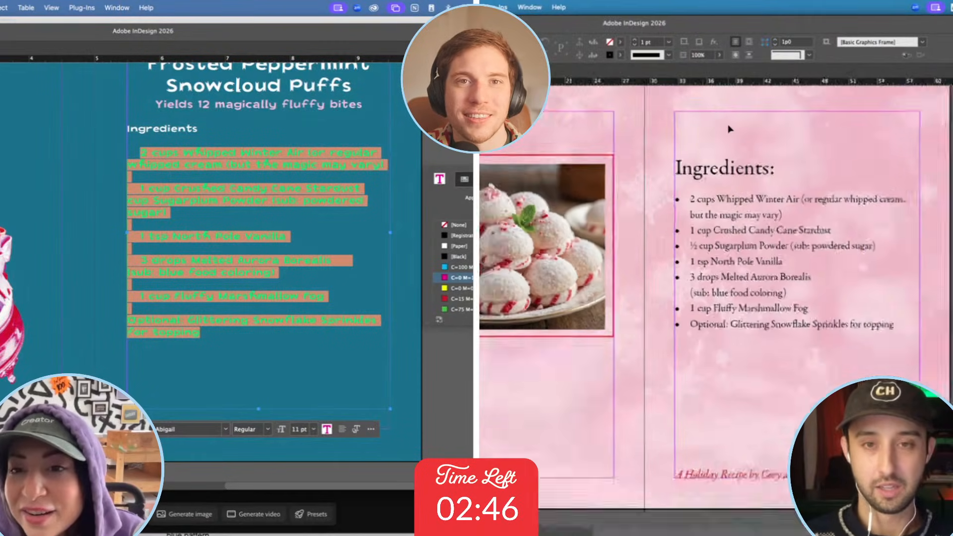
# Deselect the teal ingredients text and select the background image behind the pink ingredients page.
pyautogui.scroll(-3, 730, 129)
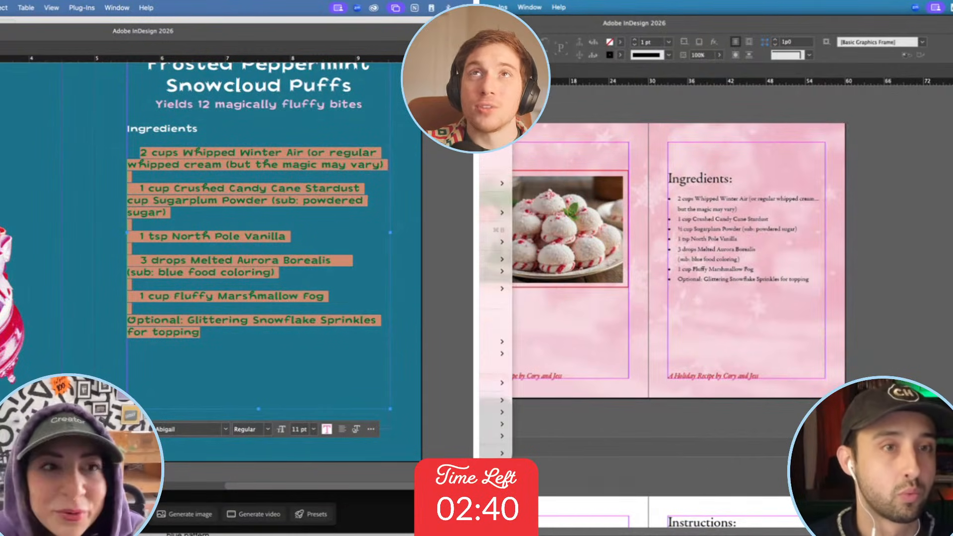
pyautogui.press('Escape')
pyautogui.scroll(5, 84, 210)
pyautogui.moveTo(863, 112); pyautogui.dragTo(809, 158)
pyautogui.scroll(-3, 84, 214)
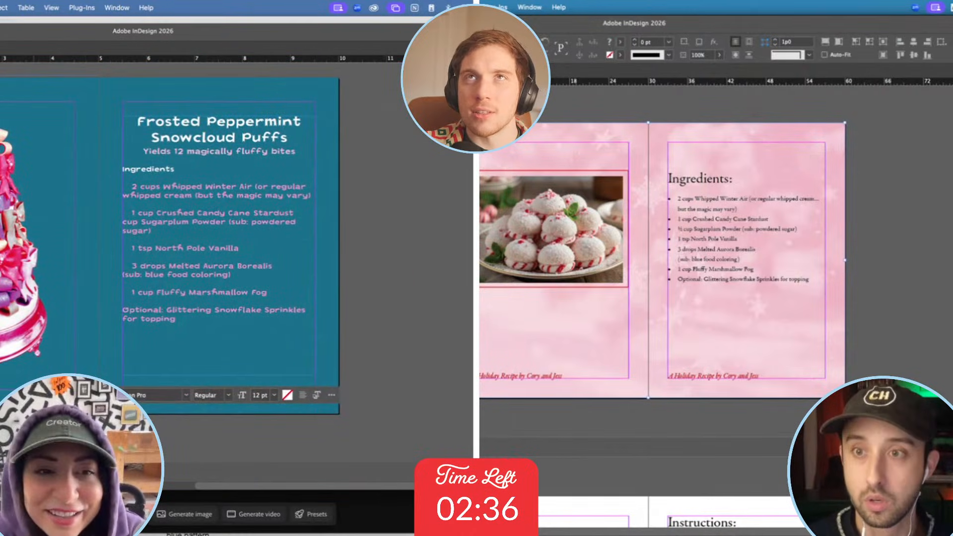
# Switch to Finder and open the Candy Crate folder inside the Snowflake Summit Castle folder.
pyautogui.click(40, 513)
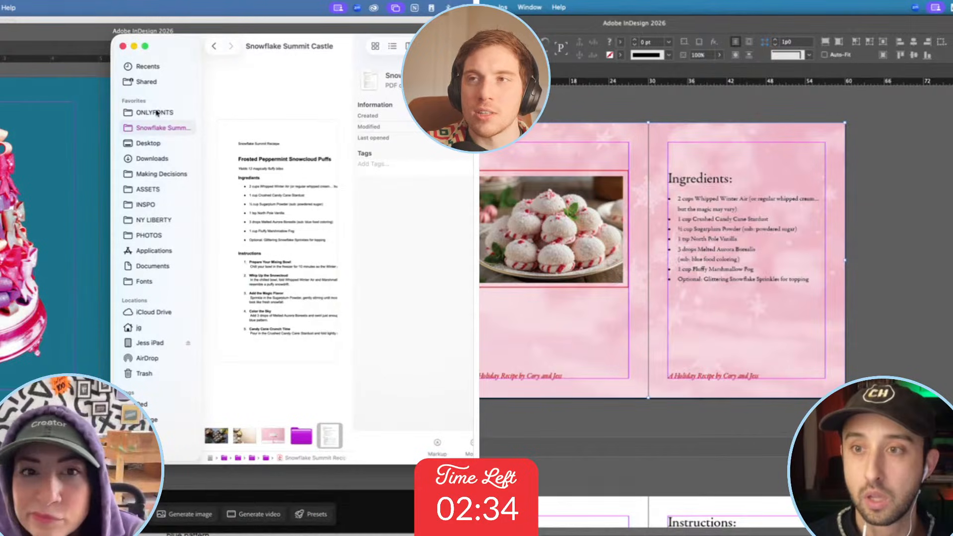
pyautogui.click(214, 46)
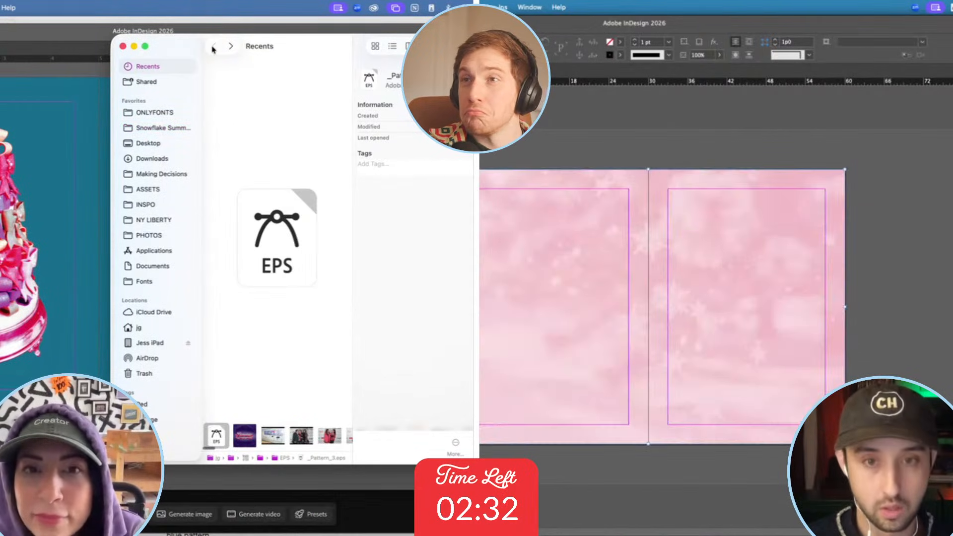
pyautogui.click(892, 245)
pyautogui.click(163, 128)
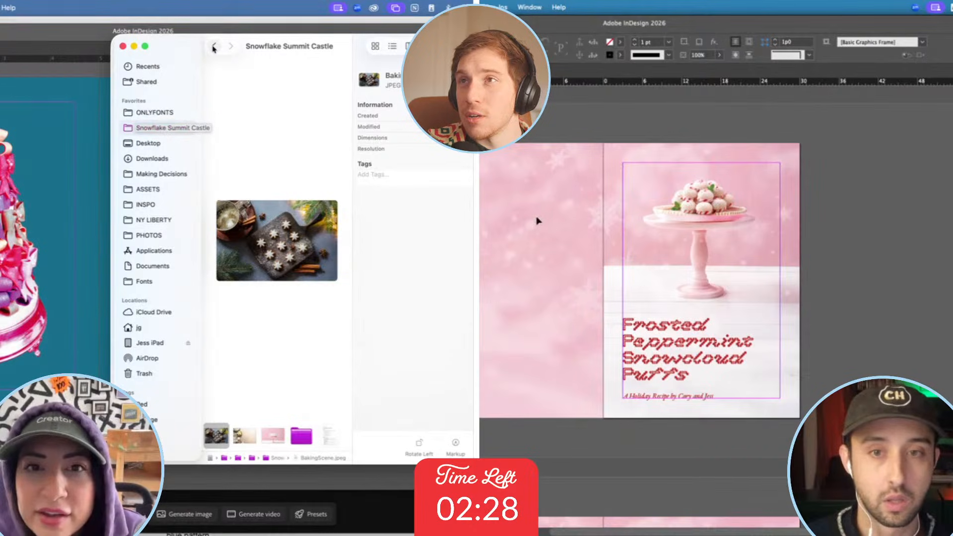
pyautogui.click(301, 437)
pyautogui.scroll(2, 909, 202)
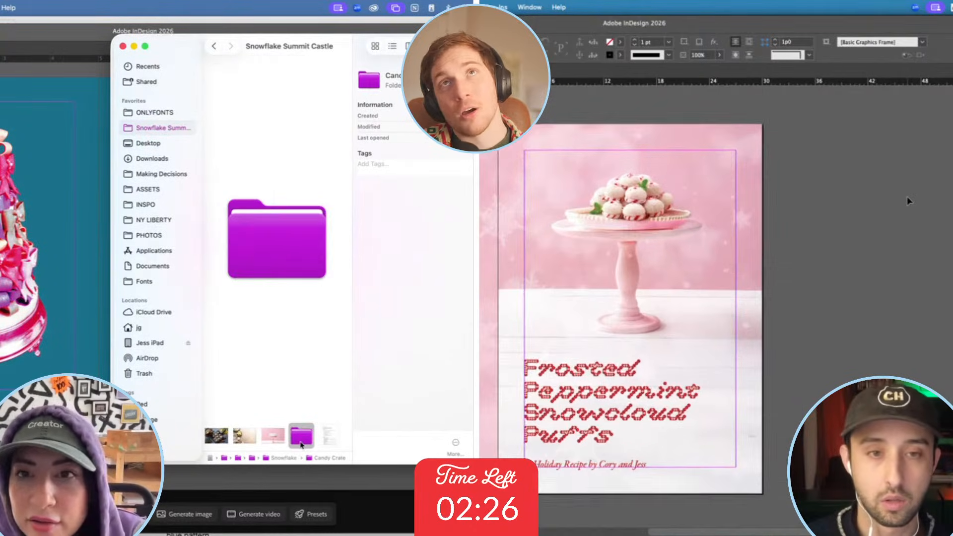
pyautogui.doubleClick(302, 437)
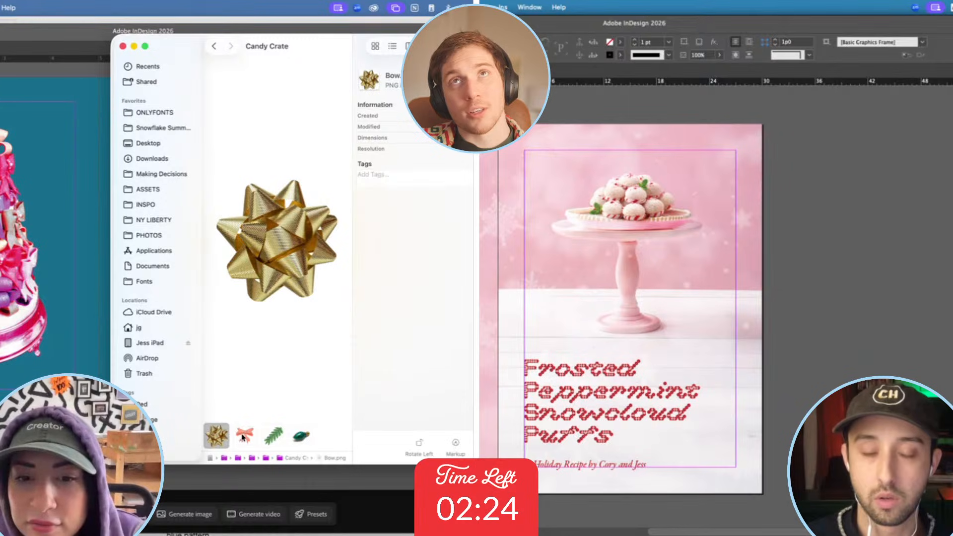
# Try to place the coral striped bow from the Candy Crate folder on the teal spread in InDesign, and undo it.
pyautogui.scroll(-12, 865, 198)
pyautogui.moveTo(243, 438); pyautogui.dragTo(46, 231)
pyautogui.scroll(5, 865, 198)
pyautogui.press('super+z')
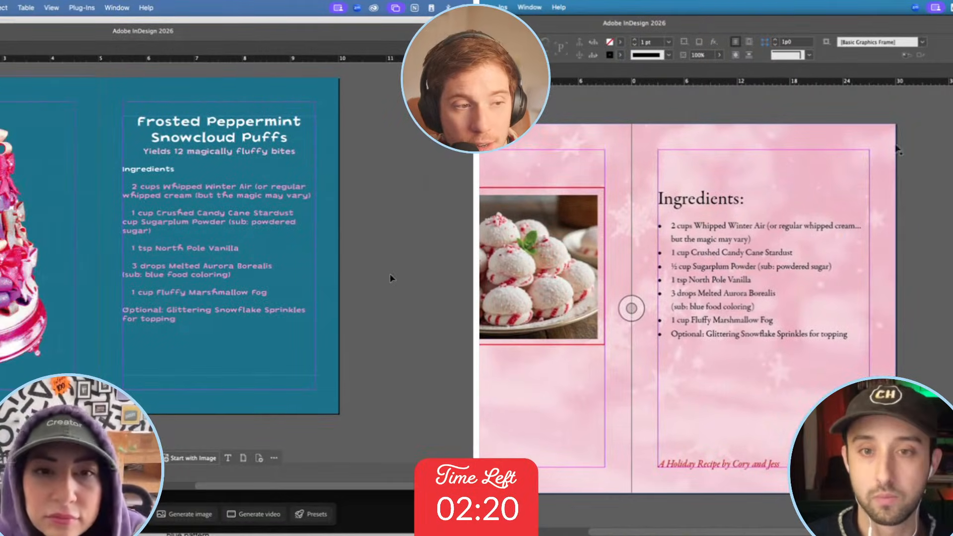
# Try placing the striped bow again from Finder, on the teal spread's cake page beside the recipe title, and undo the placement.
pyautogui.press('super+l')
pyautogui.click(68, 513)
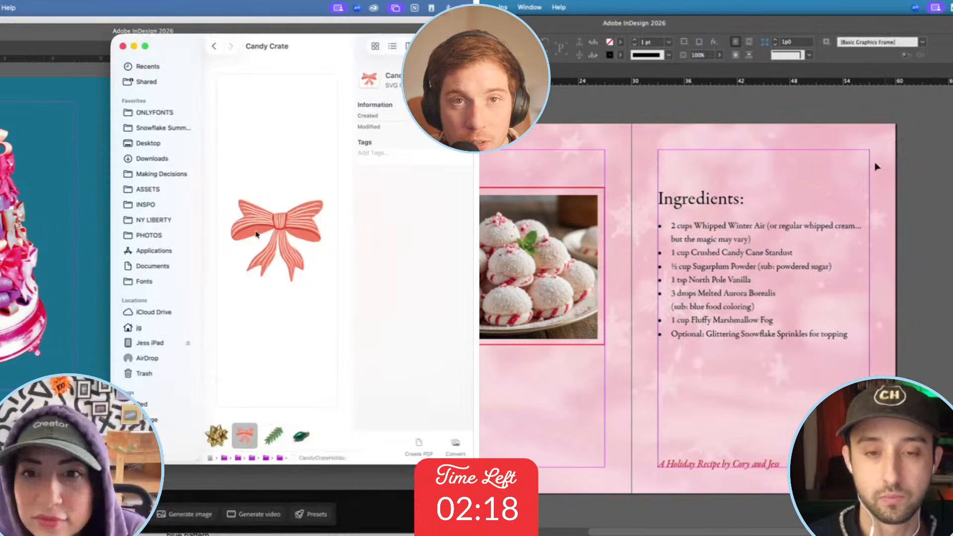
pyautogui.scroll(-10, 865, 201)
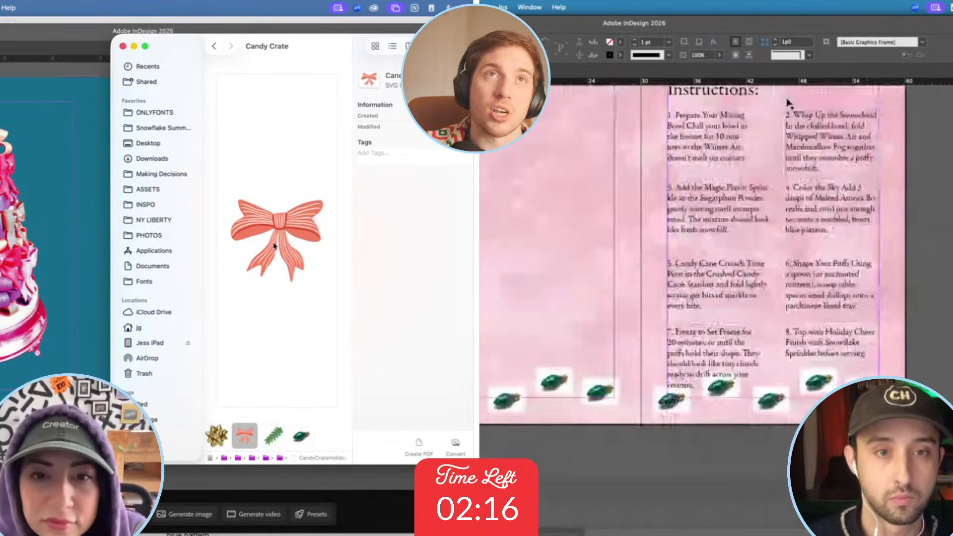
pyautogui.press('super+Tab')
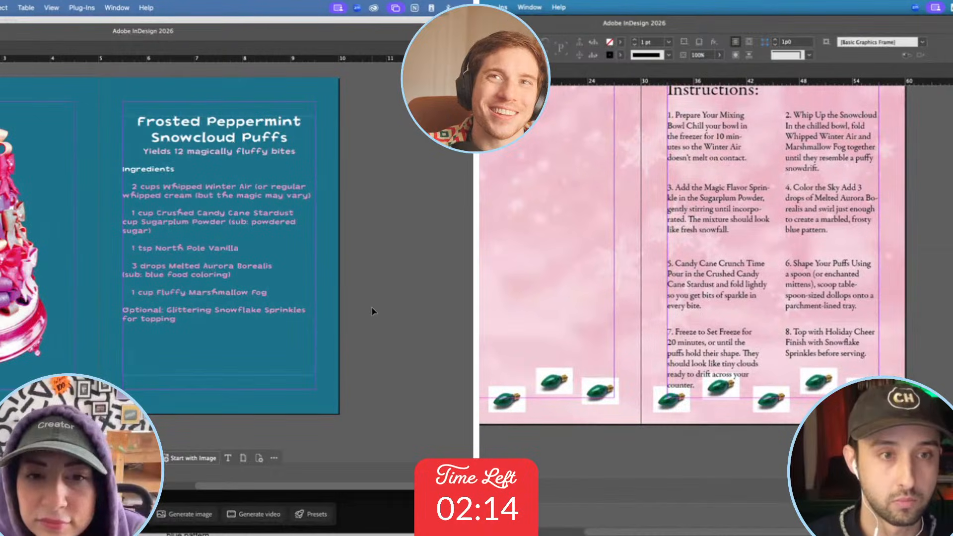
pyautogui.scroll(2, 372, 312)
pyautogui.scroll(-10, 716, 298)
pyautogui.scroll(3, 366, 318)
pyautogui.scroll(2, 715, 298)
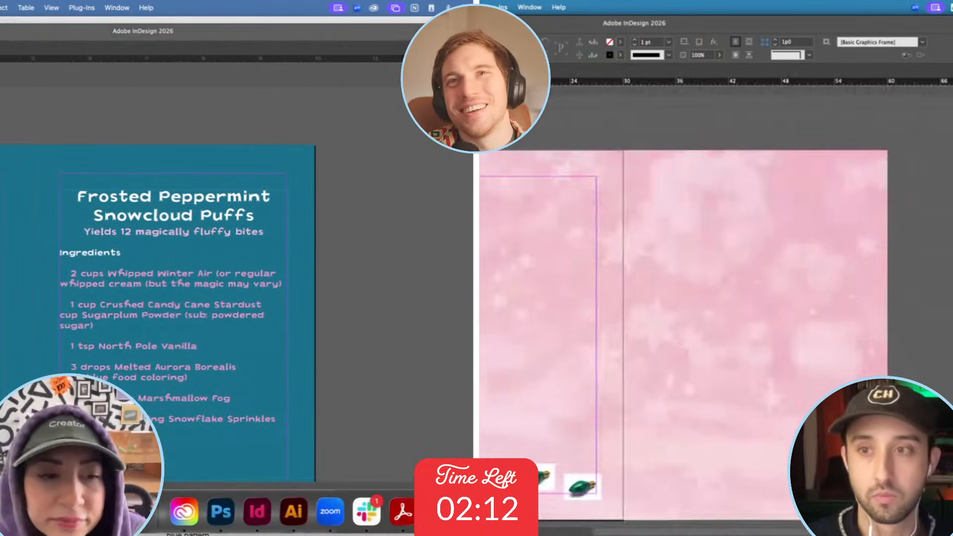
pyautogui.press('super+Tab')
pyautogui.scroll(-5, 715, 297)
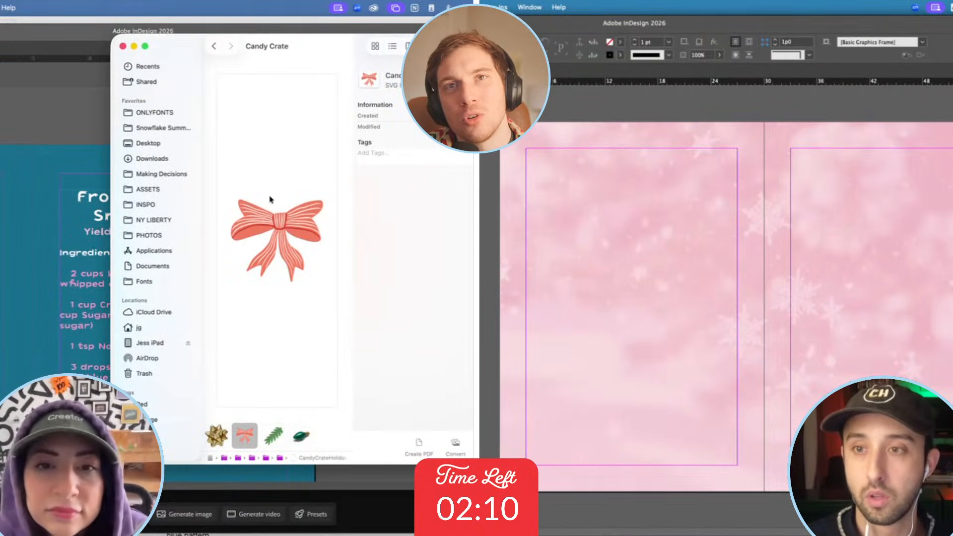
pyautogui.click(21, 209)
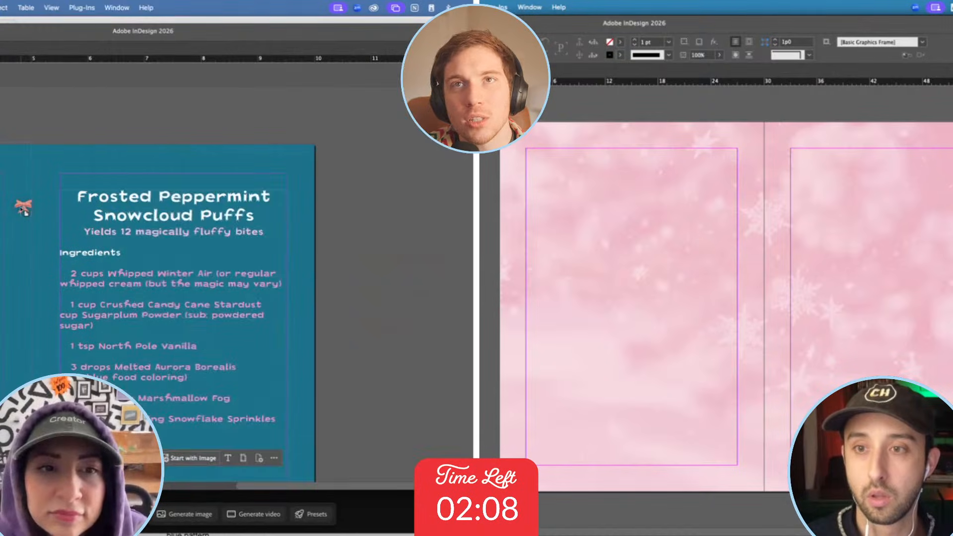
pyautogui.press('super+z')
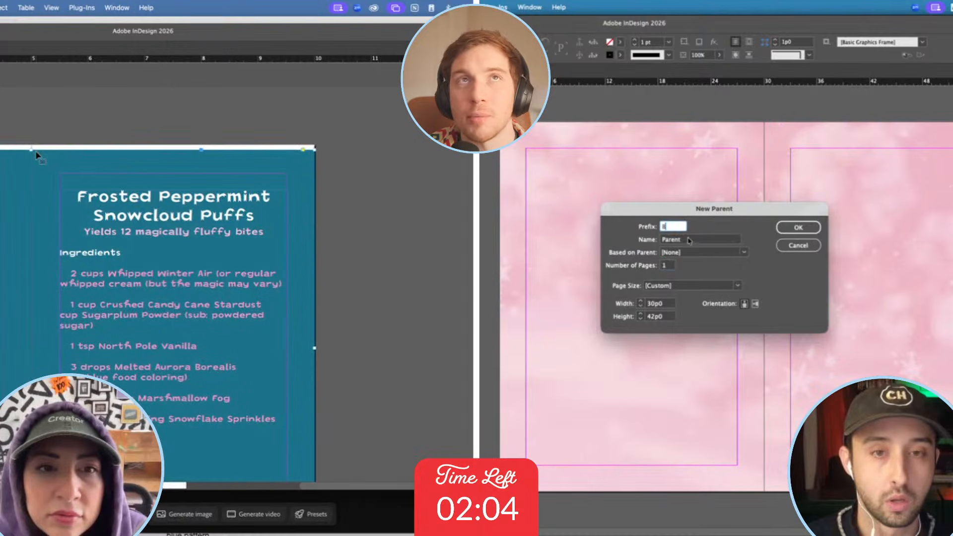
# Create a new one-page parent named Cover in the pink booklet.
pyautogui.doubleClick(694, 240)
pyautogui.write('Cover')
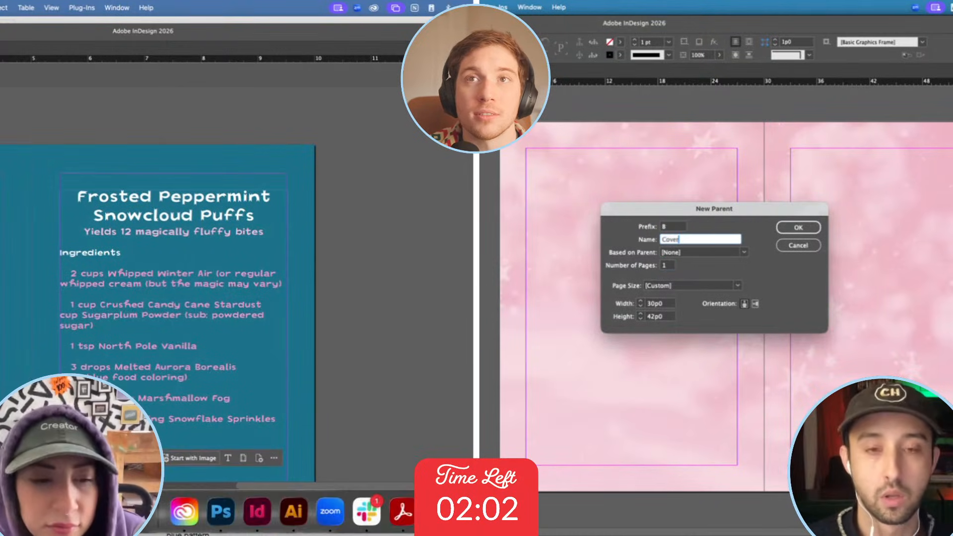
pyautogui.click(148, 511)
pyautogui.press('Return')
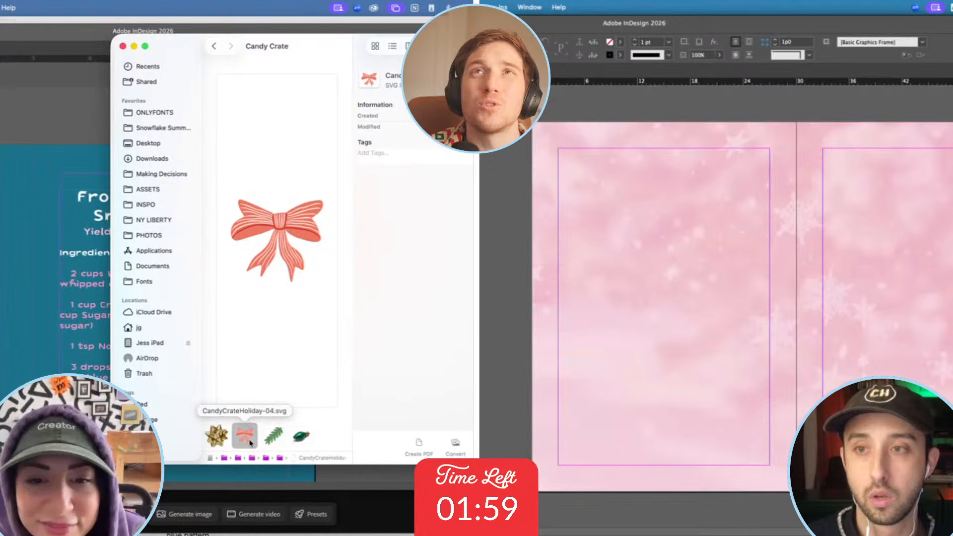
# Place CandyCrateHoliday-04.svg from the Candy Crate folder on the teal document, move it over the cake spread and shrink its frame.
pyautogui.moveTo(246, 439); pyautogui.dragTo(48, 126)
pyautogui.click(667, 246)
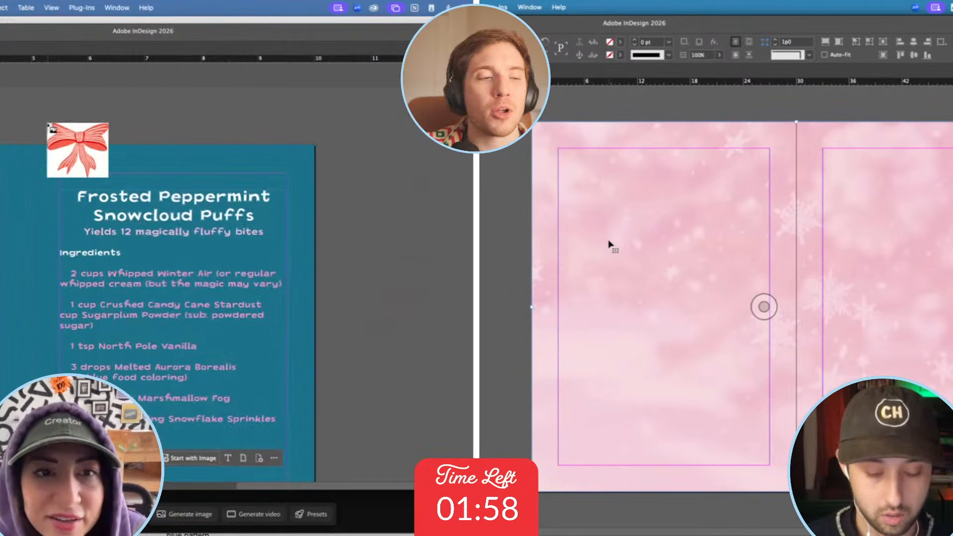
pyautogui.rightClick(501, 195)
pyautogui.click(76, 111)
pyautogui.click(579, 253)
pyautogui.scroll(-5, 191, 166)
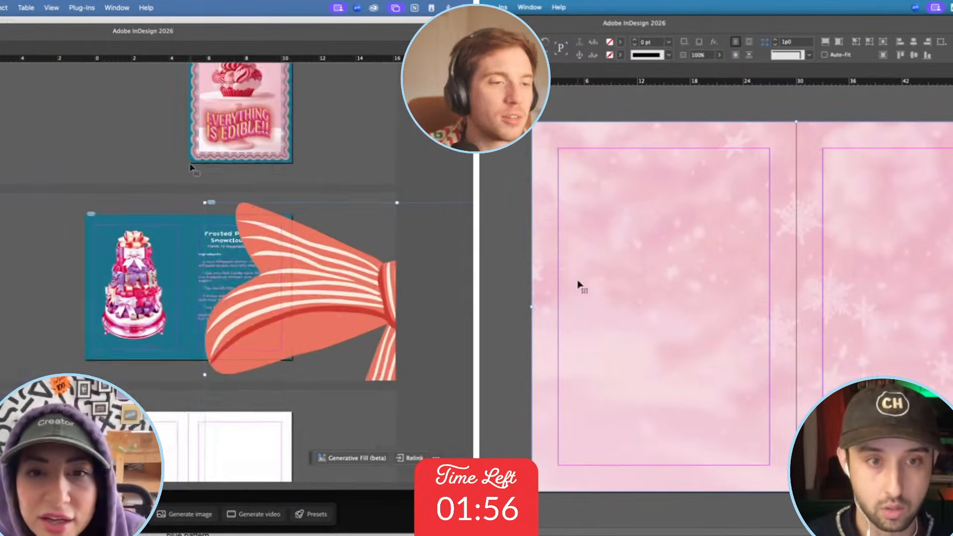
pyautogui.moveTo(364, 345); pyautogui.dragTo(150, 283)
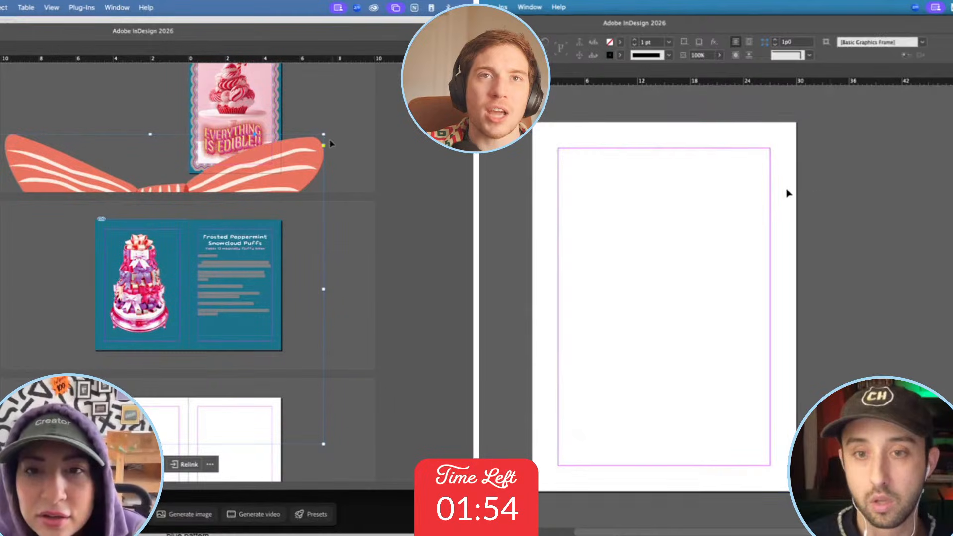
pyautogui.moveTo(324, 135); pyautogui.dragTo(268, 191)
# Paste the pink snowflake background onto the Cover parent aligned to the page's right edge, and shrink the teal document's bow further.
pyautogui.press('super+v')
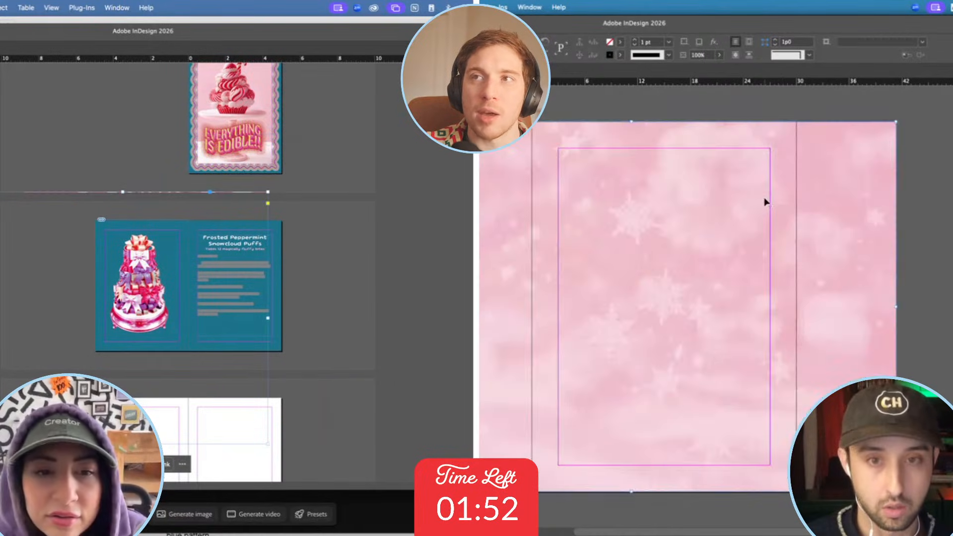
pyautogui.moveTo(866, 174); pyautogui.dragTo(809, 174)
pyautogui.moveTo(0, 444); pyautogui.dragTo(75, 320)
pyautogui.moveTo(809, 175); pyautogui.dragTo(768, 173)
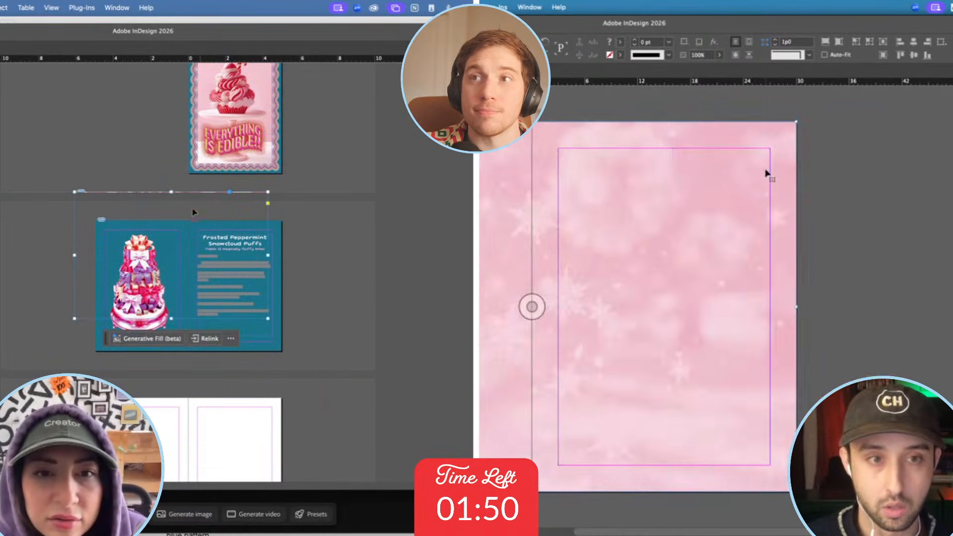
pyautogui.hscroll(-4, 736, 174)
# Crop the pink background's left side to the left edge of the Cover parent page.
pyautogui.moveTo(143, 193); pyautogui.dragTo(173, 229)
pyautogui.click(482, 143)
pyautogui.click(486, 144)
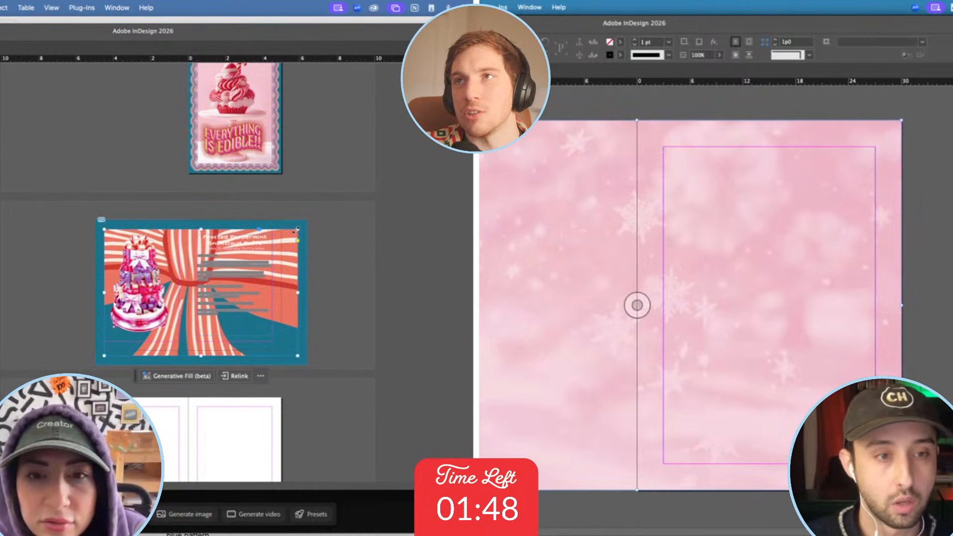
pyautogui.moveTo(227, 264); pyautogui.dragTo(154, 292)
pyautogui.moveTo(482, 301); pyautogui.dragTo(603, 292)
pyautogui.moveTo(154, 292); pyautogui.dragTo(153, 282)
pyautogui.moveTo(603, 291); pyautogui.dragTo(638, 282)
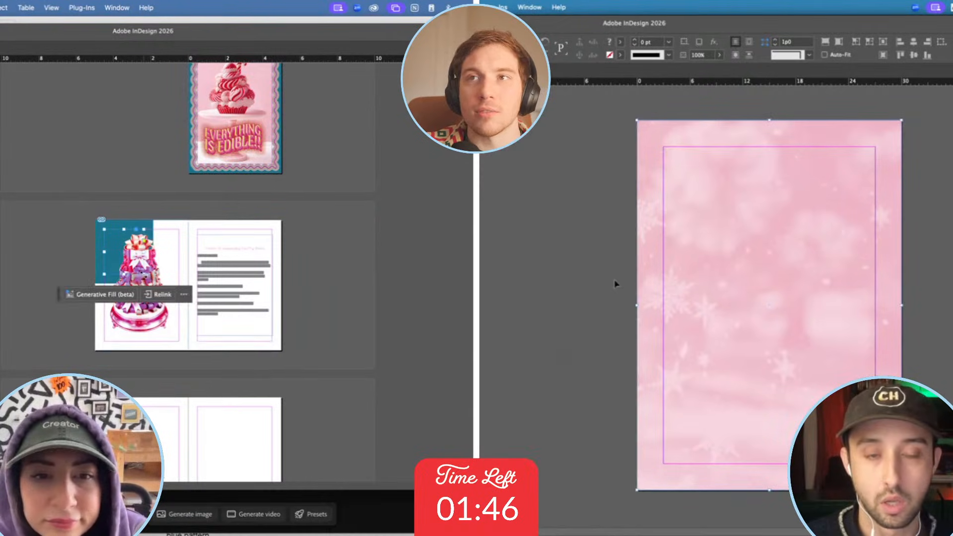
pyautogui.click(576, 283)
# Undo the last resizing of the teal spread's bow and background, and remove the bow from above the spread.
pyautogui.press('super+z')
pyautogui.press('super+z')
pyautogui.click(326, 189)
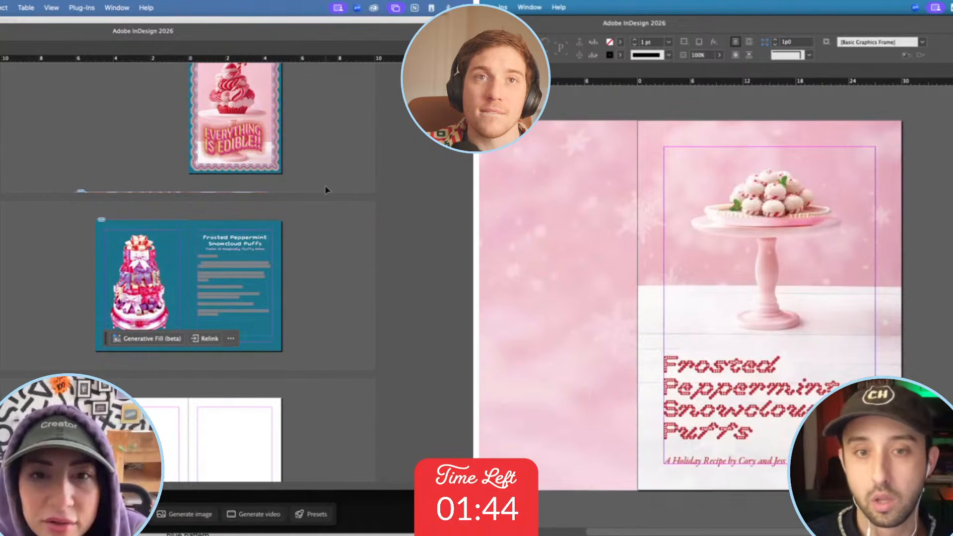
pyautogui.click(218, 193)
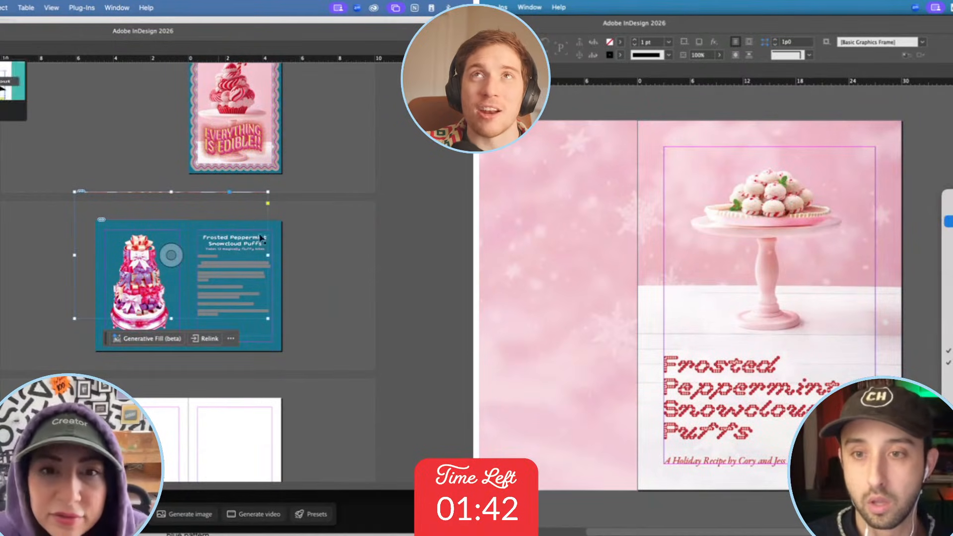
pyautogui.press('Delete')
pyautogui.scroll(5, 277, 313)
# Apply the B-Cover parent to page 1 of the pink booklet and paste the striped bow onto the teal ingredients spread.
pyautogui.click(949, 292)
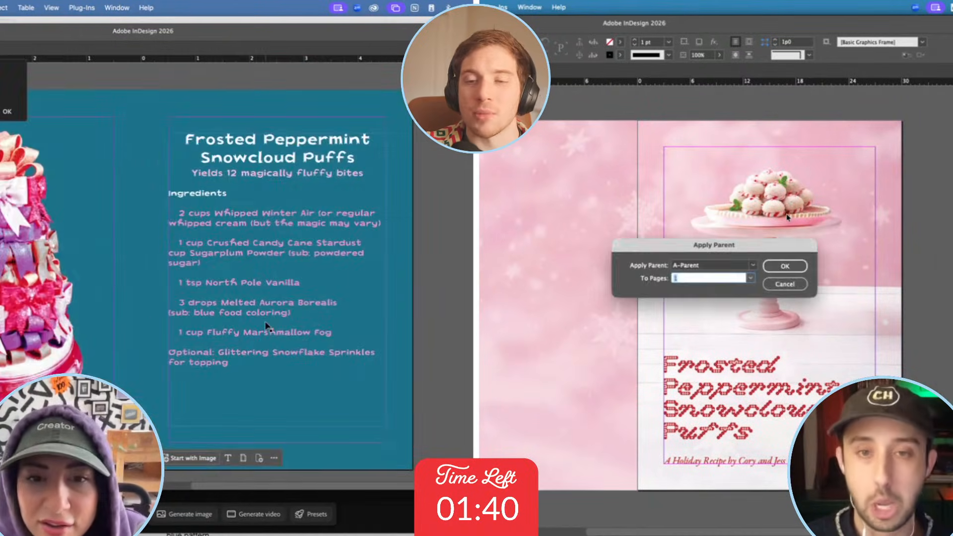
pyautogui.press('super+v')
pyautogui.click(755, 266)
pyautogui.click(700, 296)
pyautogui.click(786, 267)
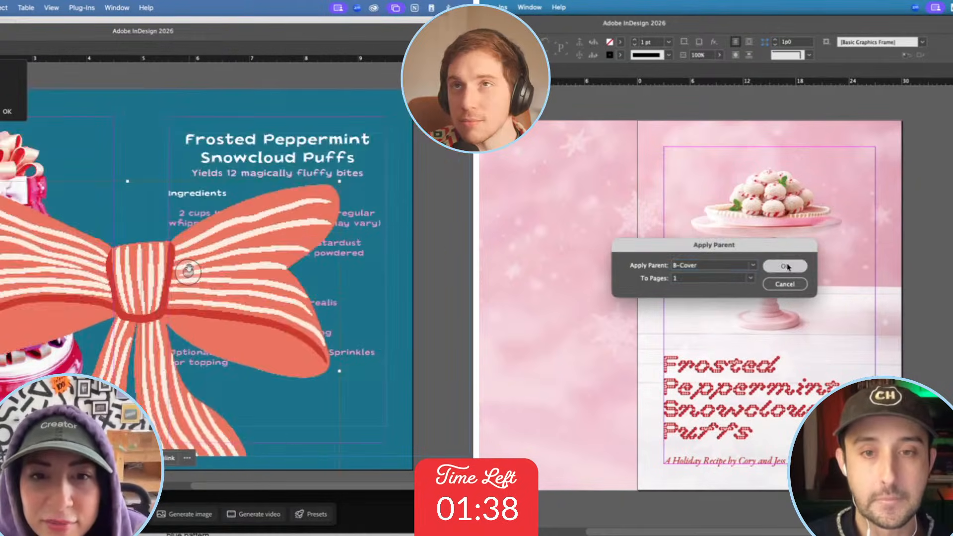
pyautogui.click(902, 240)
# Scale the pasted bow down to a small accent beside the cake's base.
pyautogui.scroll(-4, 191, 273)
pyautogui.scroll(-4, 904, 240)
pyautogui.scroll(-8, 904, 240)
pyautogui.press('alt+super+comma')
pyautogui.press('alt+super+comma')
pyautogui.press('alt+super+comma')
pyautogui.press('alt+super+comma')
pyautogui.scroll(1, 904, 240)
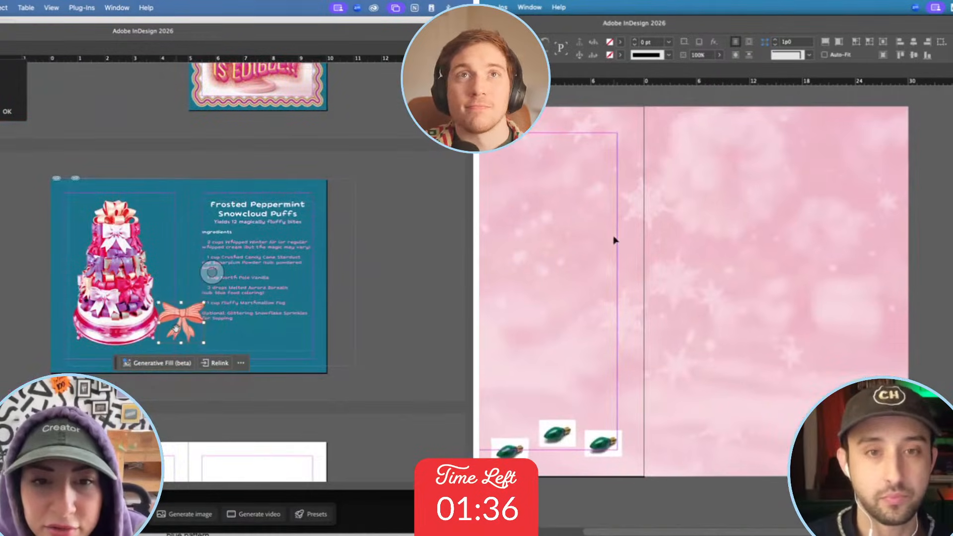
# Apply the B-Cover parent to the final page of the pink booklet.
pyautogui.click(645, 236)
pyautogui.scroll(4, 245, 329)
pyautogui.rightClick(933, 243)
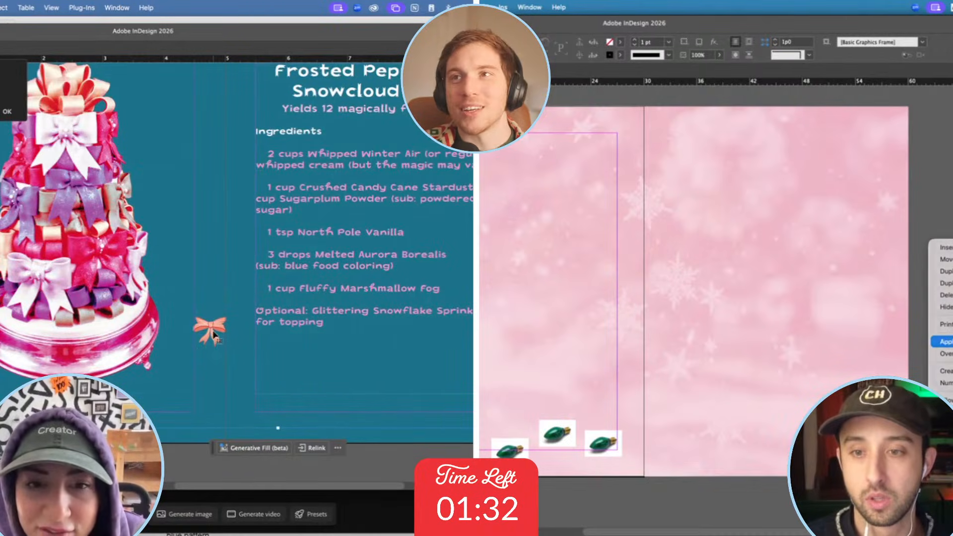
pyautogui.click(946, 342)
pyautogui.scroll(-4, 214, 322)
pyautogui.click(752, 266)
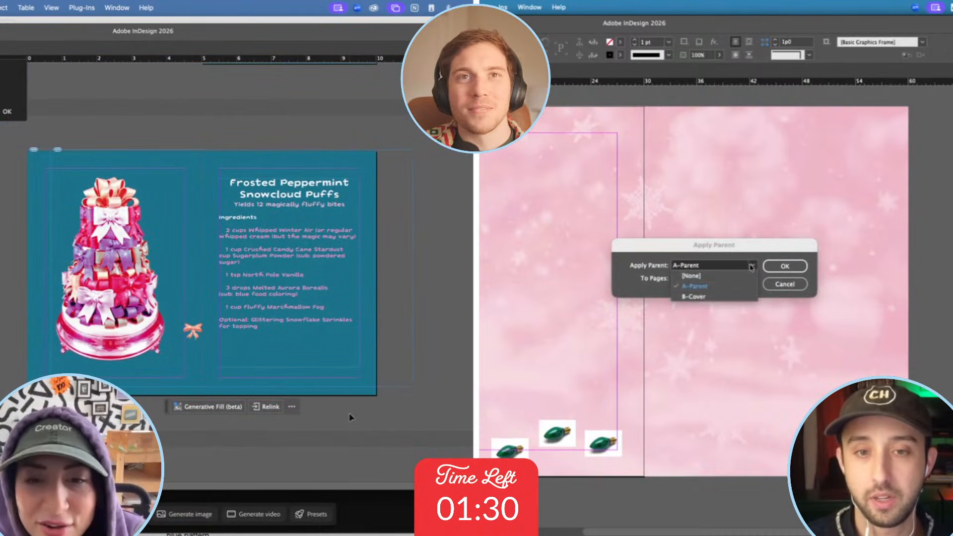
pyautogui.click(716, 297)
pyautogui.click(194, 333)
pyautogui.click(802, 267)
# Undo the accidental move on the teal spread and delete the green bulb images from the pink booklet's final page.
pyautogui.moveTo(198, 355); pyautogui.dragTo(191, 374)
pyautogui.press('super+z')
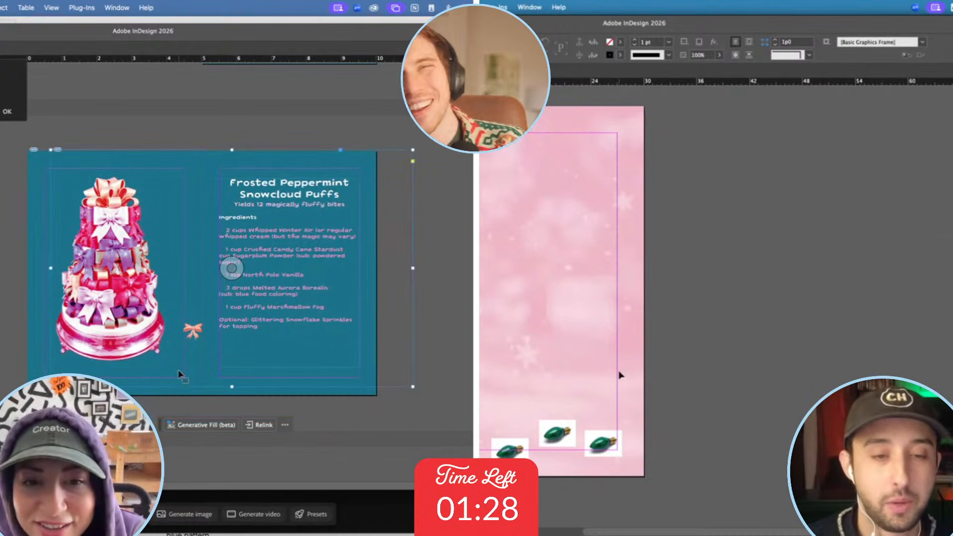
pyautogui.moveTo(634, 392); pyautogui.dragTo(496, 471)
pyautogui.press('Delete')
pyautogui.scroll(10, 698, 272)
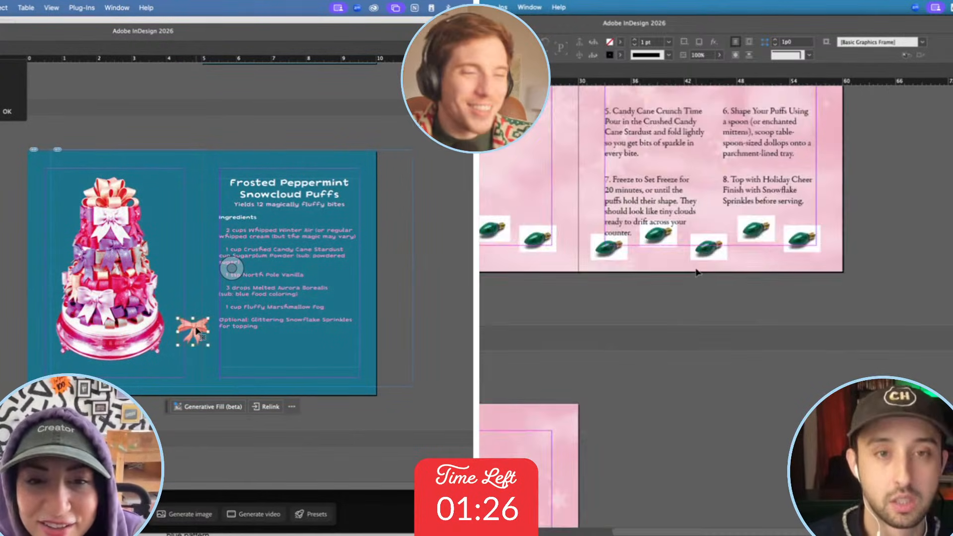
# Move the bow over the lower ingredients lines and delete the green bulbs from the left page of the pink instructions spread.
pyautogui.click(195, 328)
pyautogui.moveTo(231, 298); pyautogui.dragTo(230, 294)
pyautogui.moveTo(490, 301); pyautogui.dragTo(543, 364)
pyautogui.press('Delete')
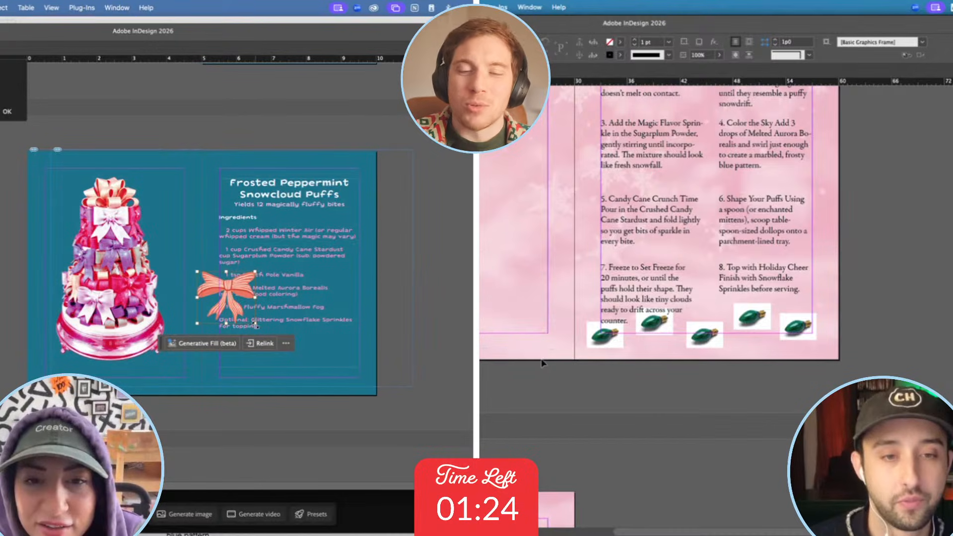
# Scale the bow down to a small accent by the first ingredient line and delete the green bulbs from the pink instructions spread's right page.
pyautogui.moveTo(257, 321); pyautogui.dragTo(215, 288)
pyautogui.moveTo(572, 338); pyautogui.dragTo(846, 333)
pyautogui.moveTo(208, 282); pyautogui.dragTo(226, 266)
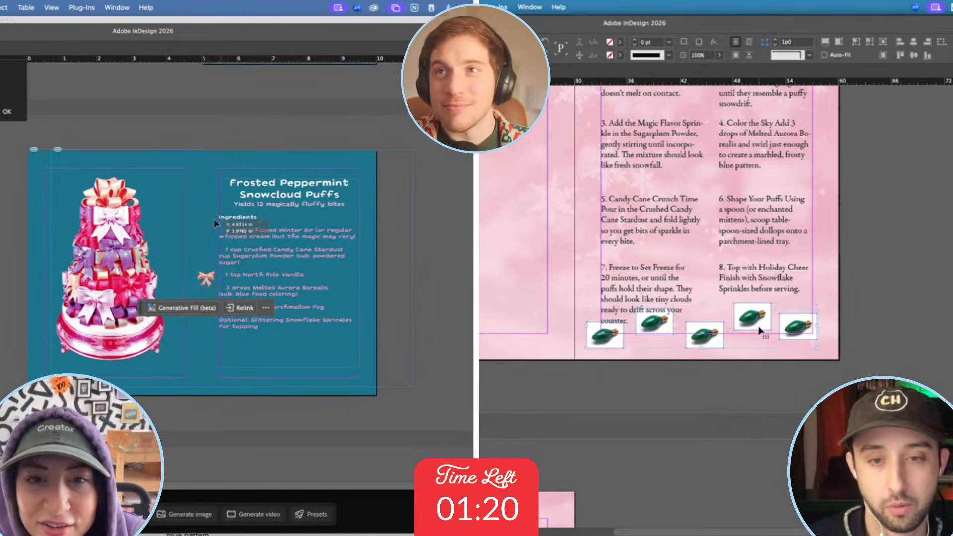
pyautogui.press('Delete')
pyautogui.moveTo(216, 225)
pyautogui.mouseDown()
pyautogui.moveTo(228, 211)
pyautogui.moveTo(226, 234)
pyautogui.mouseUp()
pyautogui.scroll(10, 843, 320)
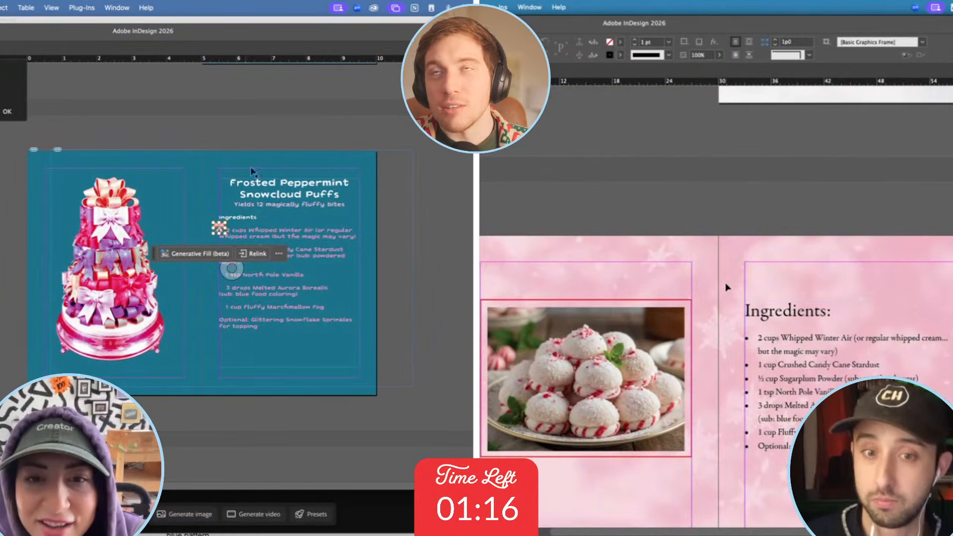
# Examine the bow's placement by the first teal ingredient and the extent of its frame, along with the pink ingredients spread.
pyautogui.click(262, 144)
pyautogui.scroll(-3, 726, 287)
pyautogui.hscroll(3, 726, 287)
pyautogui.scroll(3, 232, 242)
pyautogui.scroll(5, 232, 242)
pyautogui.doubleClick(700, 263)
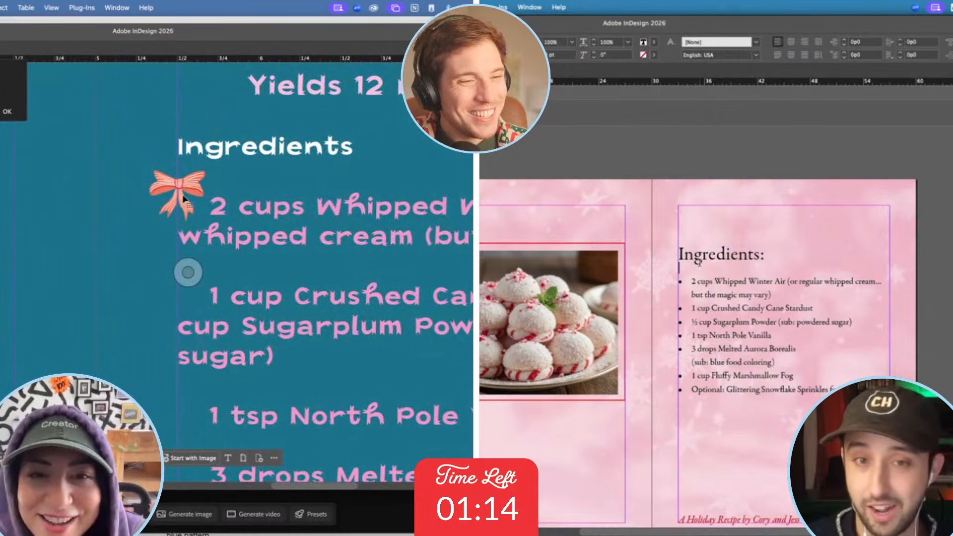
pyautogui.click(180, 194)
pyautogui.scroll(2, 180, 194)
pyautogui.scroll(-6, 180, 194)
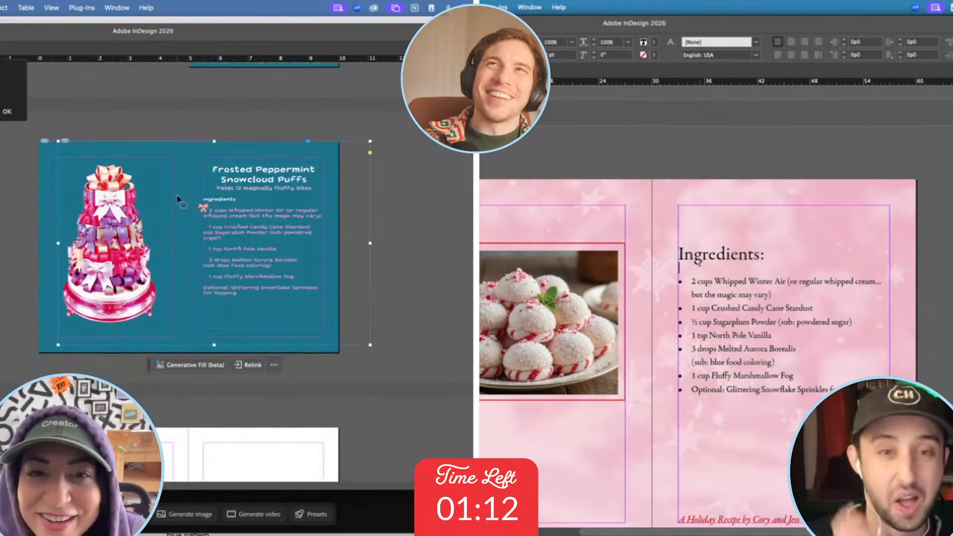
# Try to shrink the bow's oversized frame by pulling its upper-right corner in toward the cake's base.
pyautogui.press('Escape')
pyautogui.click(667, 248)
pyautogui.moveTo(370, 141); pyautogui.dragTo(142, 313)
pyautogui.scroll(1, 666, 248)
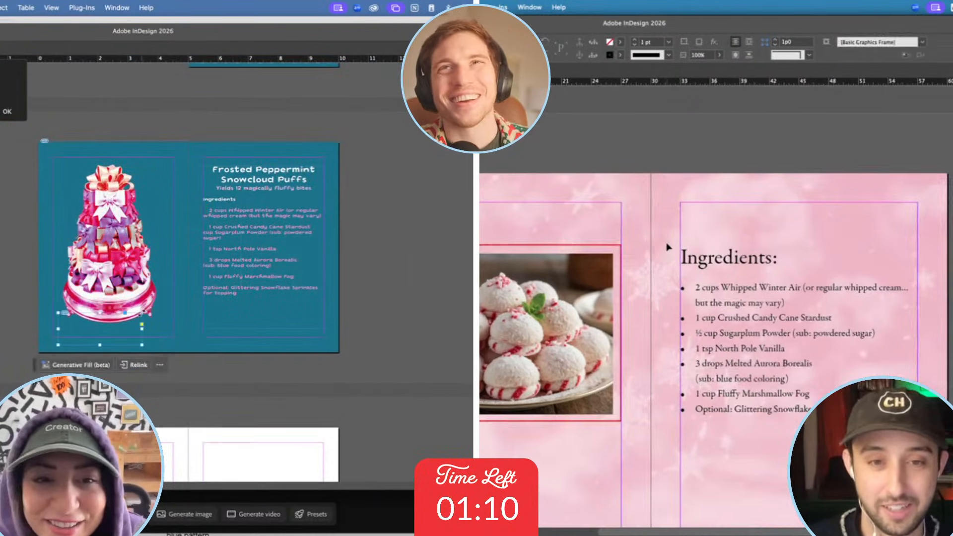
pyautogui.scroll(-3, 667, 249)
pyautogui.scroll(10, 667, 247)
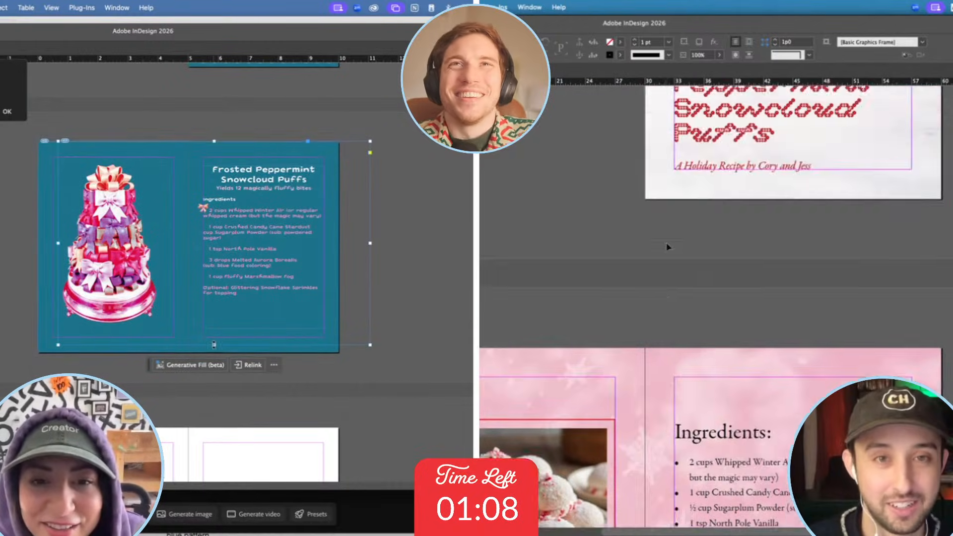
# Crop the bow's oversized frame on all sides until it closely surrounds the bow beside the first ingredient.
pyautogui.scroll(-2, 667, 248)
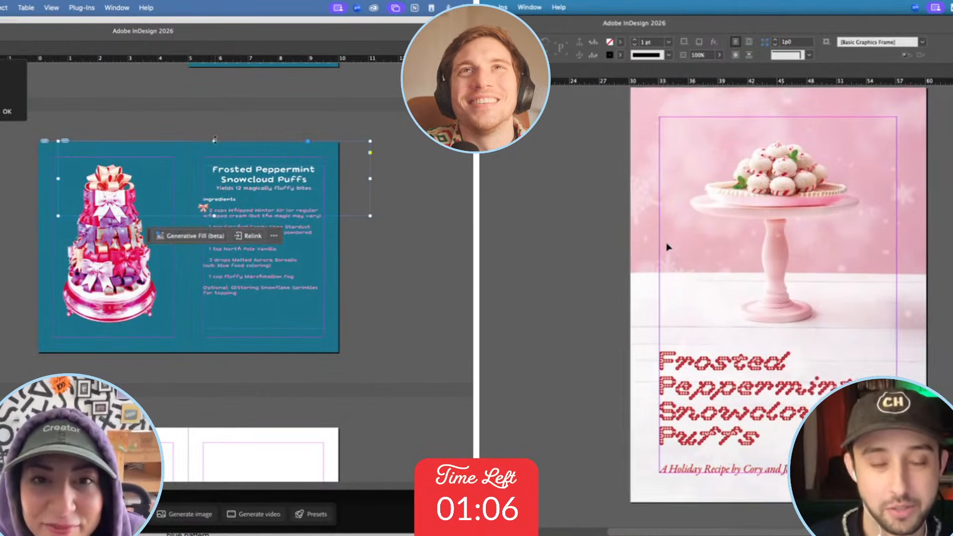
pyautogui.moveTo(214, 141); pyautogui.dragTo(218, 202)
pyautogui.scroll(4, 777, 359)
pyautogui.hscroll(3, 778, 359)
pyautogui.scroll(-2, 779, 359)
pyautogui.scroll(2, 778, 359)
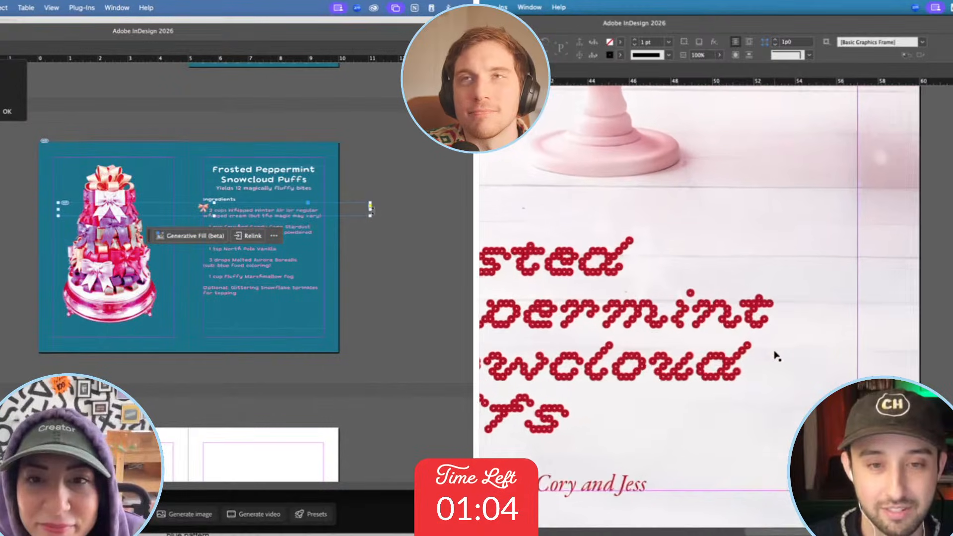
pyautogui.hscroll(-3, 778, 357)
pyautogui.moveTo(212, 212); pyautogui.dragTo(212, 210)
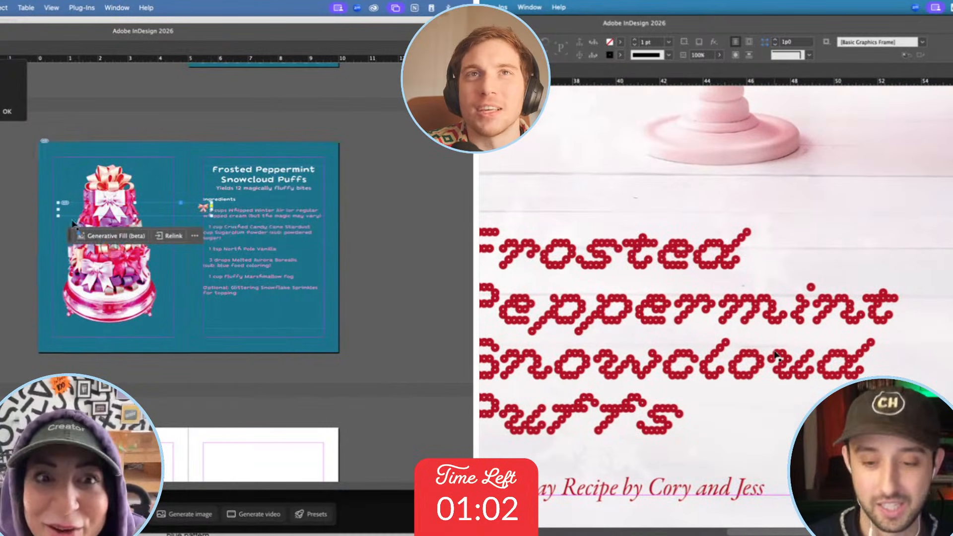
pyautogui.scroll(-4, 777, 356)
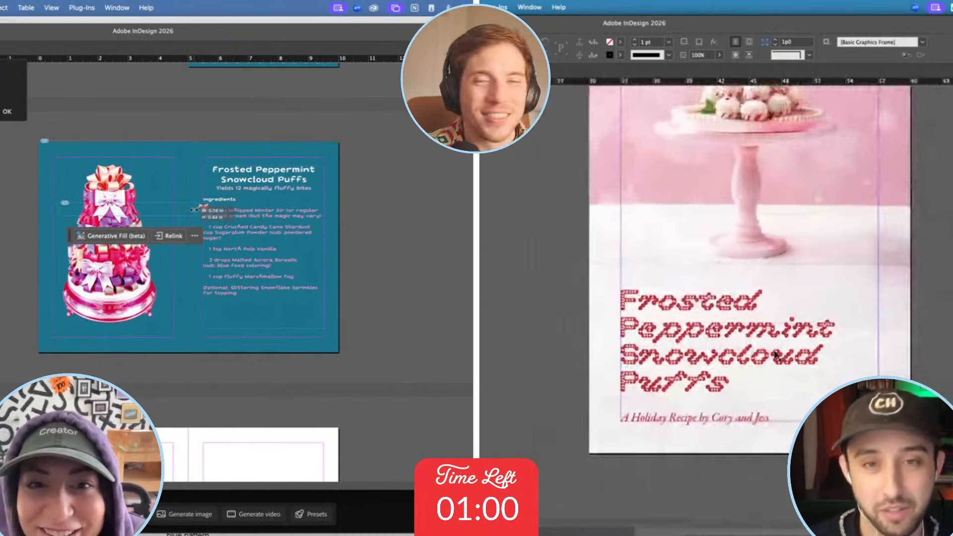
pyautogui.click(251, 201)
# Shrink the bow to bullet size beside the first teal ingredient and select all the pink ingredients text.
pyautogui.scroll(8, 253, 201)
pyautogui.scroll(-2, 771, 364)
pyautogui.scroll(1, 770, 362)
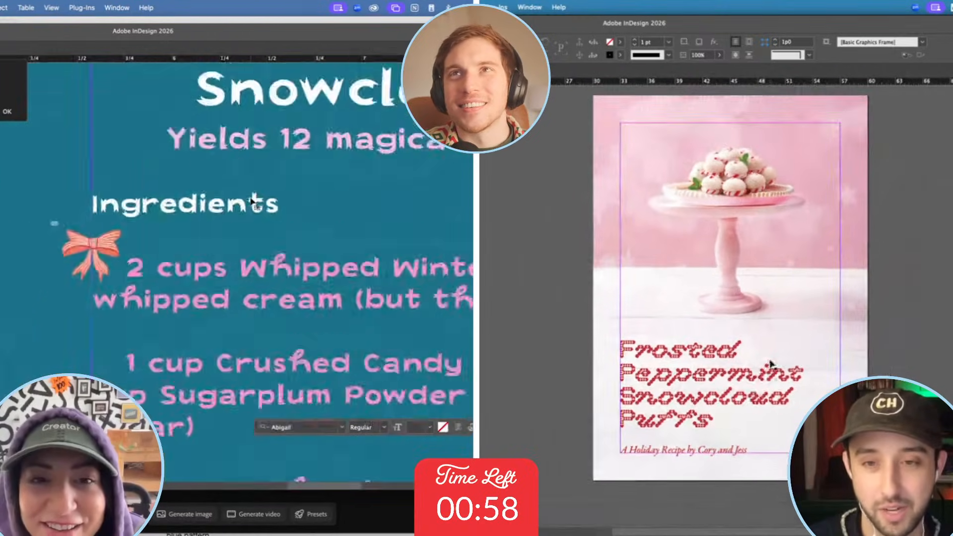
pyautogui.scroll(-10, 889, 334)
pyautogui.doubleClick(744, 281)
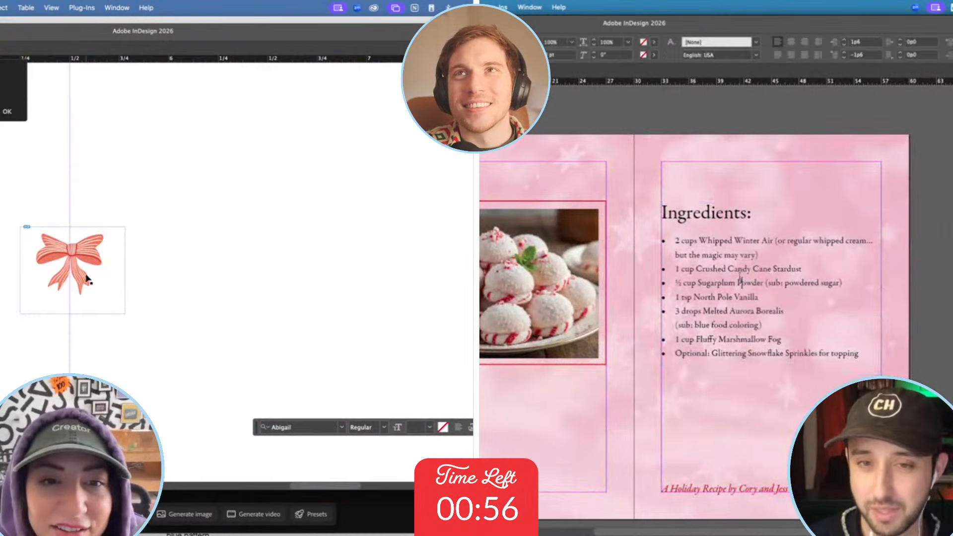
pyautogui.press('super+a')
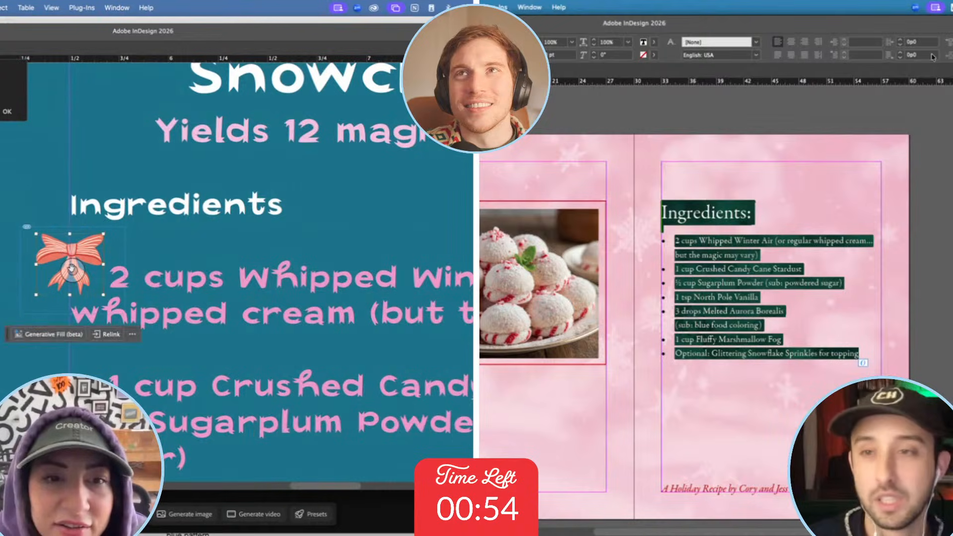
pyautogui.click(72, 269)
pyautogui.press('super+z')
pyautogui.moveTo(72, 269); pyautogui.dragTo(90, 282)
# Nudge the bow into line with the first ingredient and try the dark red #c00000 on the pink ingredients text.
pyautogui.moveTo(719, 236); pyautogui.dragTo(719, 209)
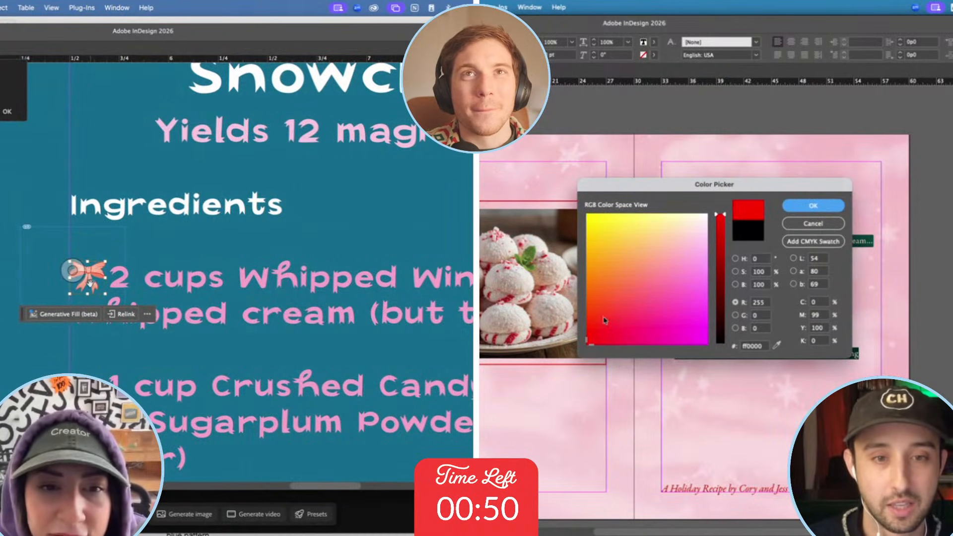
pyautogui.moveTo(90, 282); pyautogui.dragTo(91, 284)
pyautogui.click(719, 247)
pyautogui.click(20, 227)
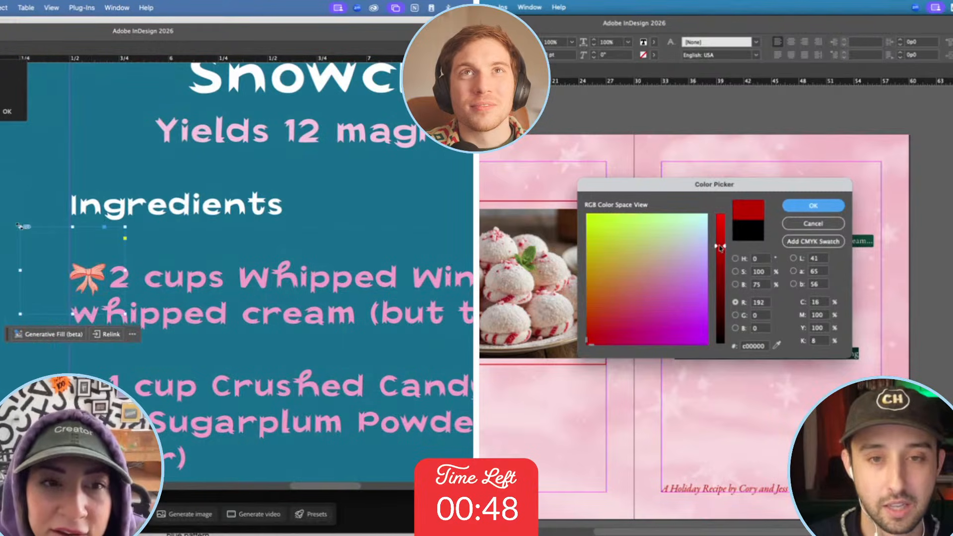
pyautogui.click(800, 208)
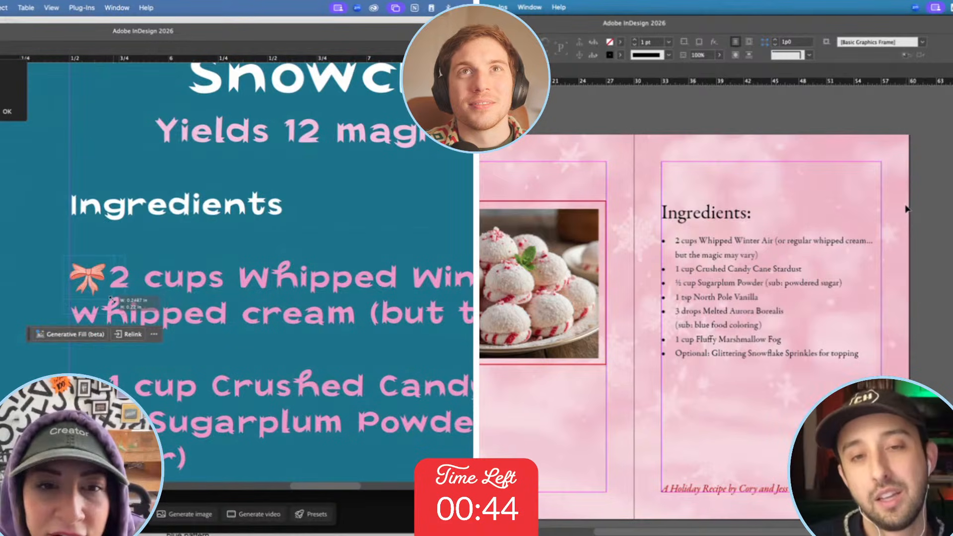
# Add a space before the first teal ingredient and recolour all the pink ingredients text dark red #aa0000.
pyautogui.click(124, 281)
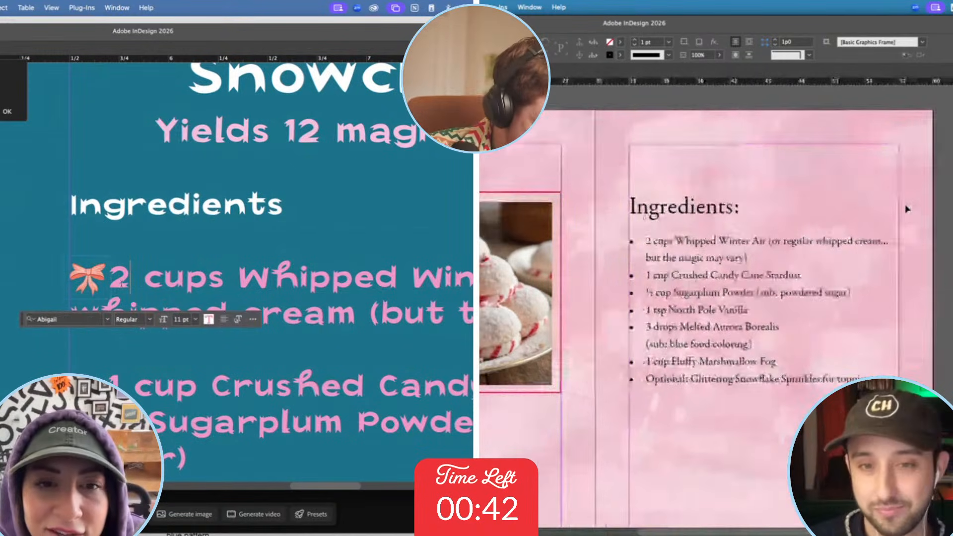
pyautogui.press('Left')
pyautogui.doubleClick(714, 263)
pyautogui.press('super+a')
pyautogui.scroll(-4, 121, 284)
pyautogui.press('Escape')
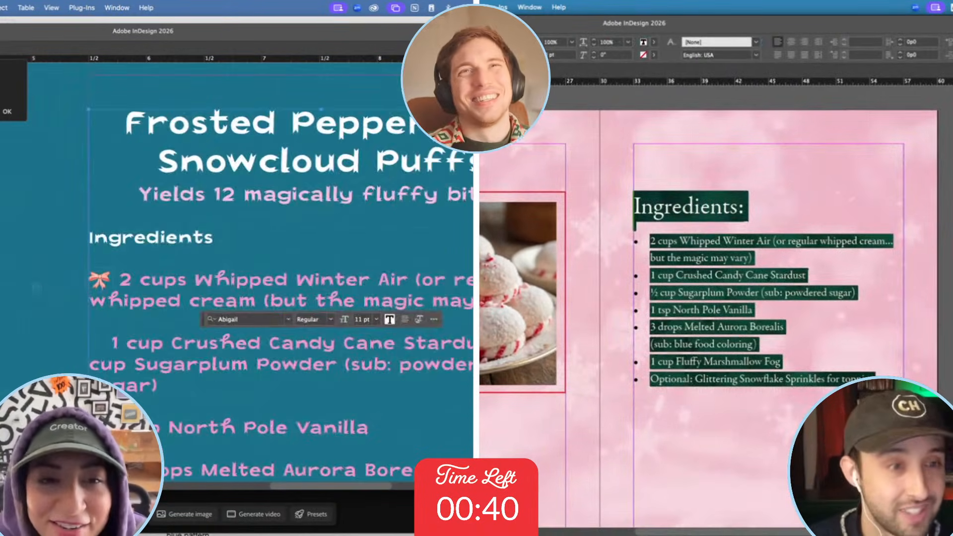
pyautogui.click(113, 267)
pyautogui.moveTo(718, 227); pyautogui.dragTo(717, 254)
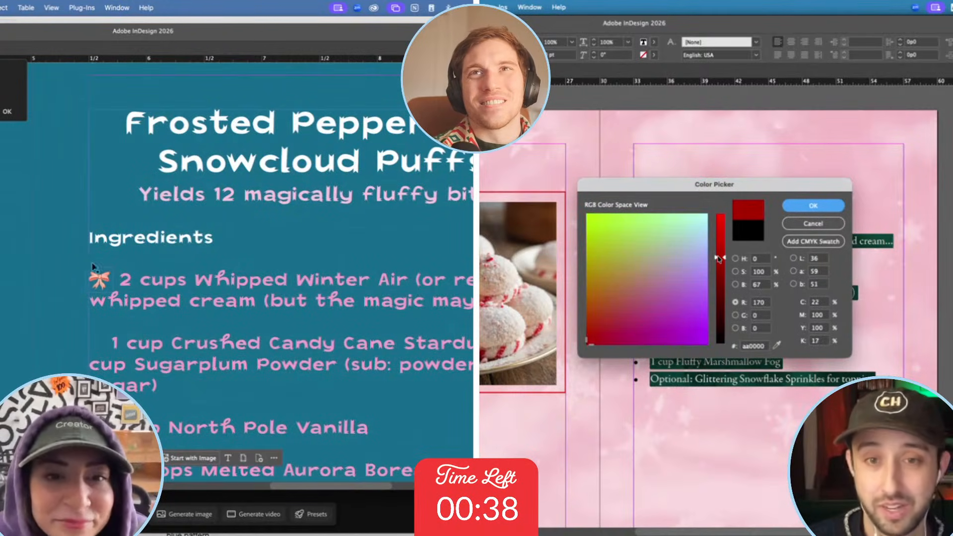
pyautogui.click(790, 212)
pyautogui.press('Escape')
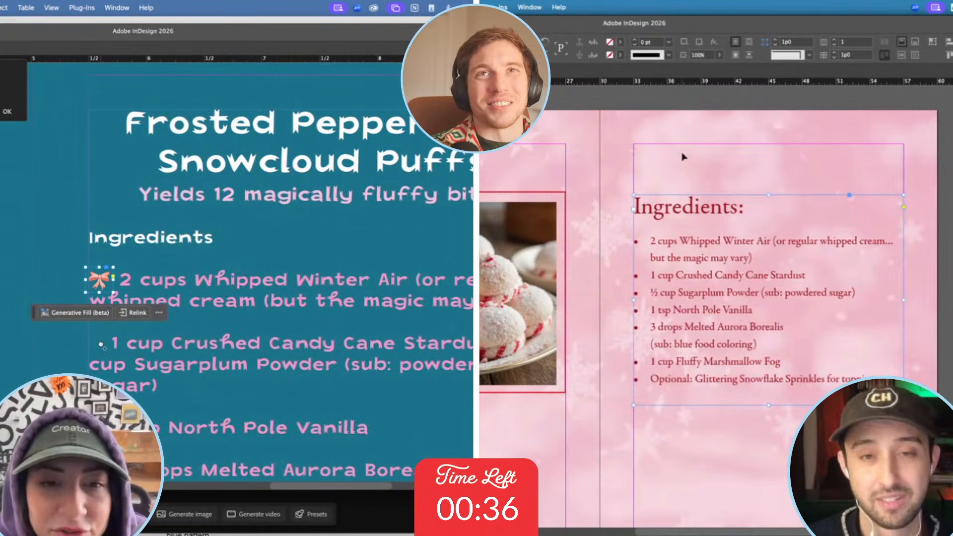
pyautogui.click(683, 157)
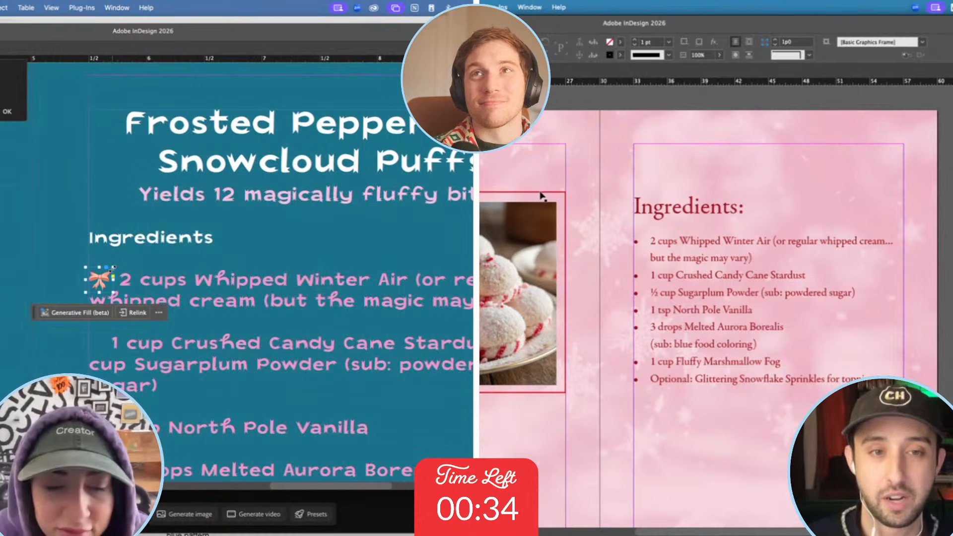
# Try to place a copy of the bow as a bullet beside the second teal ingredient.
pyautogui.click(541, 197)
pyautogui.moveTo(180, 280); pyautogui.dragTo(92, 352)
pyautogui.hscroll(-2, 542, 196)
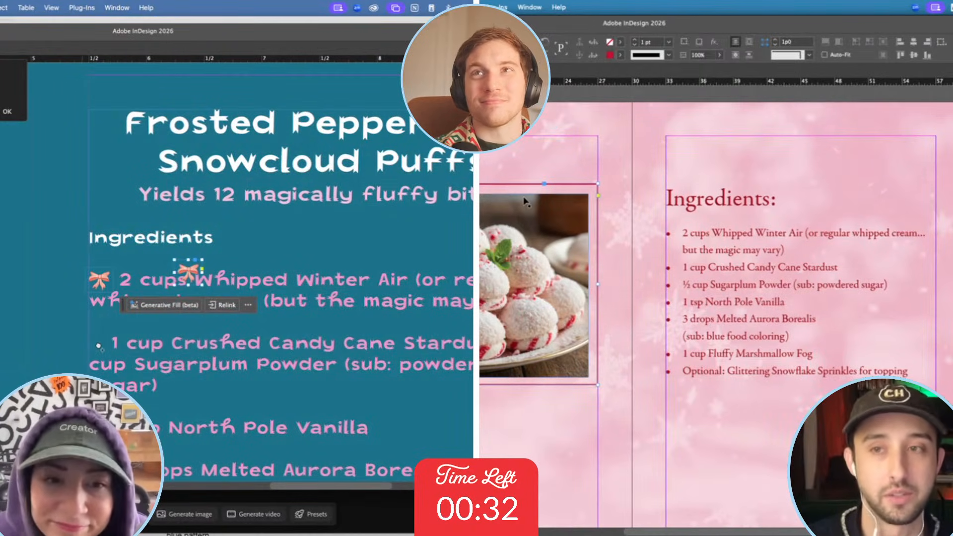
pyautogui.press('super+z')
pyautogui.press('super+shift+z')
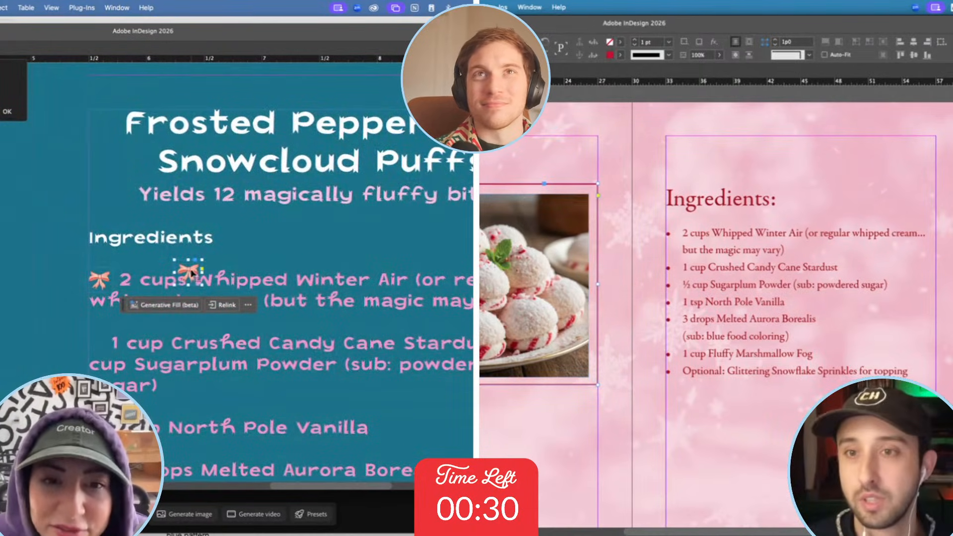
pyautogui.press('super+z')
pyautogui.press('super+shift+z')
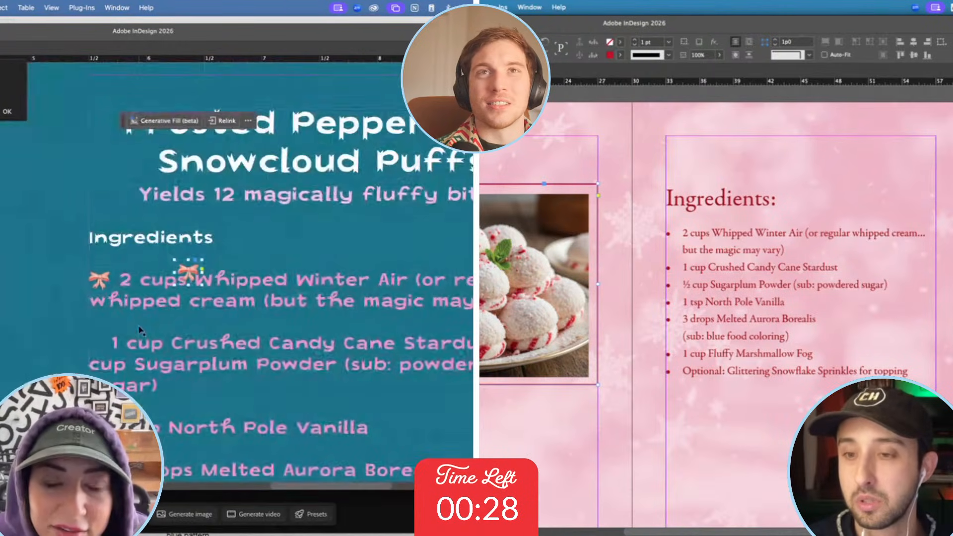
pyautogui.click(190, 275)
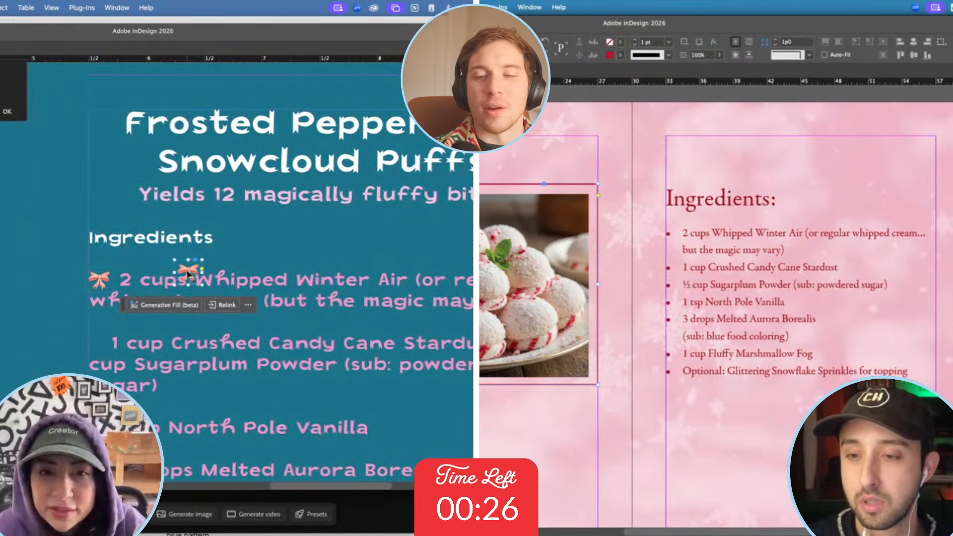
pyautogui.moveTo(191, 276); pyautogui.dragTo(189, 257)
# Apply the dark red sampled from the Ingredients heading to the photo border's stroke and increase the stroke weight.
pyautogui.press('i')
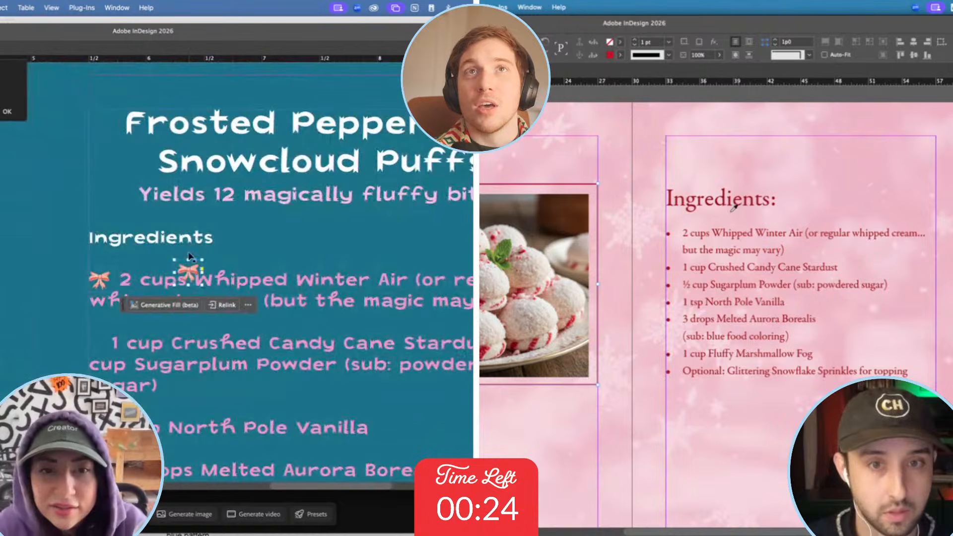
pyautogui.press('super+minus')
pyautogui.press('super+minus')
pyautogui.hotkey('shift', 'x')
pyautogui.click(375, 264)
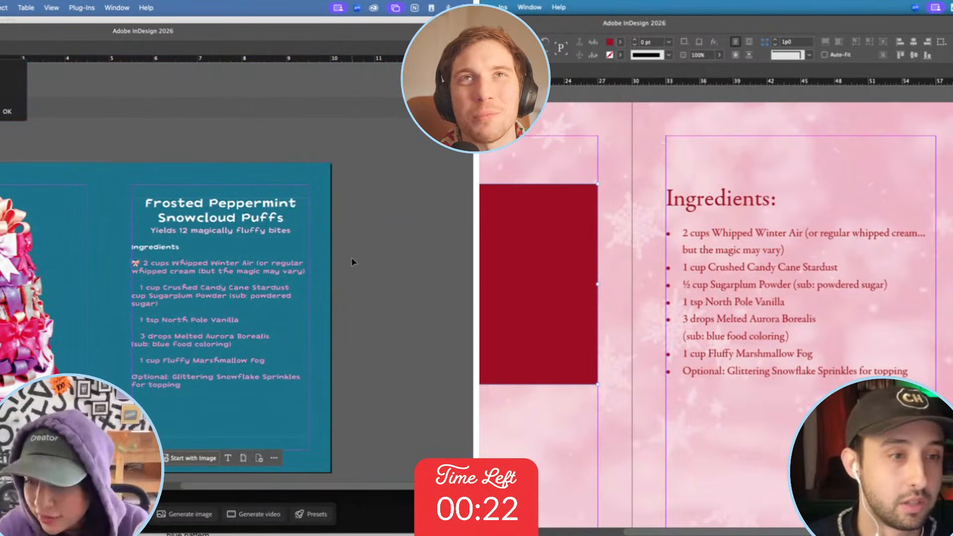
pyautogui.hotkey('shift', 'x')
pyautogui.click(139, 267)
pyautogui.scroll(5, 140, 266)
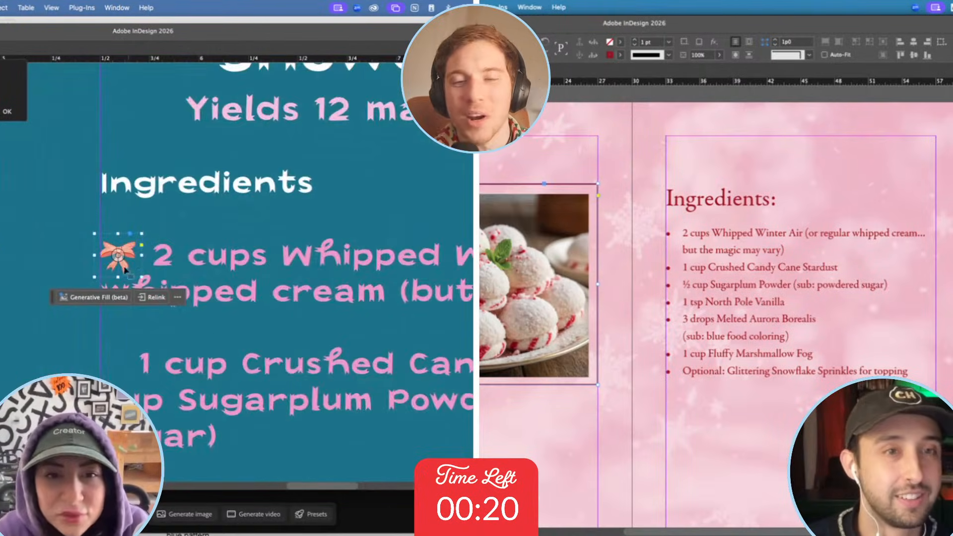
pyautogui.click(634, 40)
pyautogui.click(125, 347)
pyautogui.click(548, 133)
# Fit the pink ingredients spread to the view and turn on preview mode to hide the guides.
pyautogui.scroll(-5, 125, 347)
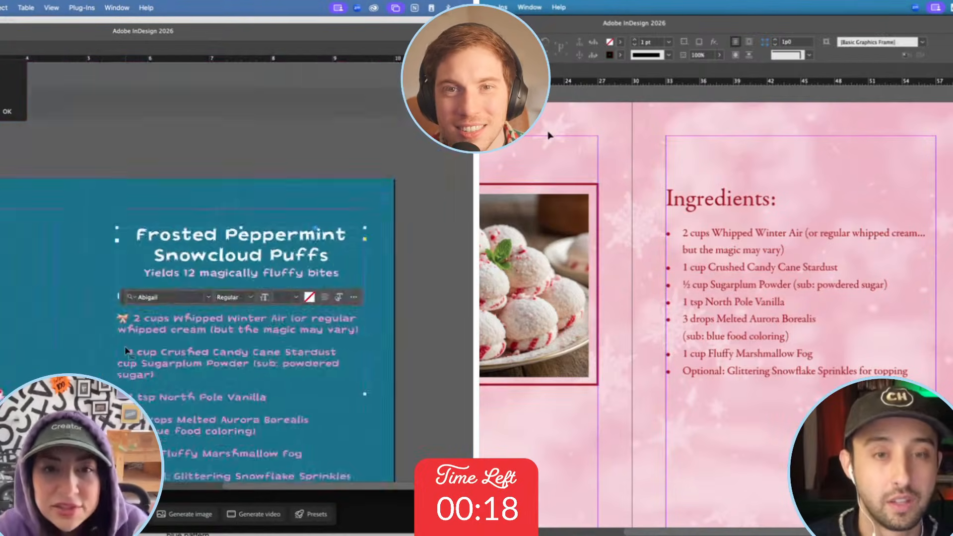
pyautogui.press('alt+super+0')
pyautogui.press('w')
pyautogui.click(382, 268)
pyautogui.scroll(-5, 382, 269)
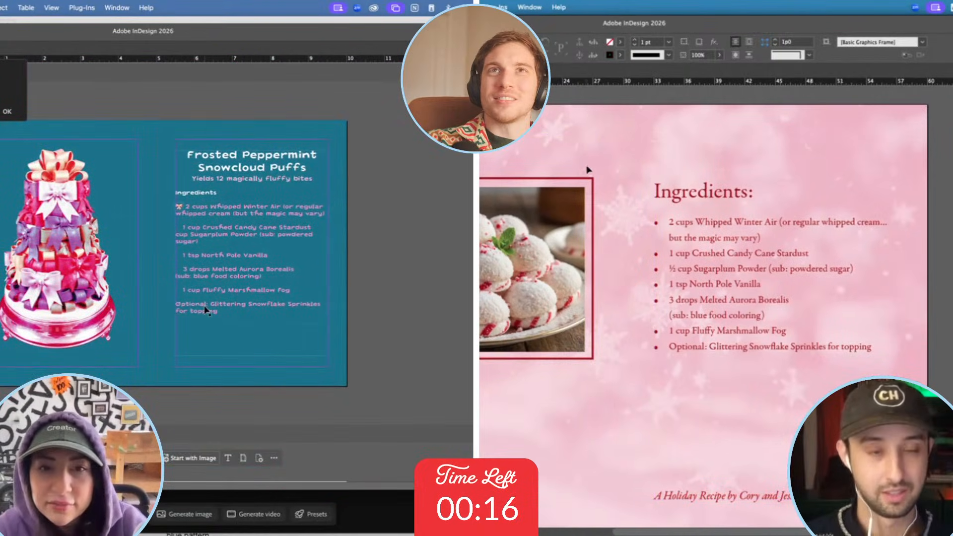
# Pull in the right edges of the puffs photo and its dark red border to narrow both slightly.
pyautogui.click(205, 310)
pyautogui.click(554, 215)
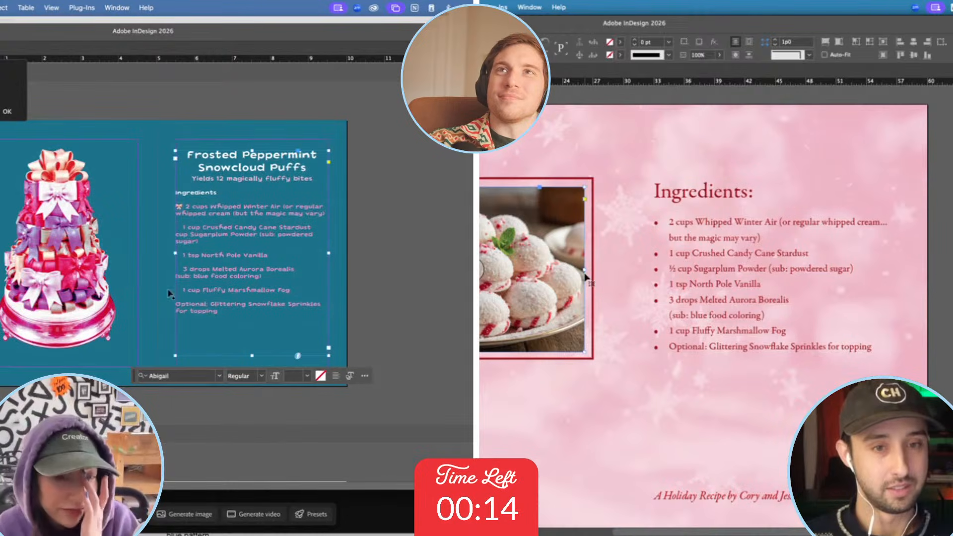
pyautogui.scroll(5, 47, 271)
pyautogui.moveTo(585, 270)
pyautogui.mouseDown()
pyautogui.moveTo(567, 269)
pyautogui.moveTo(576, 270)
pyautogui.mouseUp()
pyautogui.scroll(8, 46, 275)
pyautogui.scroll(10, 44, 276)
pyautogui.click(594, 235)
pyautogui.click(530, 150)
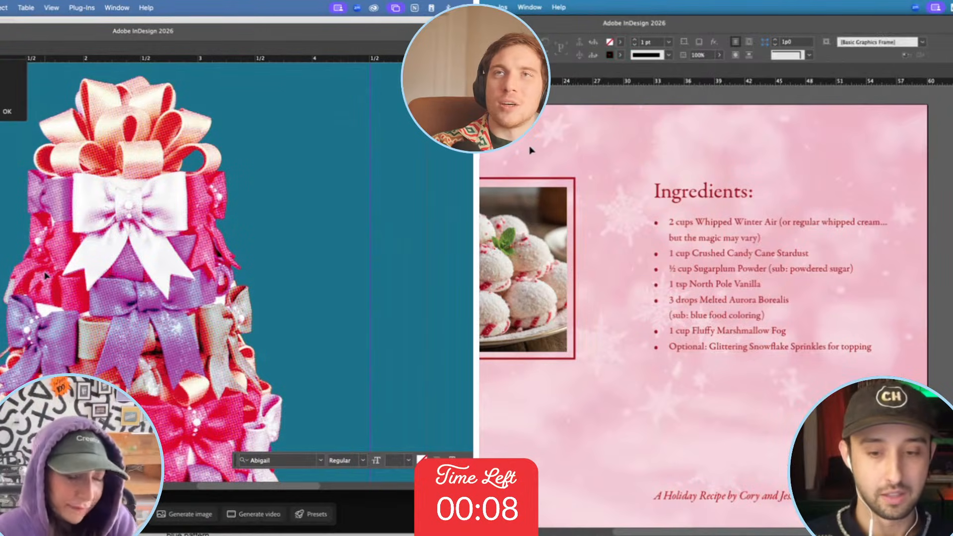
# Review the teal booklet's cover and ingredients spread alongside the pink ingredients spread.
pyautogui.scroll(-6, 44, 275)
pyautogui.scroll(-1, 530, 150)
pyautogui.scroll(-2, 45, 278)
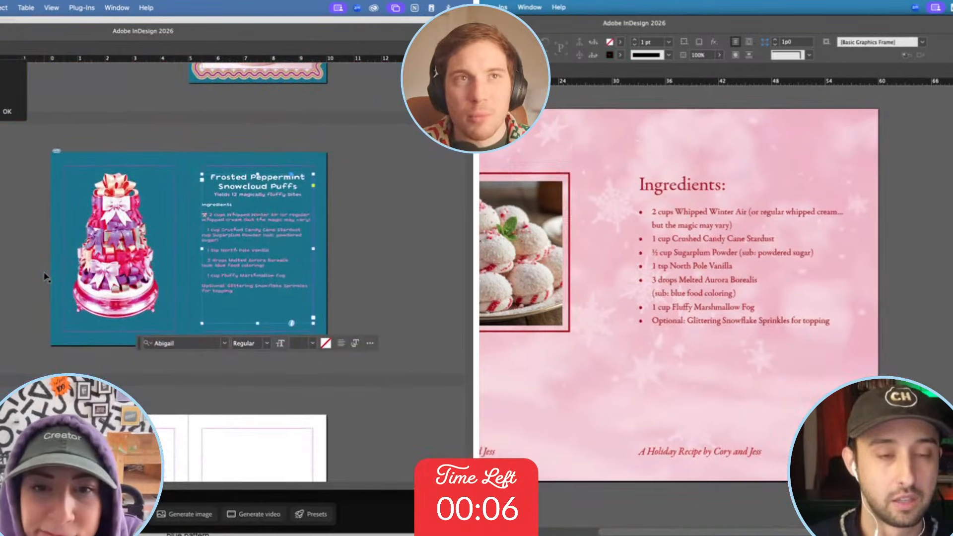
pyautogui.scroll(5, 142, 266)
pyautogui.scroll(-2, 142, 267)
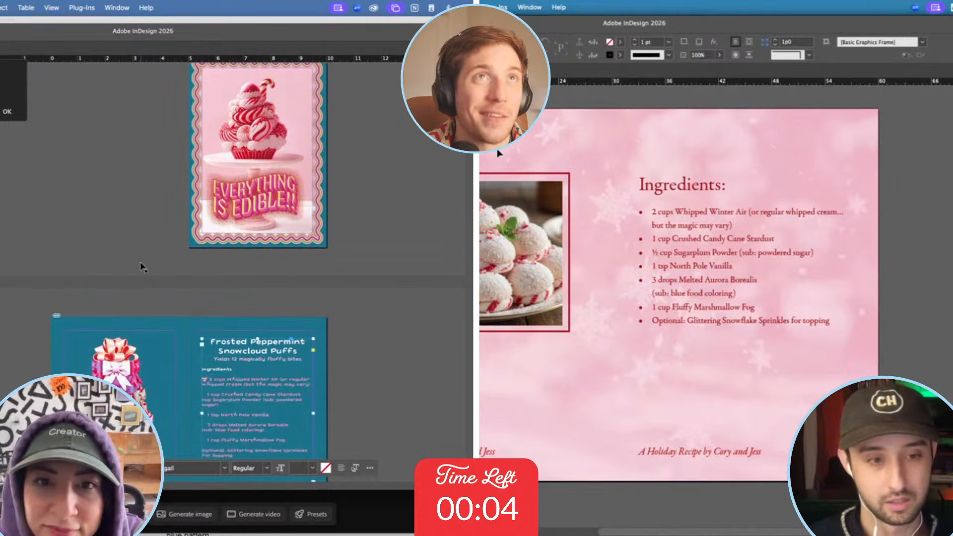
pyautogui.scroll(-2, 143, 268)
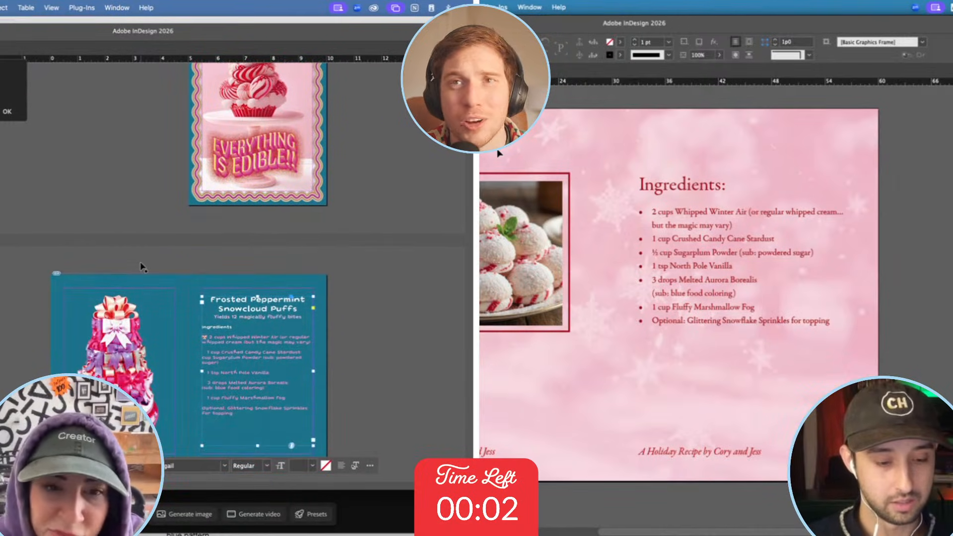
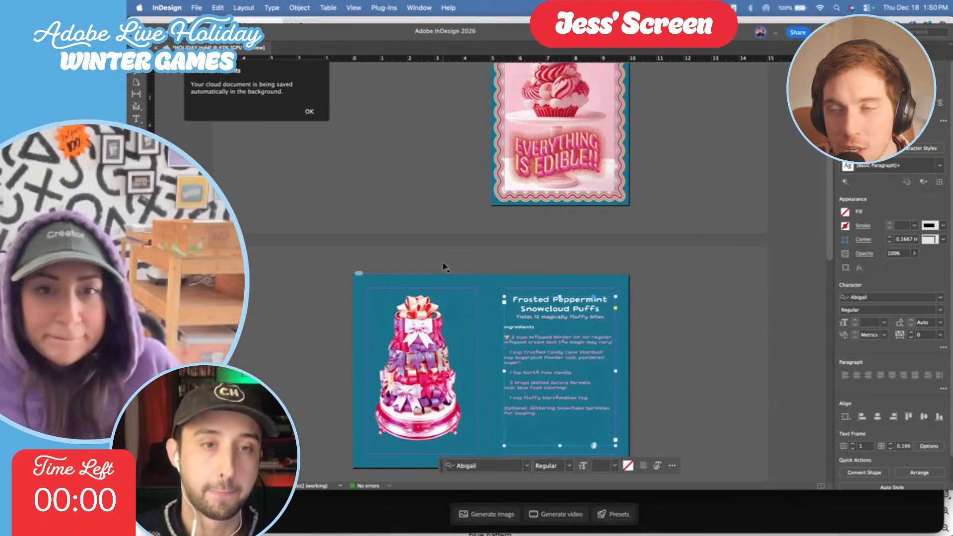
# Examine the teal booklet's cover up close, including its wavy border, cupcake image and "EVERYTHING IS EDIBLE!!" lettering.
pyautogui.scroll(3, 445, 267)
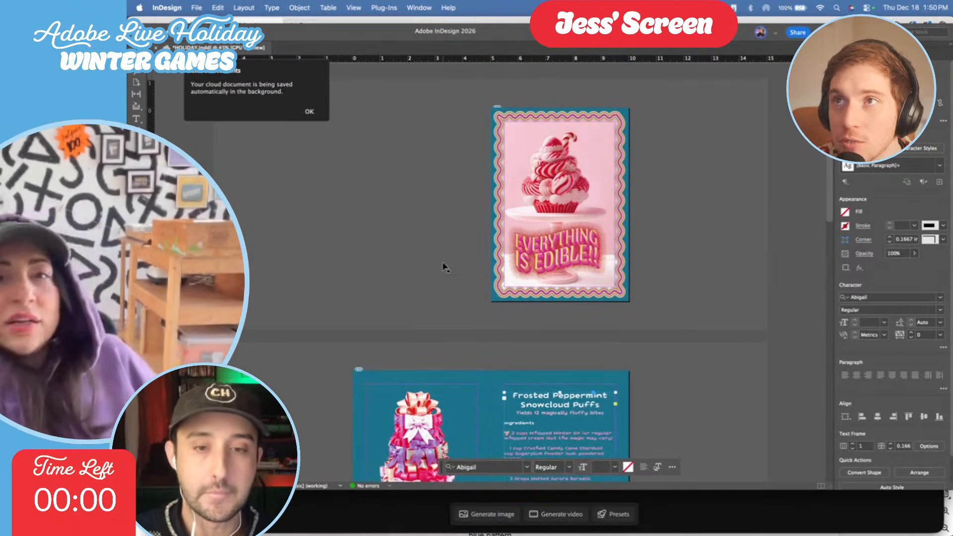
pyautogui.scroll(5, 444, 267)
pyautogui.scroll(5, 445, 268)
pyautogui.hscroll(4, 444, 267)
pyautogui.scroll(-2, 444, 268)
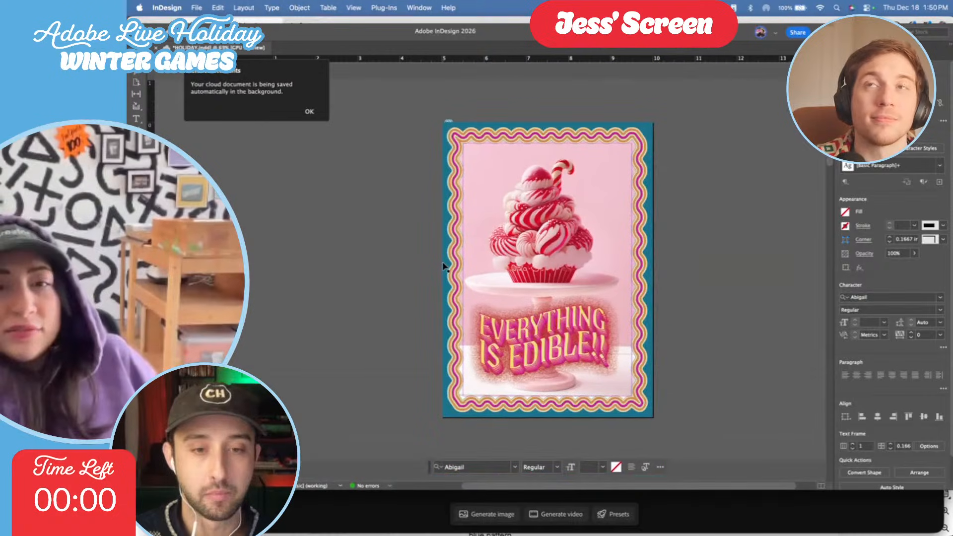
pyautogui.scroll(3, 445, 268)
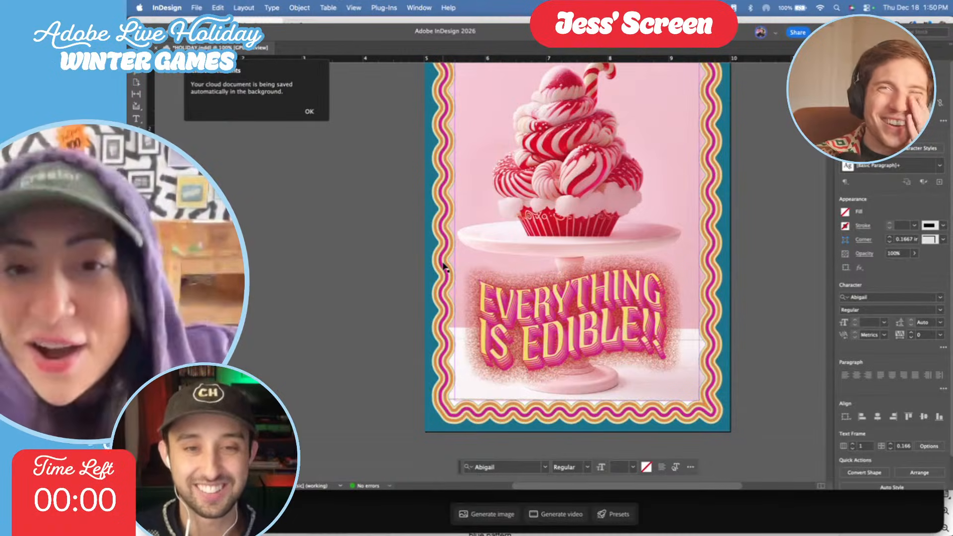
pyautogui.scroll(-3, 444, 267)
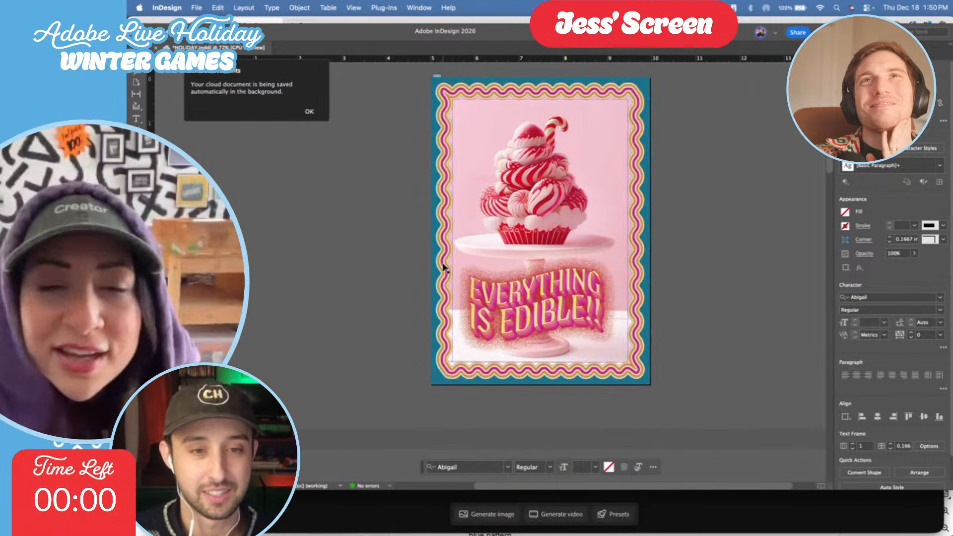
pyautogui.scroll(2, 445, 267)
pyautogui.hscroll(2, 444, 267)
pyautogui.scroll(2, 444, 268)
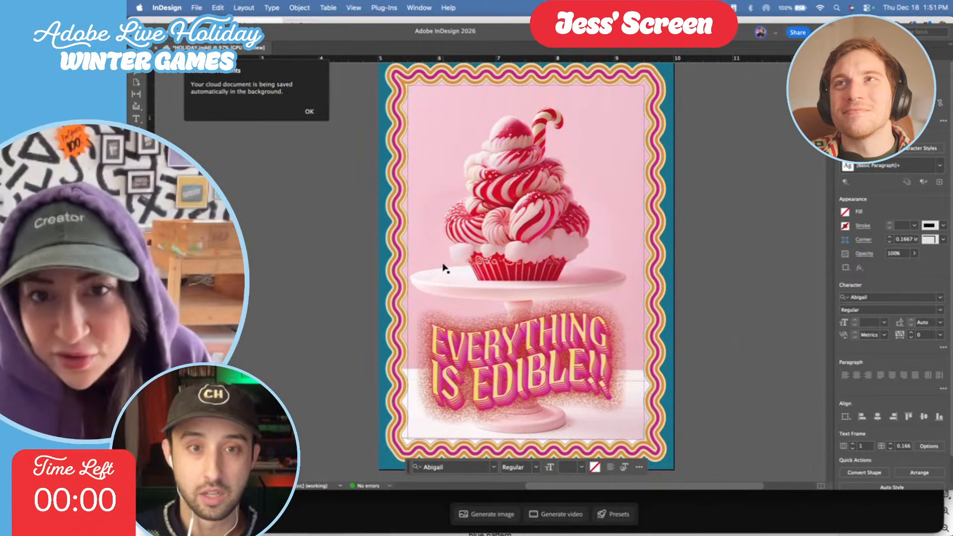
# Examine the teal ingredients spread, focusing on the bow-covered cake illustration beside the recipe text.
pyautogui.scroll(-10, 446, 268)
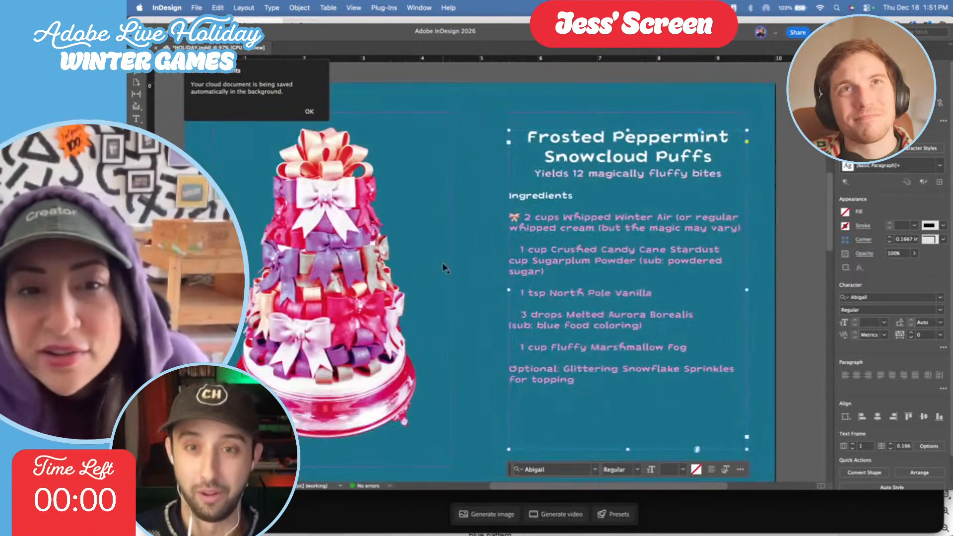
pyautogui.hscroll(-5, 445, 269)
pyautogui.scroll(2, 446, 268)
pyautogui.scroll(-1, 445, 268)
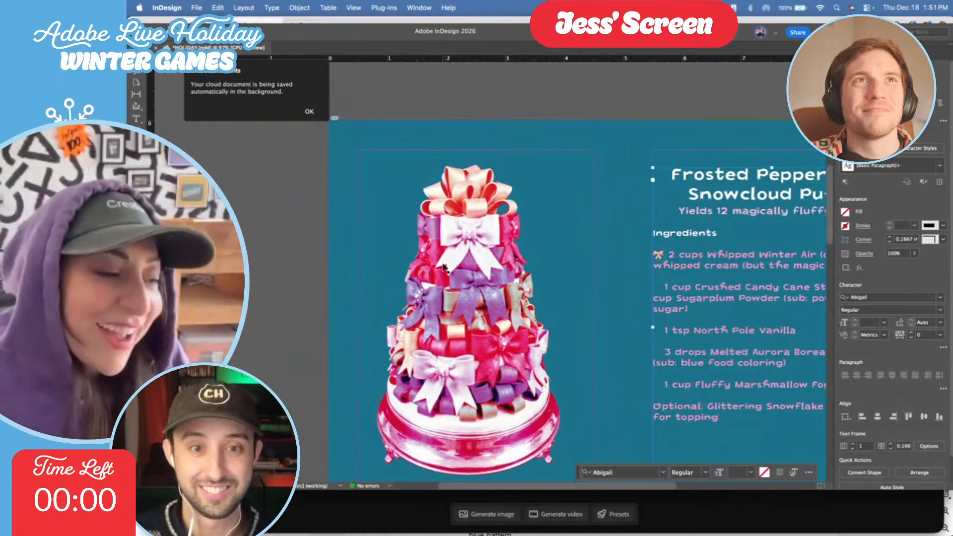
pyautogui.scroll(-2, 444, 268)
pyautogui.hscroll(-1, 445, 268)
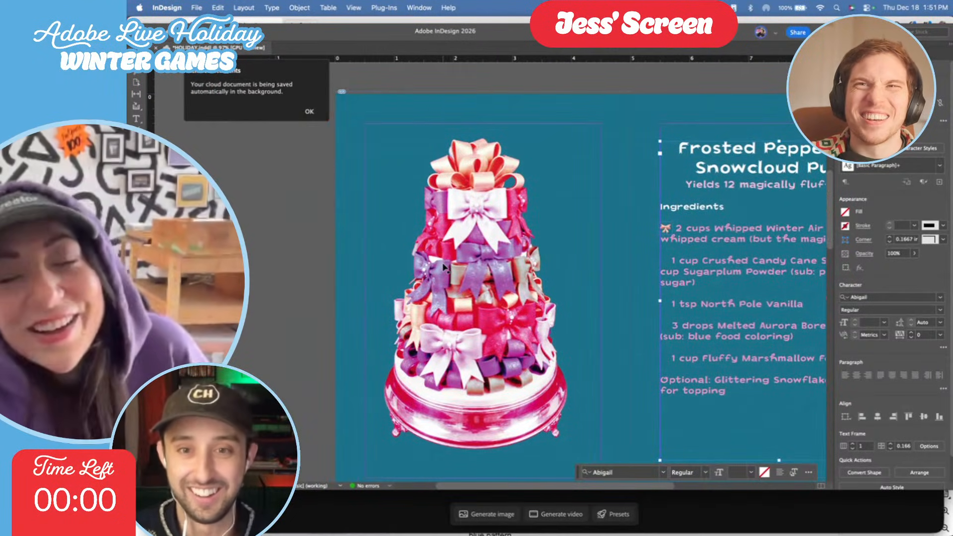
pyautogui.scroll(3, 444, 267)
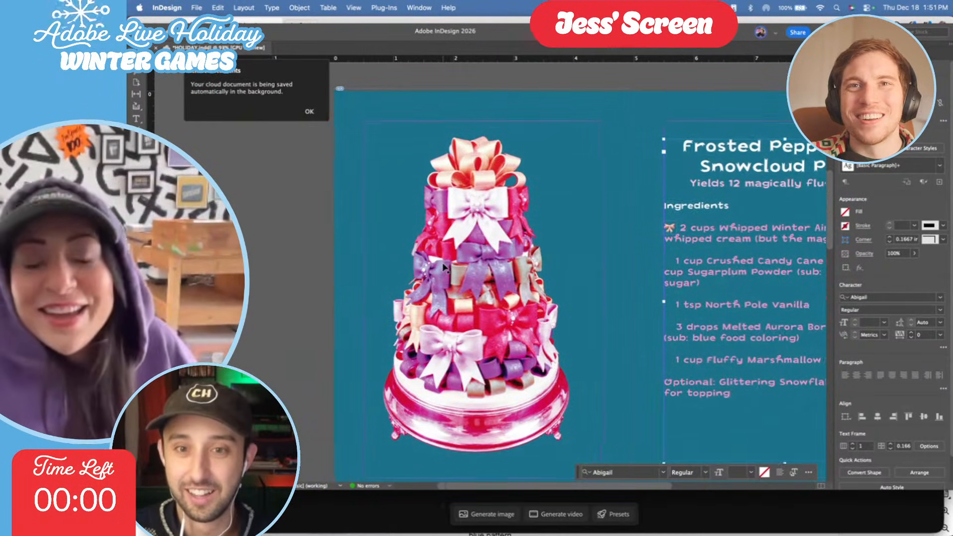
pyautogui.scroll(-2, 443, 267)
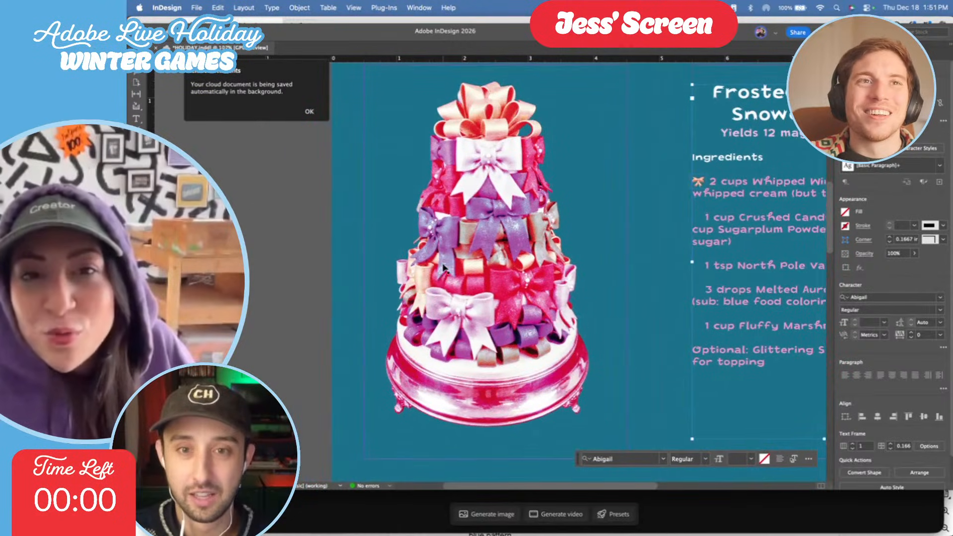
pyautogui.scroll(4, 443, 267)
pyautogui.scroll(-2, 486, 221)
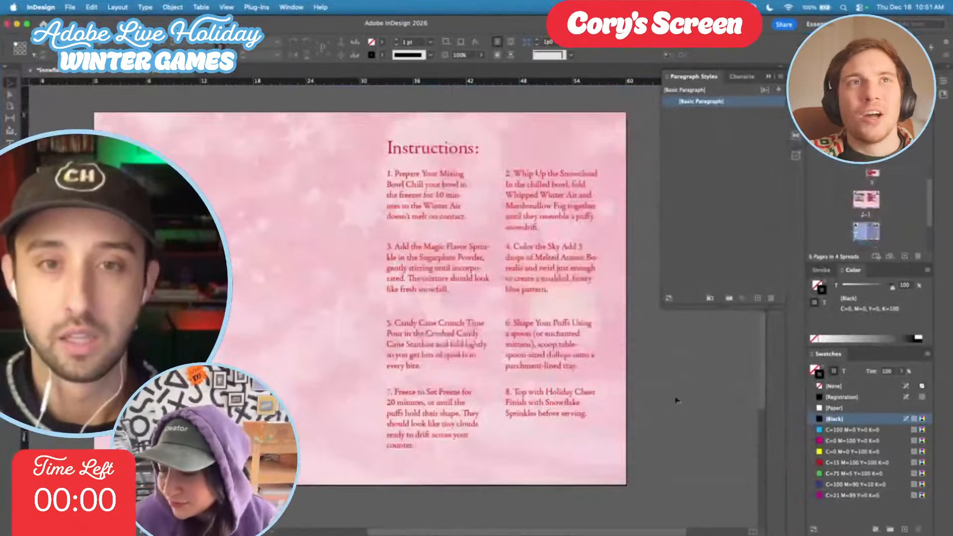
# Return to the pink booklet's cover, collapse the Paragraph Styles panel and show the cover full screen in presentation mode.
pyautogui.scroll(10, 675, 400)
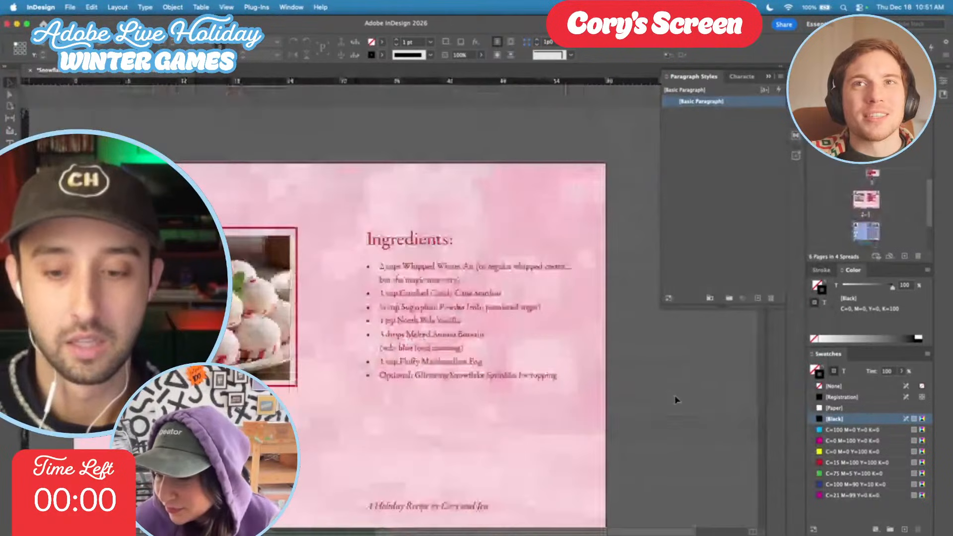
pyautogui.scroll(8, 677, 400)
pyautogui.scroll(-1, 677, 400)
pyautogui.scroll(1, 677, 400)
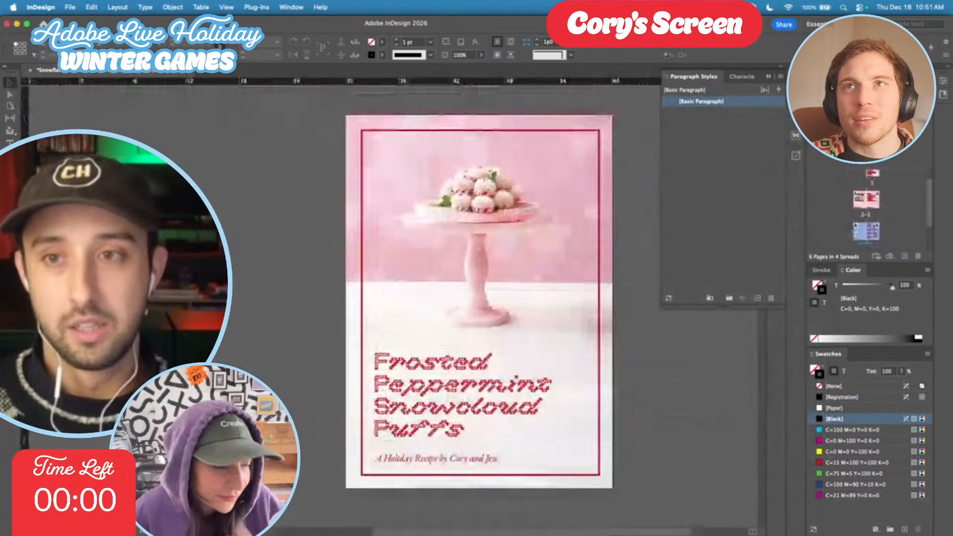
pyautogui.click(769, 76)
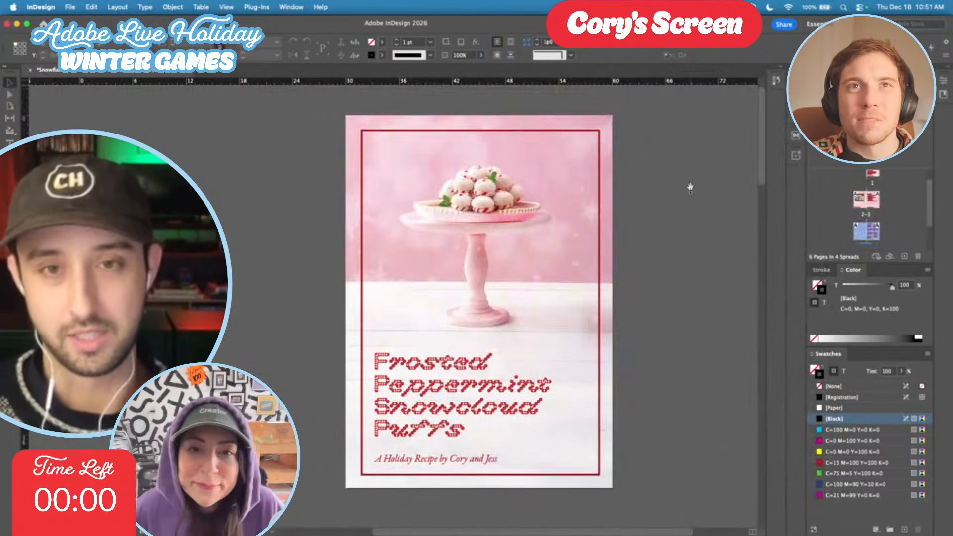
pyautogui.hotkey('shift', 'w')
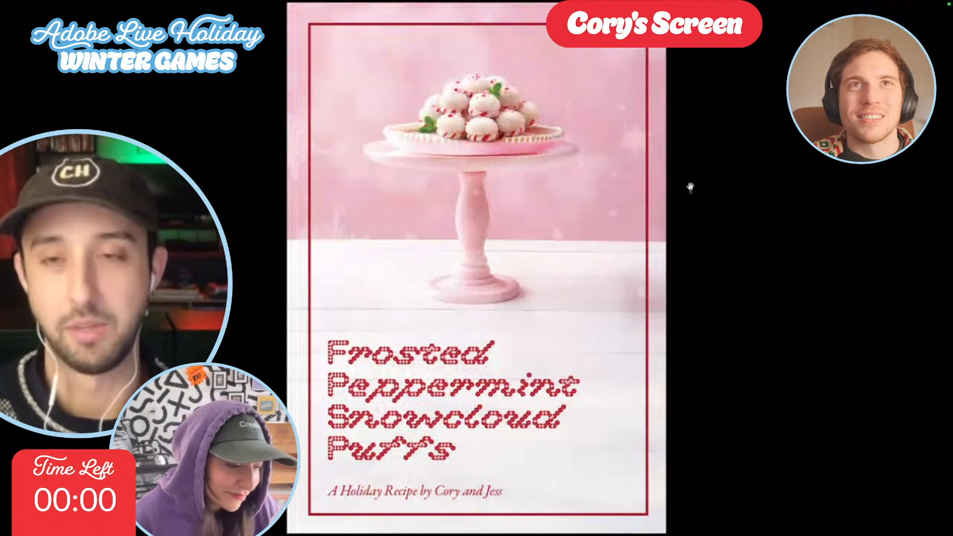